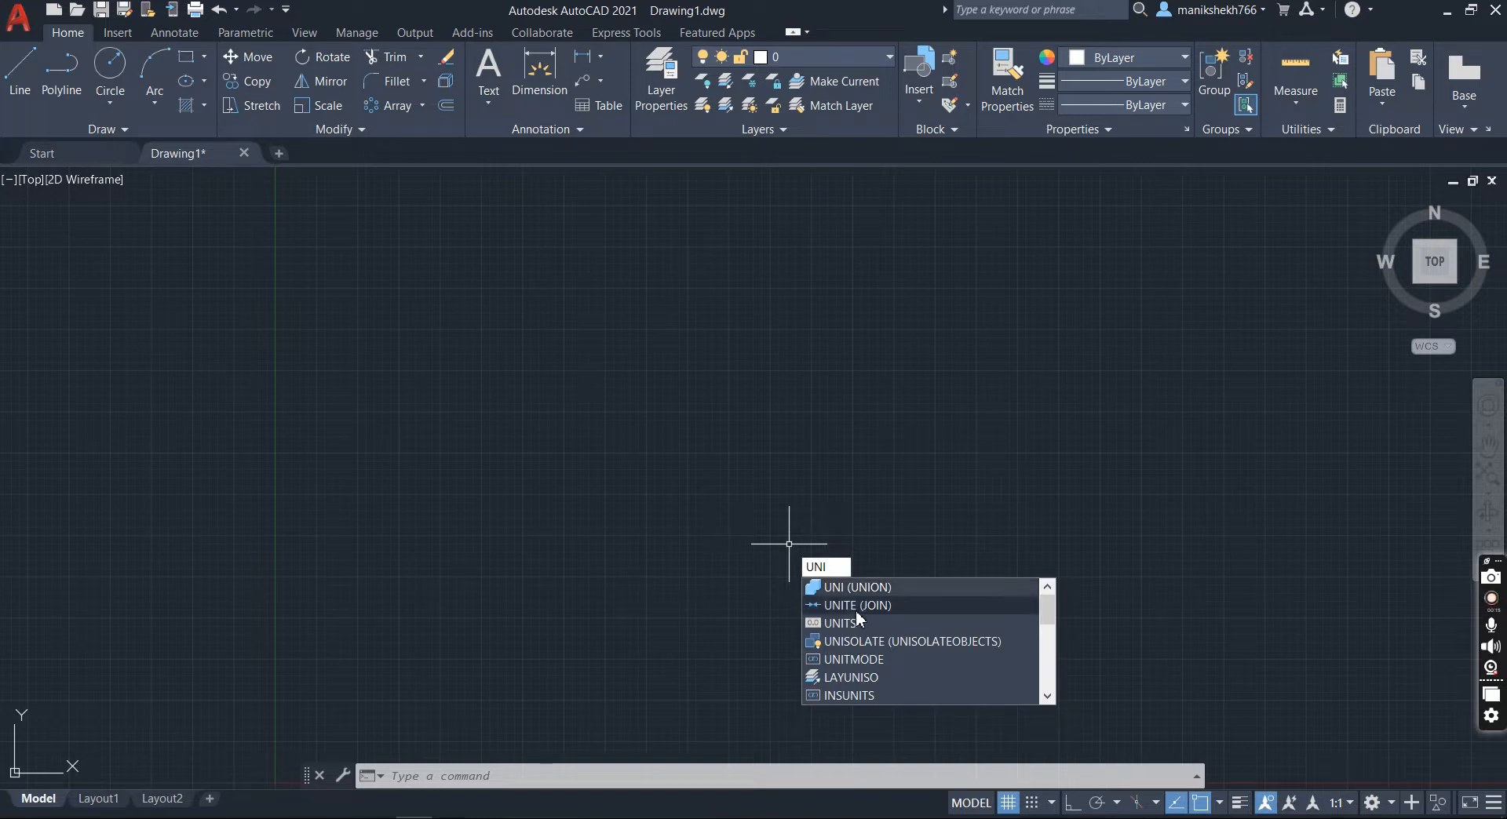
Step: Configure the drawing units with inches as the insertion scale and a length precision of 0
click(840, 623)
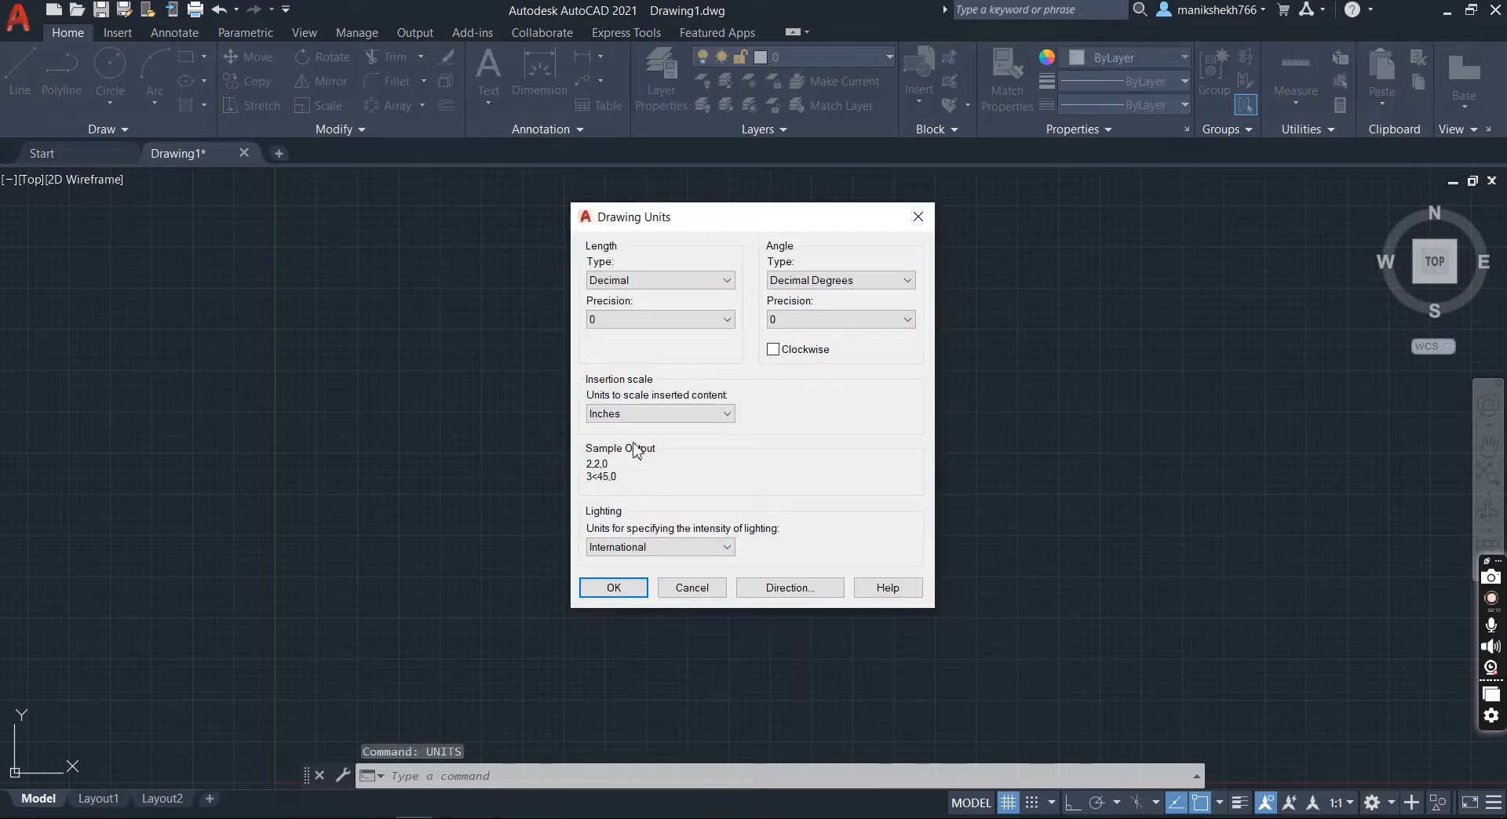
click(654, 415)
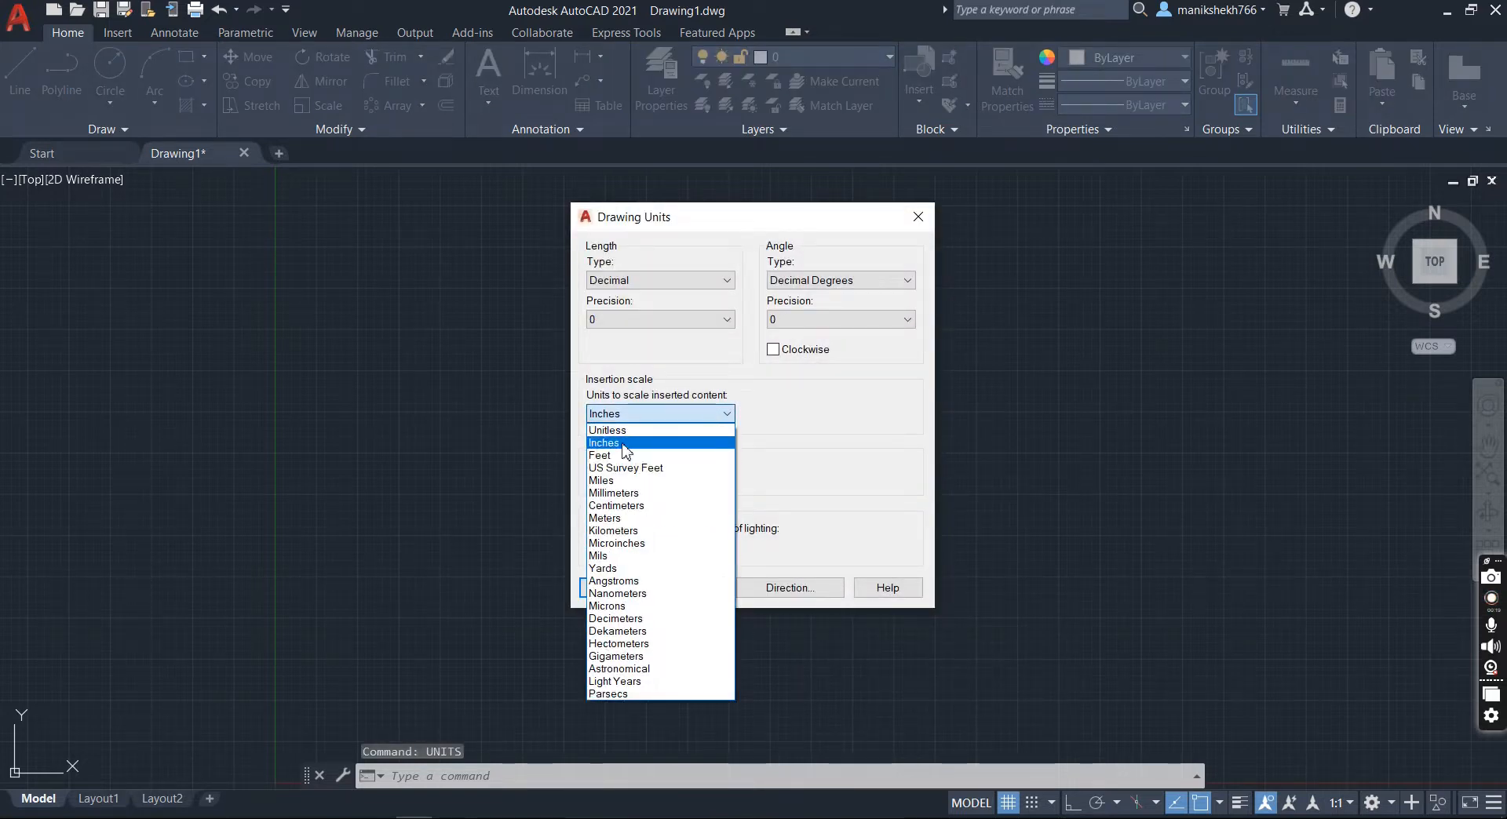
click(623, 444)
click(682, 318)
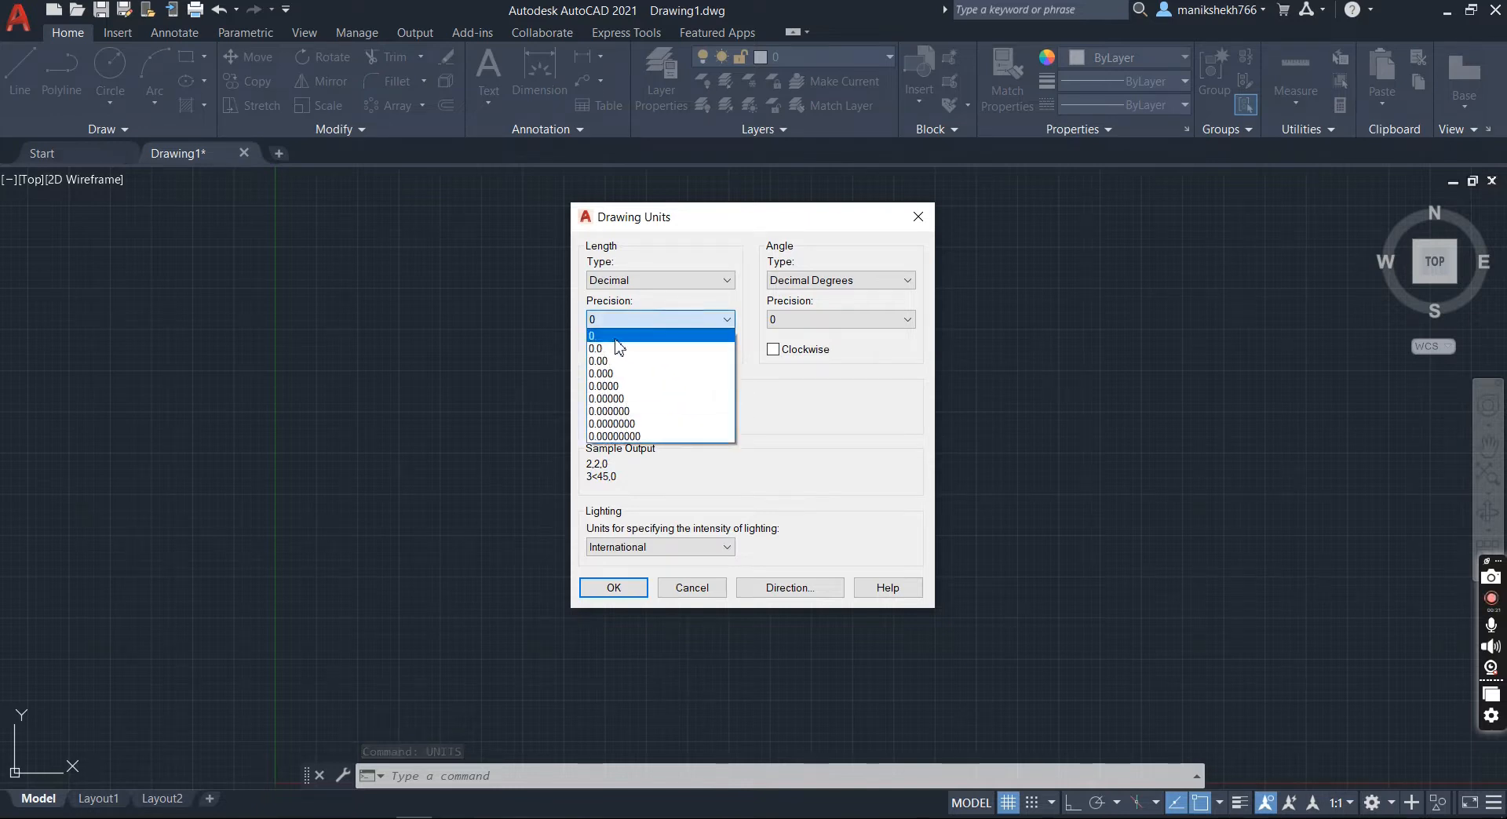
click(616, 337)
click(626, 597)
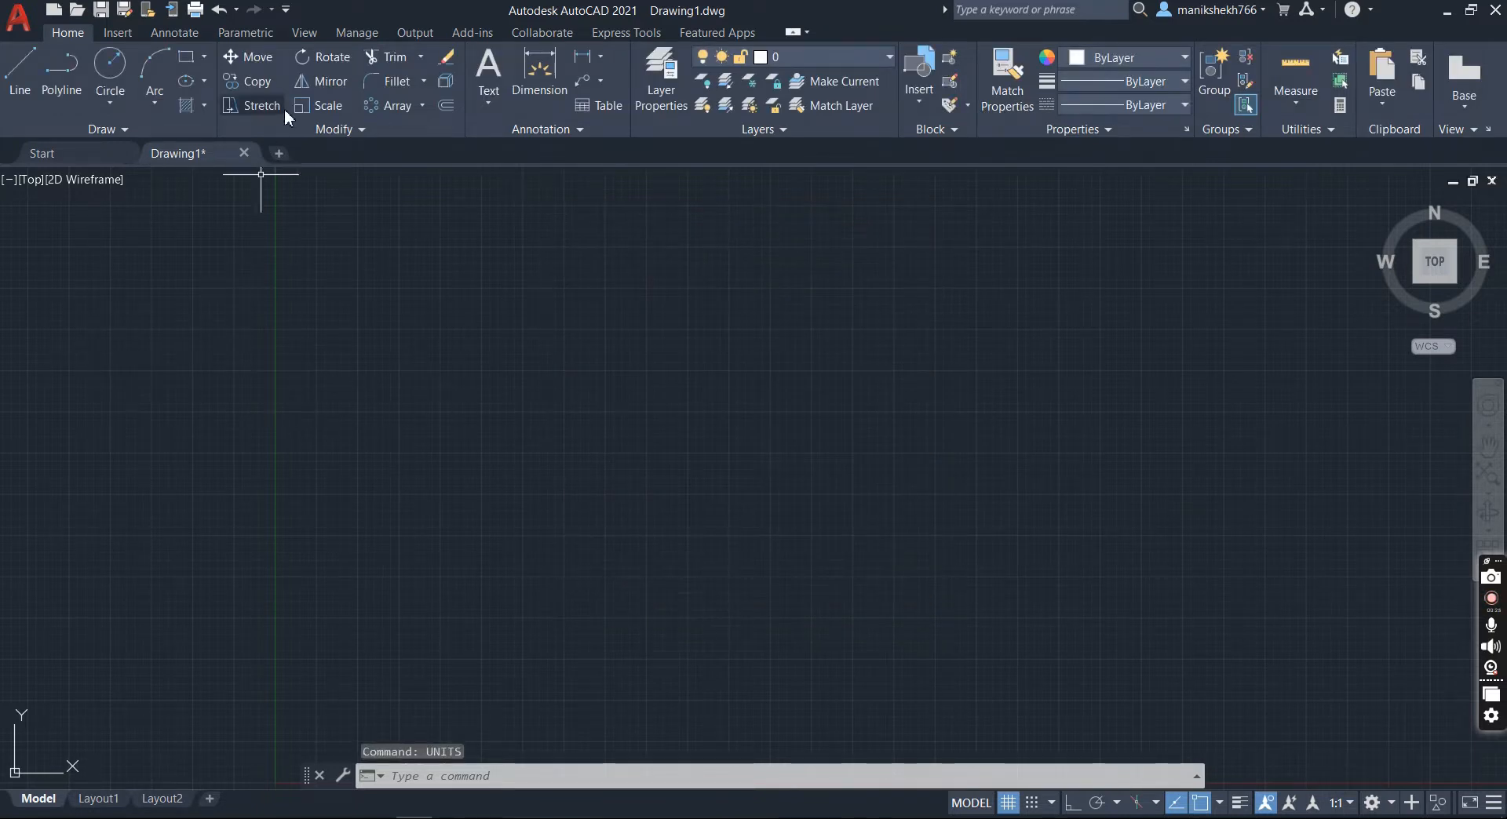
Step: Draw a circle of radius 50 in the empty drawing area as the wheel's outer edge
click(106, 91)
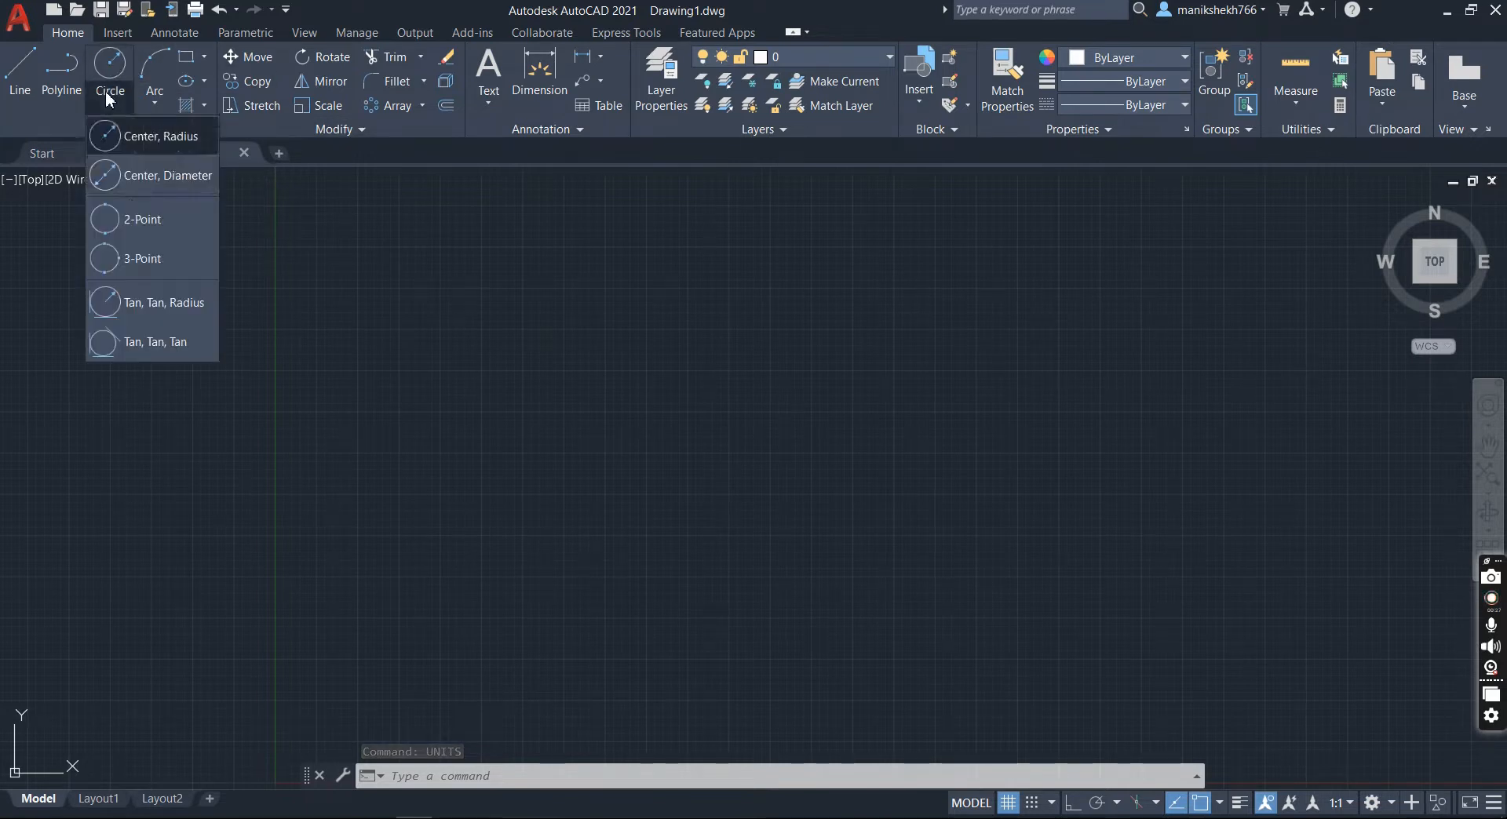
click(129, 145)
click(106, 71)
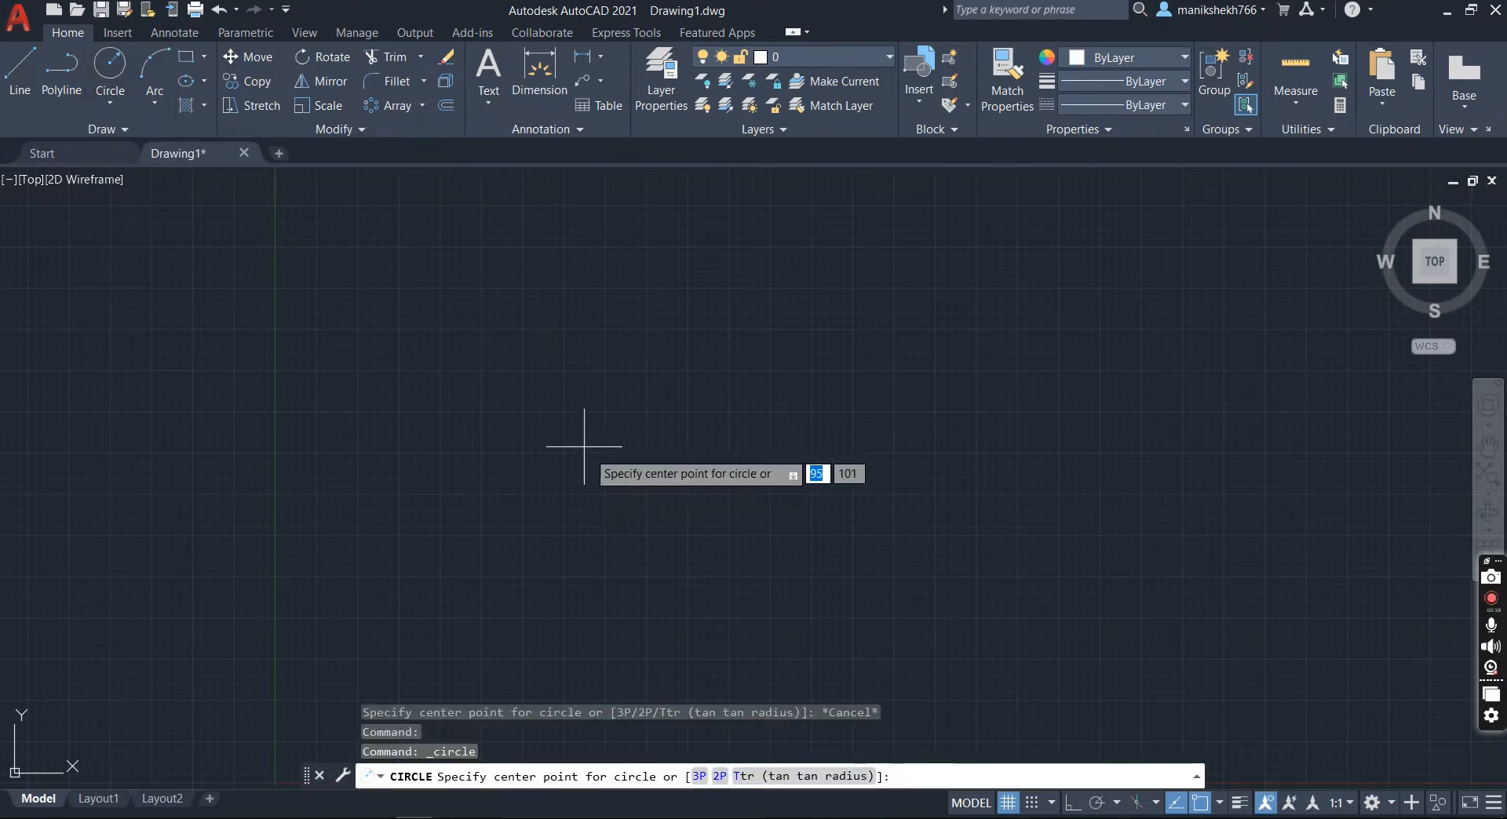
click(601, 461)
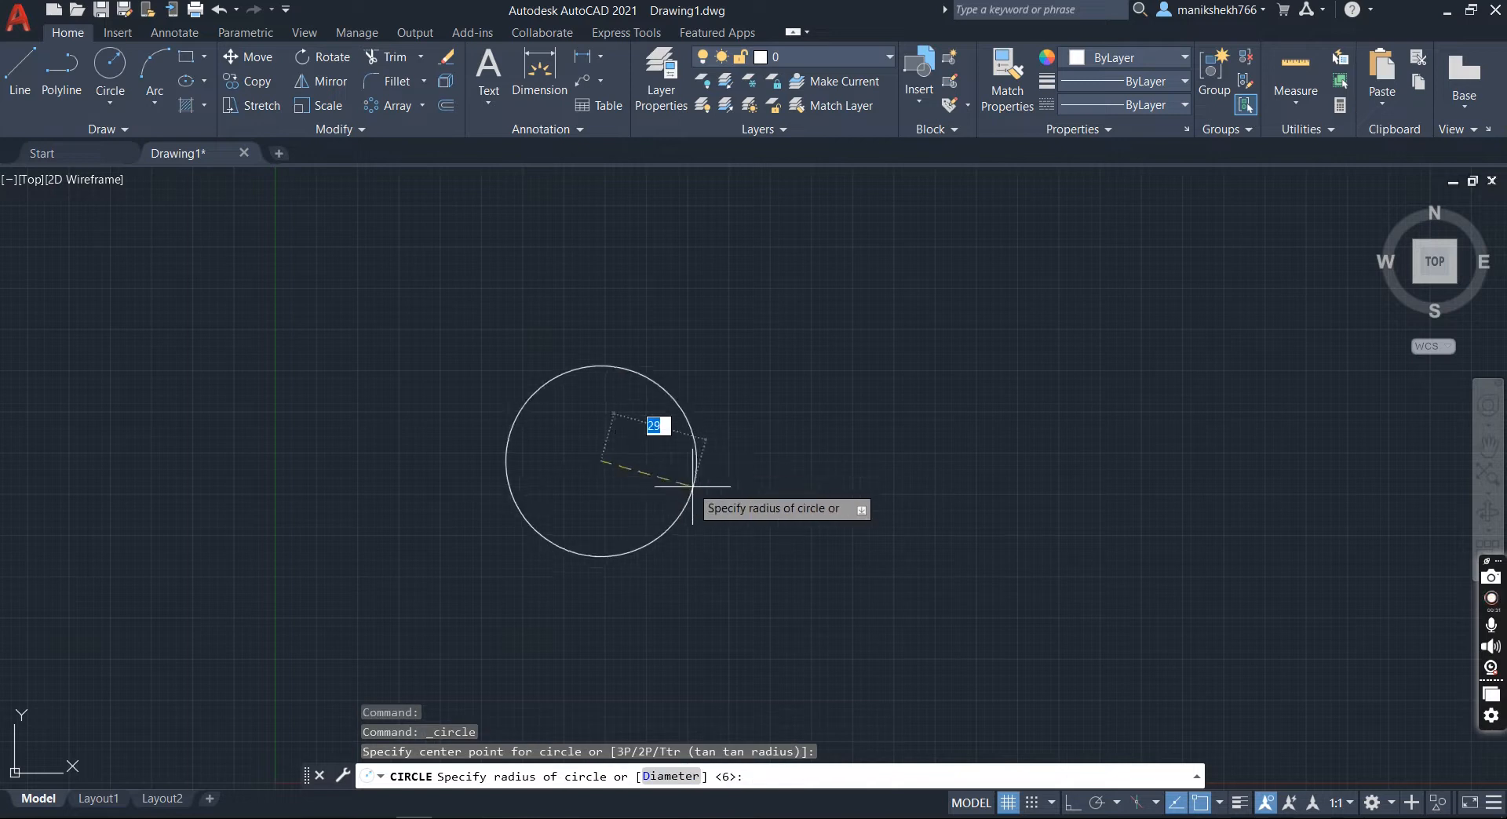
text(50)
key(Return)
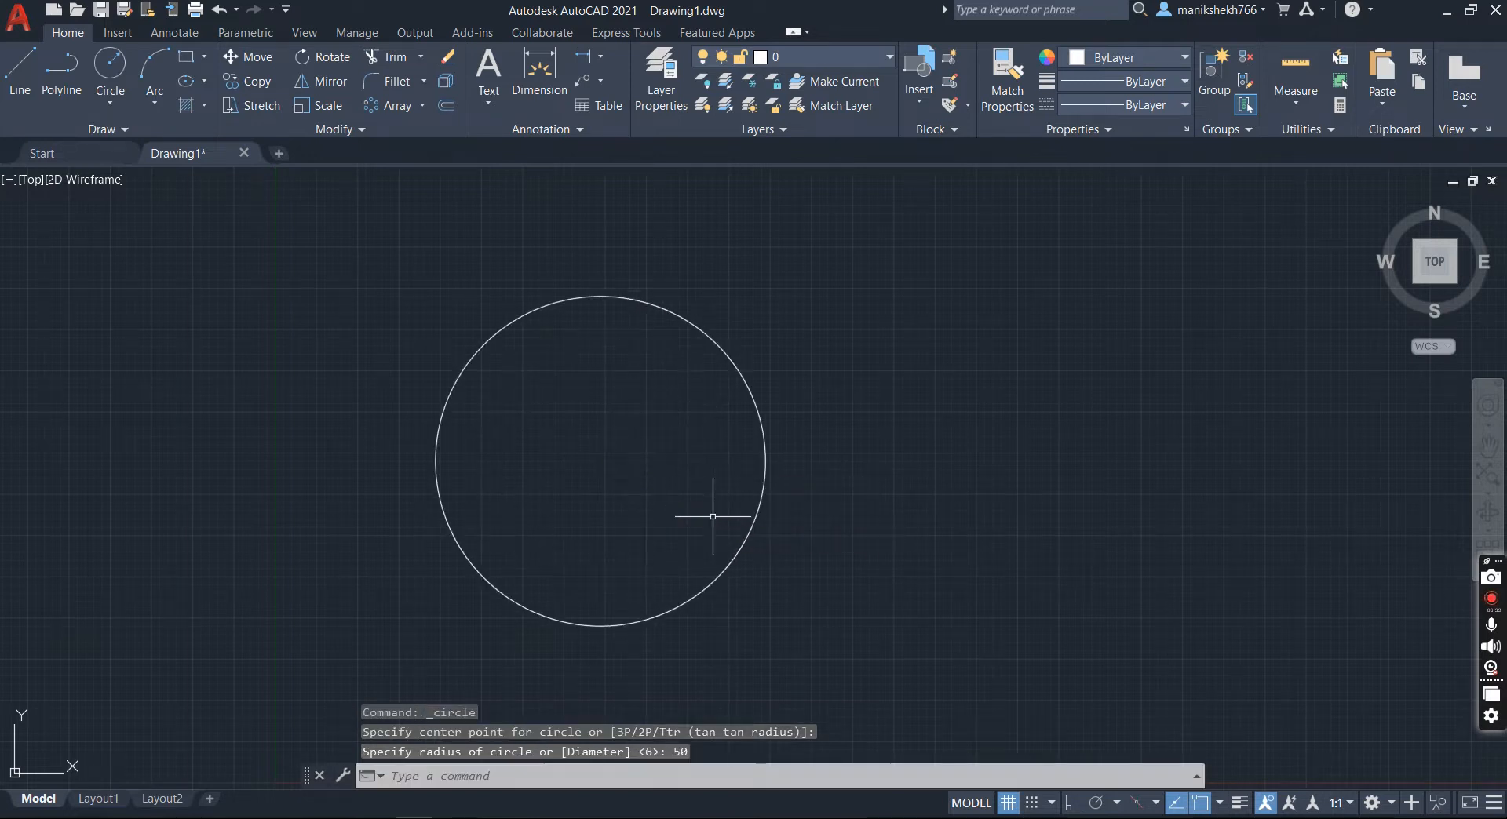
Step: Draw two rim circles of radius 45 and 43, concentric with the outer wheel circle
click(110, 67)
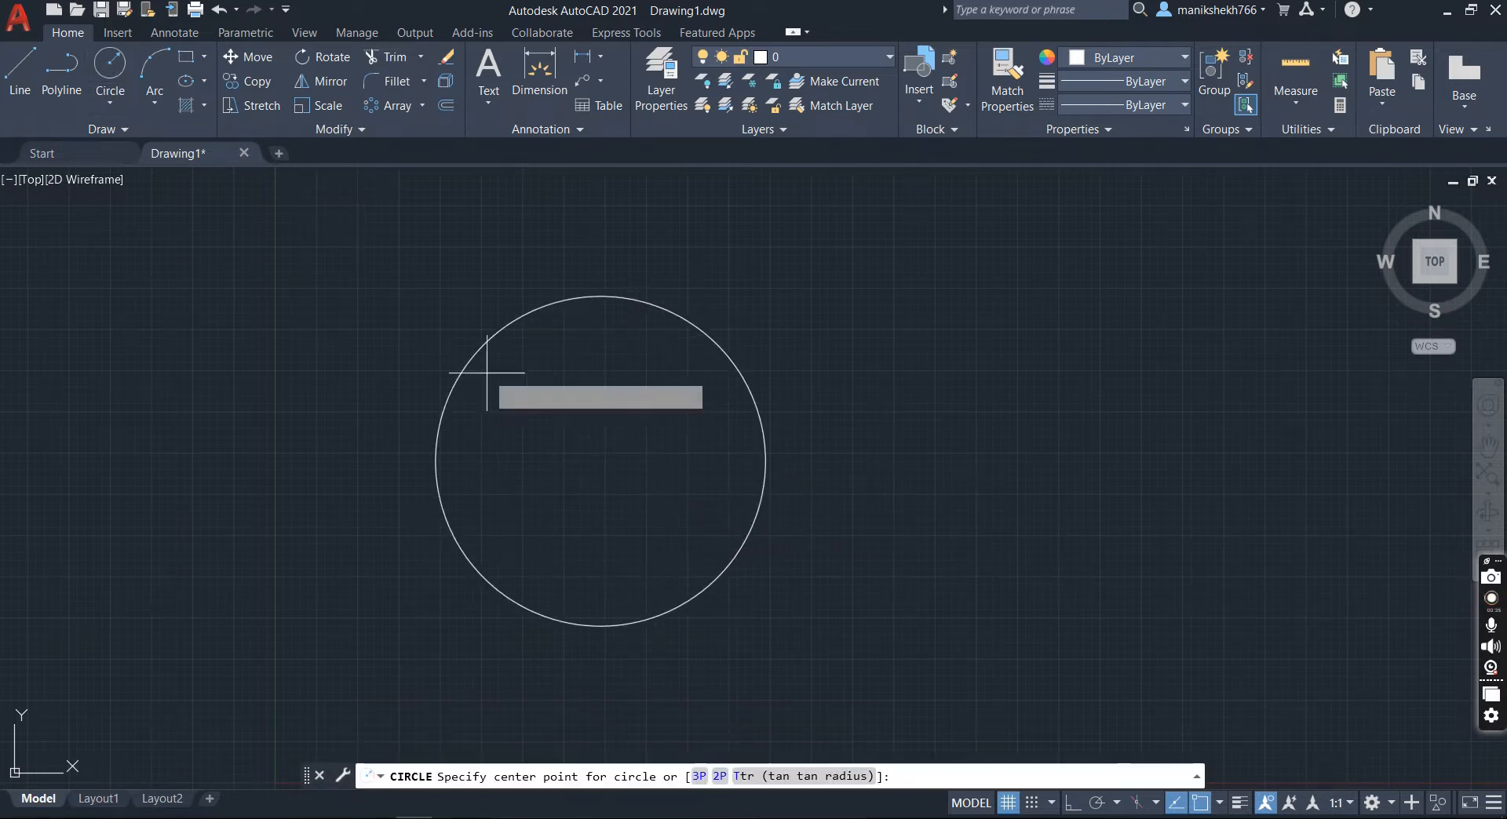
click(605, 461)
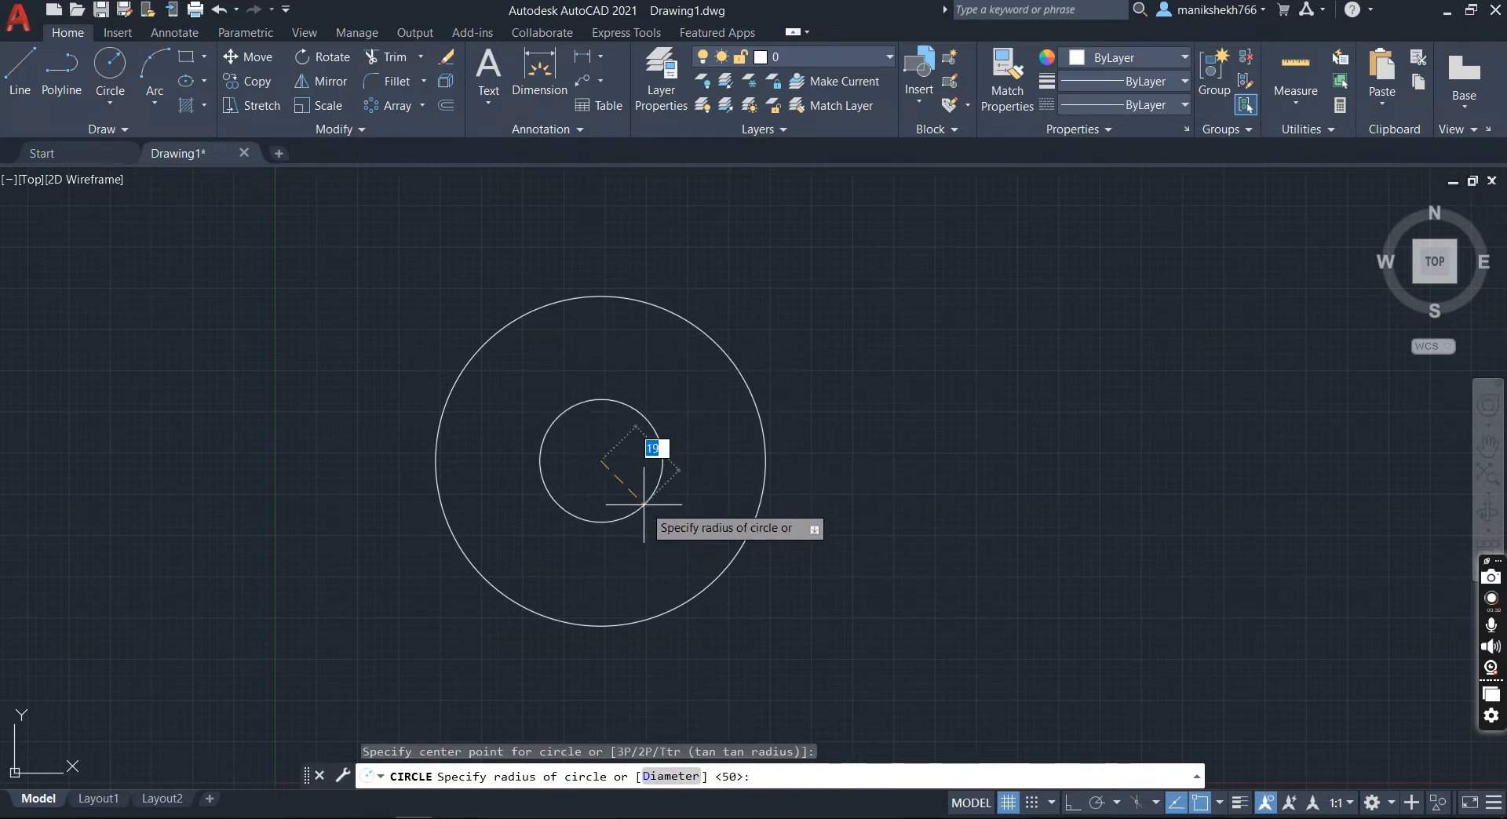
key(Return)
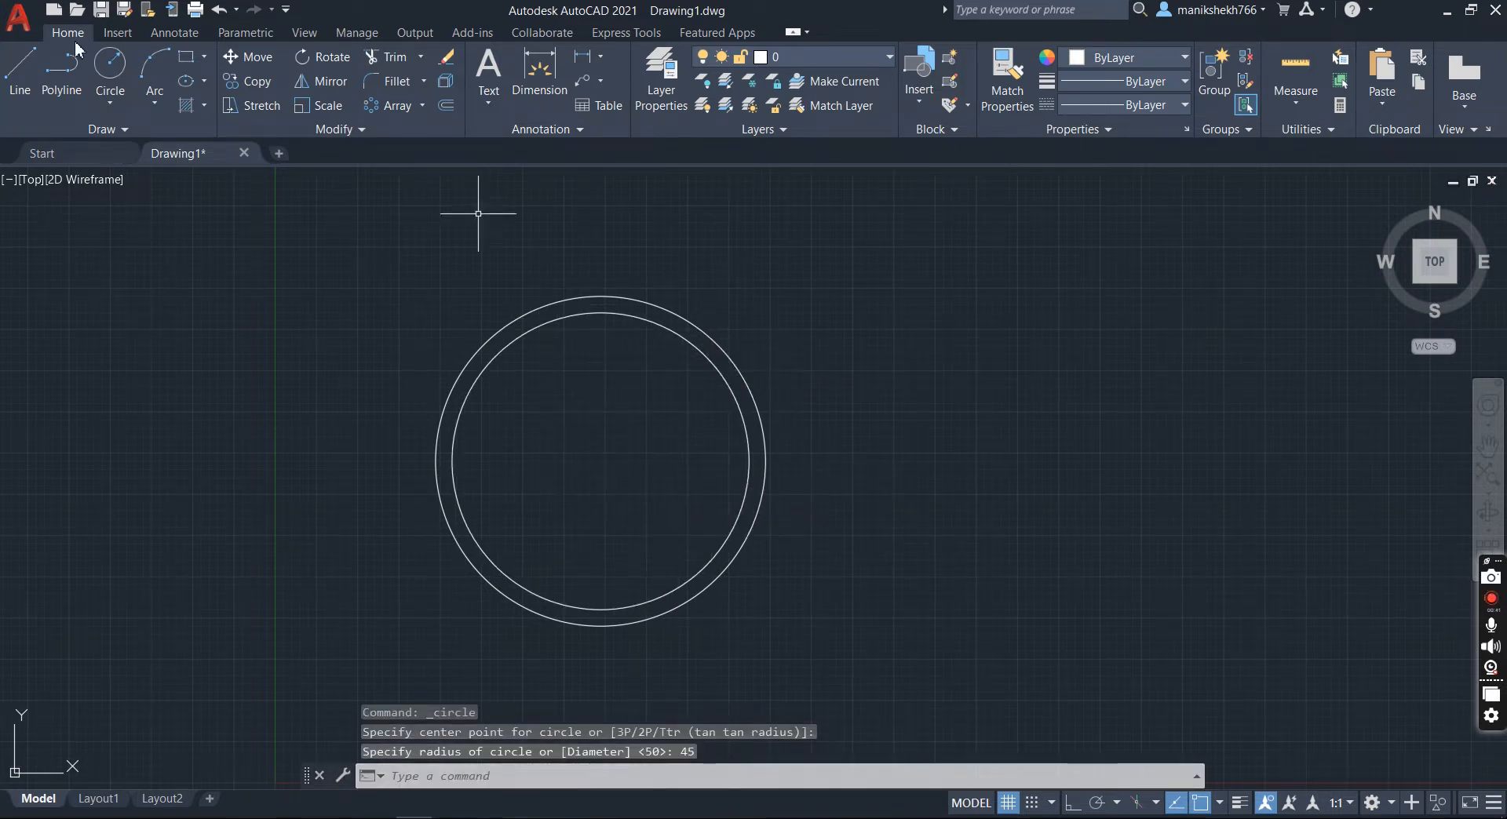
click(110, 67)
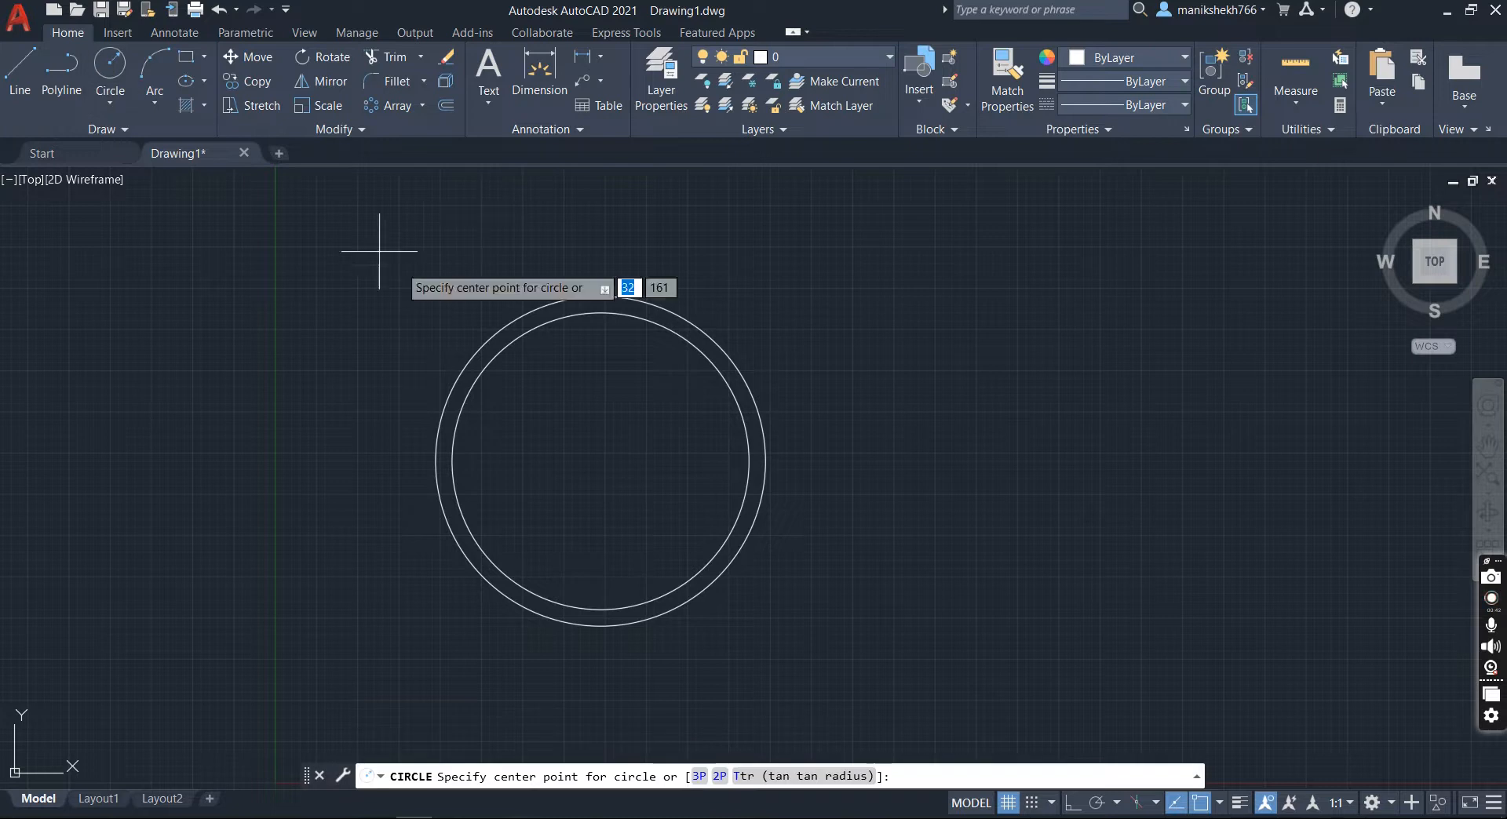
click(602, 462)
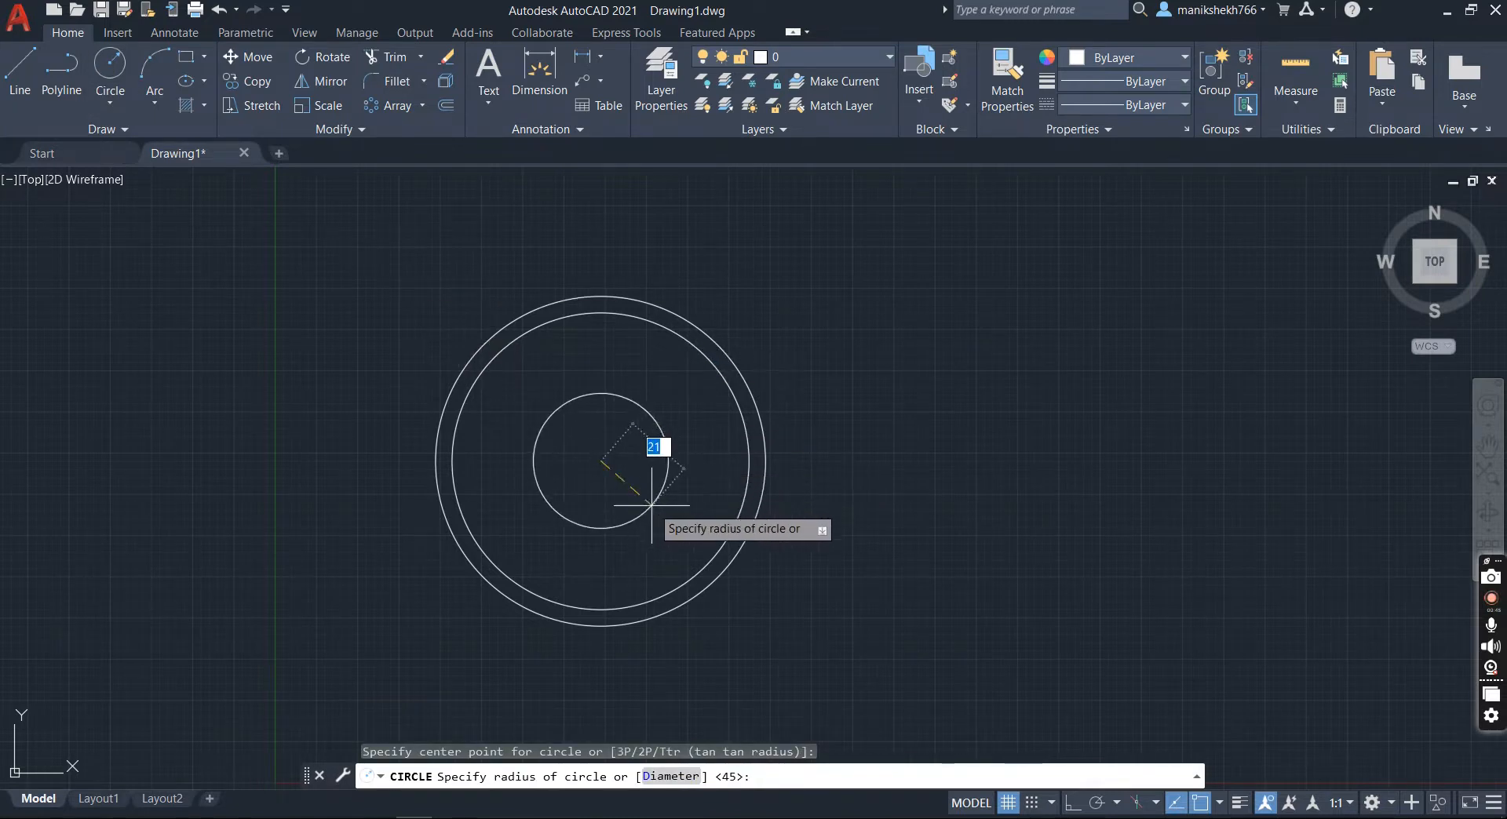
key(Return)
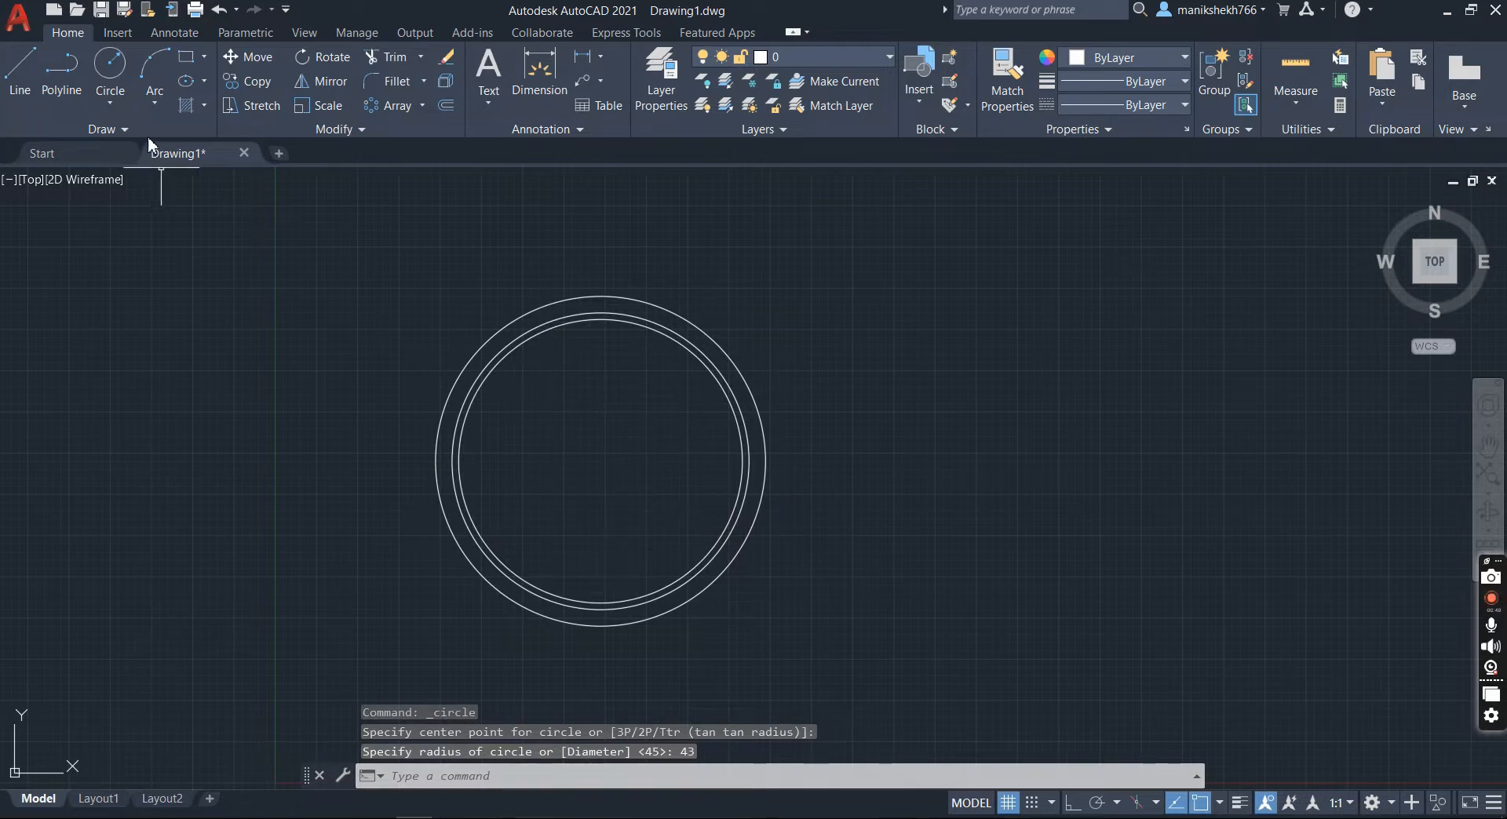
Step: Draw three hub circles of radius 3, 7 and 10 at the wheel's centre
click(110, 67)
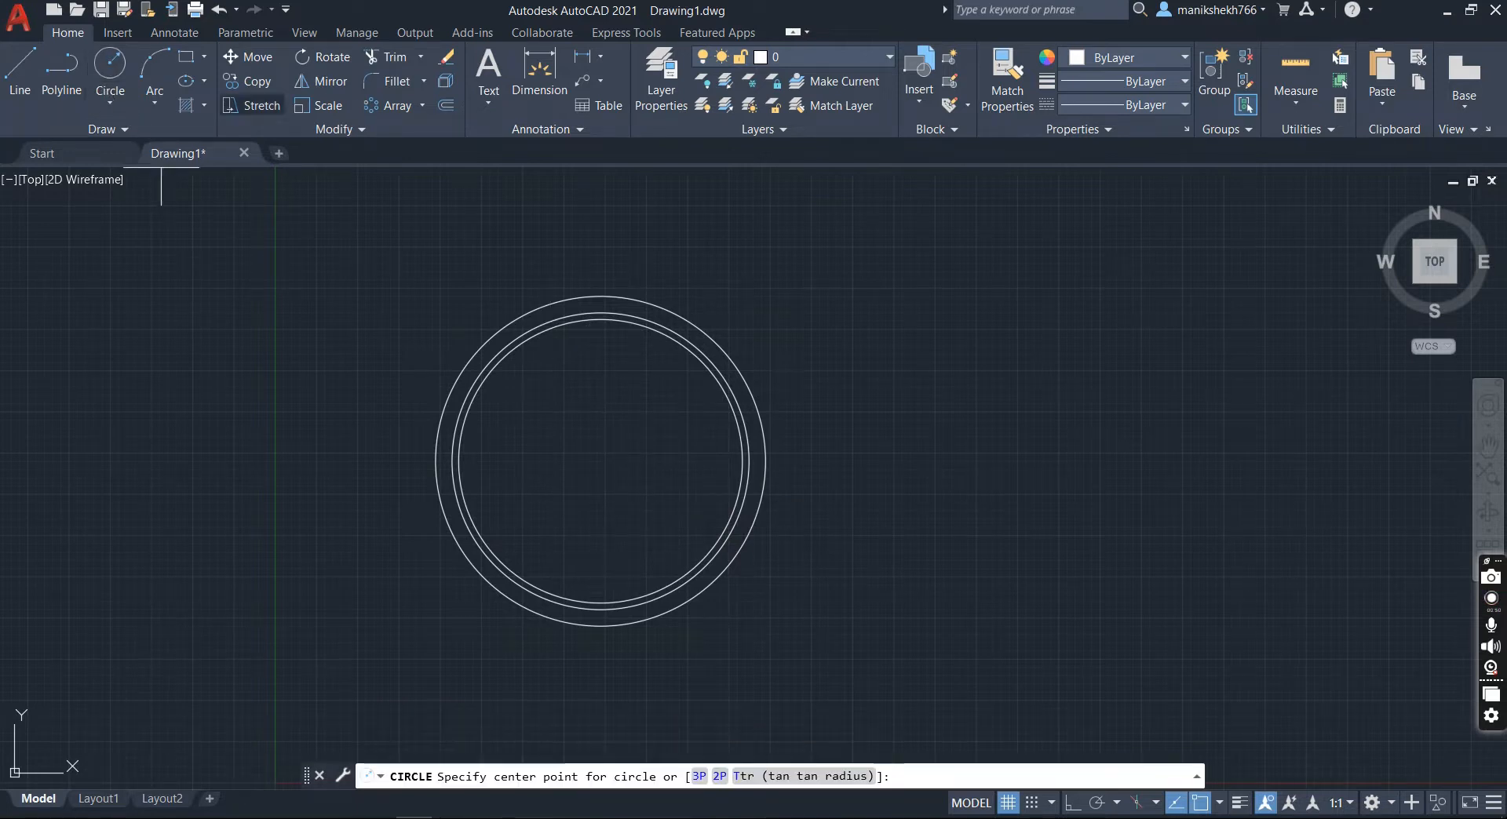
click(600, 461)
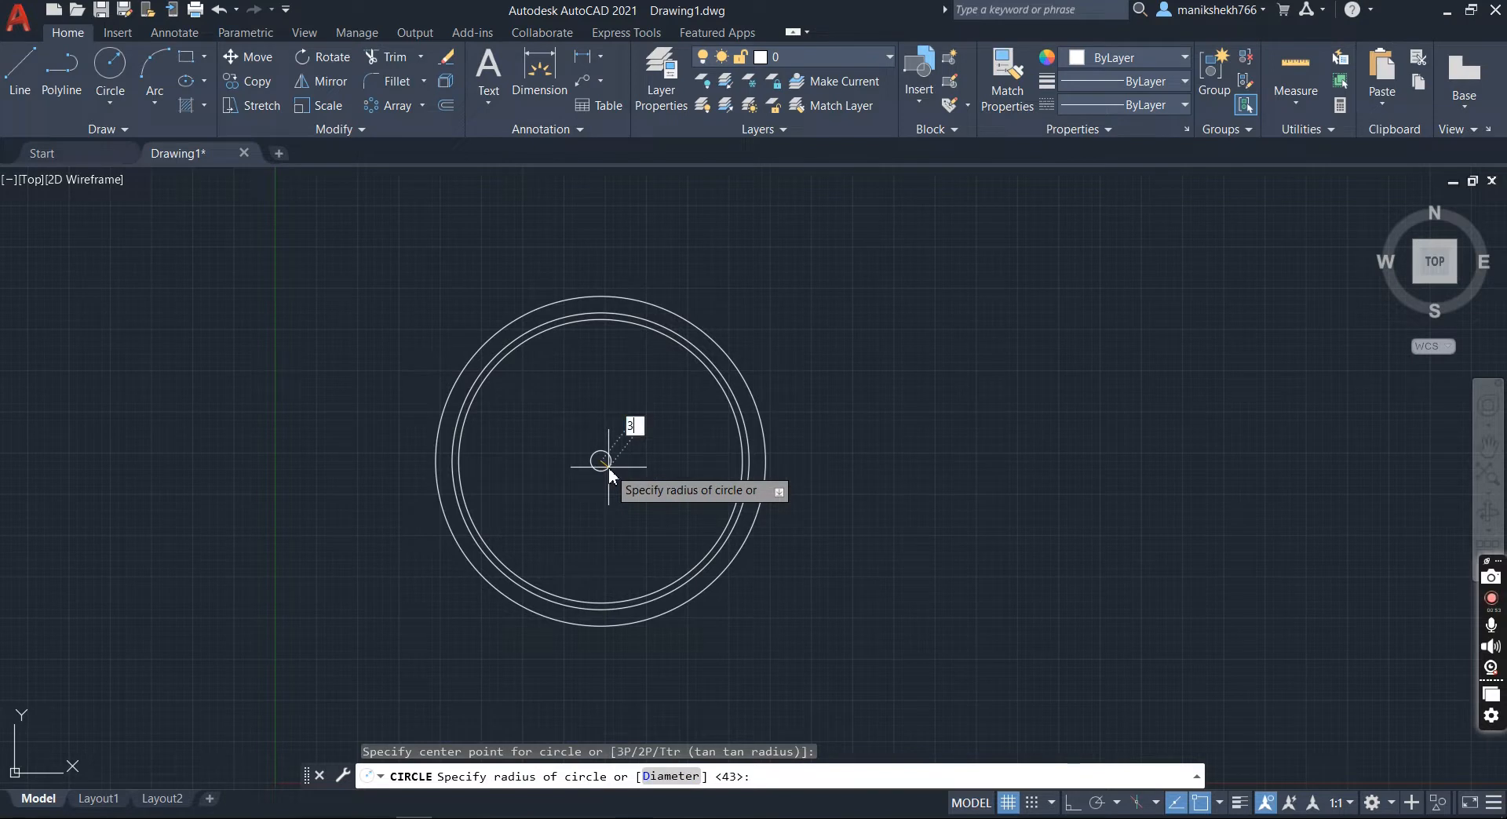
key(Return)
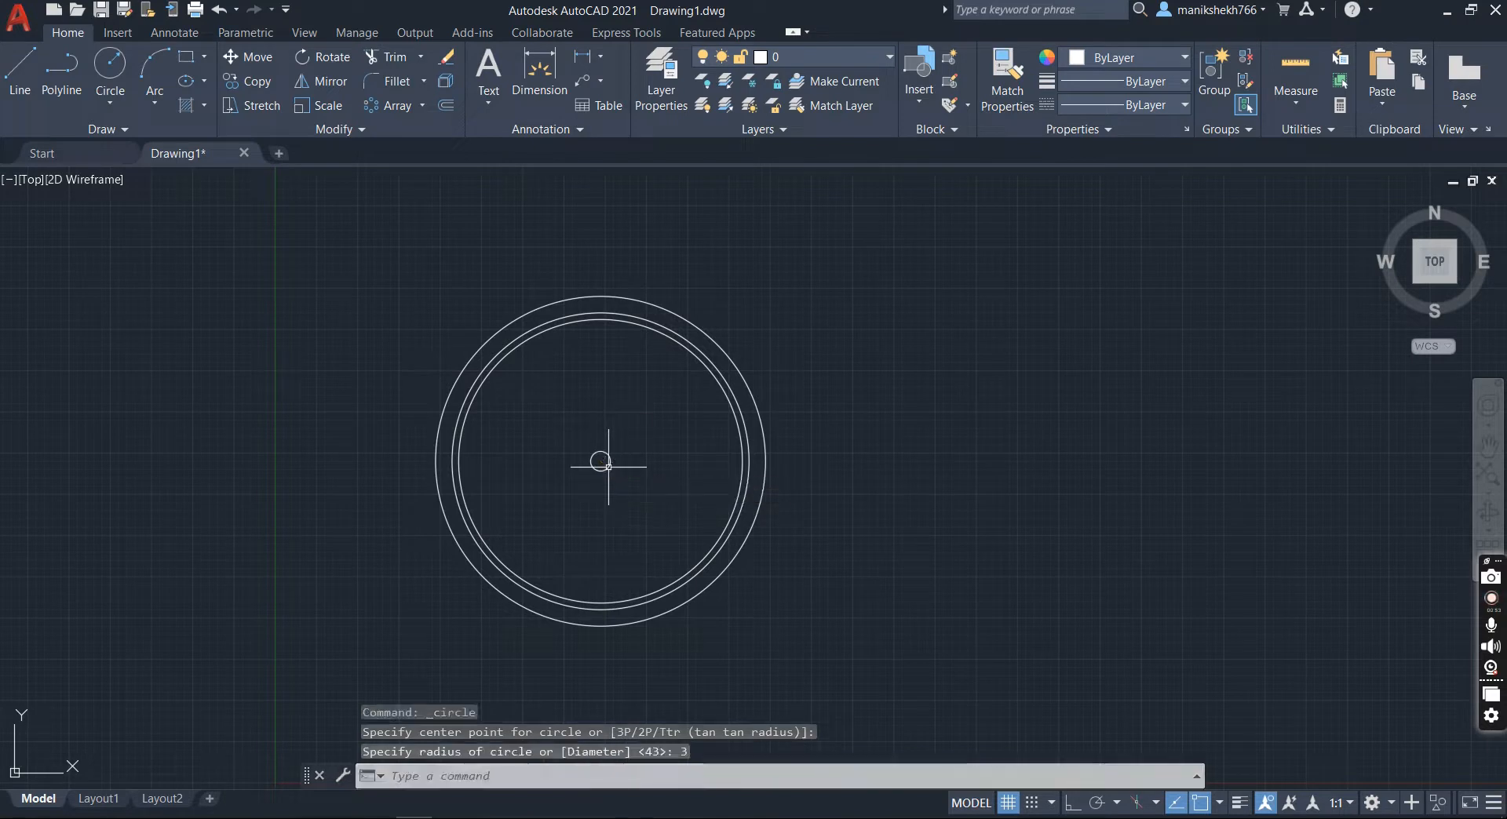
click(115, 63)
click(600, 462)
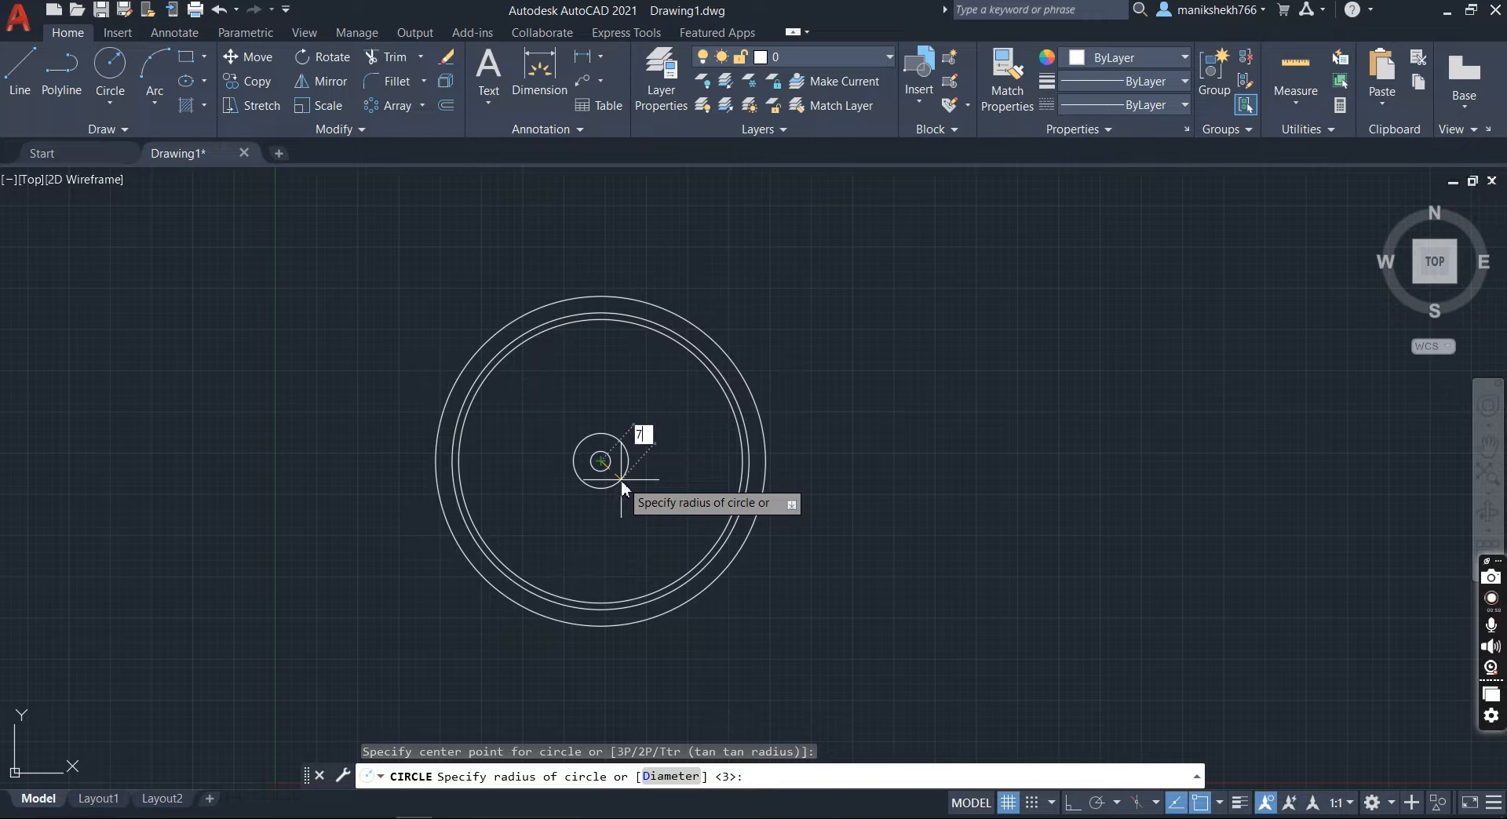
key(Return)
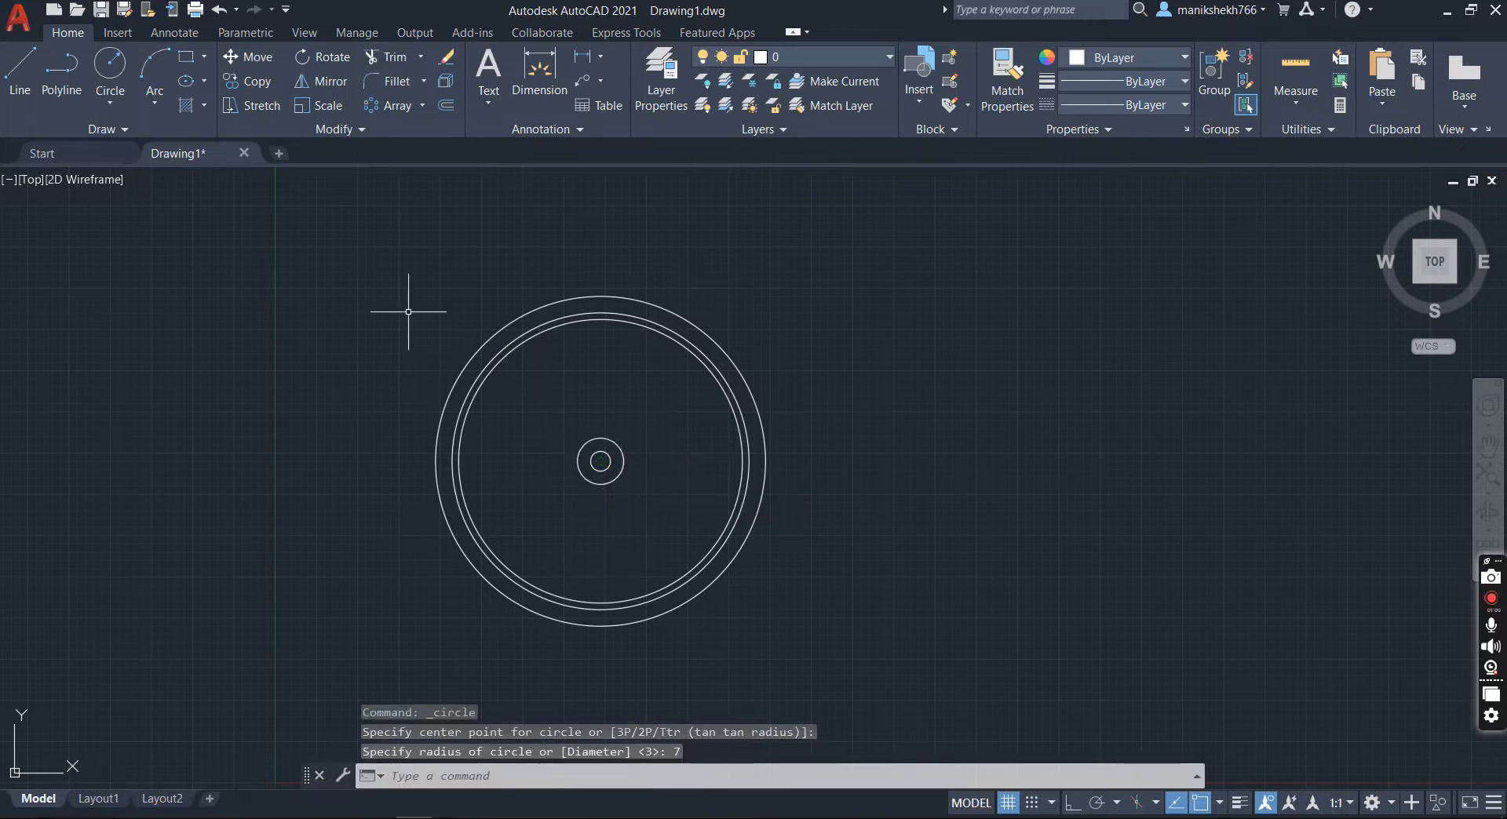
click(110, 66)
click(600, 461)
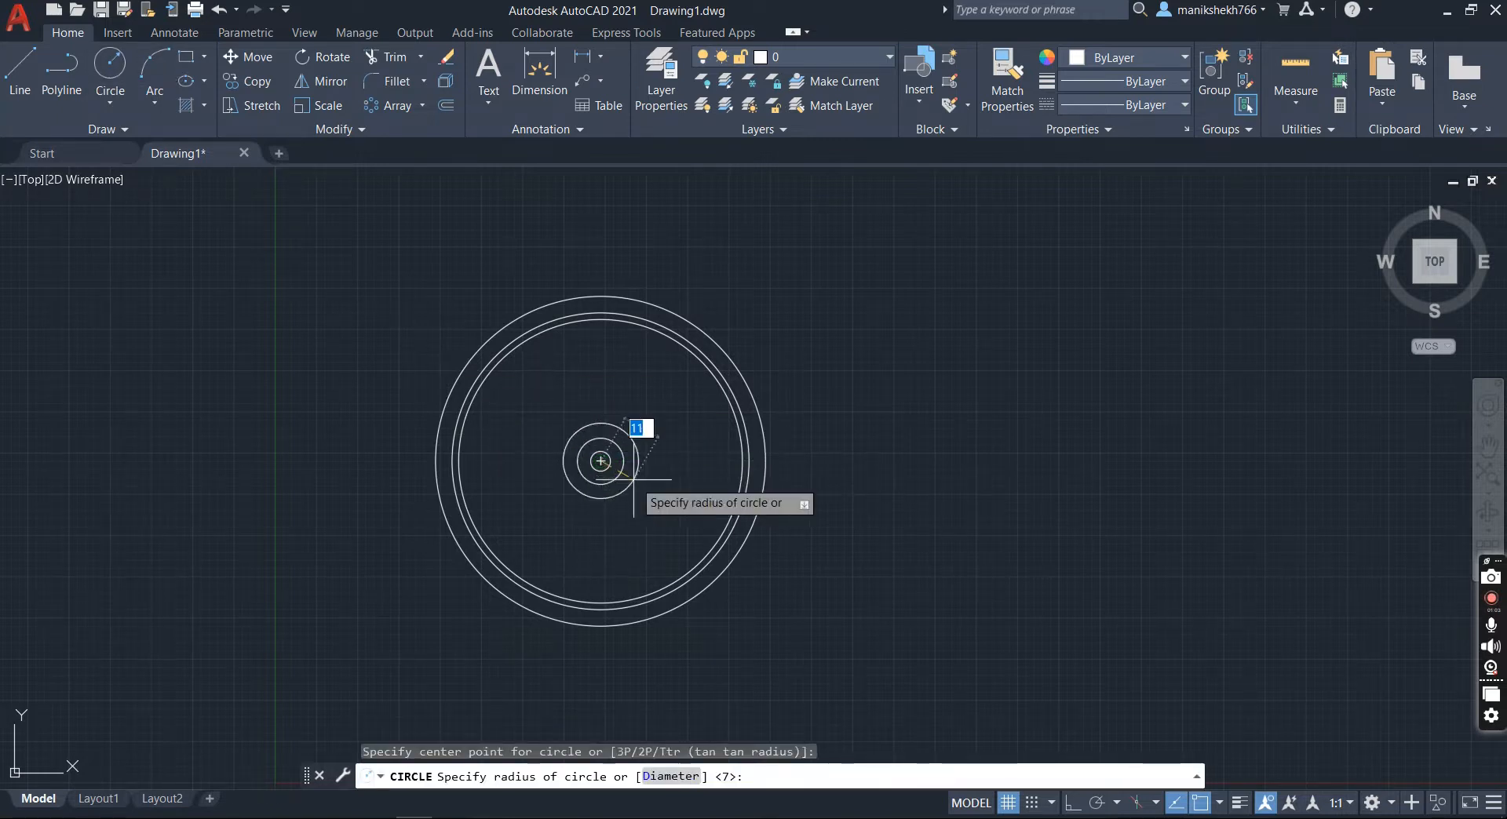
key(Return)
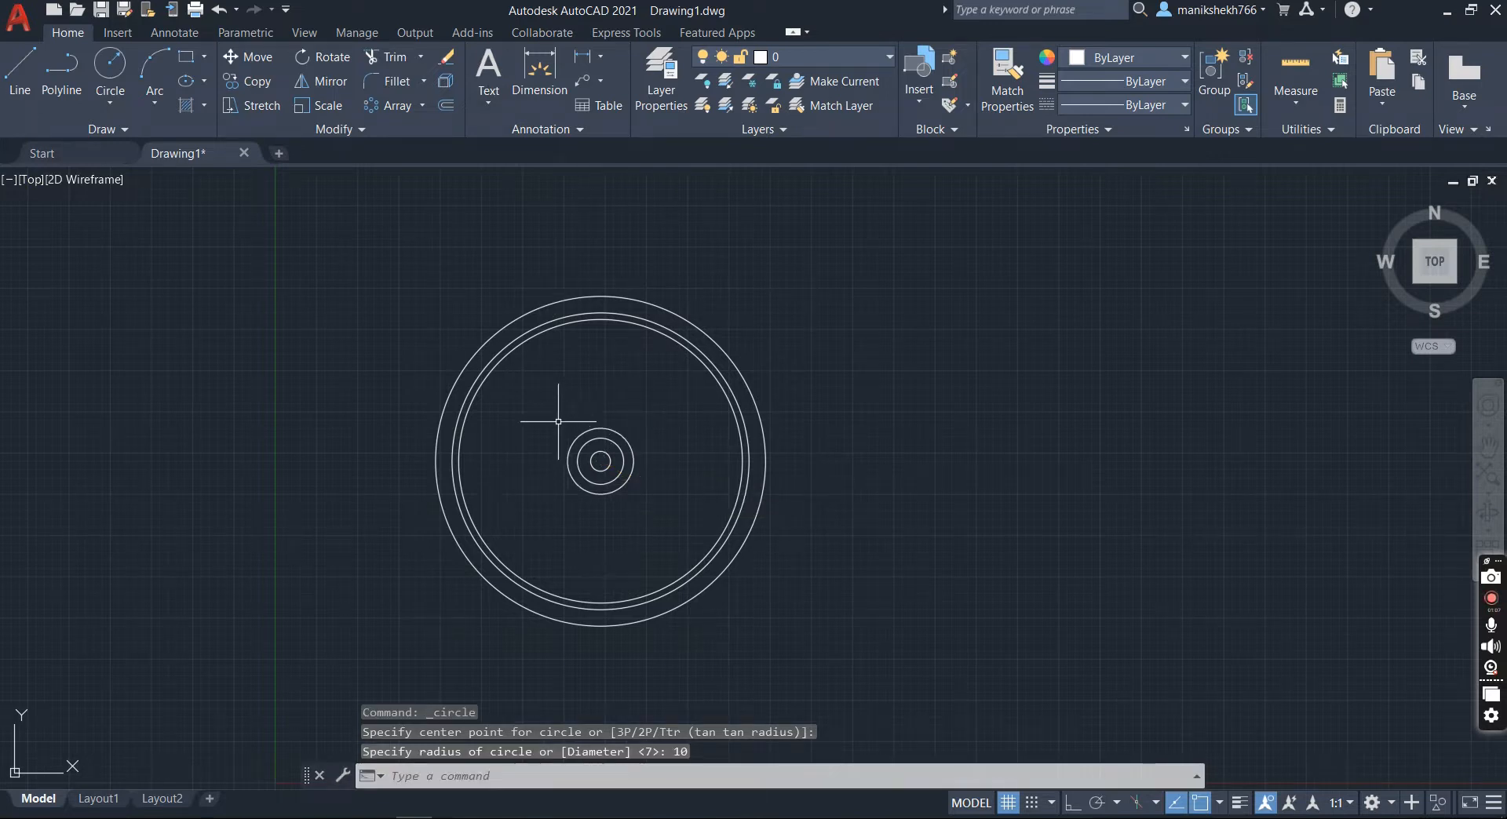
Step: Draw a horizontal spoke line from the right quadrant of the radius 10 hub circle to the right quadrant of the radius 43 rim circle
click(19, 71)
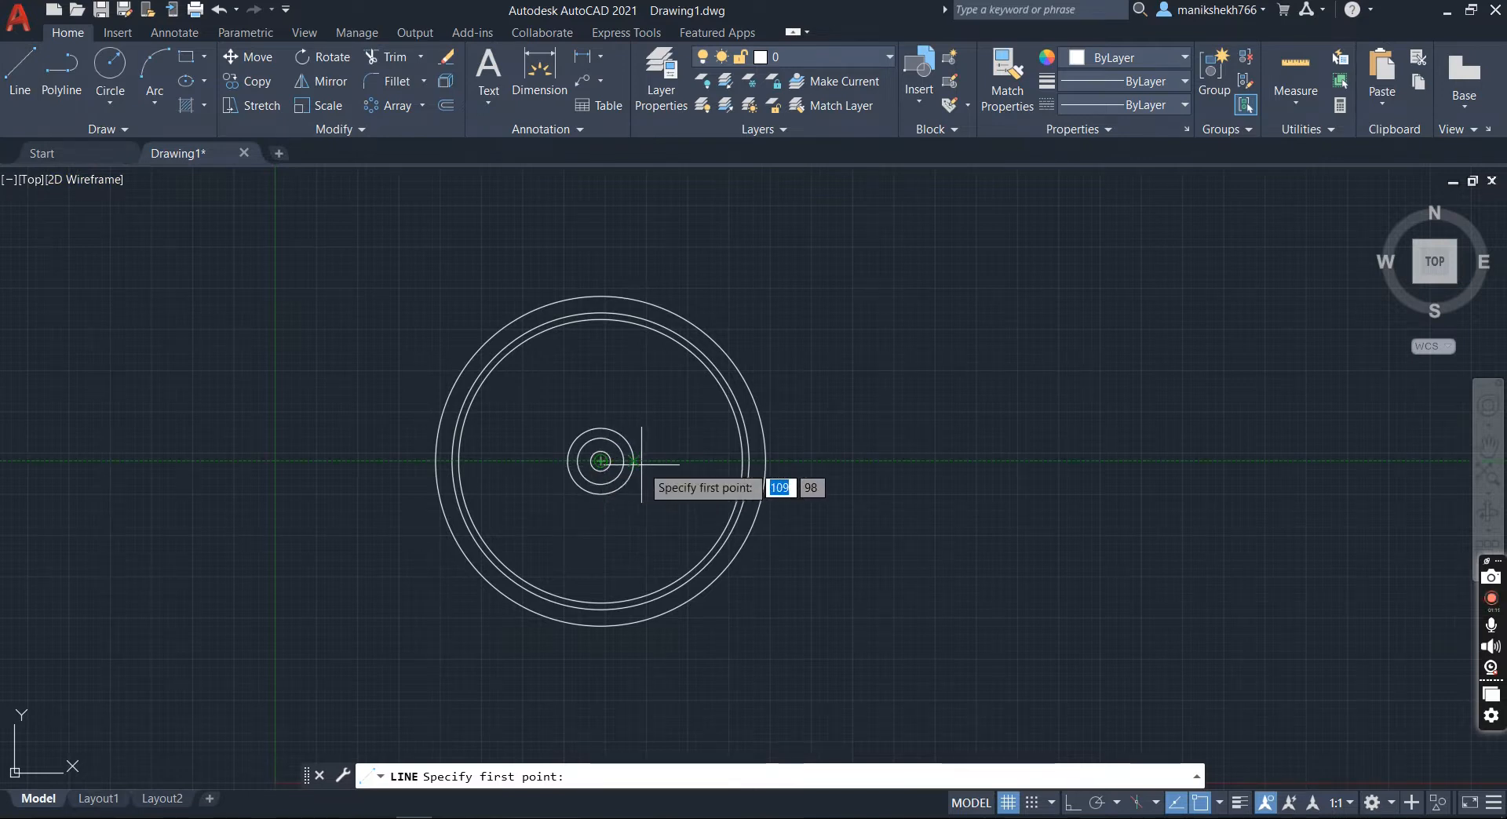
click(640, 462)
shift+right_click(699, 461)
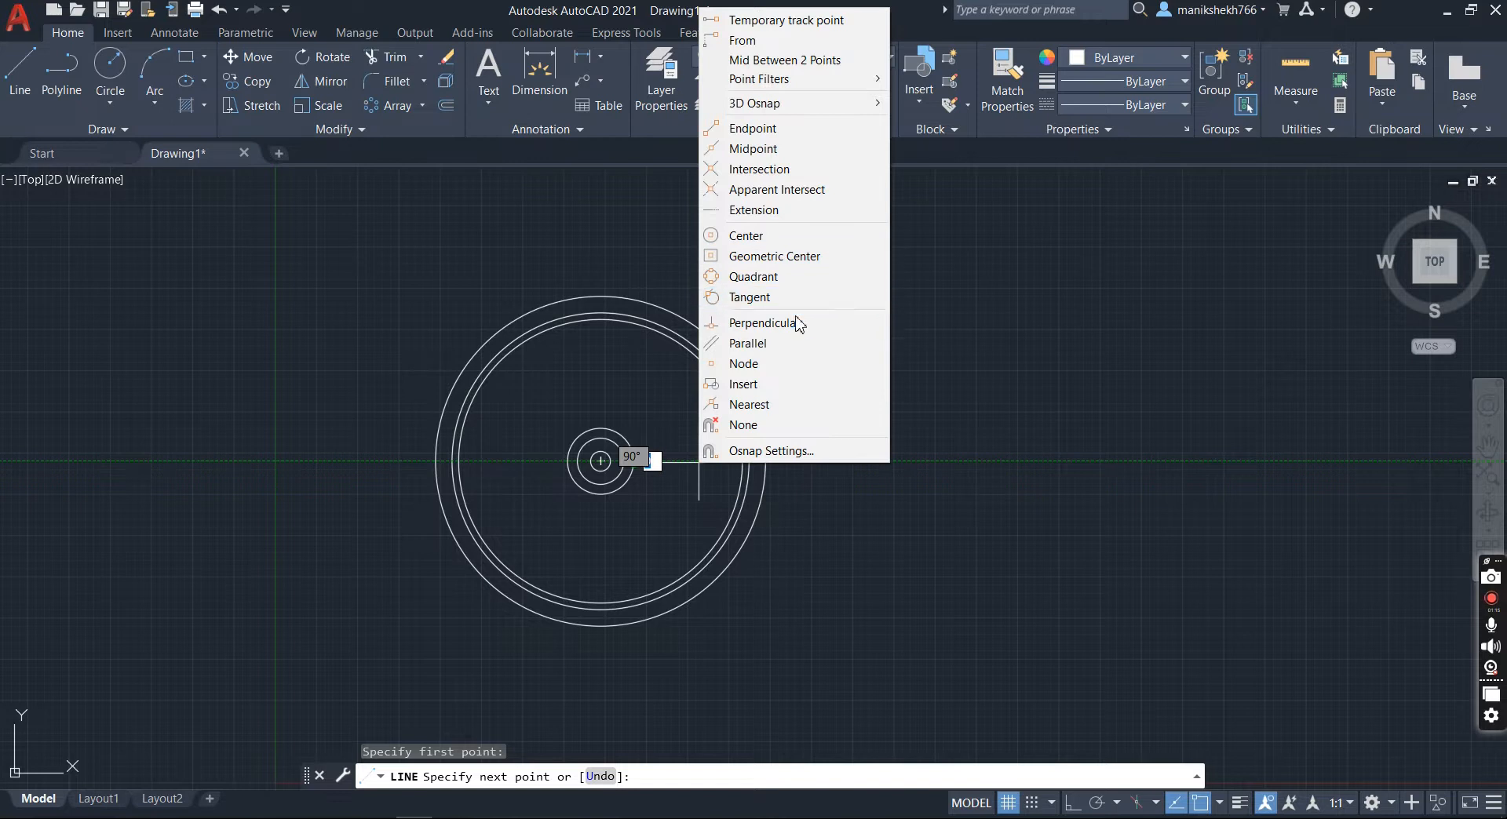
click(773, 276)
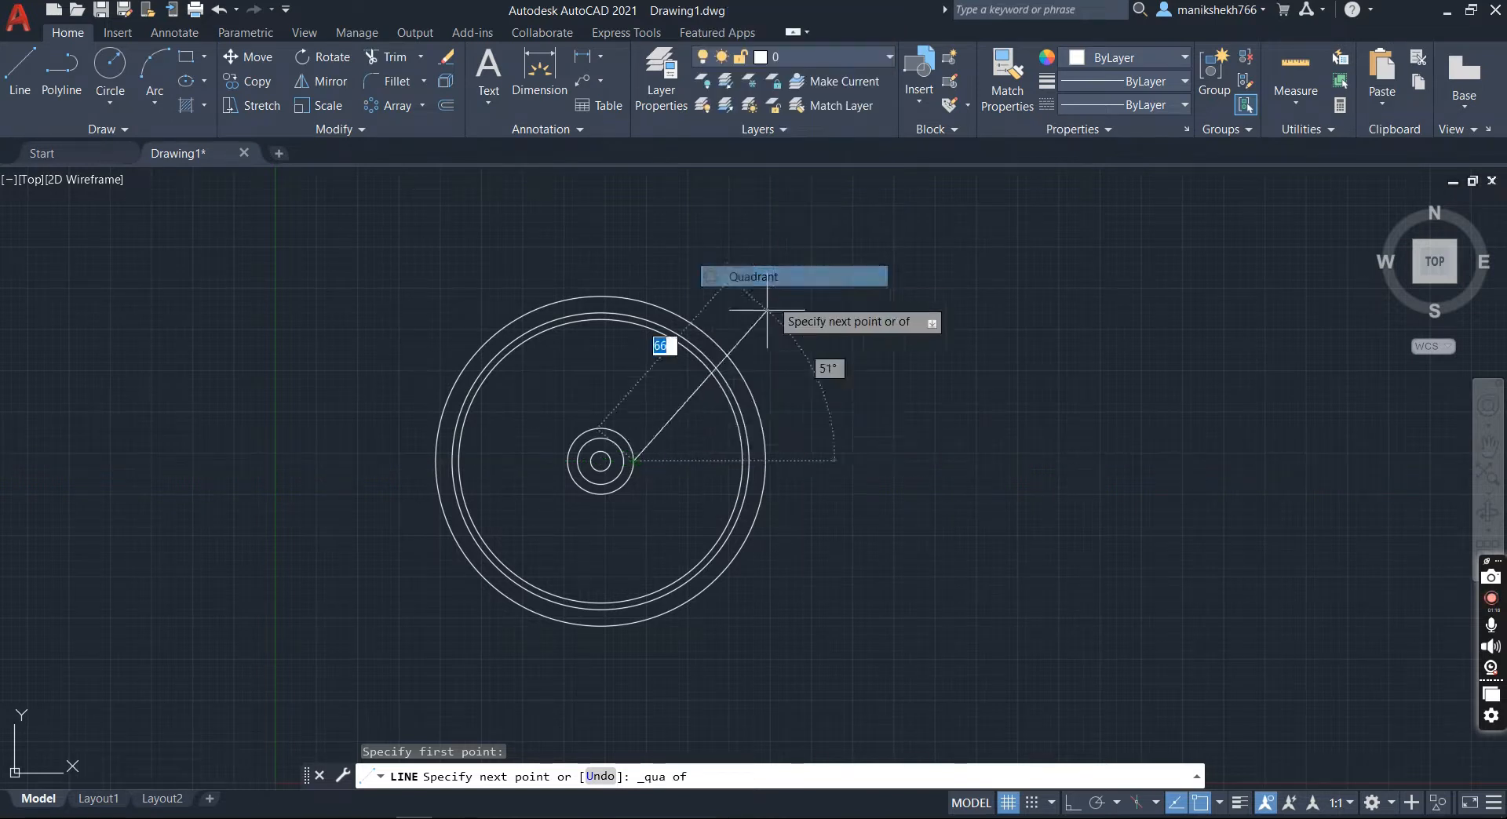
click(743, 462)
key(Return)
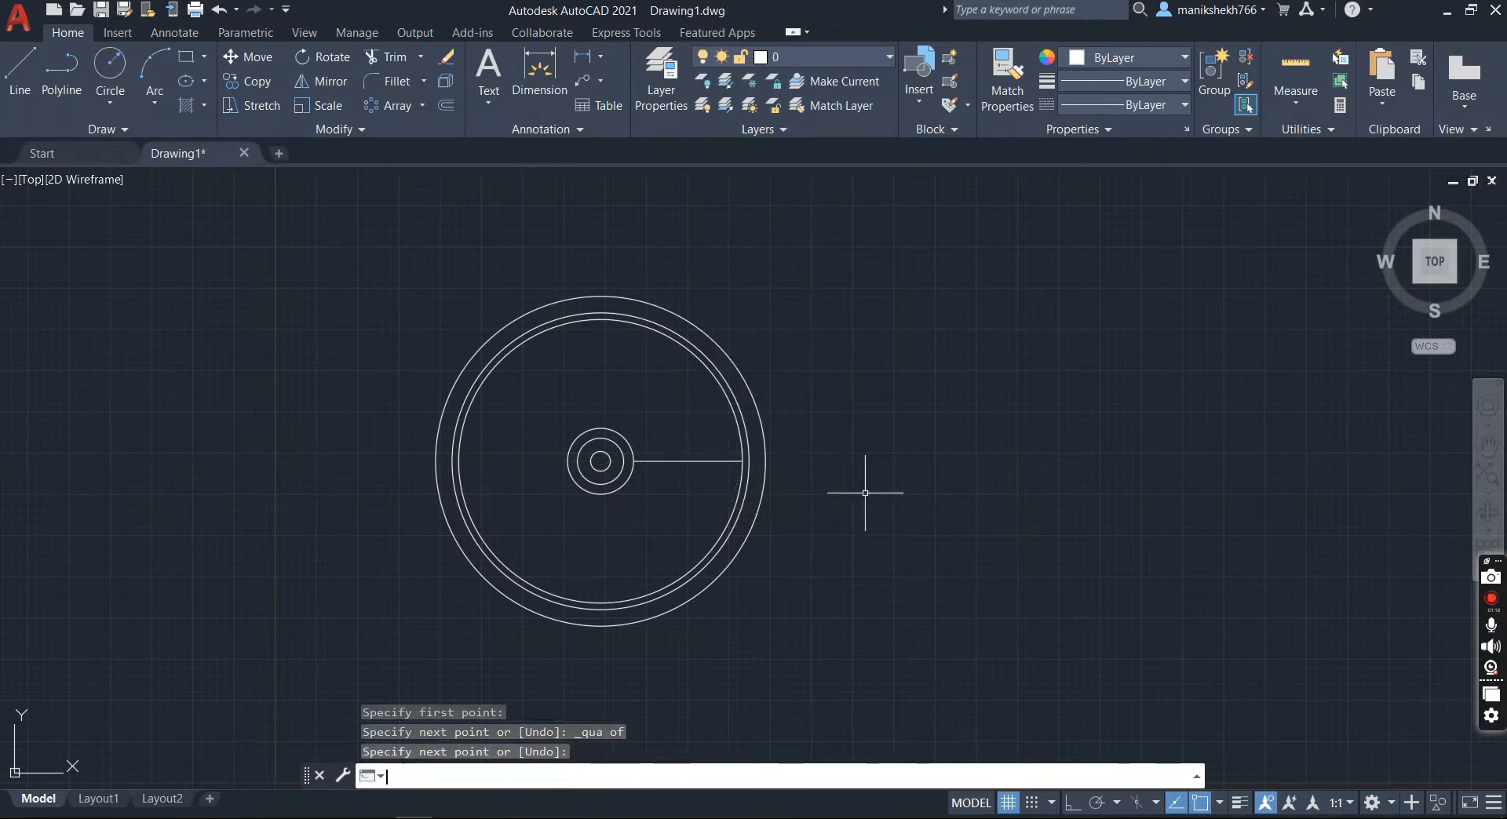
Step: Create a polar array of the spoke line about the wheel's centre with 25 items over 360 degrees
click(403, 110)
click(667, 462)
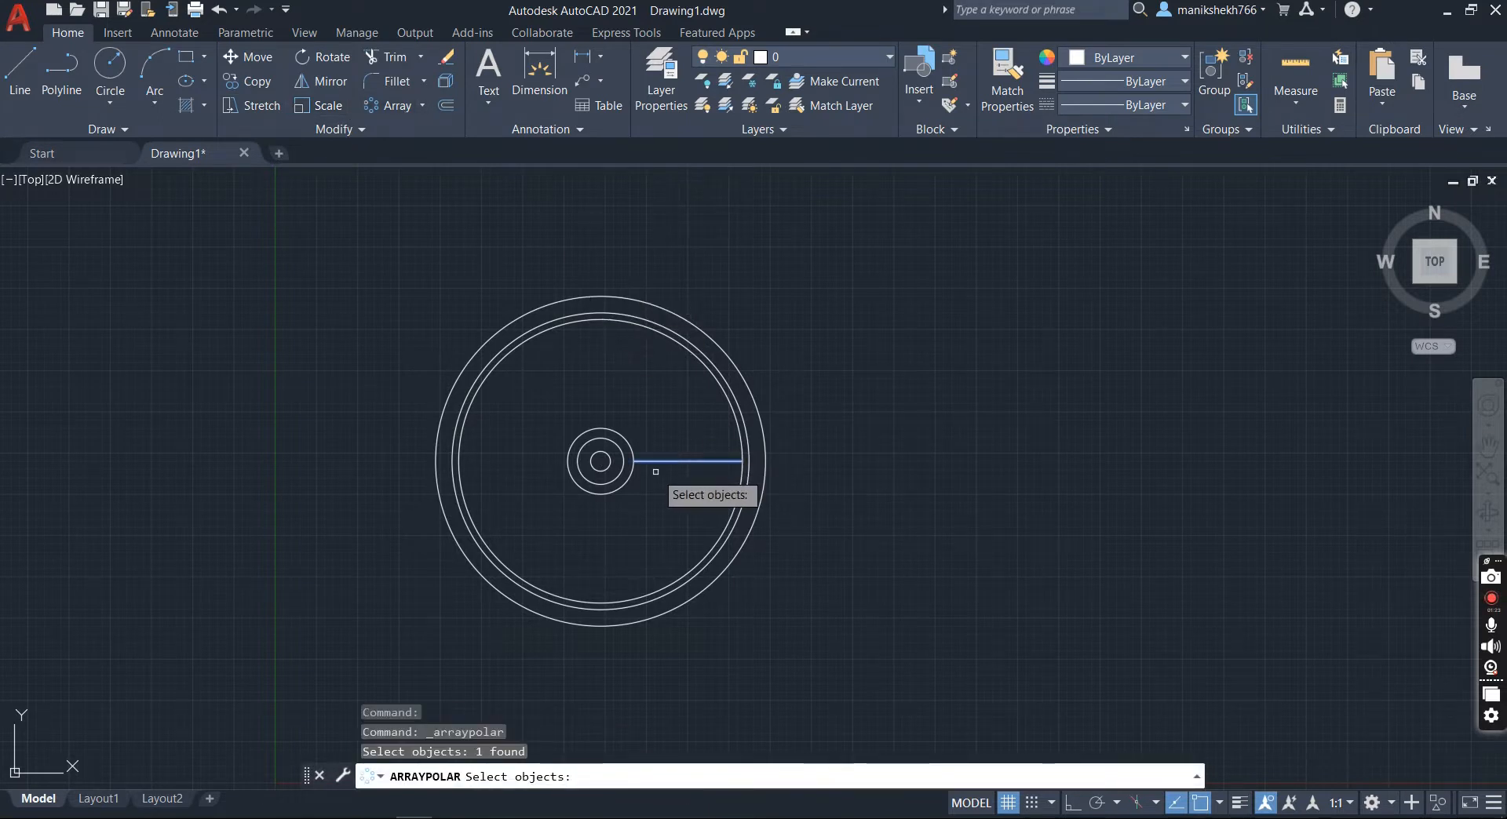
key(Return)
click(601, 461)
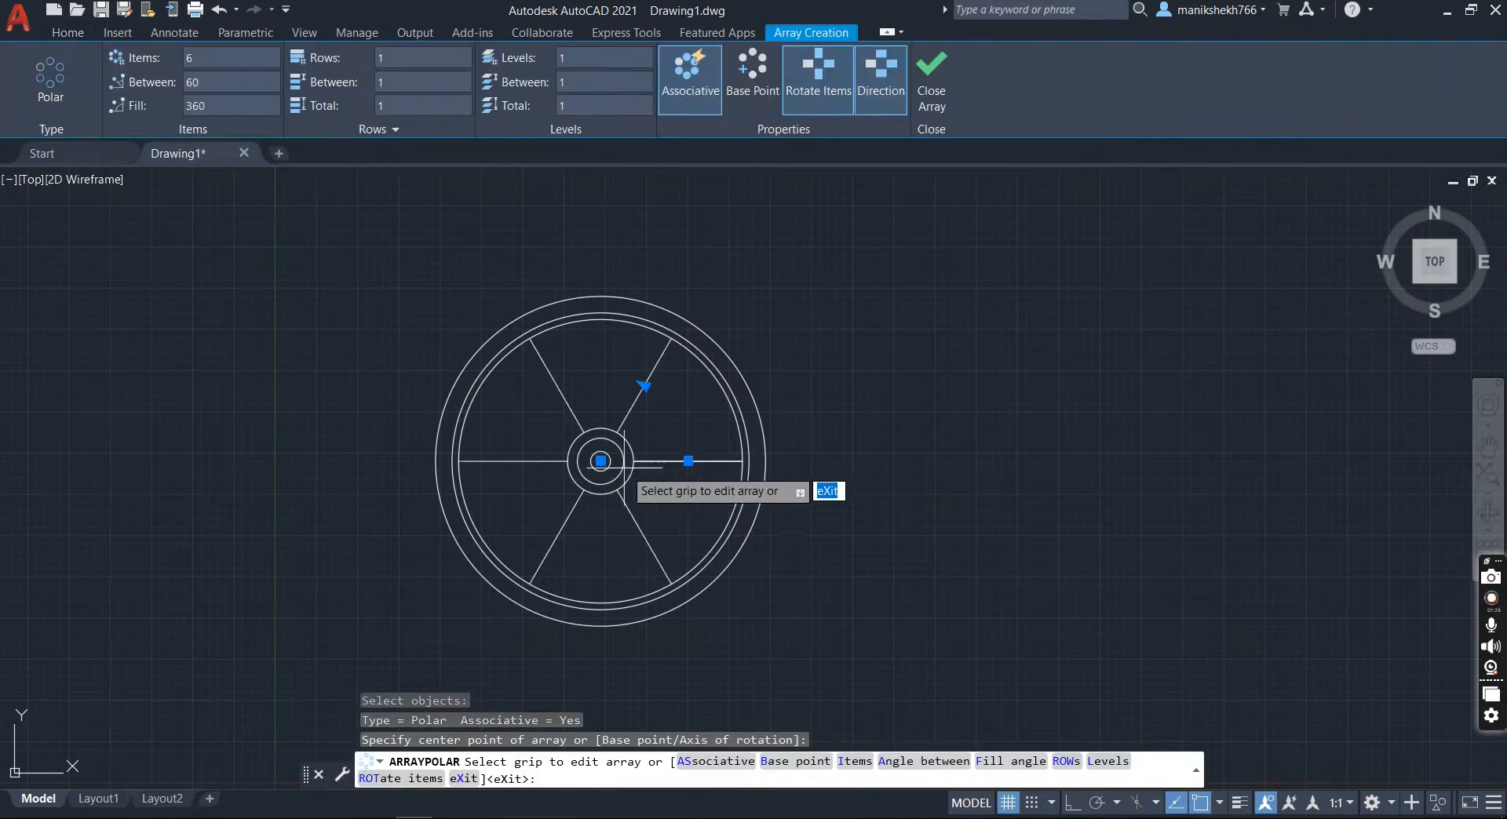
click(233, 58)
text(25)
key(Return)
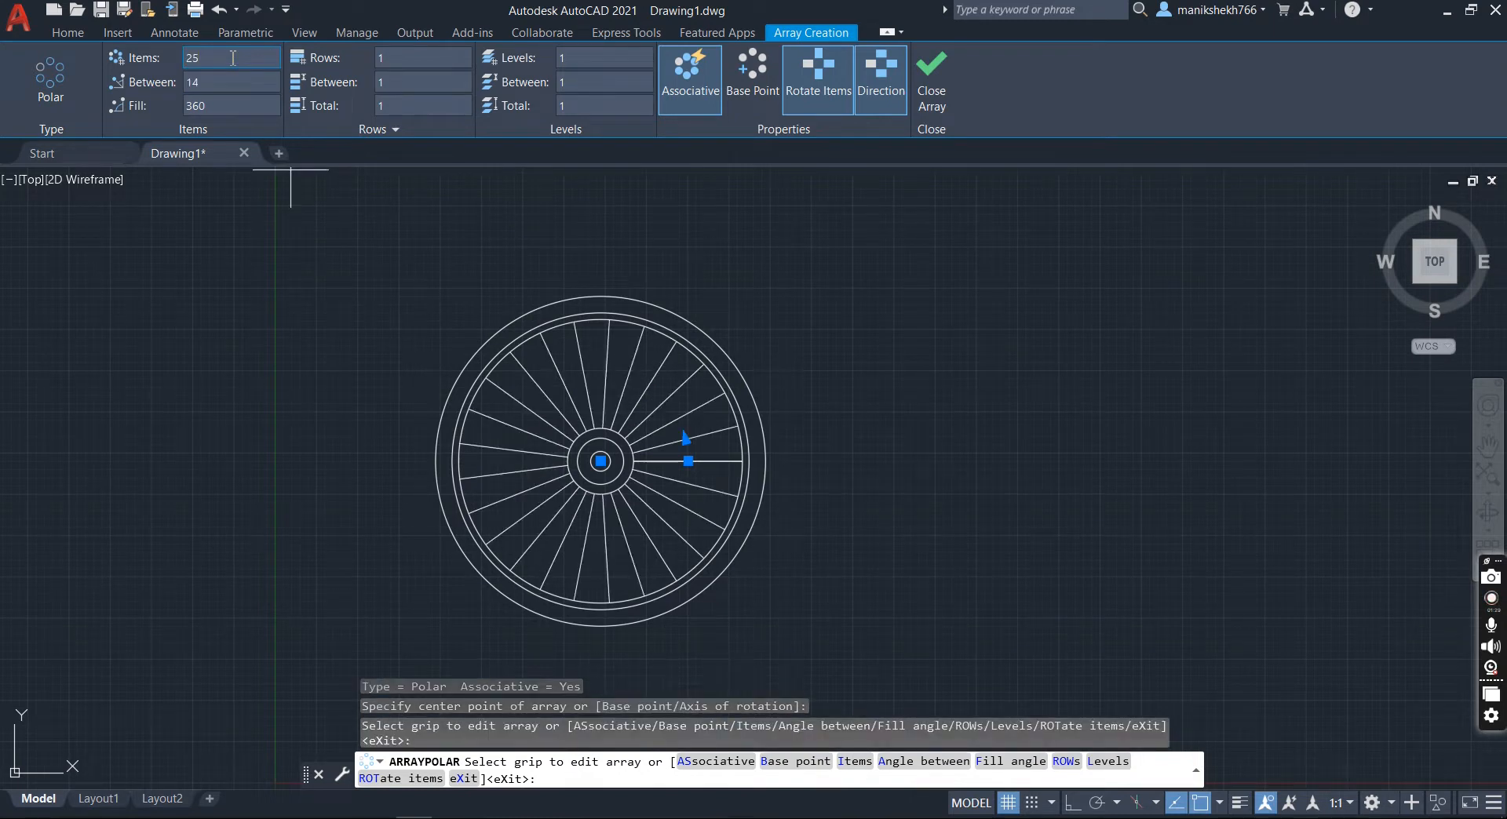
key(Return)
Step: Copy the entire wheel horizontally to the right by 180, using its centre as the base point
scroll(589, 291, down, 2)
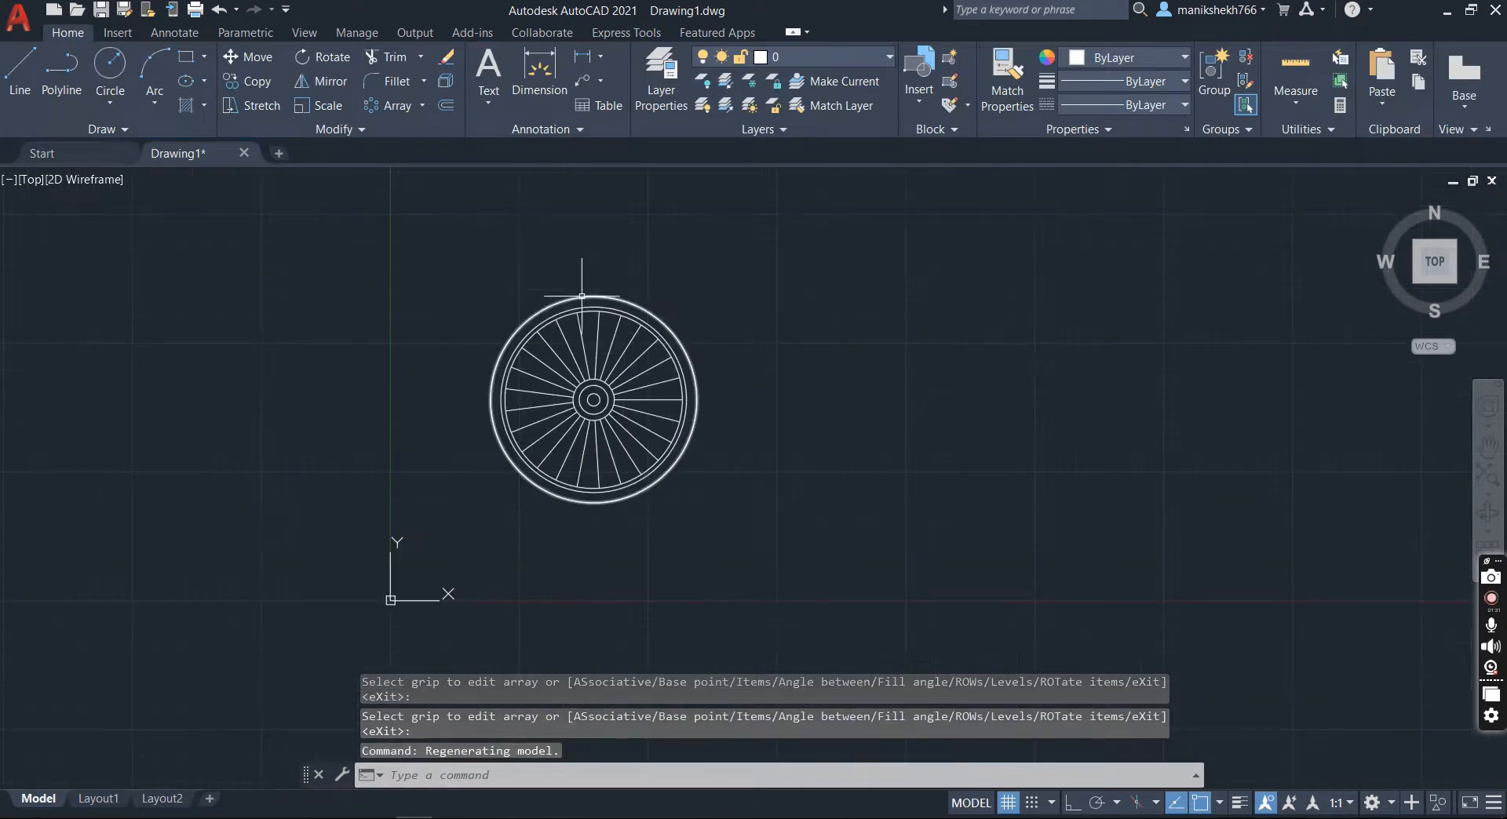
scroll(437, 549, down, 2)
scroll(534, 368, up, 2)
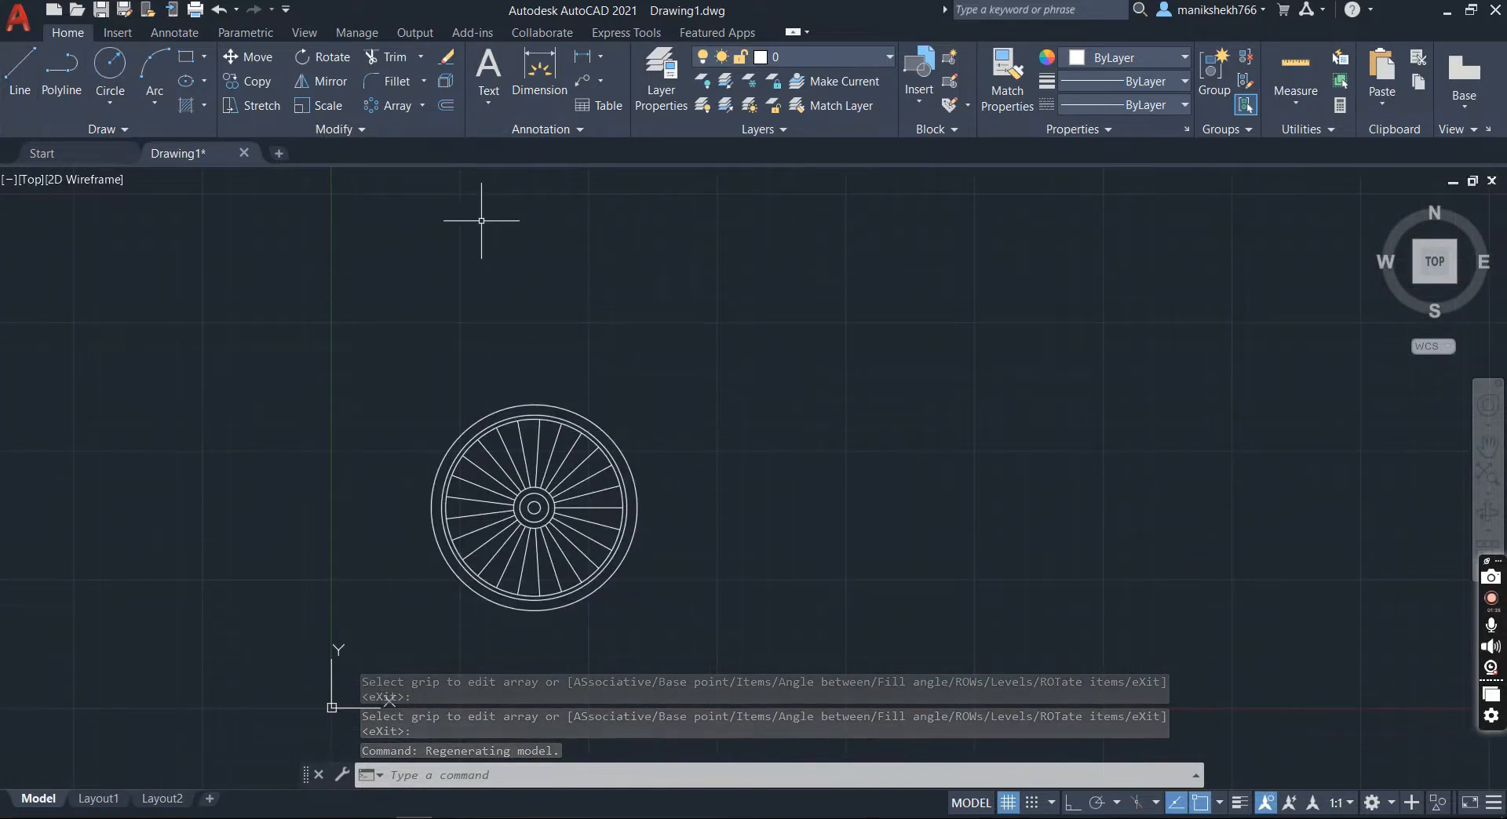
text(CO)
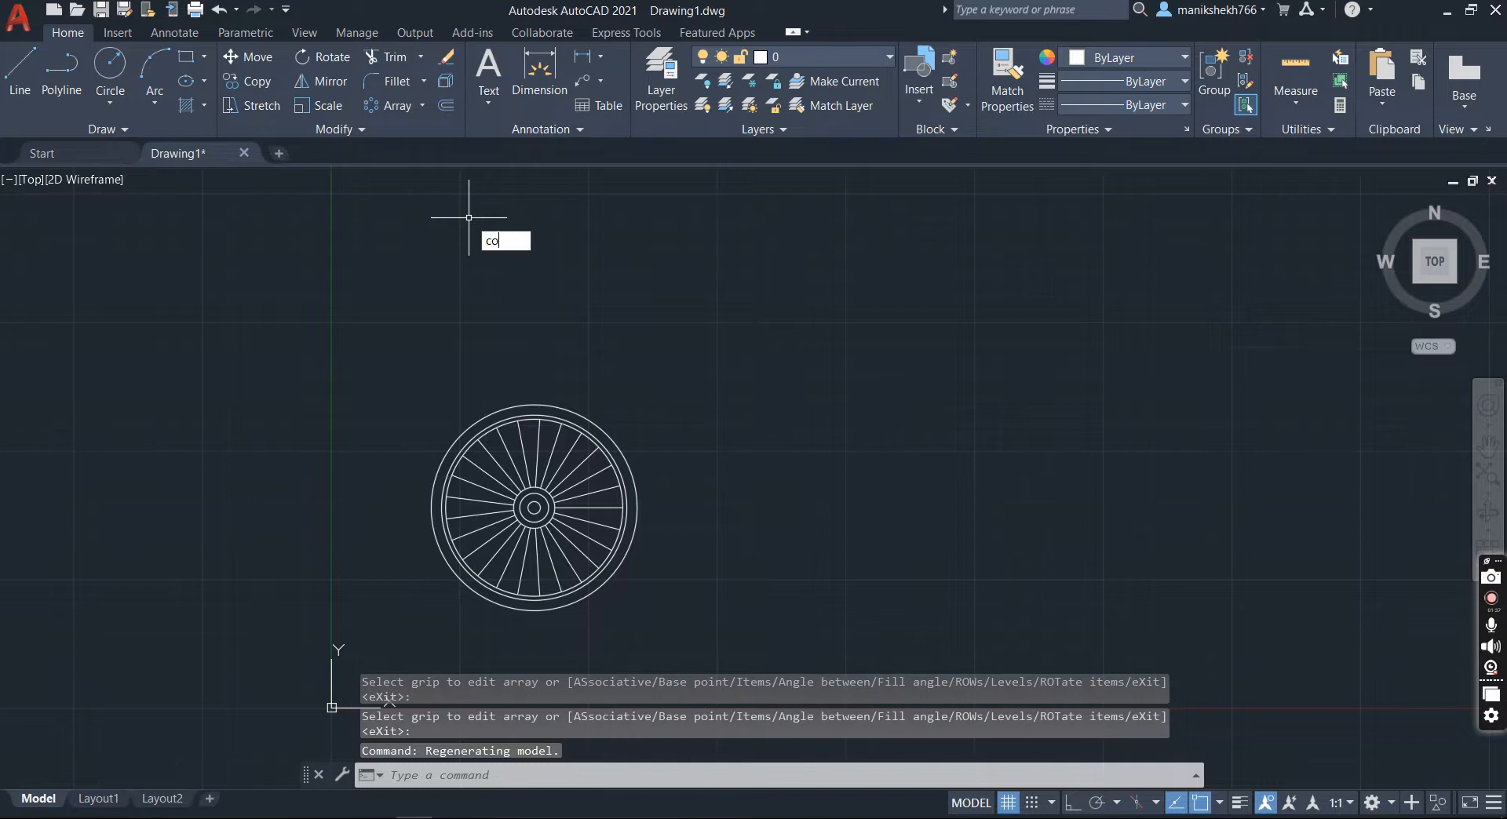
key(Return)
click(383, 366)
click(882, 714)
key(Return)
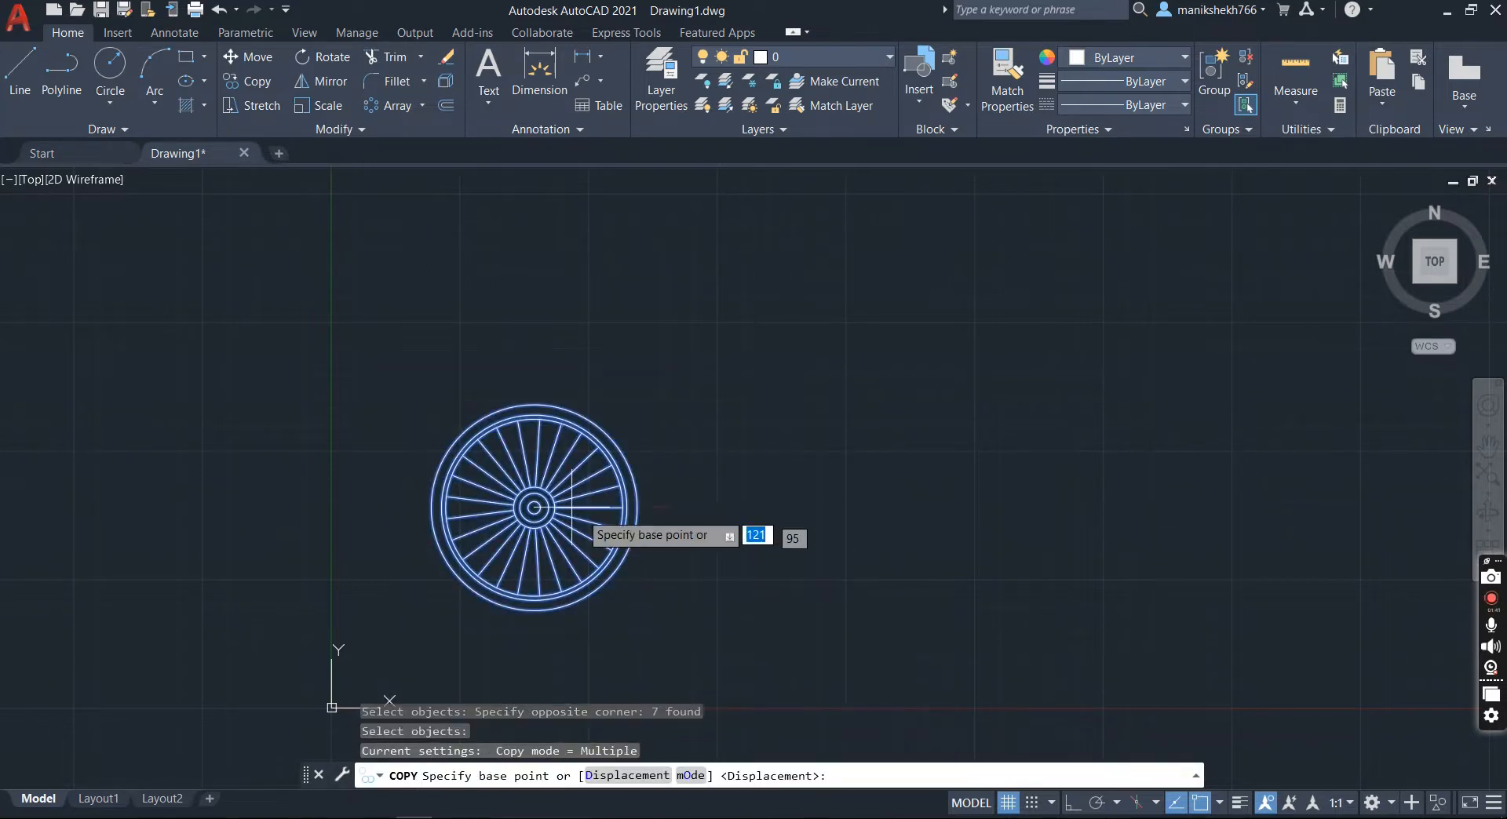
click(534, 508)
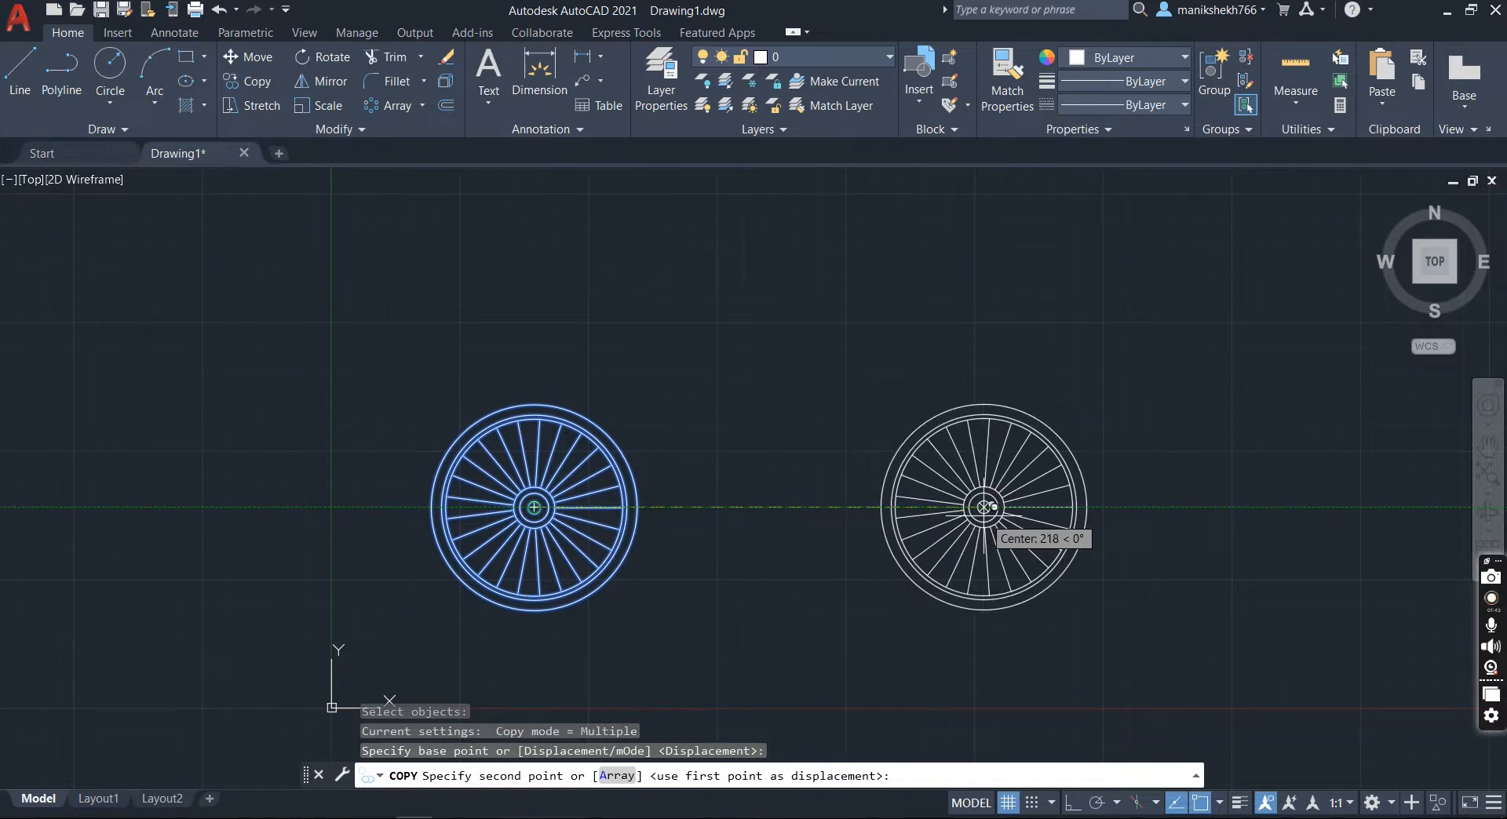
text(180)
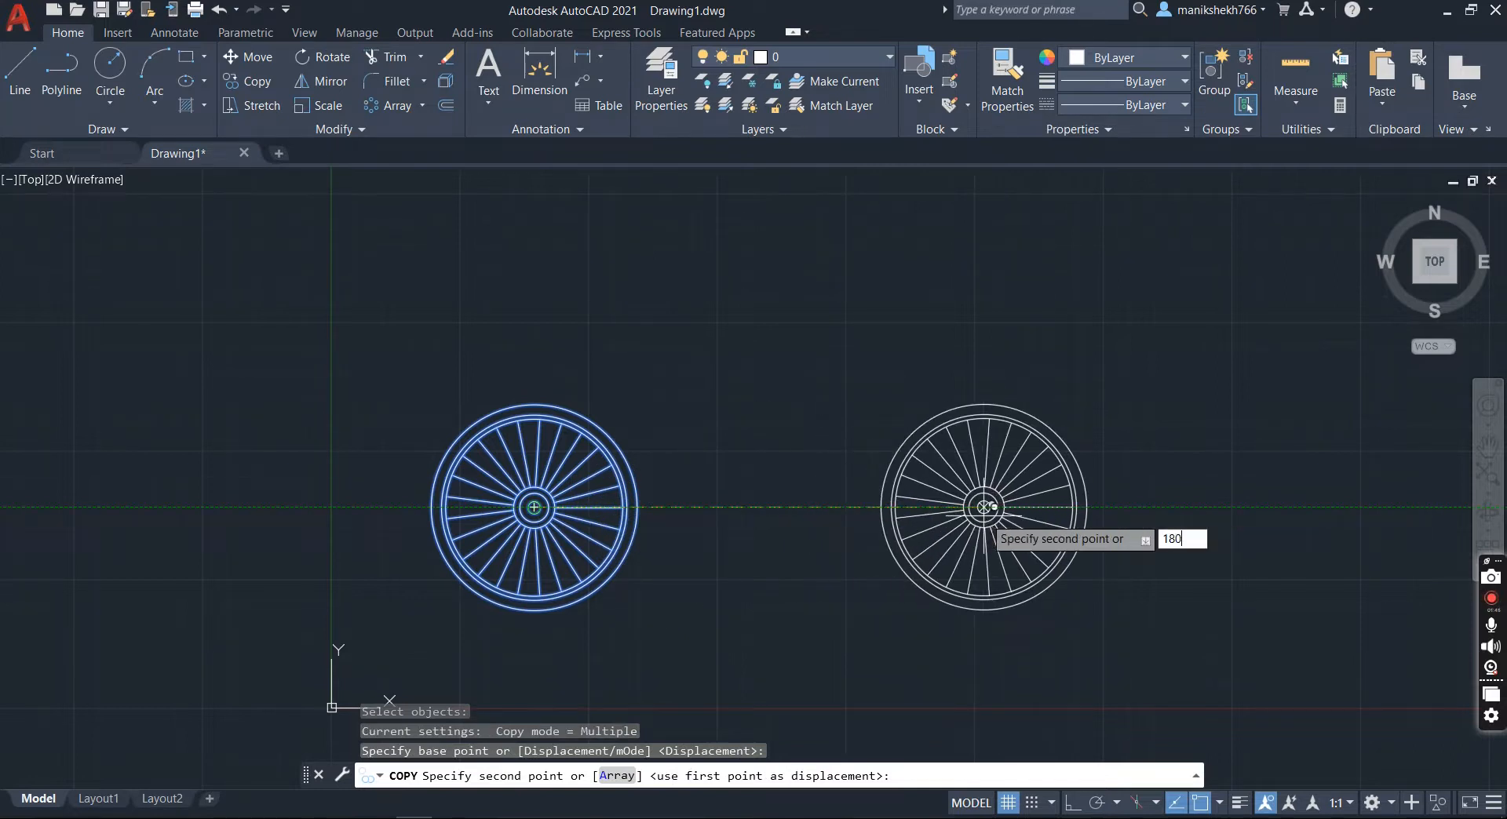
key(Return)
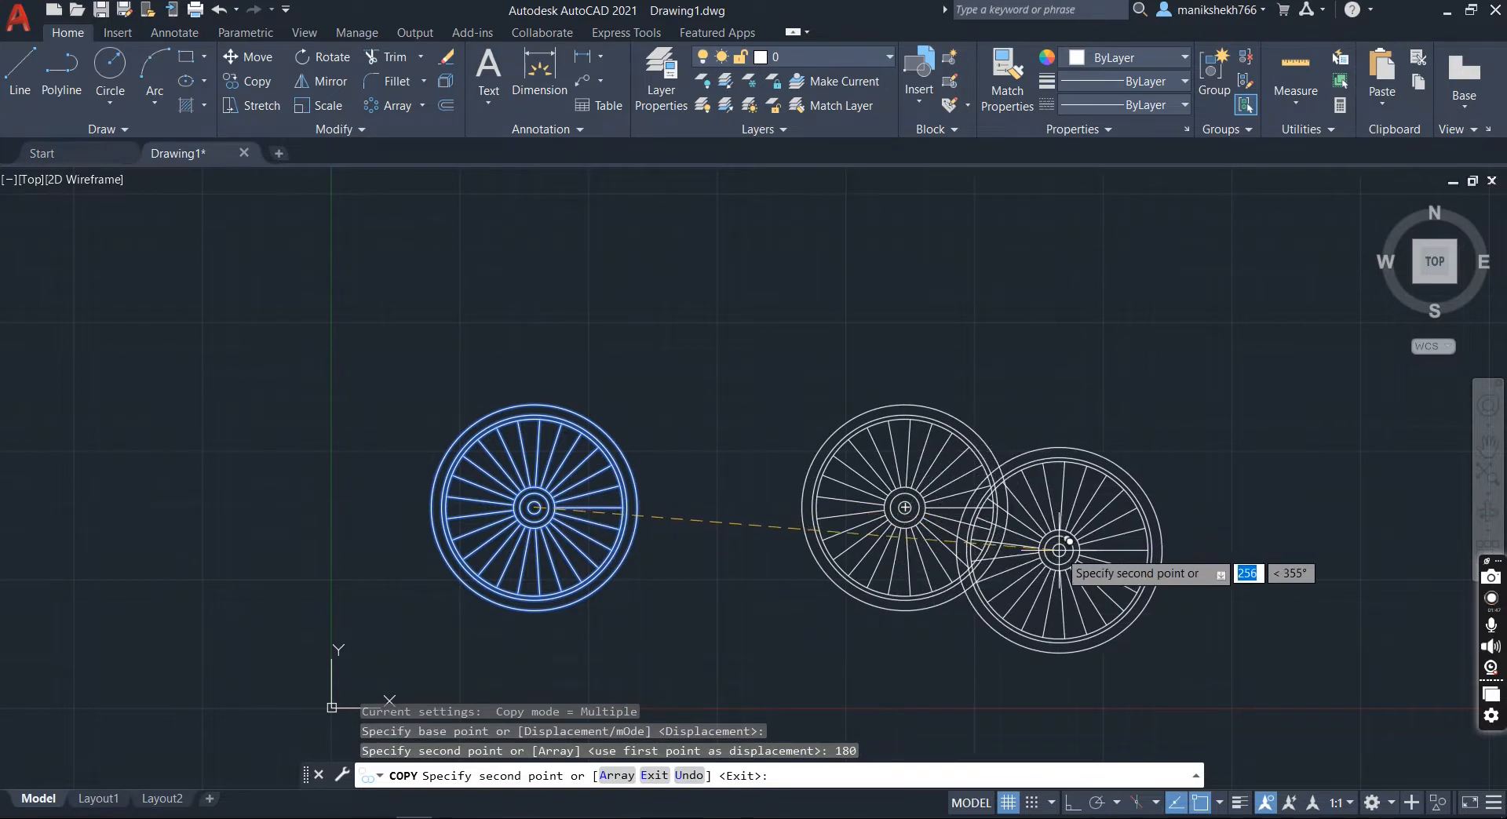
Step: Draw connected lines from the left wheel's centre 100 up, 180 horizontally right with Ortho on, and down to the right wheel's centre
key(Return)
click(21, 69)
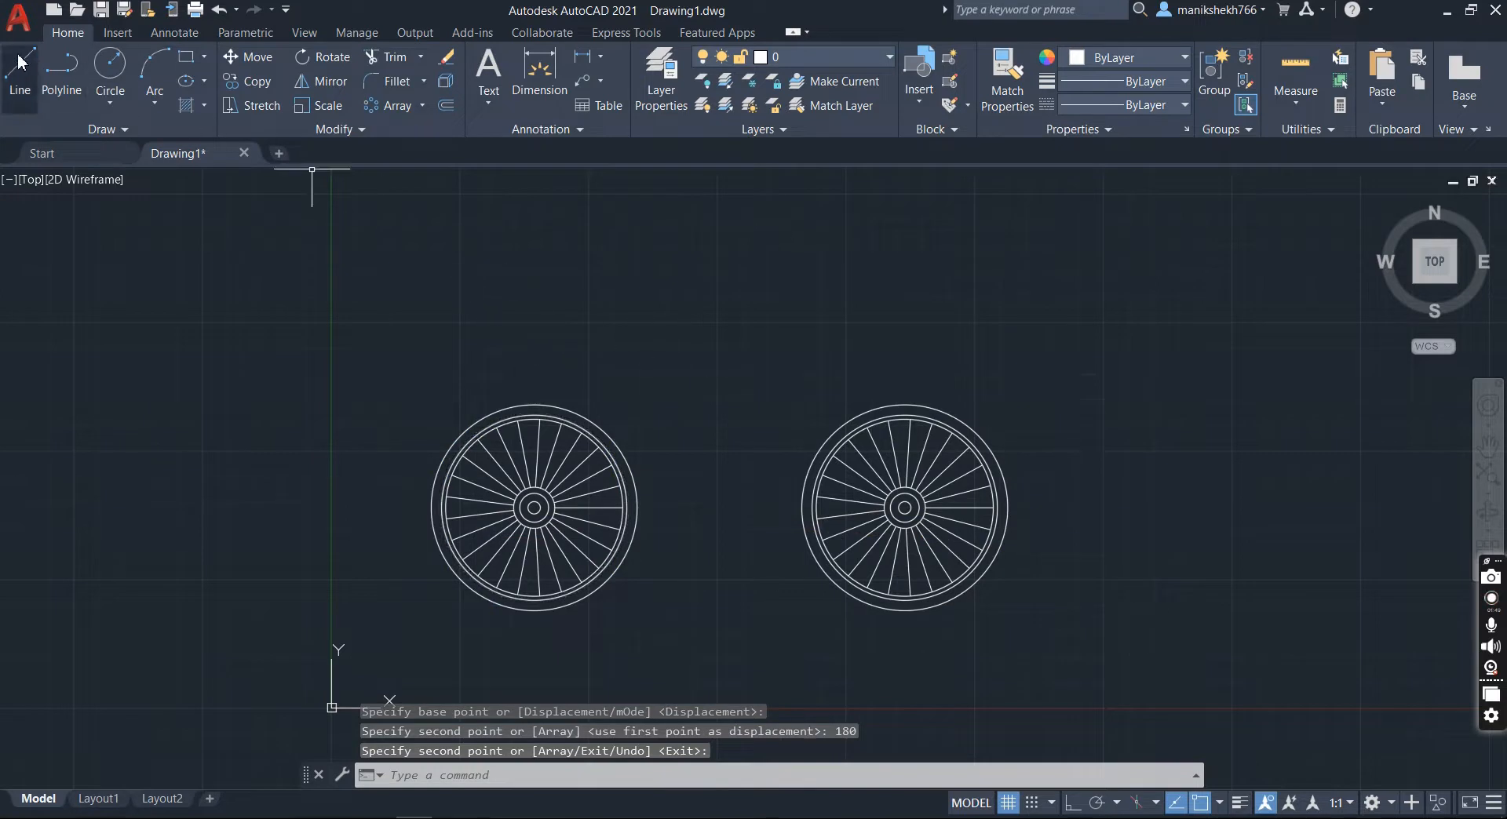
click(534, 508)
text(100)
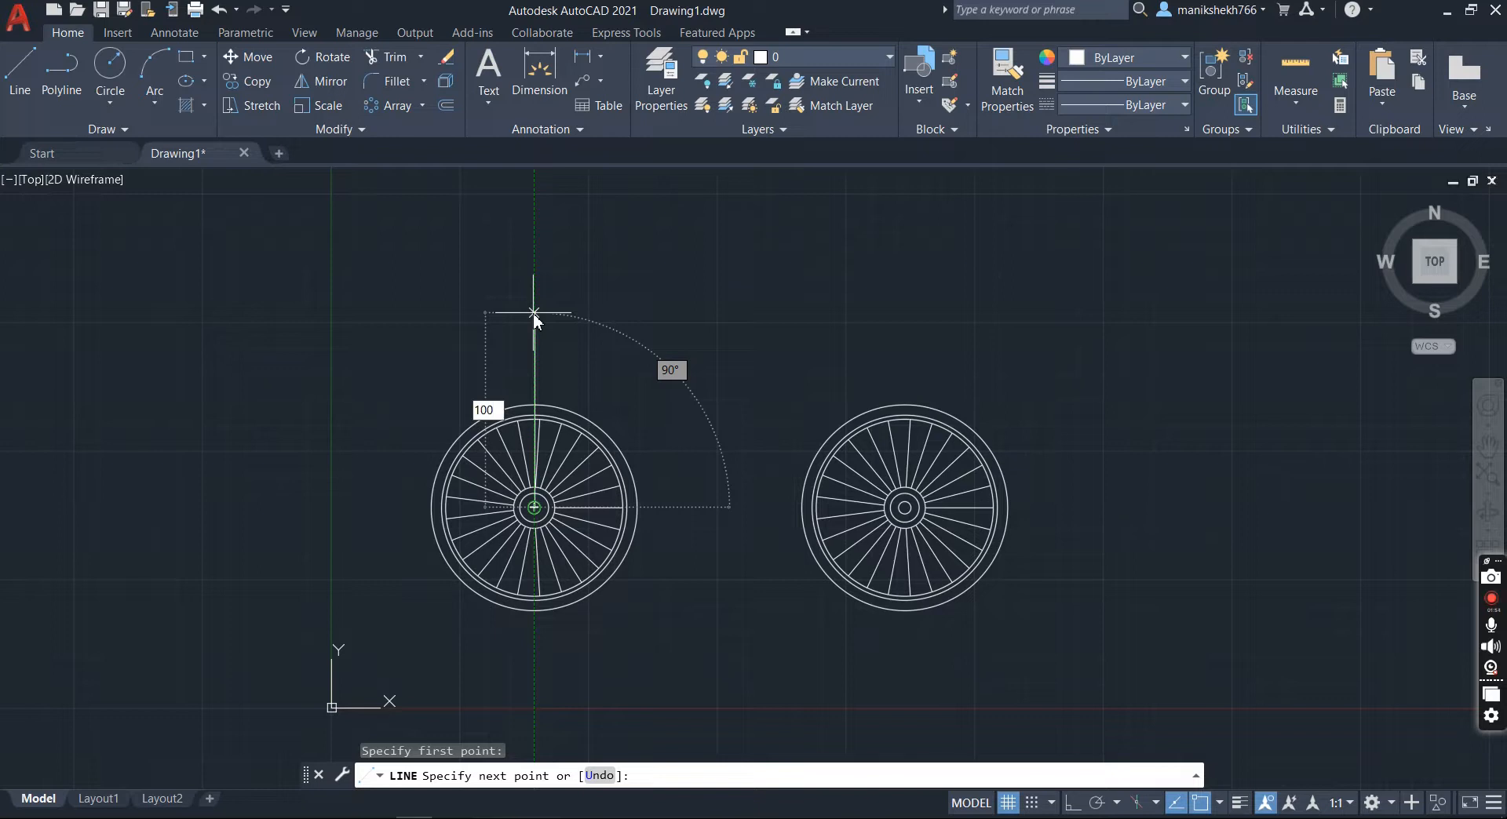
key(Return)
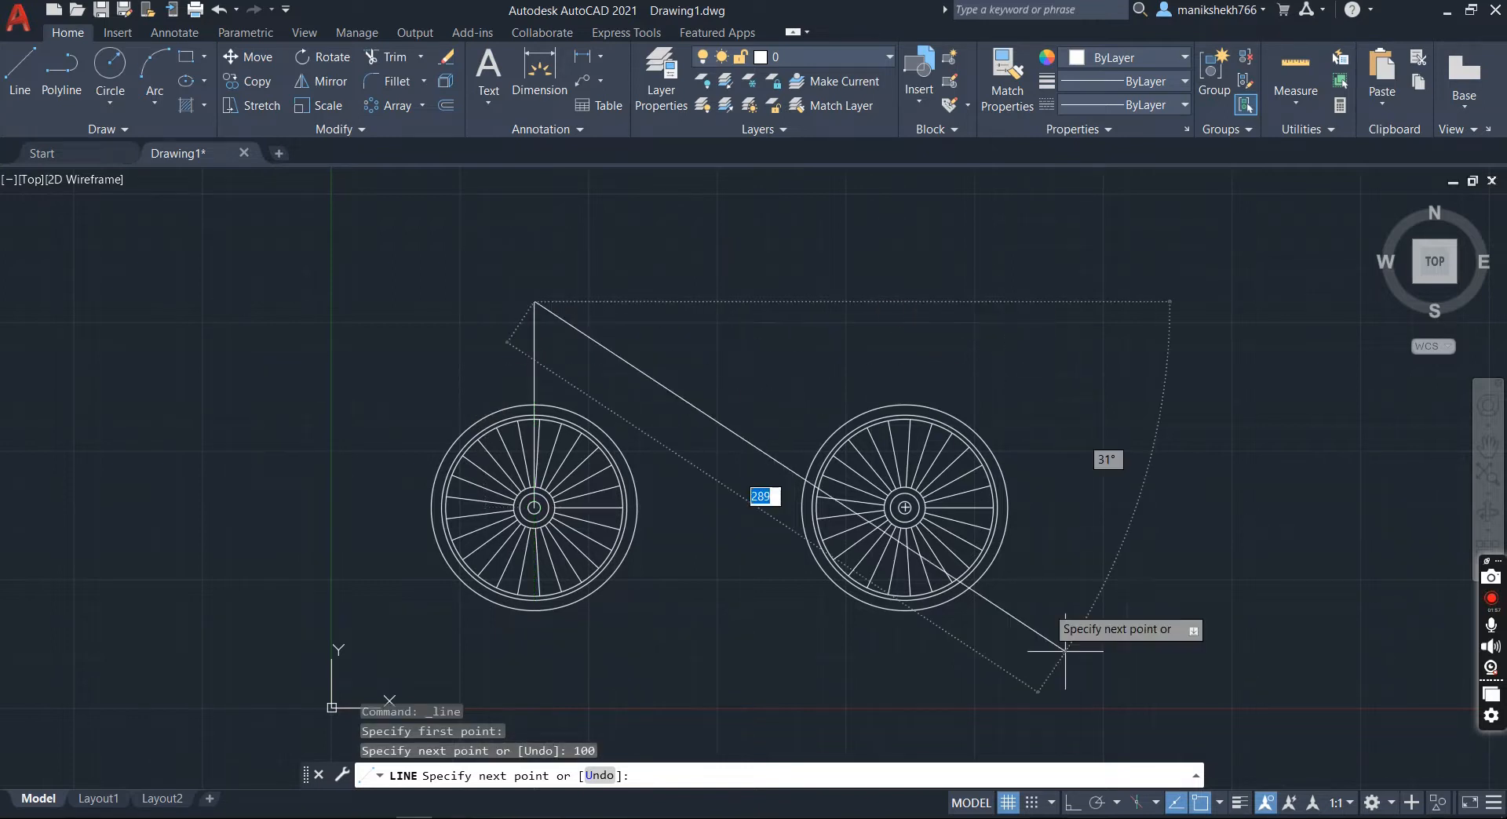
click(1073, 803)
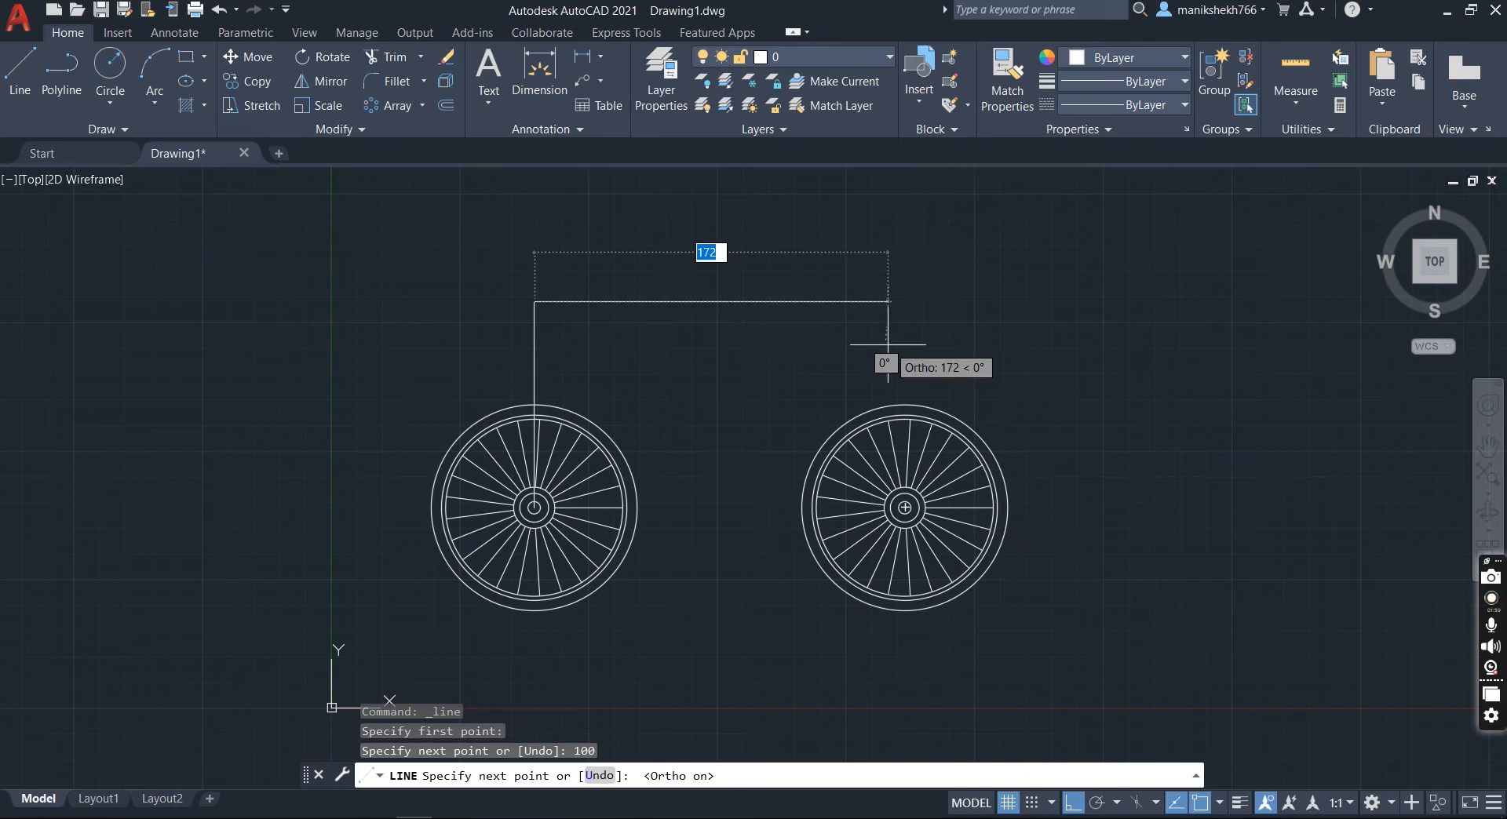
text(180)
key(Return)
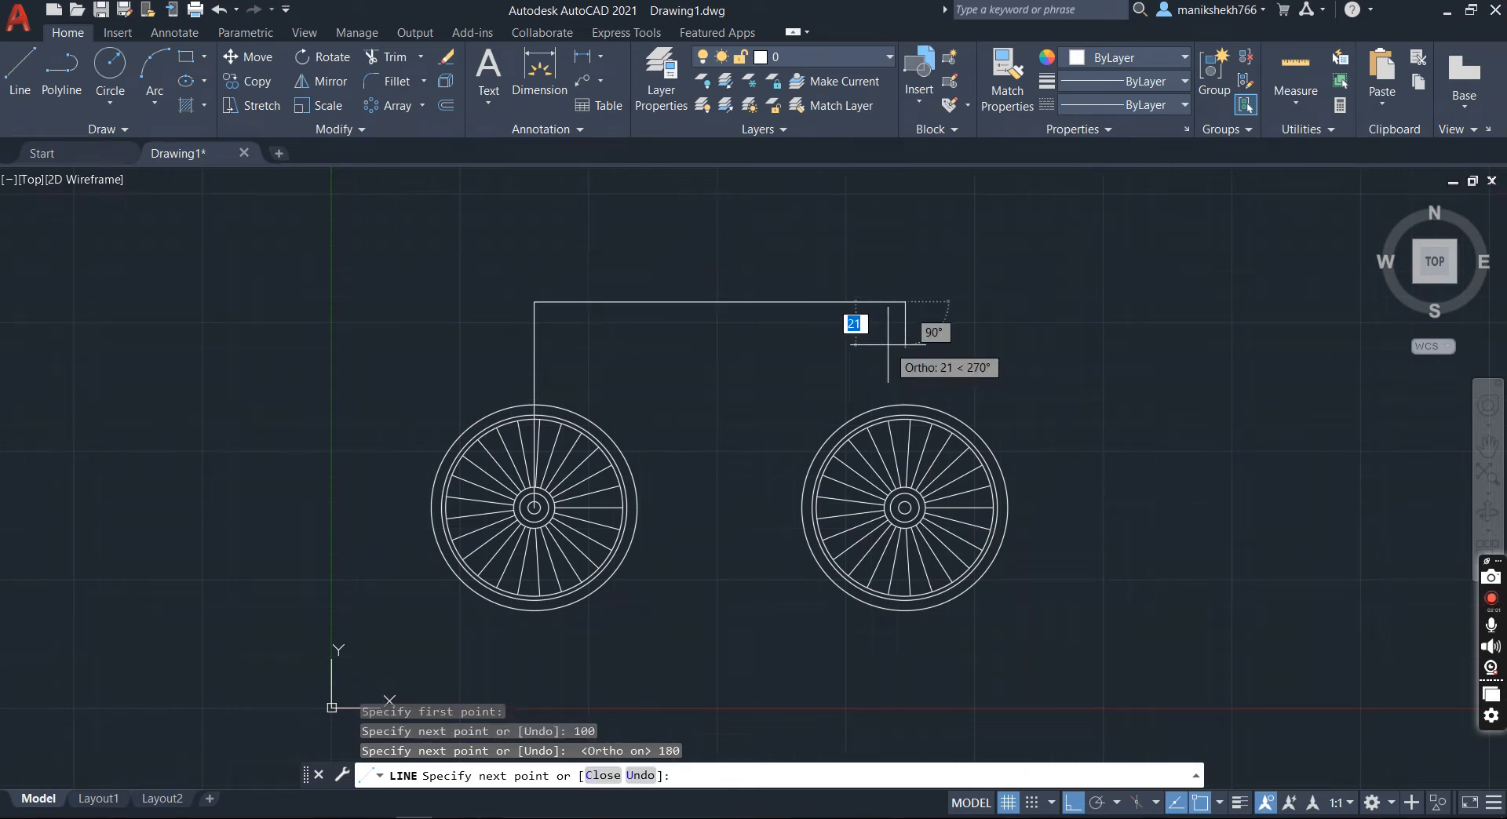
click(904, 508)
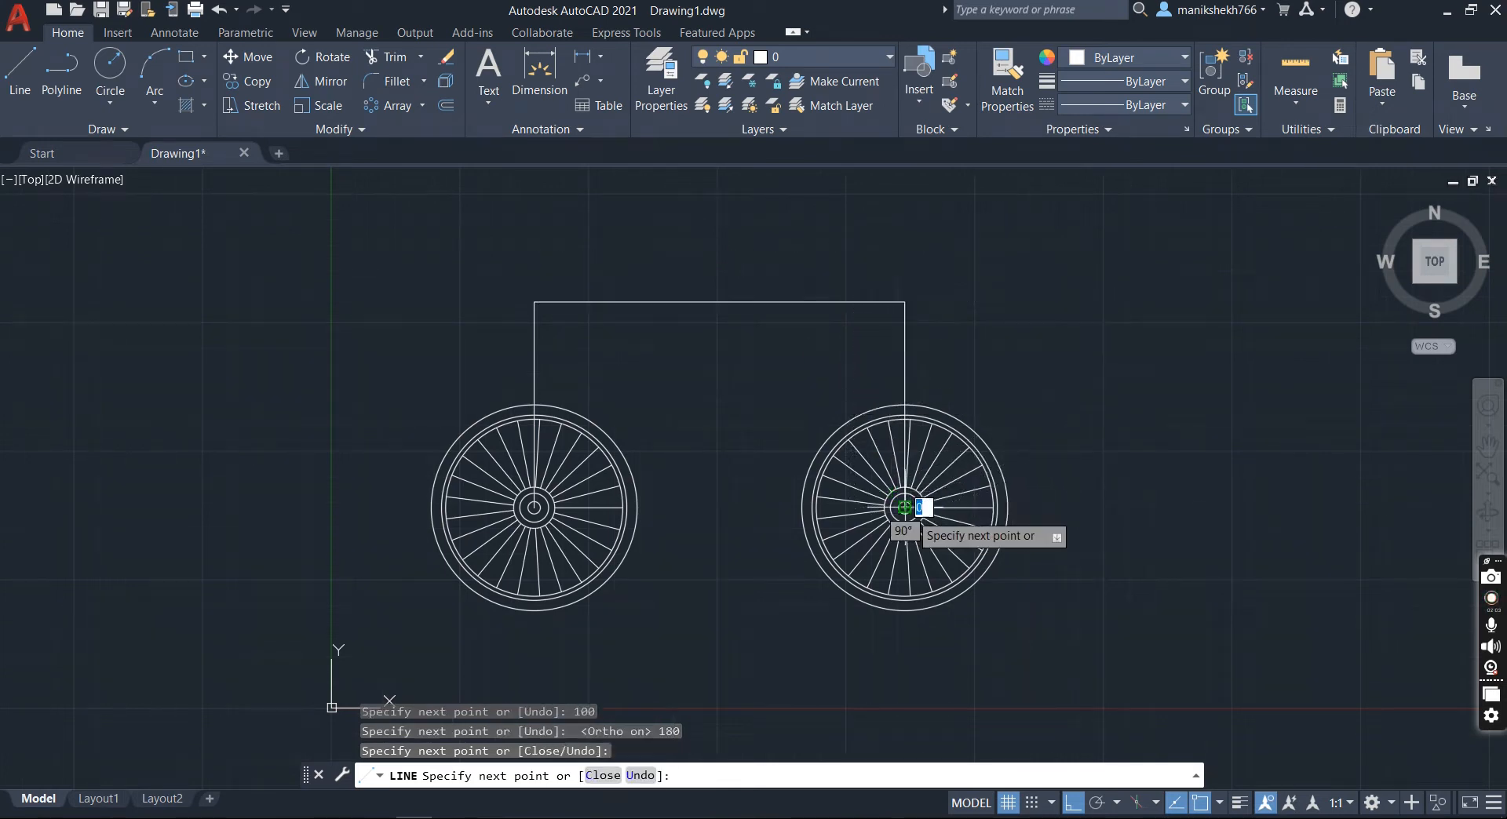
key(Return)
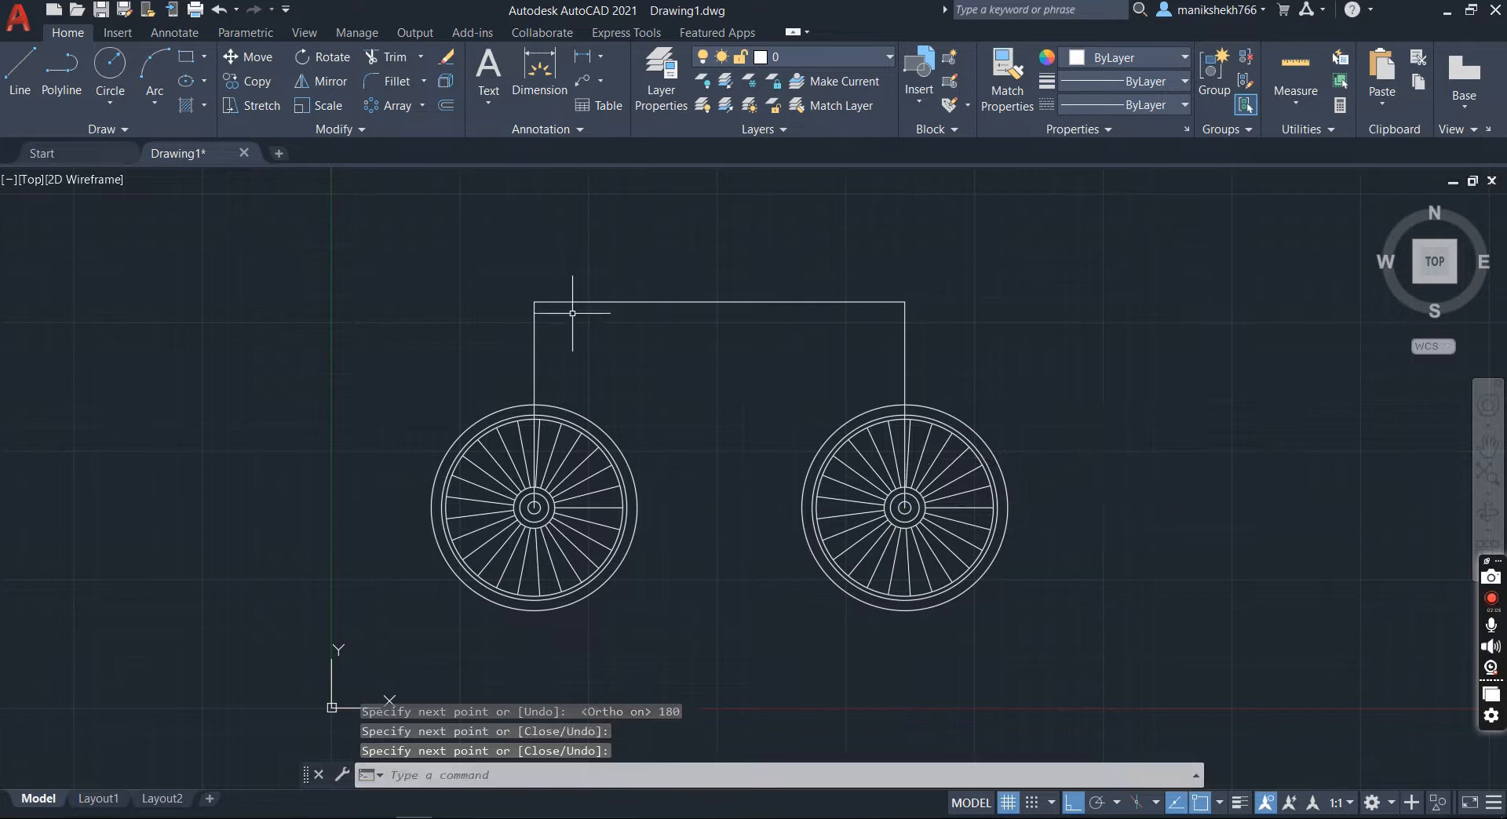
Step: Draw a radius 3 circle between the two wheels, slightly below hub height, centred at about 171, 85
click(121, 64)
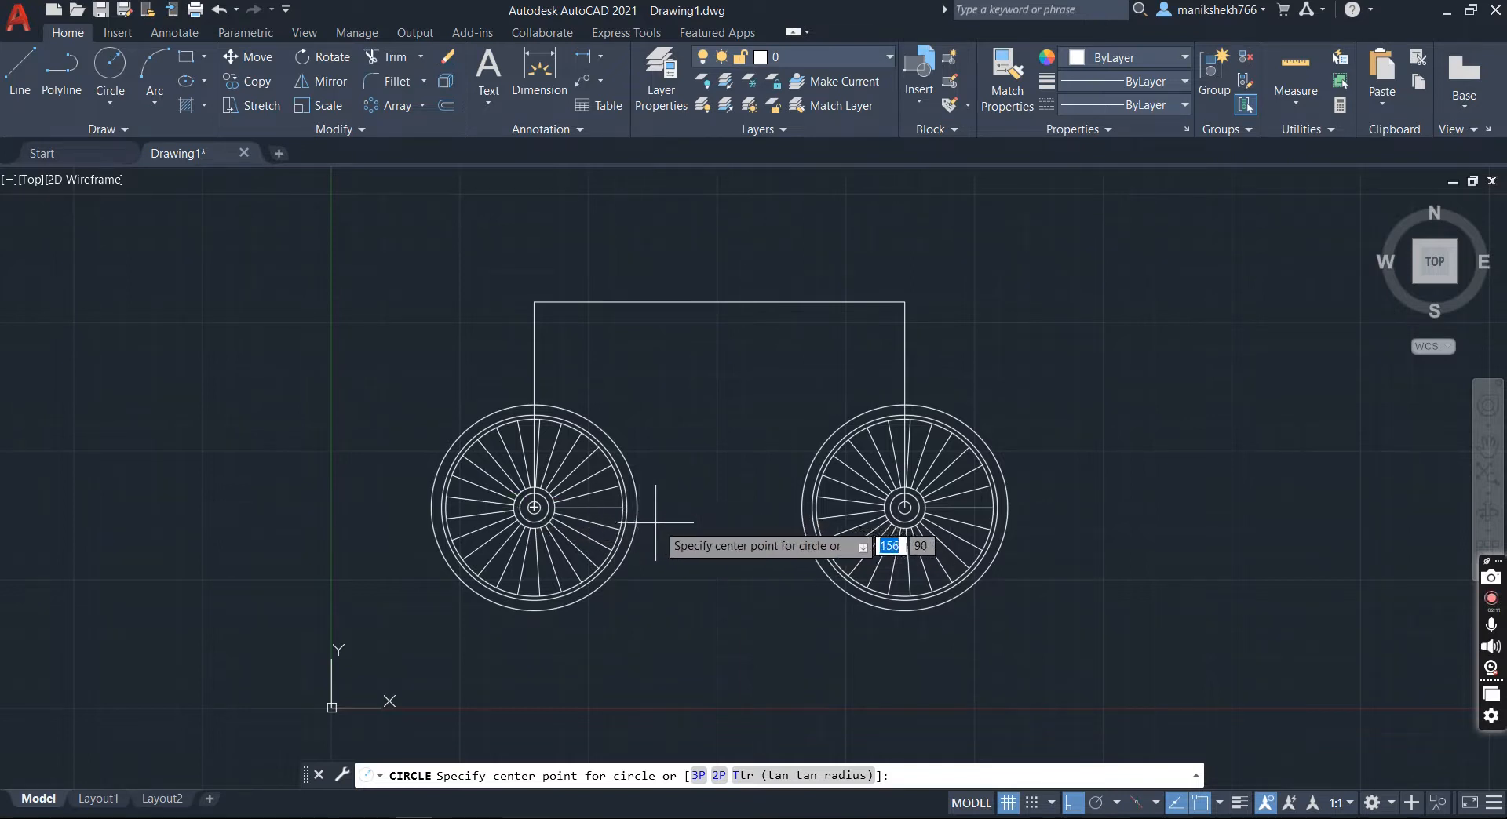
click(684, 532)
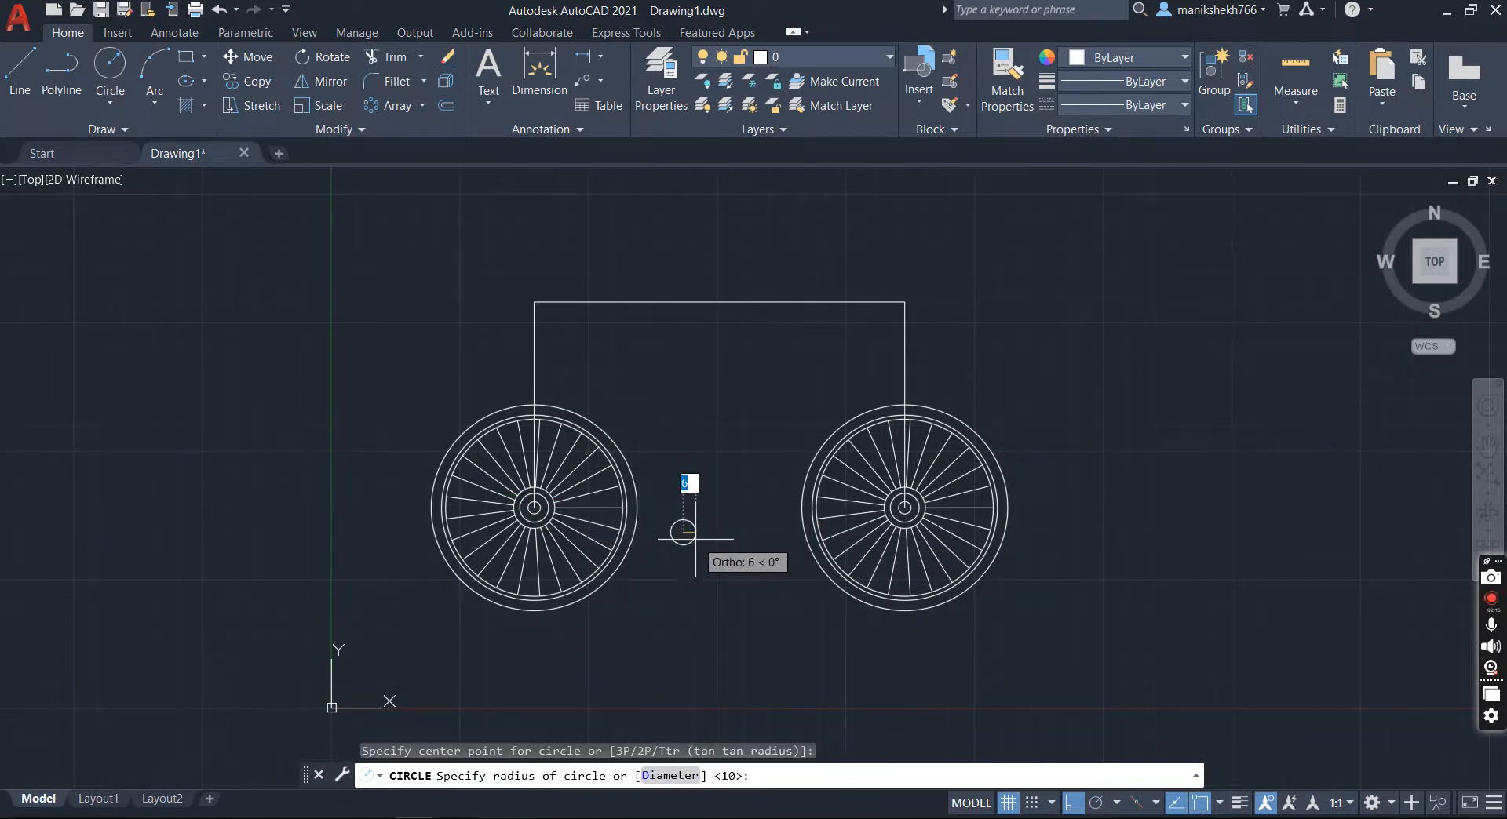
text(3)
key(Return)
Step: Try a radius 5 circle concentric with the small circle between the wheels
click(110, 63)
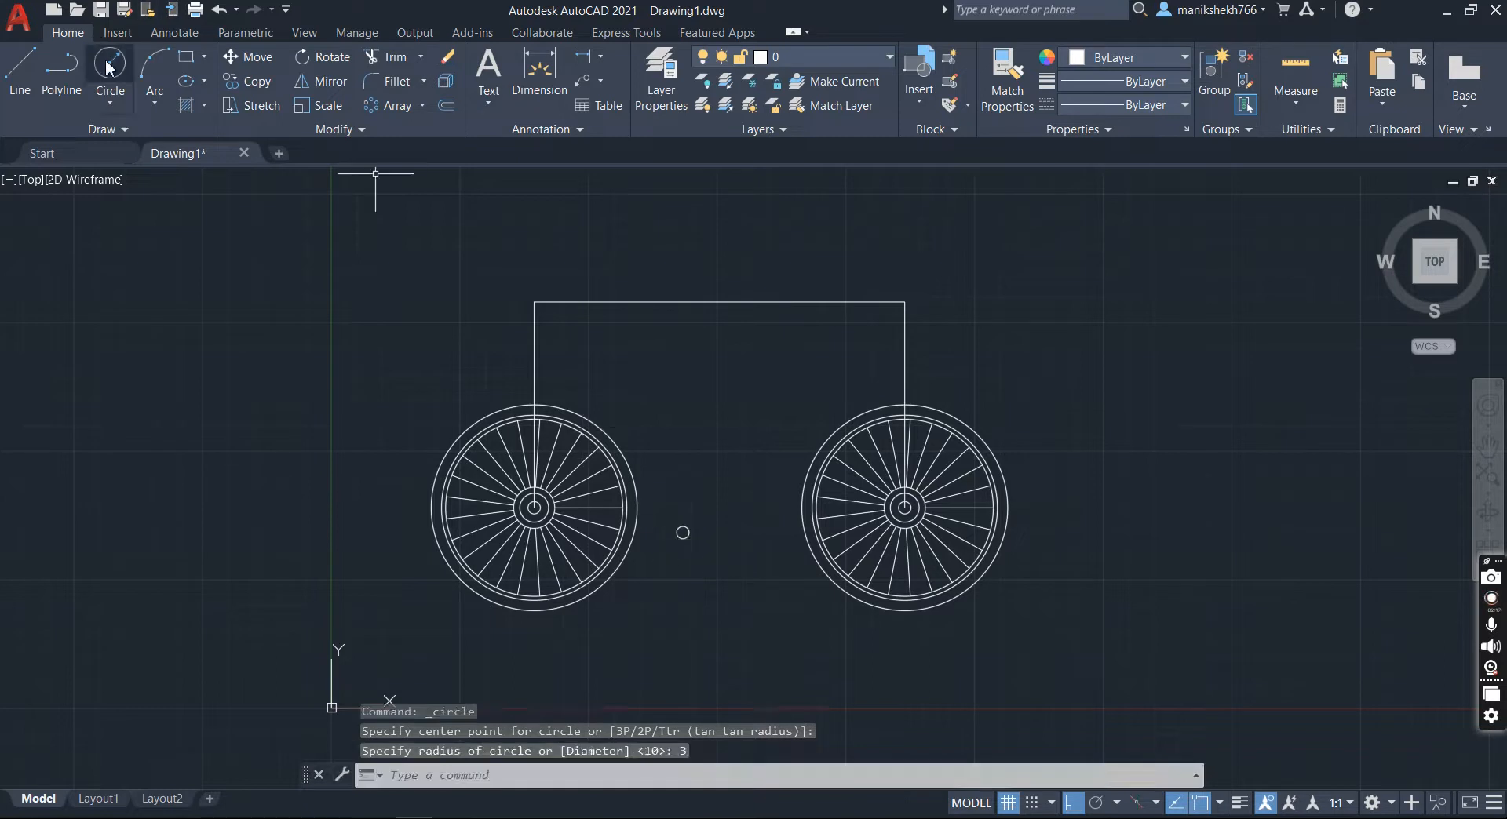
click(683, 532)
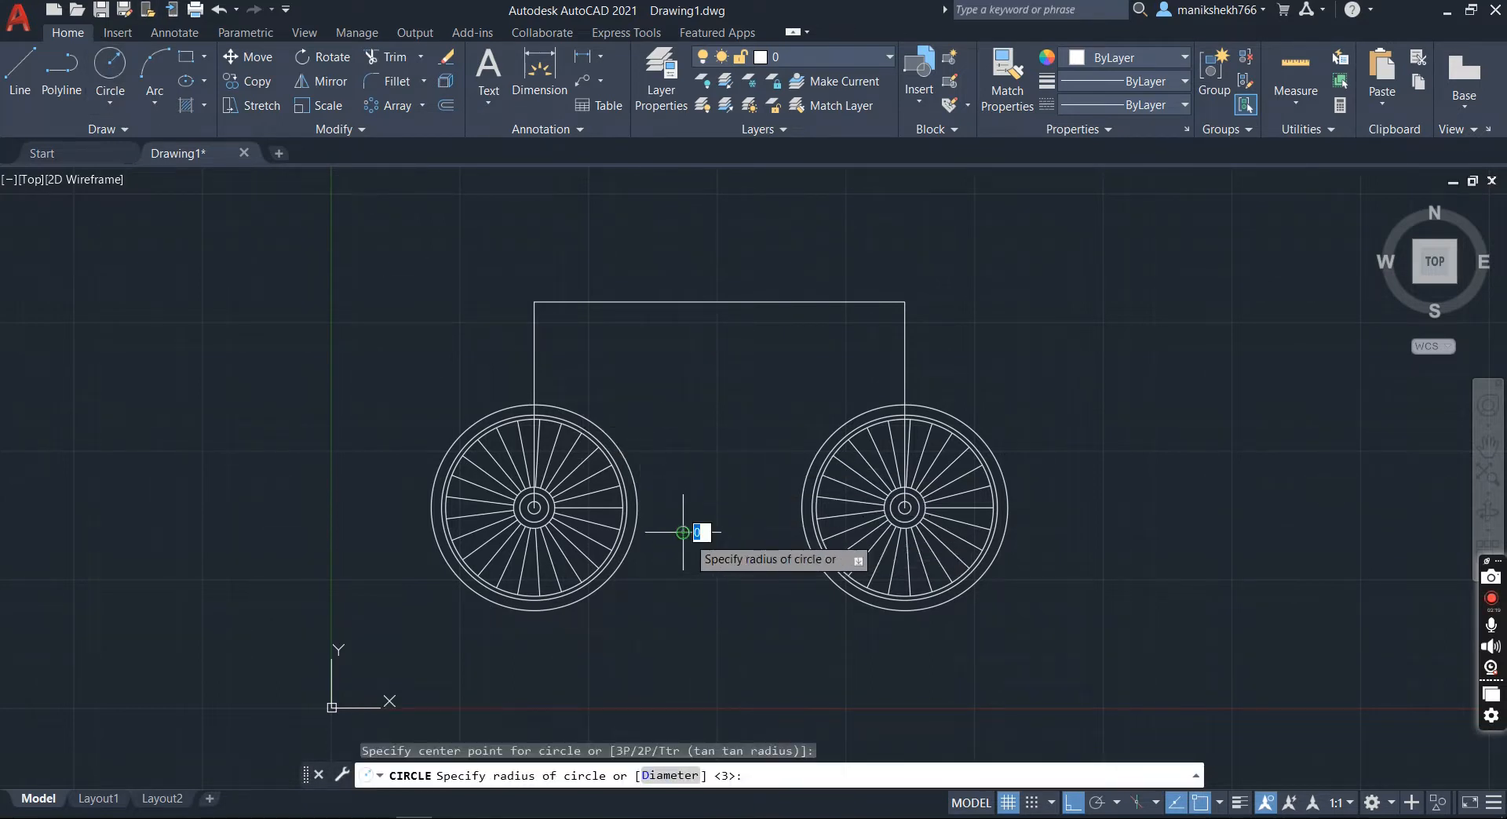
text(5)
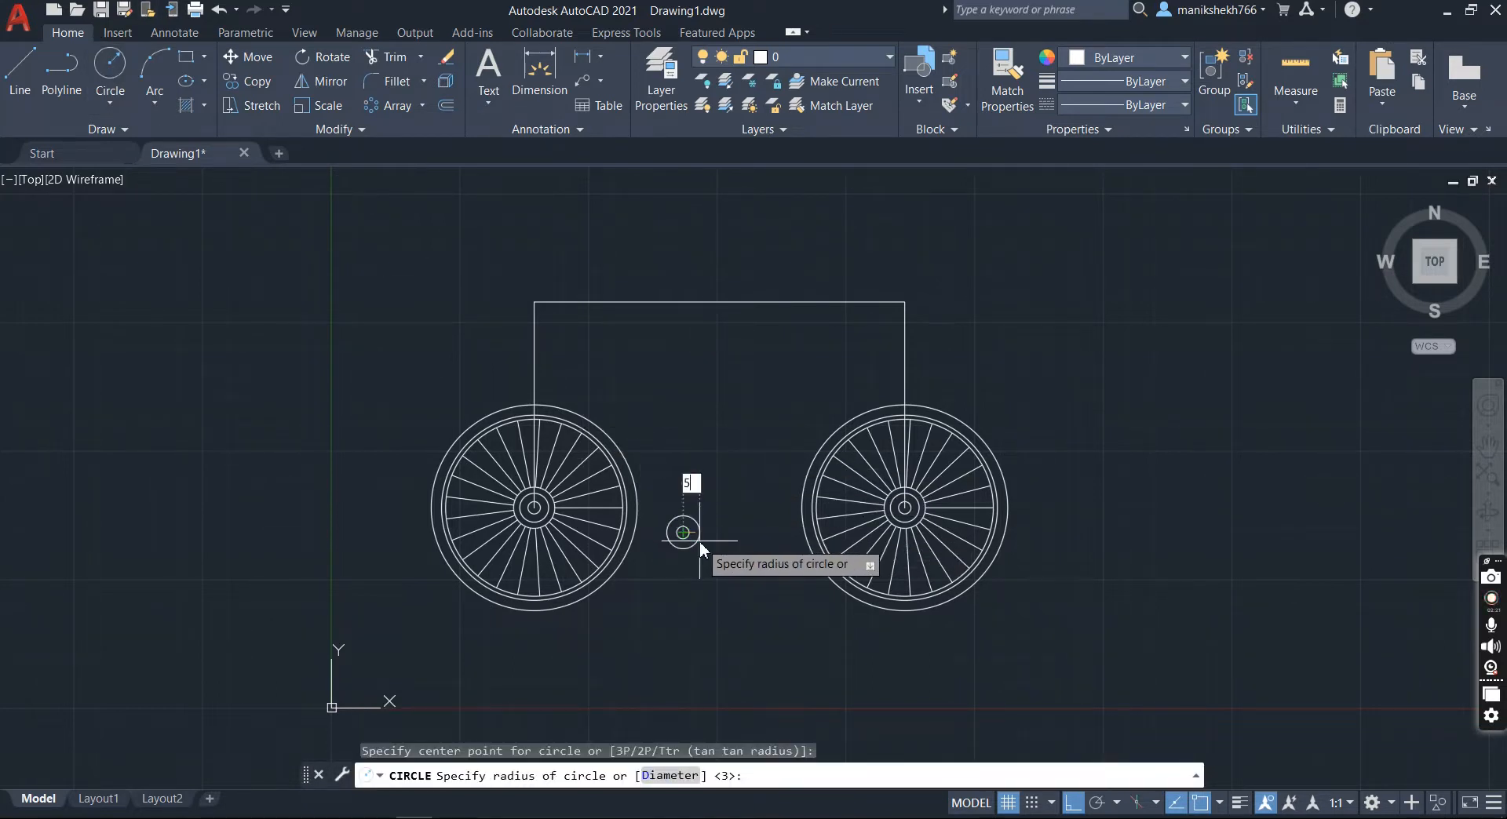
key(Return)
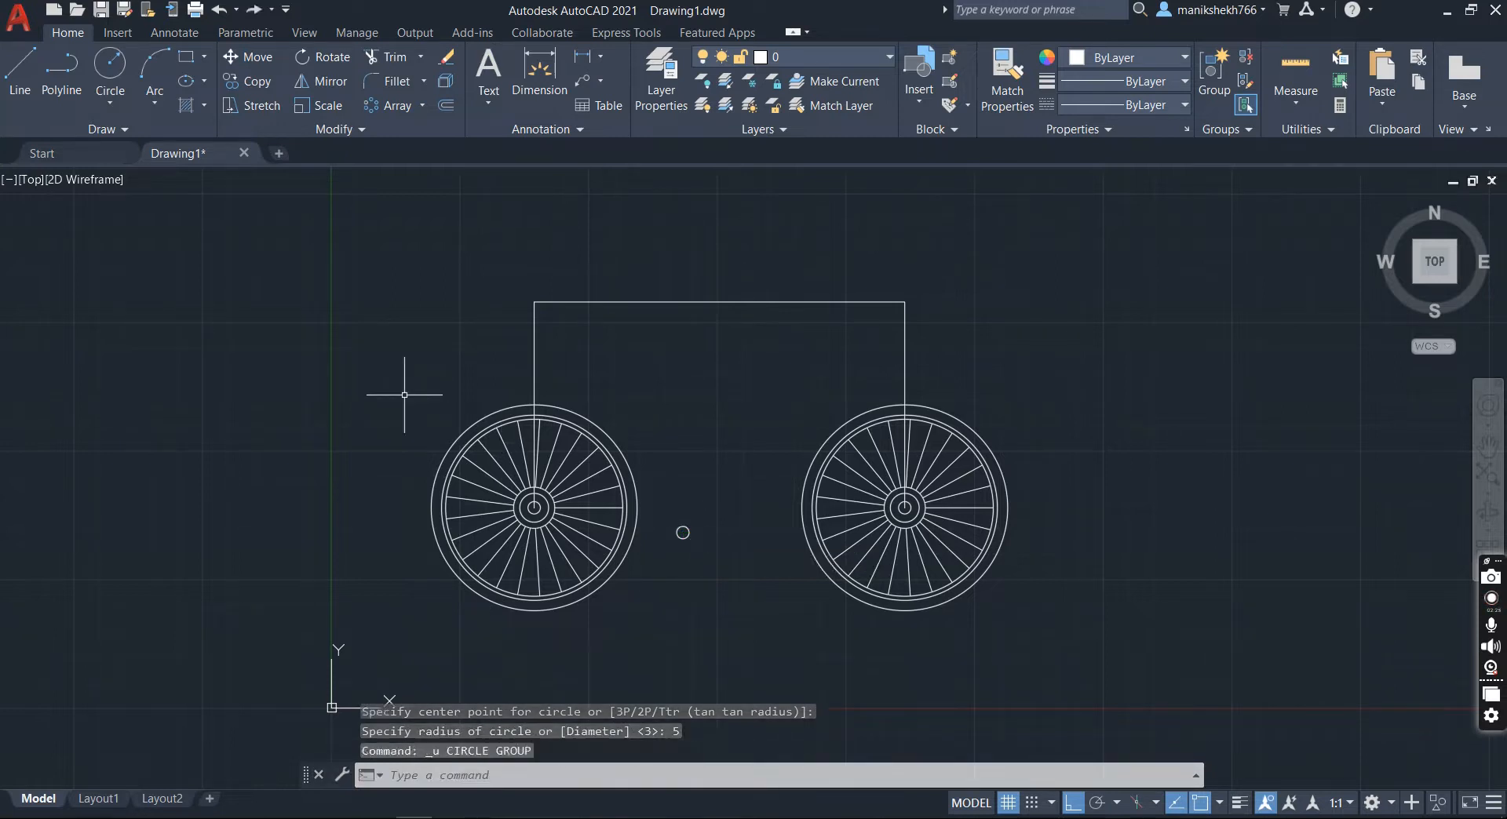
Step: Draw circles of radius 7 and 10 concentric with the radius 3 circle between the wheels
click(110, 63)
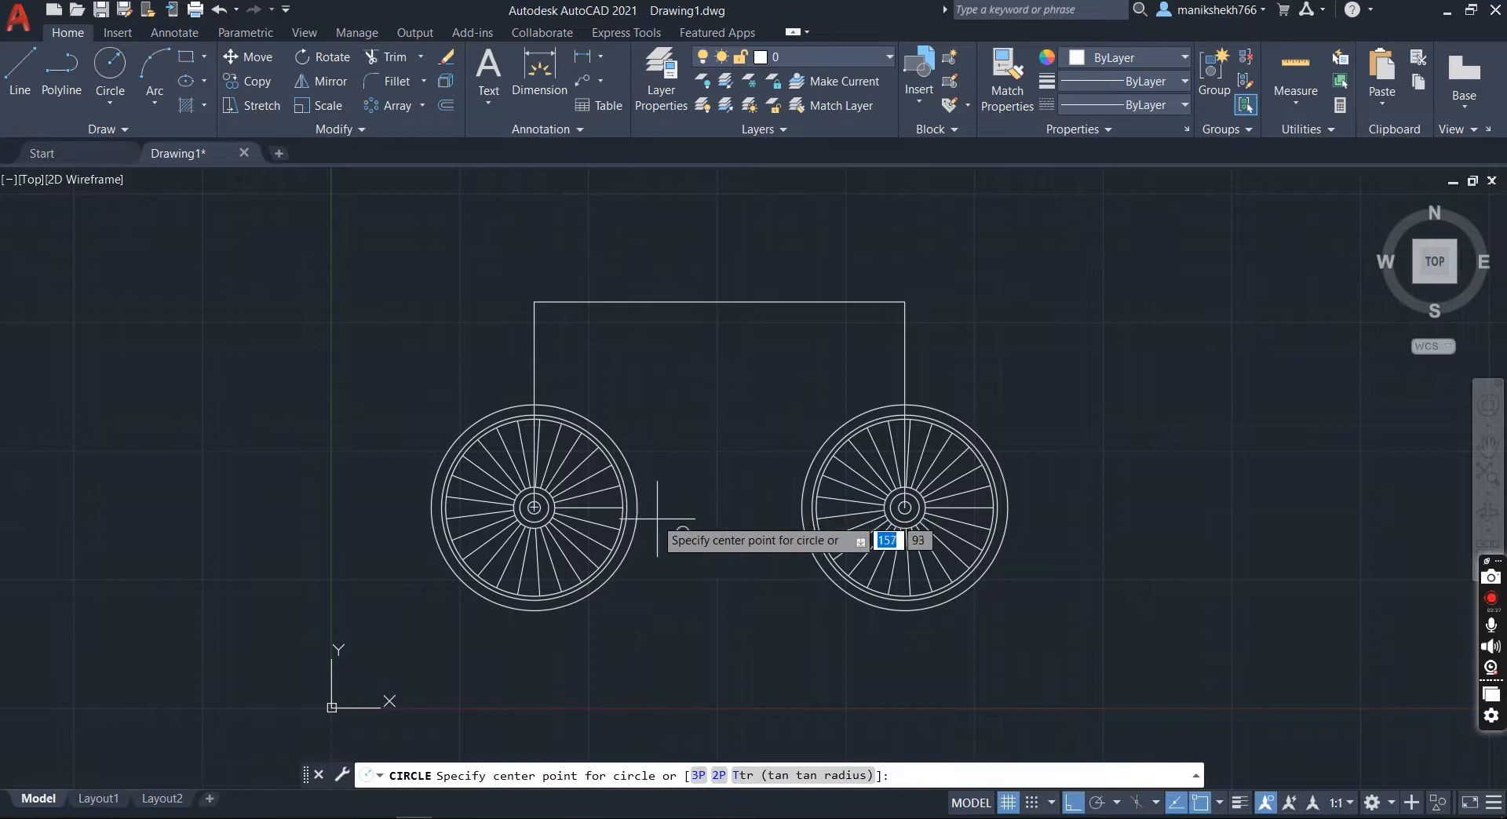
click(692, 545)
text(7)
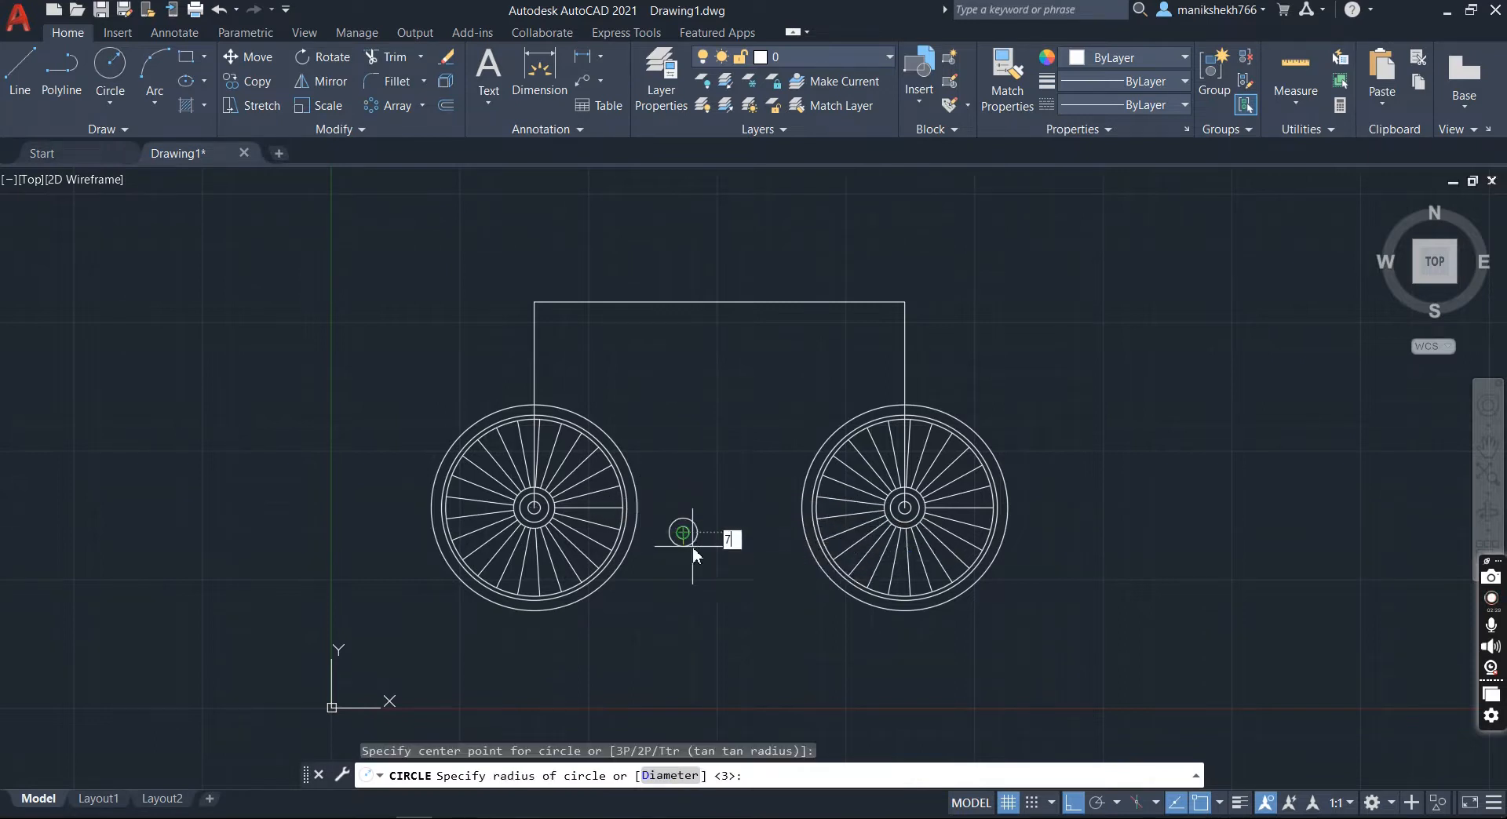
key(Return)
click(110, 63)
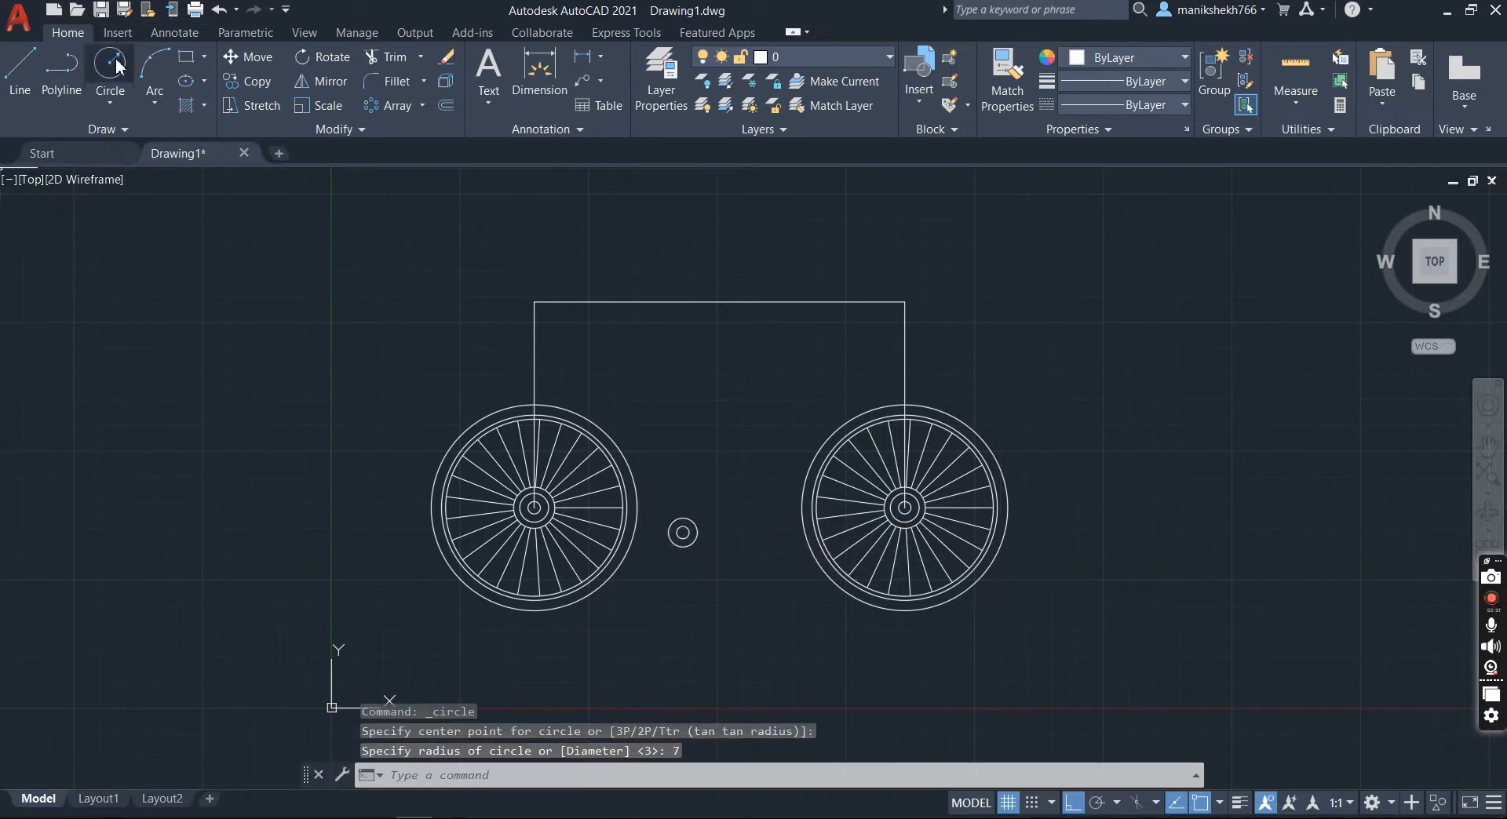
click(680, 532)
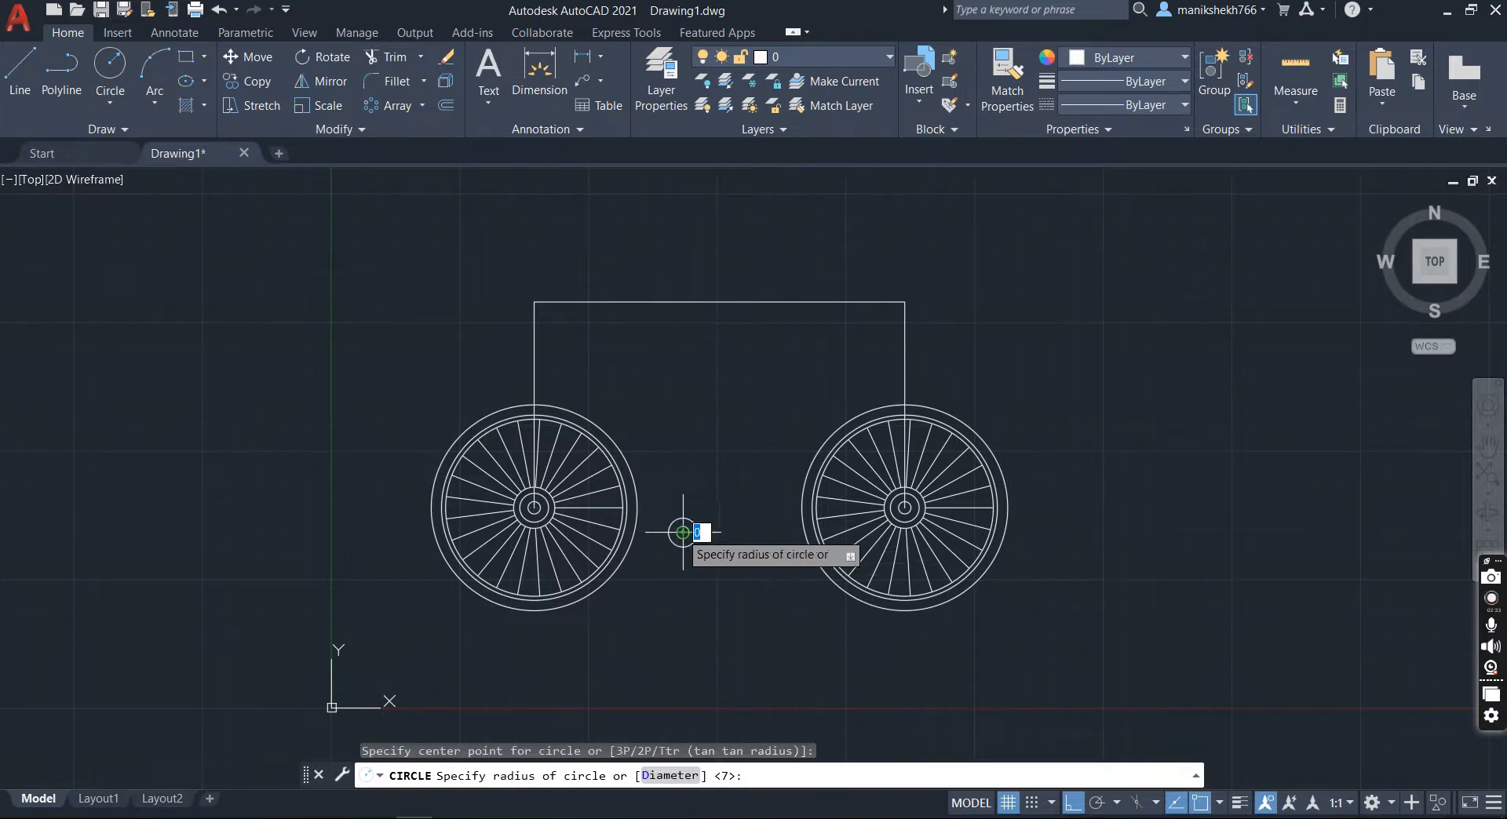
text(1)
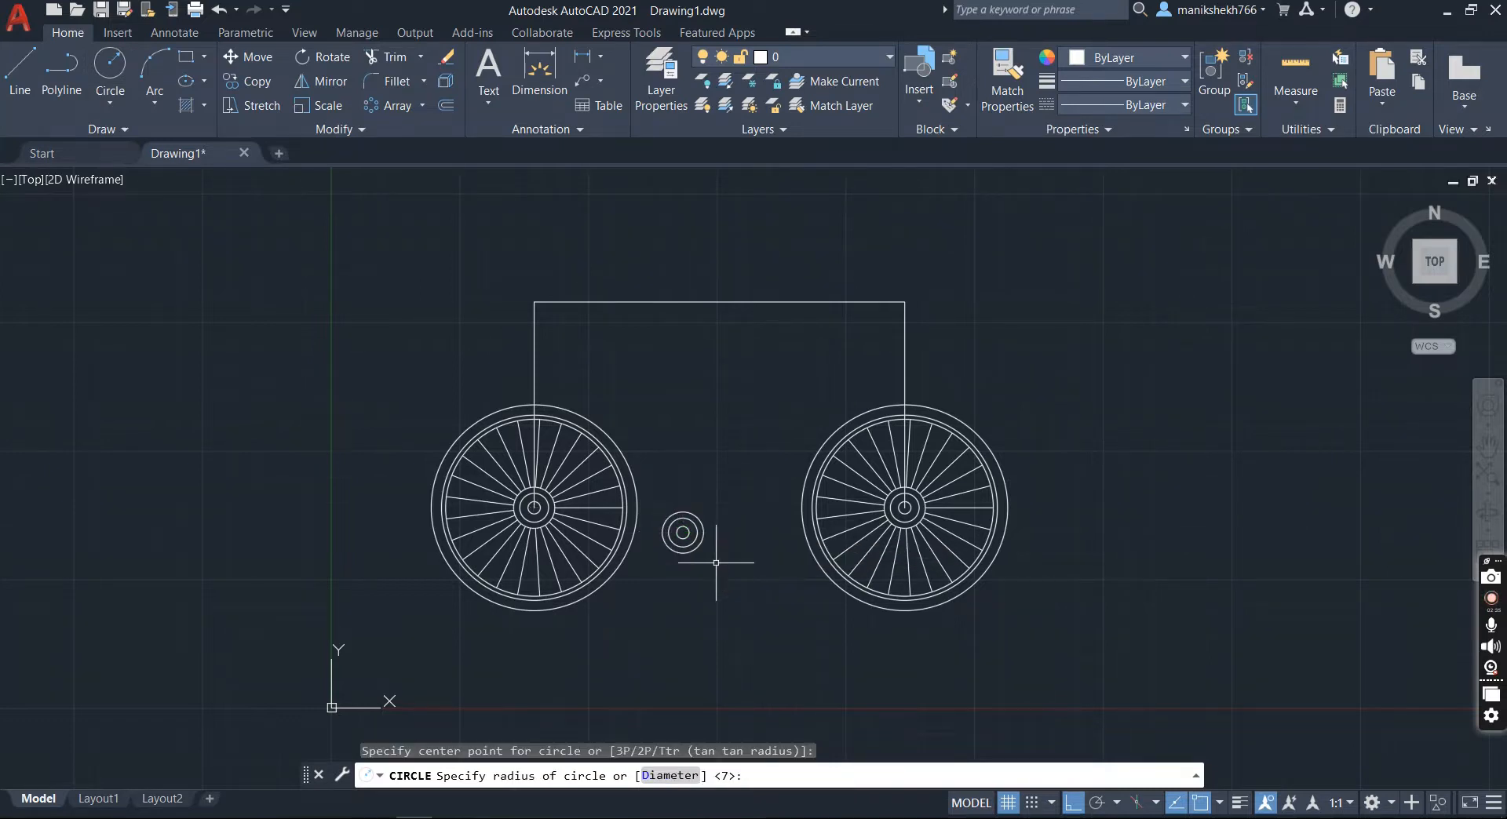
text(0)
key(Return)
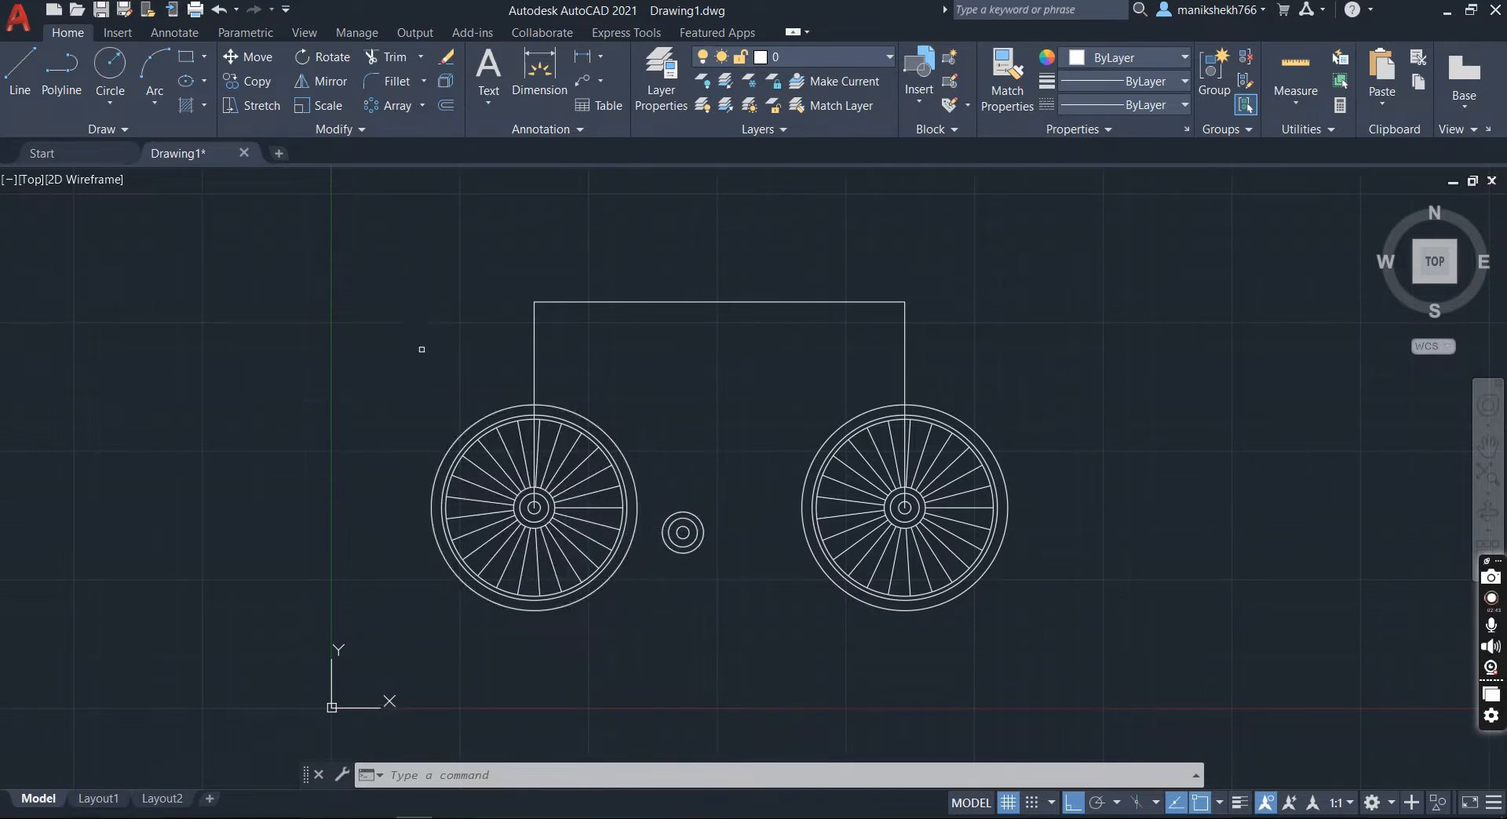
Step: Try to move the three concentric circles between the wheels slightly upward from their common centre
text(m)
key(Return)
click(642, 503)
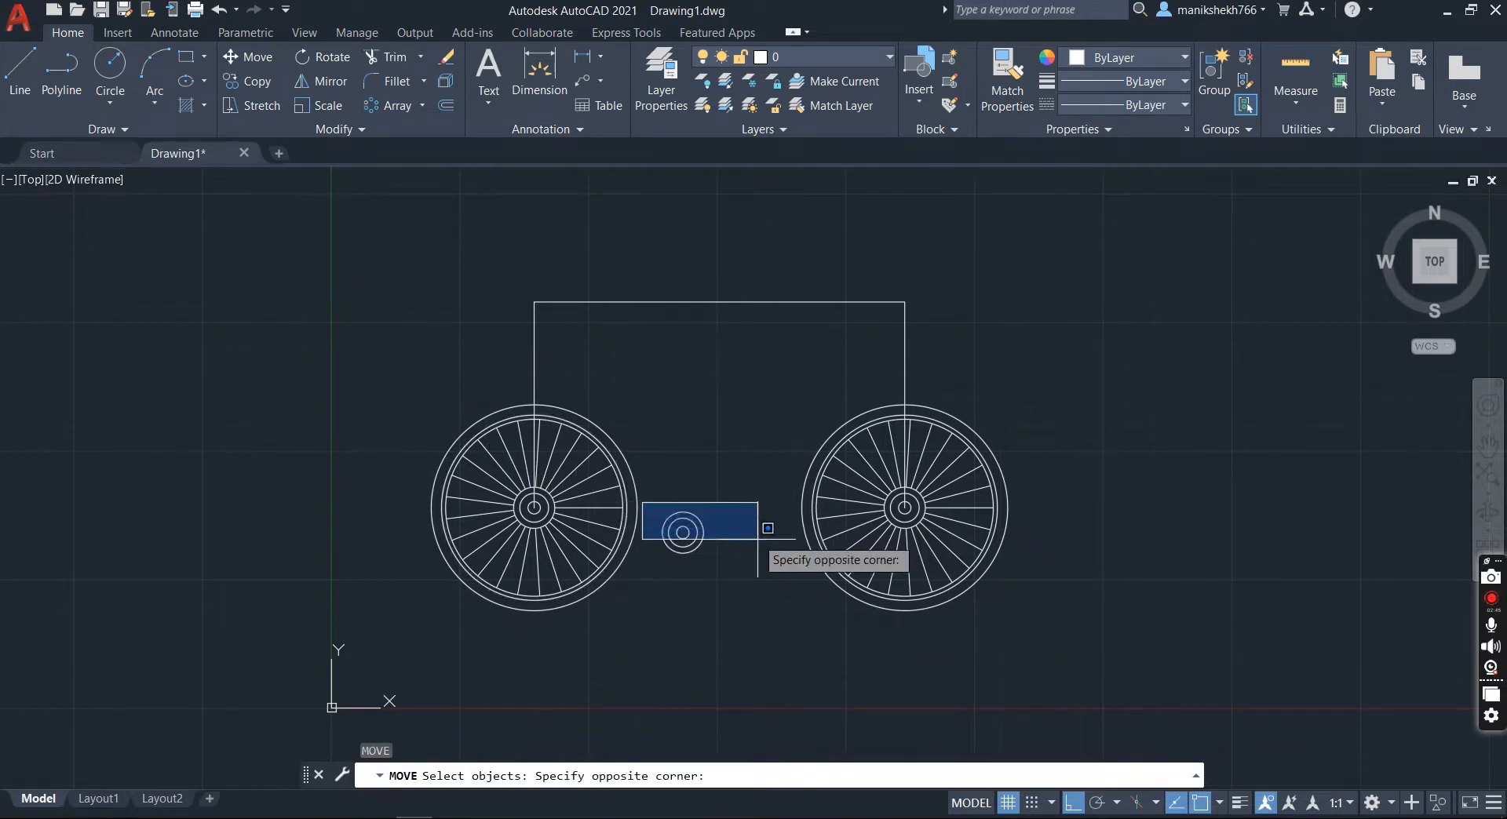
click(764, 521)
key(Return)
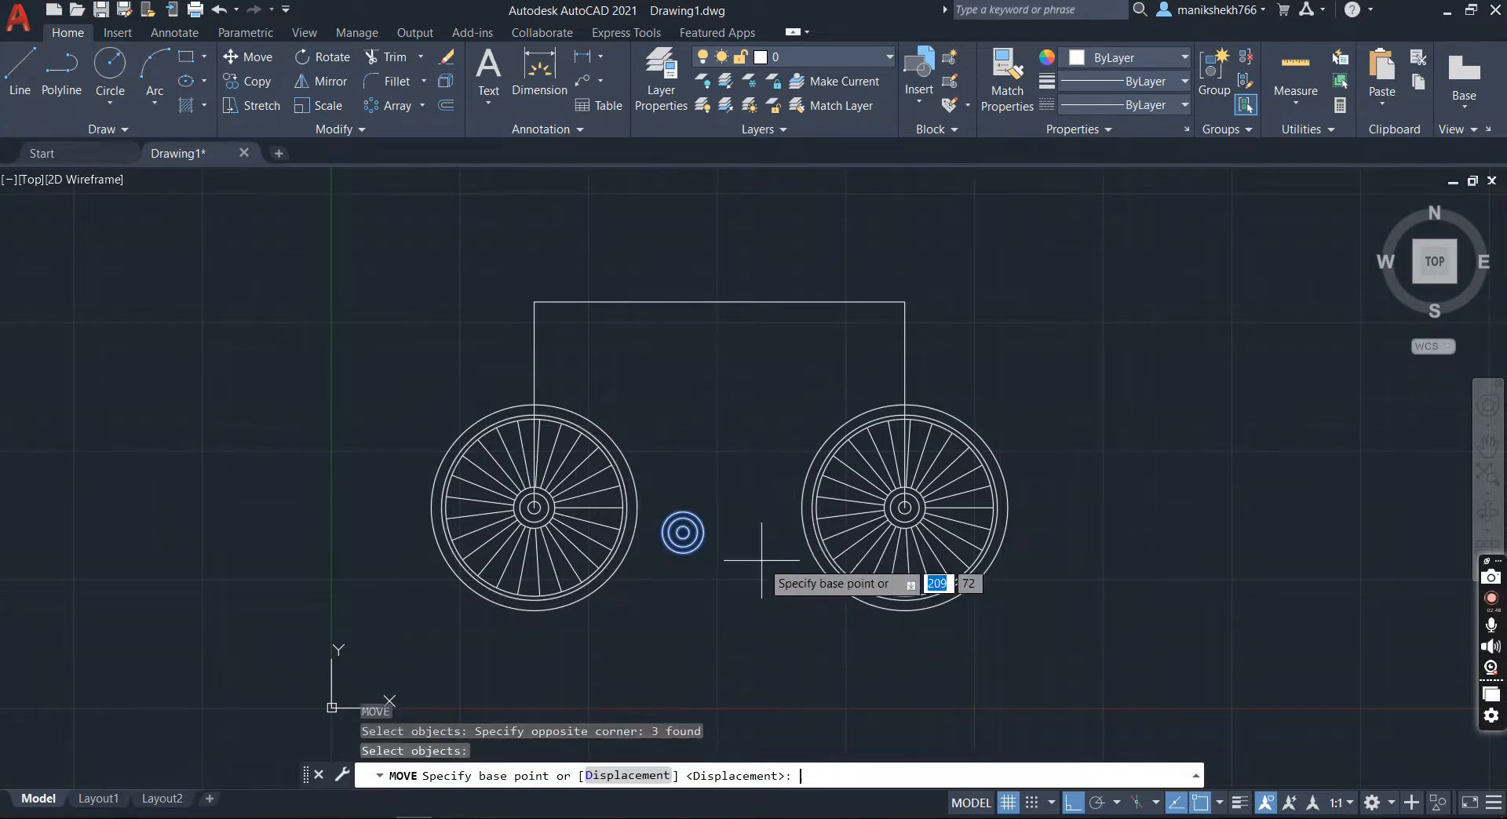
click(682, 533)
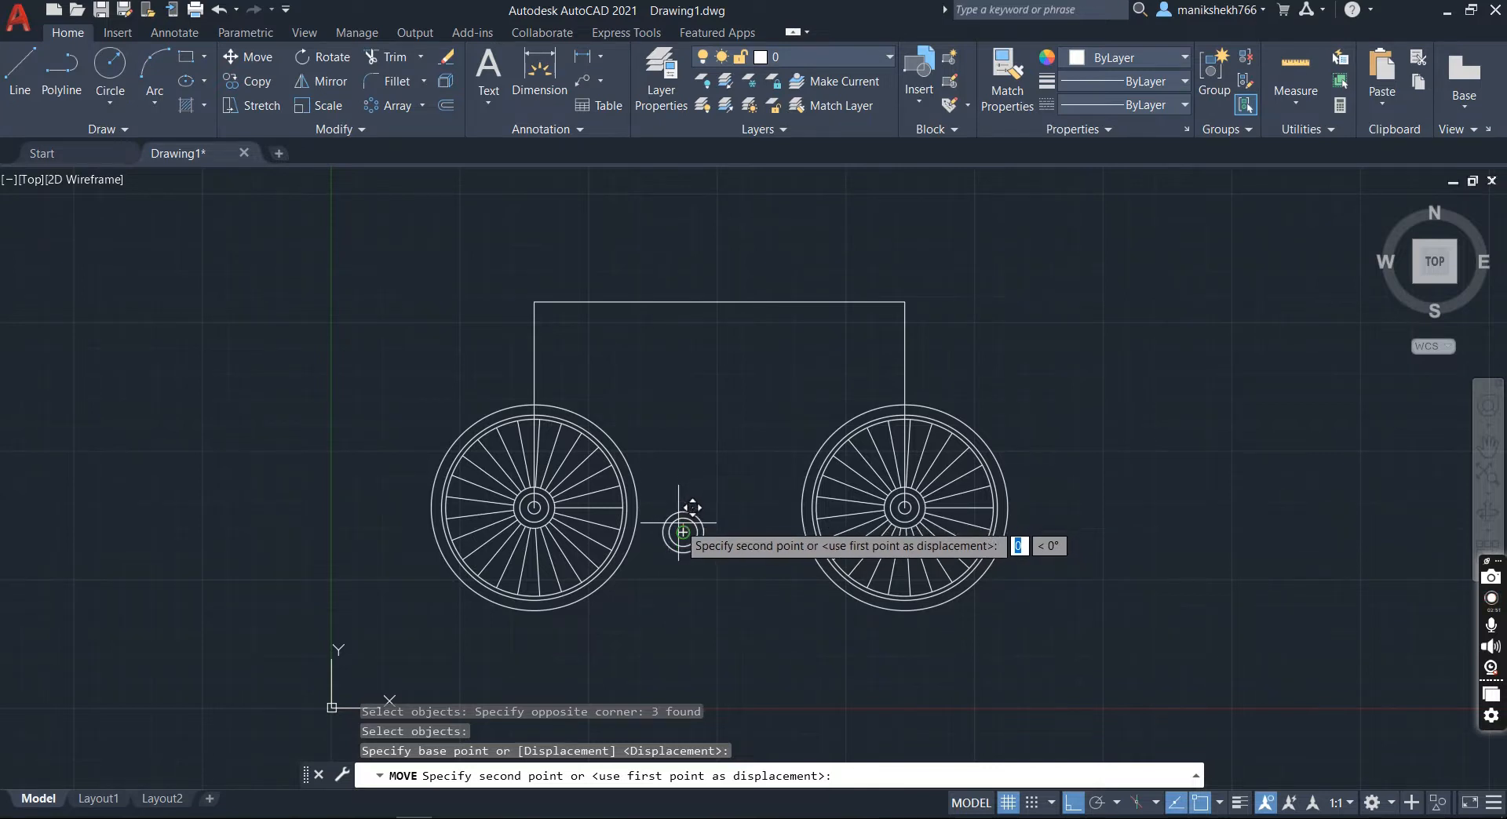
click(678, 522)
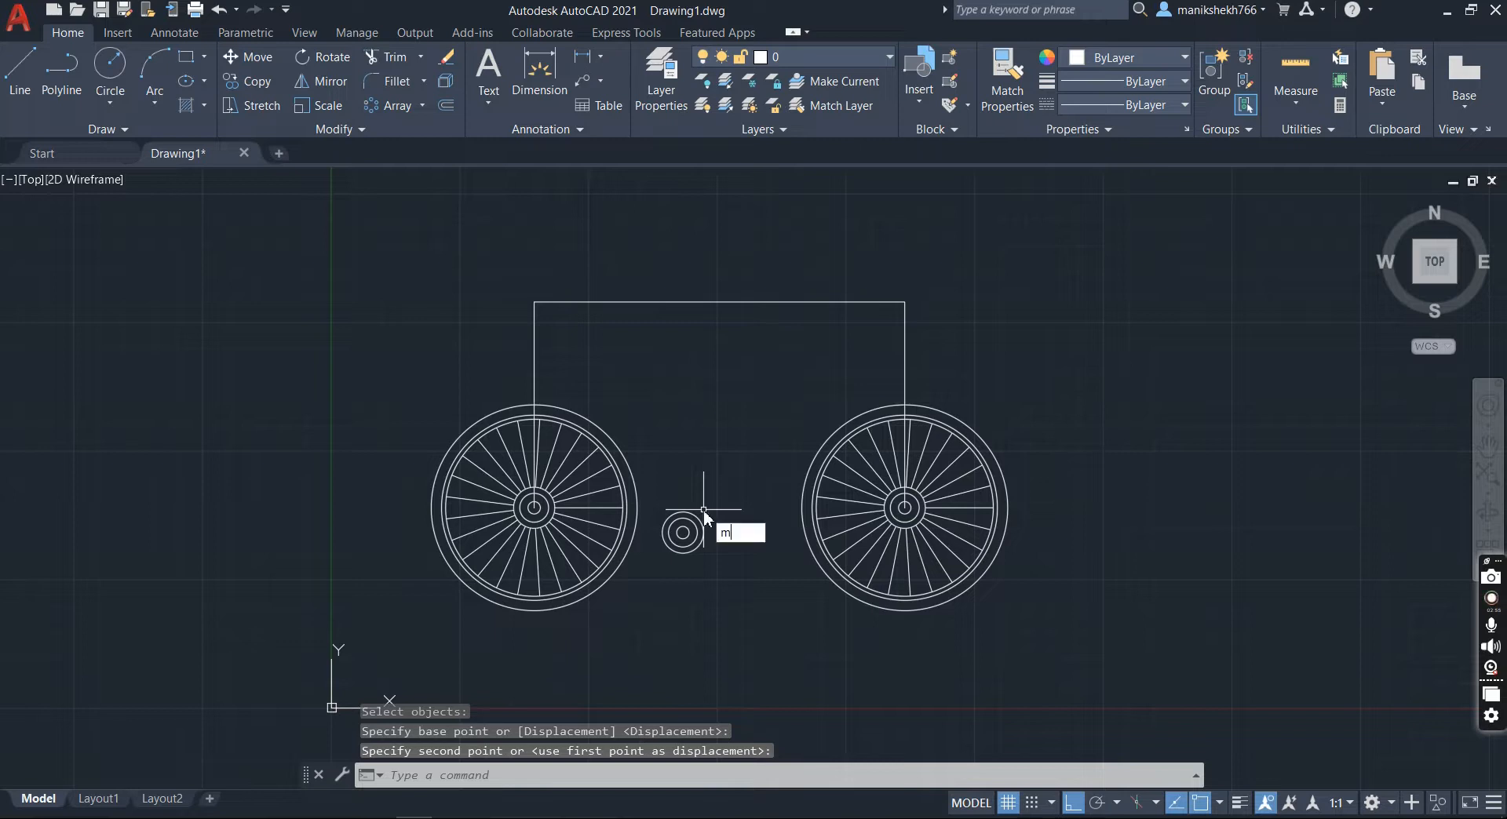
Step: Try the small upward move of the three concentric circles again and undo it
key(Return)
click(659, 509)
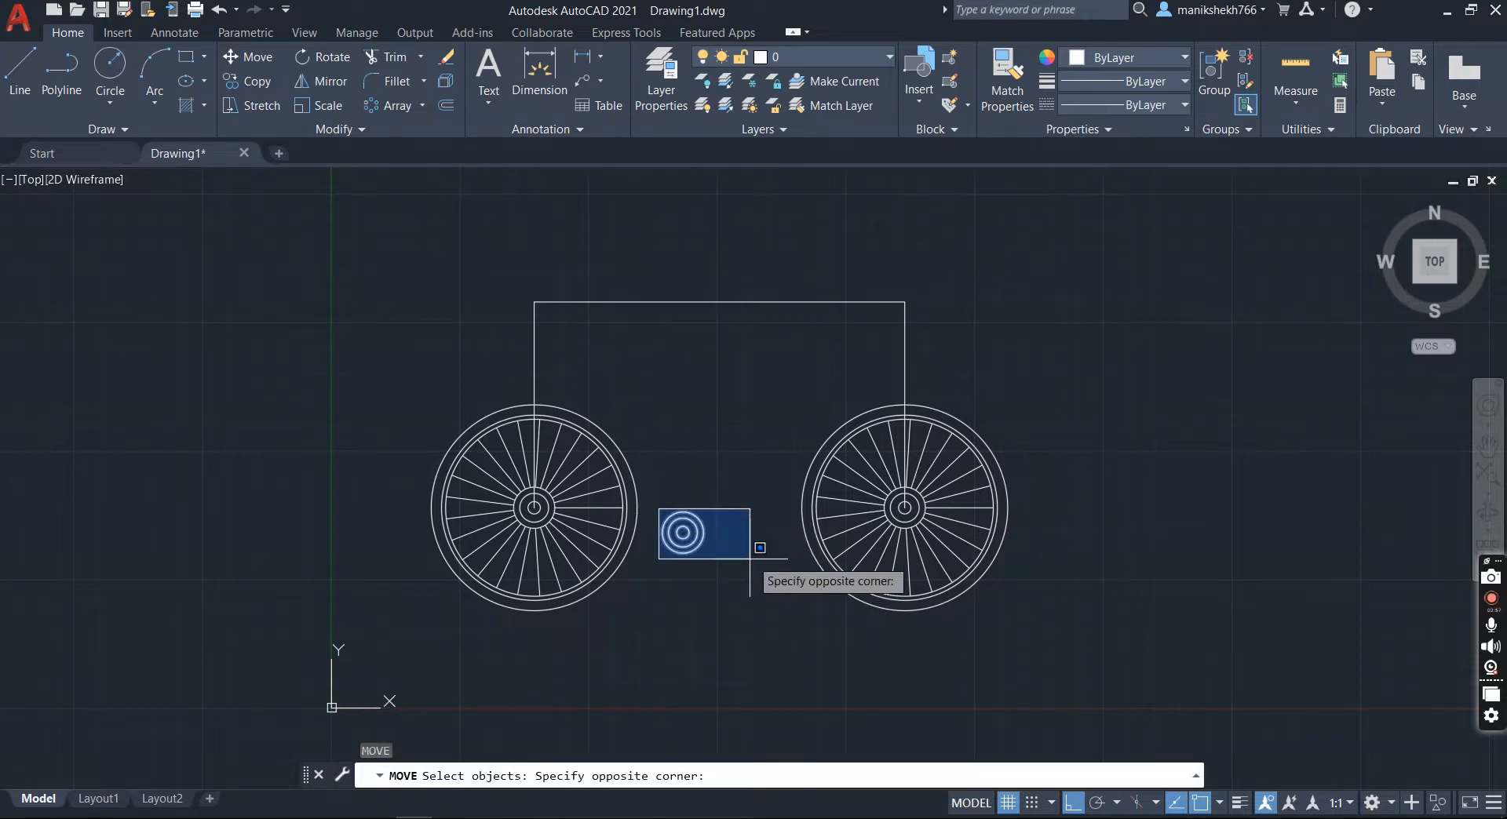
click(751, 557)
key(Return)
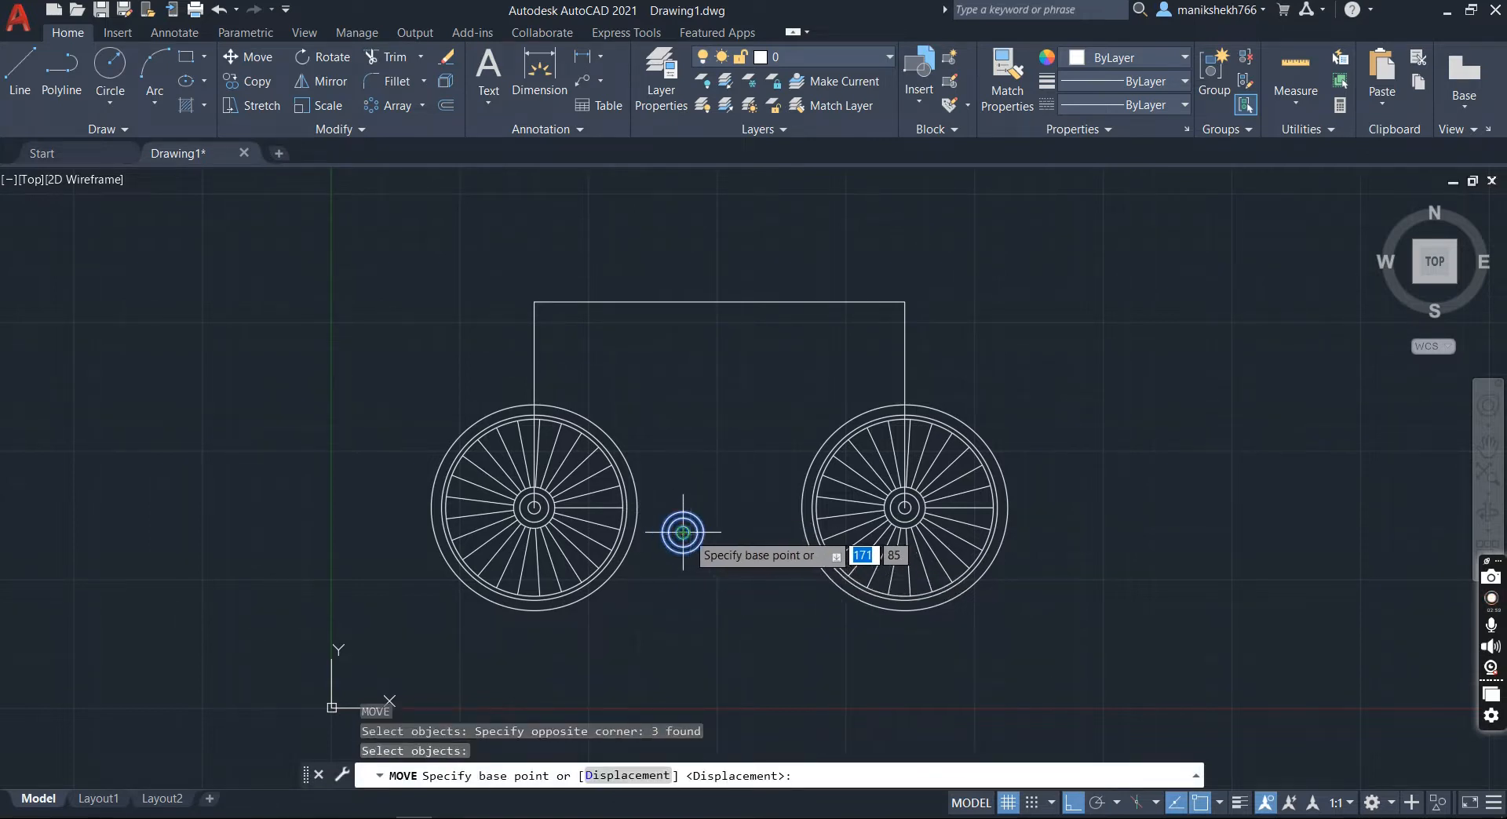
click(682, 532)
click(682, 524)
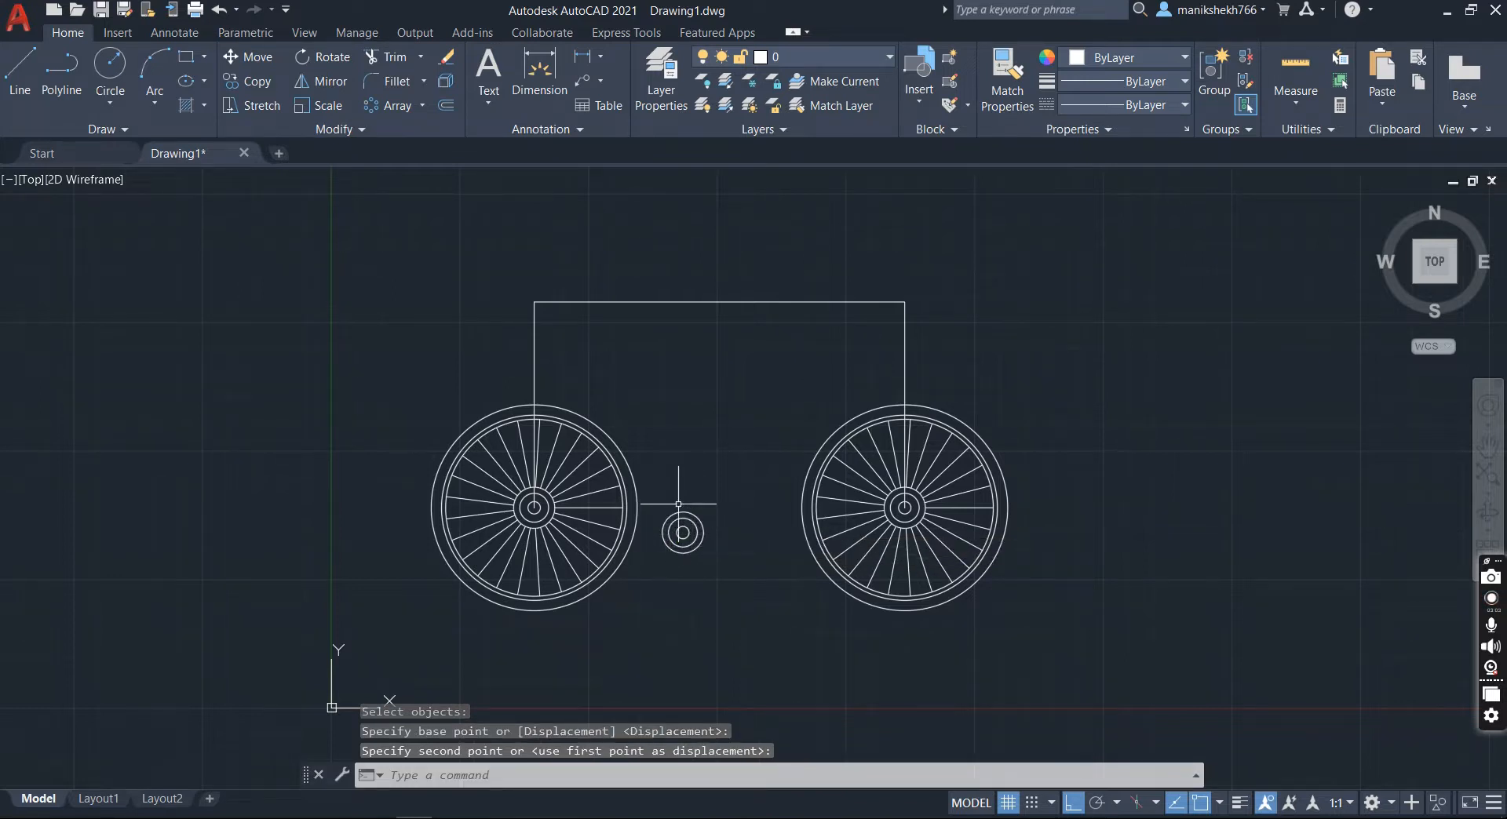
key(ctrl+z)
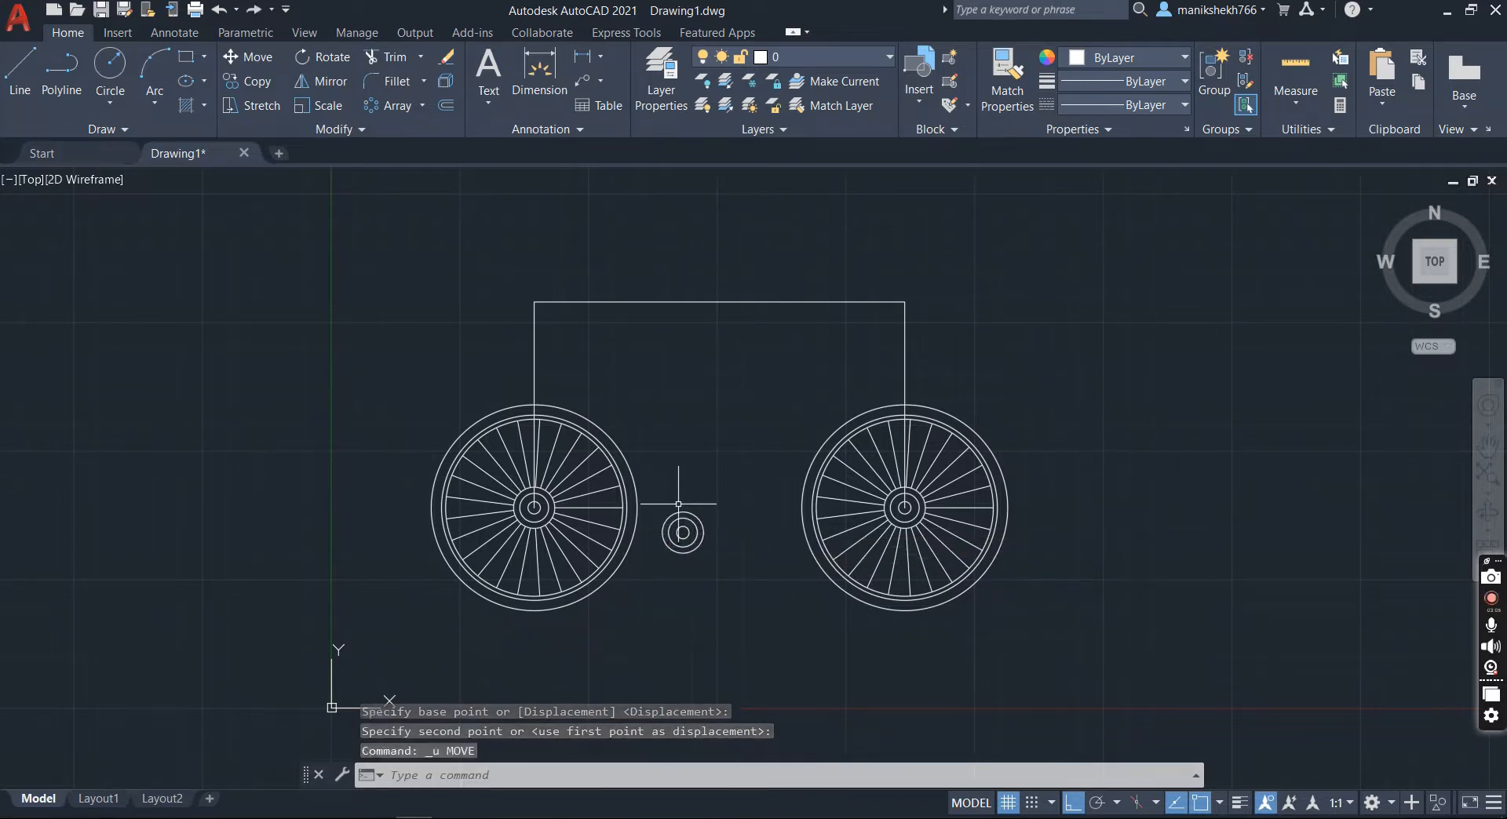
Step: Move the three concentric circles slightly upward from their common centre, with Ortho off
key(Return)
click(668, 504)
key(Return)
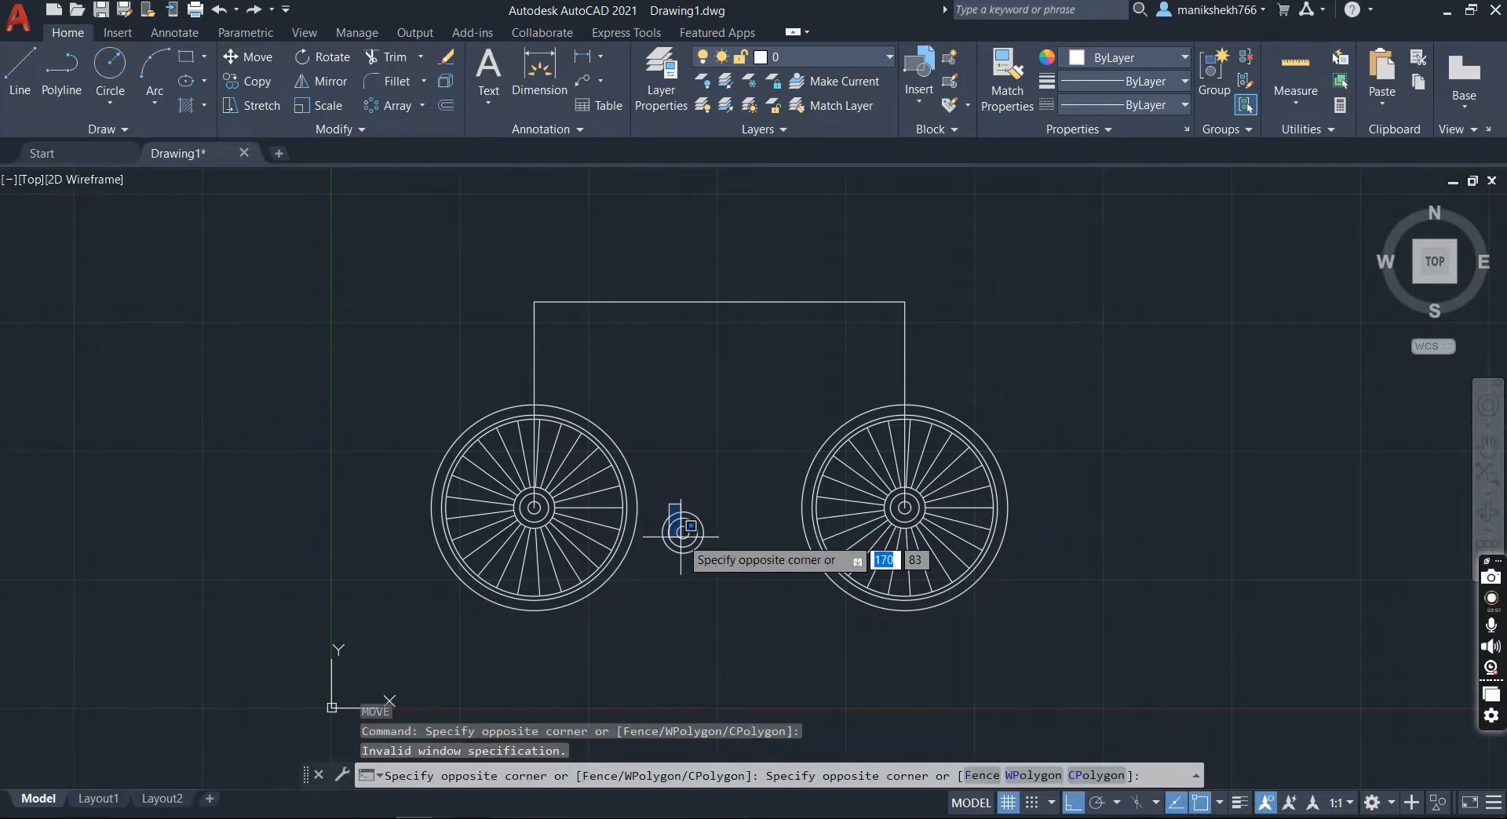
click(680, 537)
click(649, 490)
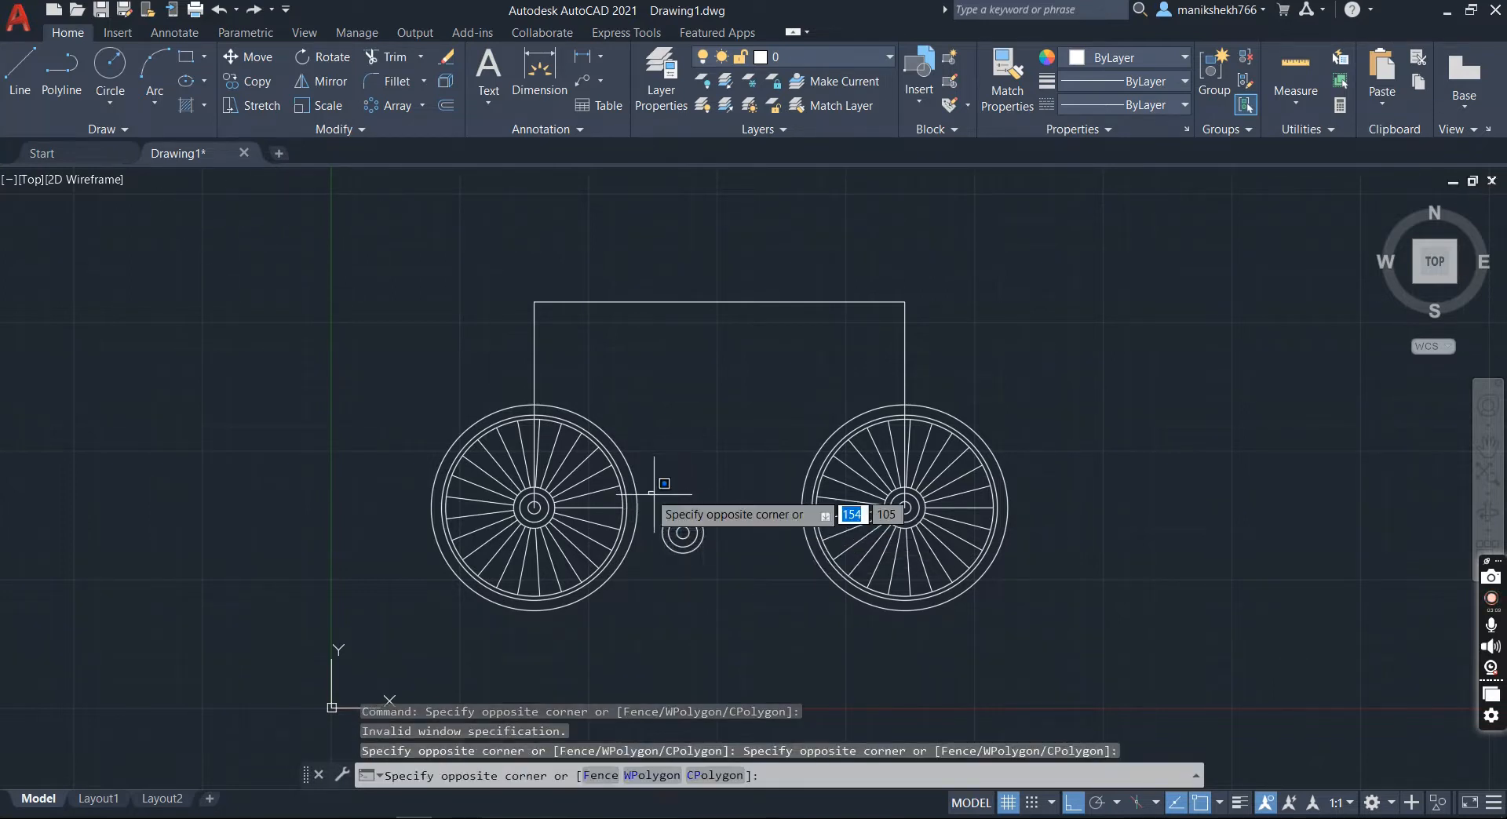
click(770, 592)
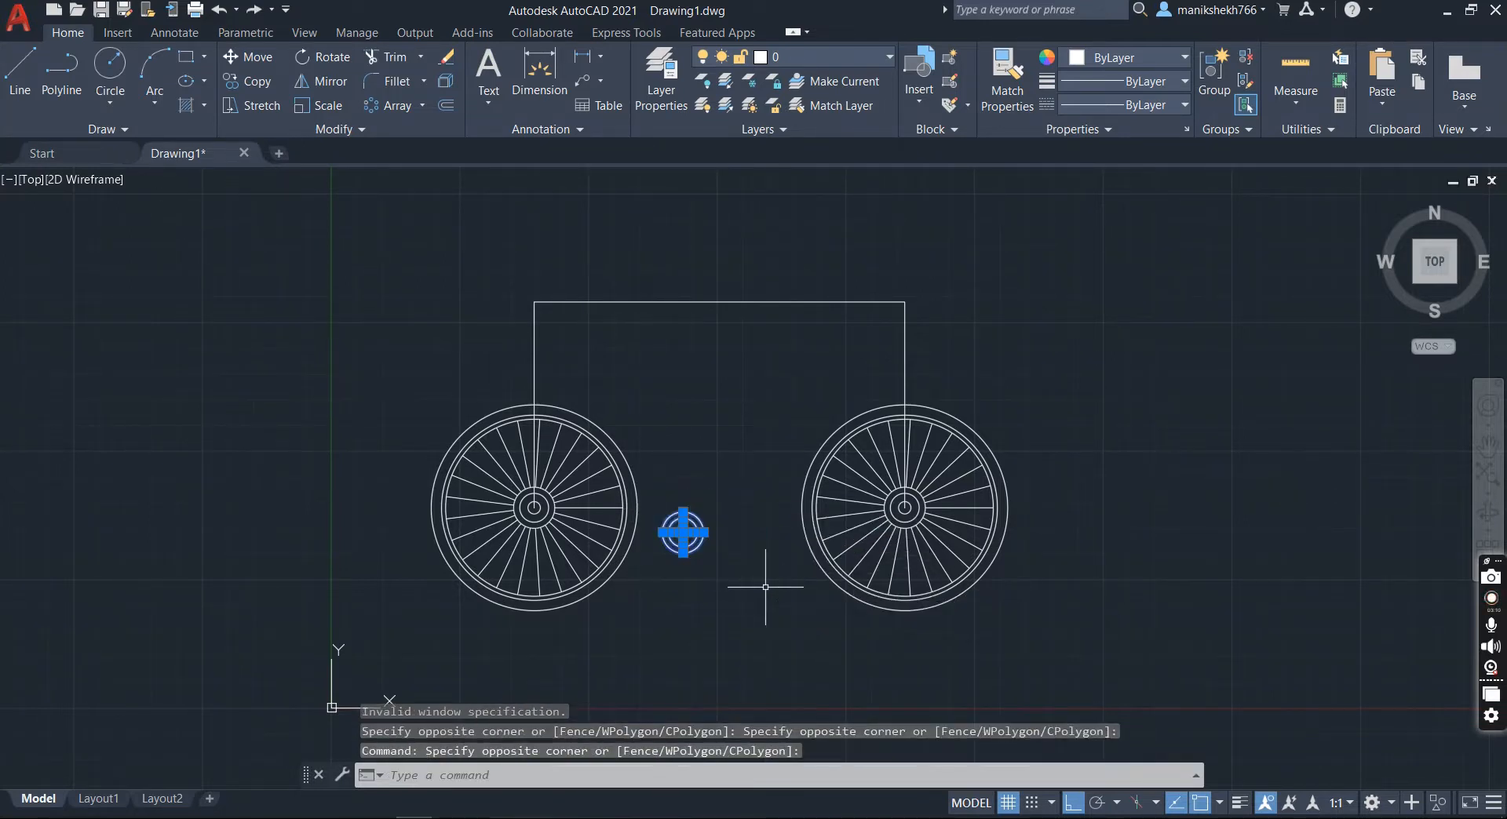
click(248, 56)
click(684, 533)
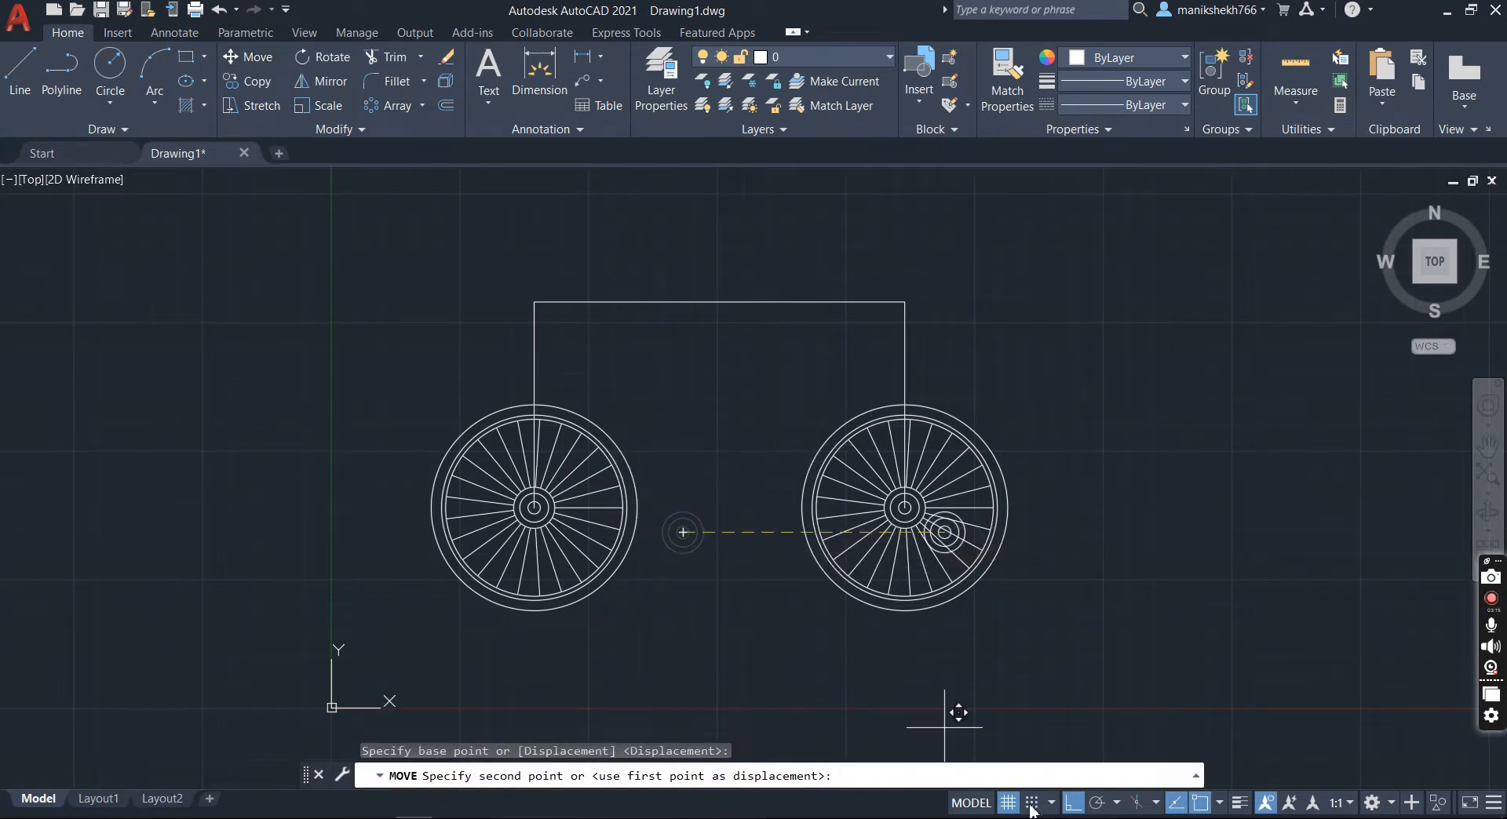
click(1072, 802)
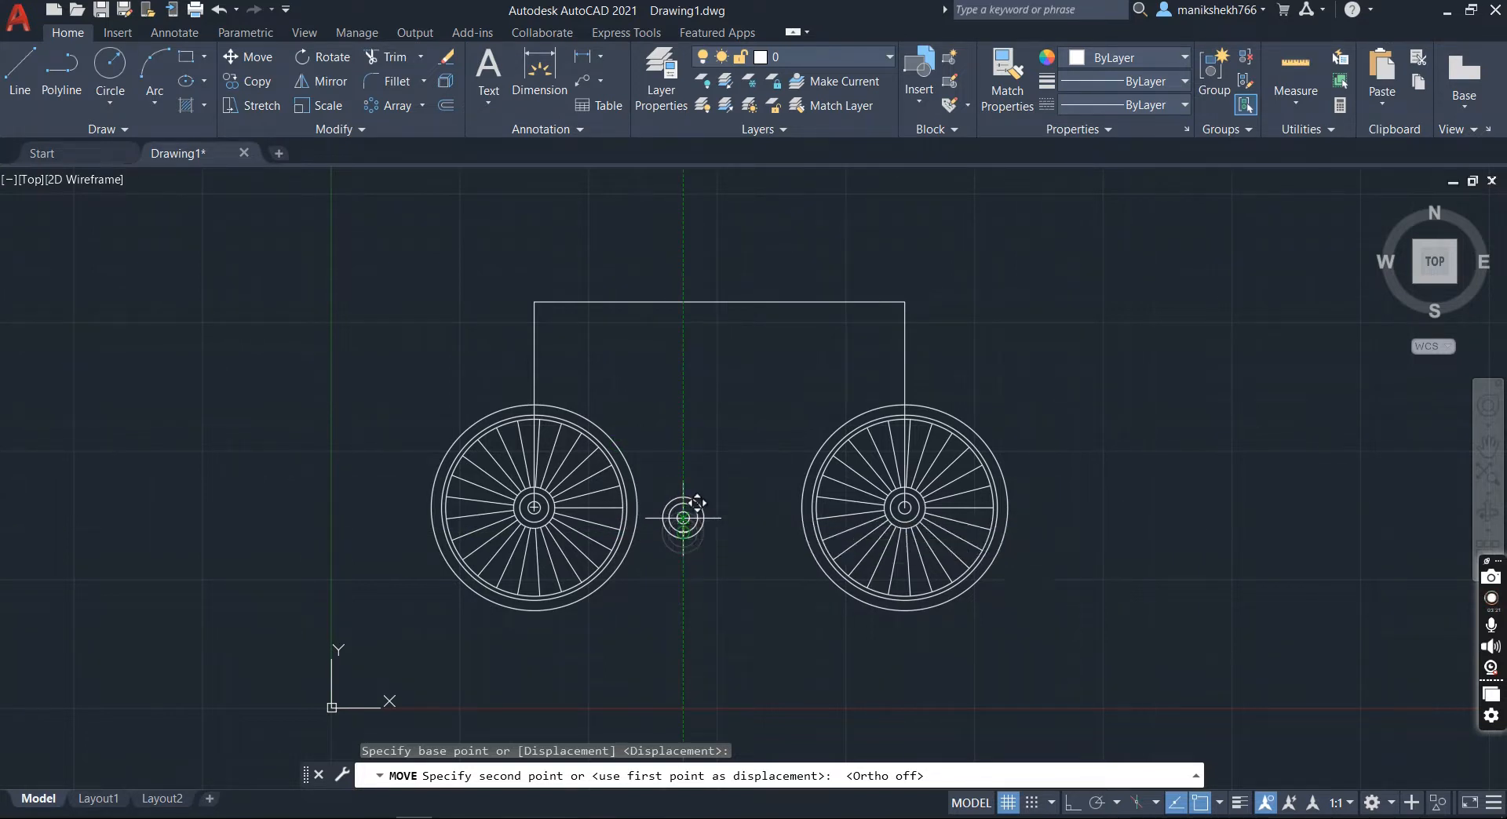
click(683, 529)
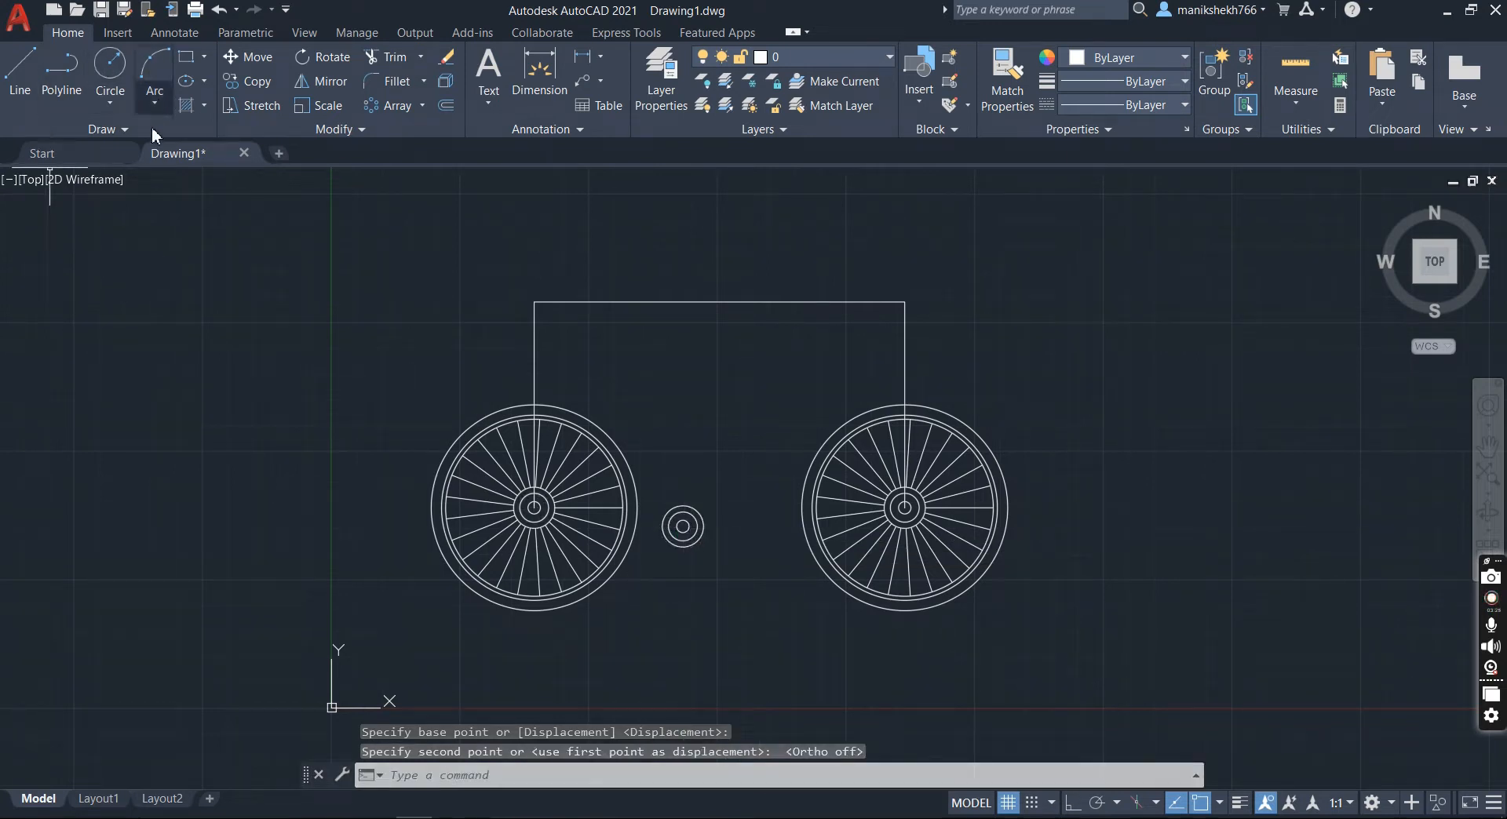
Step: Draw the upper chain line tangent to the left wheel's outer hub circle and the crank's outer circle
click(20, 71)
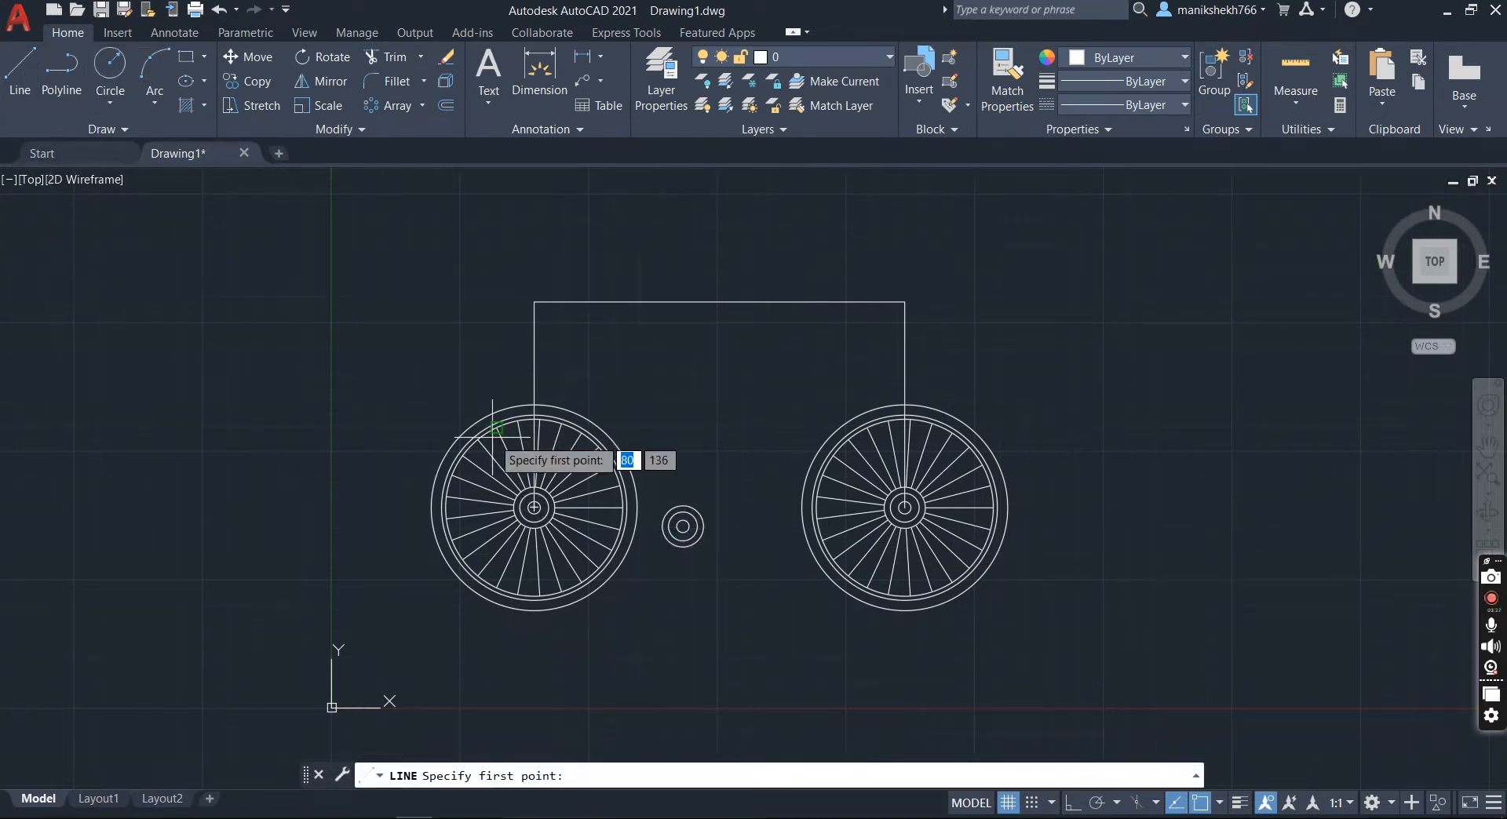
shift+right_click(411, 317)
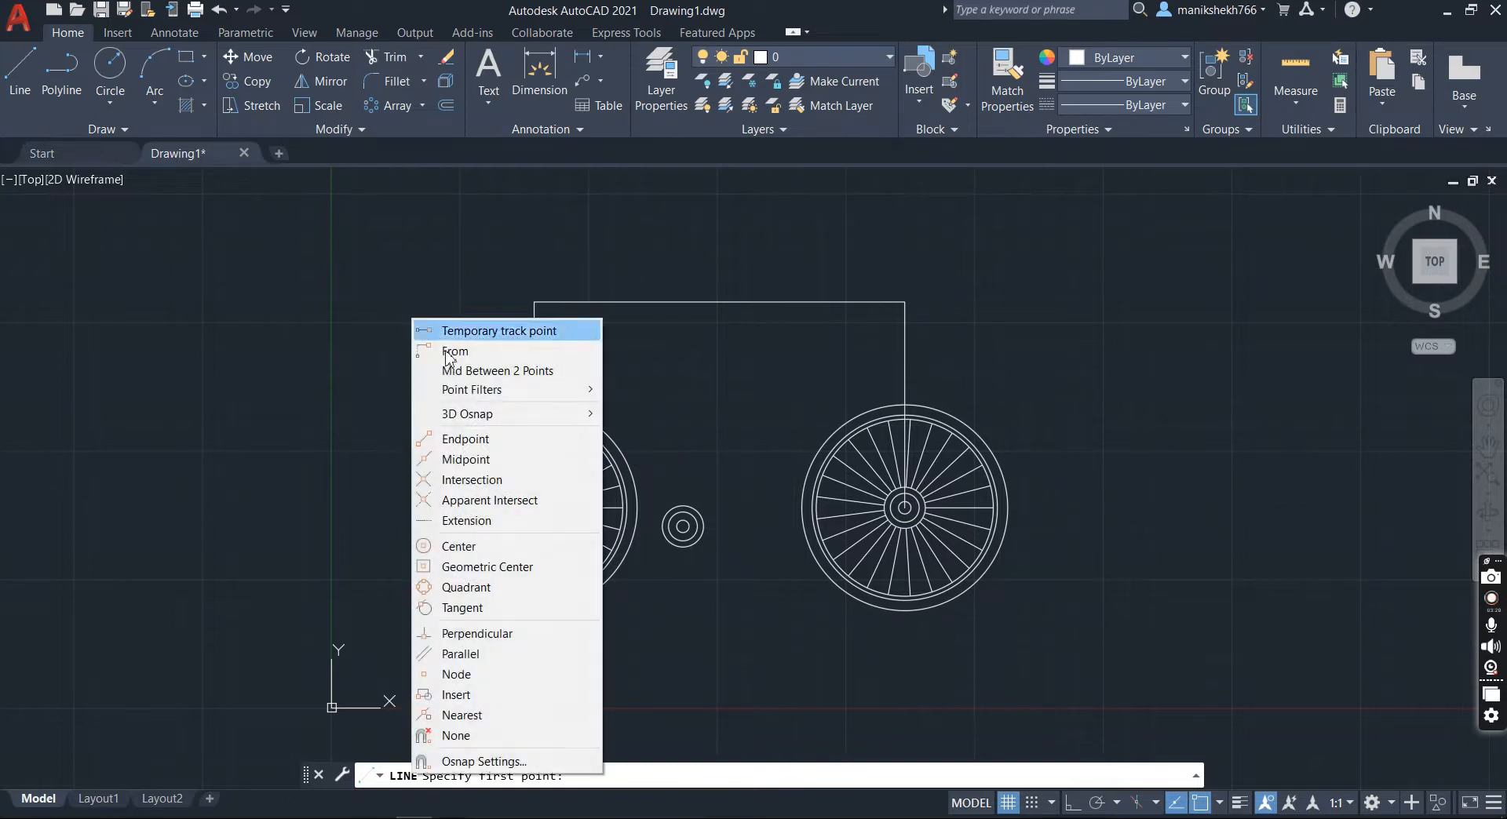
click(500, 614)
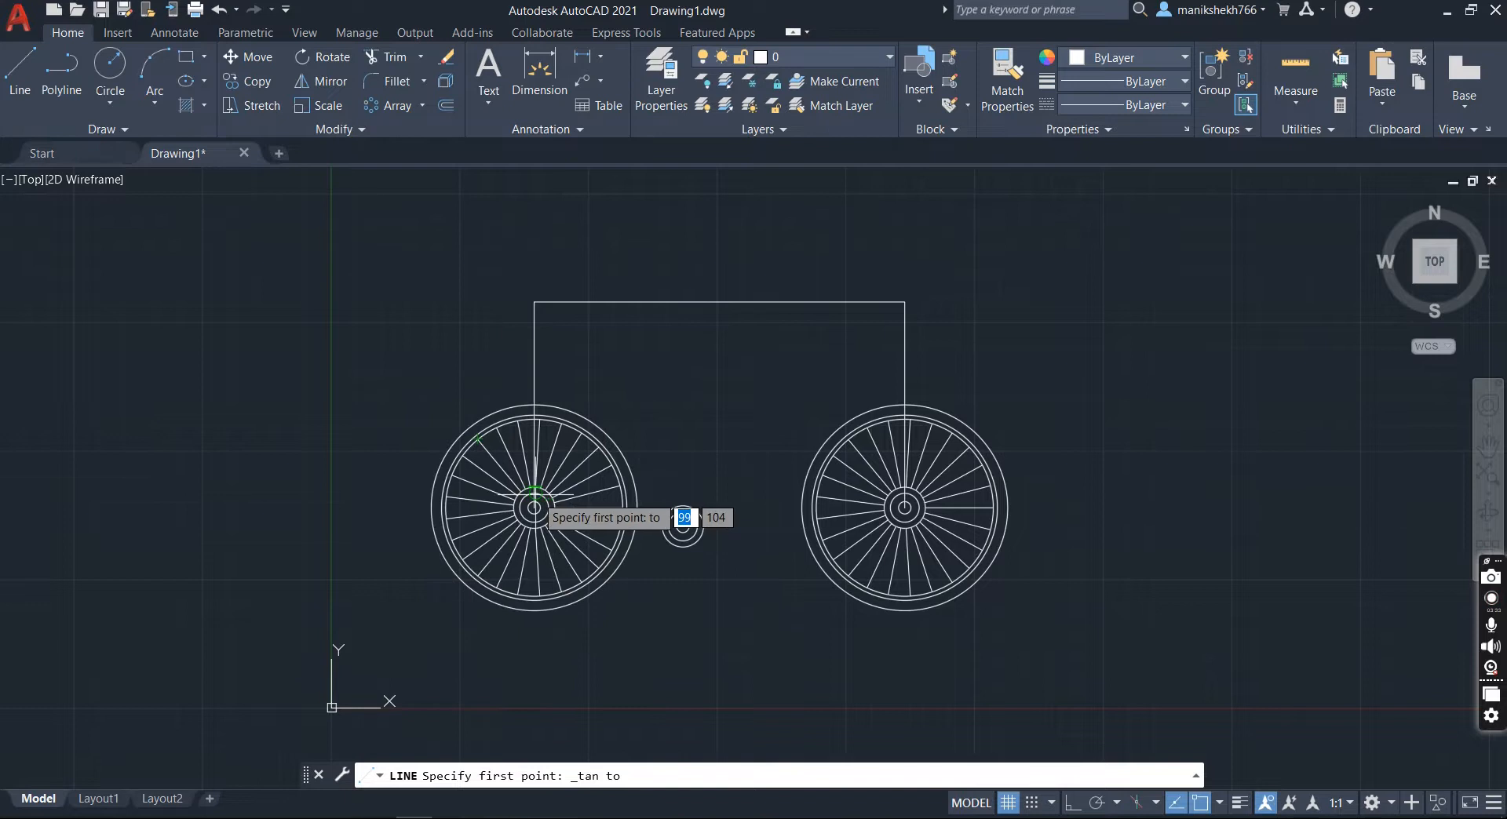
scroll(534, 494, up, 4)
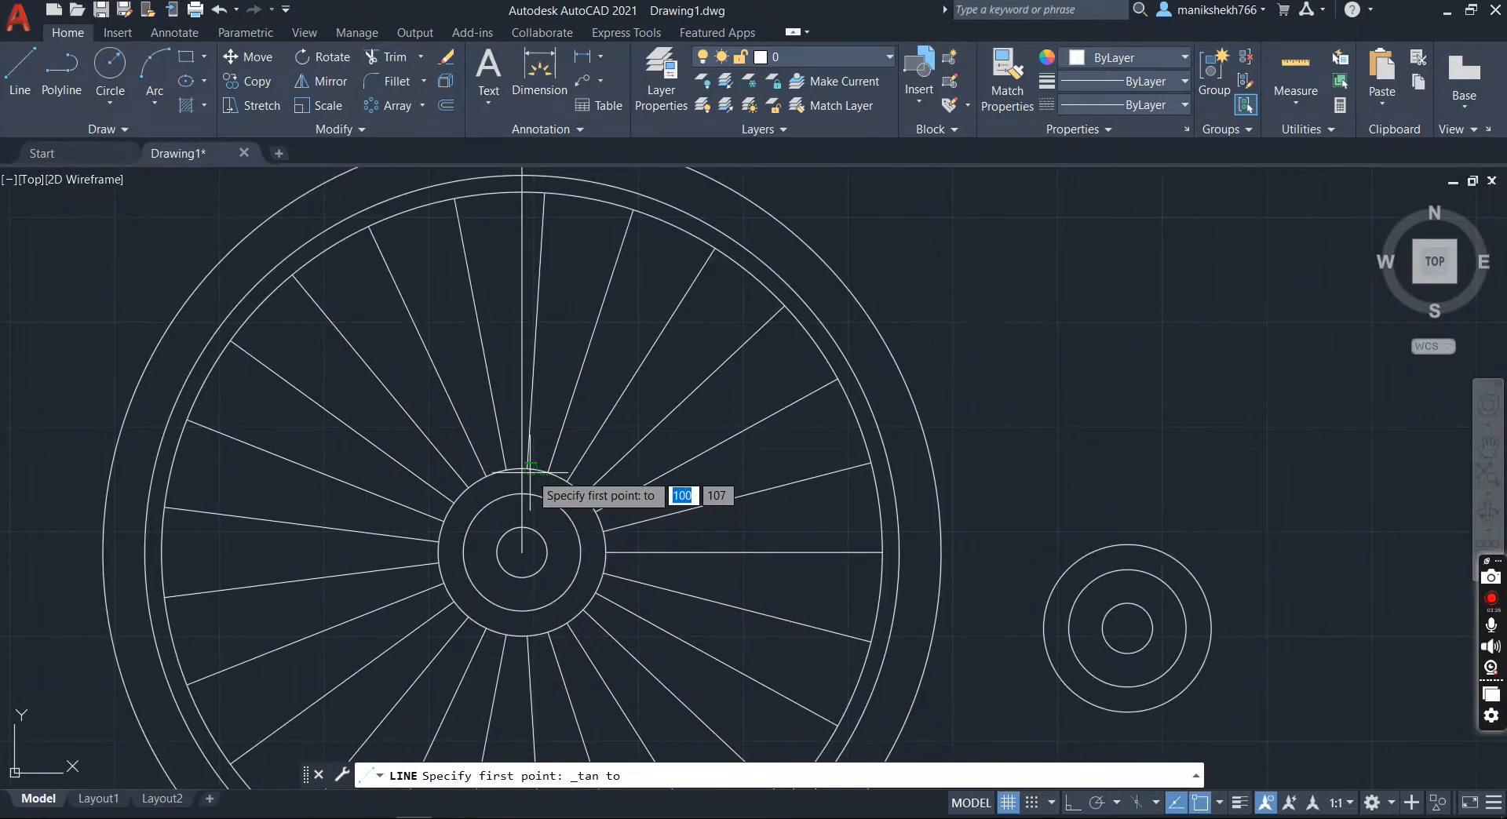
click(530, 468)
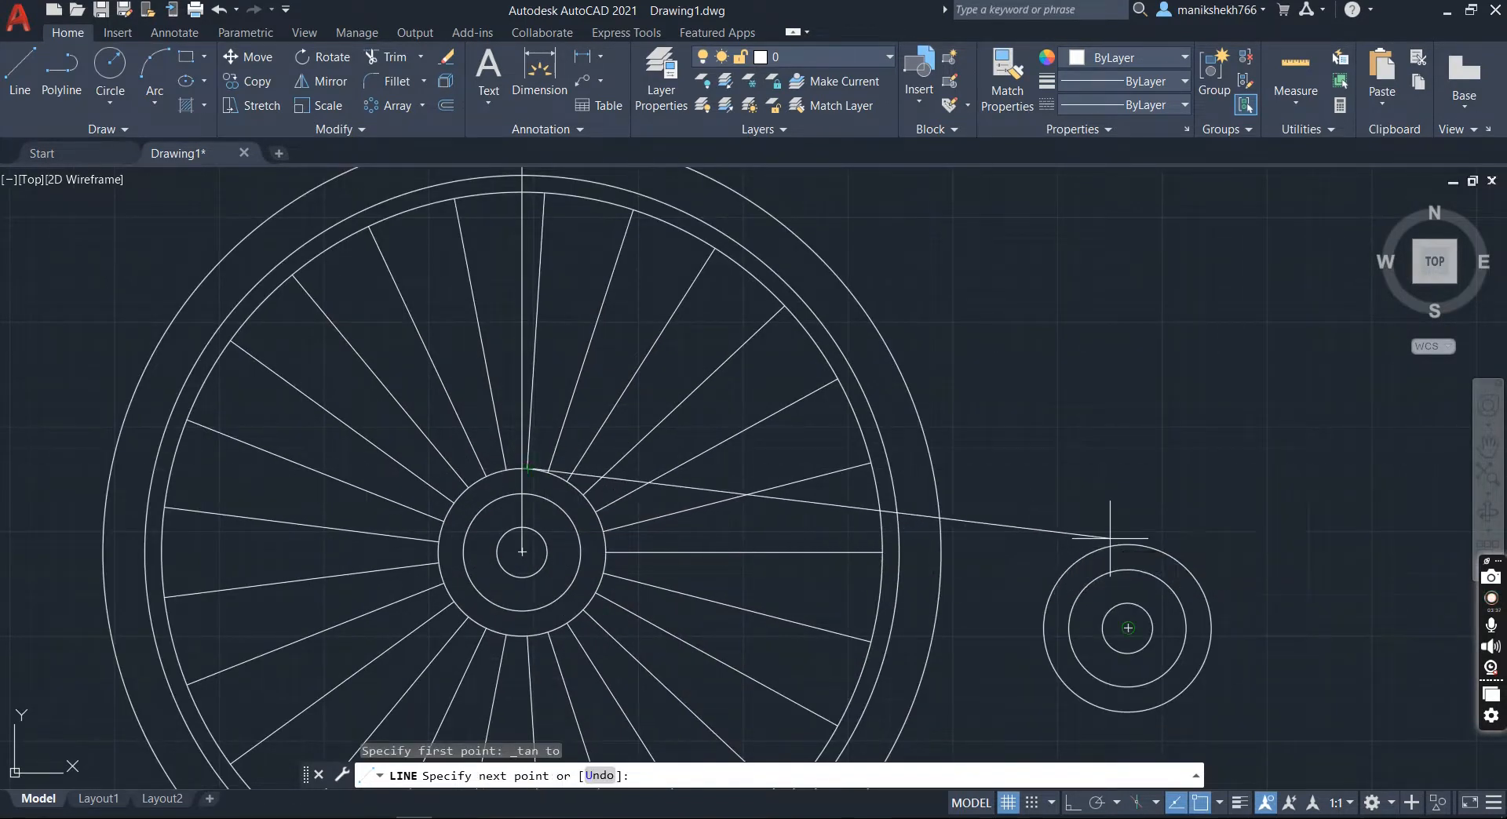
shift+right_click(1110, 539)
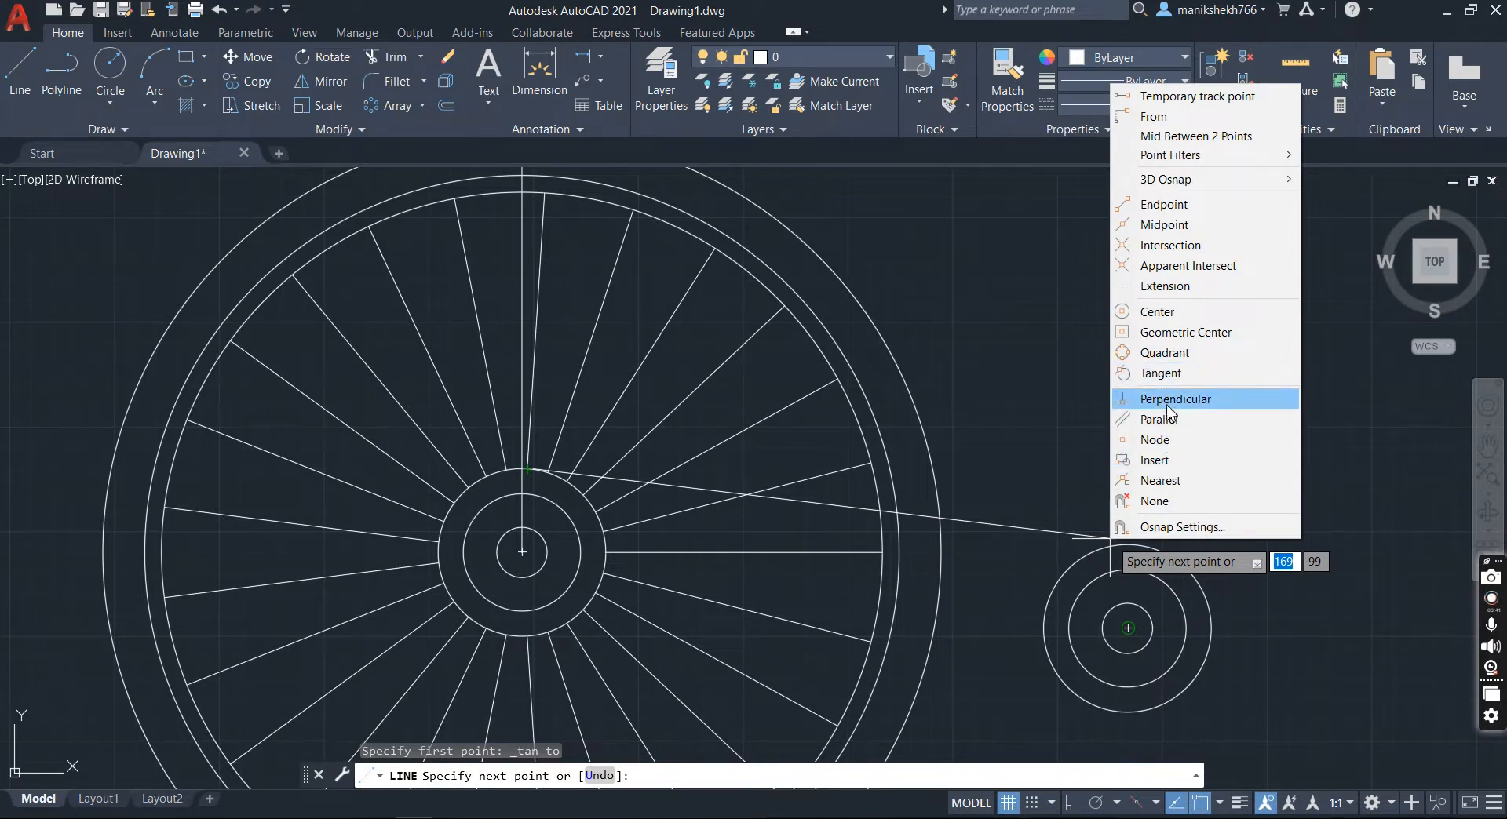
click(1160, 373)
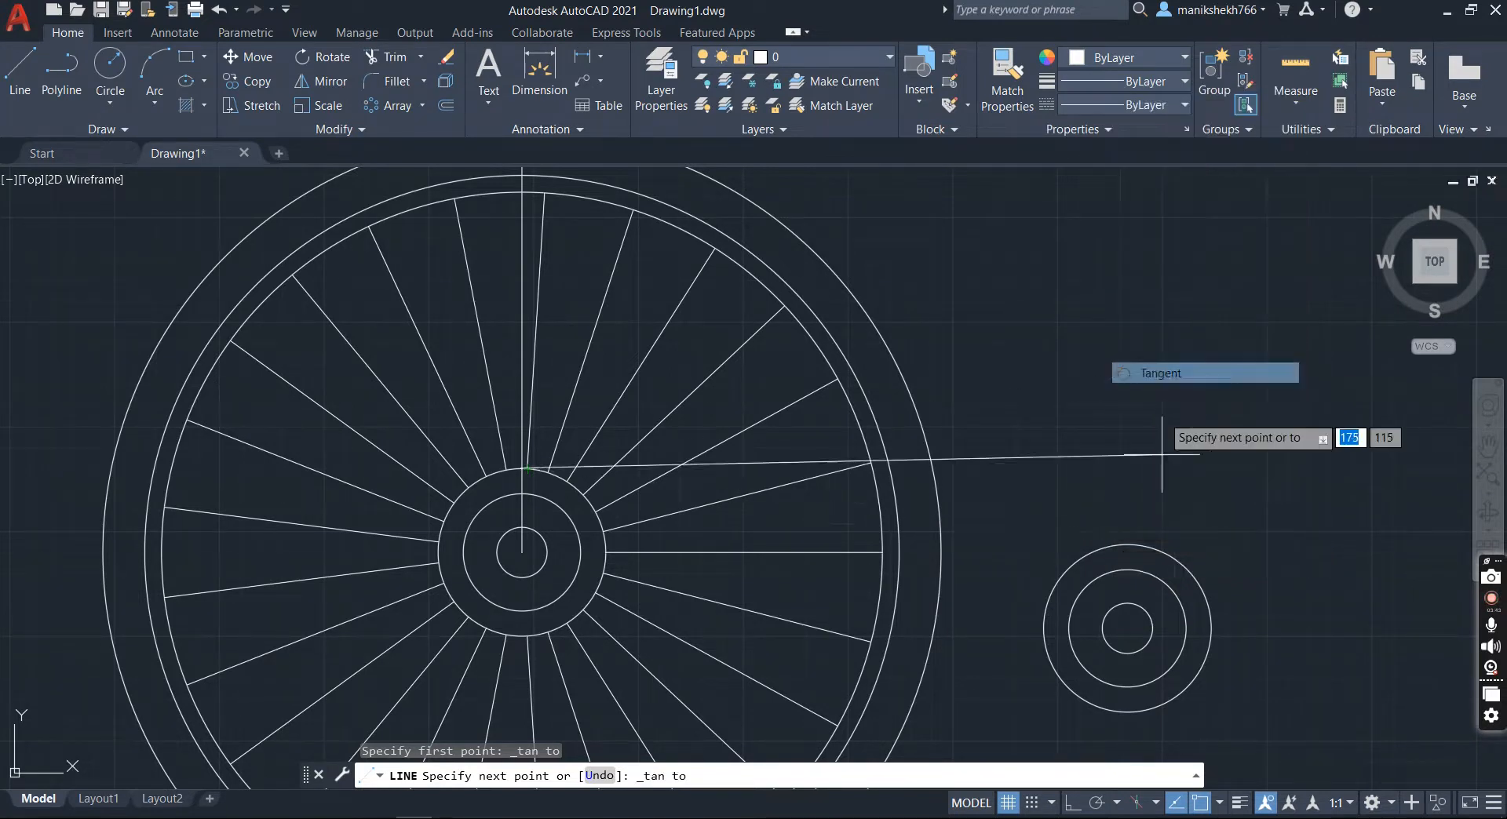
click(1128, 542)
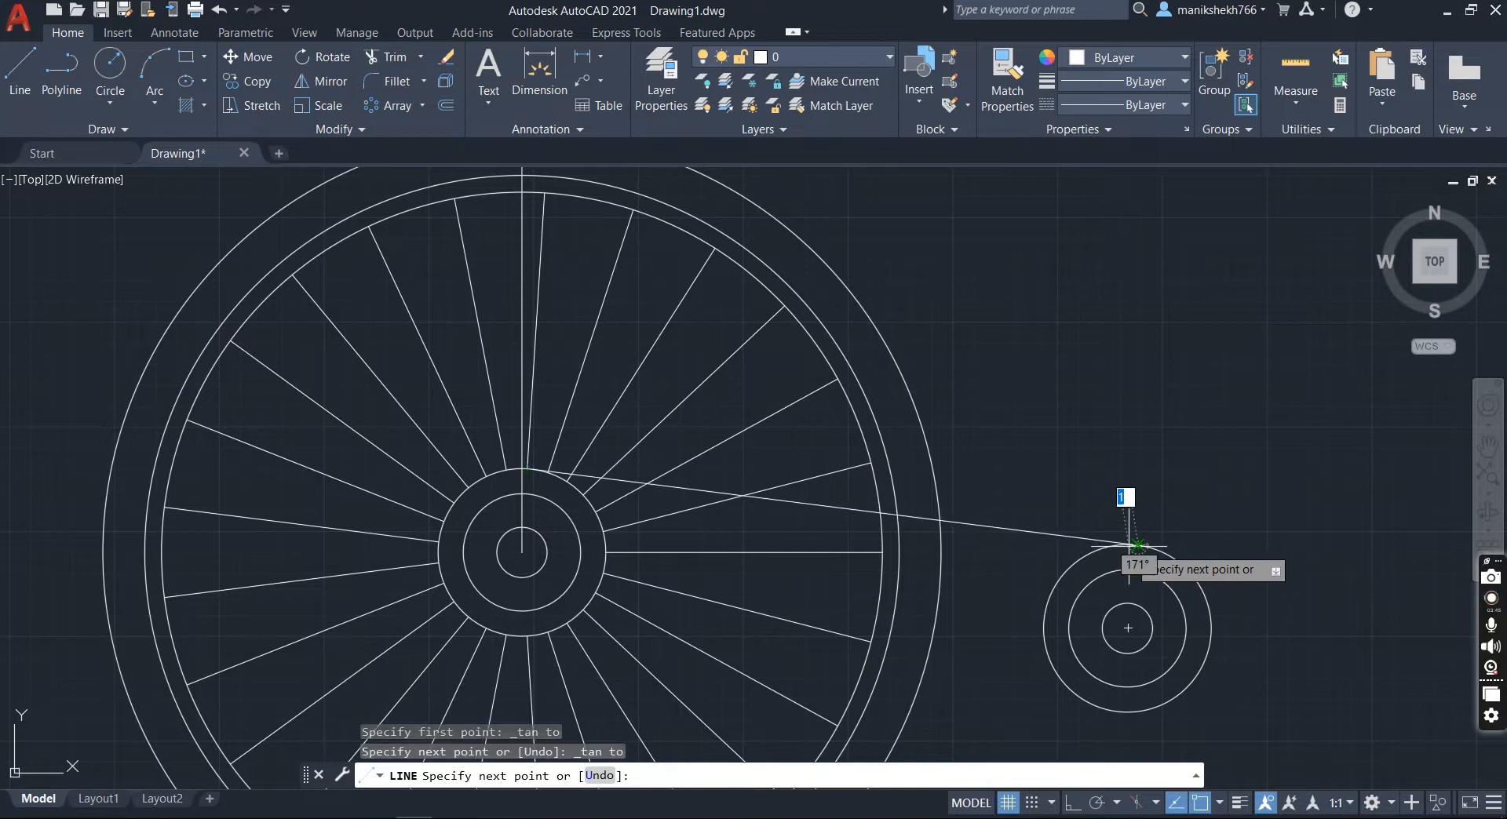
key(Return)
Step: Draw the lower chain line tangent to the undersides of the left wheel's outer hub circle and the crank's outer circle
scroll(601, 481, down, 2)
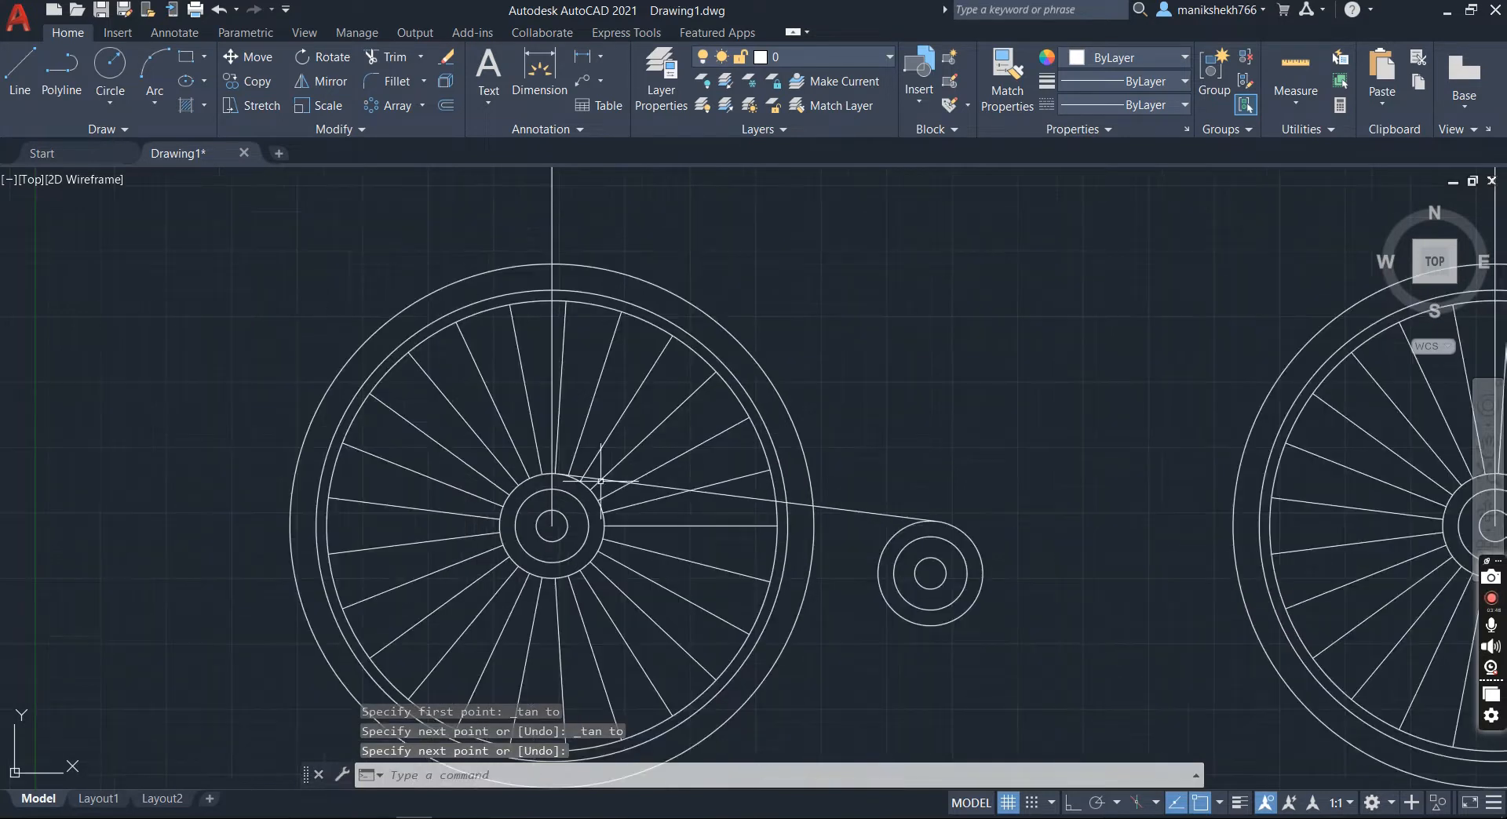
click(17, 71)
shift+right_click(179, 522)
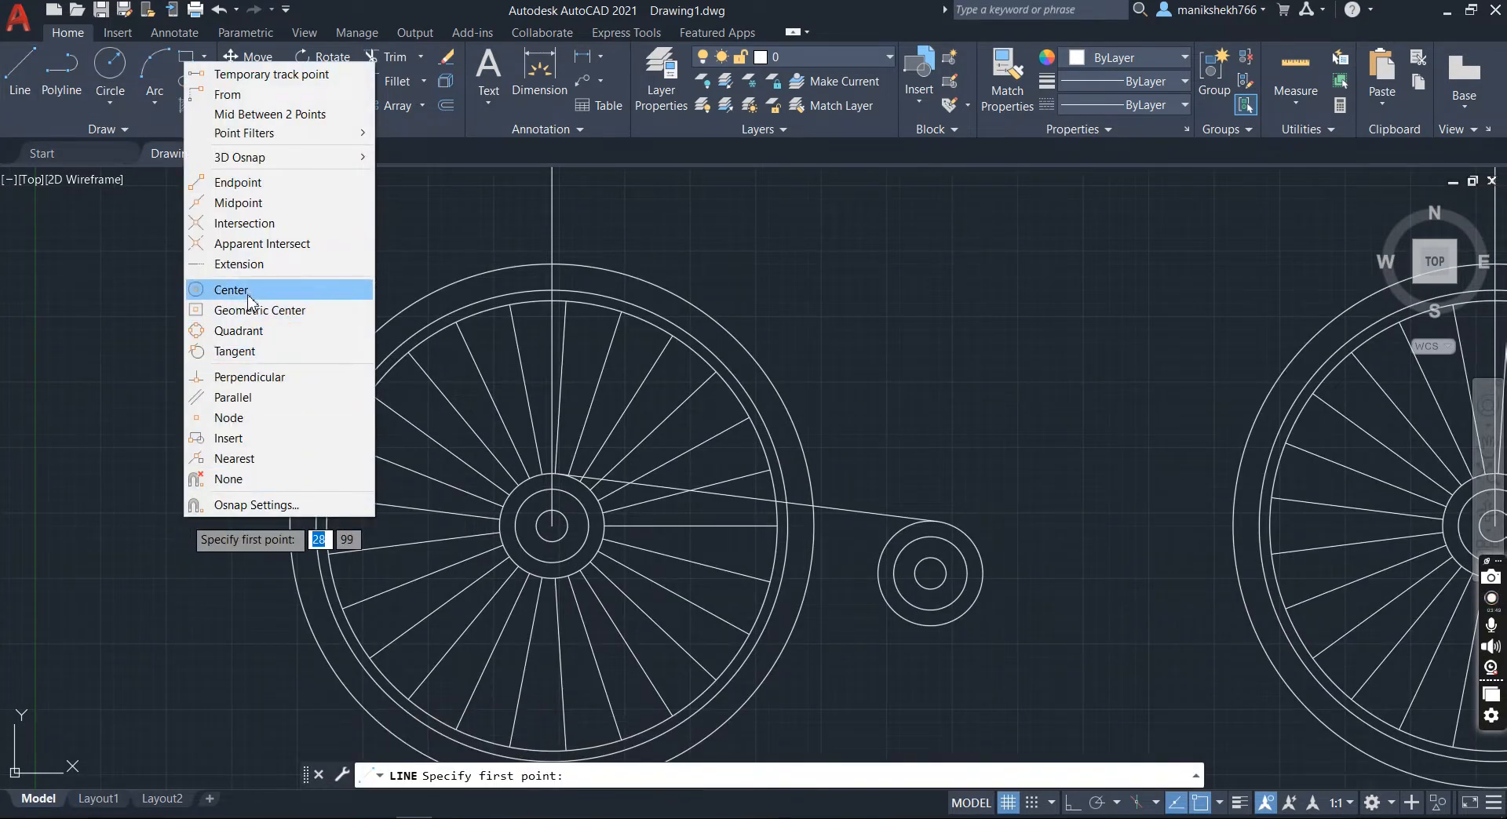
click(216, 351)
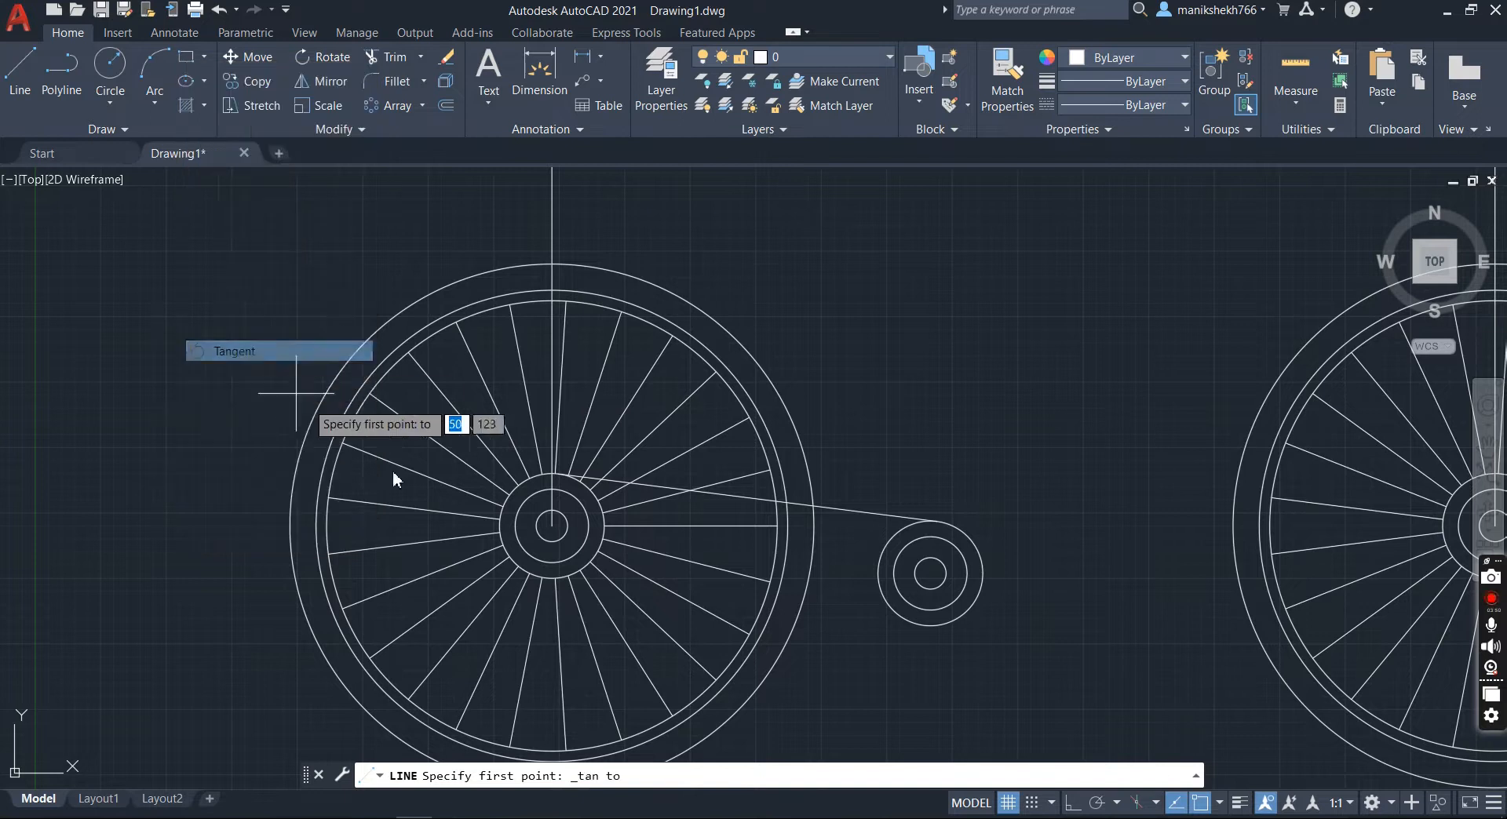
click(538, 579)
shift+right_click(935, 633)
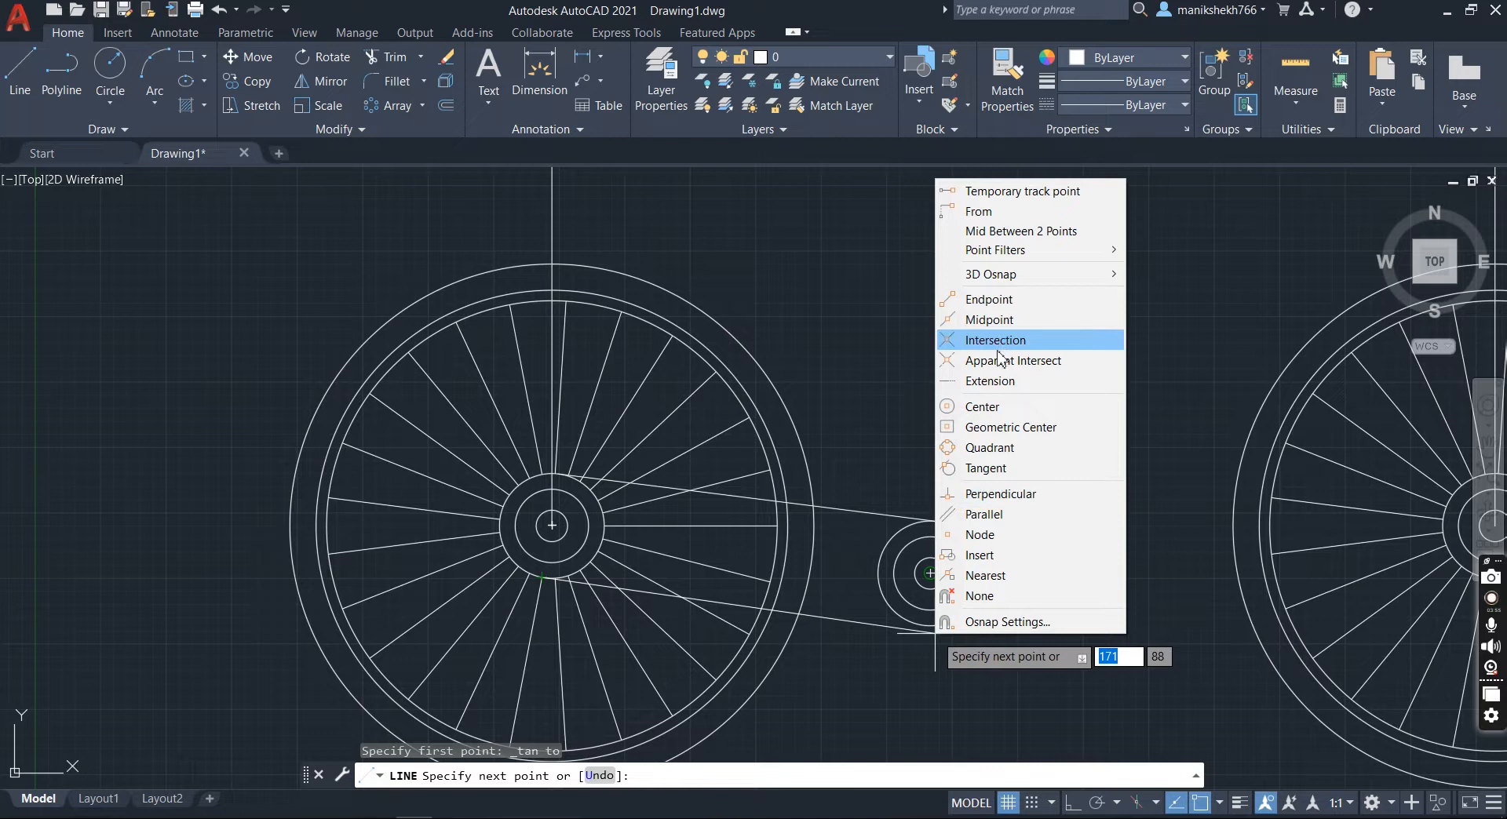
click(991, 469)
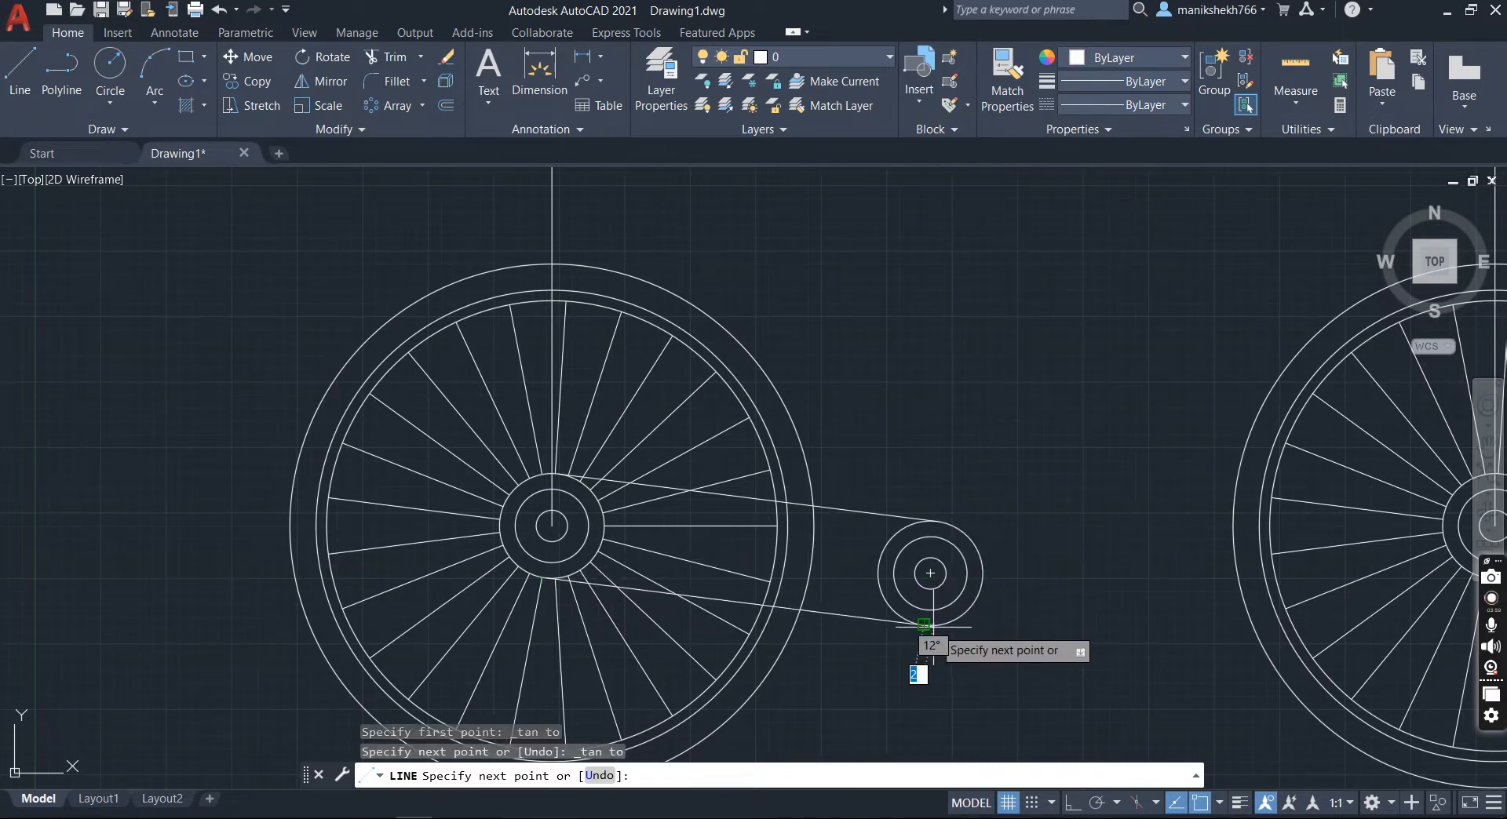
click(932, 626)
key(Return)
Step: Offset the upper and lower chain lines inward by a distance of 3
scroll(484, 566, down, 2)
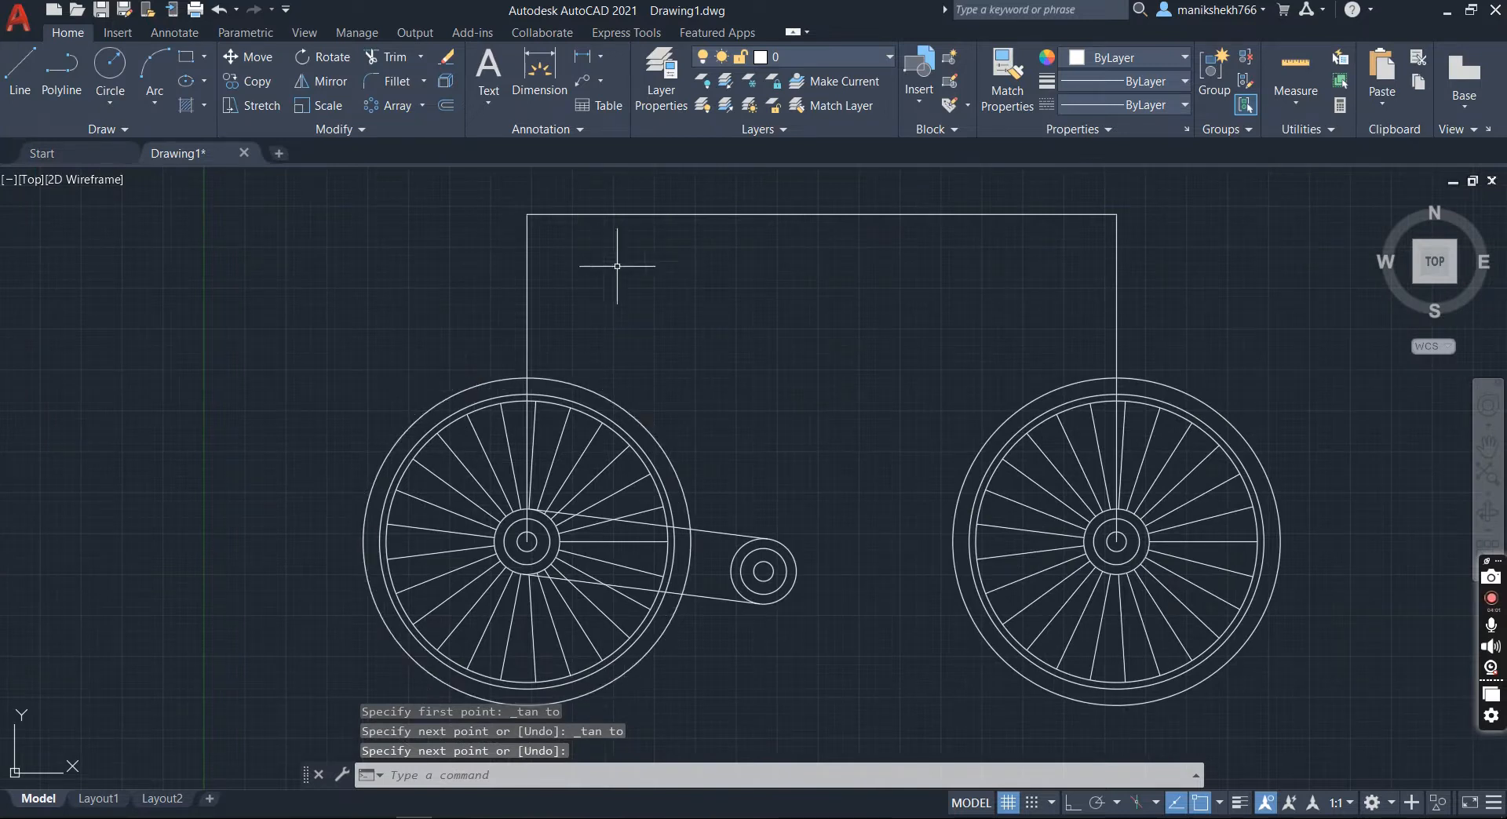
click(445, 107)
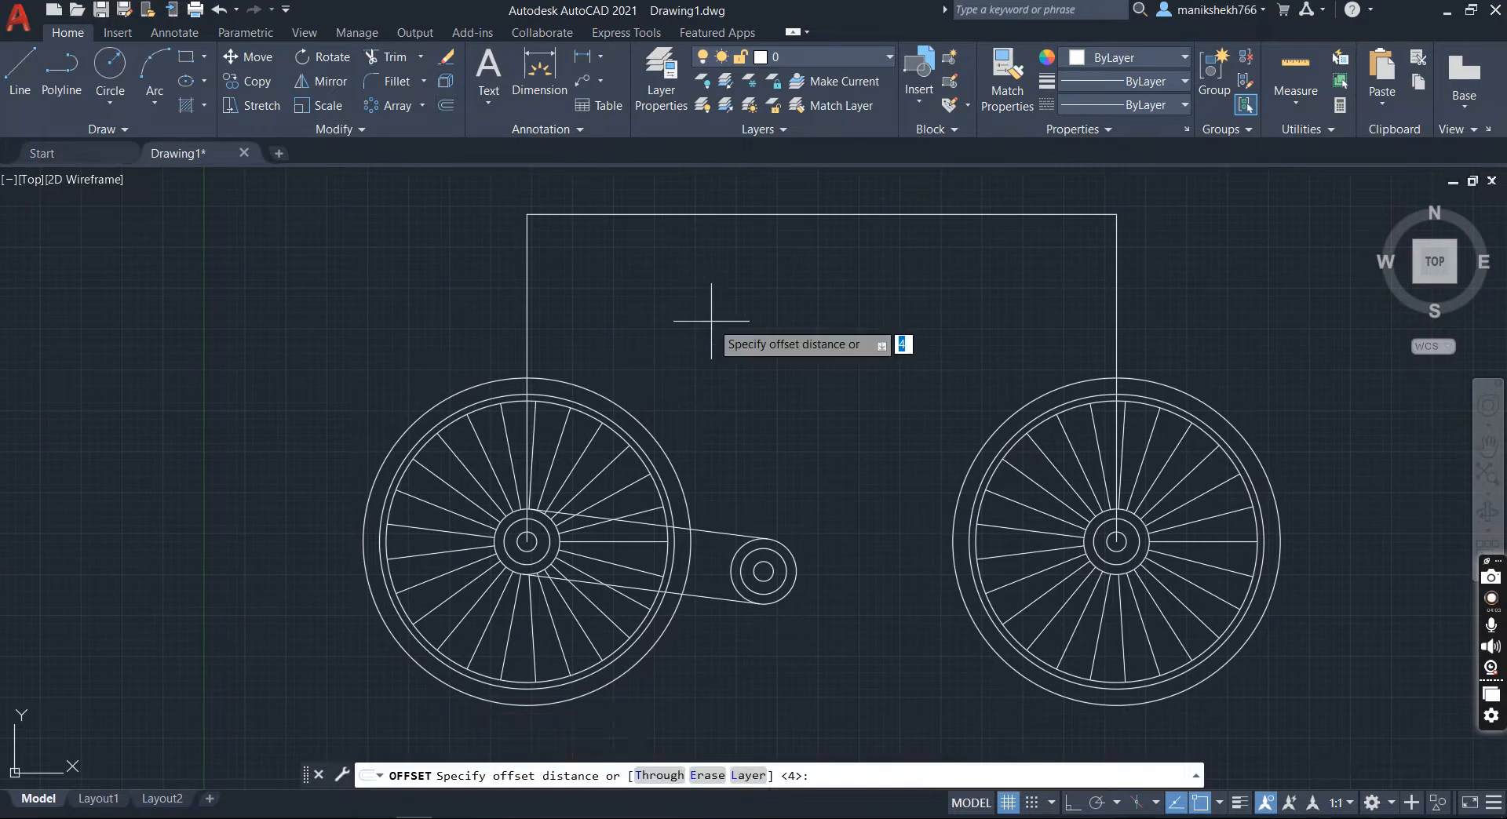
text(3)
key(Return)
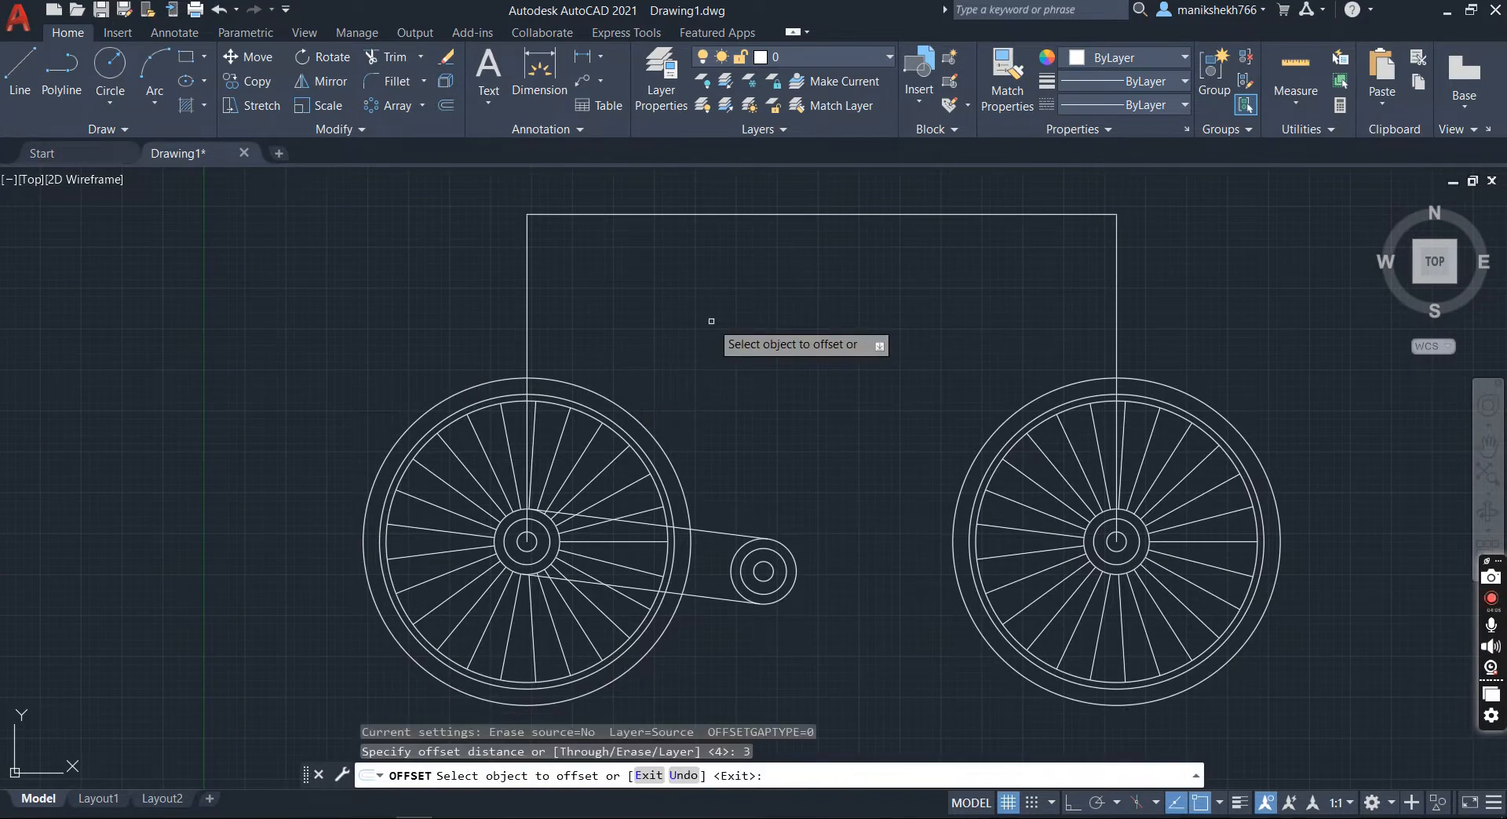
click(719, 534)
click(717, 554)
click(713, 596)
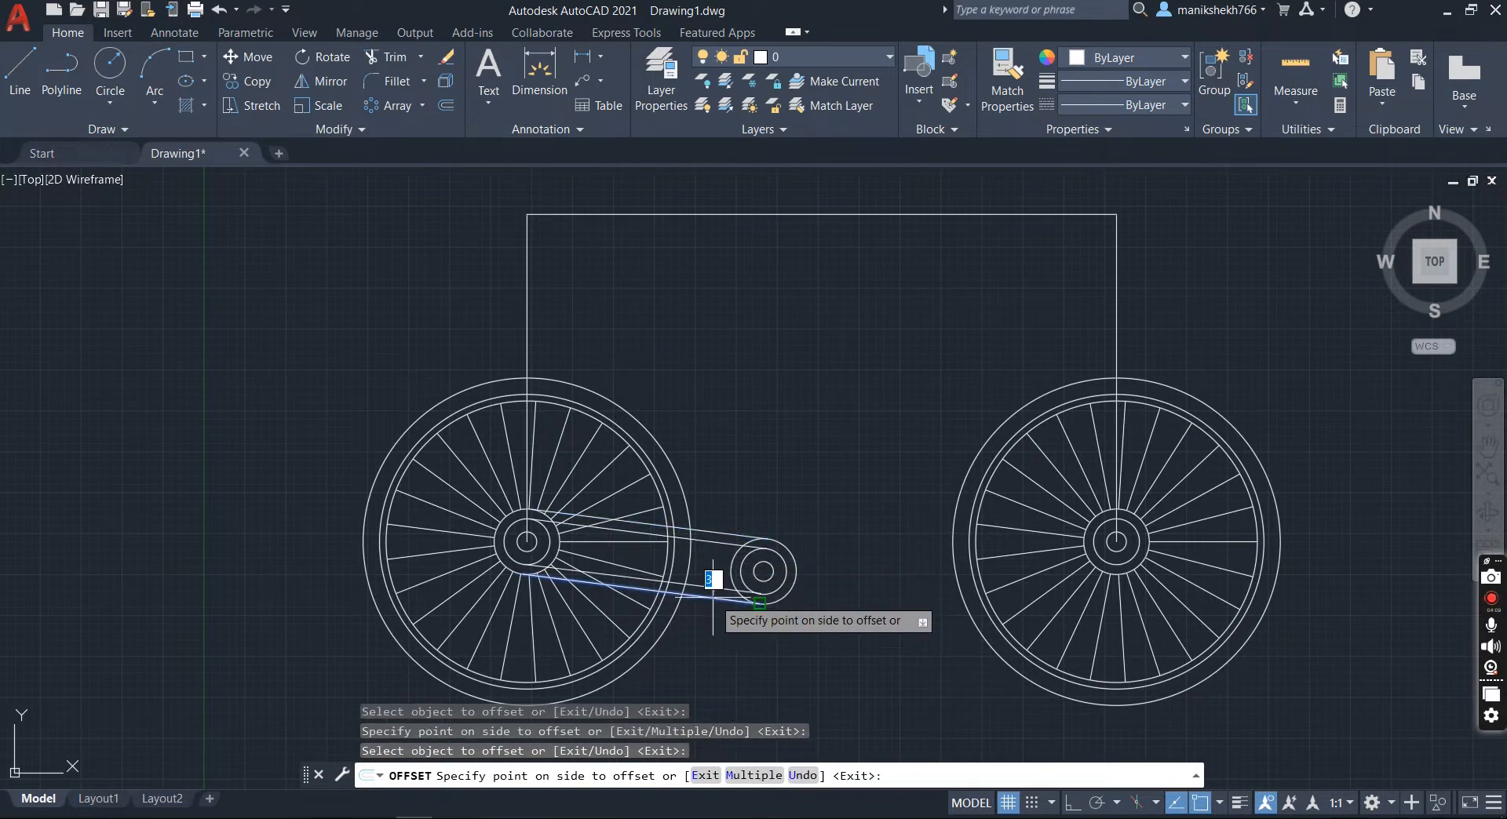
click(711, 598)
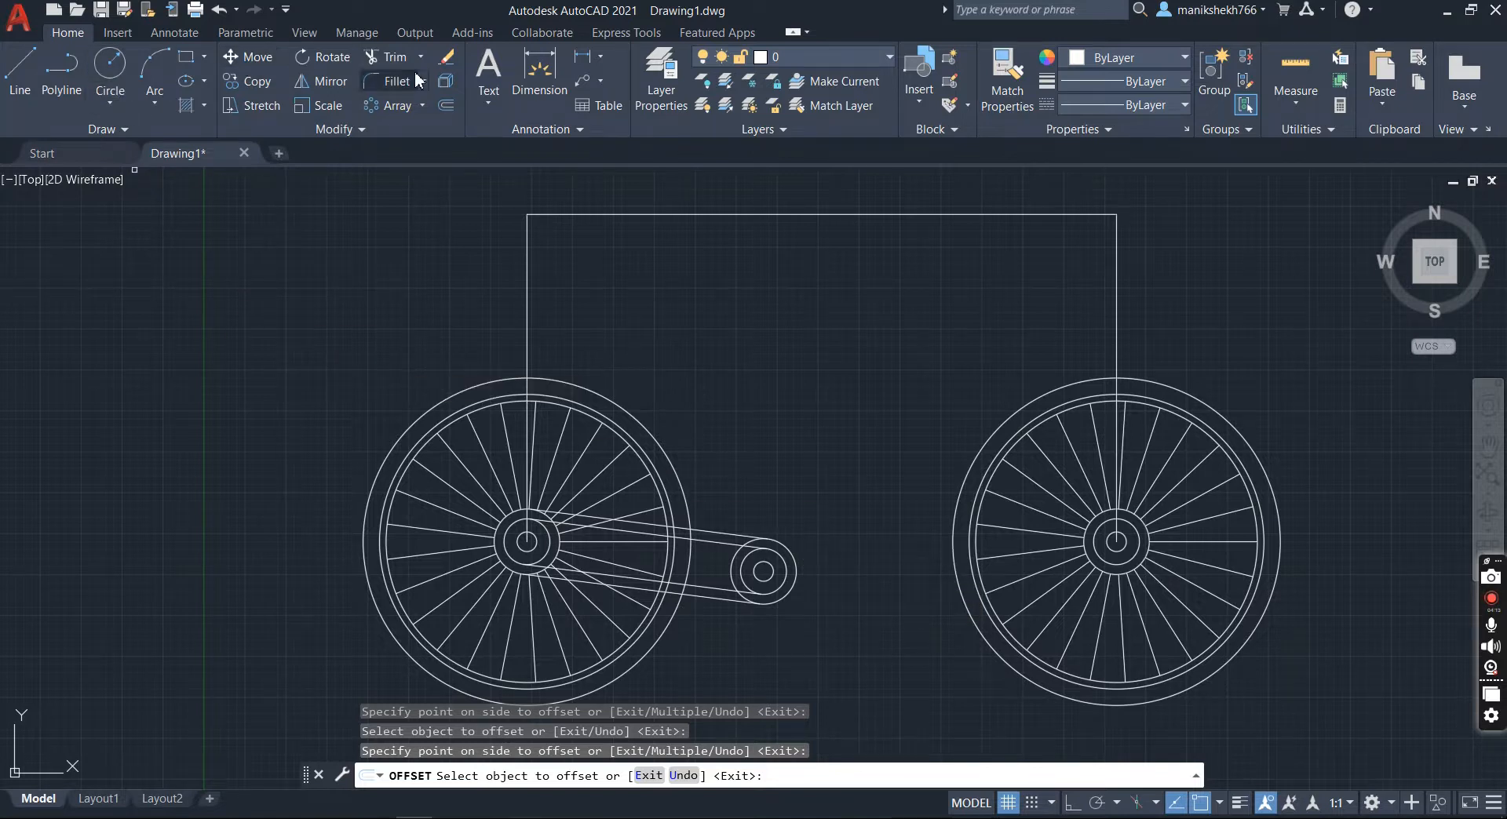
Step: Trim the left wheel's rim circles, hub circle and the crank's outer circle between the two upper chain lines
click(378, 61)
scroll(657, 459, up, 4)
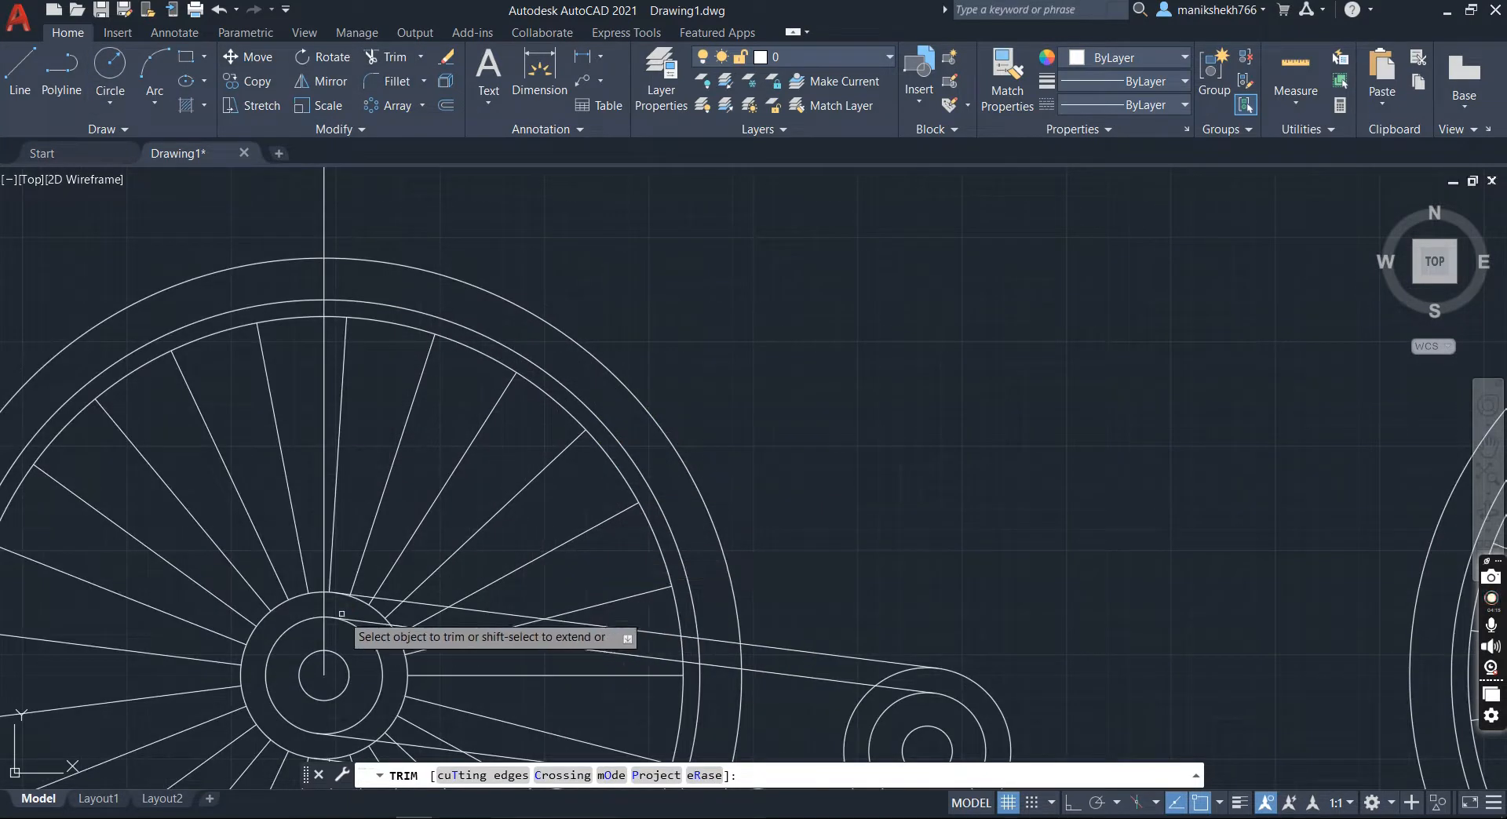
click(313, 604)
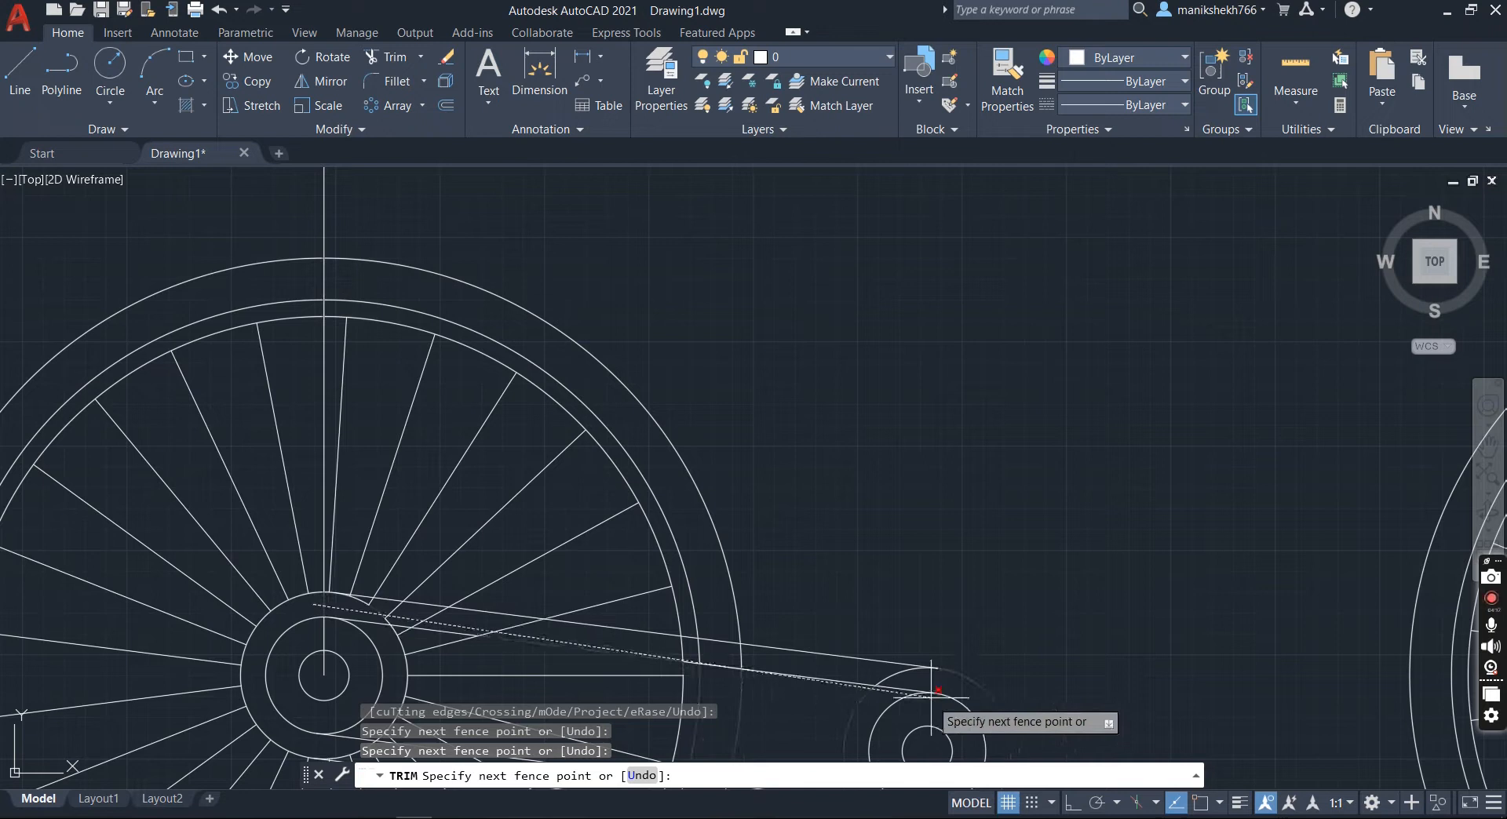
key(Return)
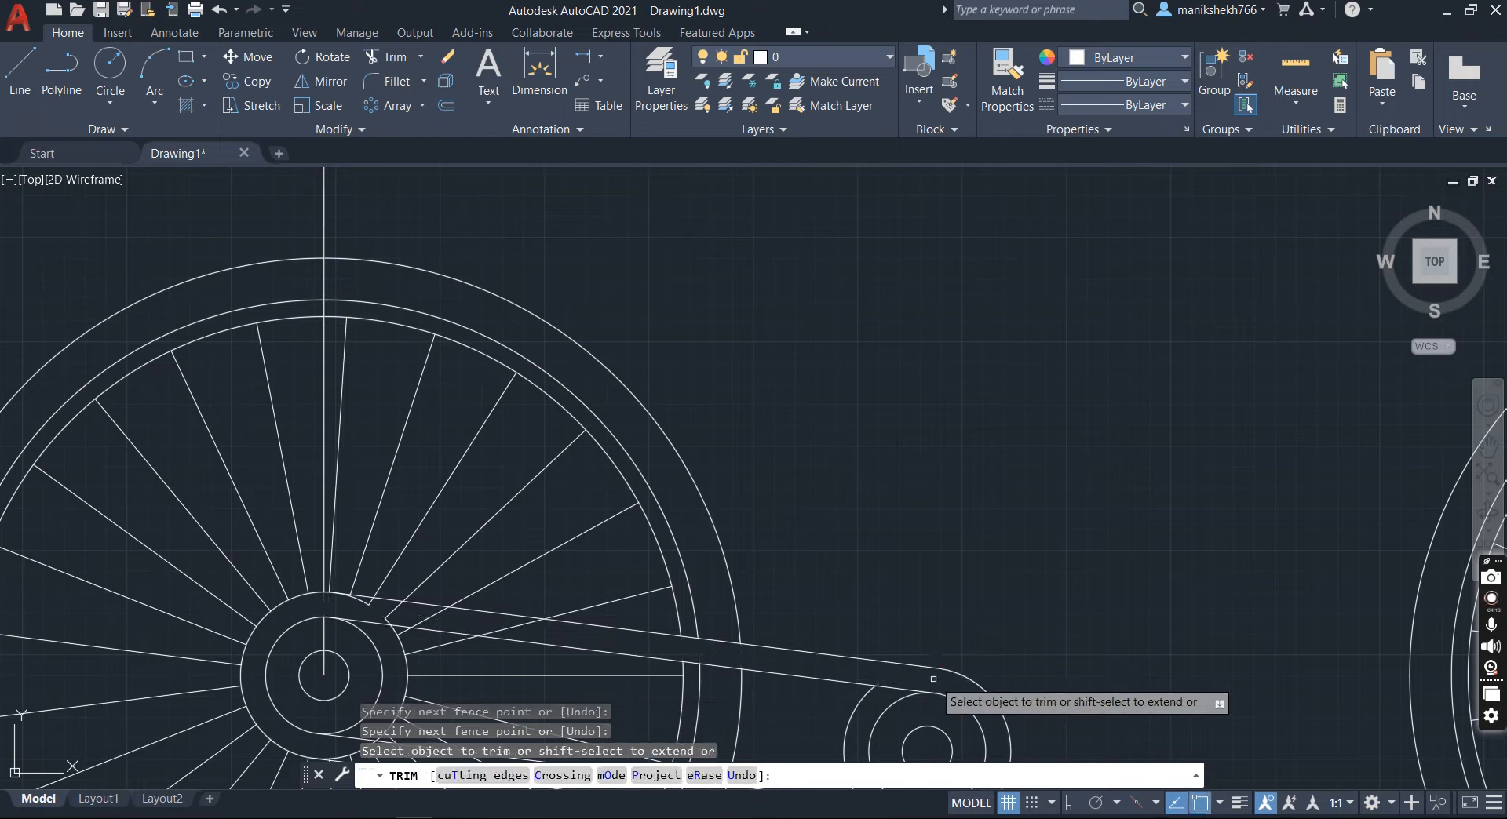
click(519, 619)
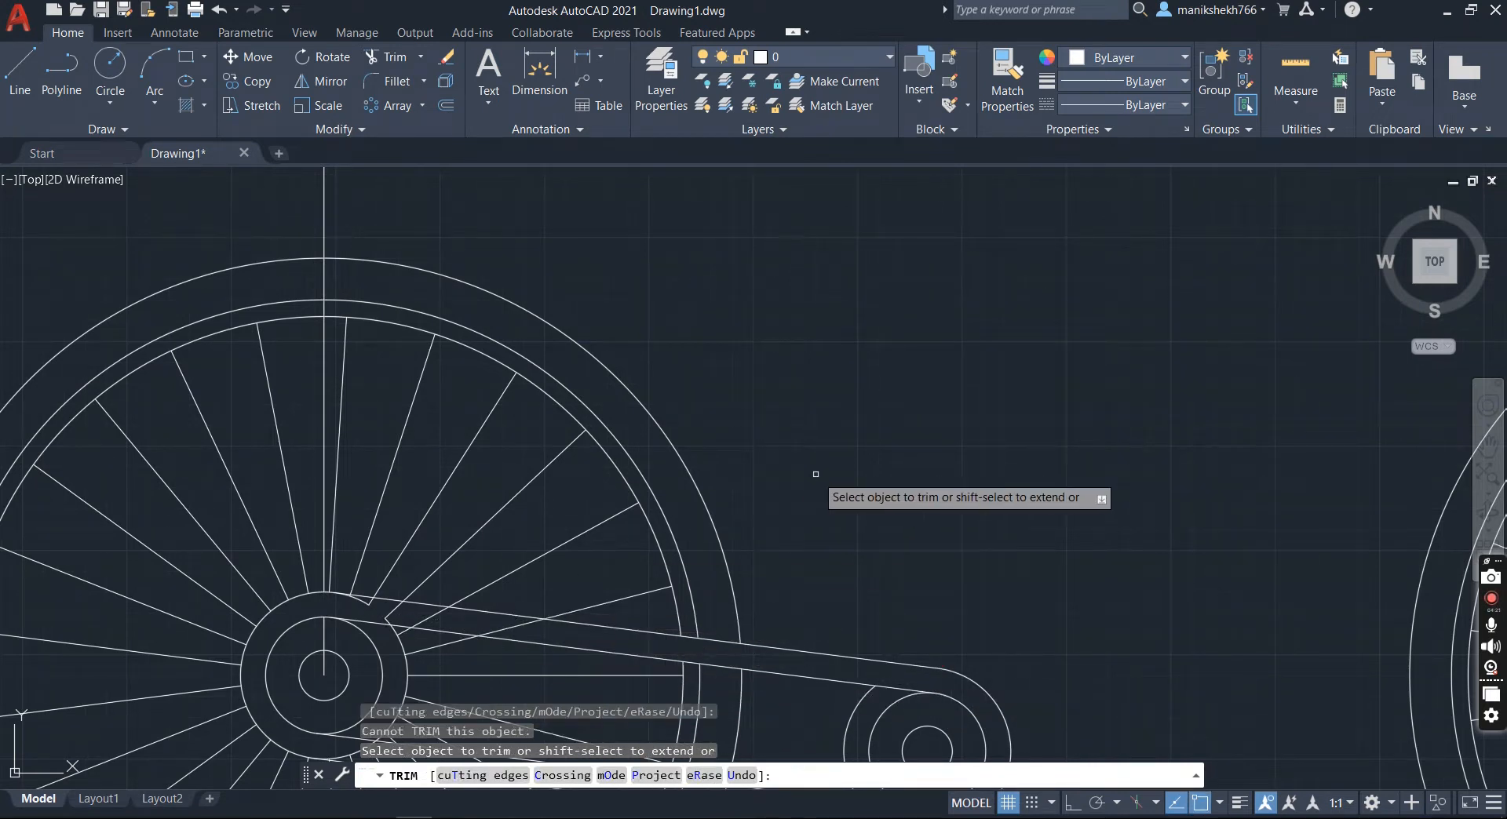
scroll(816, 474, down, 2)
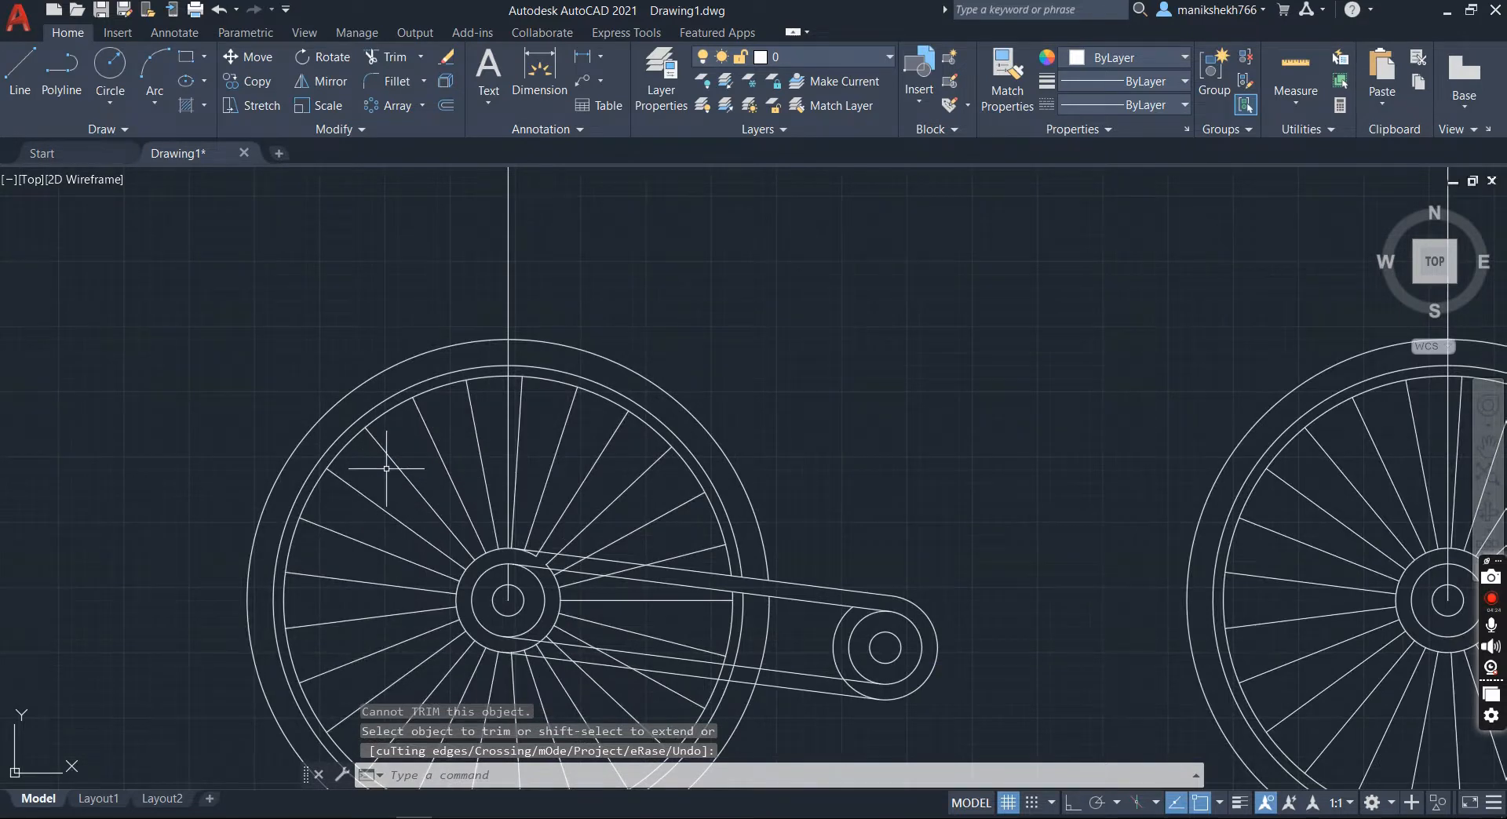
Step: Explode the left wheel's spoke array into individual lines
scroll(386, 468, down, 2)
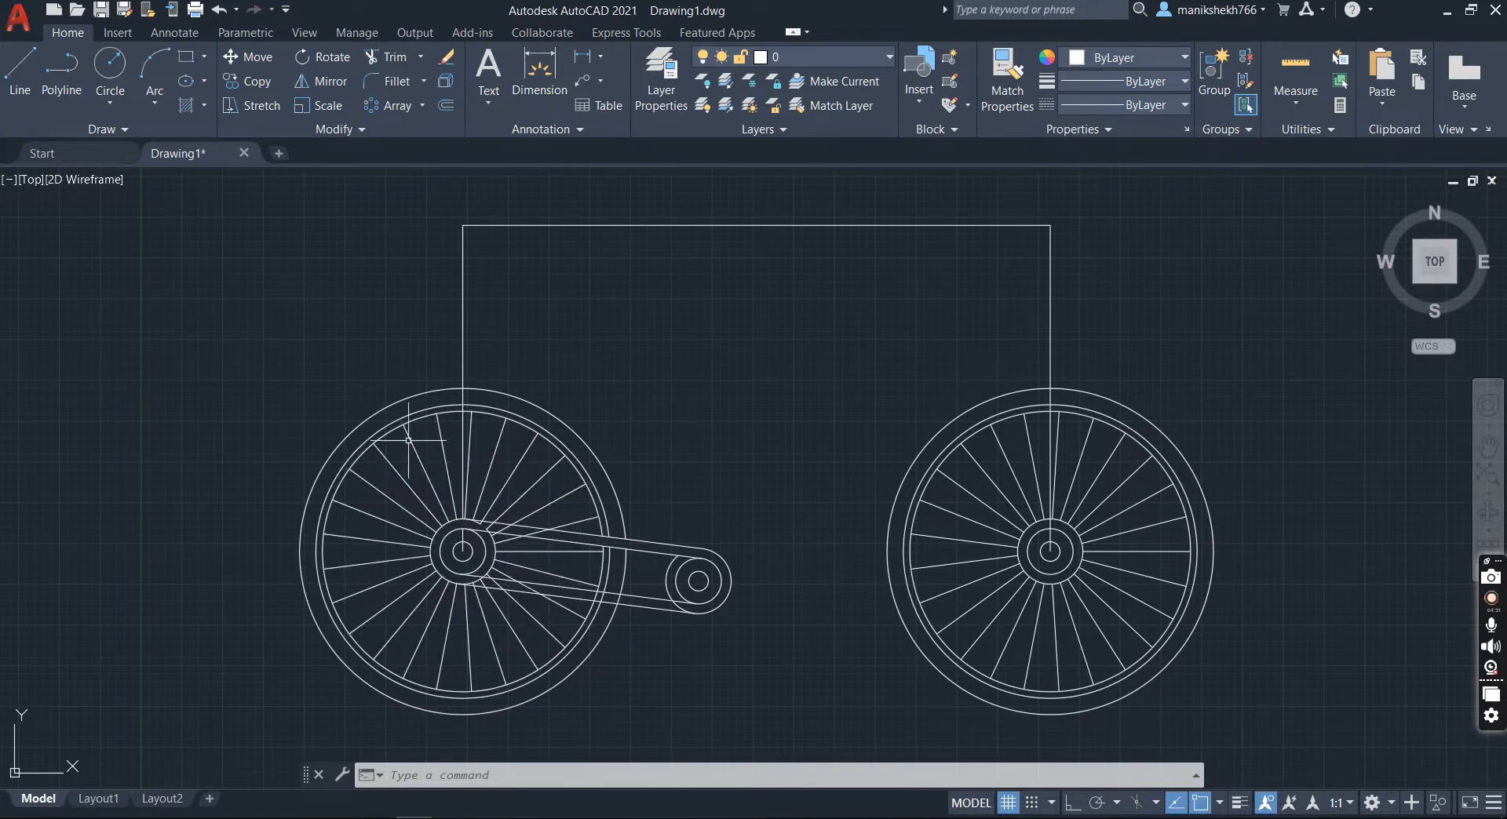
click(444, 90)
click(399, 477)
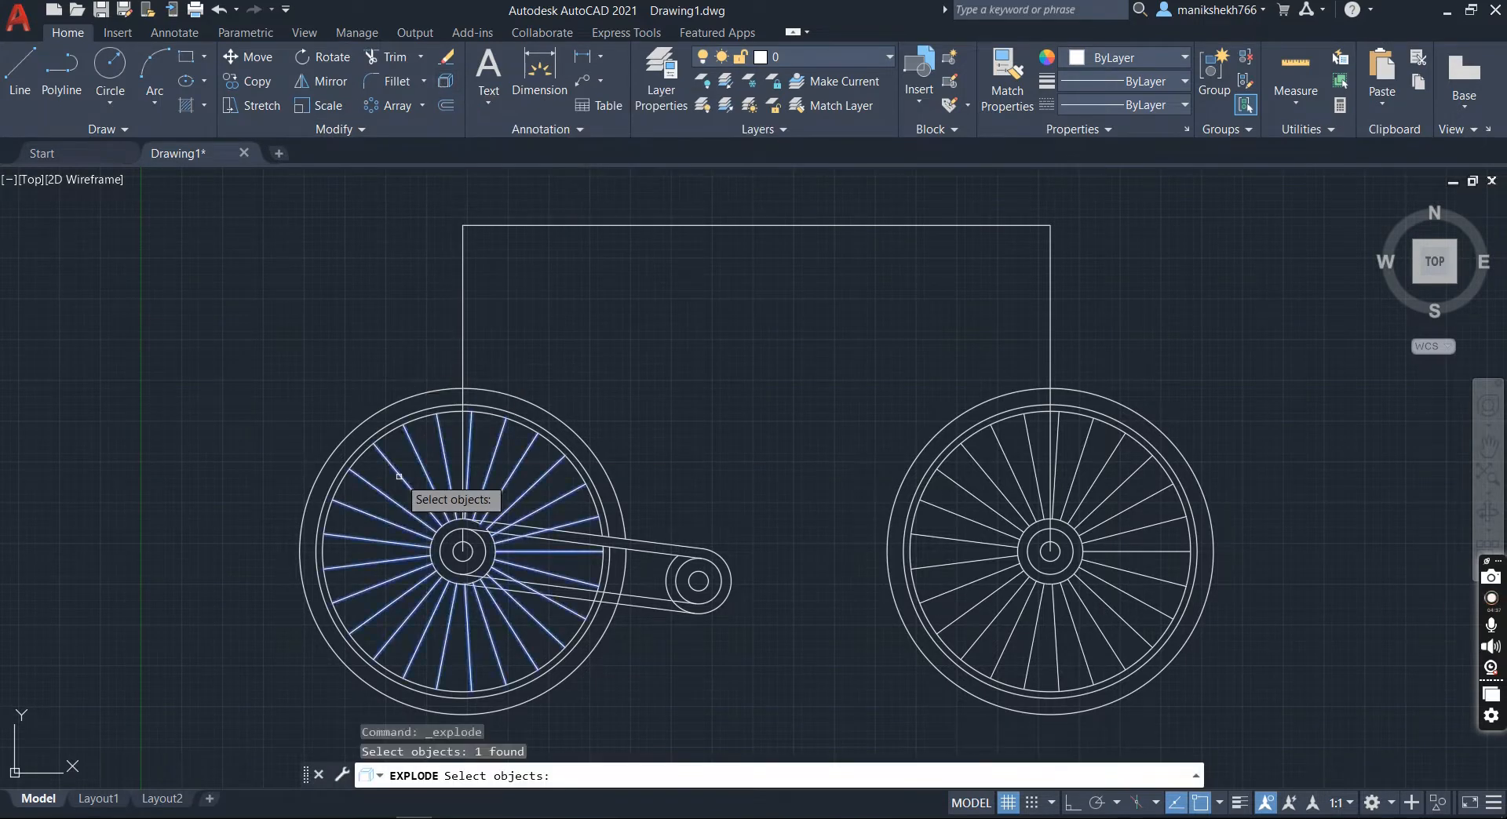
key(Return)
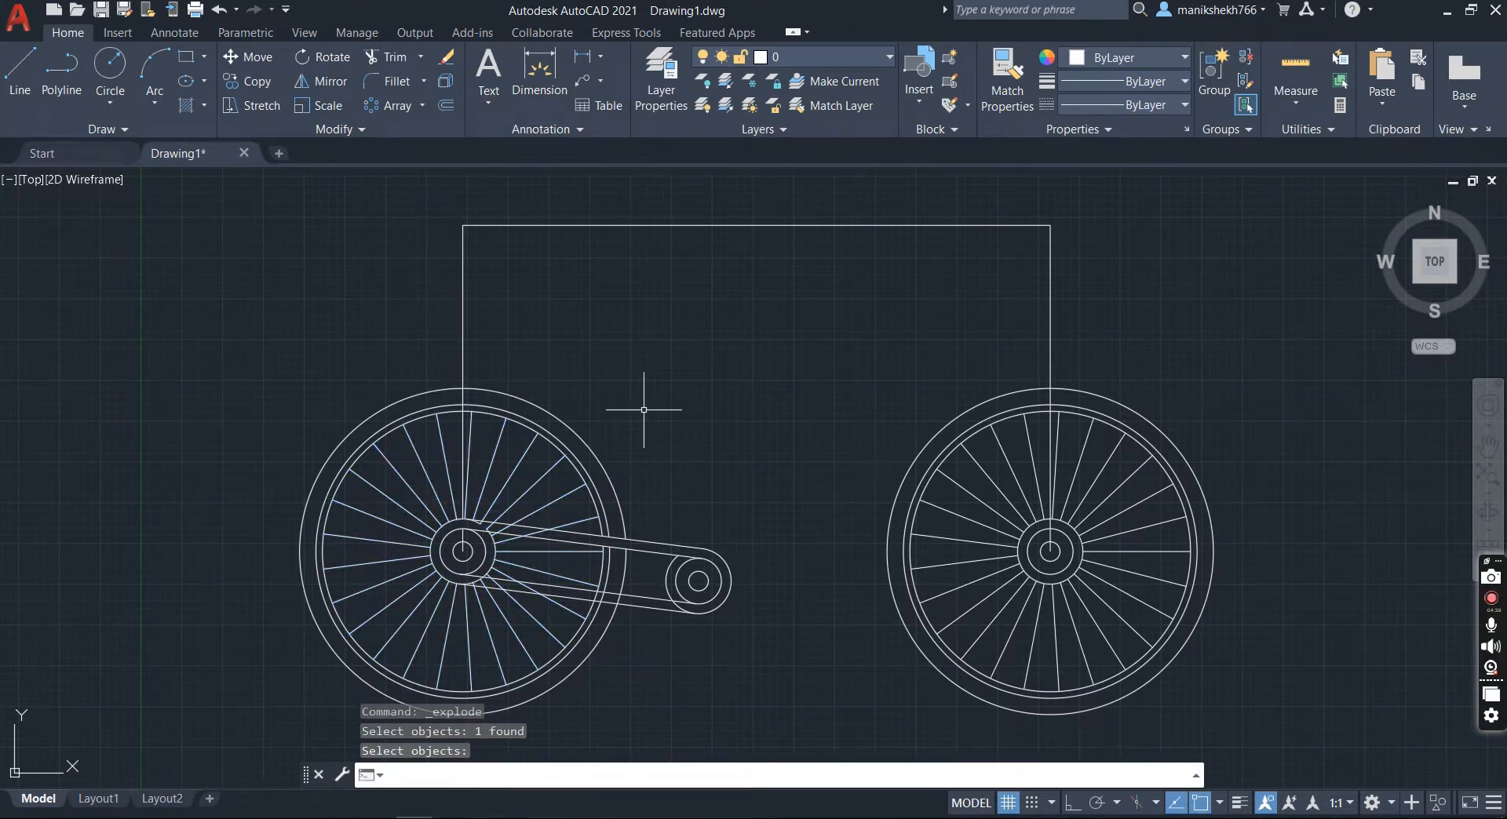
Step: Trim the left wheel's spokes between the two upper chain lines, along with the leftover hub arc
click(387, 58)
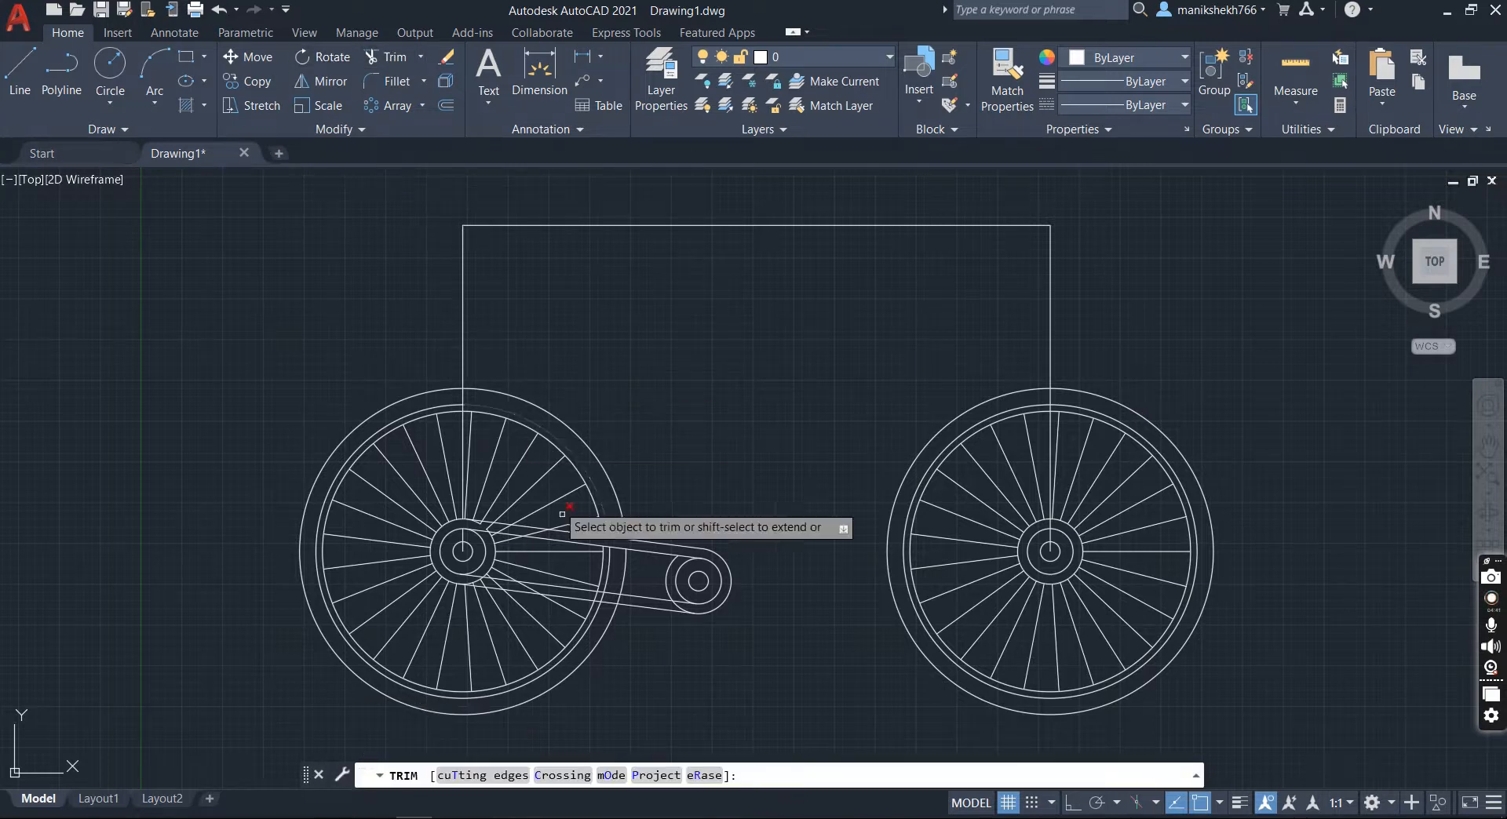
scroll(578, 545, up, 4)
mouse_move(308, 489)
mouse_down()
mouse_move(565, 525)
mouse_move(390, 500)
mouse_up()
scroll(366, 500, up, 4)
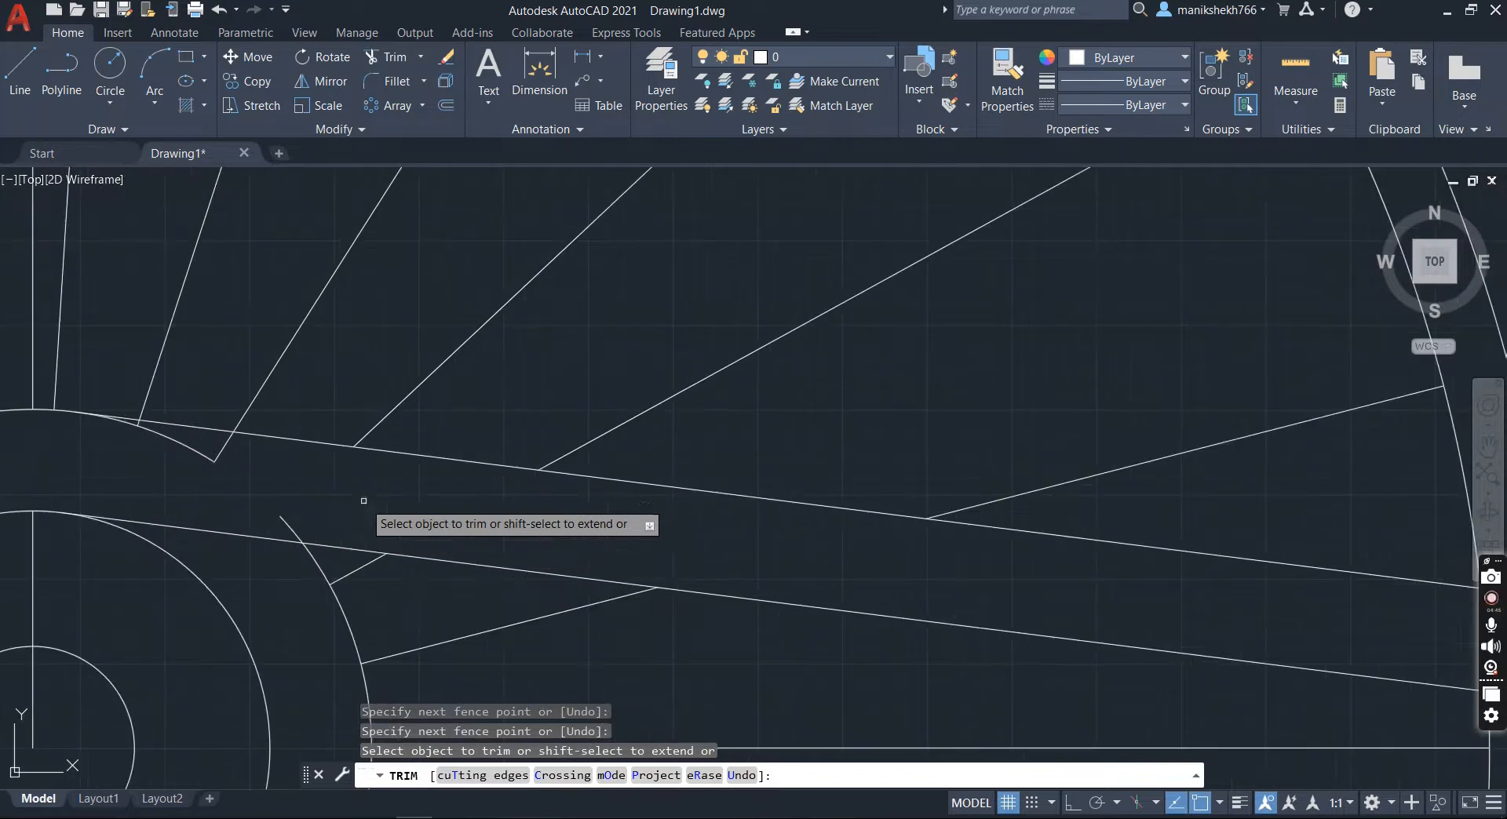
mouse_move(260, 457)
mouse_down()
mouse_move(161, 446)
mouse_move(195, 407)
mouse_move(78, 399)
mouse_up()
scroll(131, 432, up, 3)
scroll(78, 399, down, 3)
scroll(77, 400, down, 6)
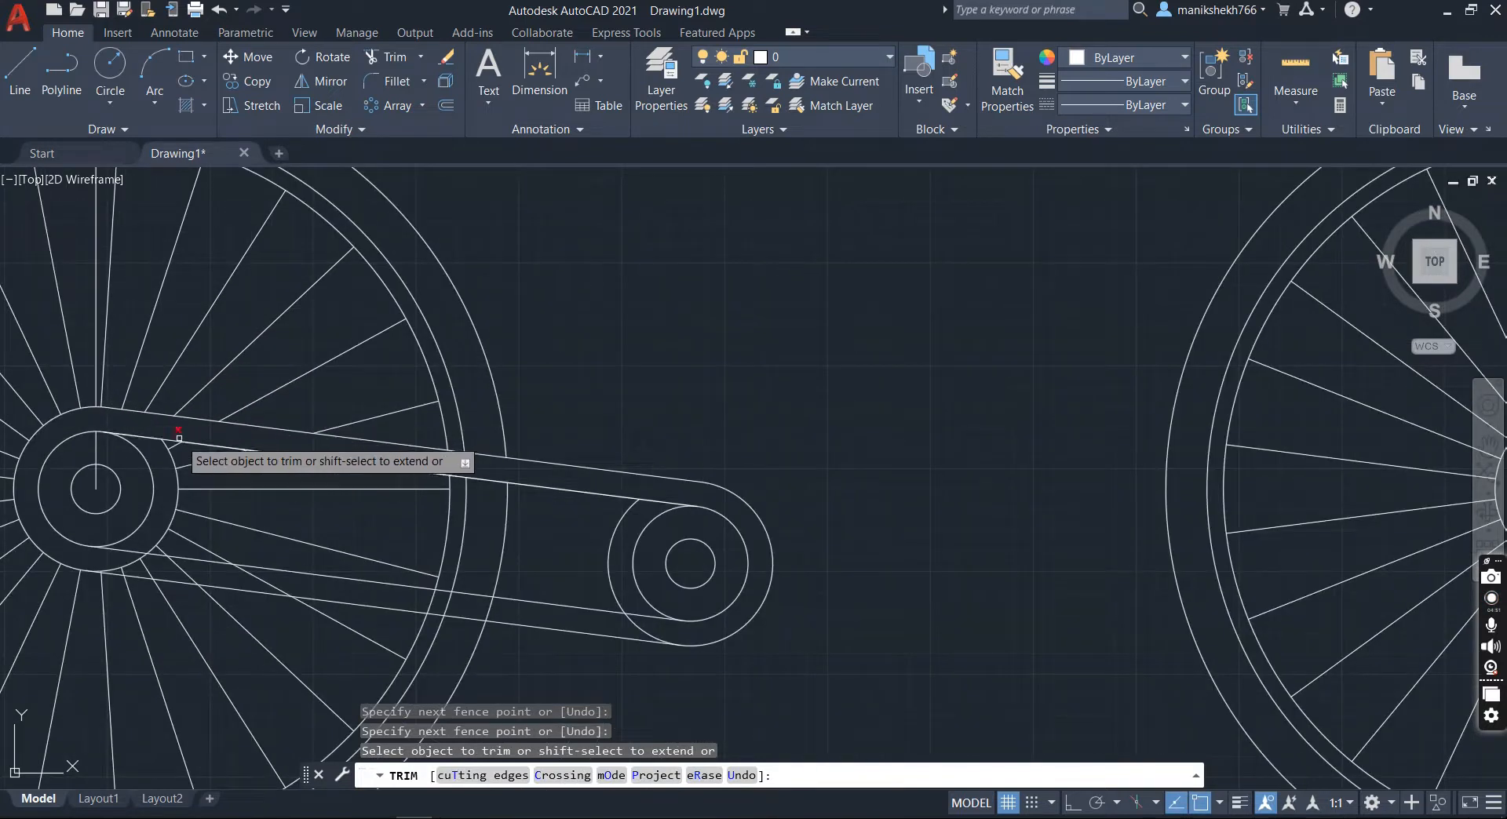
Step: Trim the ends of the inner upper chain line inside the left hub's outer circle and the crank's outer circle
click(154, 437)
click(652, 501)
scroll(350, 548, down, 2)
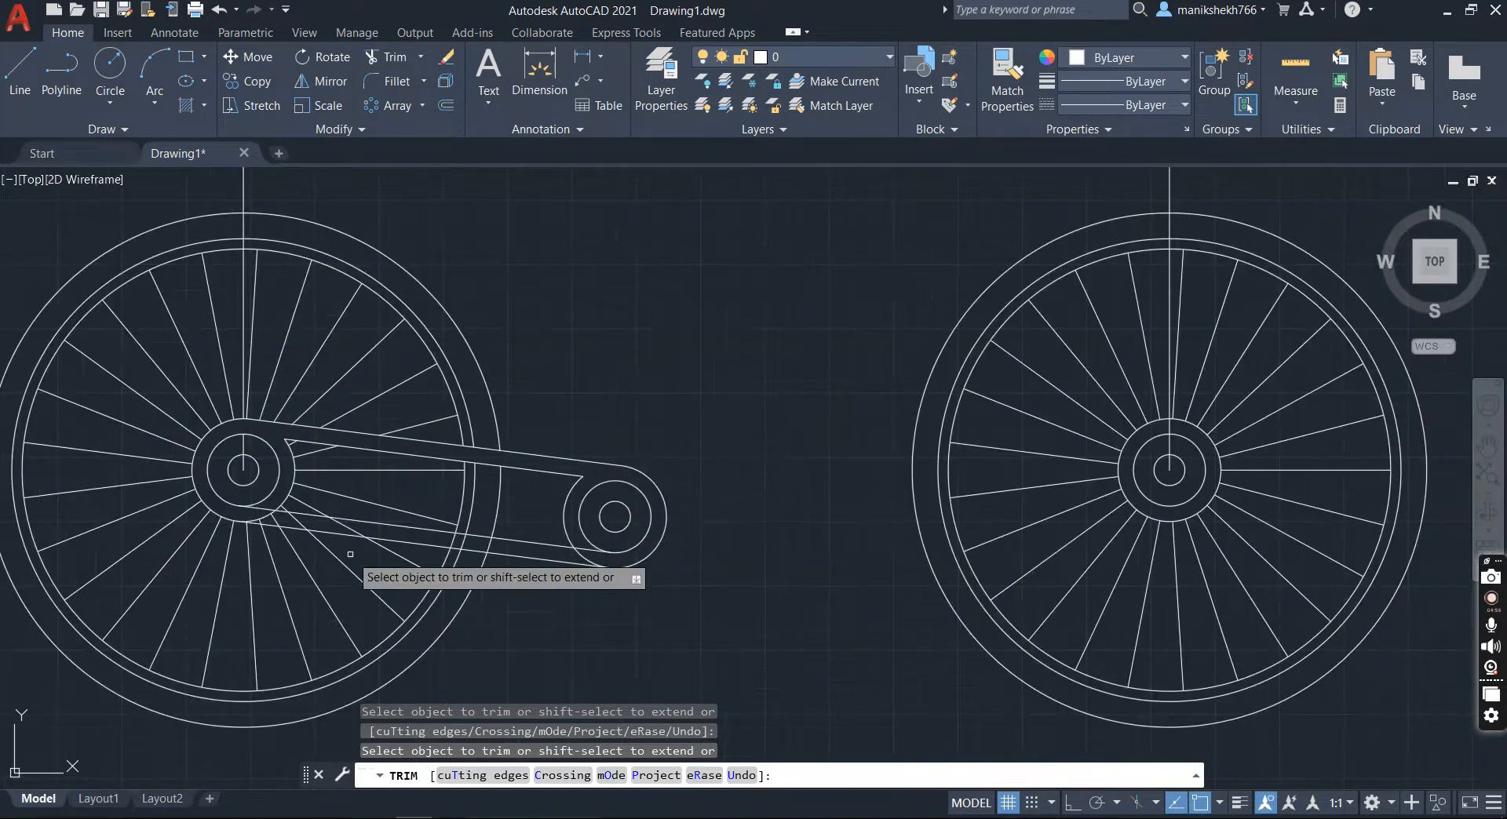
Step: Trim the left wheel's rims, spokes and hub circle and the crank's outer circle between the two lower chain lines
scroll(215, 515, up, 2)
drag(173, 492, 735, 558)
scroll(267, 549, up, 4)
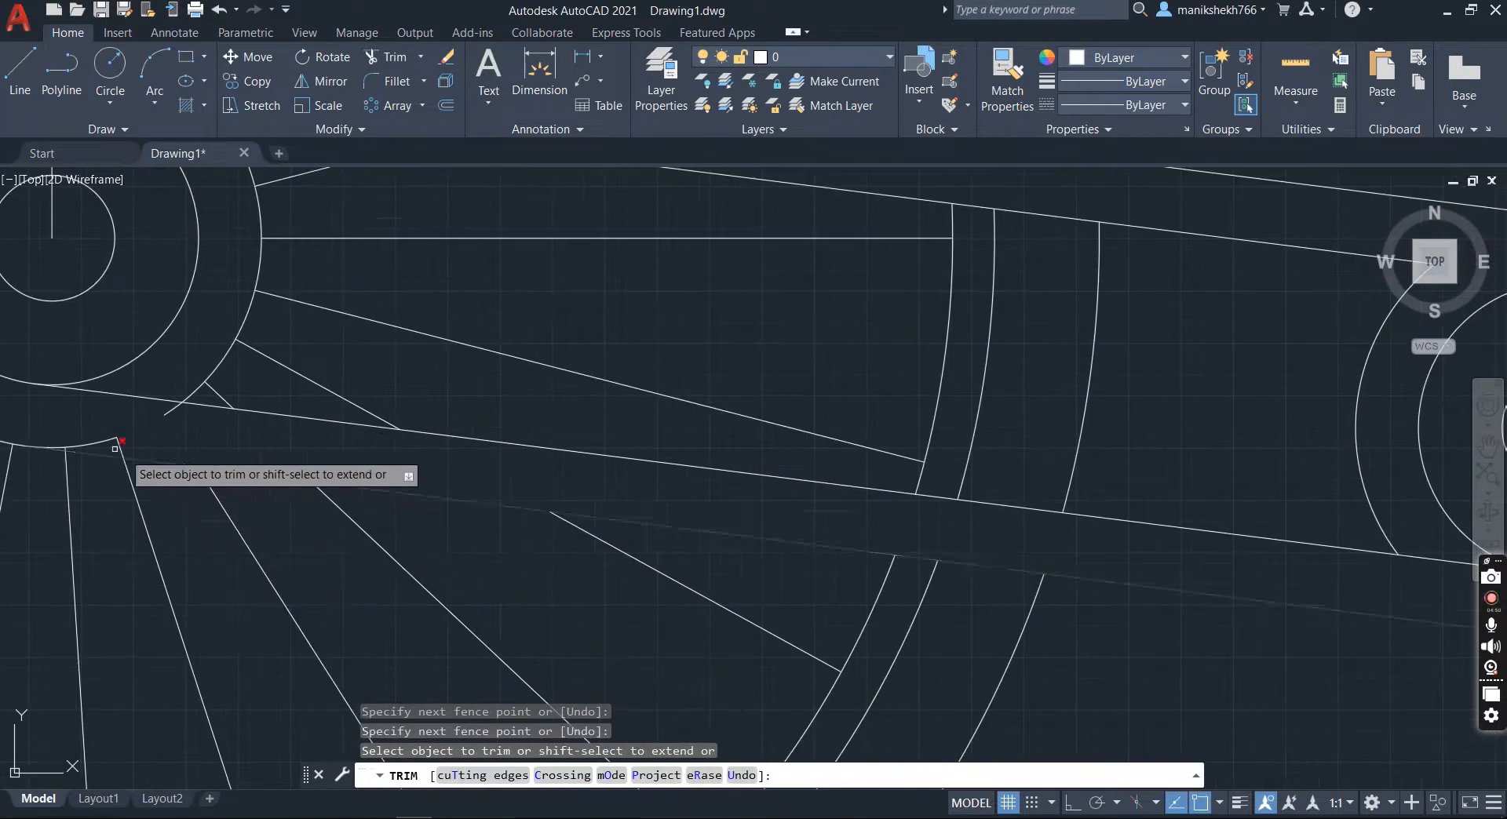
drag(75, 438, 172, 454)
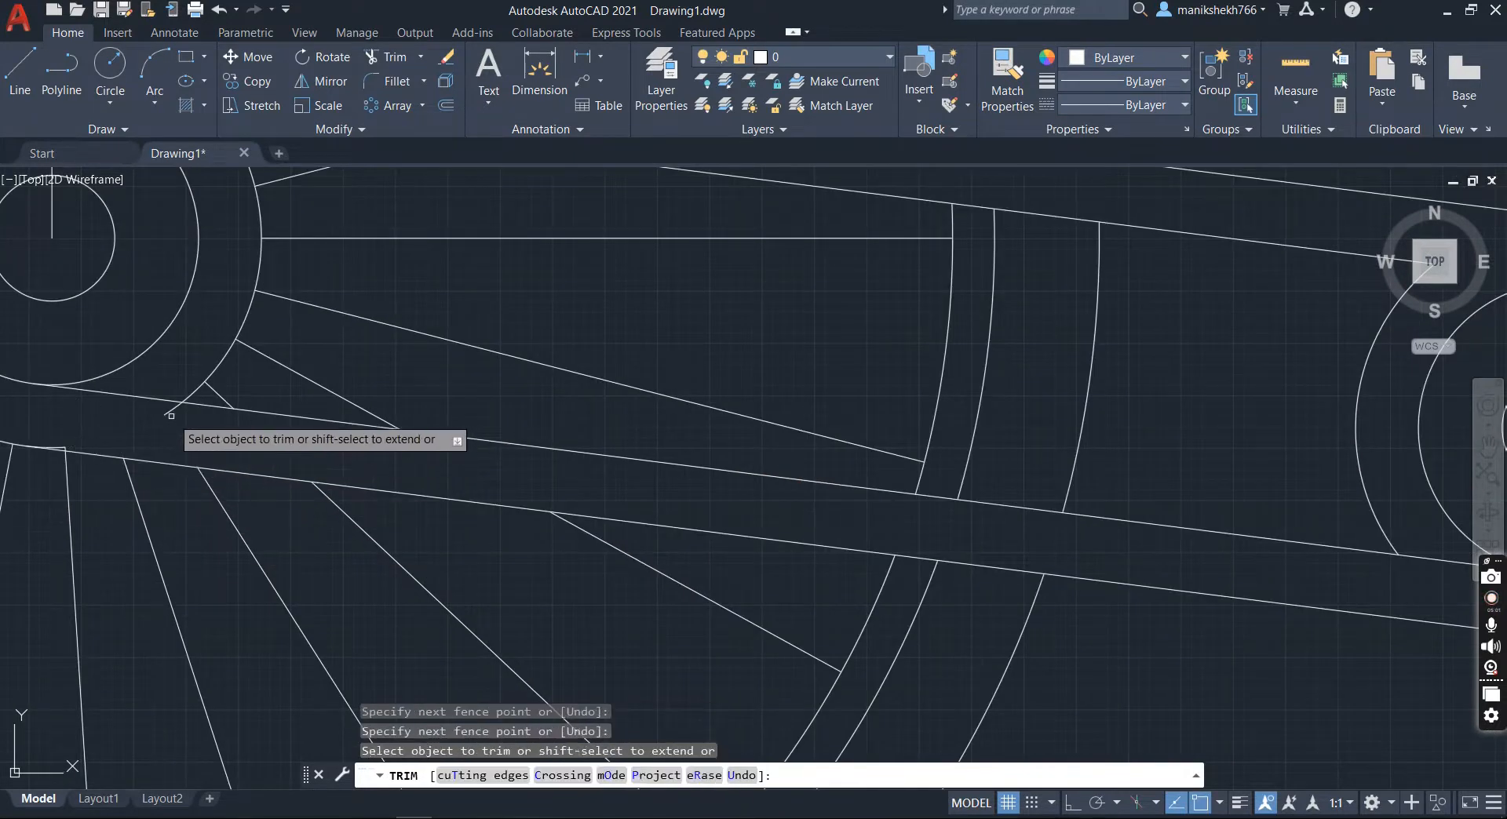
click(168, 413)
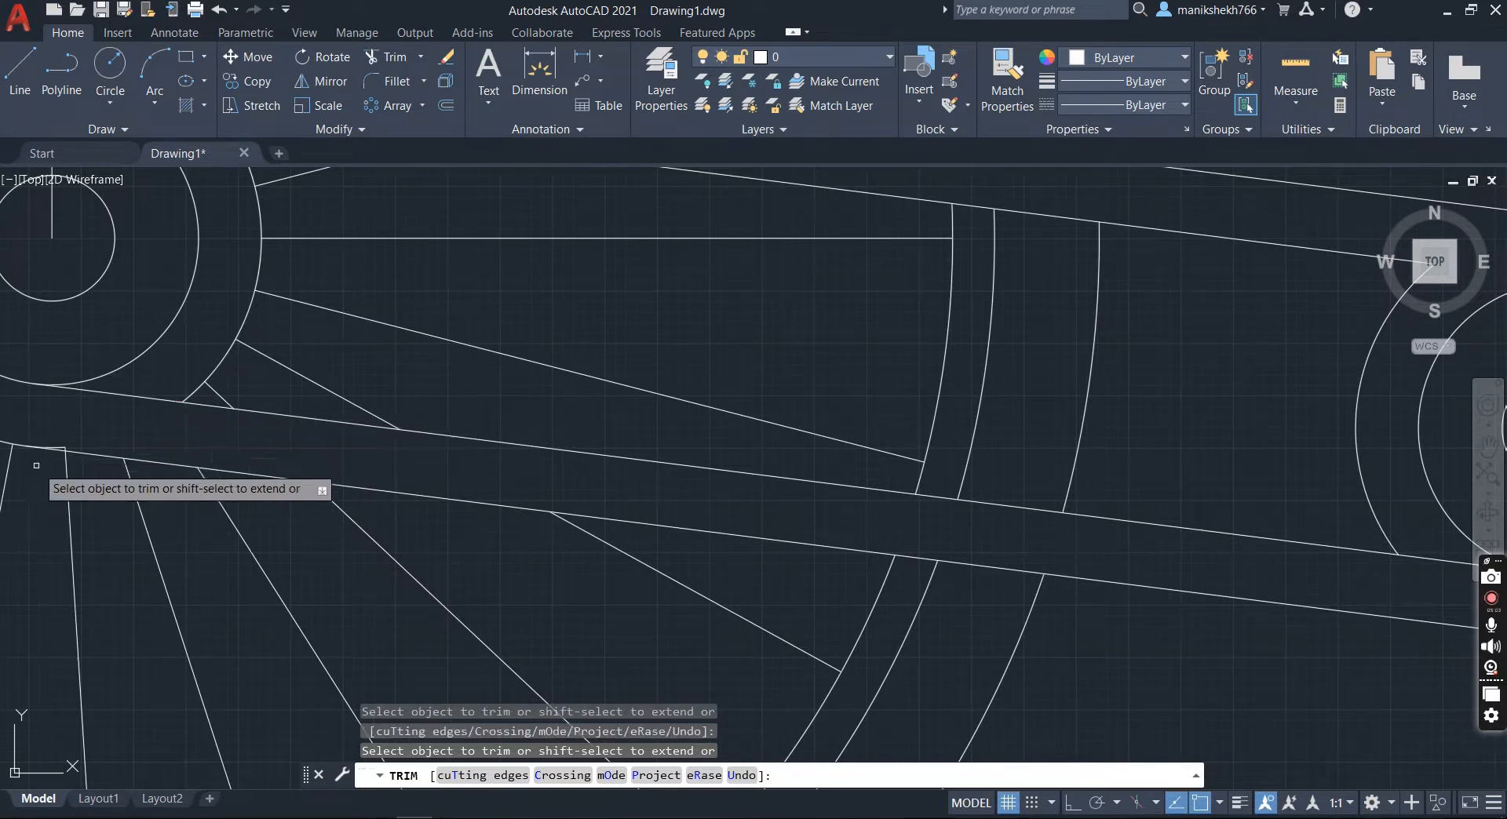
Step: Trim the remaining stray segment where the outer lower chain line meets the left hub and finish trimming
scroll(38, 468, up, 4)
drag(143, 336, 249, 337)
scroll(249, 338, down, 5)
scroll(222, 408, down, 3)
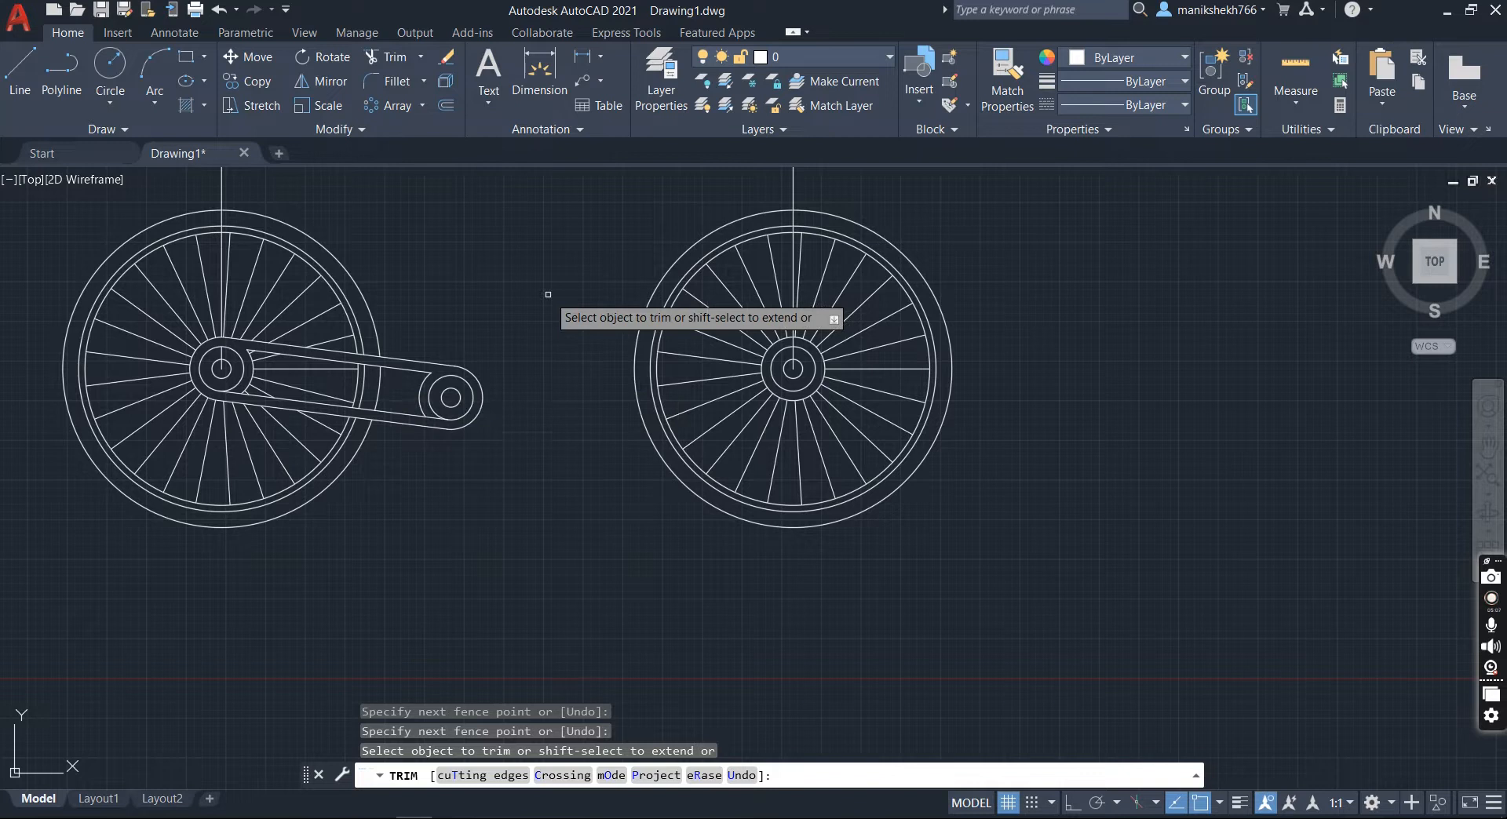
key(Return)
scroll(509, 379, down, 2)
scroll(508, 379, down, 2)
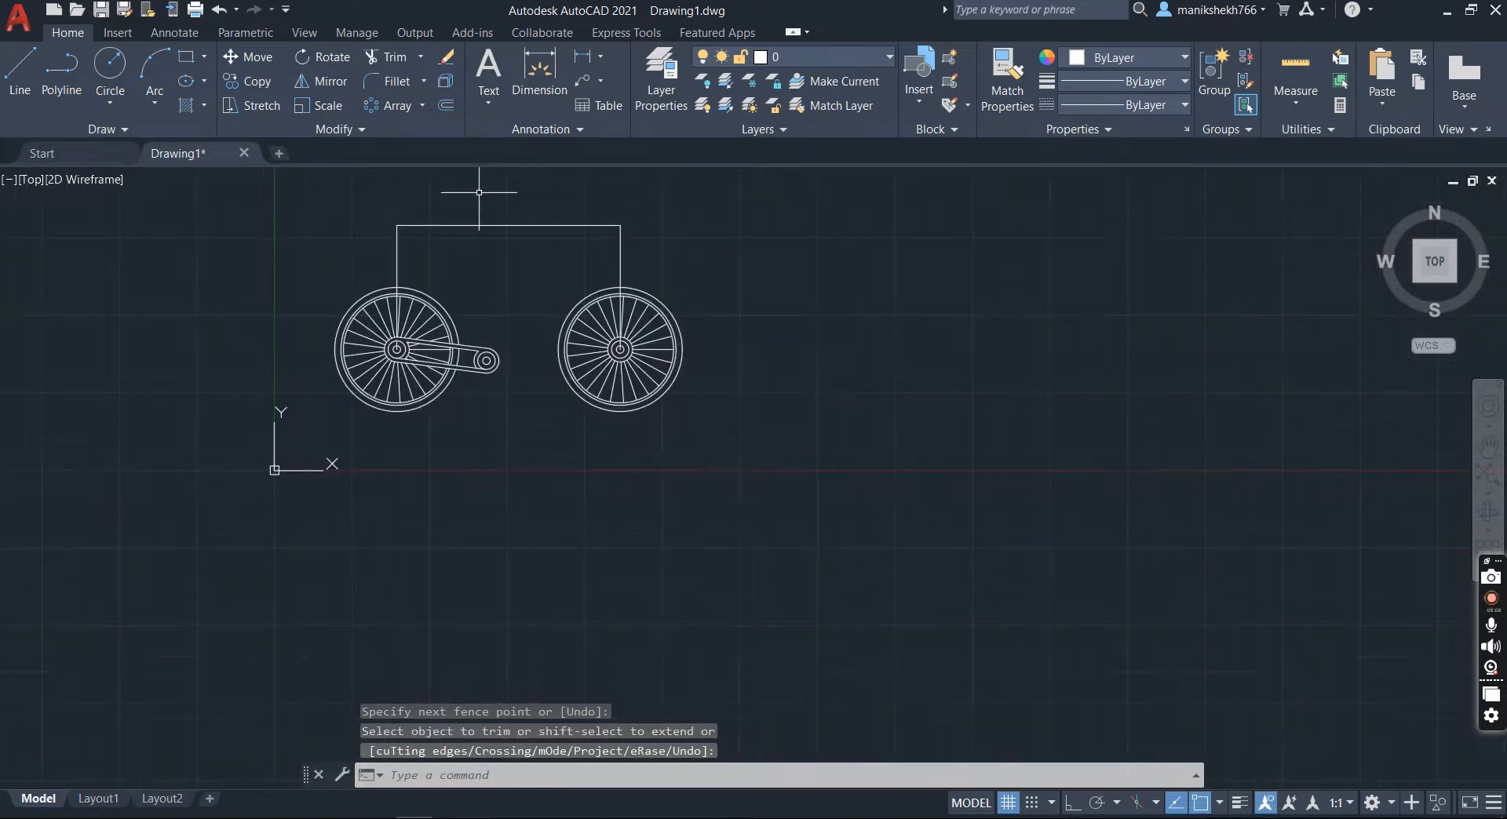
Step: Draw a slanted seat-tube line from the crank's outer circle up and leftward past the upper construction line
scroll(407, 182, up, 2)
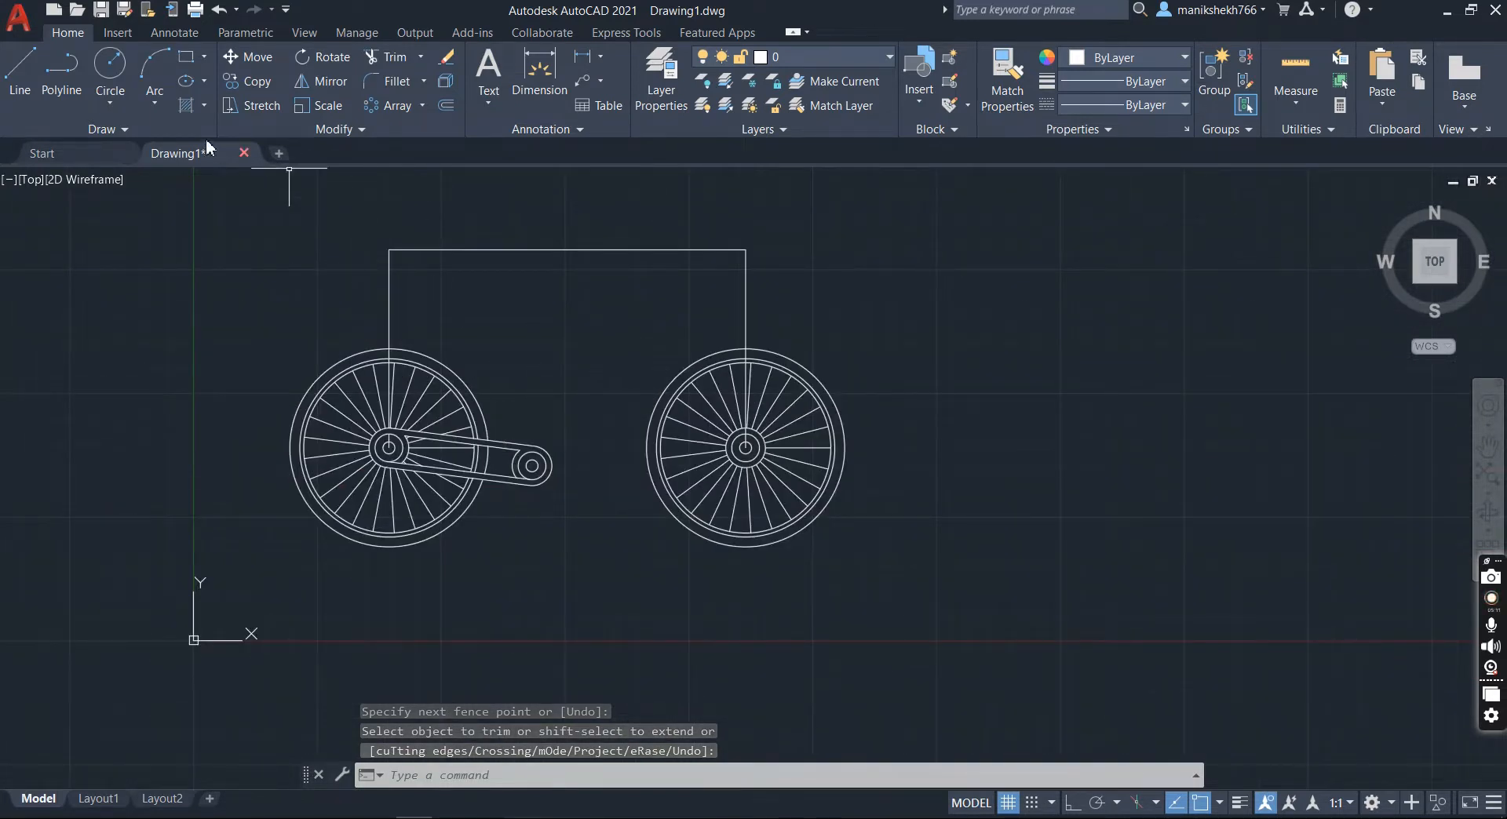
click(29, 69)
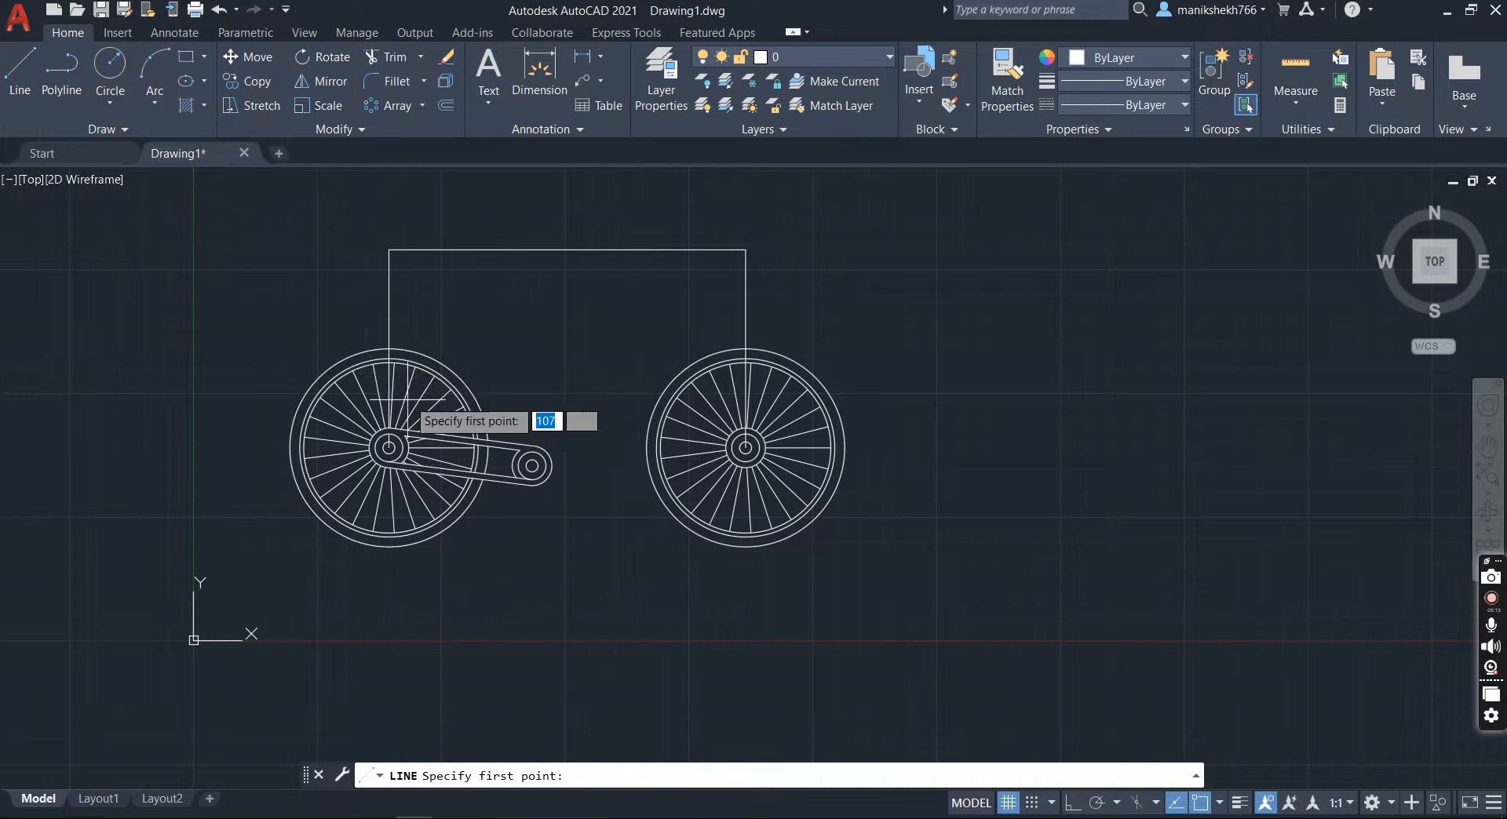
click(534, 445)
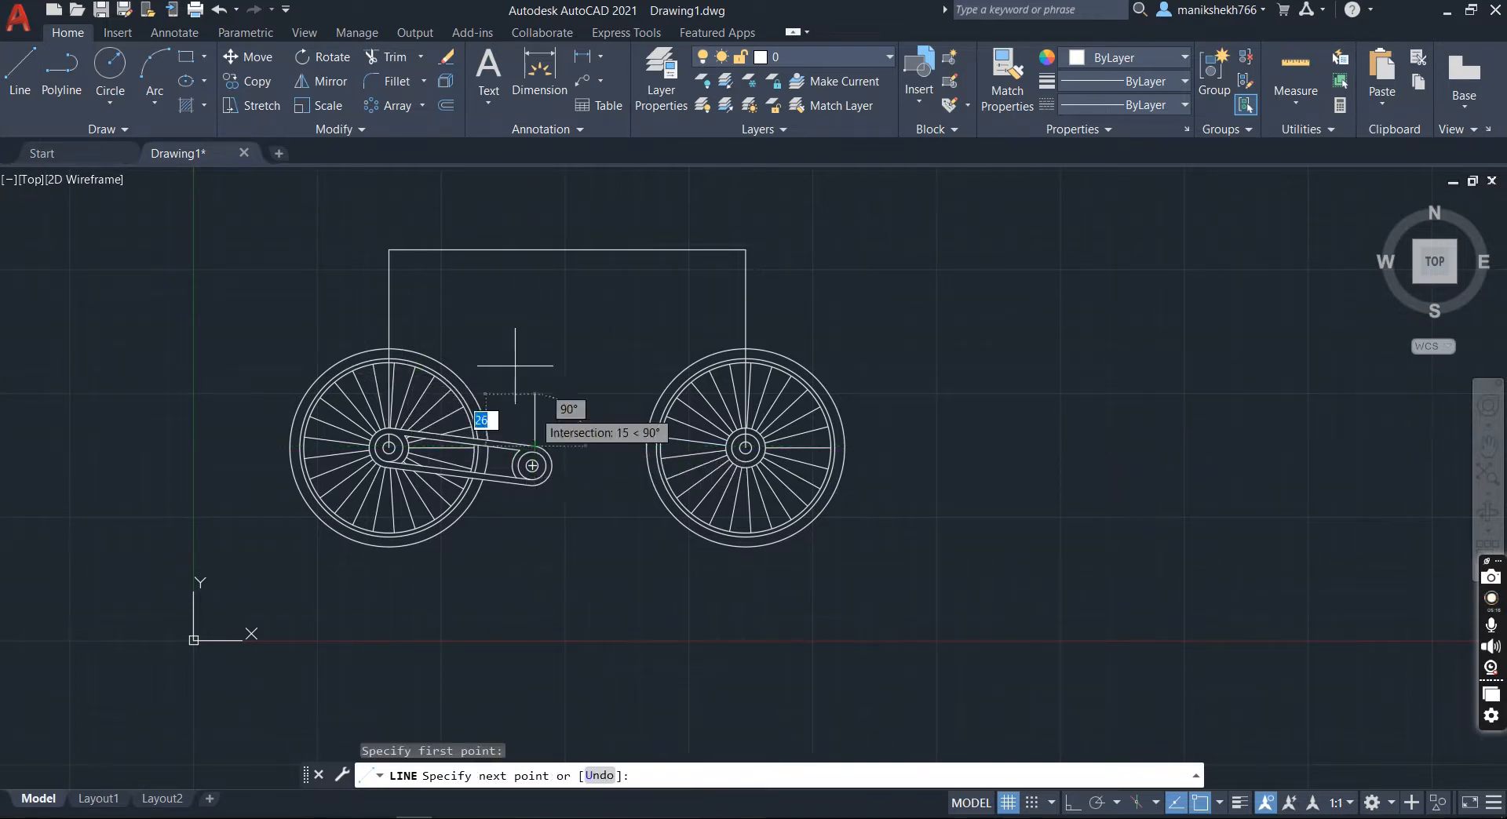
click(469, 199)
key(Return)
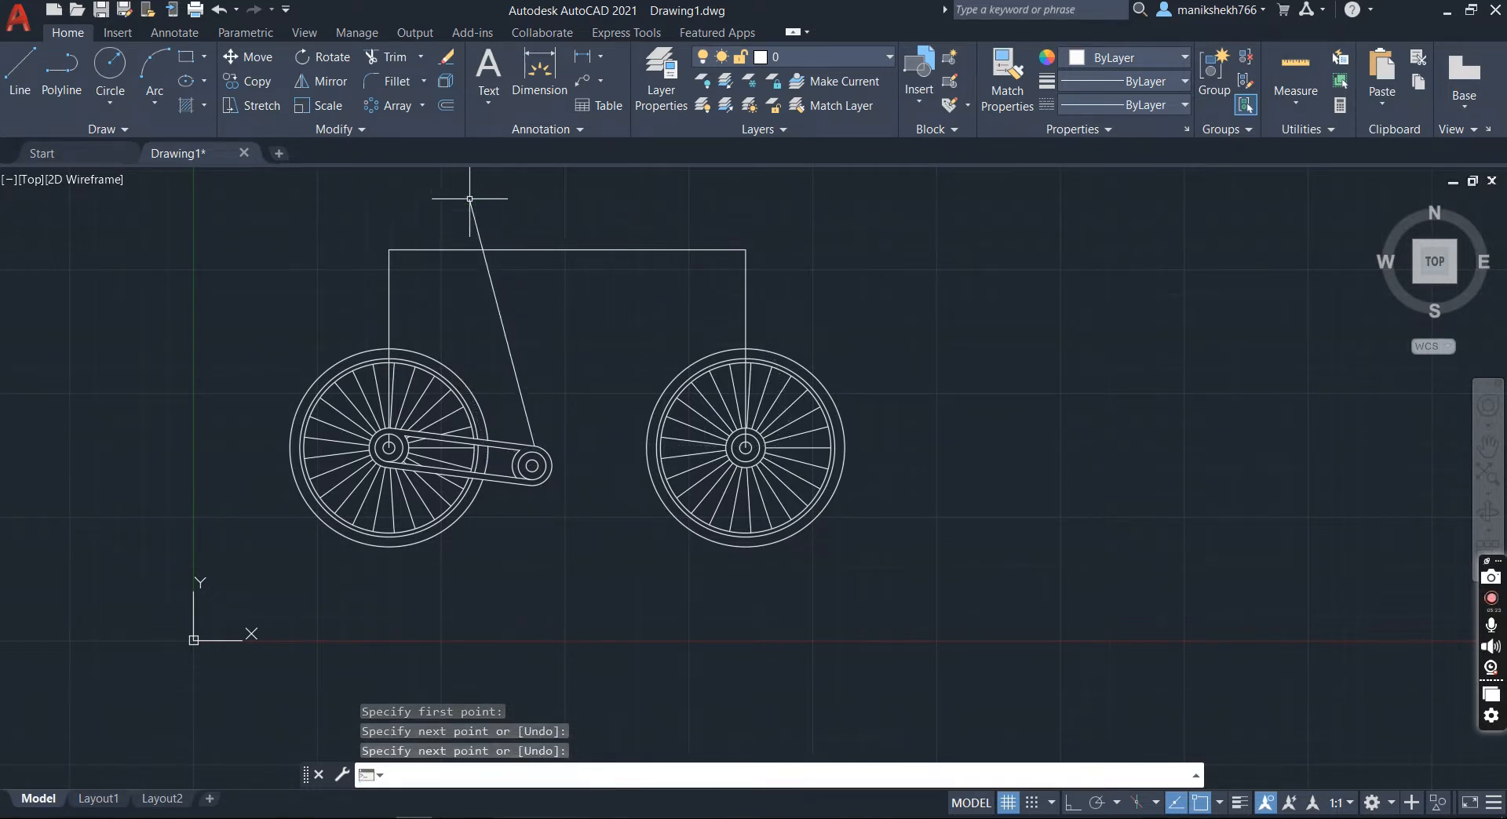
Step: Offset the seat-tube line 3 units toward the left wheel
click(446, 105)
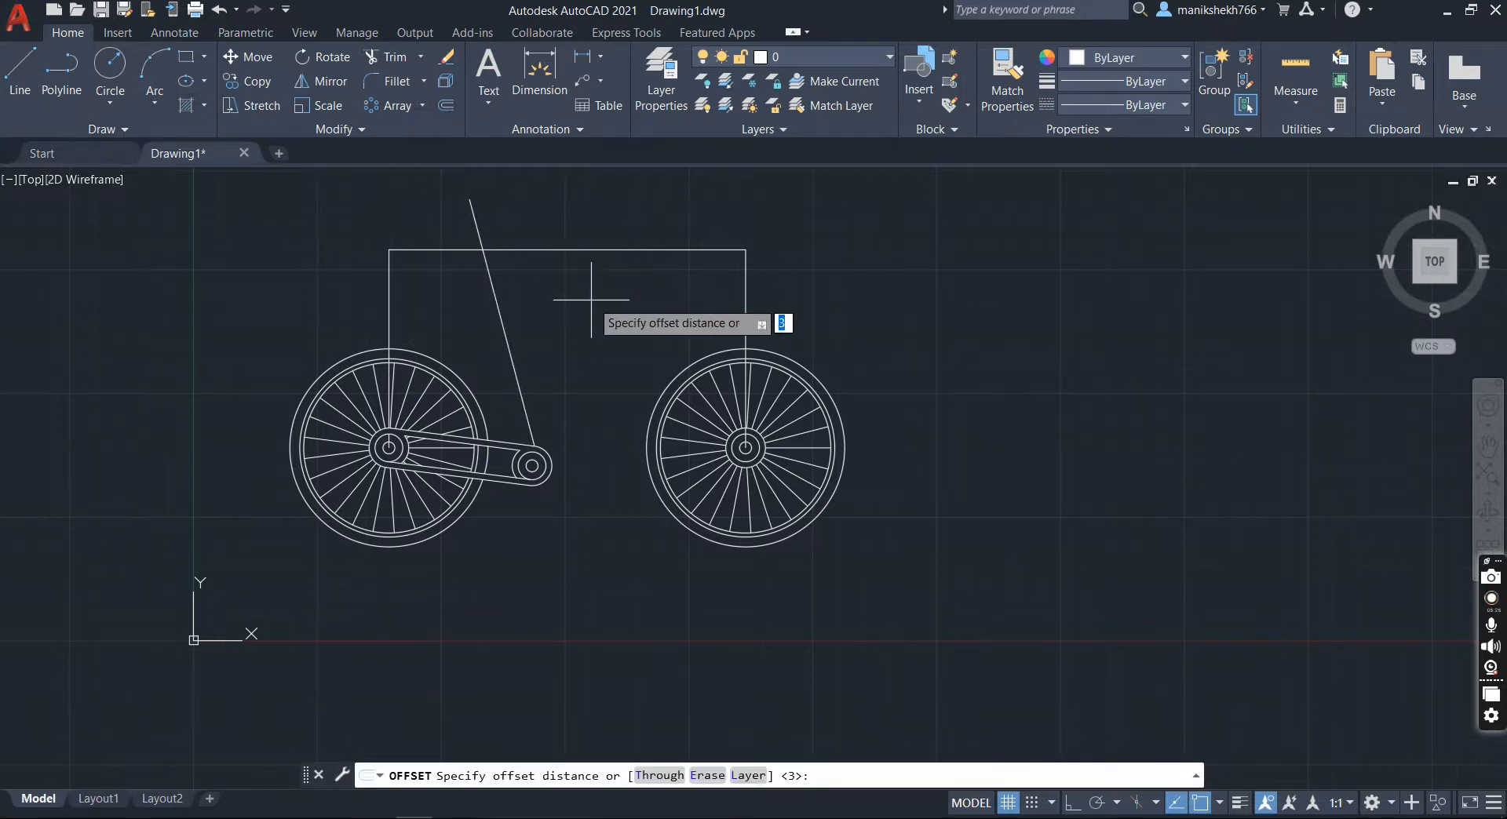
key(Return)
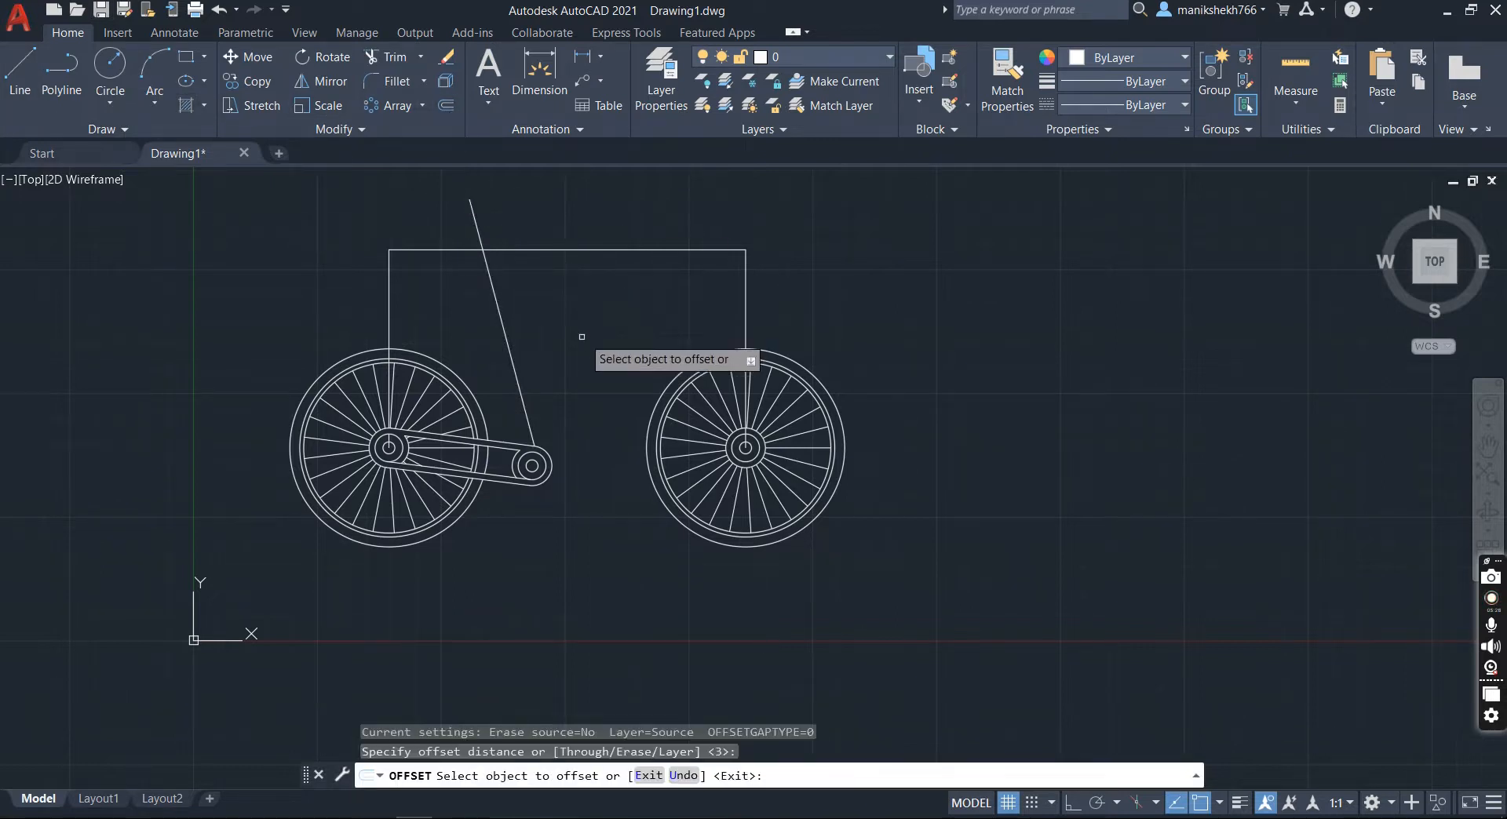
click(507, 370)
click(514, 369)
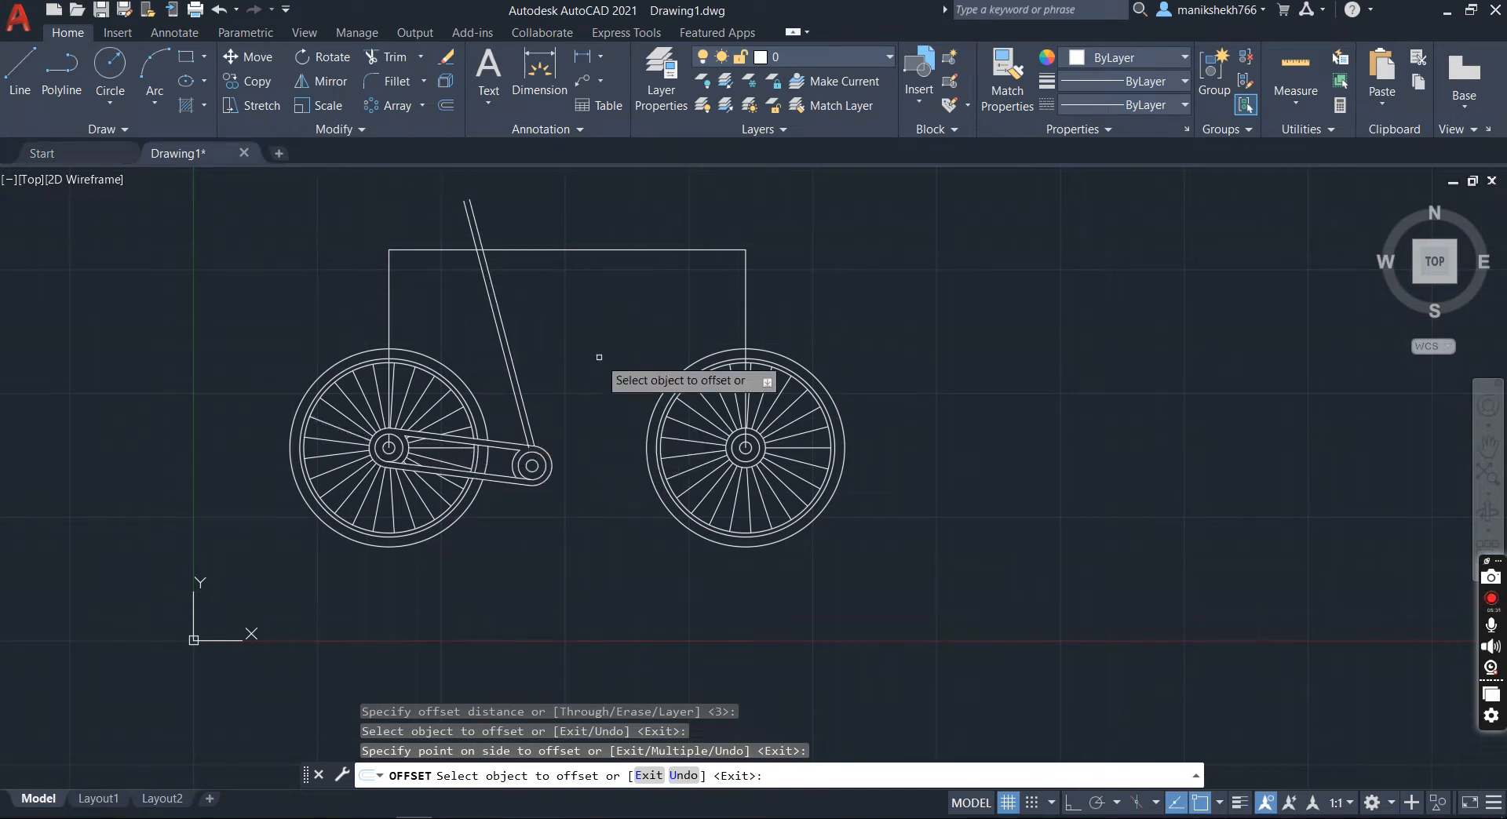
key(Return)
Step: Draw a slanted line tangent to the left hub's innermost circle, running up and rightward across the seat-tube lines
click(11, 63)
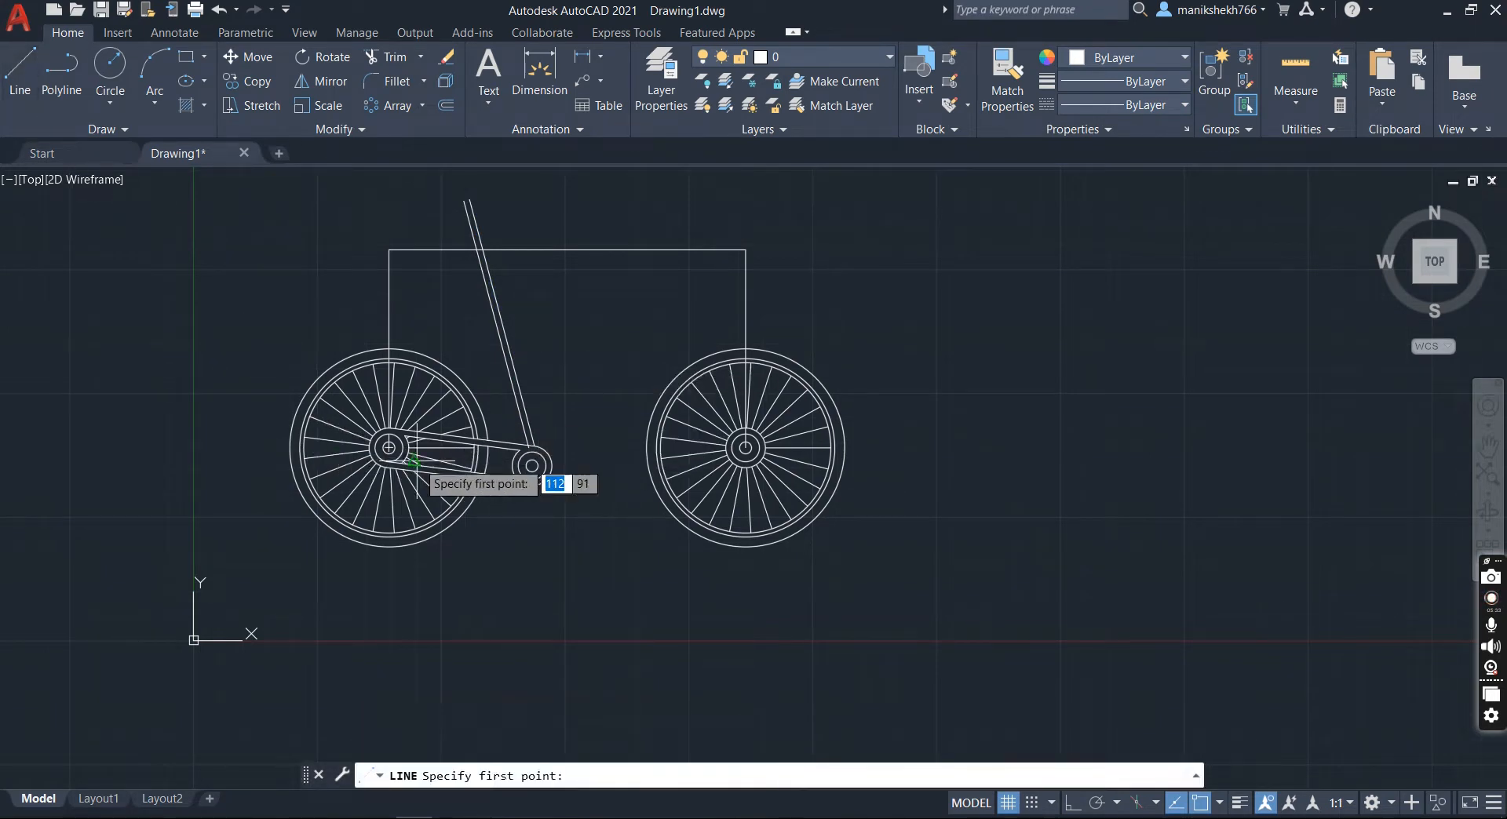
scroll(389, 447, up, 5)
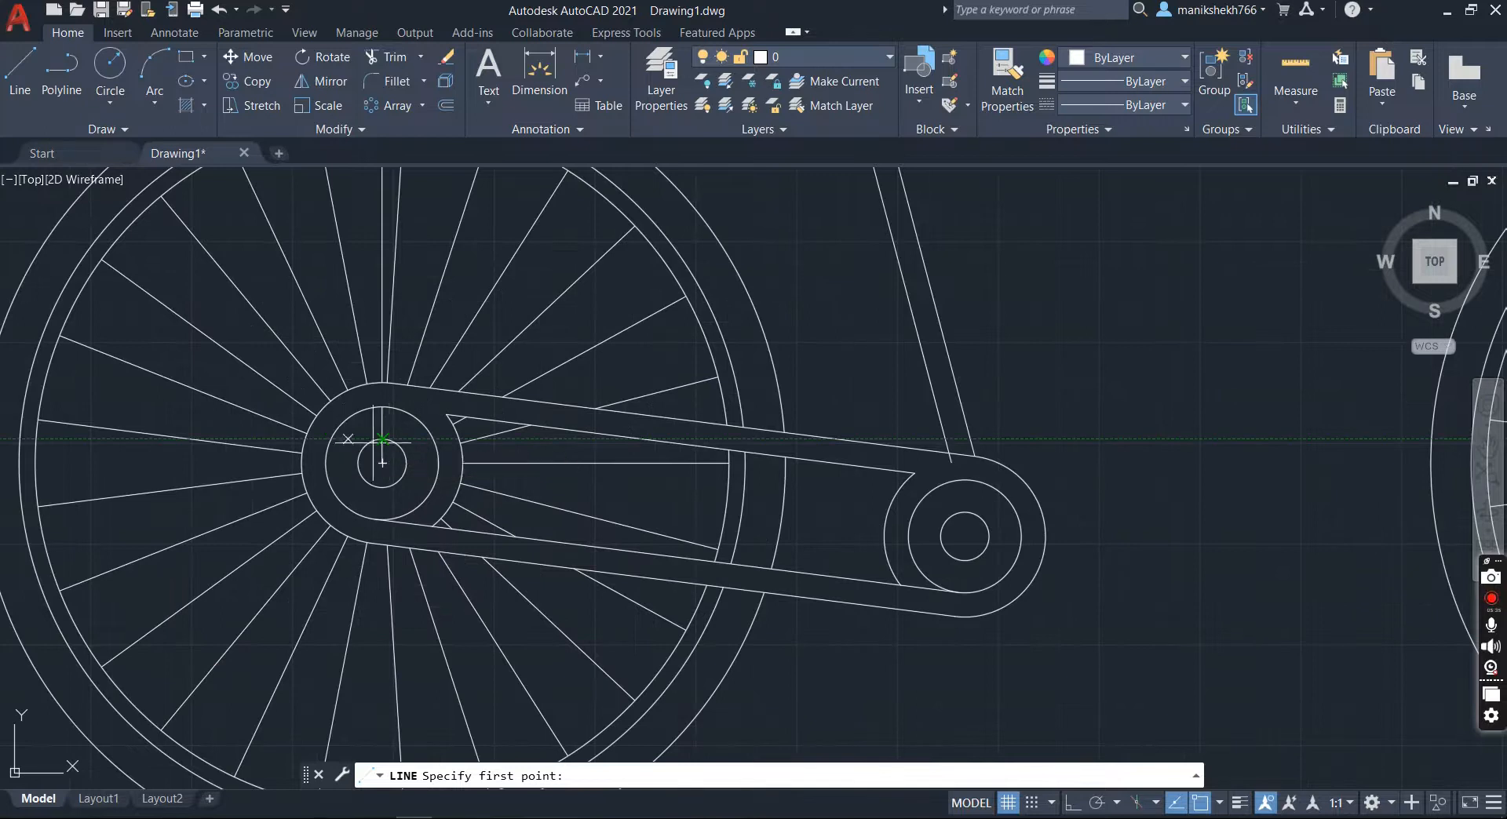
shift+right_click(23, 225)
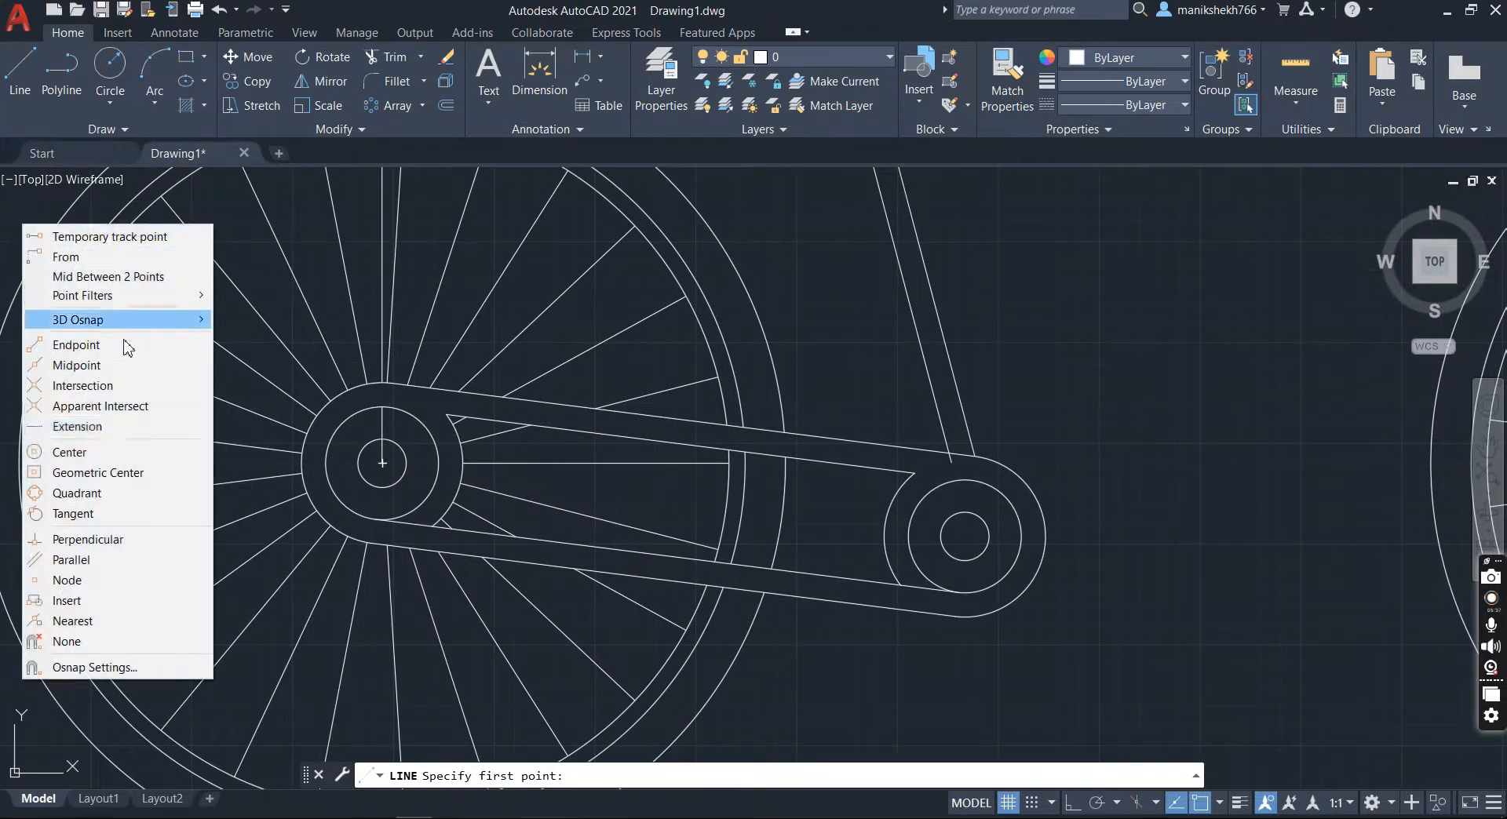
click(118, 514)
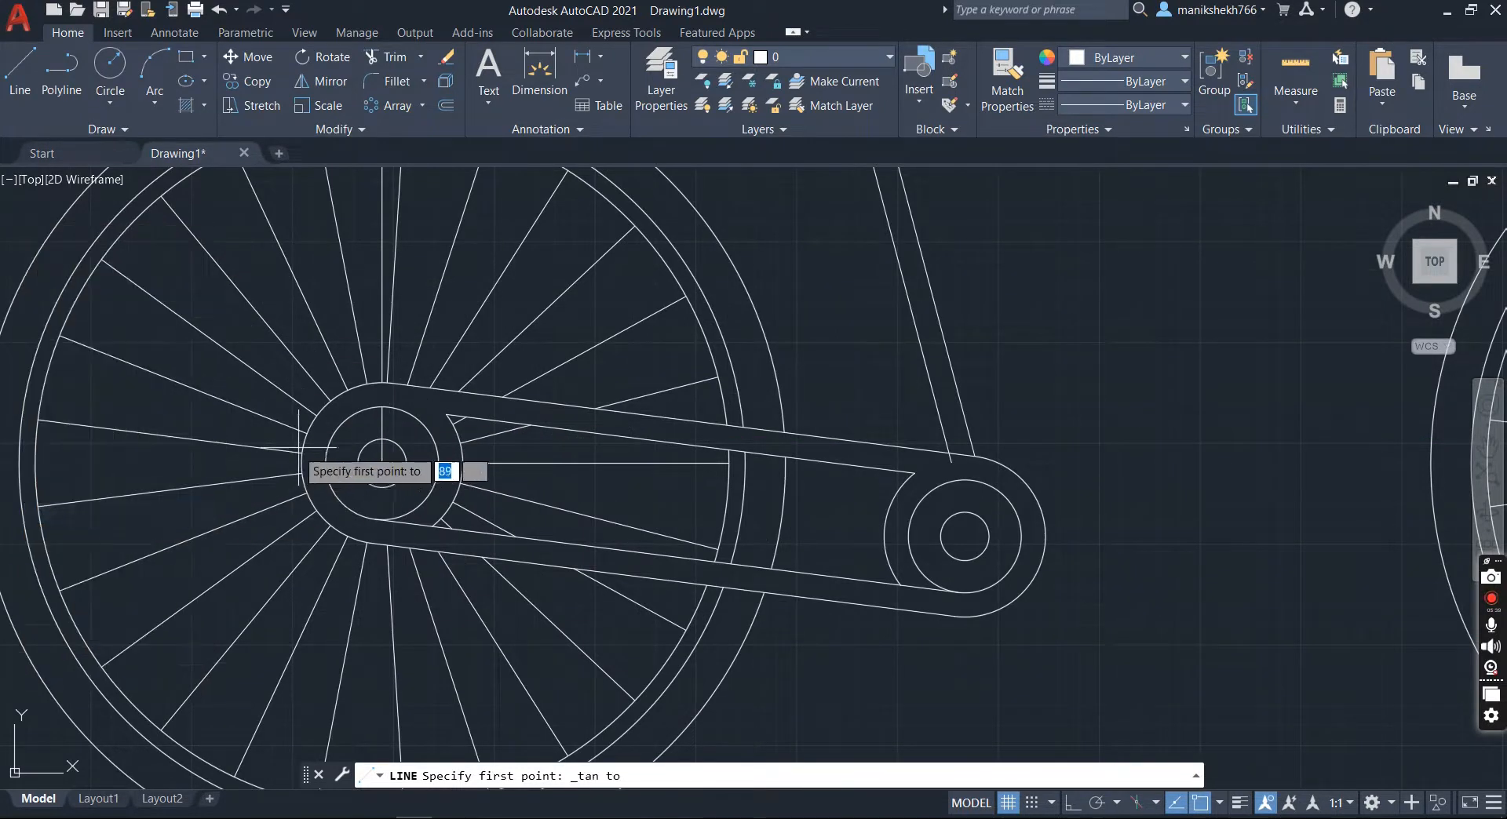
click(361, 449)
scroll(361, 449, down, 3)
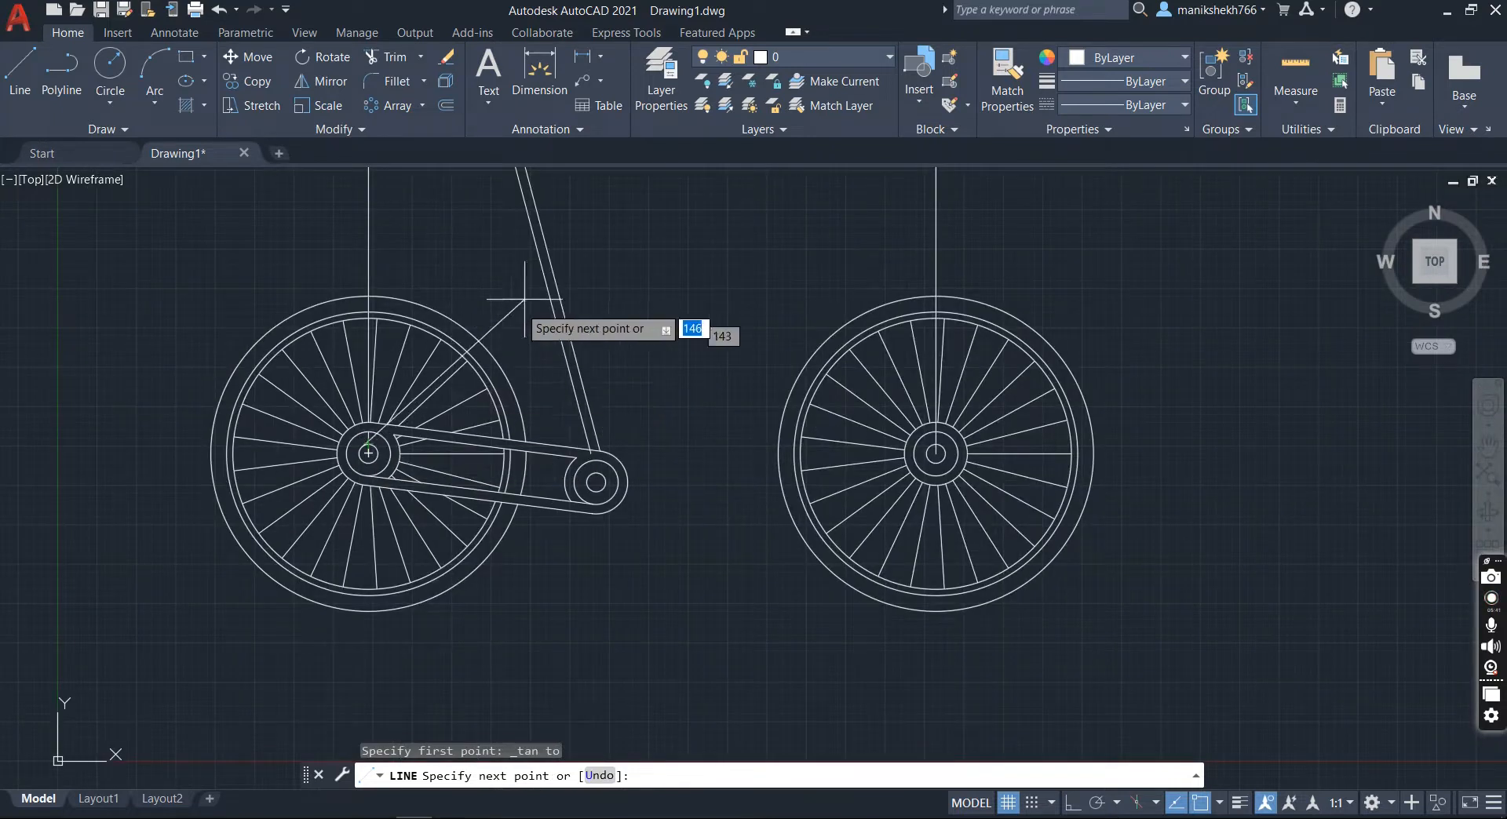
scroll(553, 247, down, 2)
scroll(549, 298, up, 2)
scroll(482, 550, down, 4)
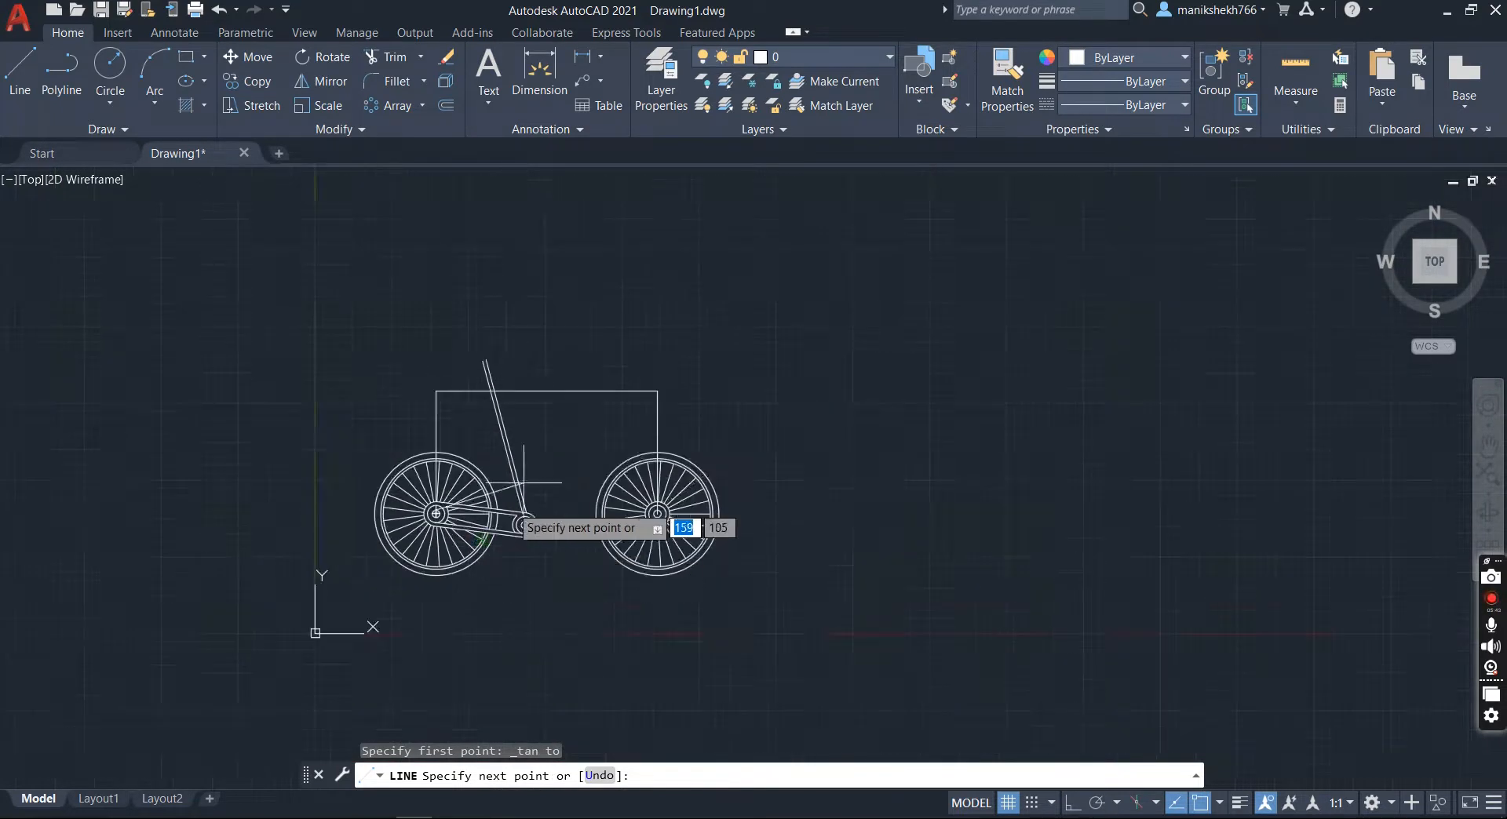
scroll(541, 407, up, 4)
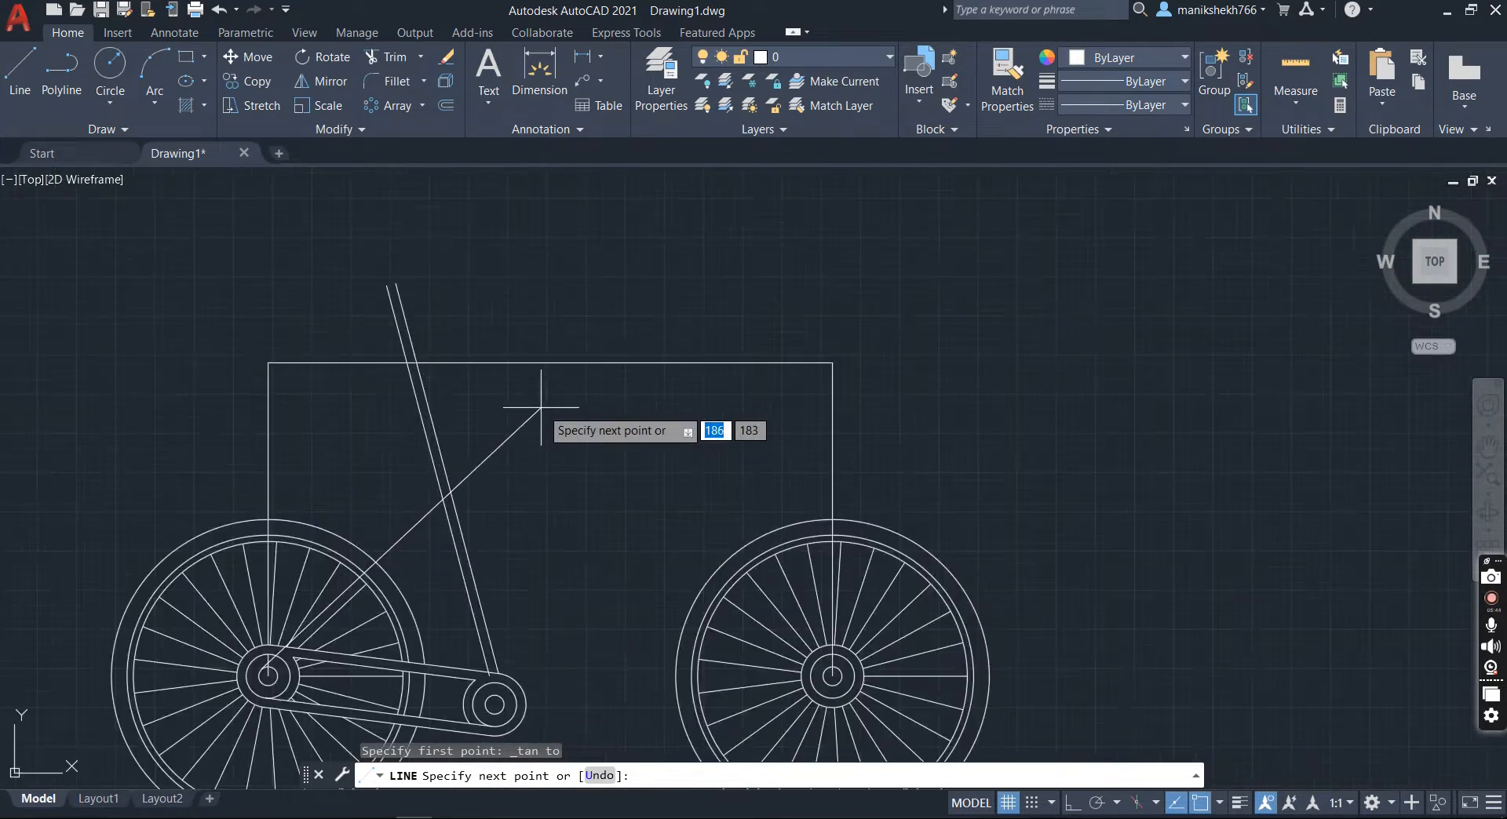
click(500, 387)
key(Return)
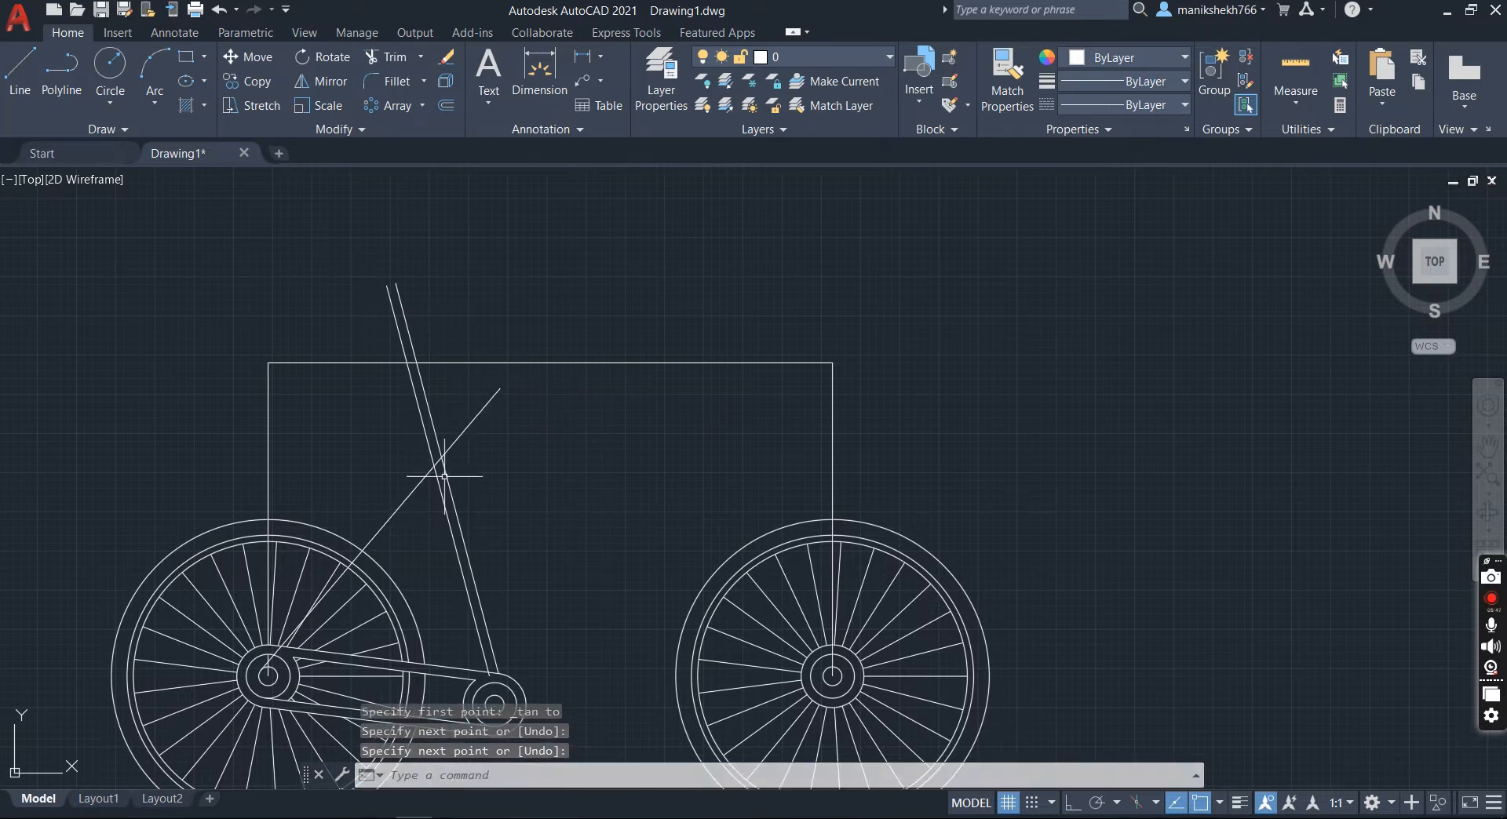
Step: Offset the slanted line from the left hub by 3 units to its lower right, and offset that copy by the same distance
text(o)
key(Return)
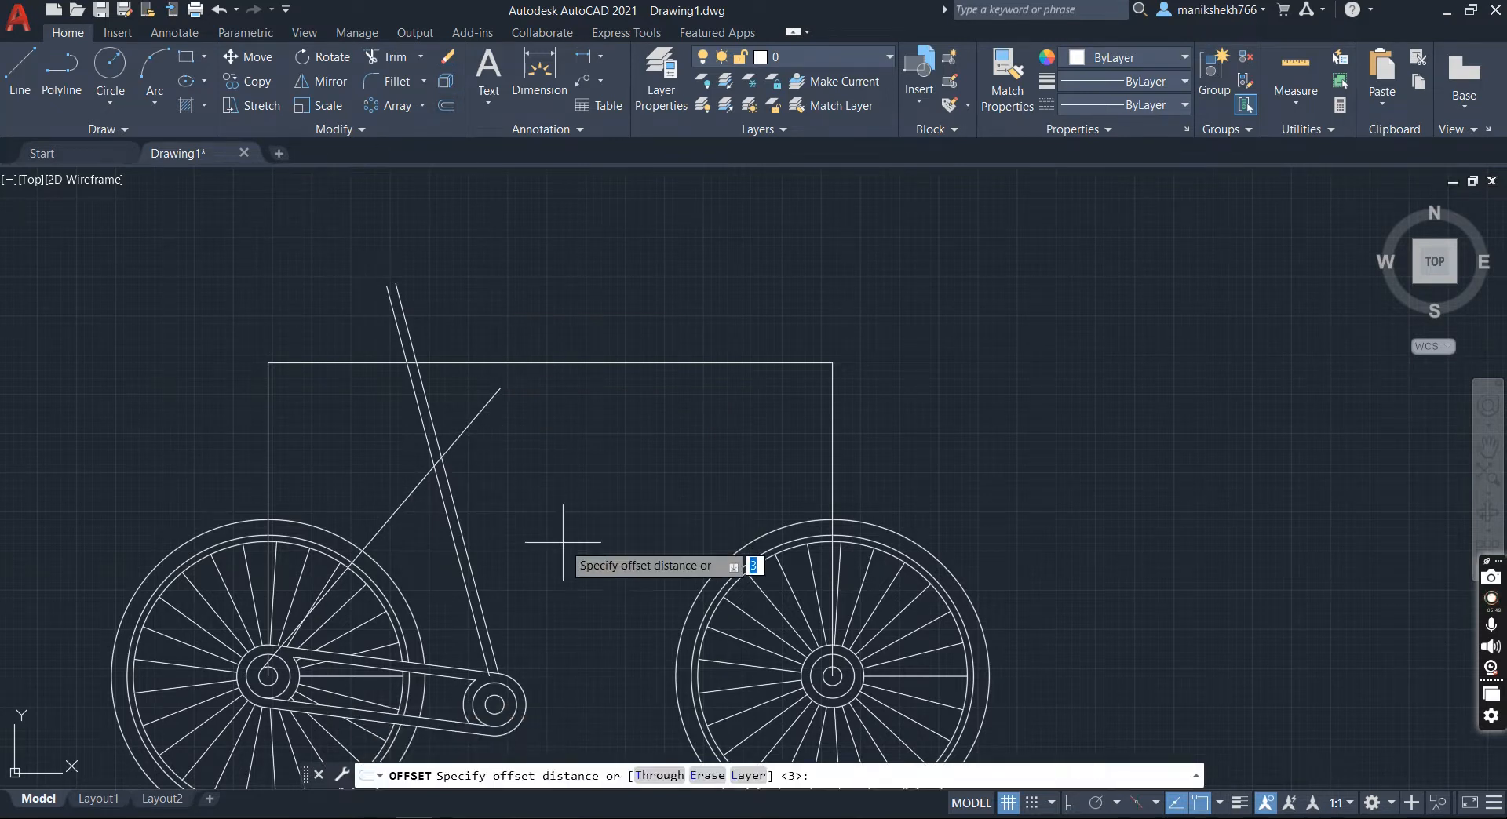
key(Return)
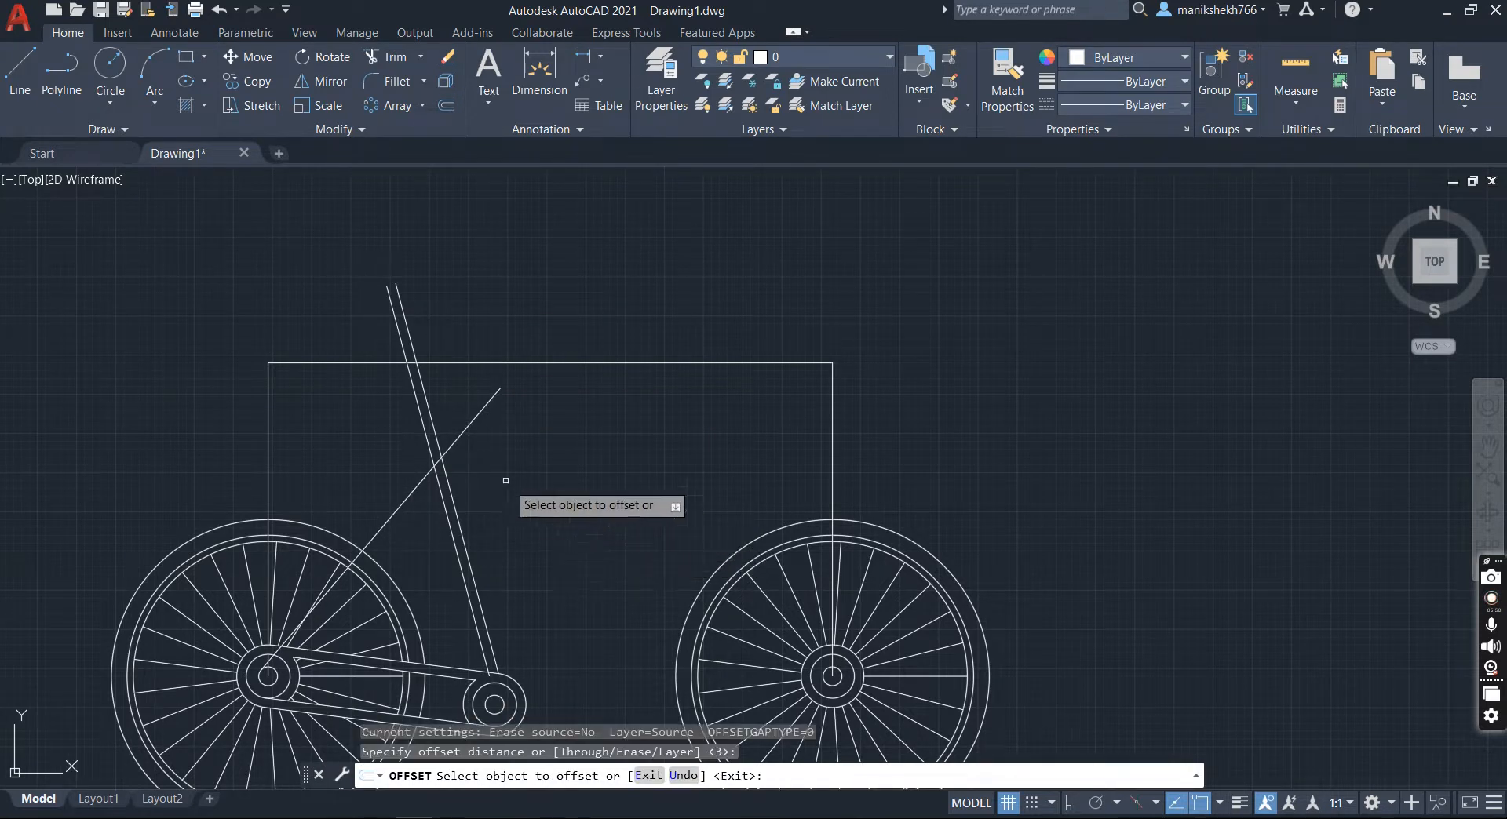
click(461, 436)
click(486, 472)
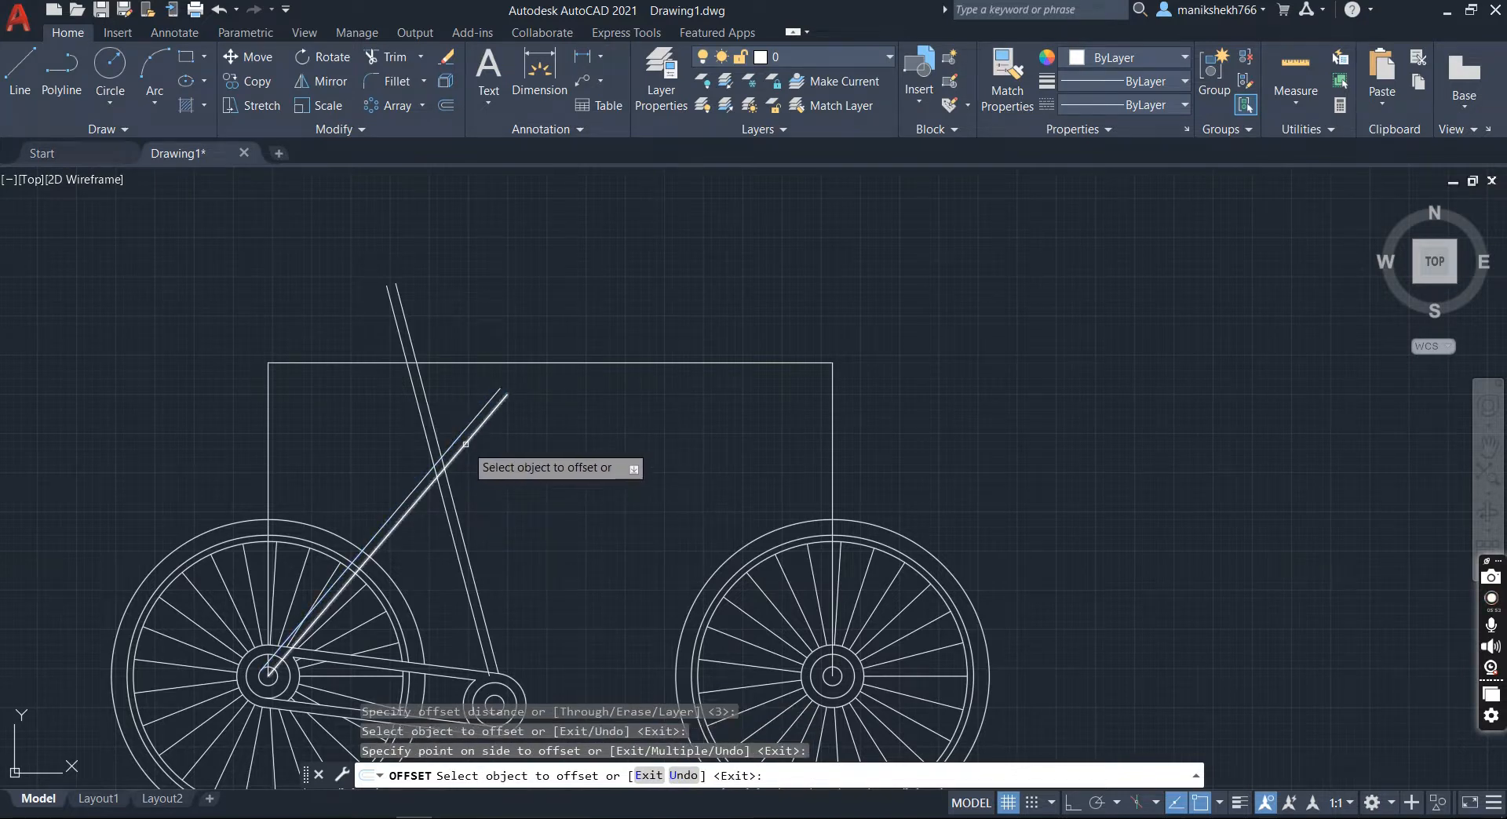
click(466, 444)
click(490, 477)
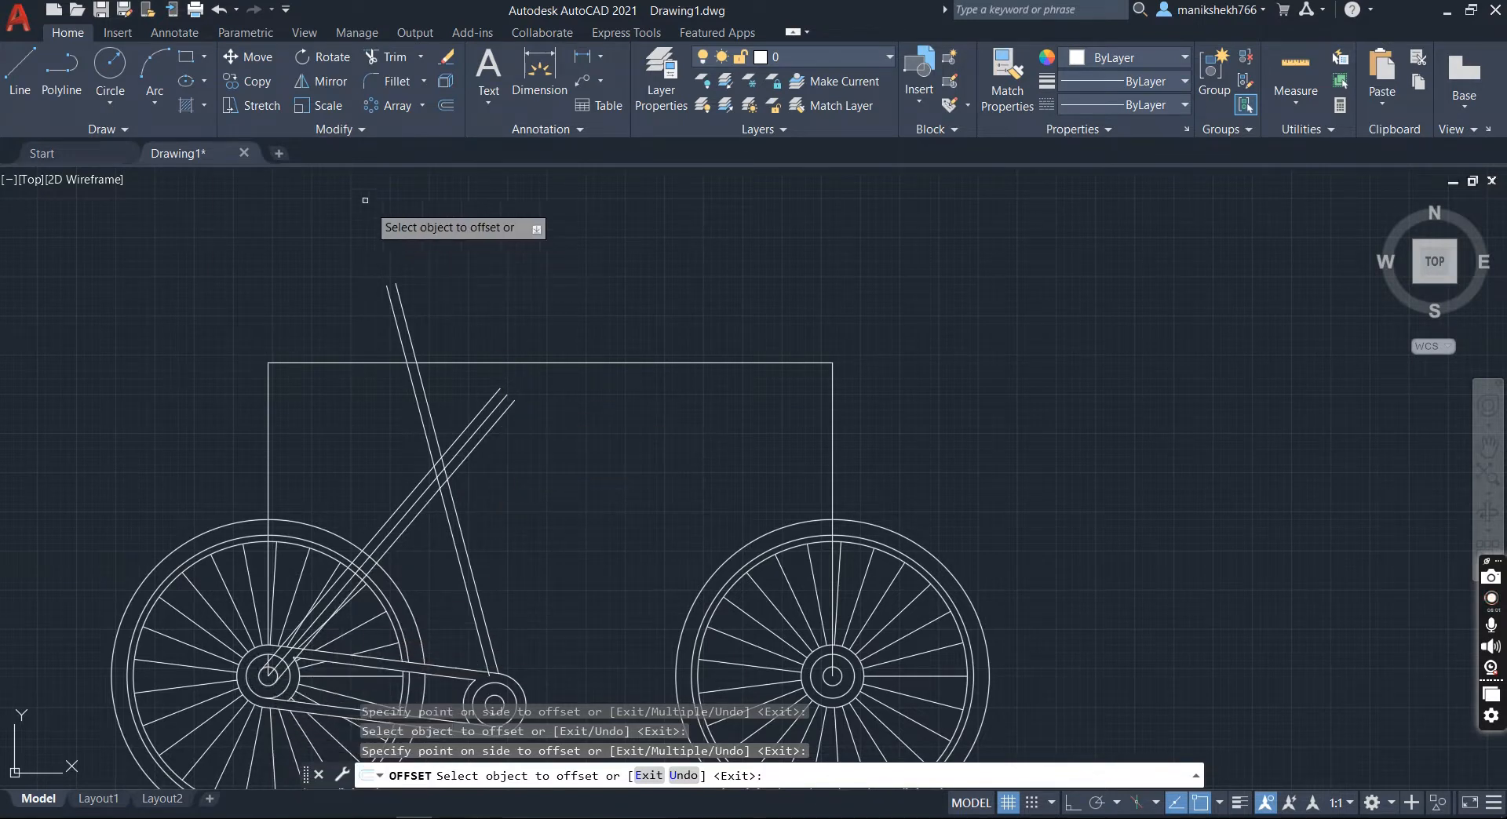
Step: Offset the left seat-tube line another 3 units toward the rear and finish offsetting
click(421, 410)
click(390, 416)
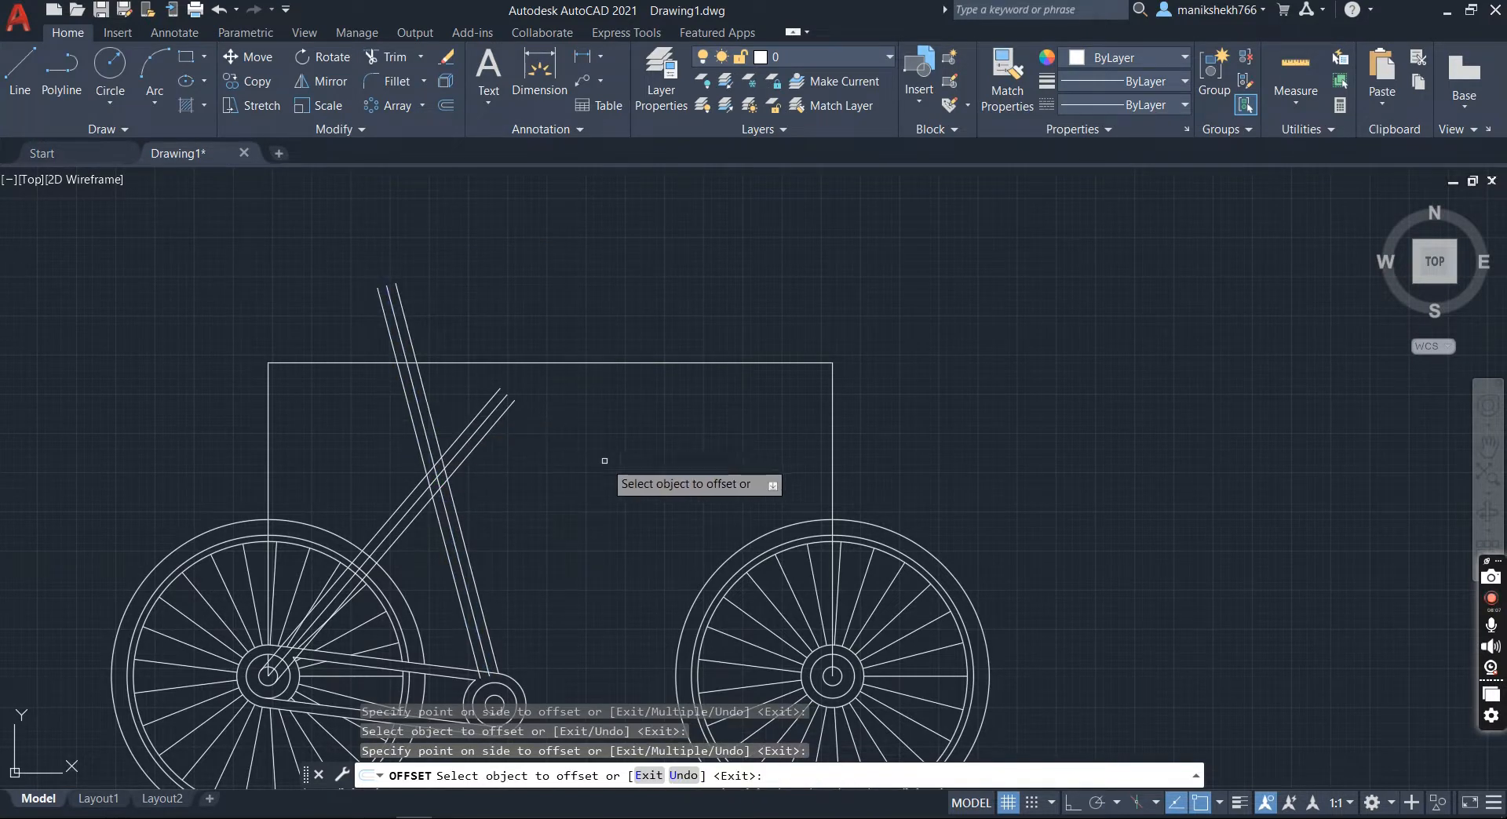
key(Return)
Step: Erase the middle line of the seat tube and of the slanted tube from the left hub
scroll(479, 583, up, 2)
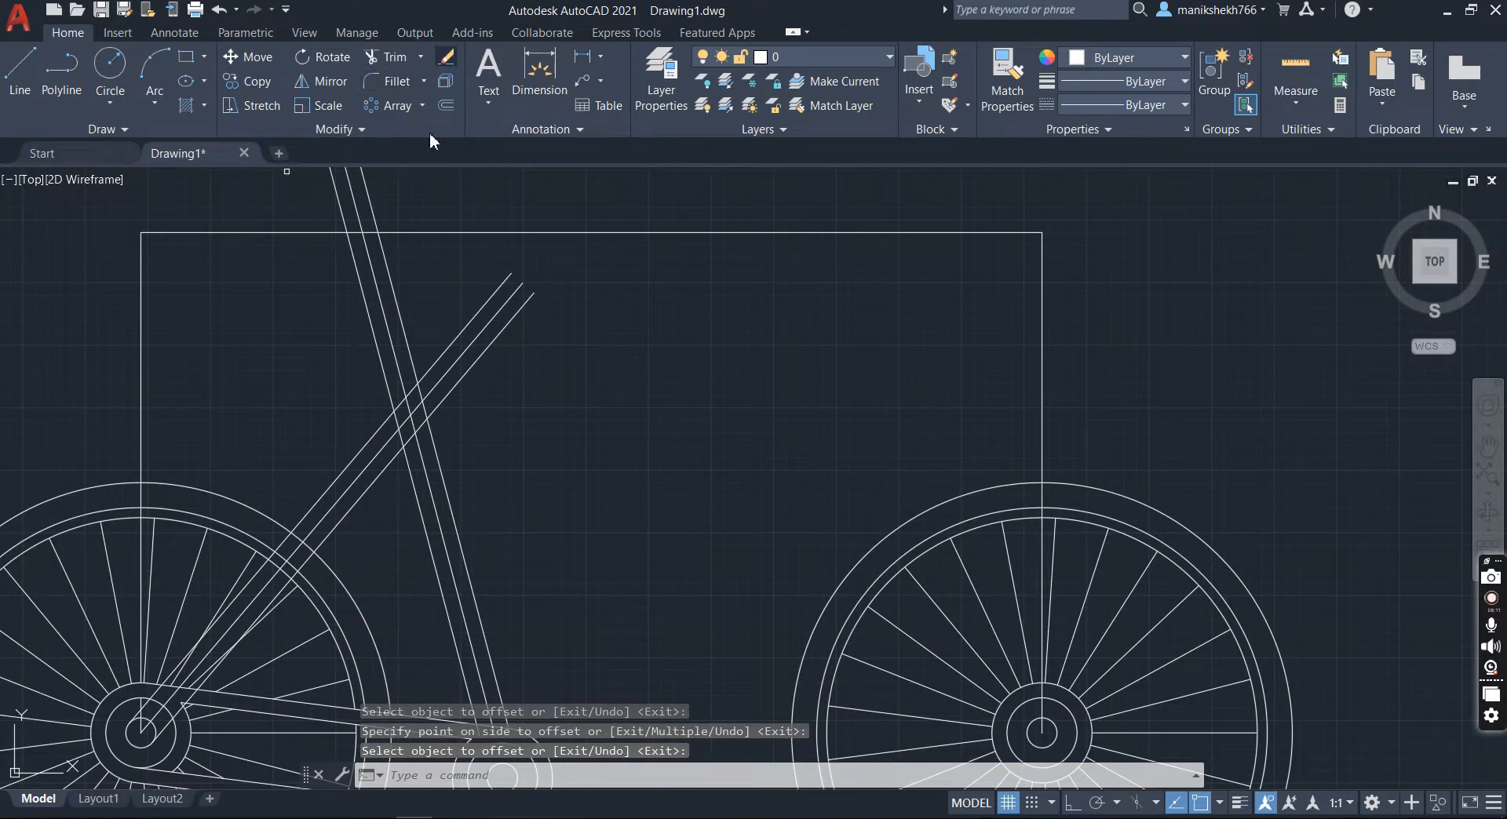
click(446, 56)
click(455, 334)
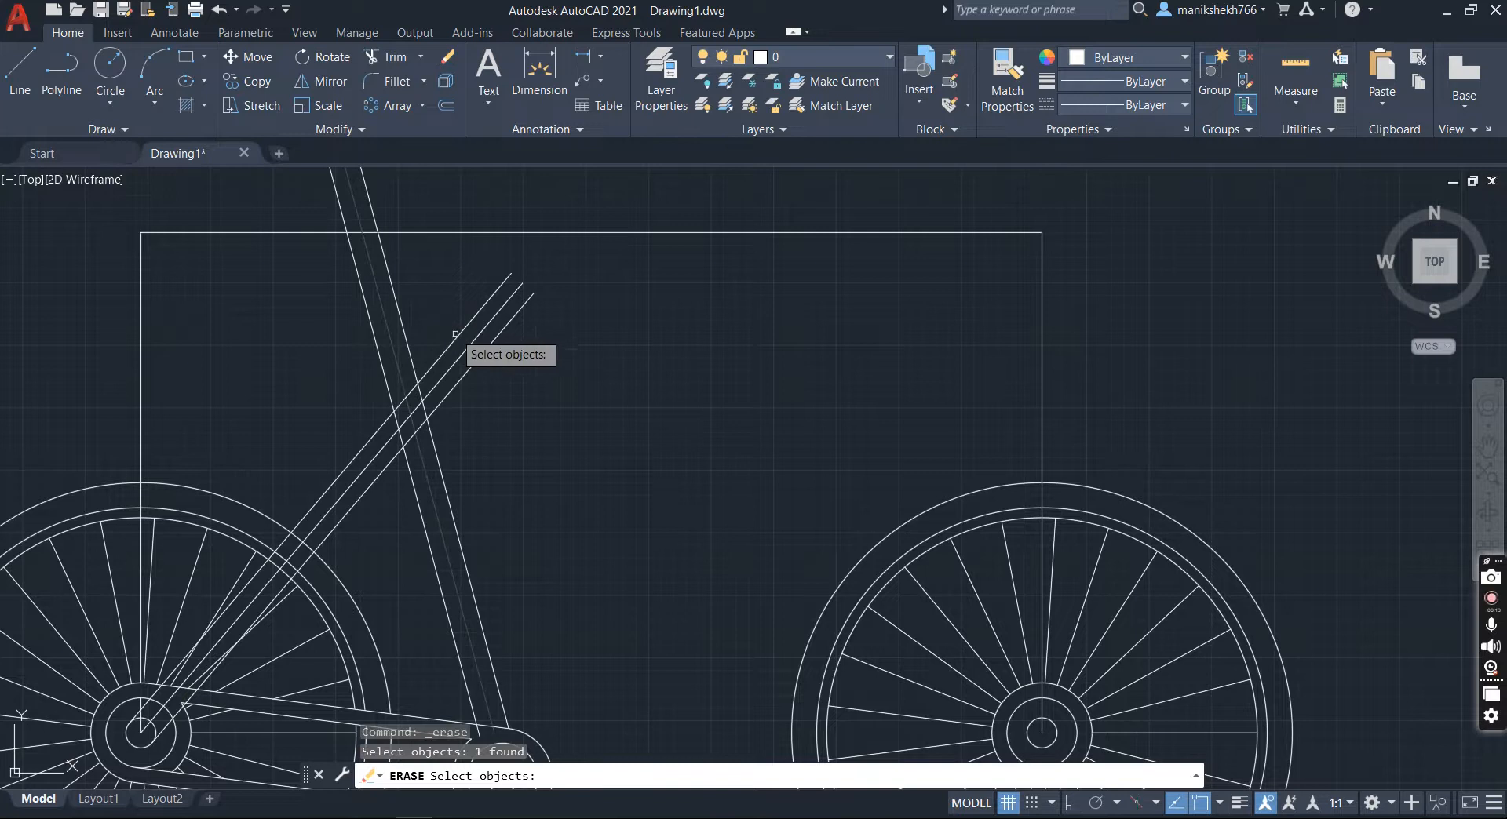
click(464, 353)
key(Return)
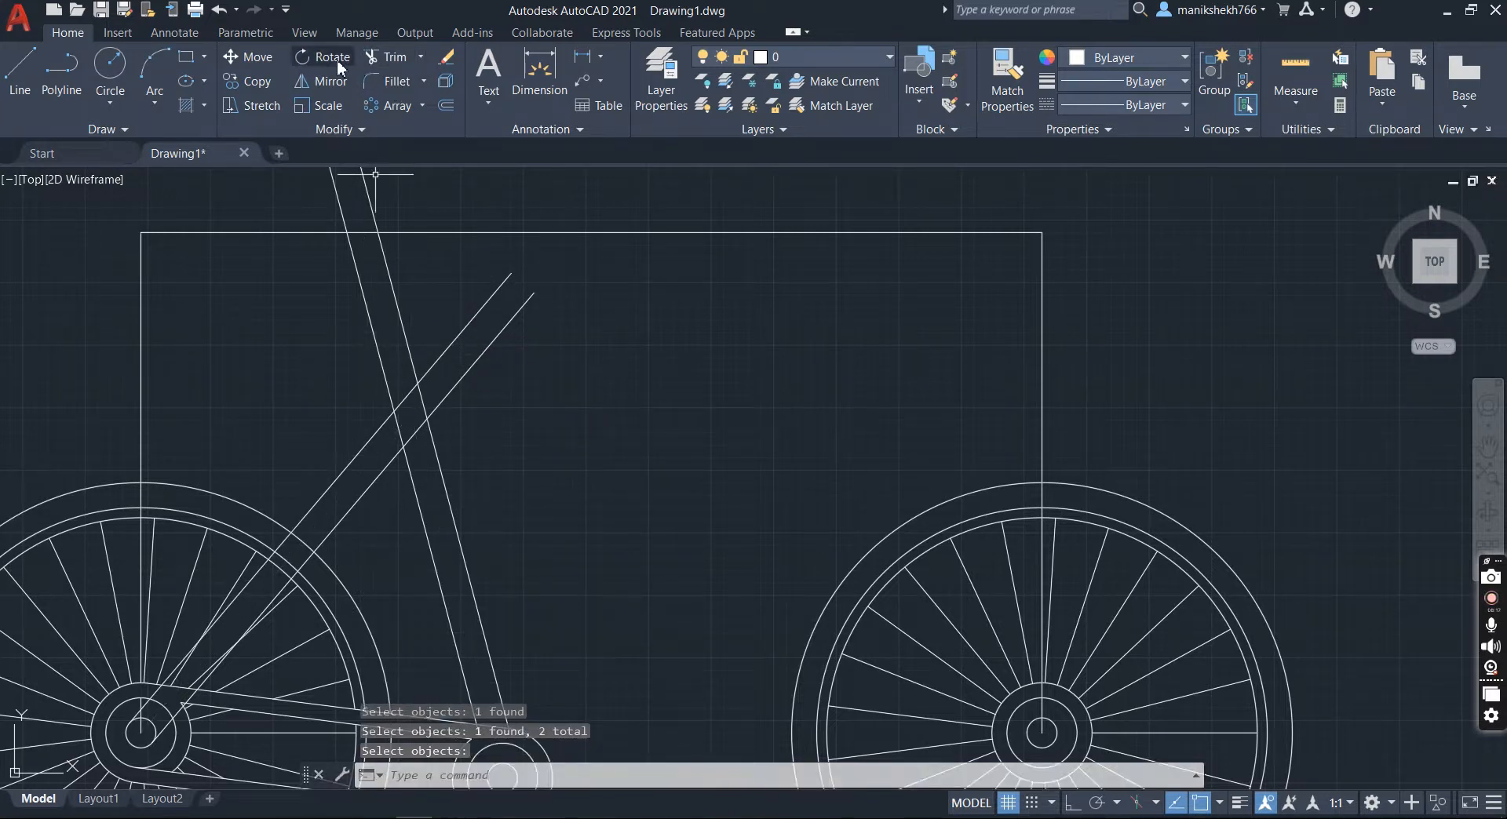
Step: Trim all four line segments inside the crossing of the seat tube and the slanted tube from the left hub
click(394, 62)
mouse_move(440, 411)
mouse_down()
mouse_move(397, 421)
mouse_move(372, 457)
mouse_up()
drag(401, 372, 424, 476)
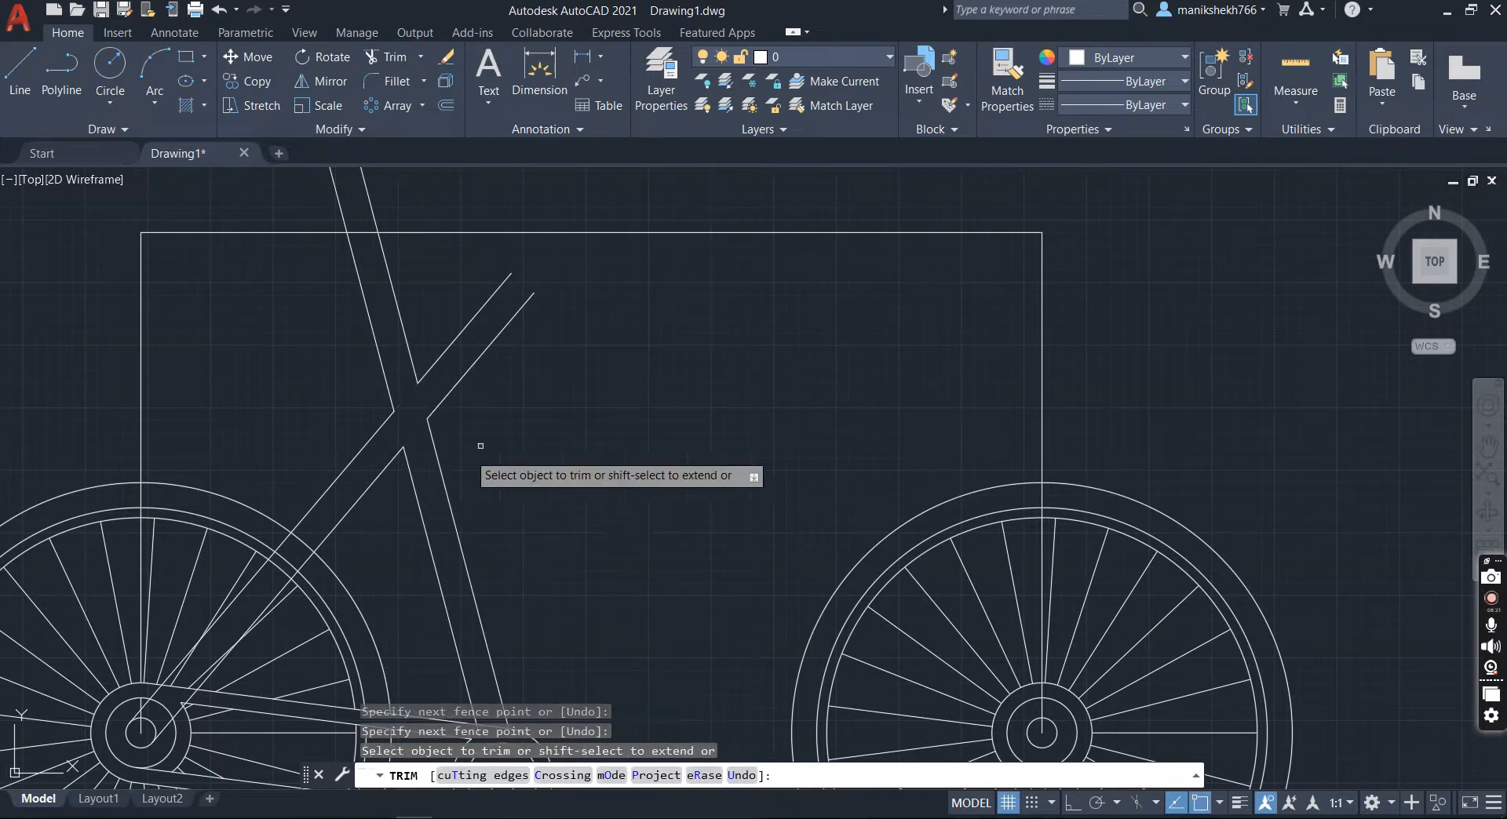
scroll(496, 436, down, 4)
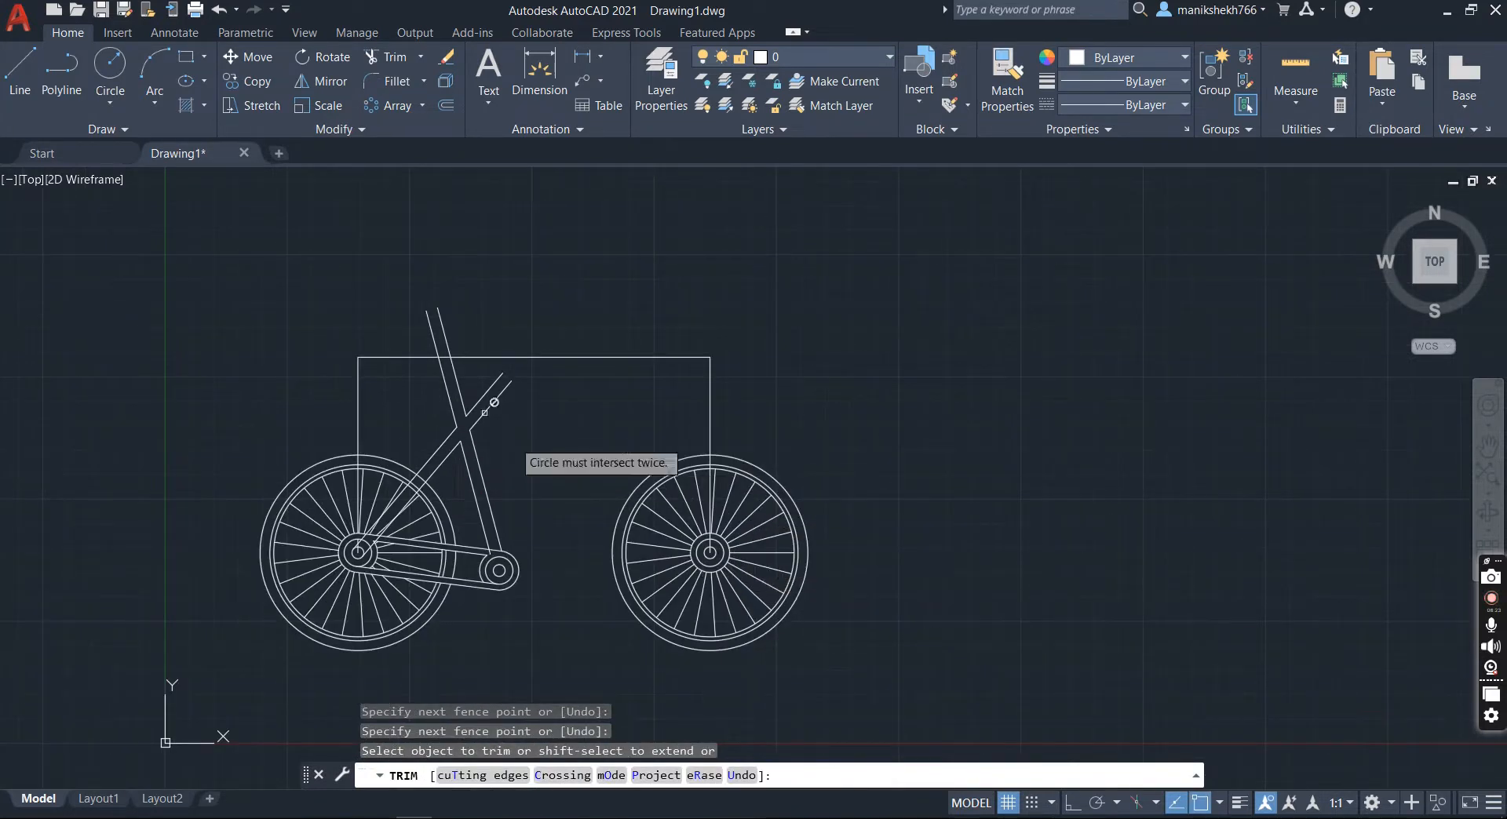
Step: Draw a front-fork line tangent to the right wheel's inner hub circle, running up and leftward past the upper construction line
click(17, 71)
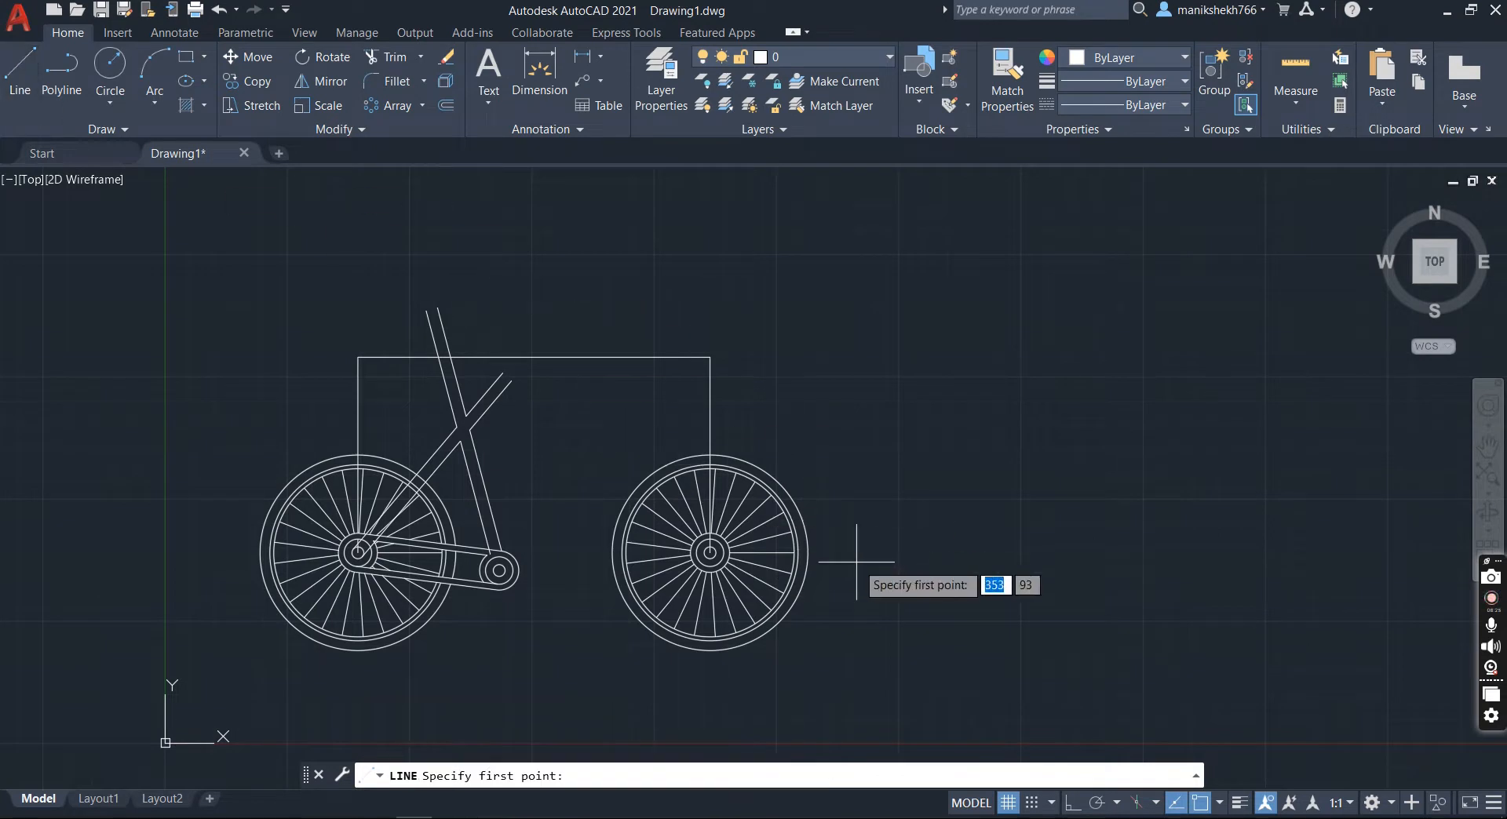
scroll(859, 564, up, 2)
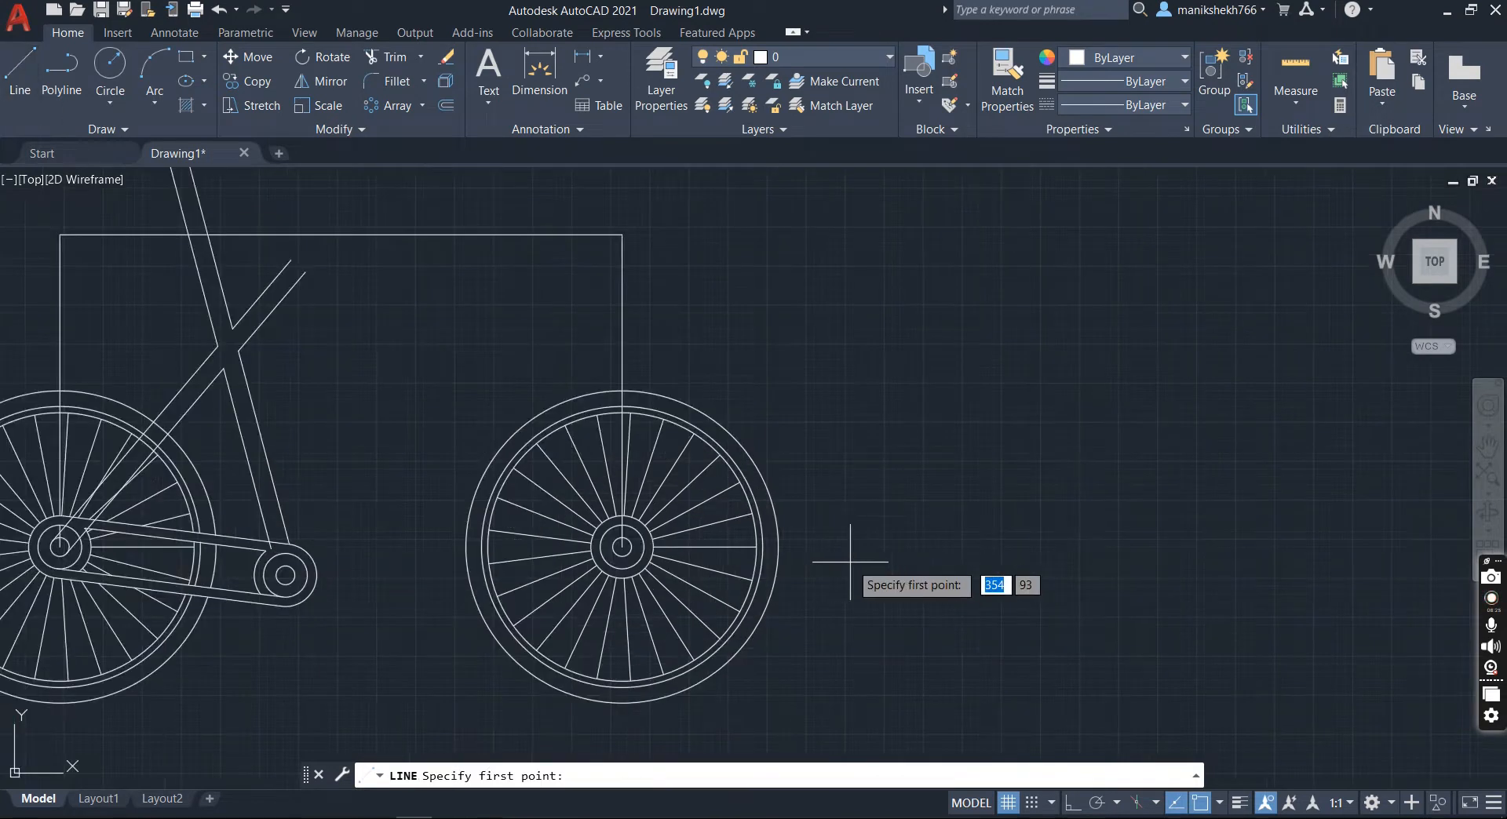
shift+right_click(712, 333)
click(734, 615)
scroll(638, 530, up, 4)
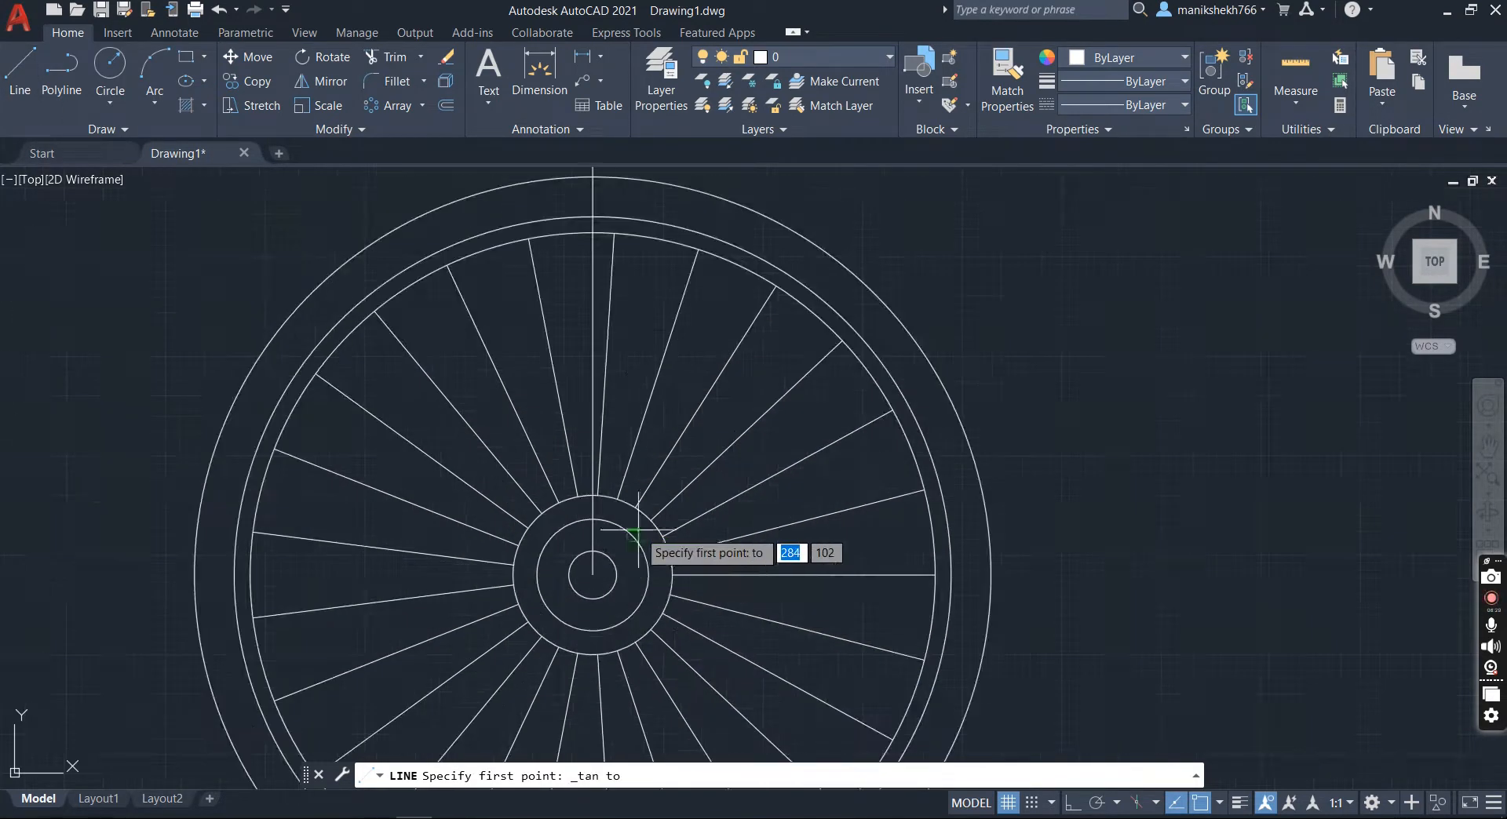
click(638, 531)
scroll(638, 531, down, 3)
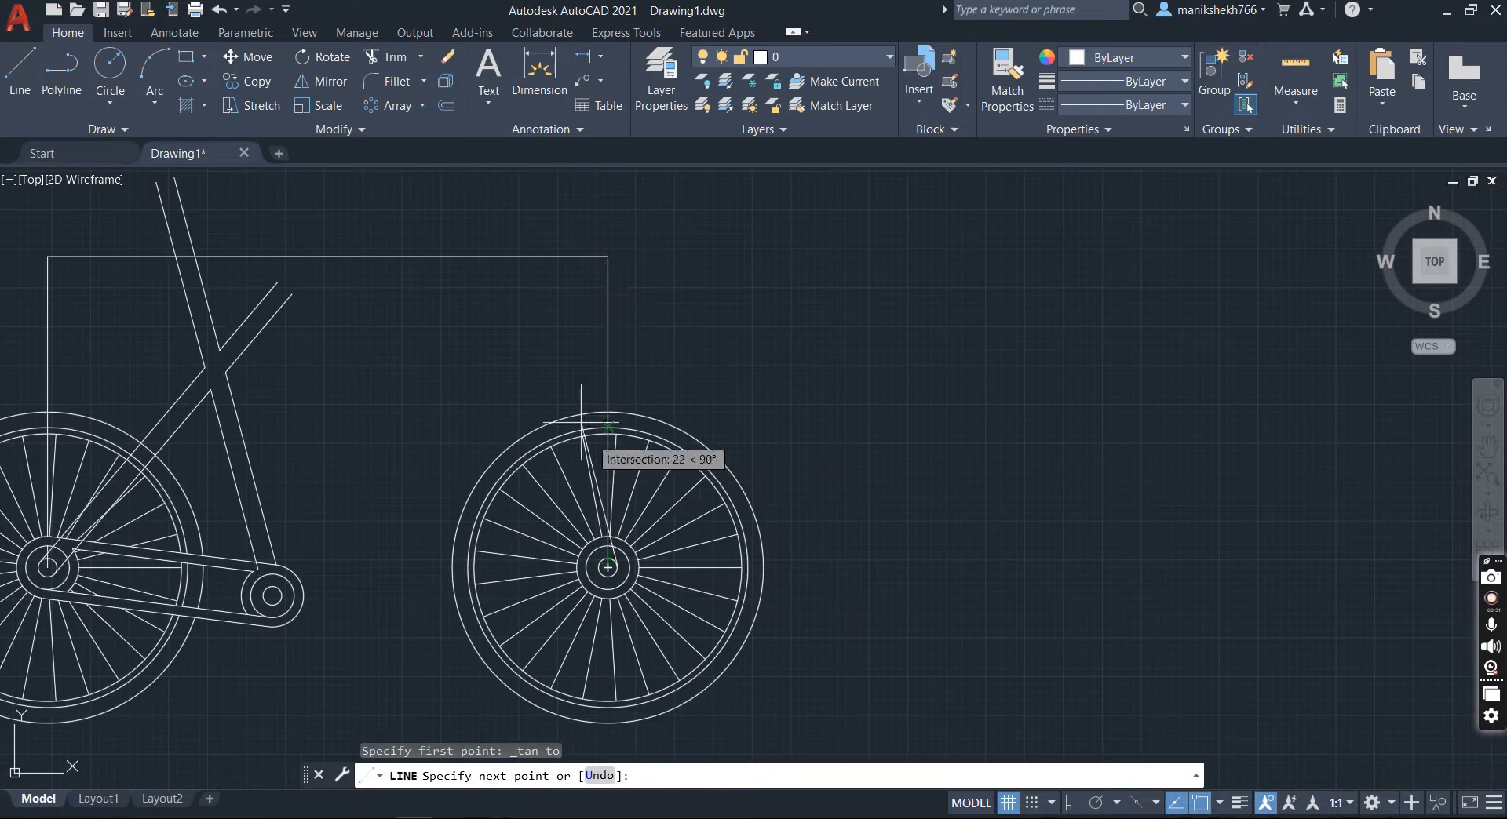
click(536, 204)
key(Return)
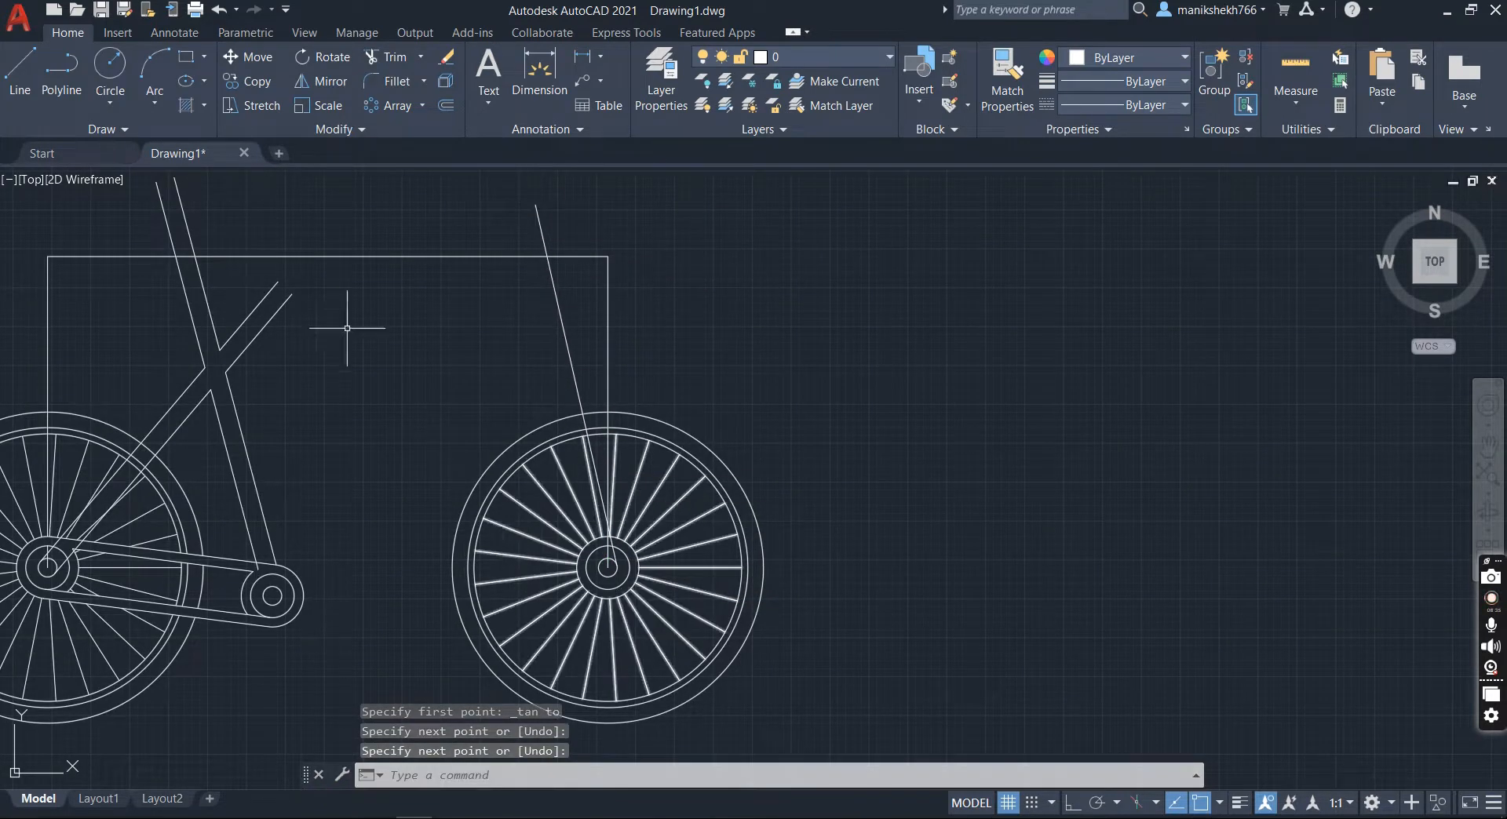
Step: Offset the front-fork line 6 units toward the left wheel
click(445, 107)
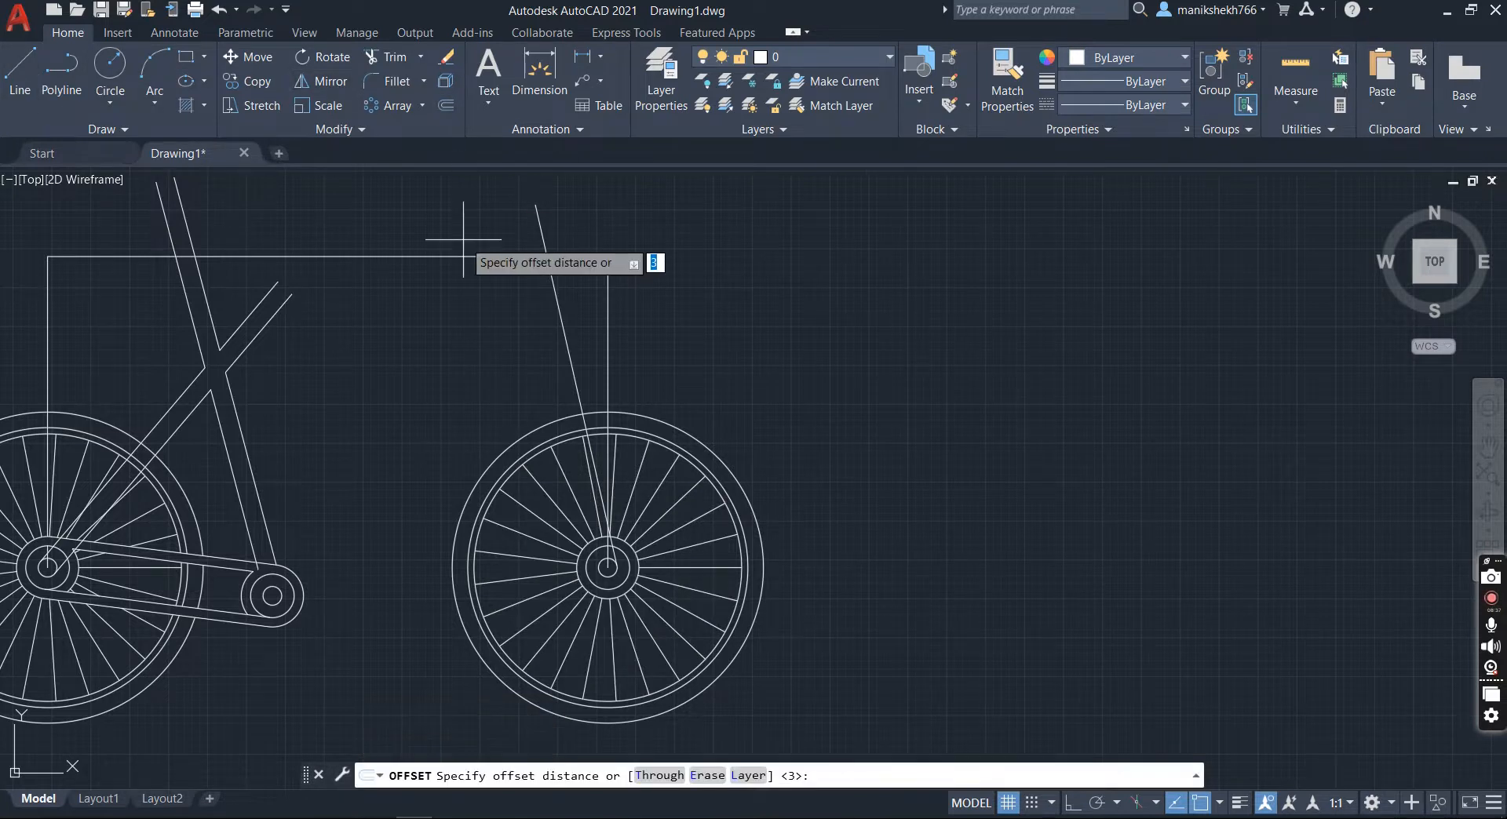
key(Return)
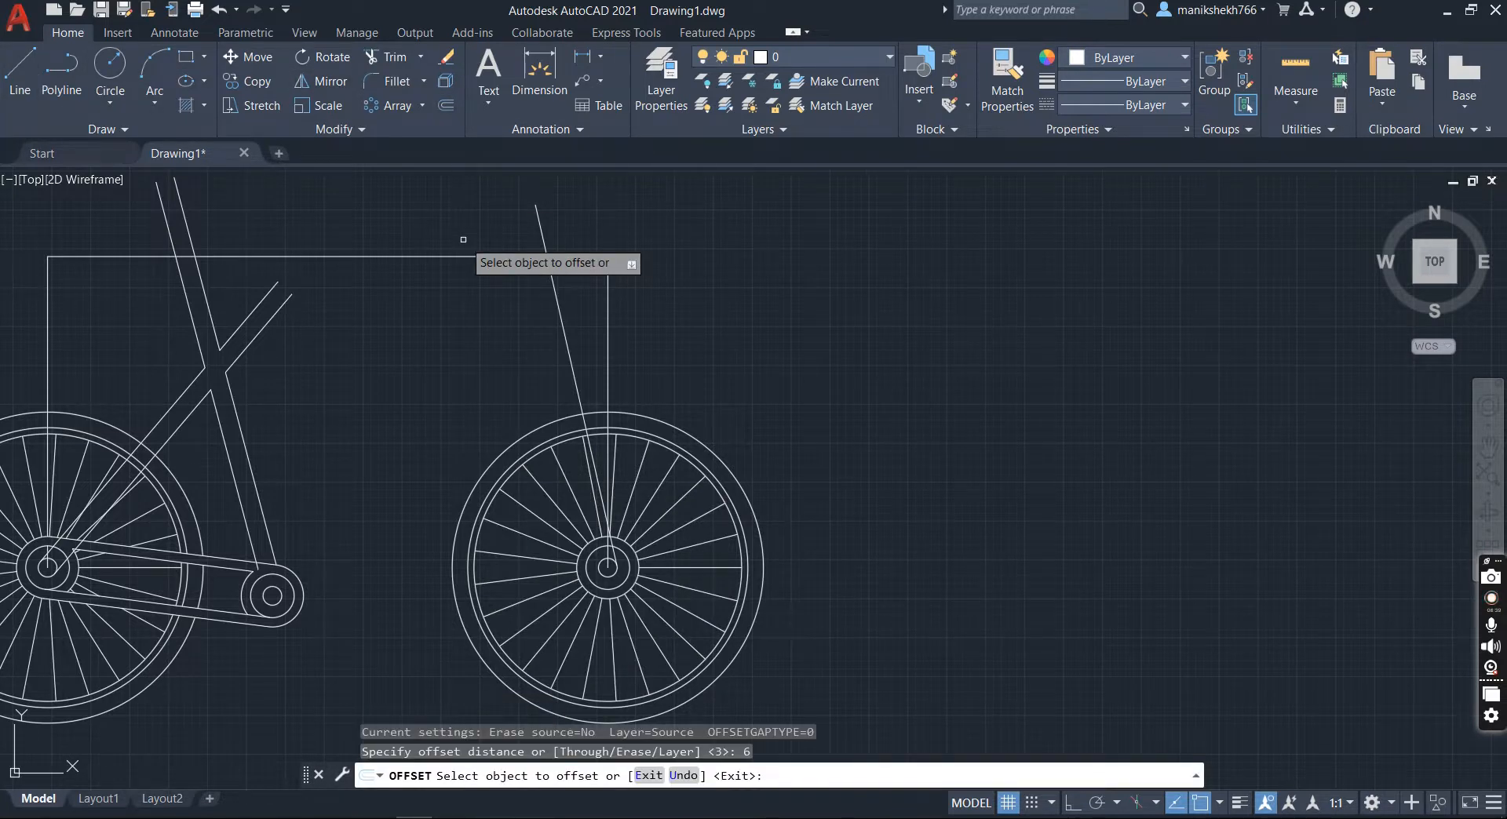
click(565, 330)
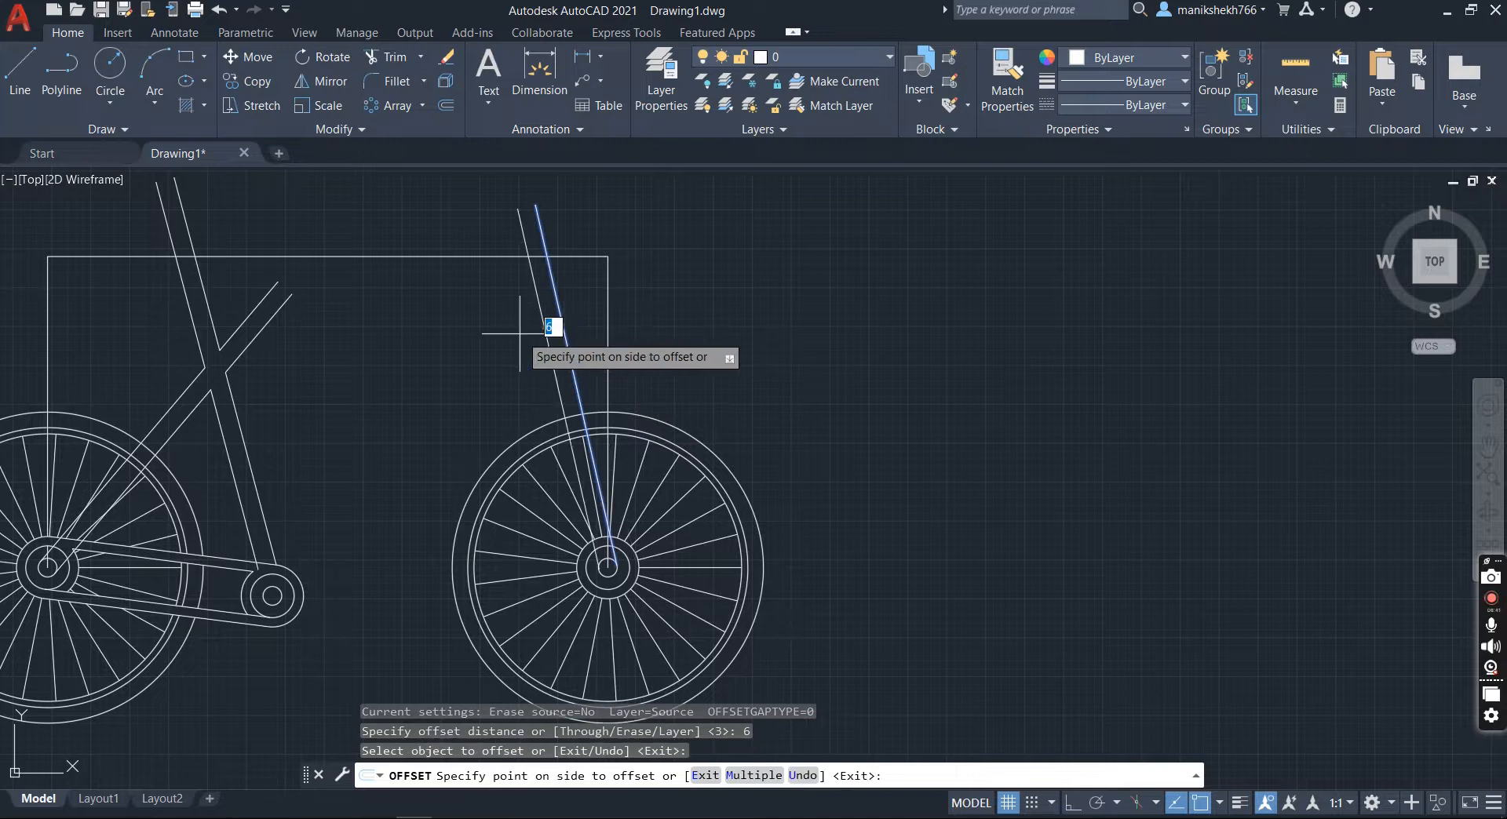
click(519, 333)
key(Return)
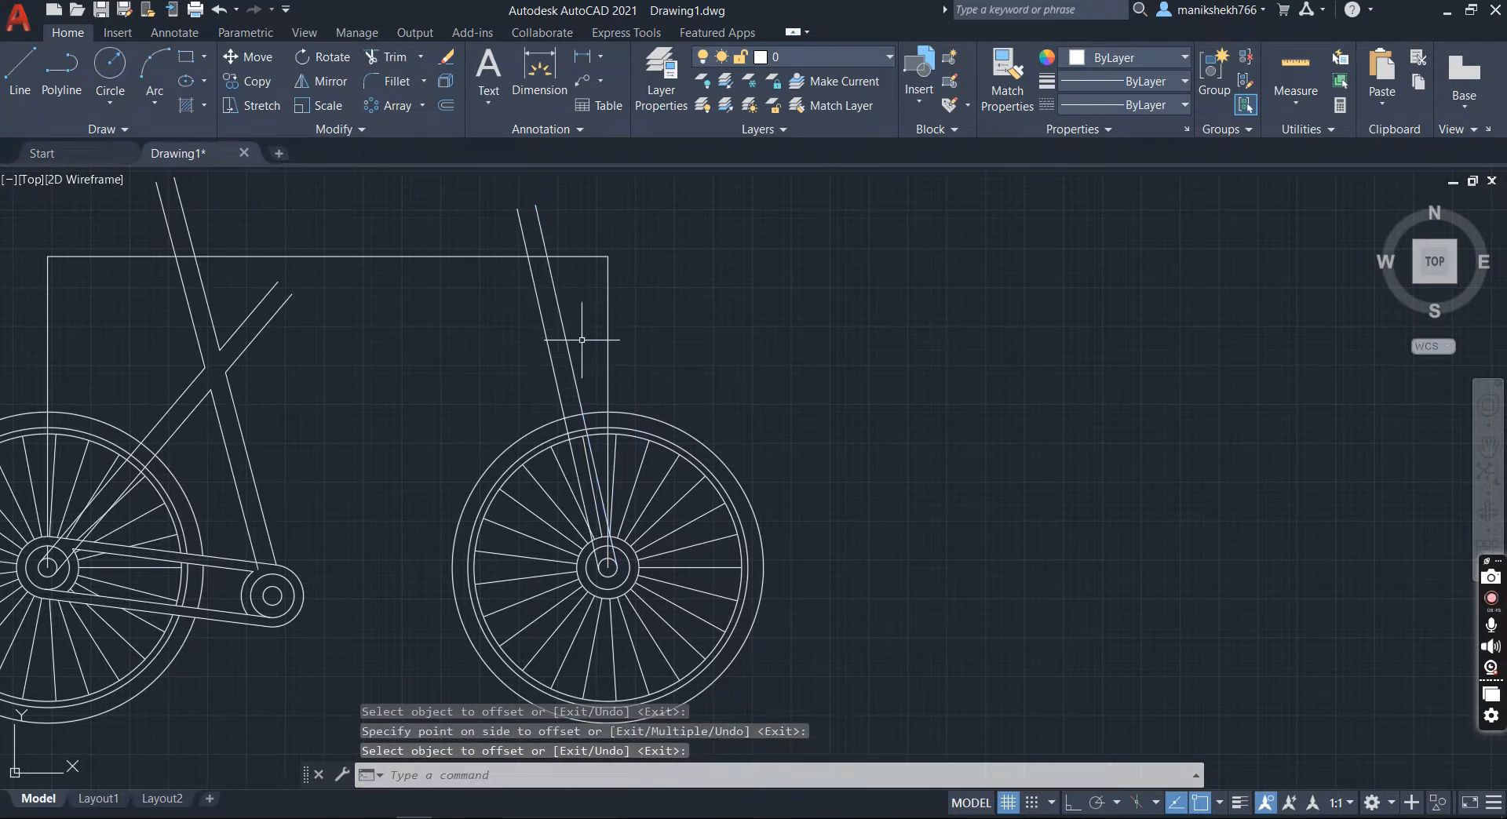
Step: Draw a slanted down-tube line from the seat tube's lower end at the crank, up and rightward past the front fork and vertical construction line
click(21, 79)
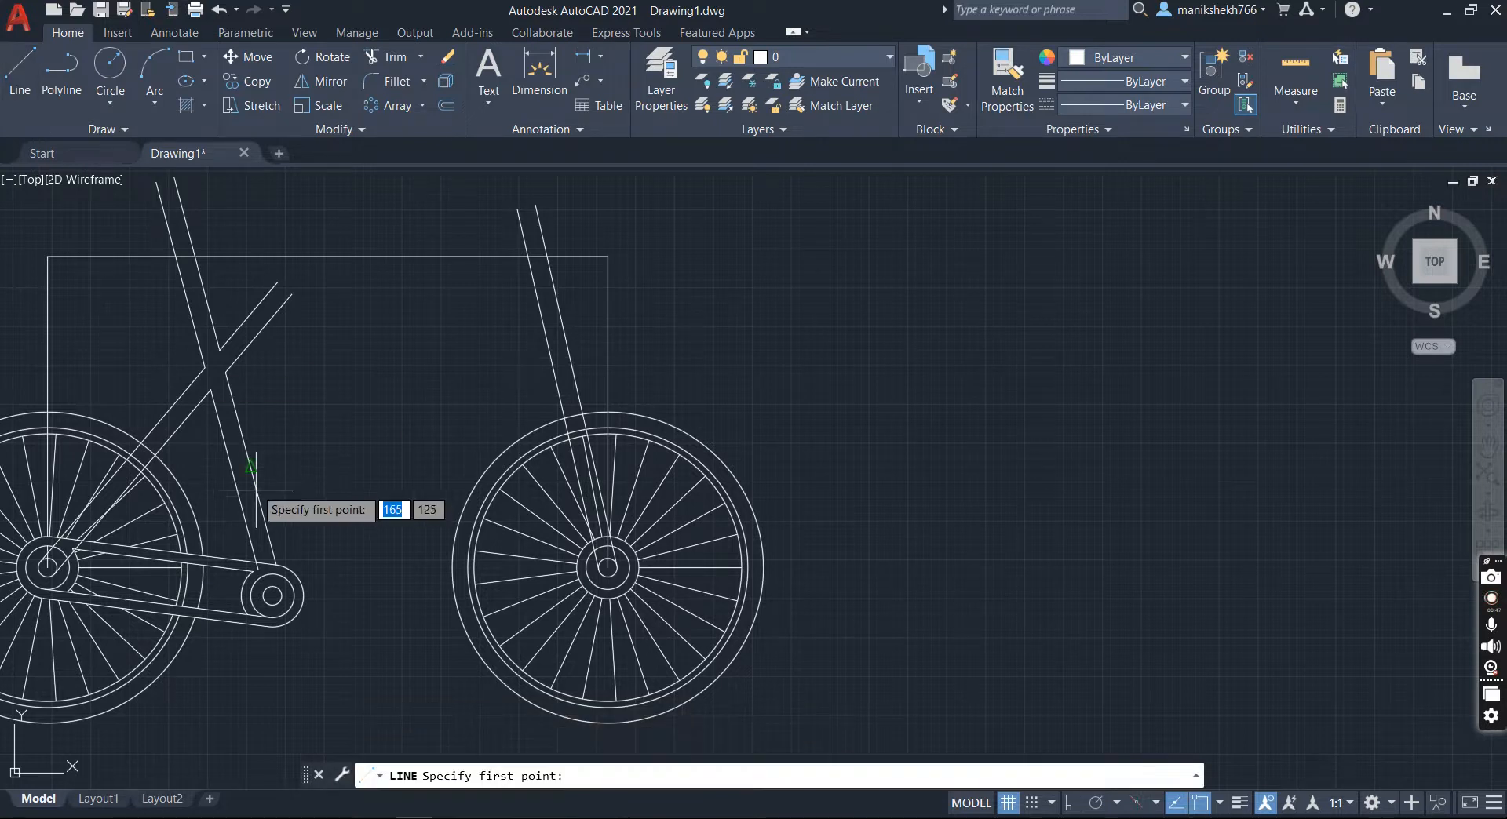
click(277, 560)
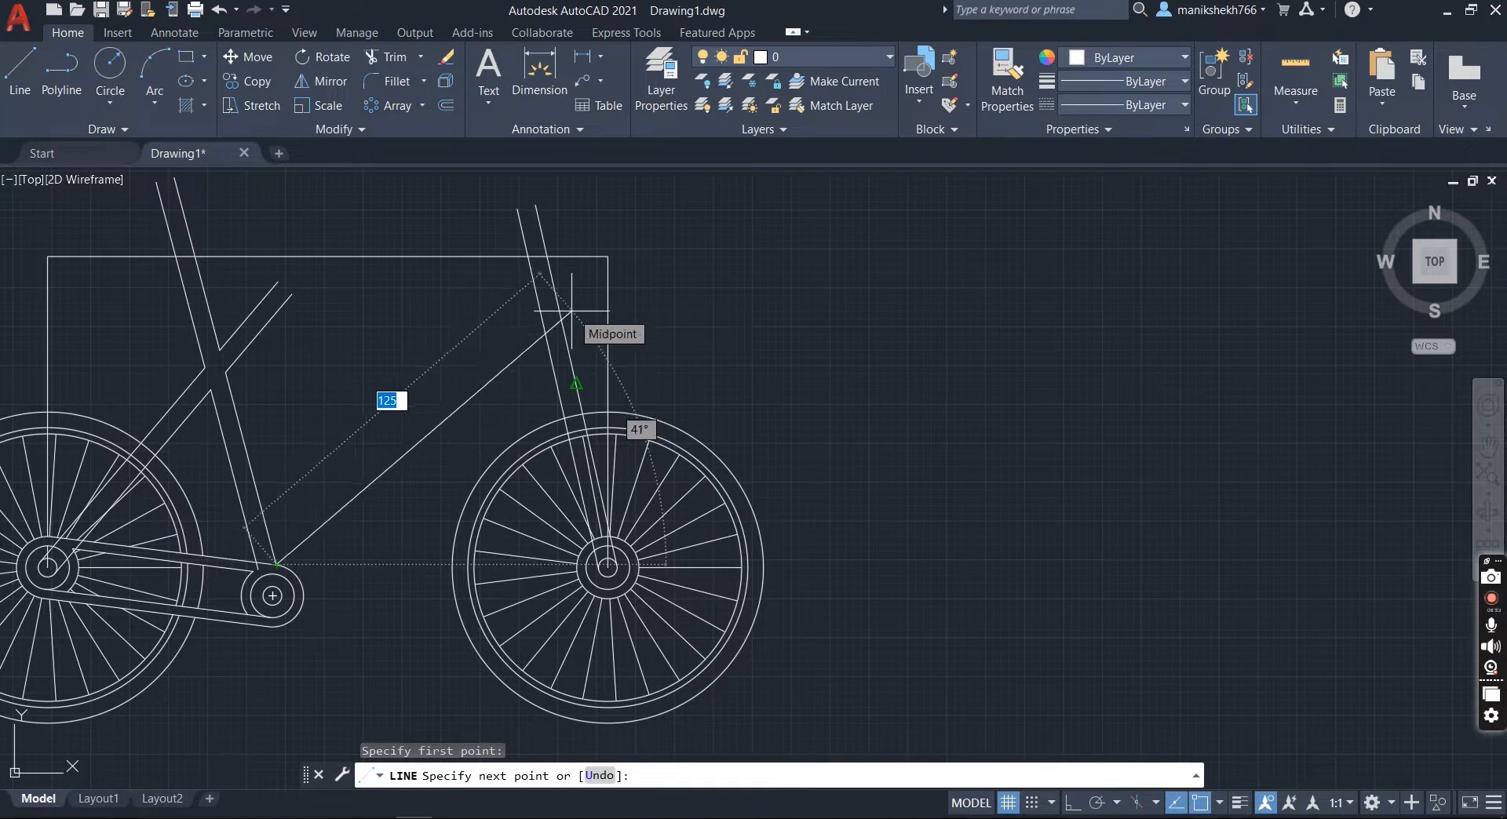
click(571, 311)
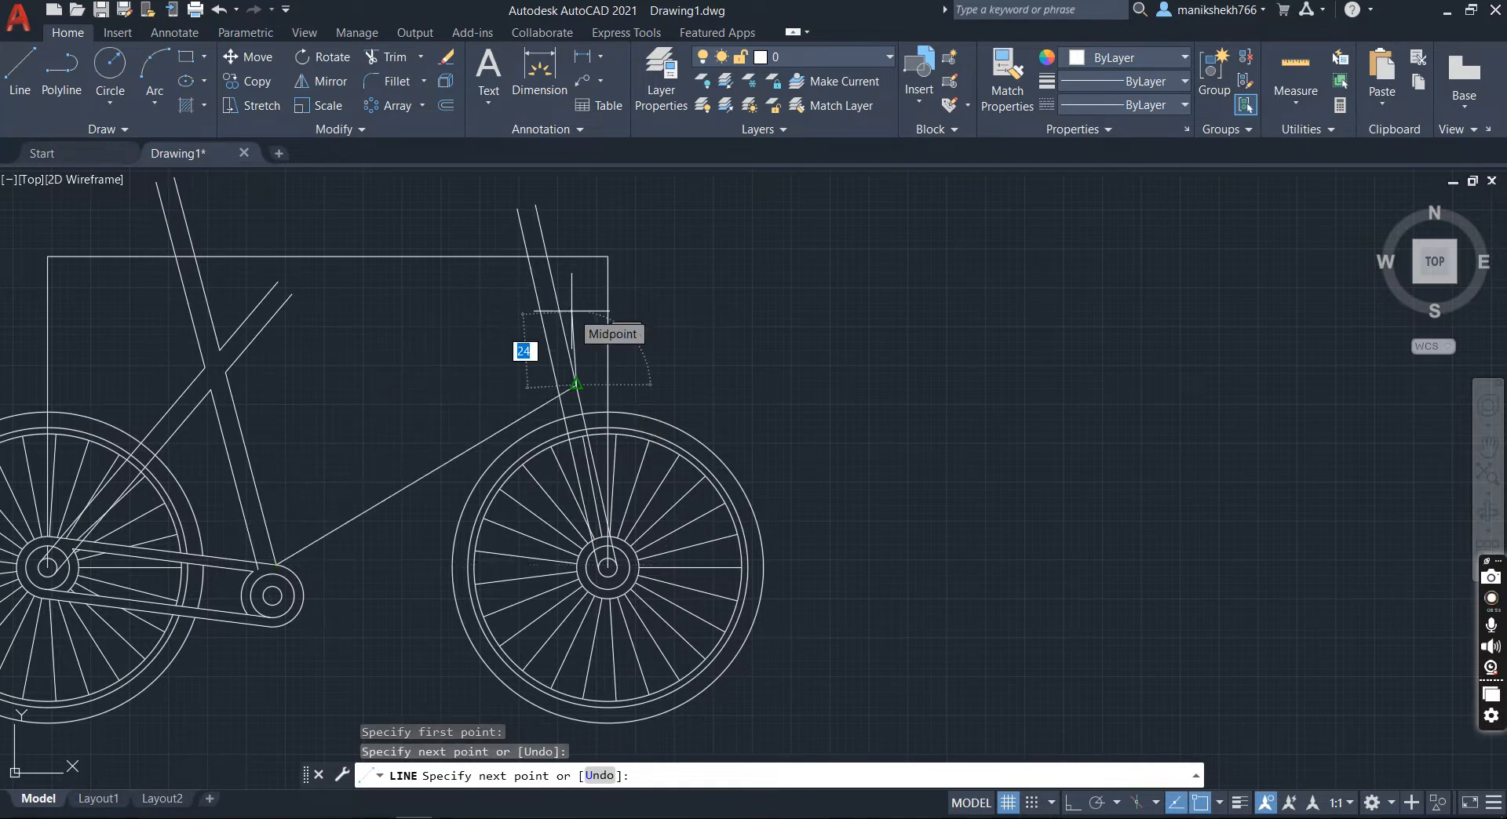
key(ctrl+z)
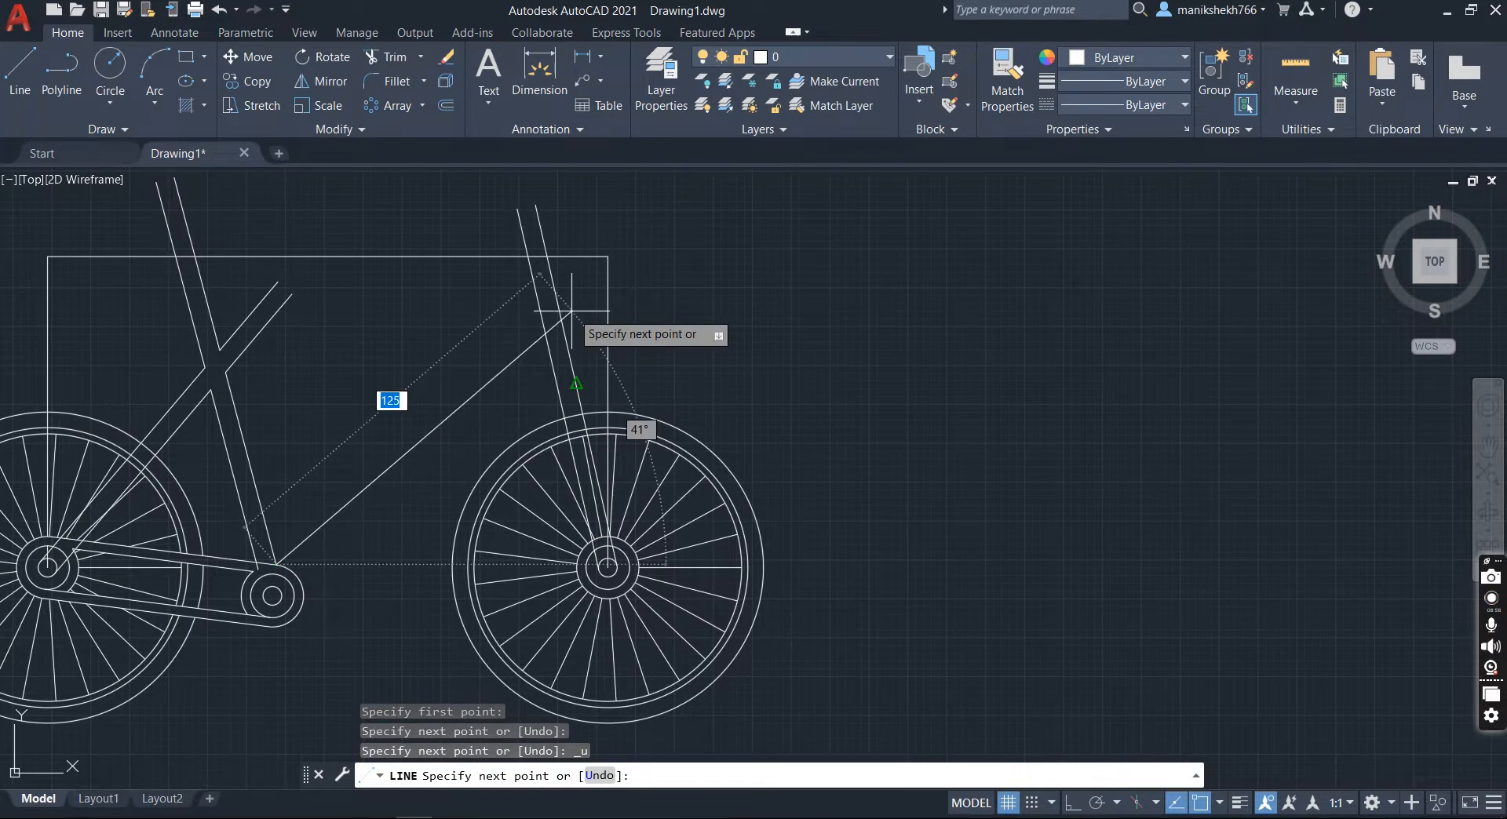
click(650, 224)
key(Escape)
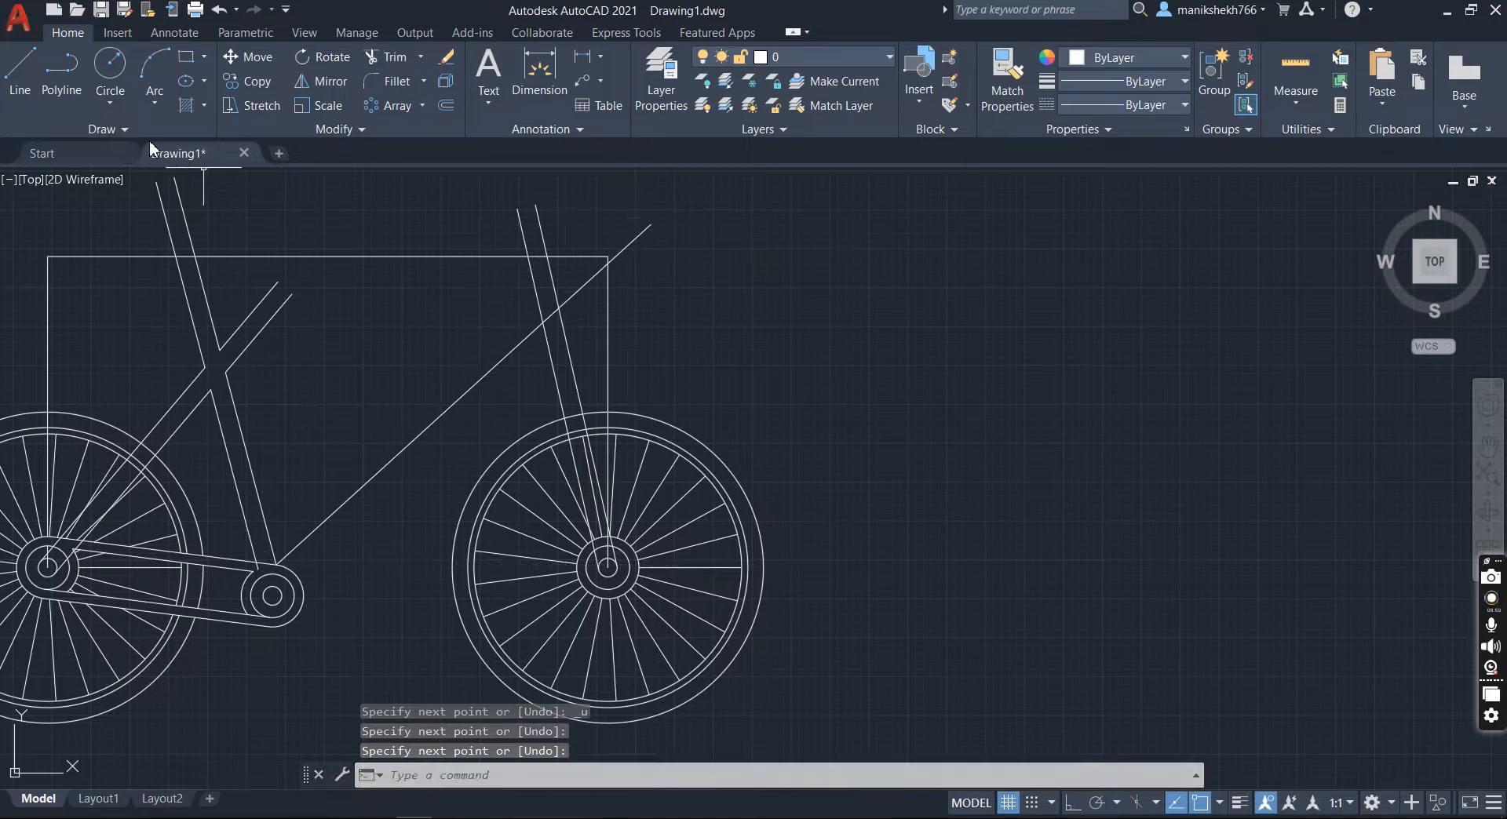
Step: Offset the down-tube line 6 units downward, toward the right wheel
click(446, 106)
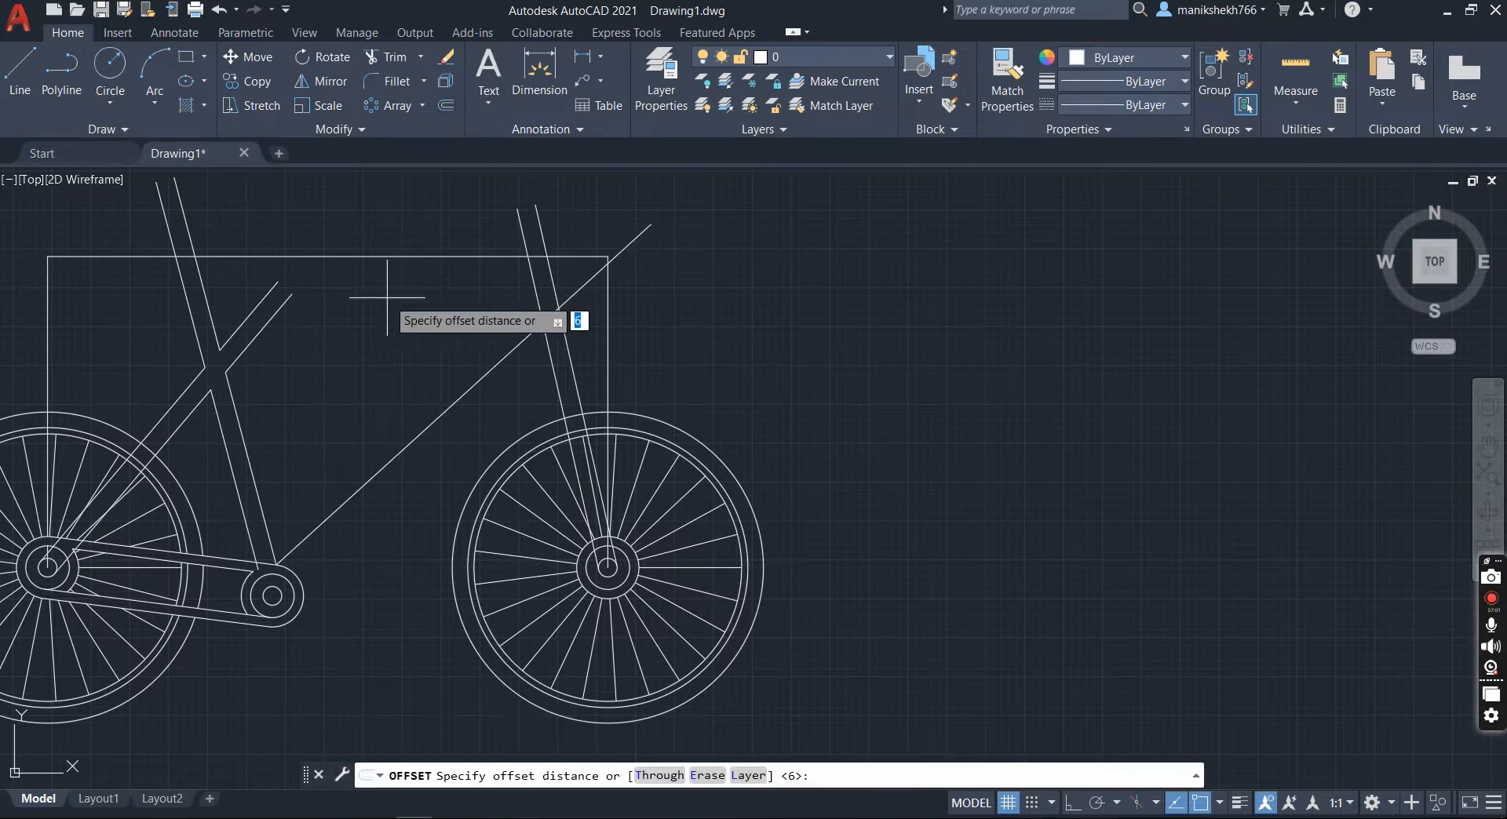
key(Return)
click(397, 455)
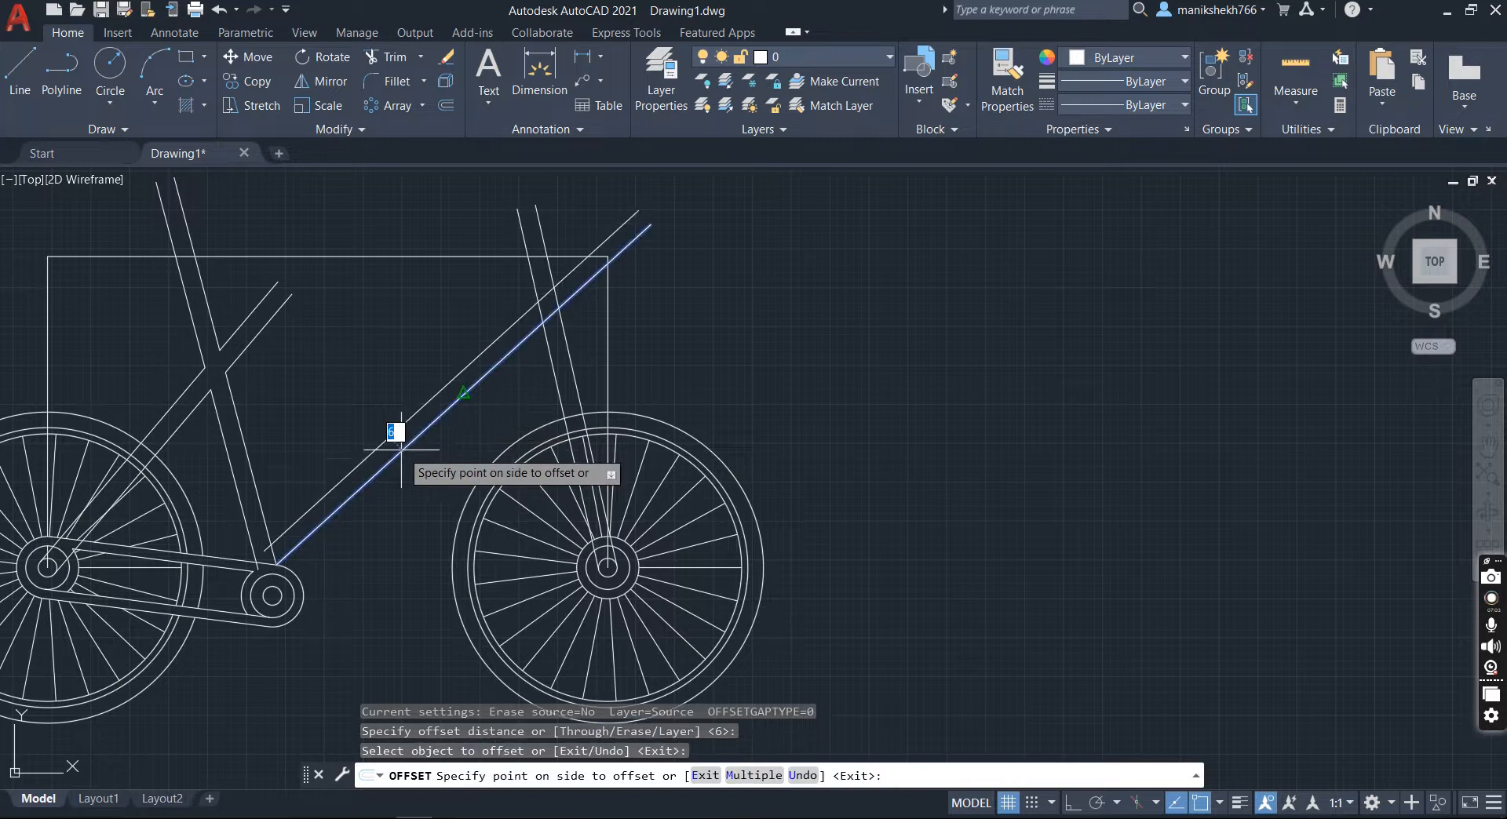
click(413, 474)
key(Return)
scroll(413, 476, down, 2)
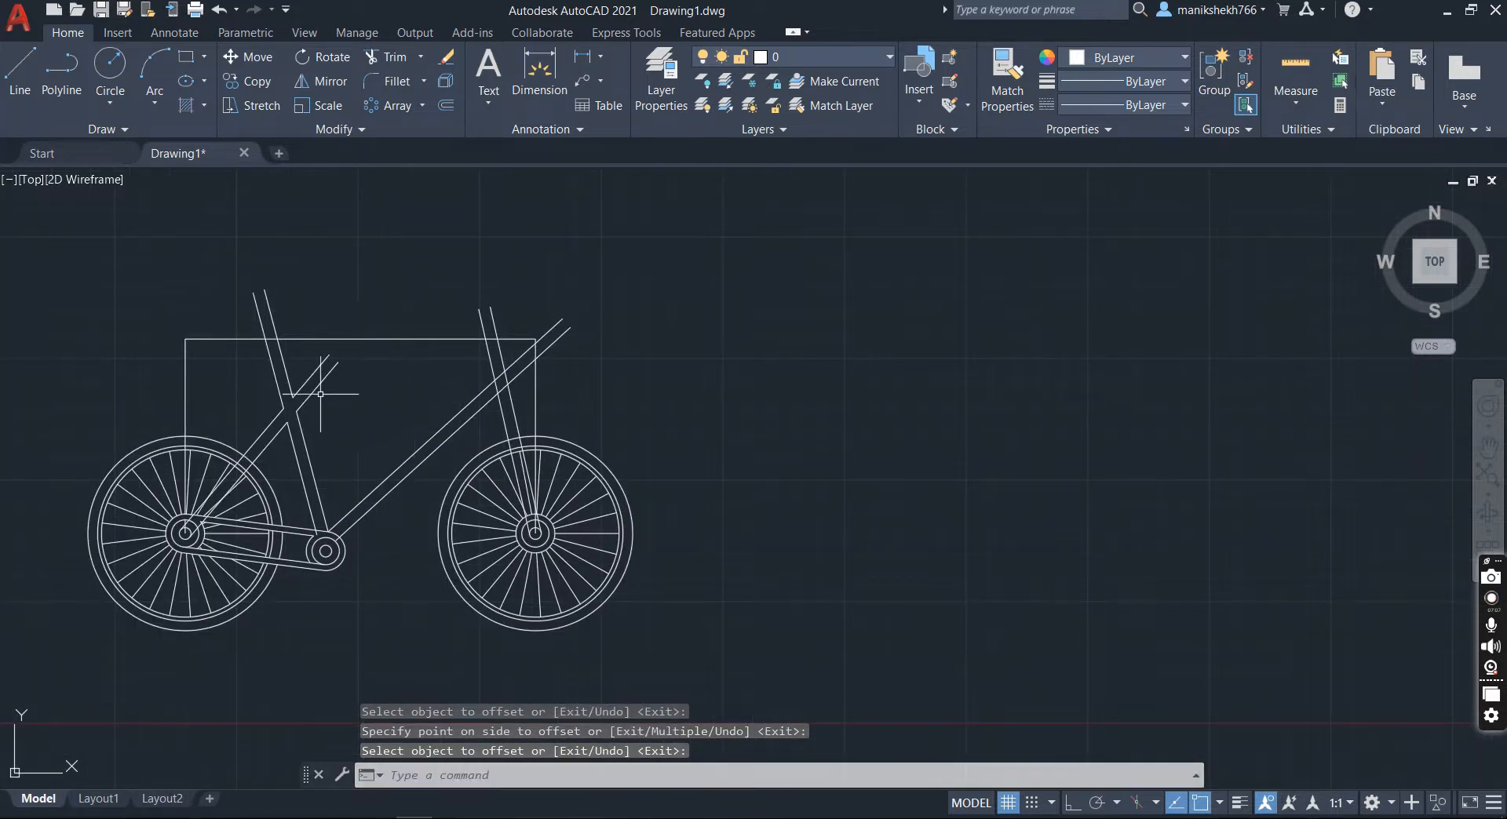
Step: Trim the down-tube lines and the construction lines extending to the right of the front fork
click(395, 56)
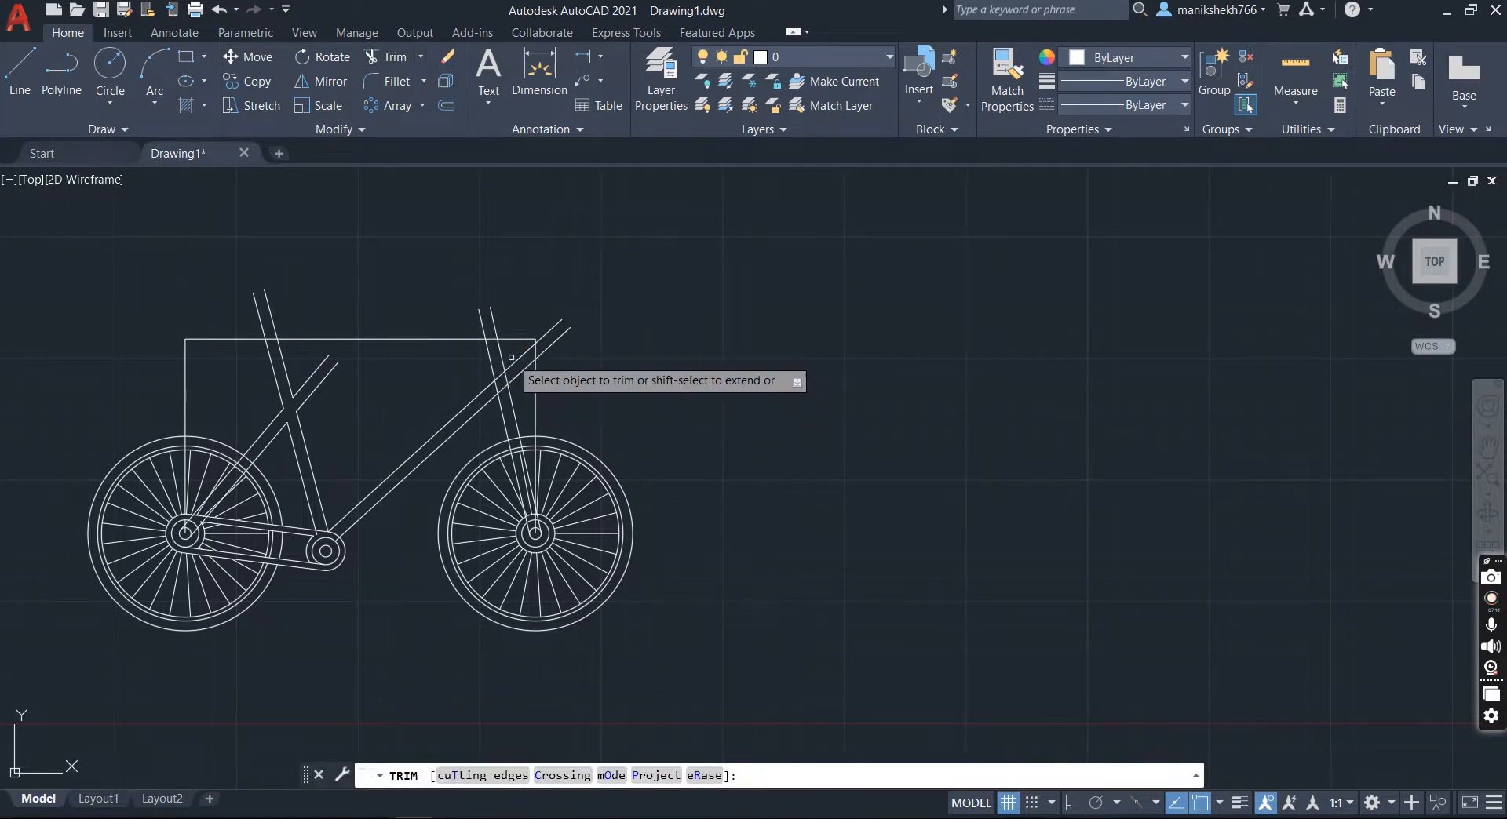
drag(511, 349, 556, 398)
drag(536, 307, 572, 397)
drag(521, 318, 517, 365)
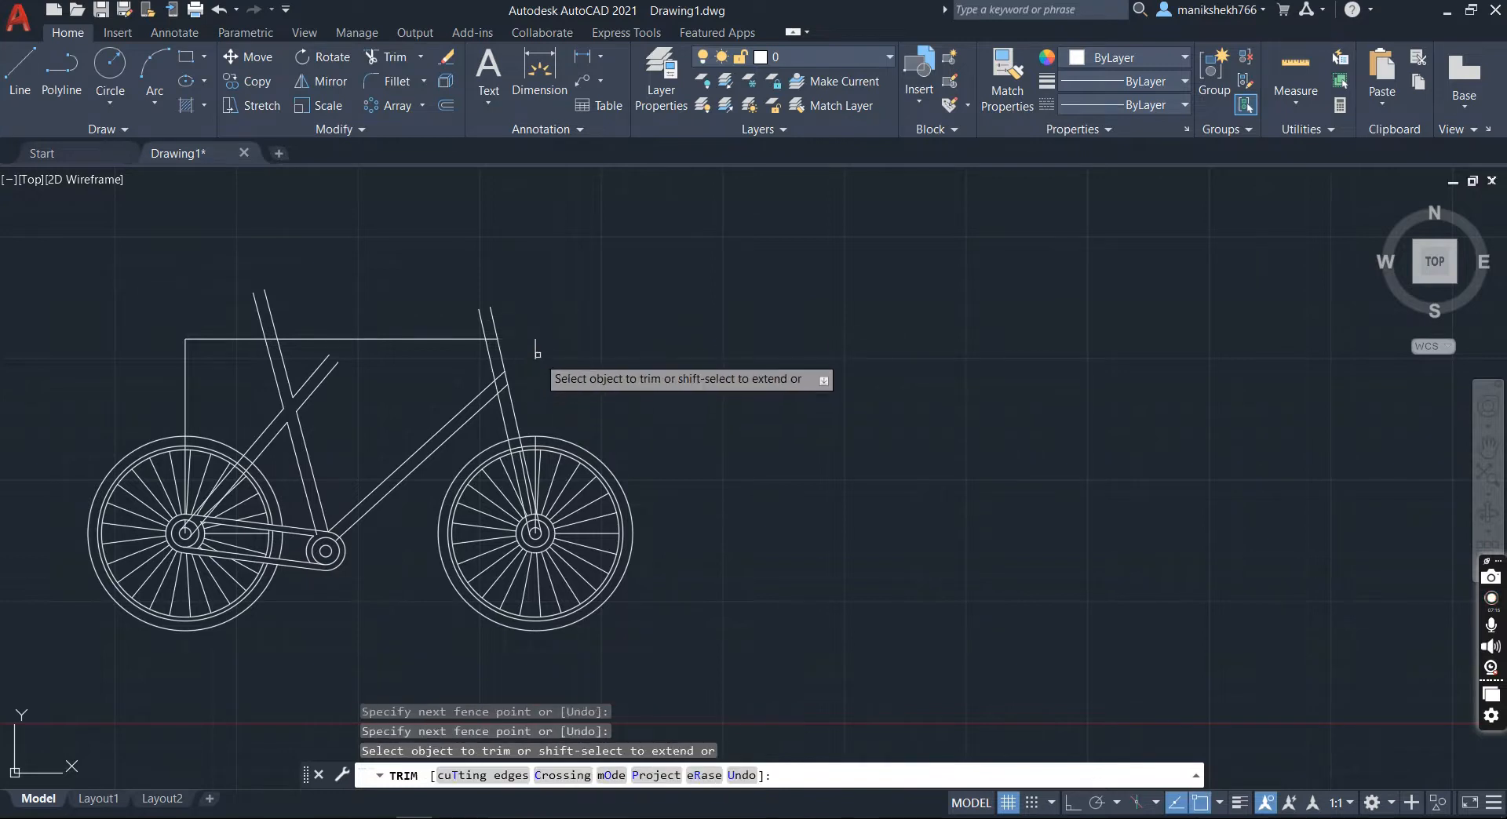
key(Return)
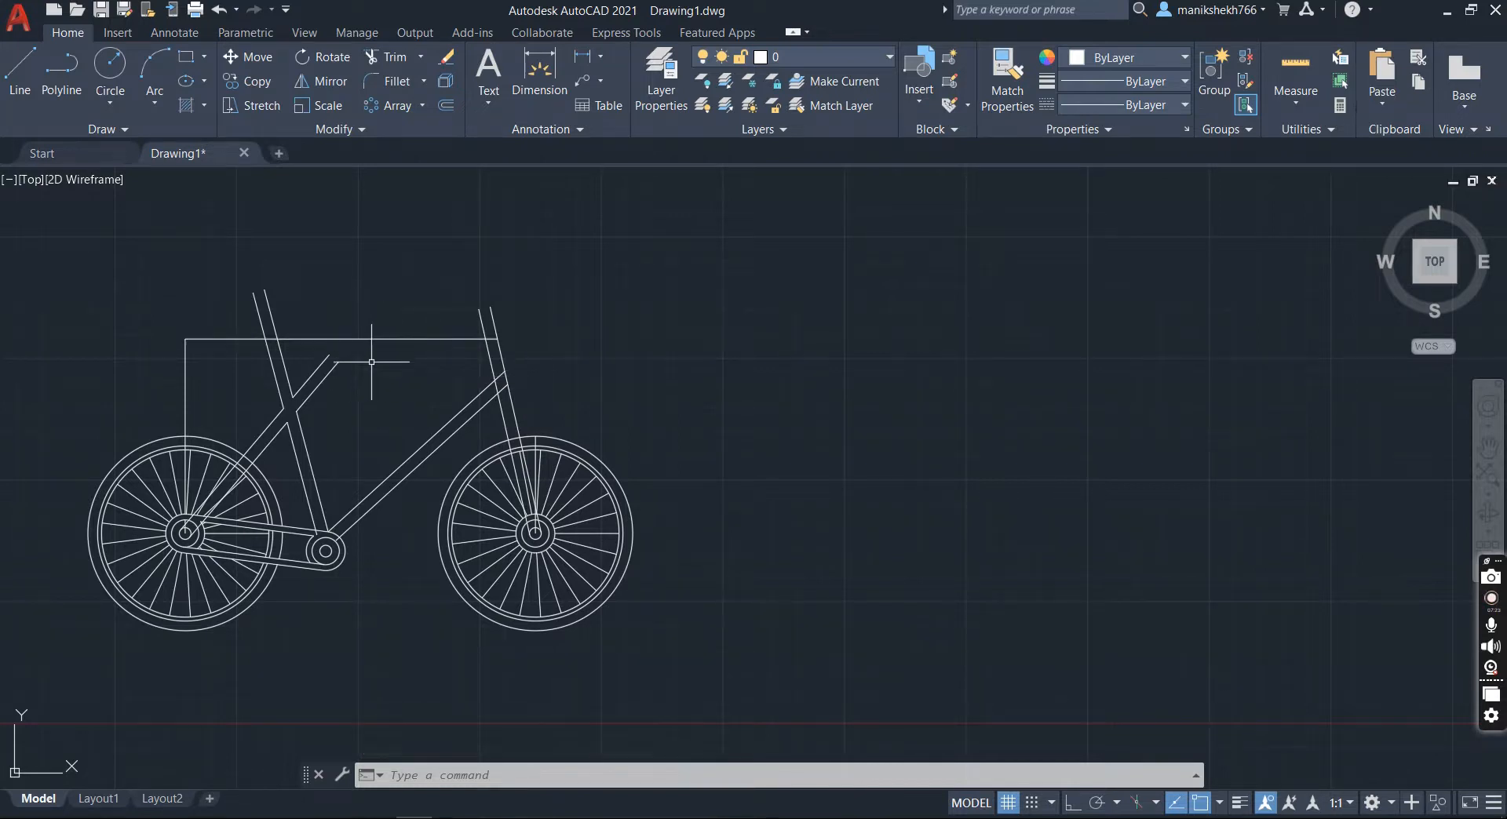
Step: Draw a top-tube line from left of the seat tube to the horizontal construction line's endpoint on the front fork
click(19, 74)
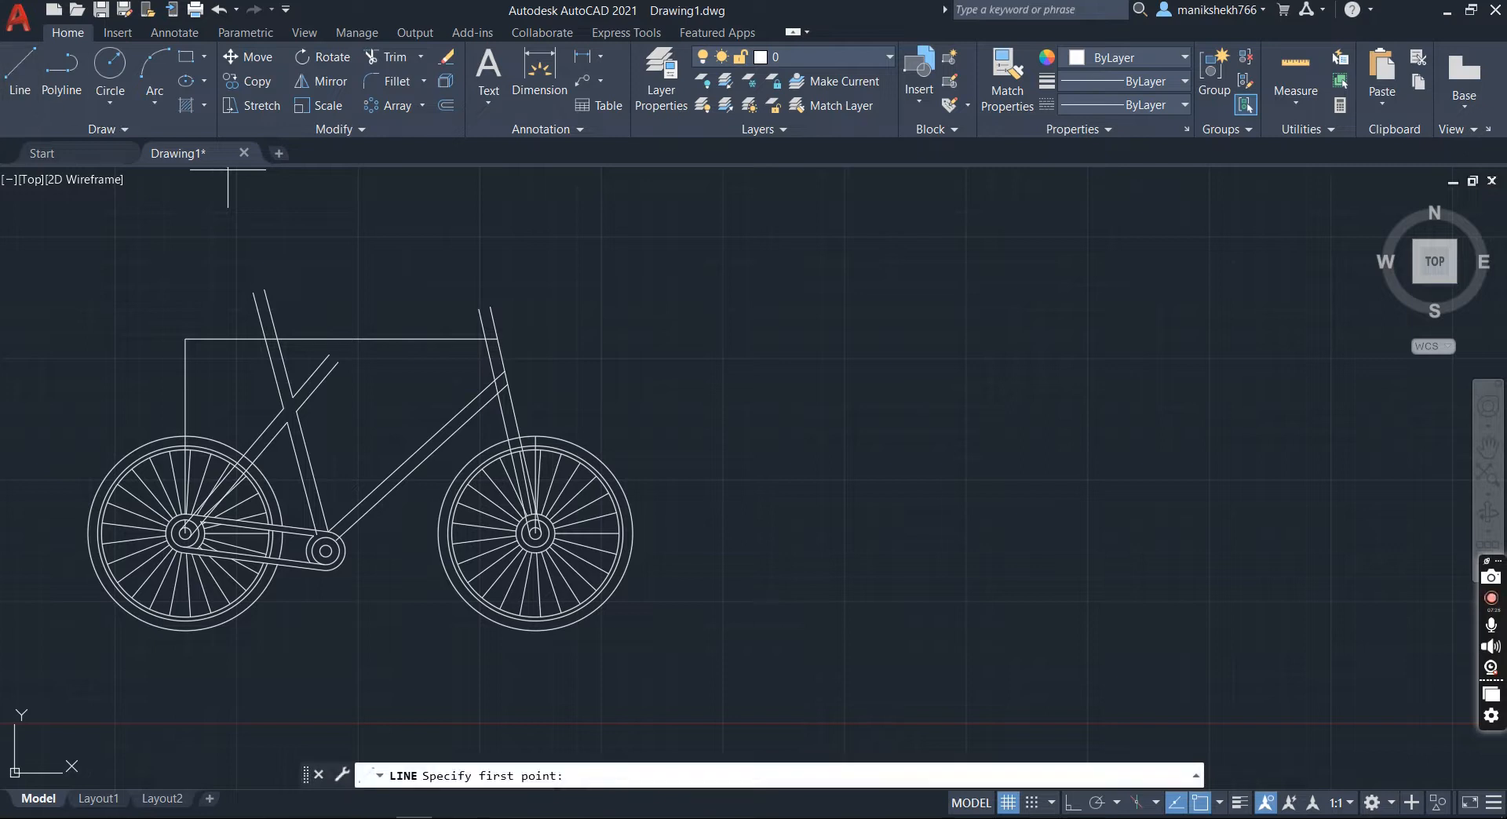
click(228, 374)
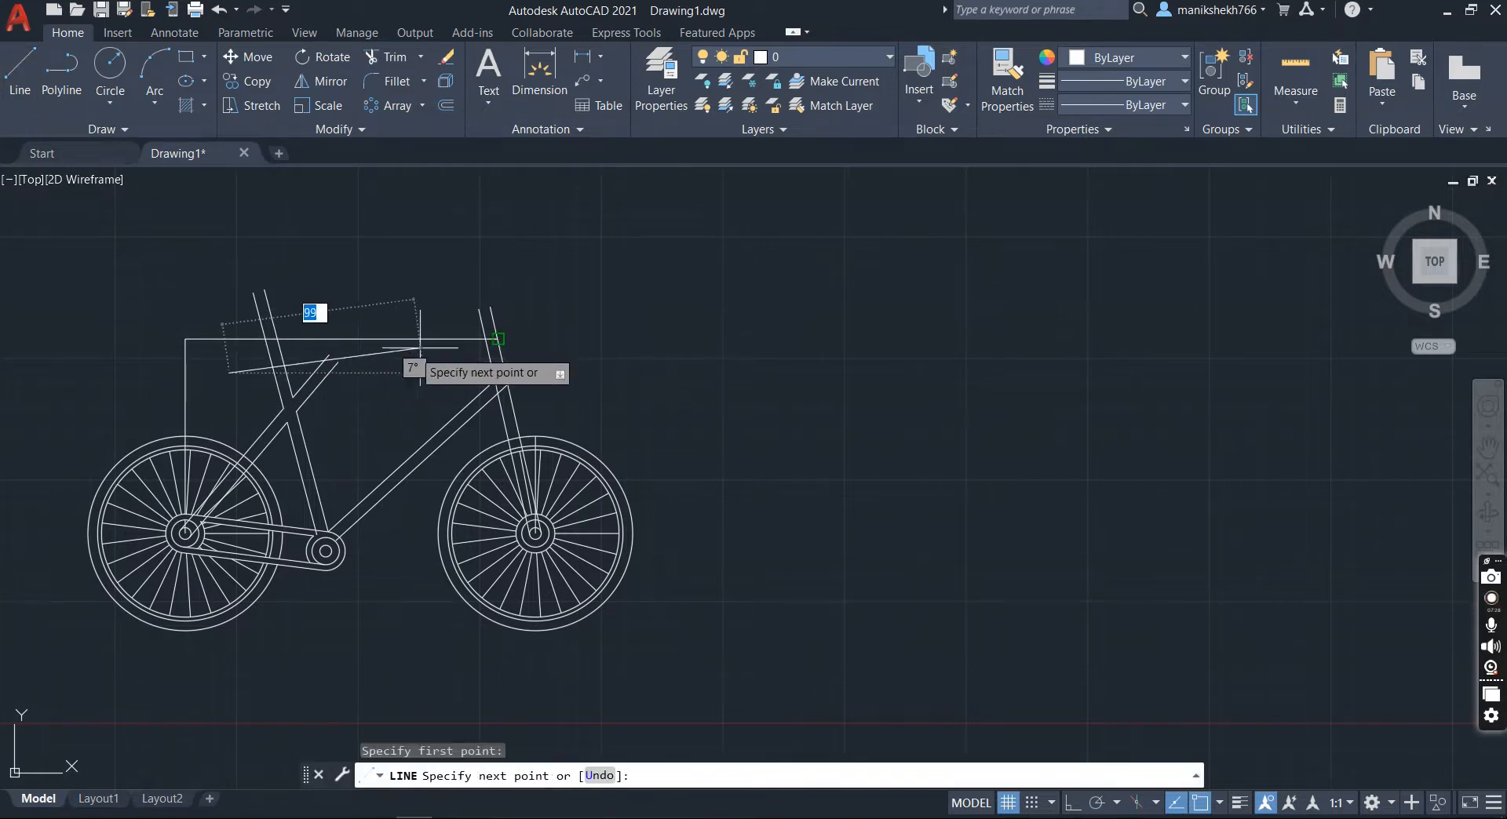
click(497, 339)
key(Return)
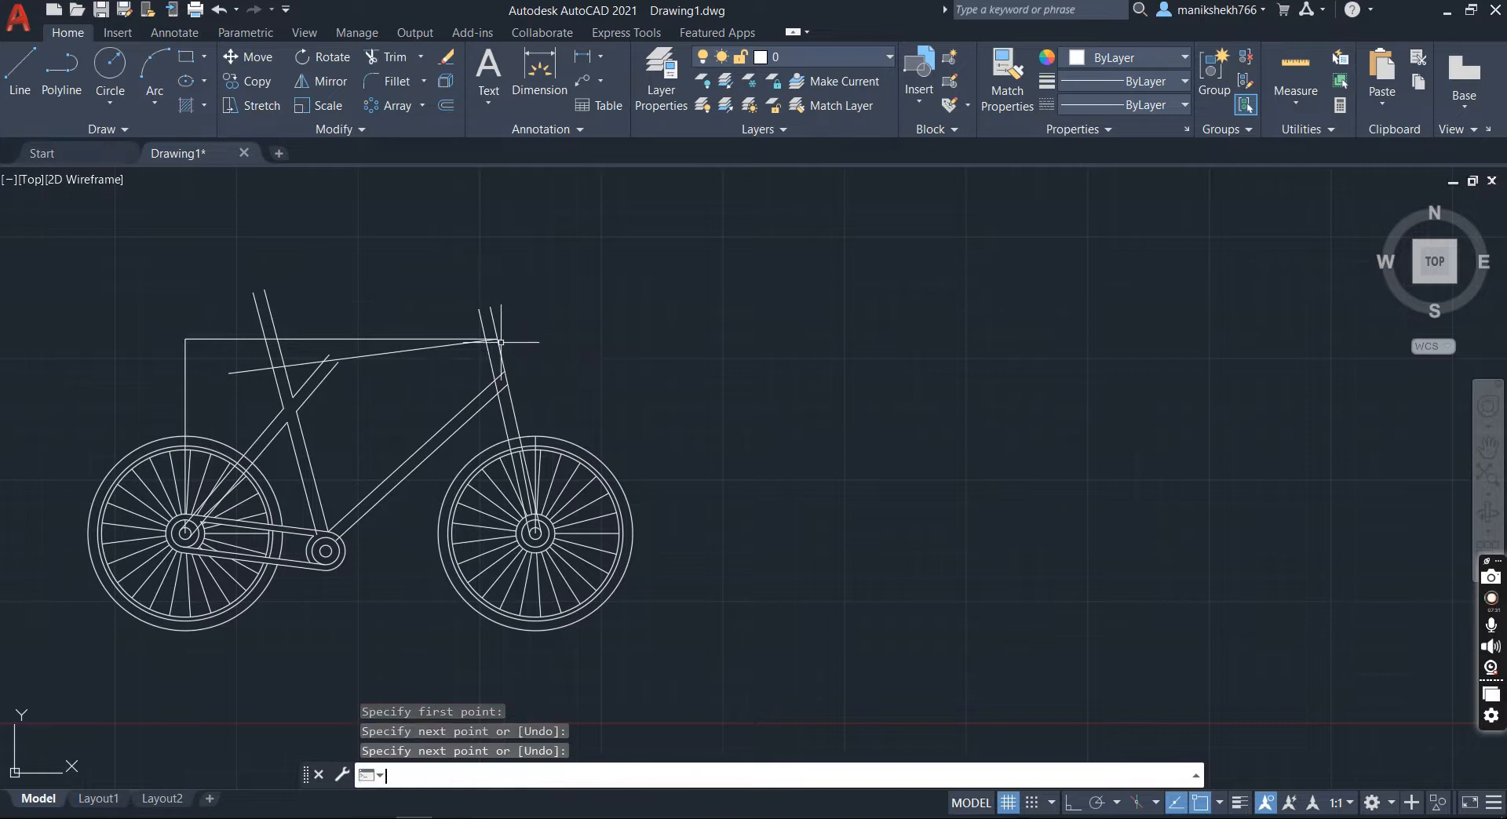
Step: Offset the top-tube line 6 units downward
click(445, 107)
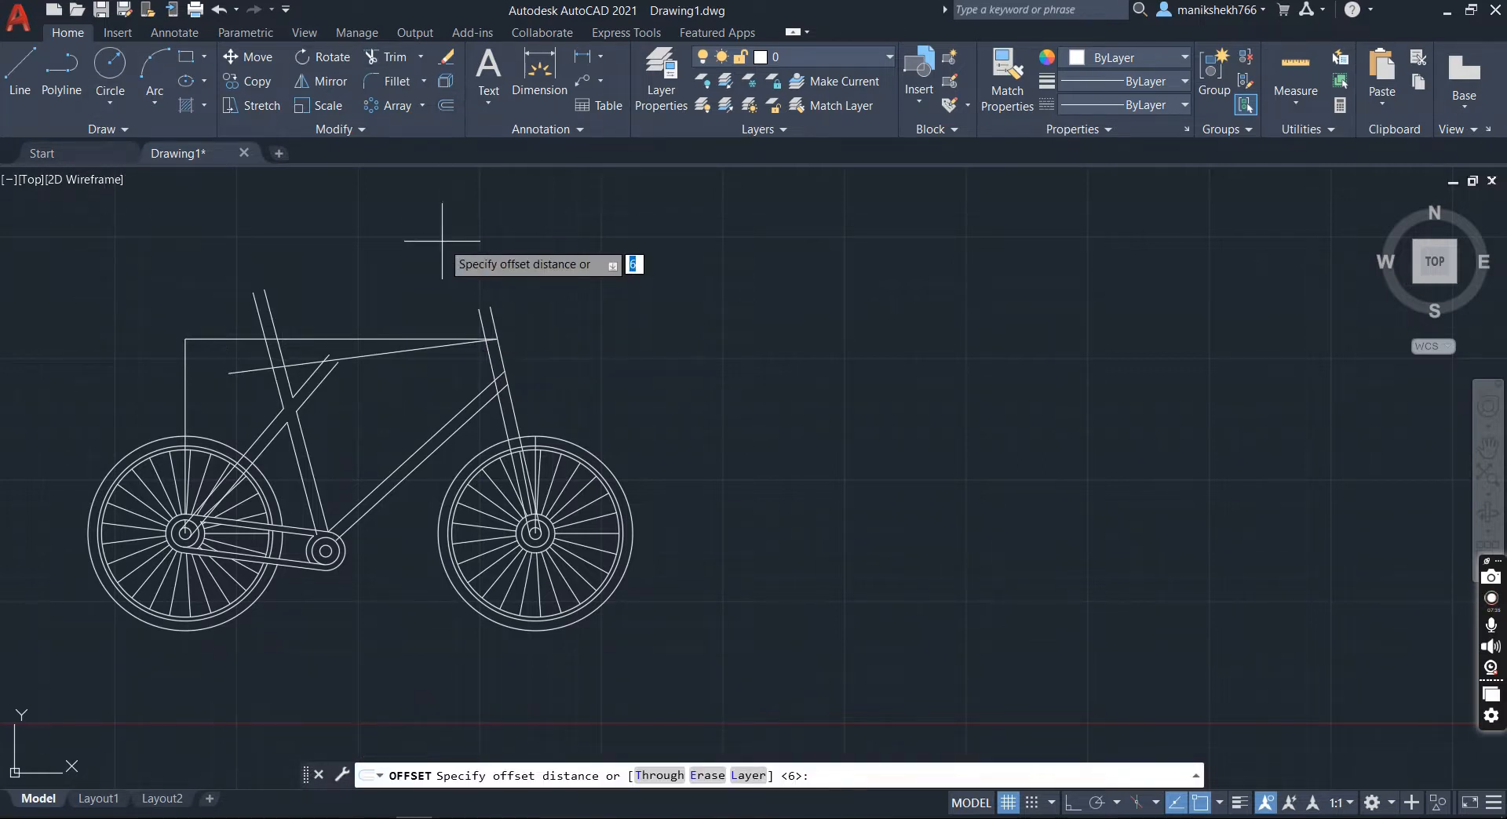
key(Return)
click(387, 352)
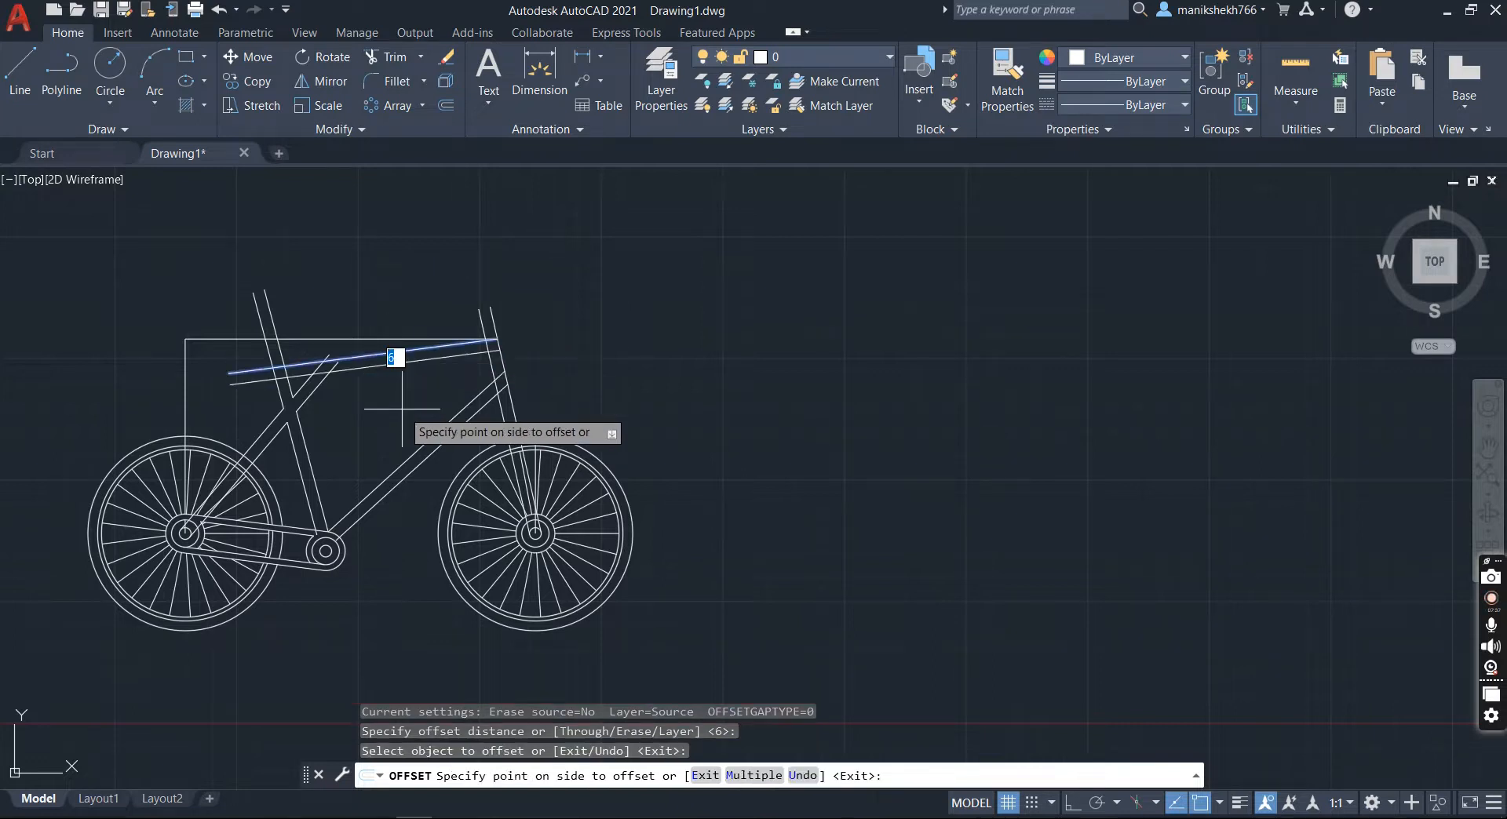
click(402, 409)
key(Return)
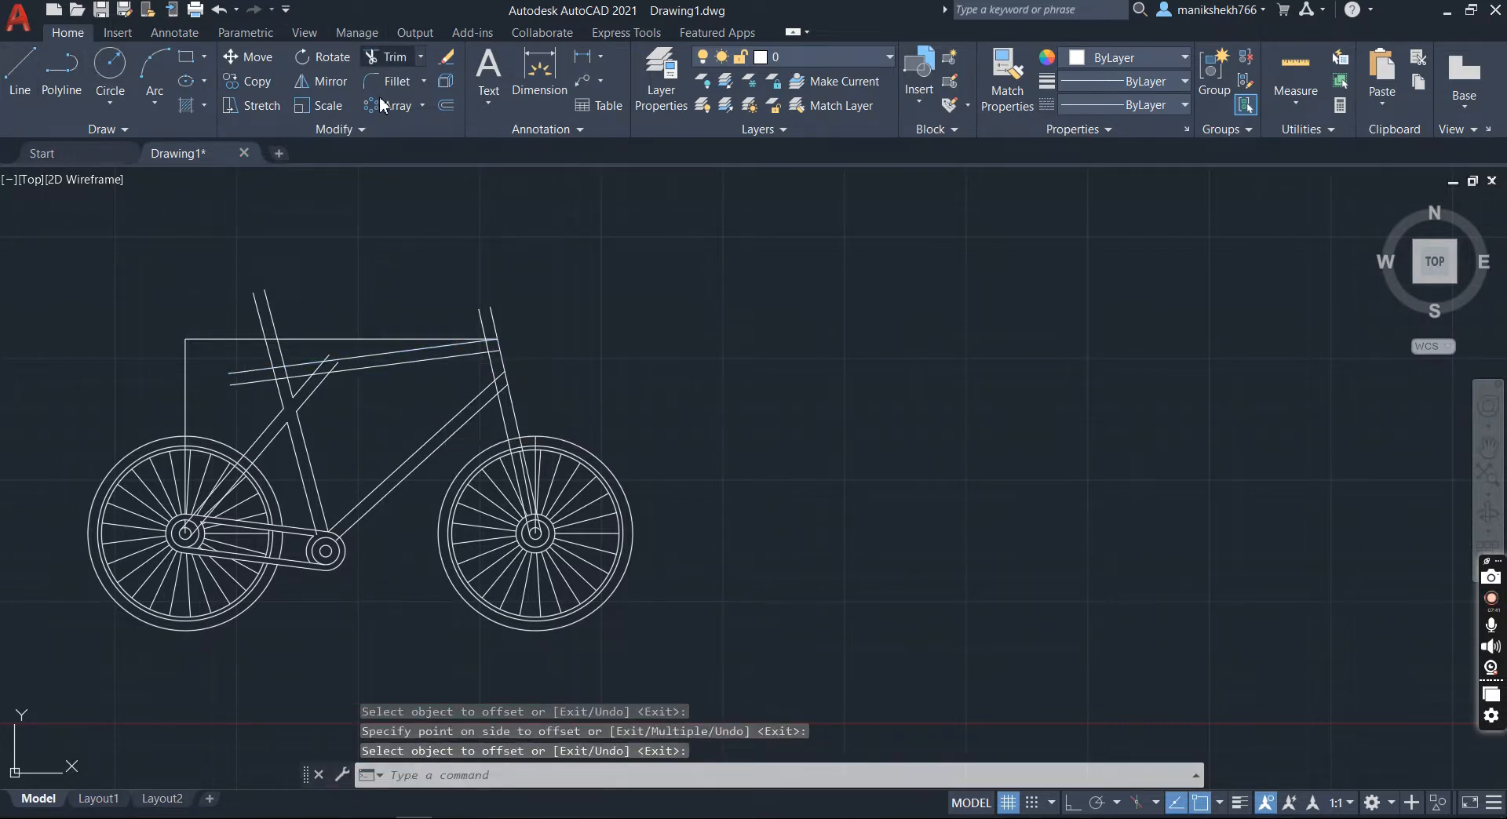
Step: Trim the slanted left-hub tube's extensions beyond the seat tube and the seat tube's right line inside the top tube
click(387, 57)
scroll(336, 425, up, 2)
drag(275, 363, 299, 396)
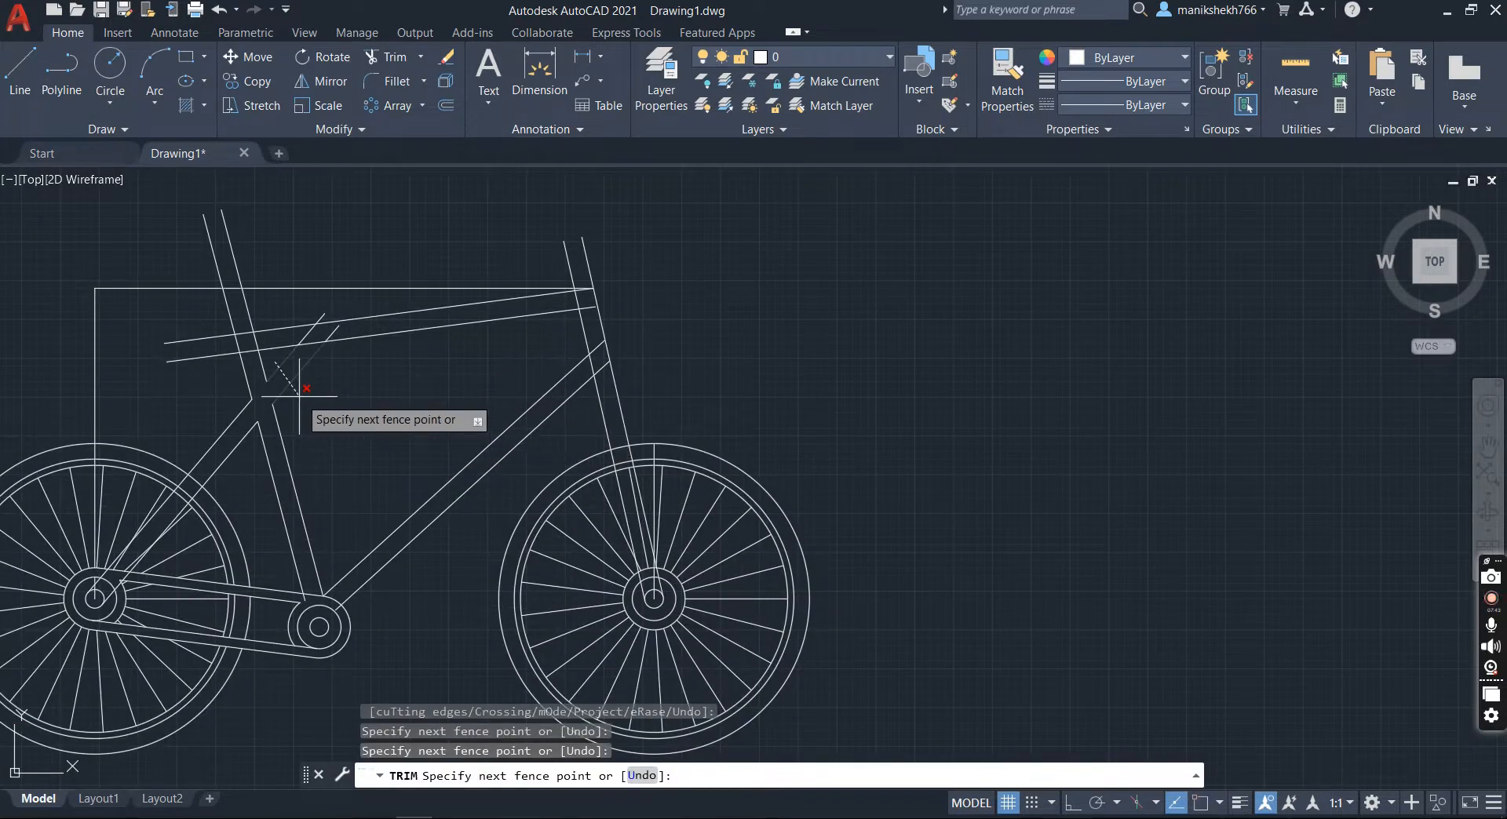
key(Return)
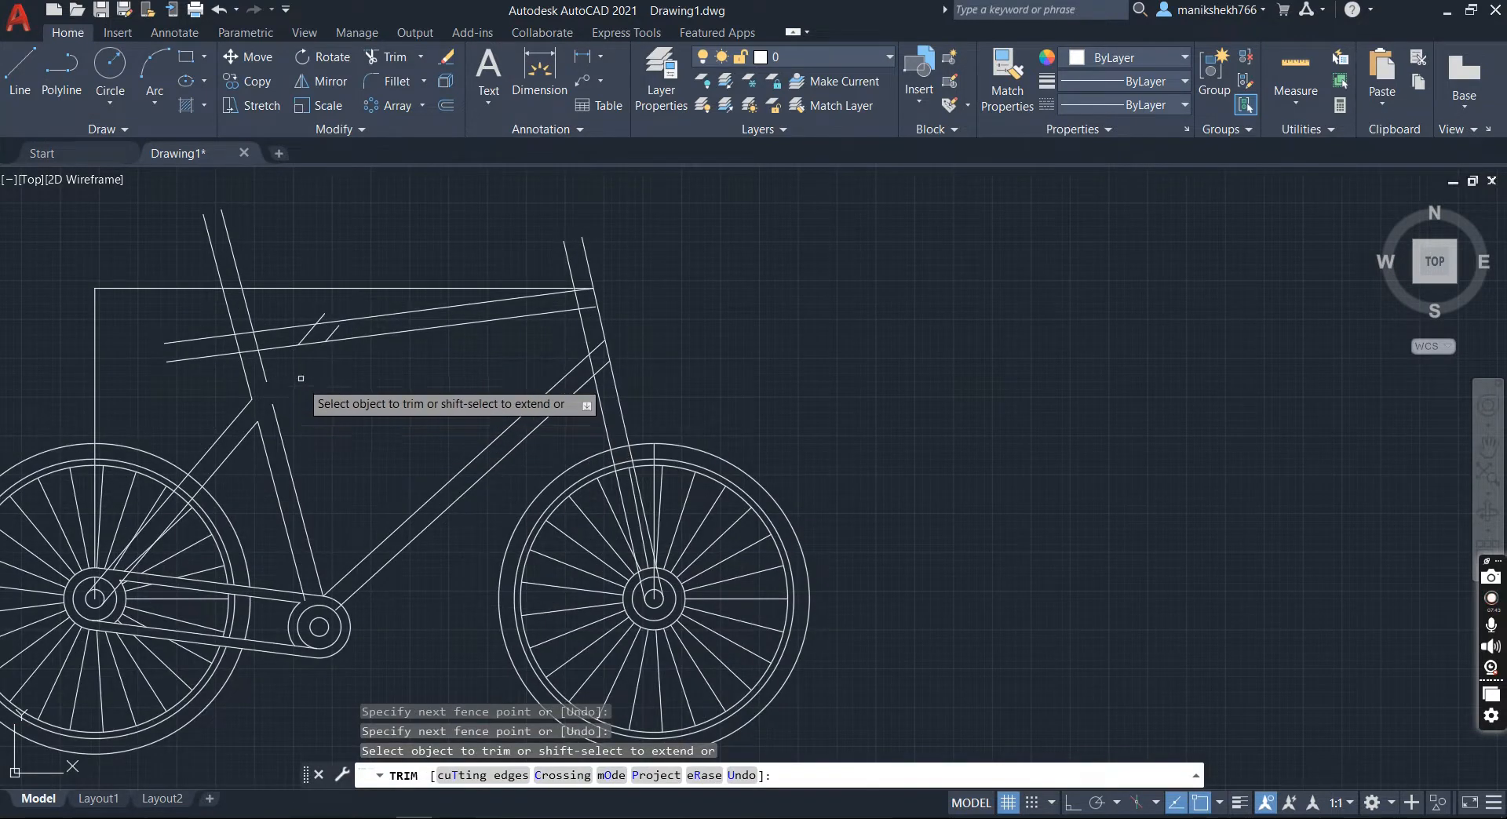
click(355, 323)
key(Return)
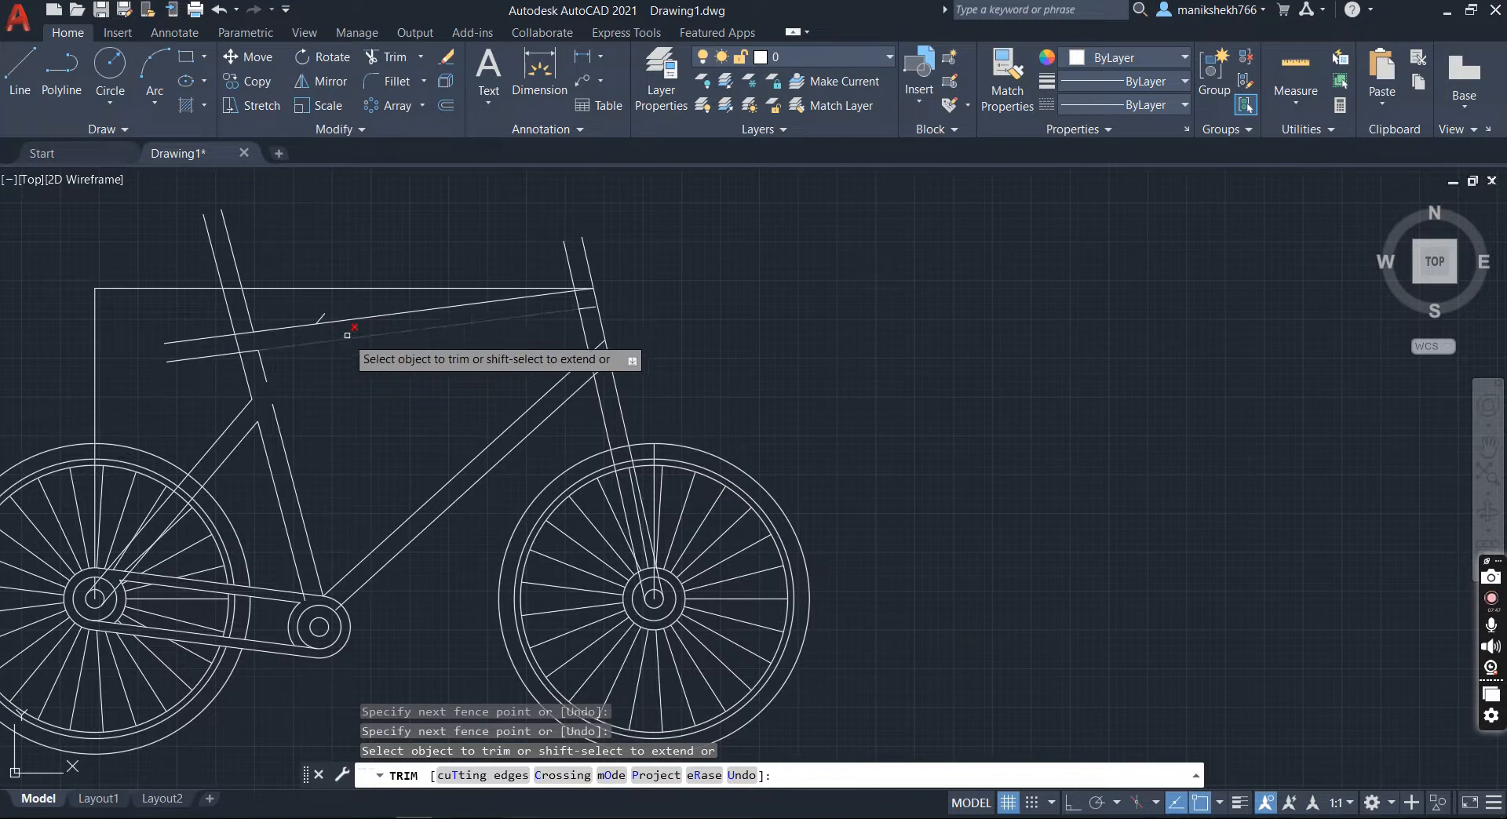
scroll(343, 319, up, 3)
click(276, 312)
key(Return)
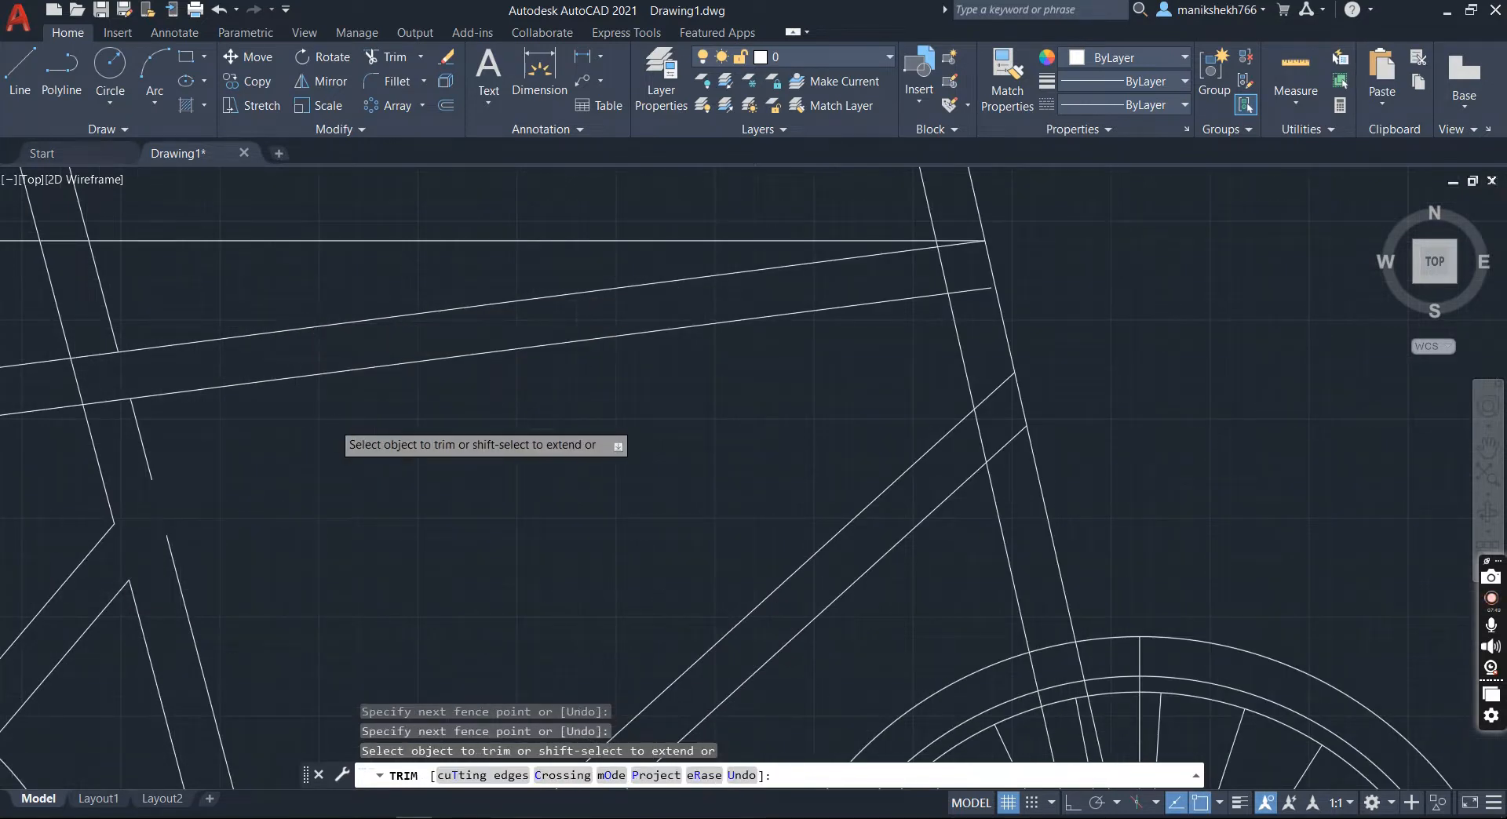
Step: Trim the top-tube ends inside the front fork and the fork's left line between the two top-tube lines
scroll(474, 375, down, 4)
scroll(612, 328, up, 4)
click(612, 328)
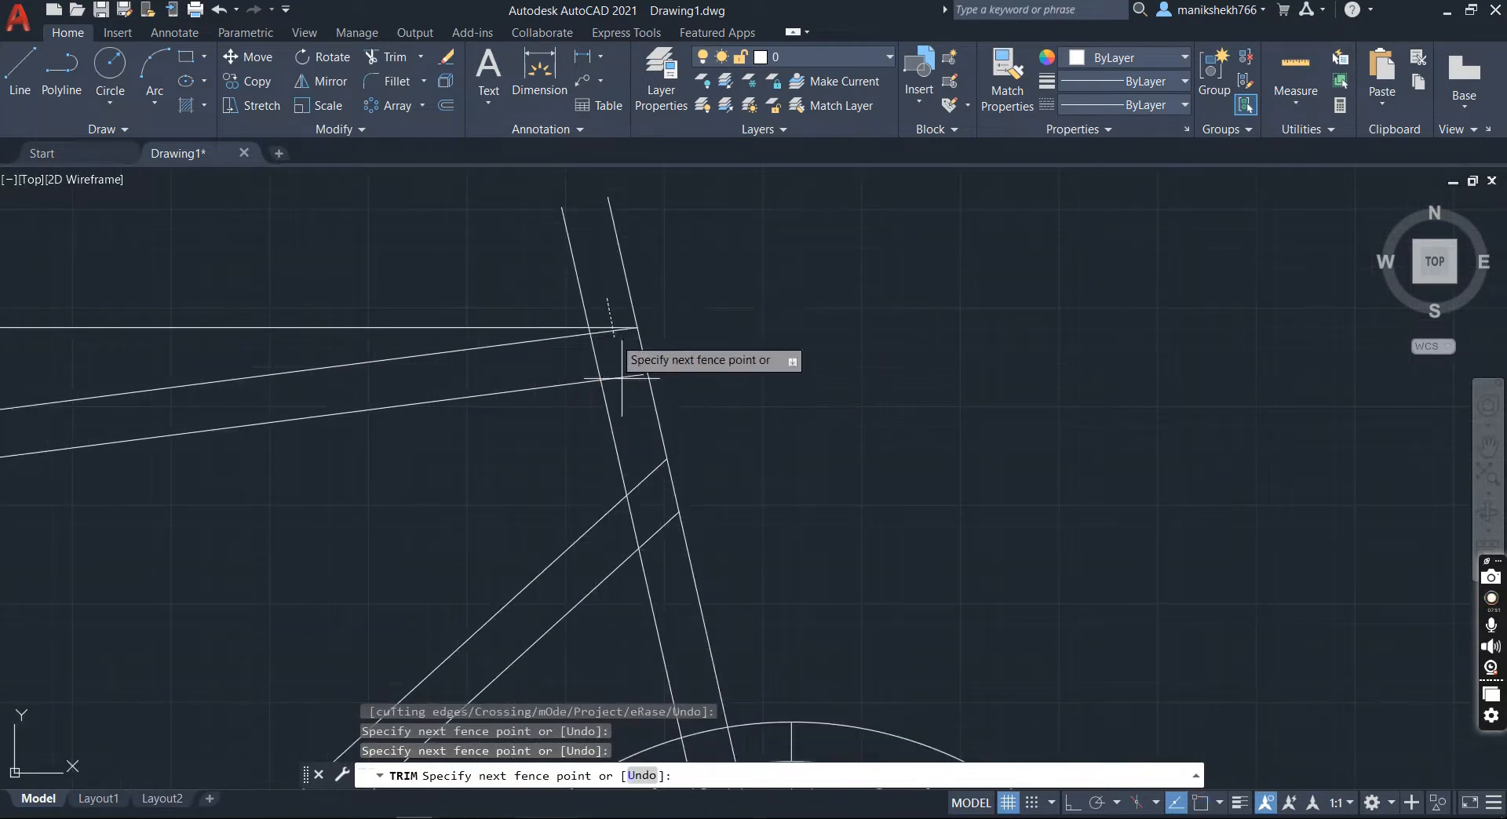
click(617, 357)
key(Return)
Step: Trim the horizontal construction line between the seat tube and the front fork
scroll(575, 358, down, 2)
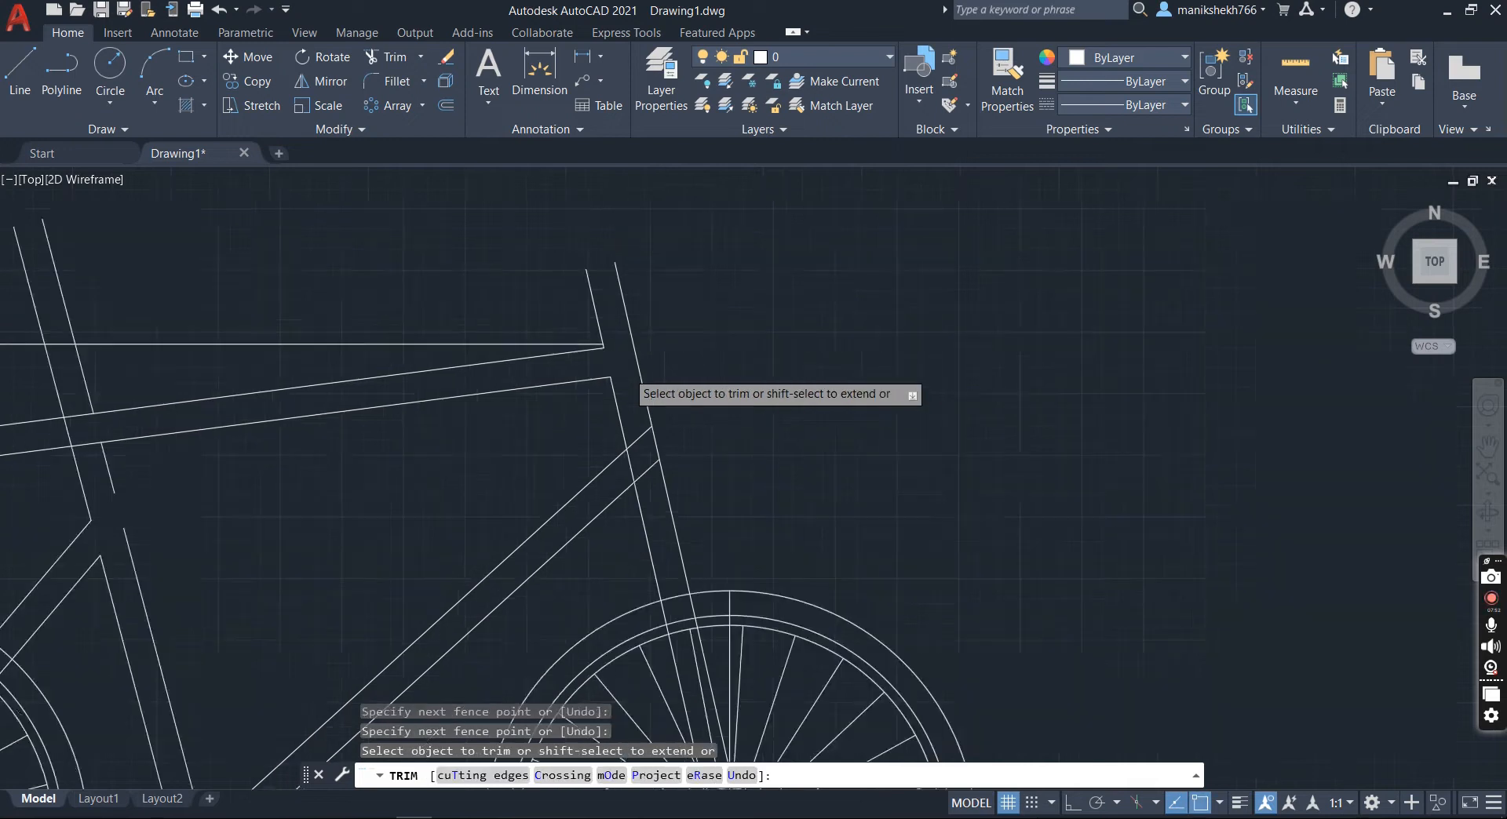
click(336, 355)
click(352, 330)
key(Return)
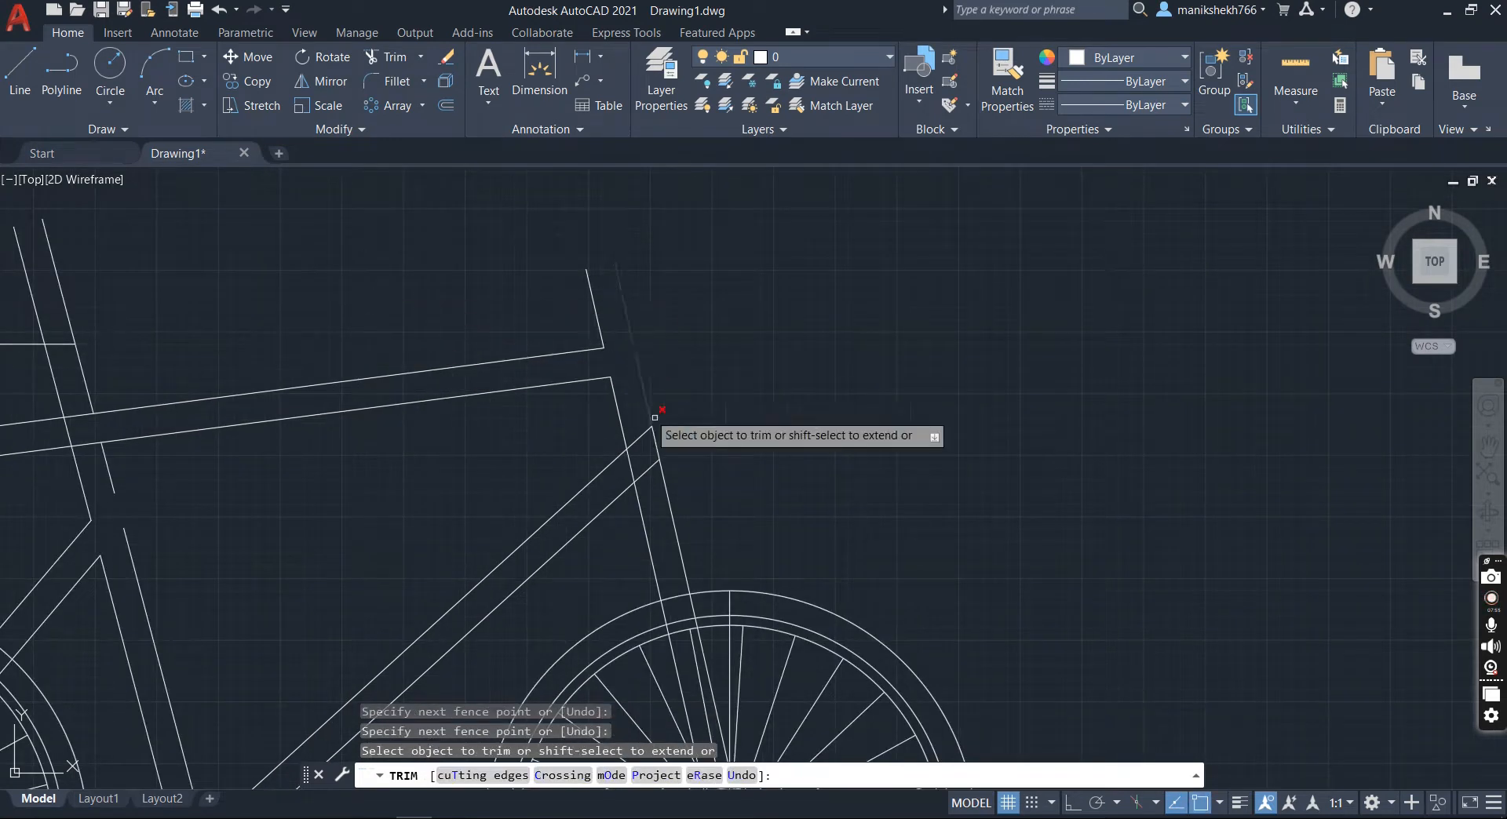
Step: Trim the down-tube ends inside the front fork and the fork's left line between the two down-tube lines
click(653, 398)
drag(639, 462, 626, 473)
key(Return)
scroll(721, 422, down, 2)
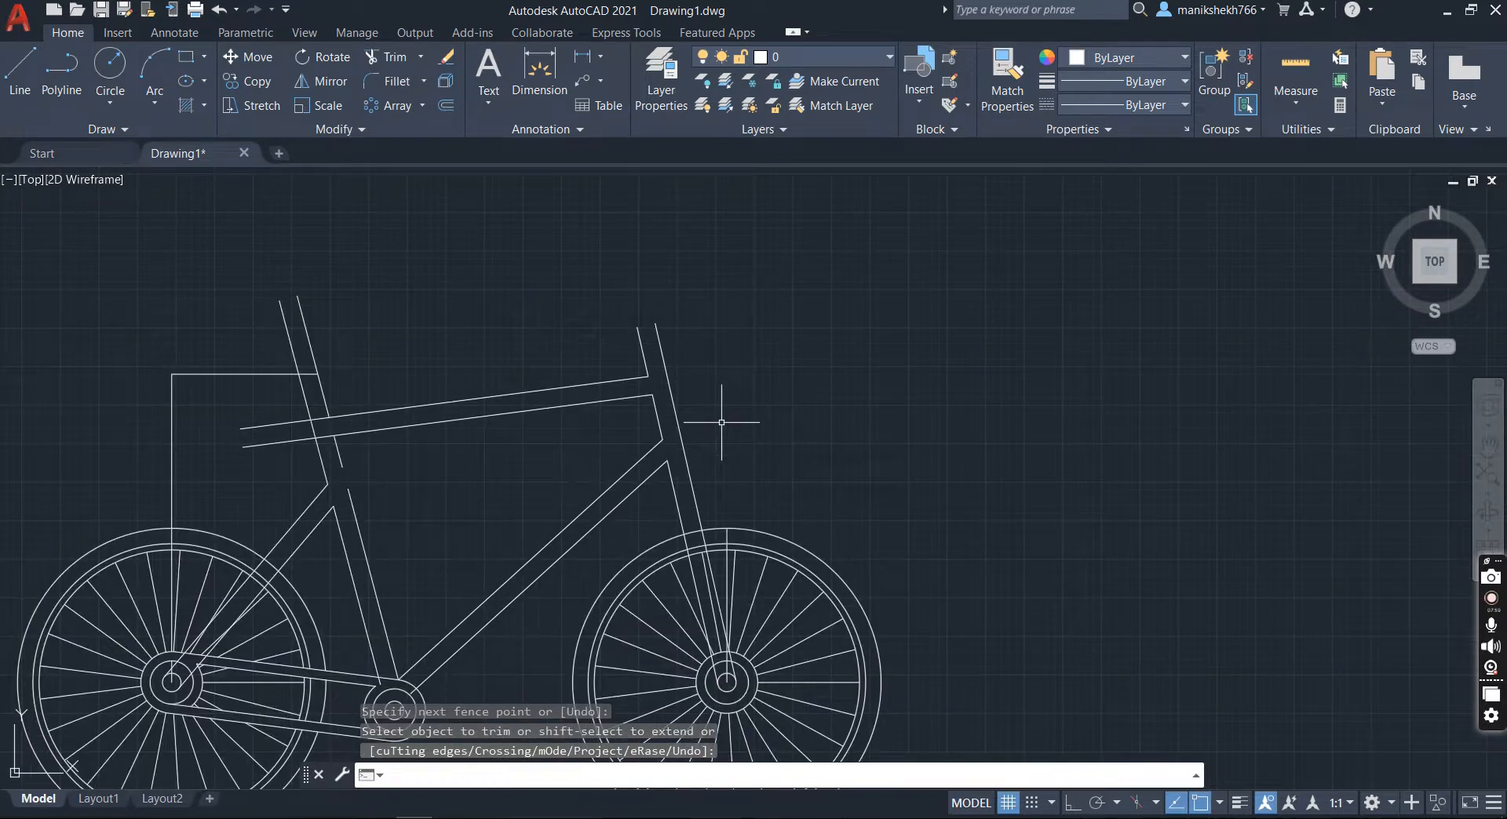
Step: Remove the construction lines and the top-tube ends to the left of the seat tube by trimming
scroll(721, 422, down, 5)
scroll(659, 416, up, 3)
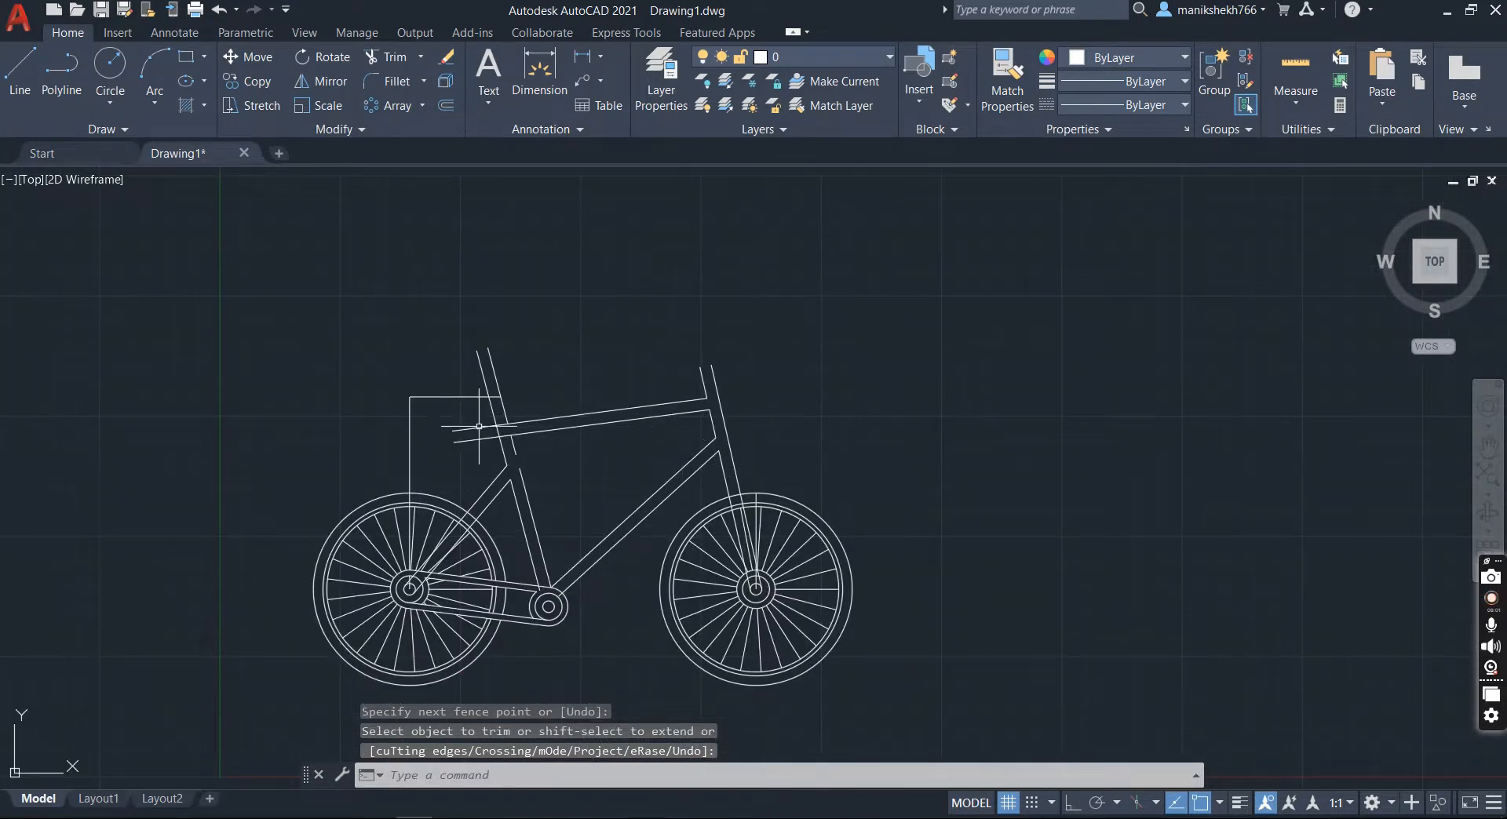
click(377, 62)
mouse_move(466, 422)
mouse_down()
mouse_move(480, 444)
mouse_move(440, 350)
mouse_move(457, 436)
mouse_move(358, 437)
mouse_up()
key(Return)
scroll(569, 434, up, 2)
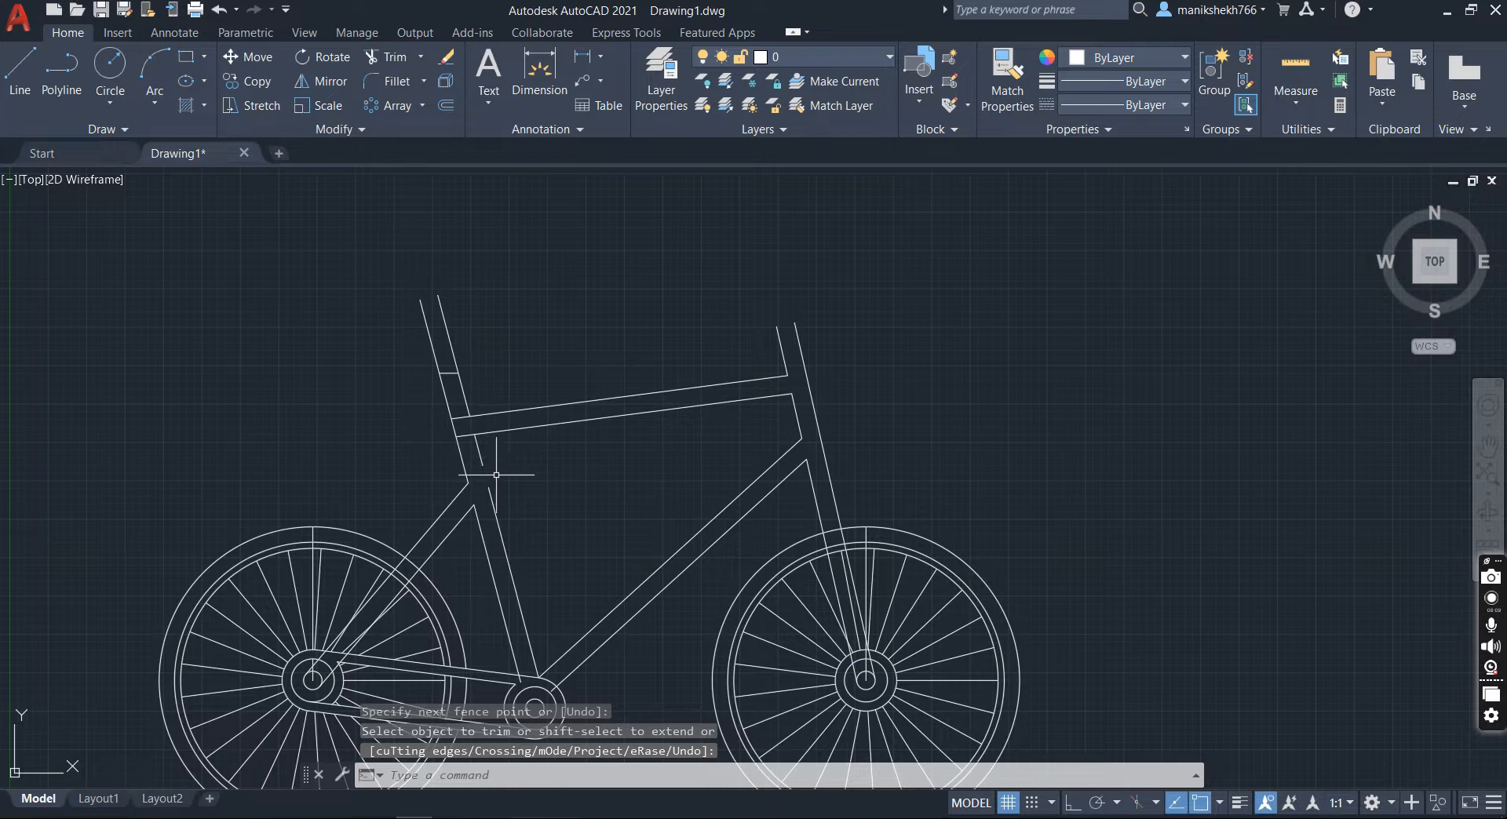
Step: Draw a short line closing the gap in the seat tube's right side, below the top tube
click(20, 69)
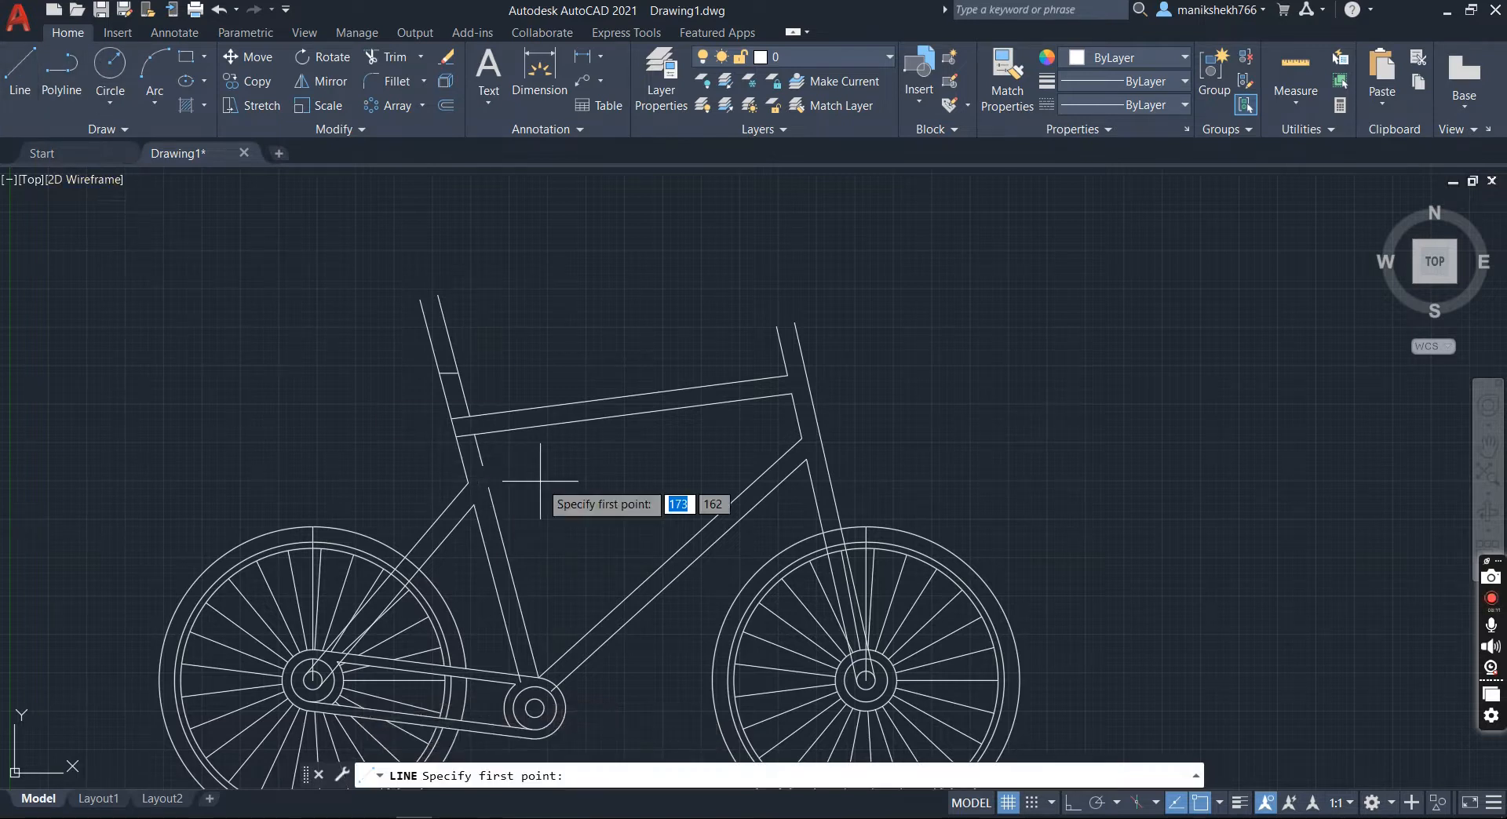
click(483, 465)
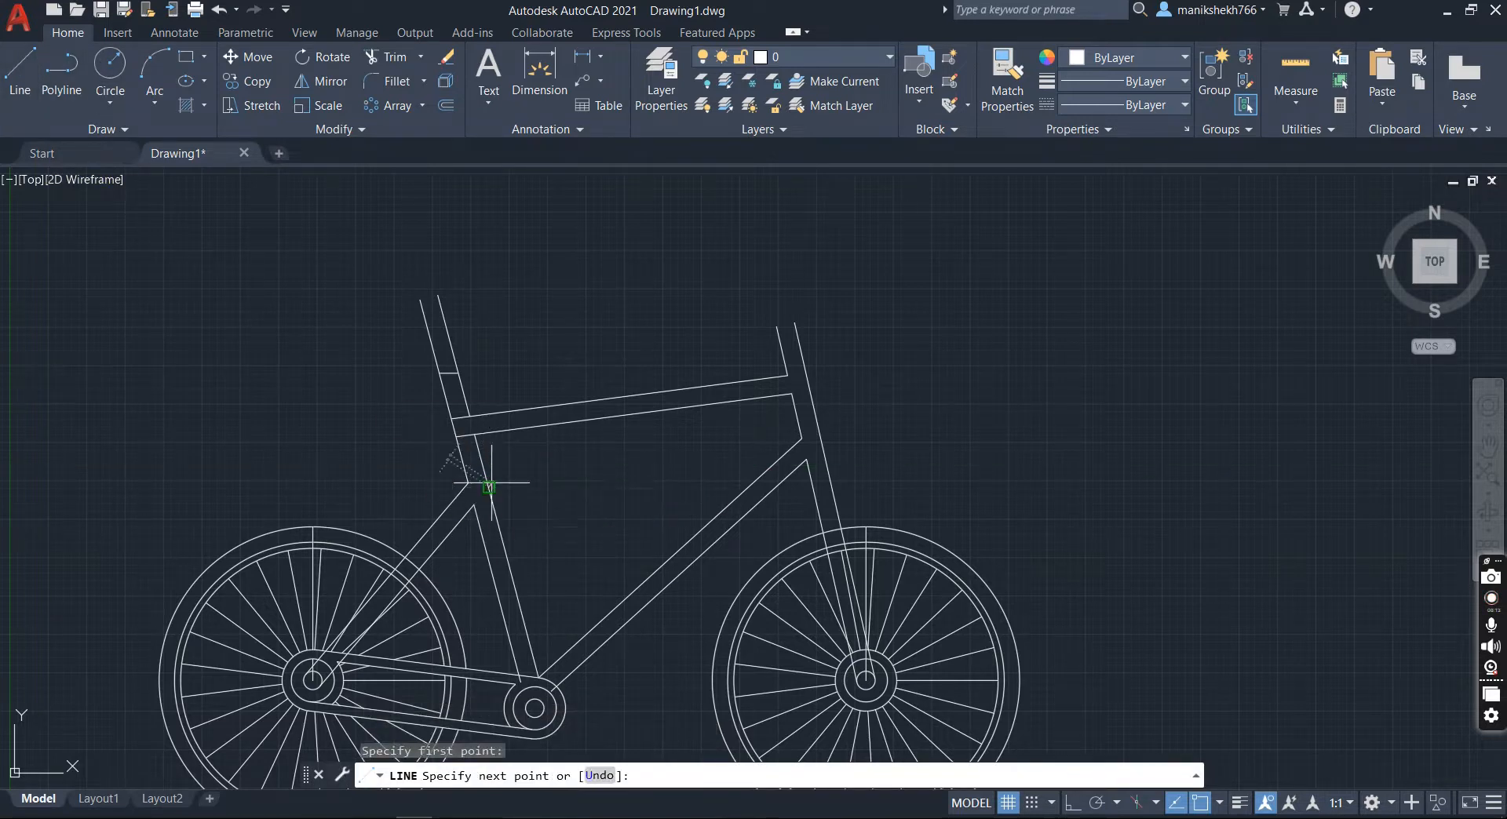
click(488, 485)
key(Return)
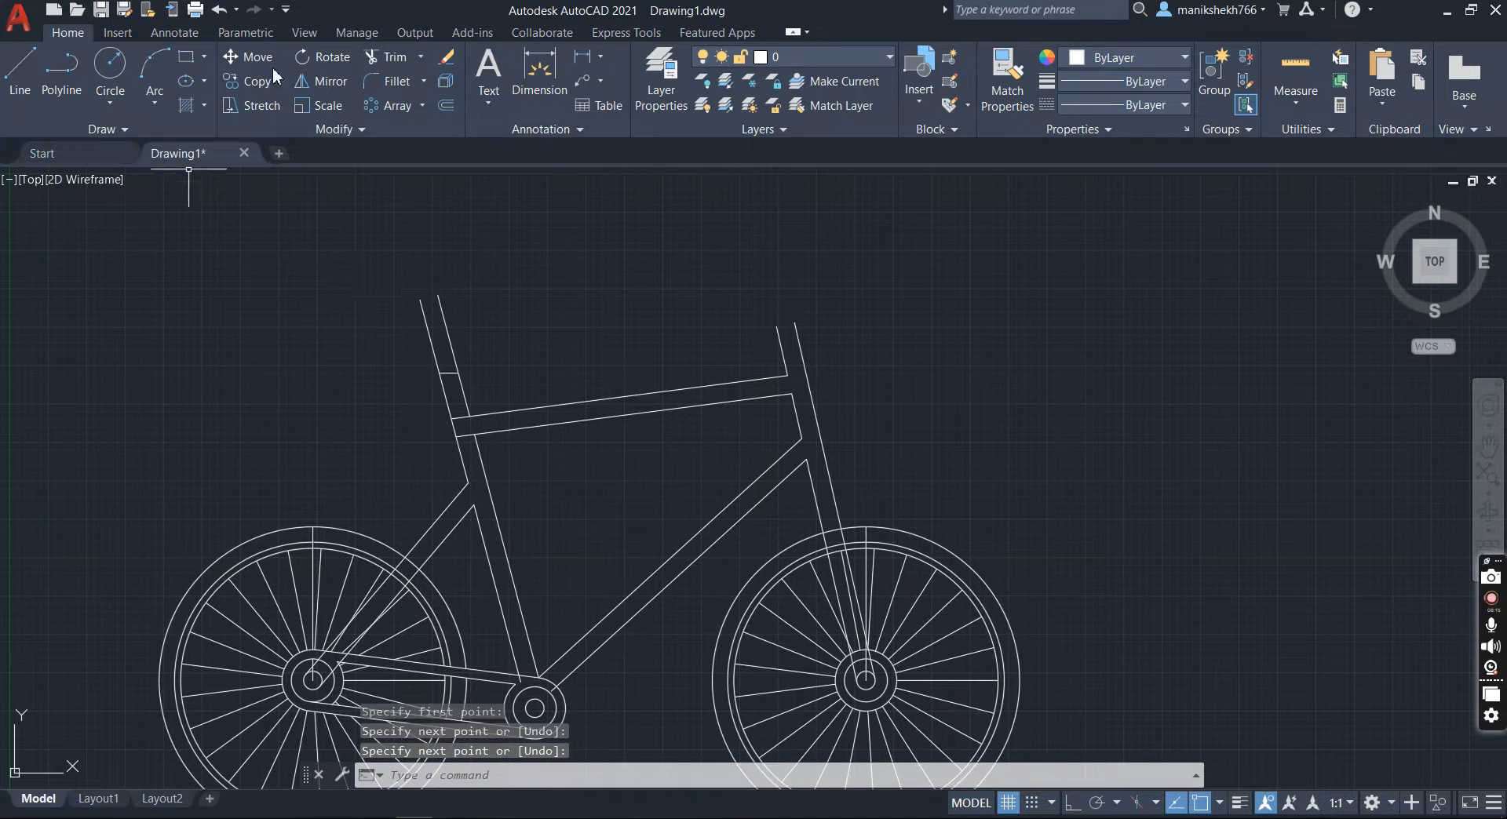
Step: Trim the two top-tube segments inside the seat tube
click(390, 63)
drag(460, 407, 472, 455)
scroll(704, 481, down, 1)
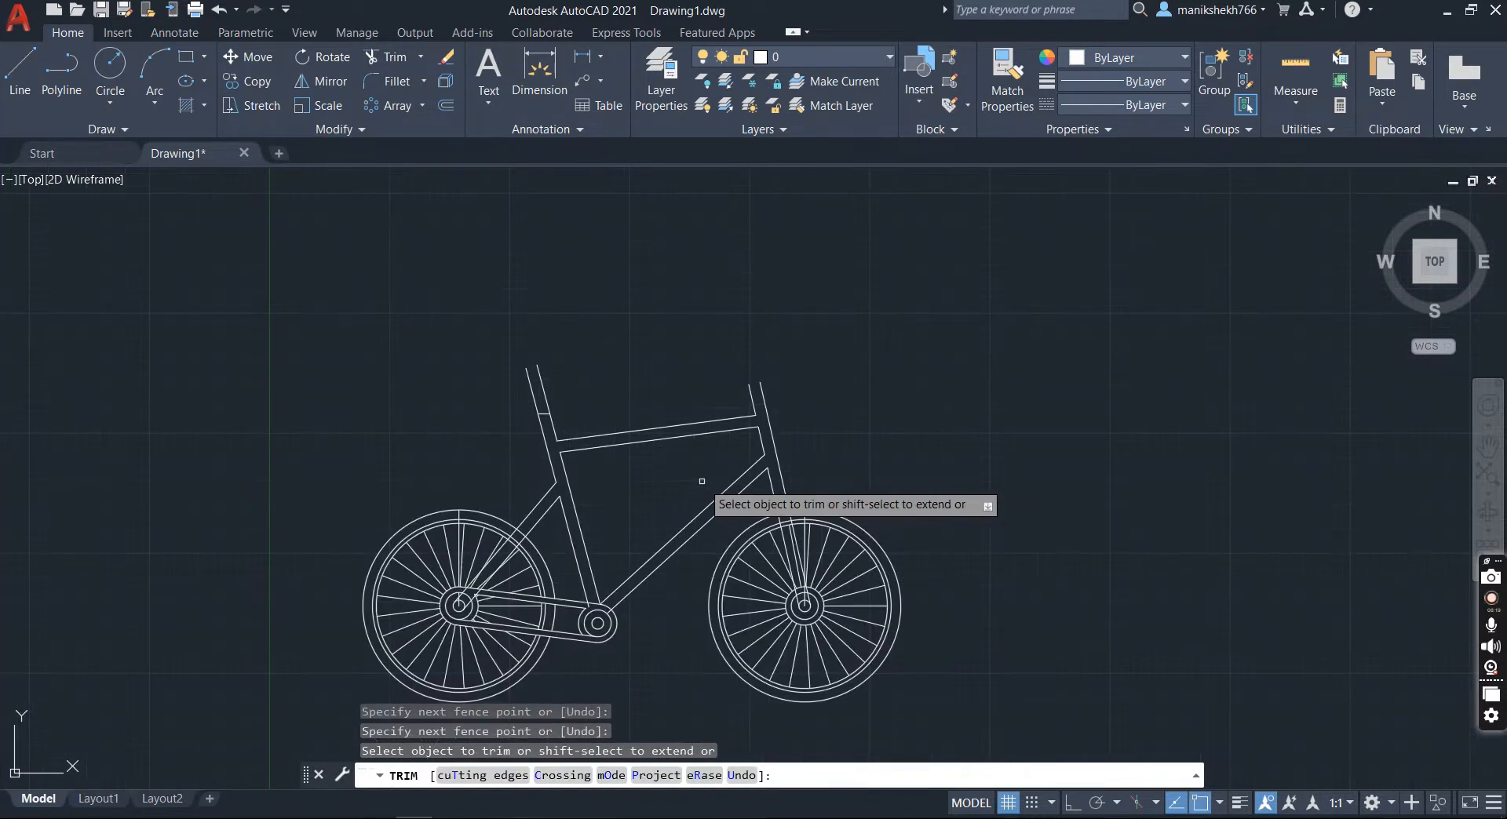
Step: Trim the left wheel's rim arcs and the spoke and hub segments crossing inside the slanted tube from the left hub
scroll(546, 576, up, 2)
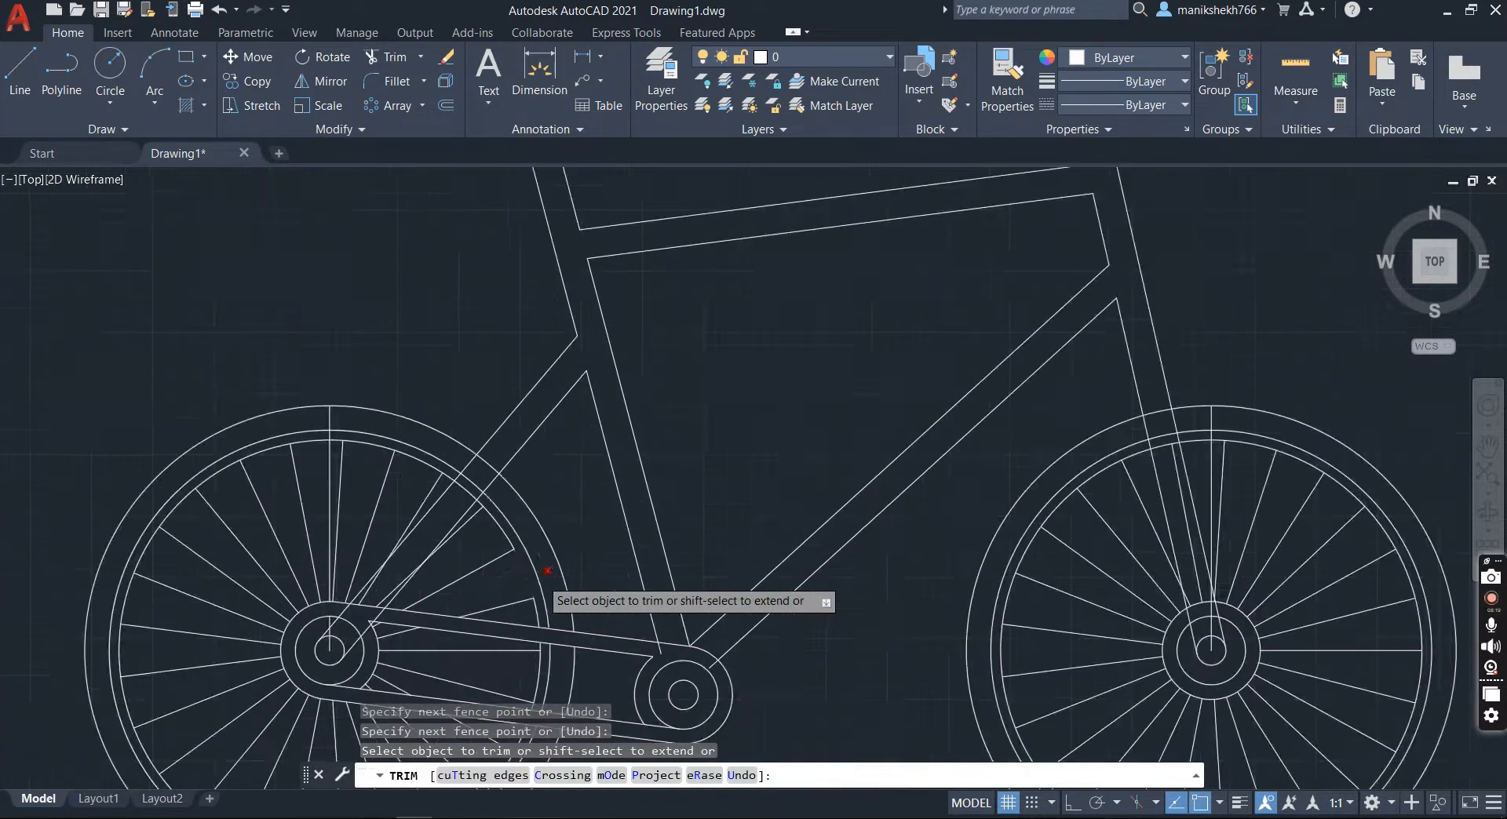
click(350, 634)
click(504, 441)
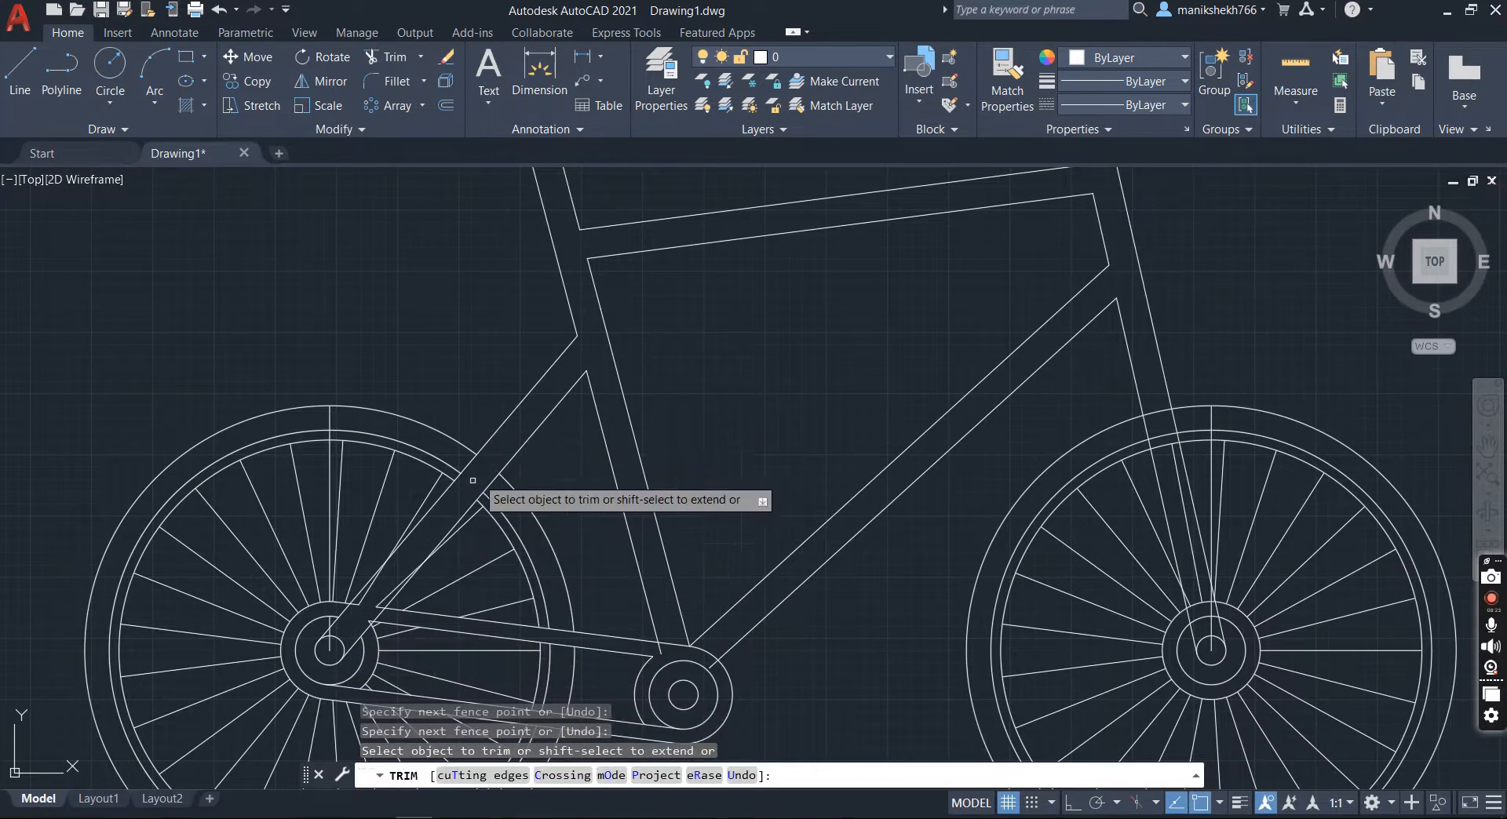
Step: Trim the remaining spoke ends inside the slanted tube just above the left hub
scroll(369, 598, up, 3)
click(397, 547)
click(316, 636)
click(460, 556)
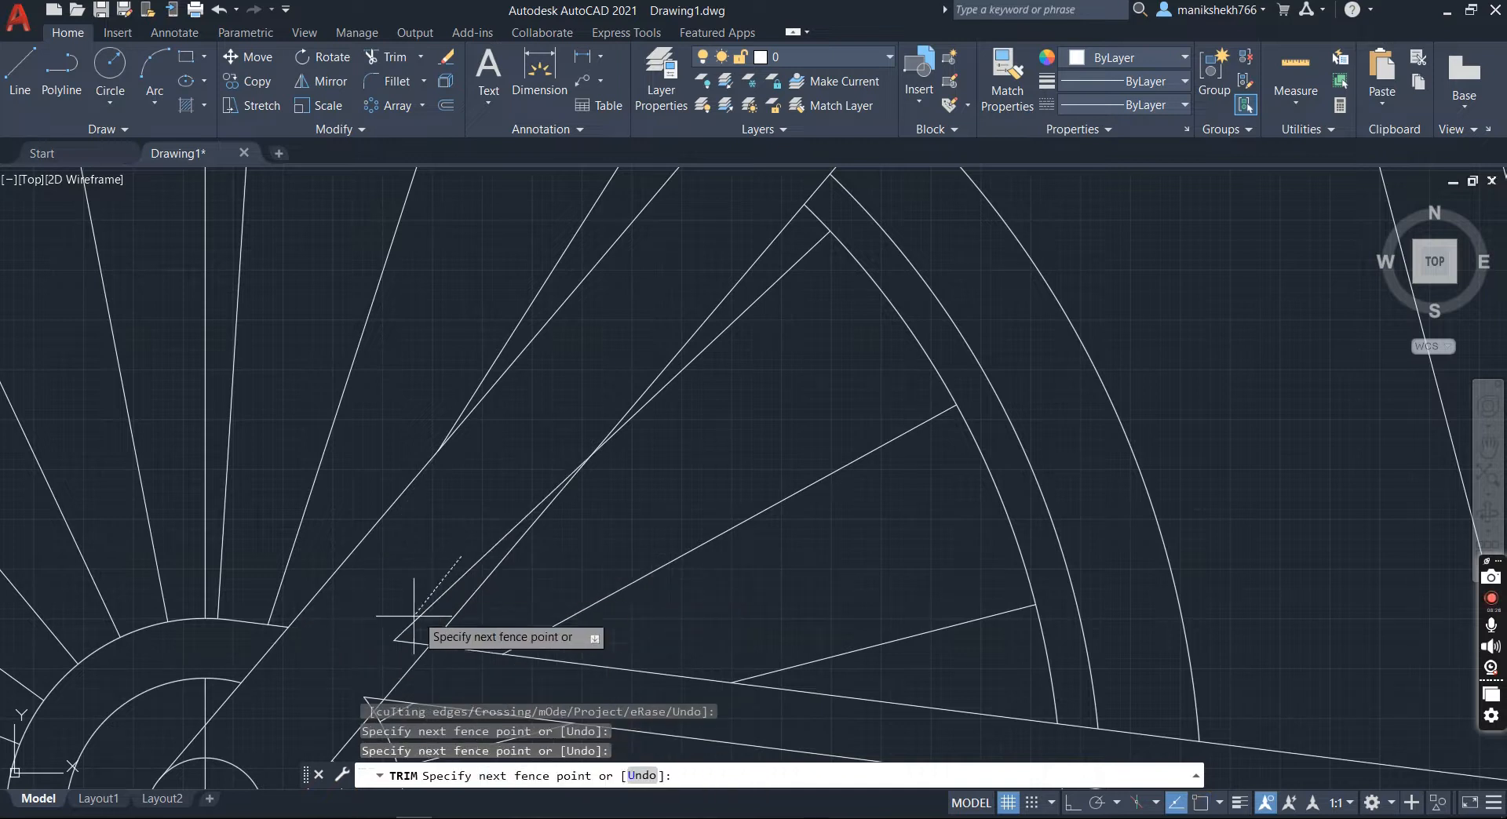
click(391, 661)
scroll(382, 622, down, 3)
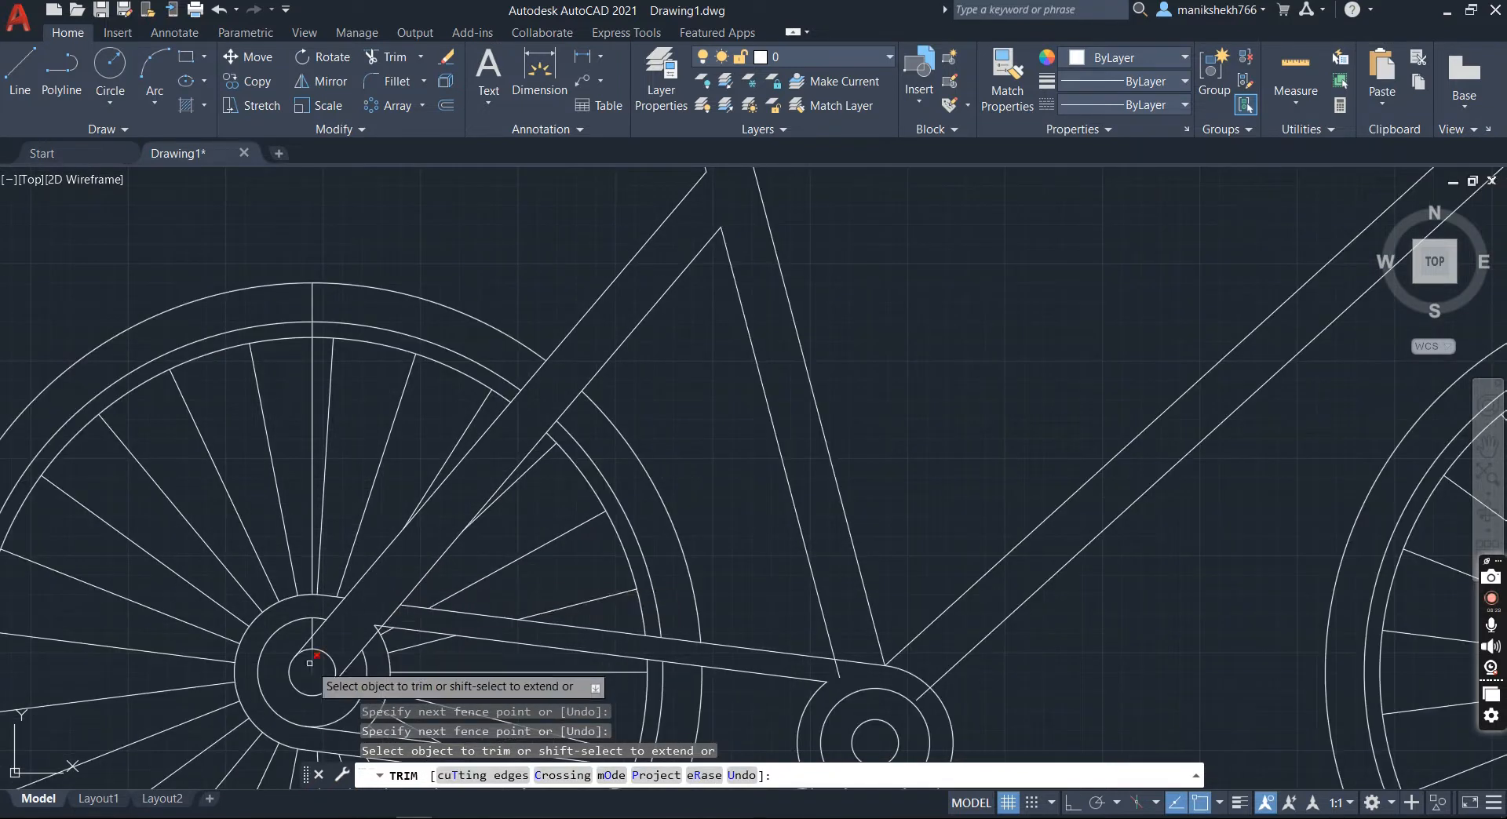
Step: Trim the vertical line and hub circle segments remaining inside the slanted tube at the left wheel's hub
scroll(310, 632, up, 4)
click(271, 590)
click(314, 637)
click(292, 653)
click(284, 661)
click(312, 711)
click(269, 711)
scroll(299, 614, down, 2)
scroll(299, 615, down, 3)
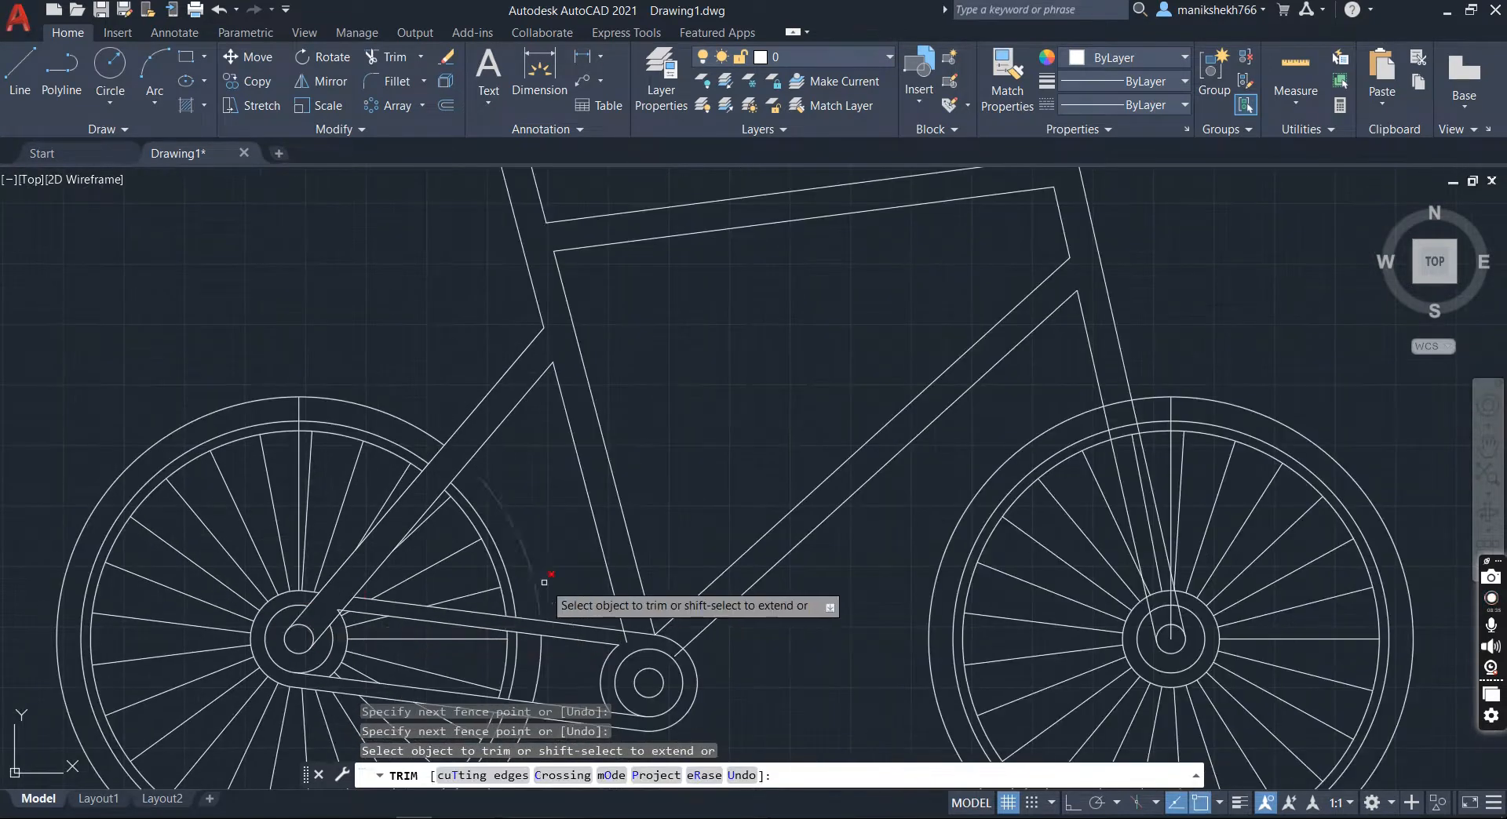
Step: Try to trim the right wheel's lines inside the front fork with a fence running down to the hub
scroll(541, 581, down, 2)
scroll(863, 575, up, 2)
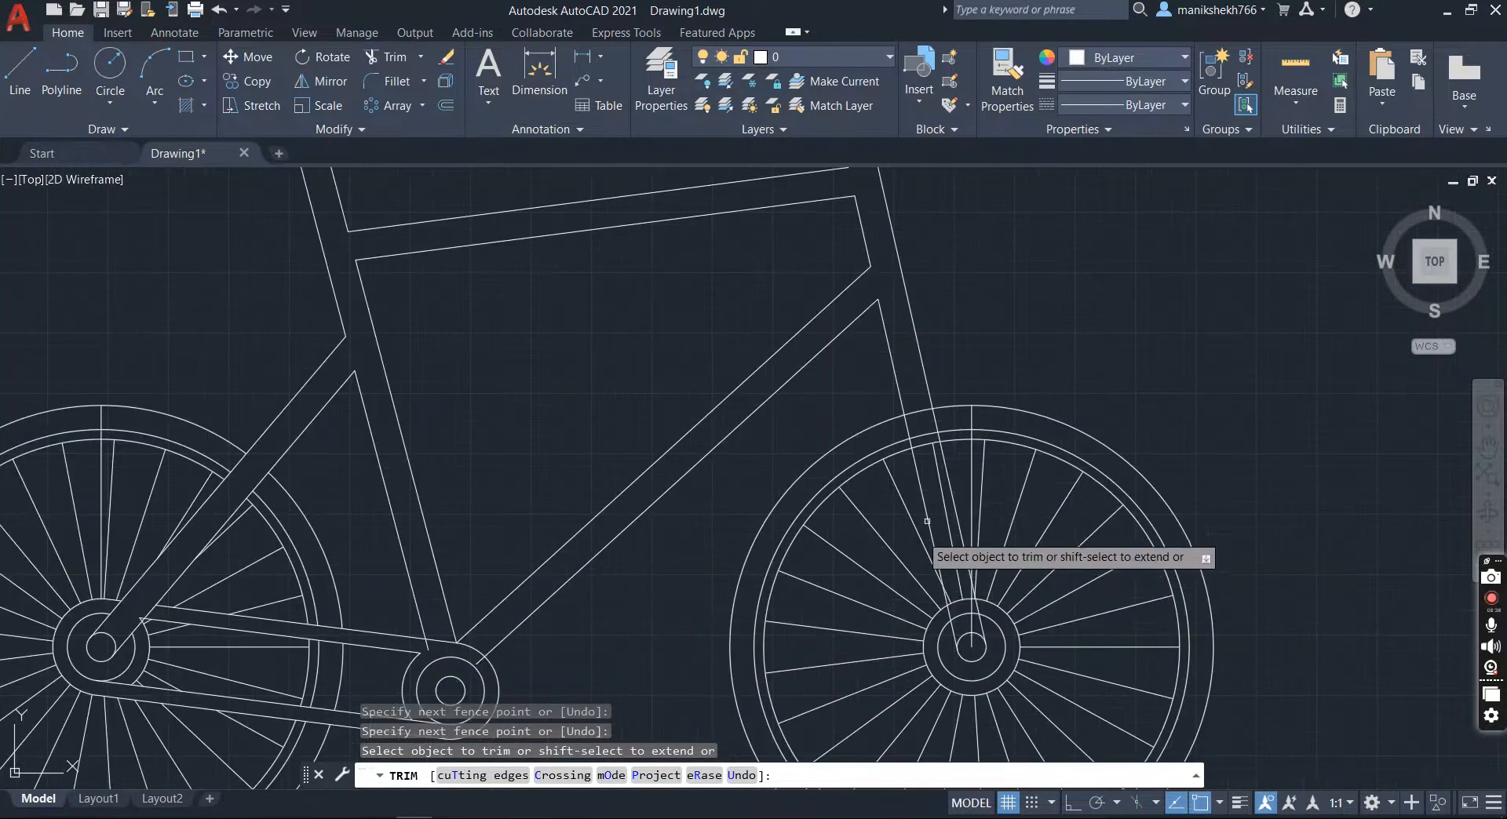
click(913, 389)
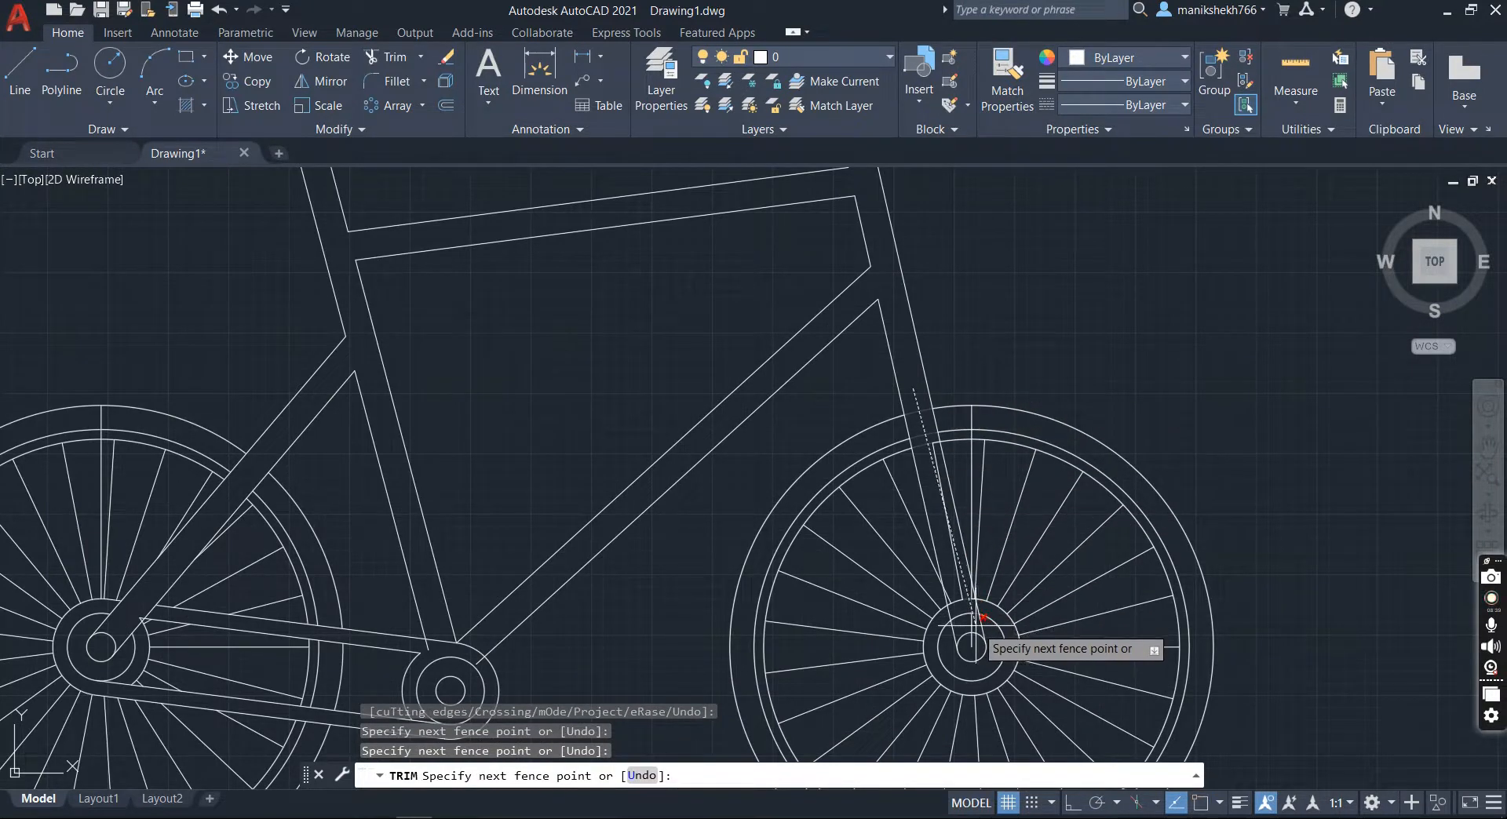
key(Return)
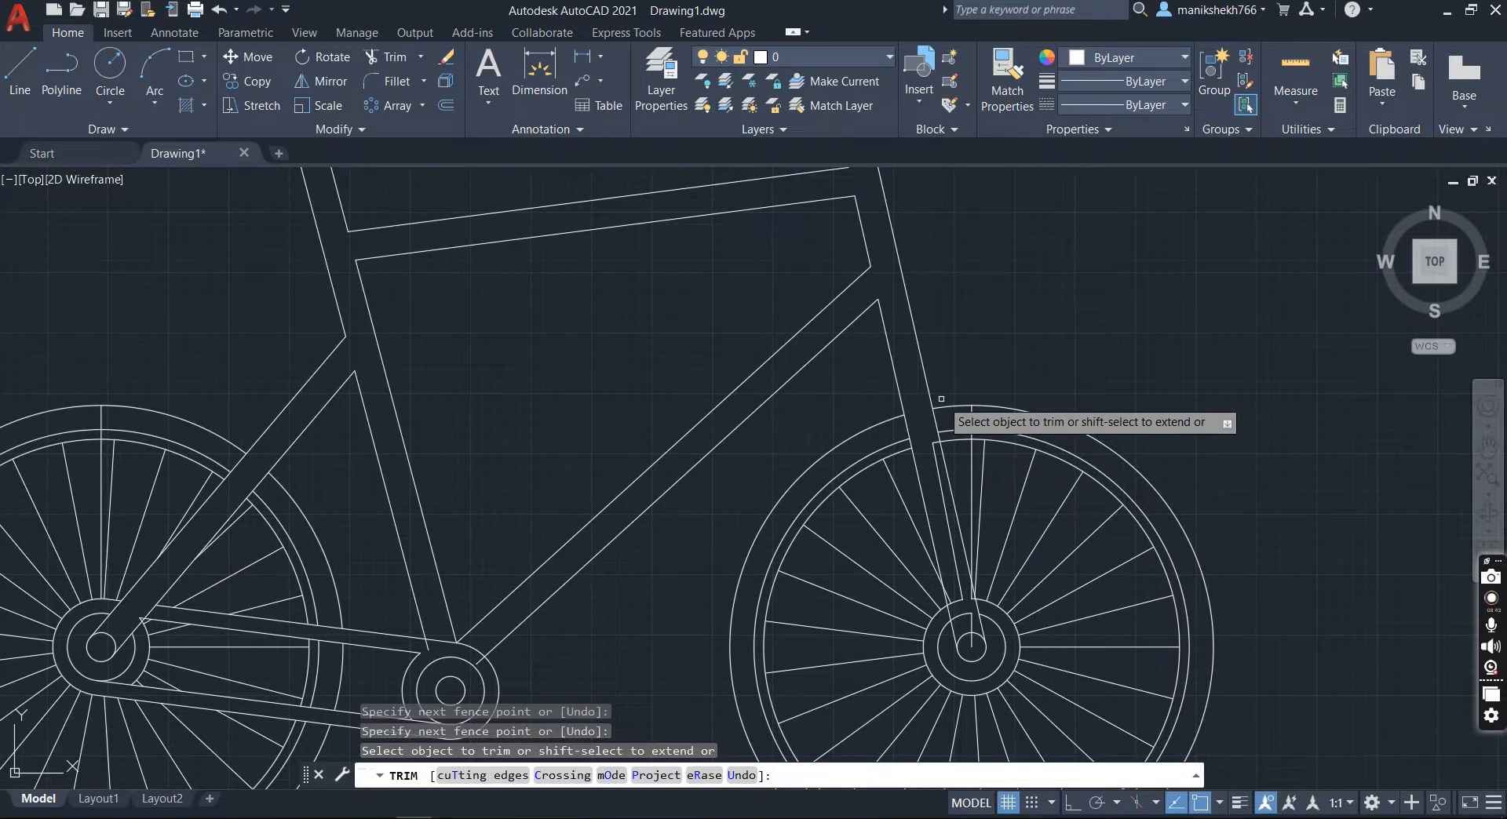
key(ctrl+z)
Step: Trim the end of the chain-side tube line that sticks into the slanted tube near the left hub
scroll(683, 565, down, 2)
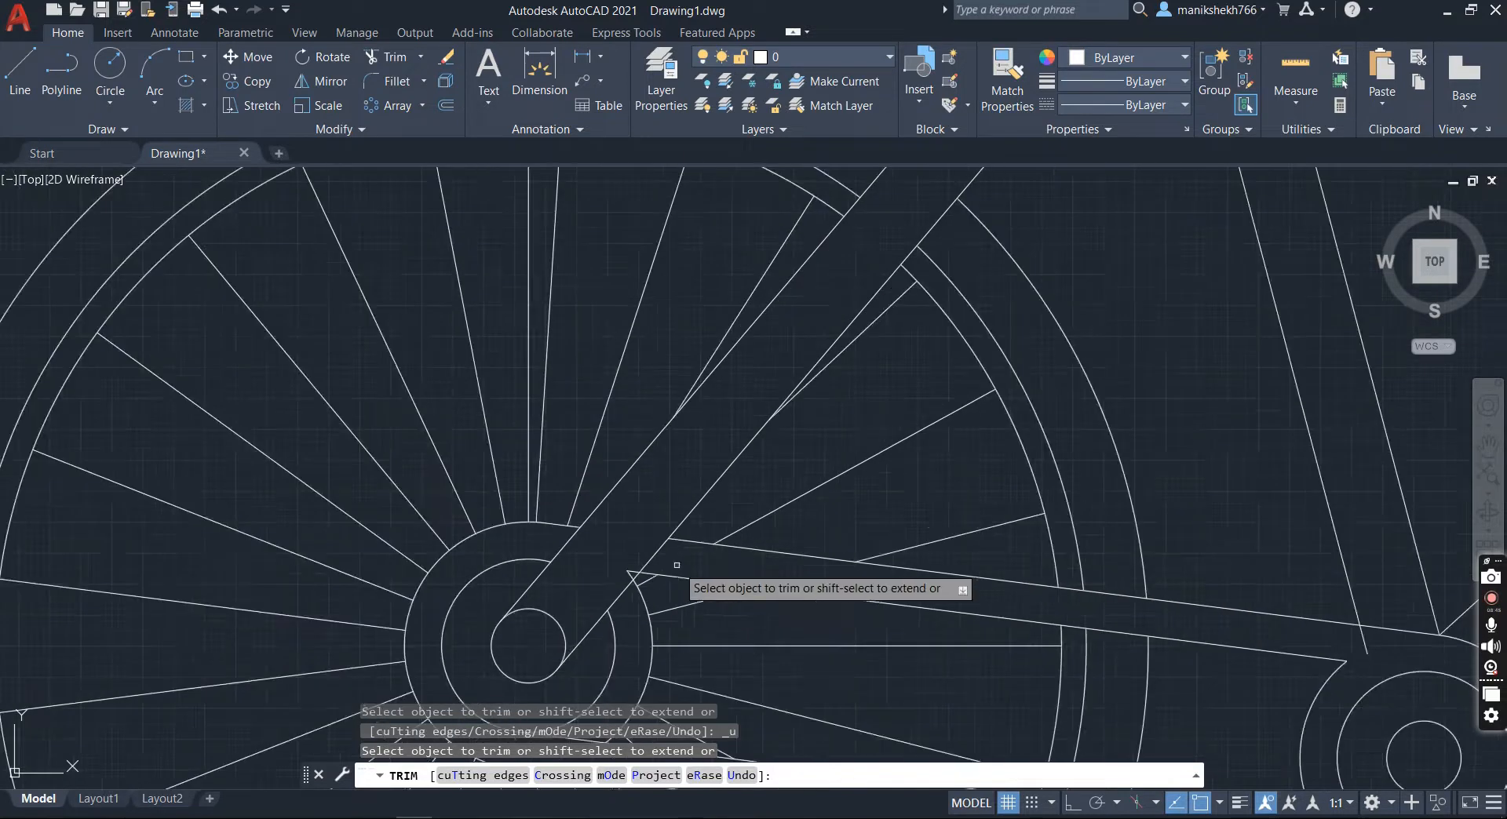
scroll(628, 570, up, 2)
click(629, 579)
click(598, 596)
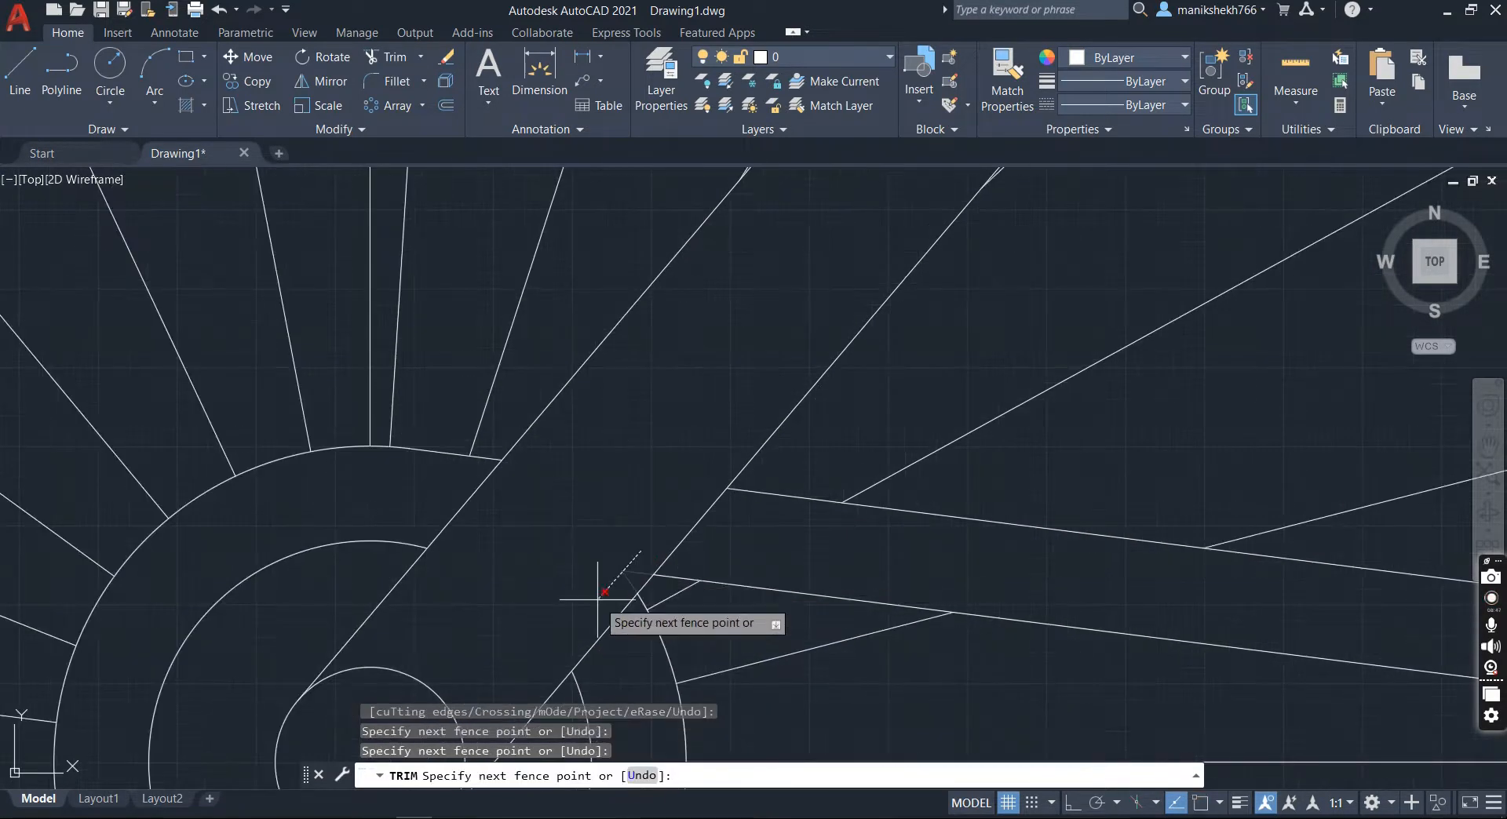
key(Return)
Step: Trim the right wheel's rim and hub arcs inside the front fork with a fence from above the wheel to the hub
scroll(536, 579, down, 6)
scroll(1213, 427, up, 2)
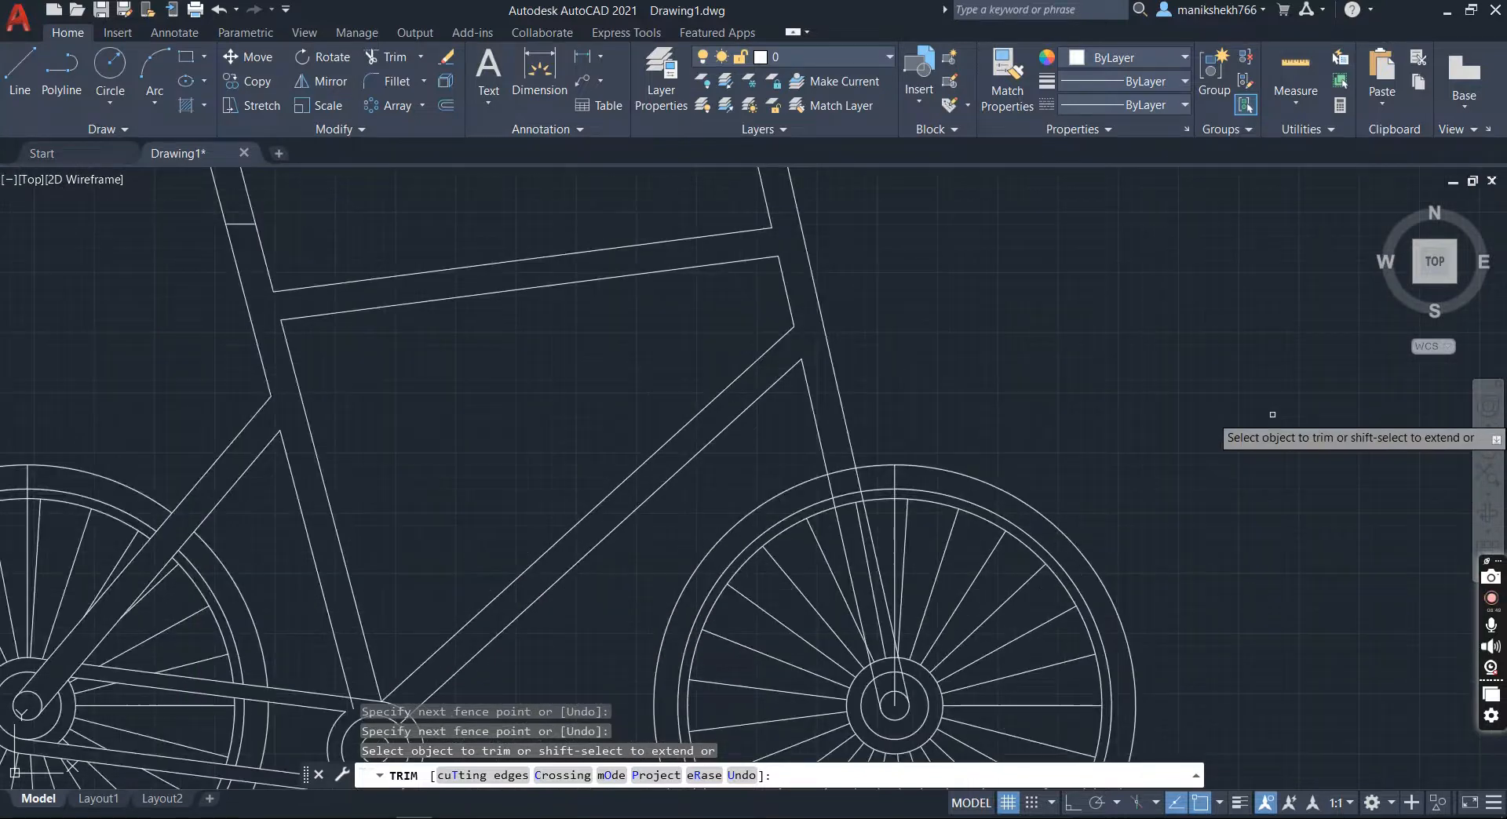
click(837, 441)
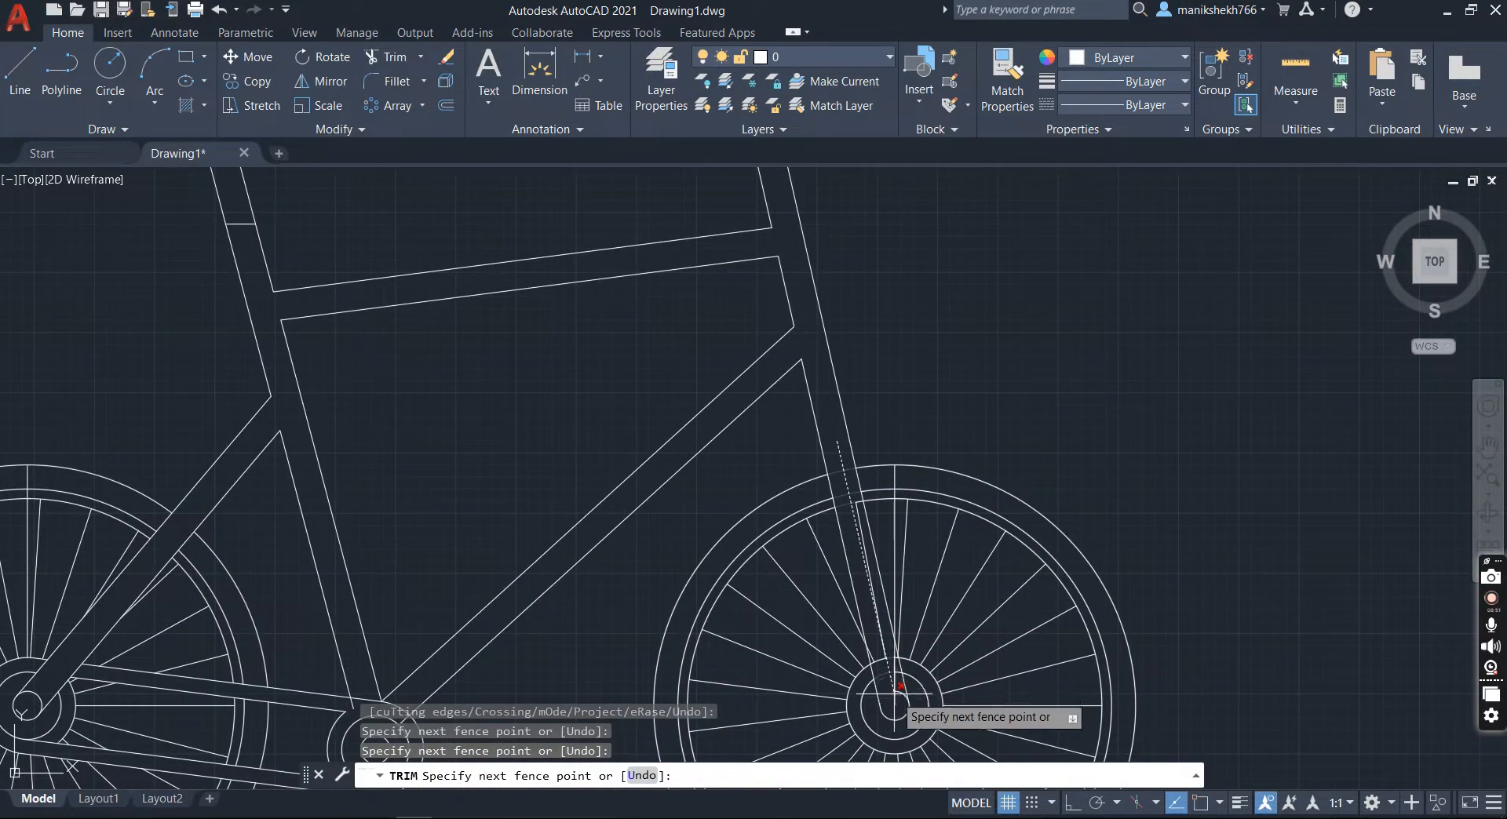
click(897, 669)
key(Return)
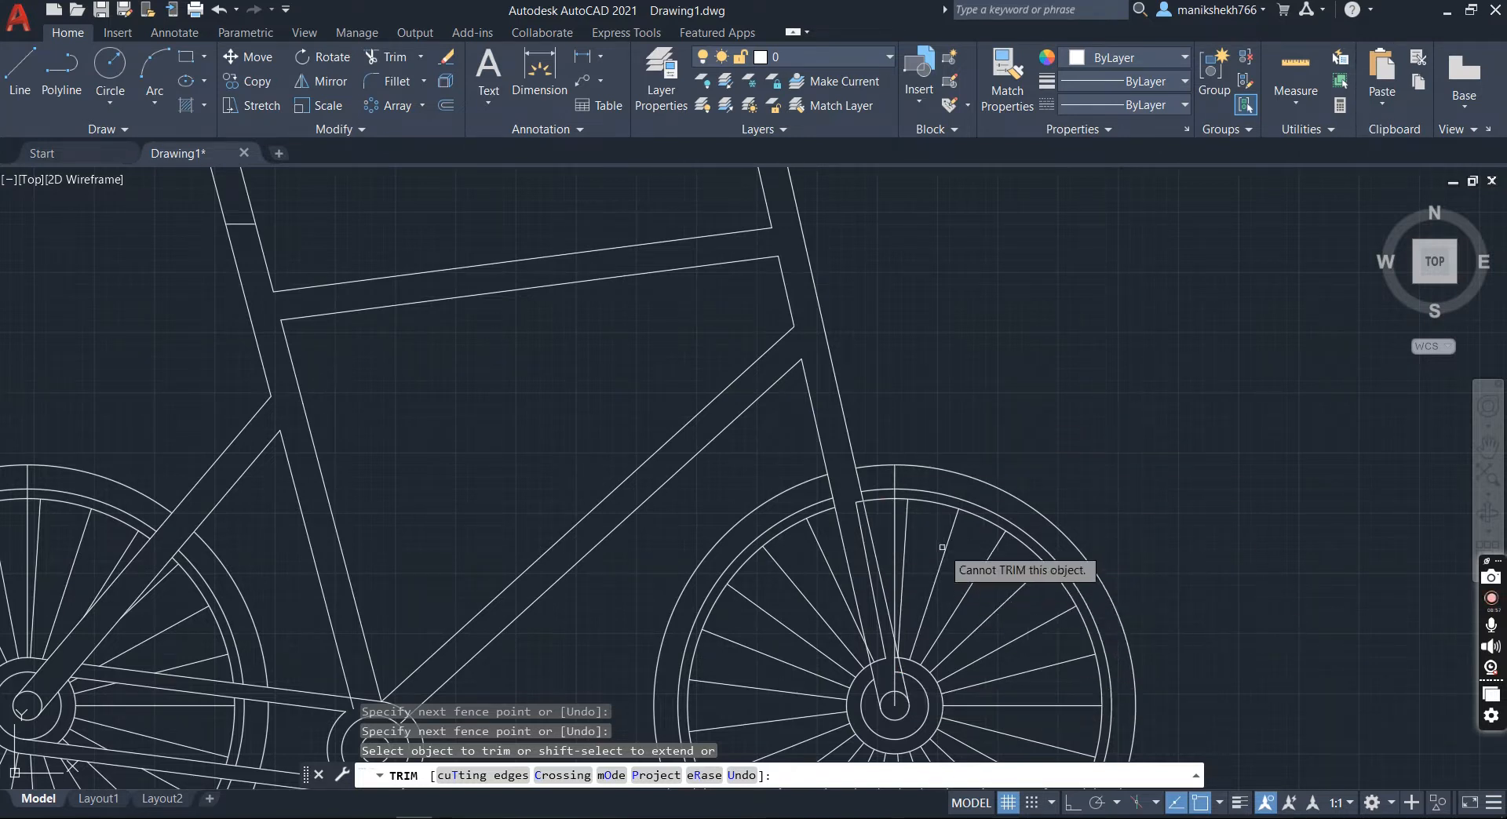
Step: Explode the right wheel's spoke array into separate lines
scroll(926, 441, down, 2)
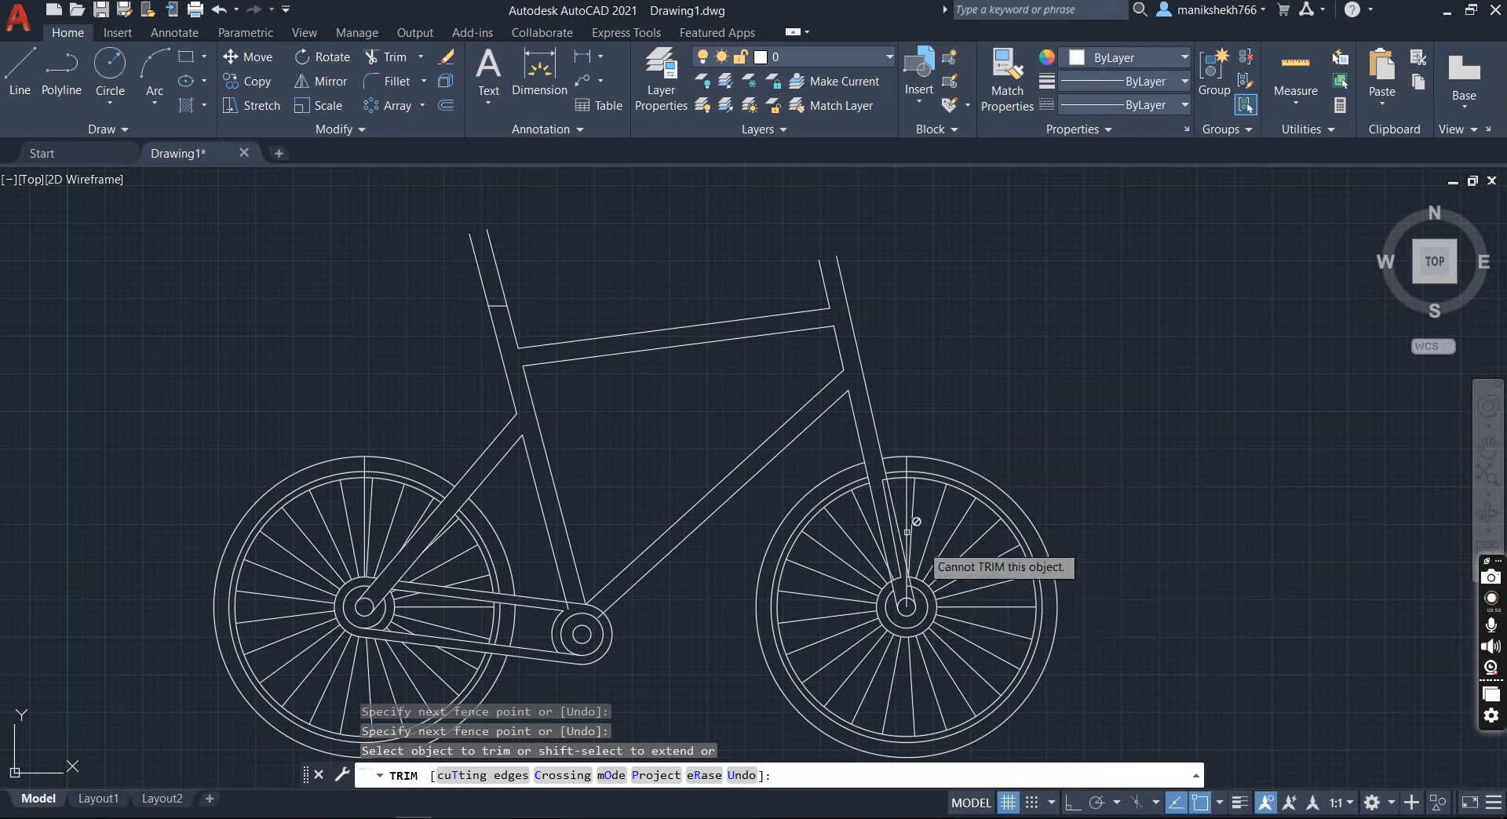
click(448, 103)
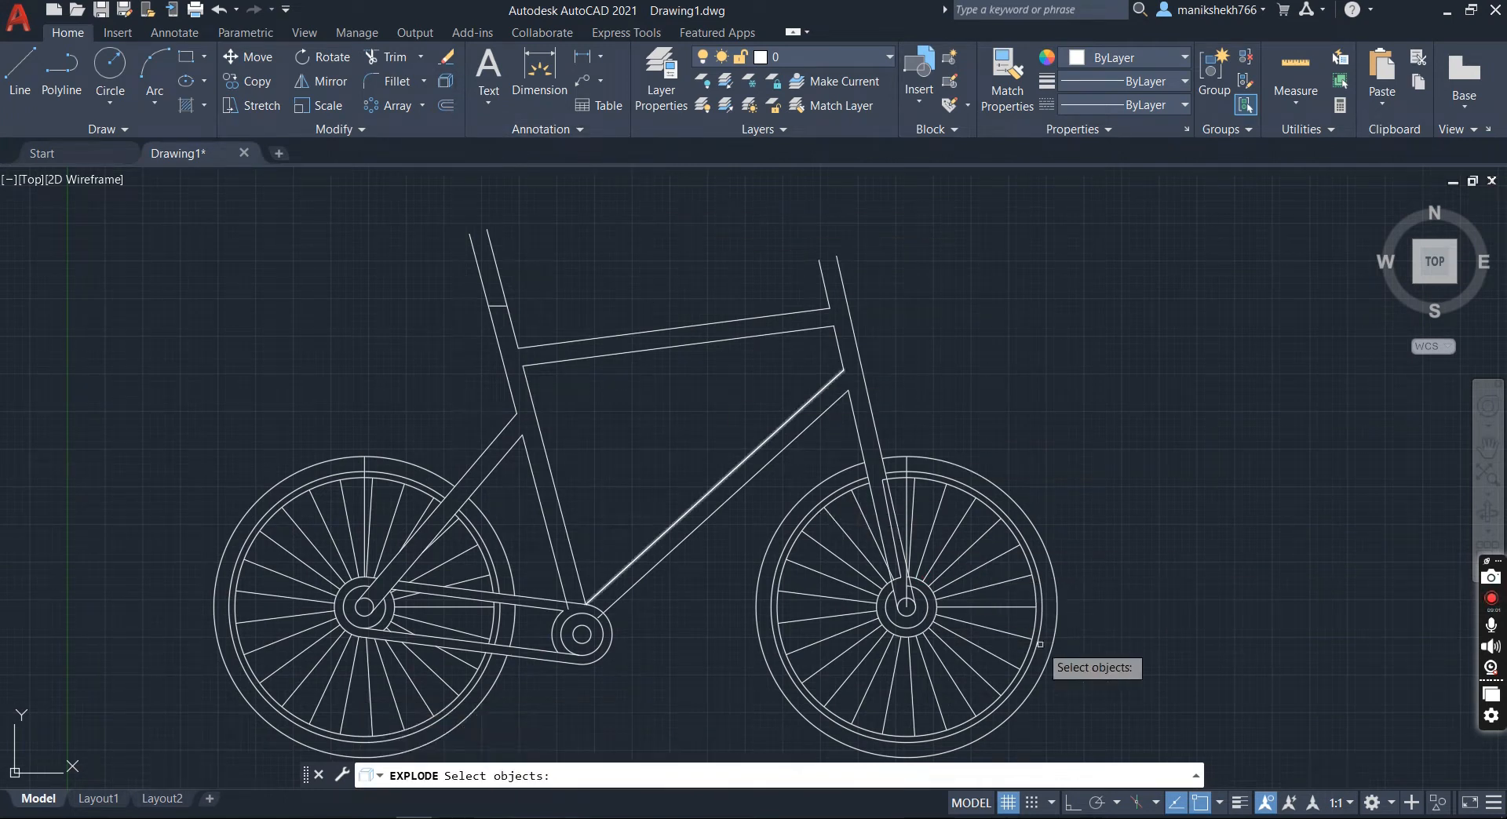
click(956, 531)
key(Return)
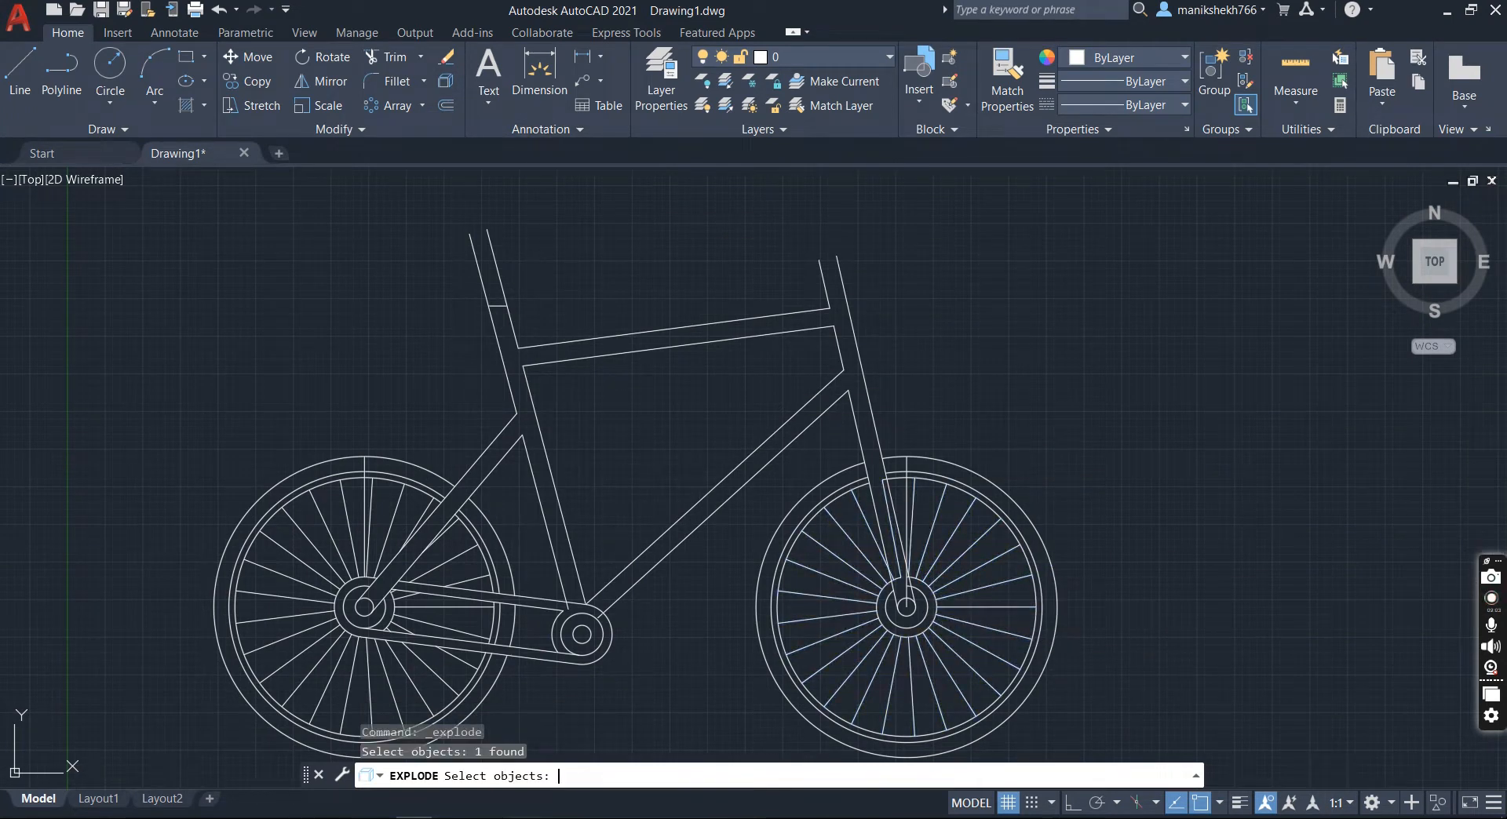
Step: Trim the remaining rim arcs and the loose spoke inside the front fork at the upper part of the right wheel
scroll(981, 577, up, 2)
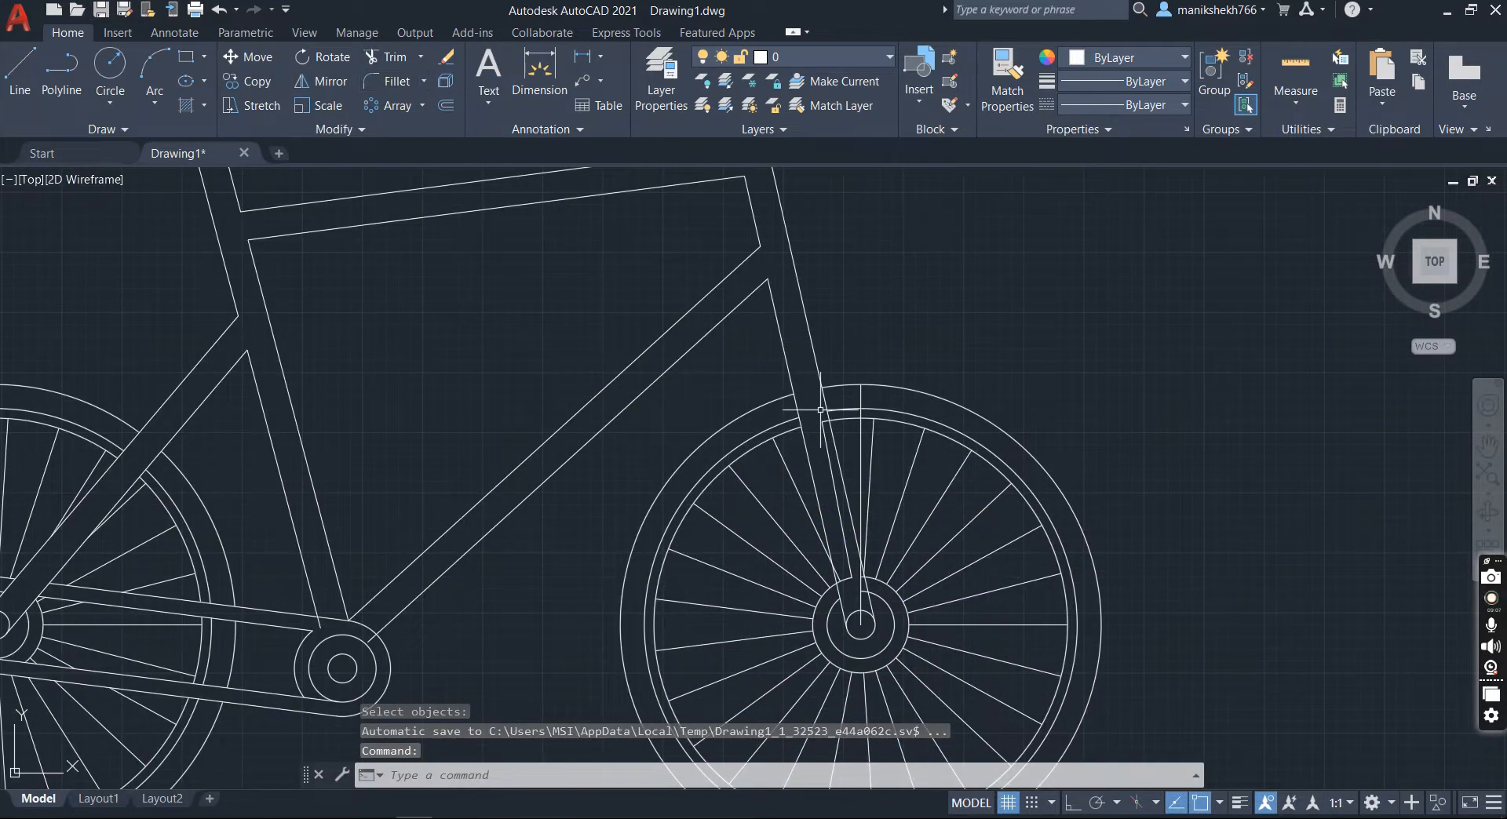
click(396, 60)
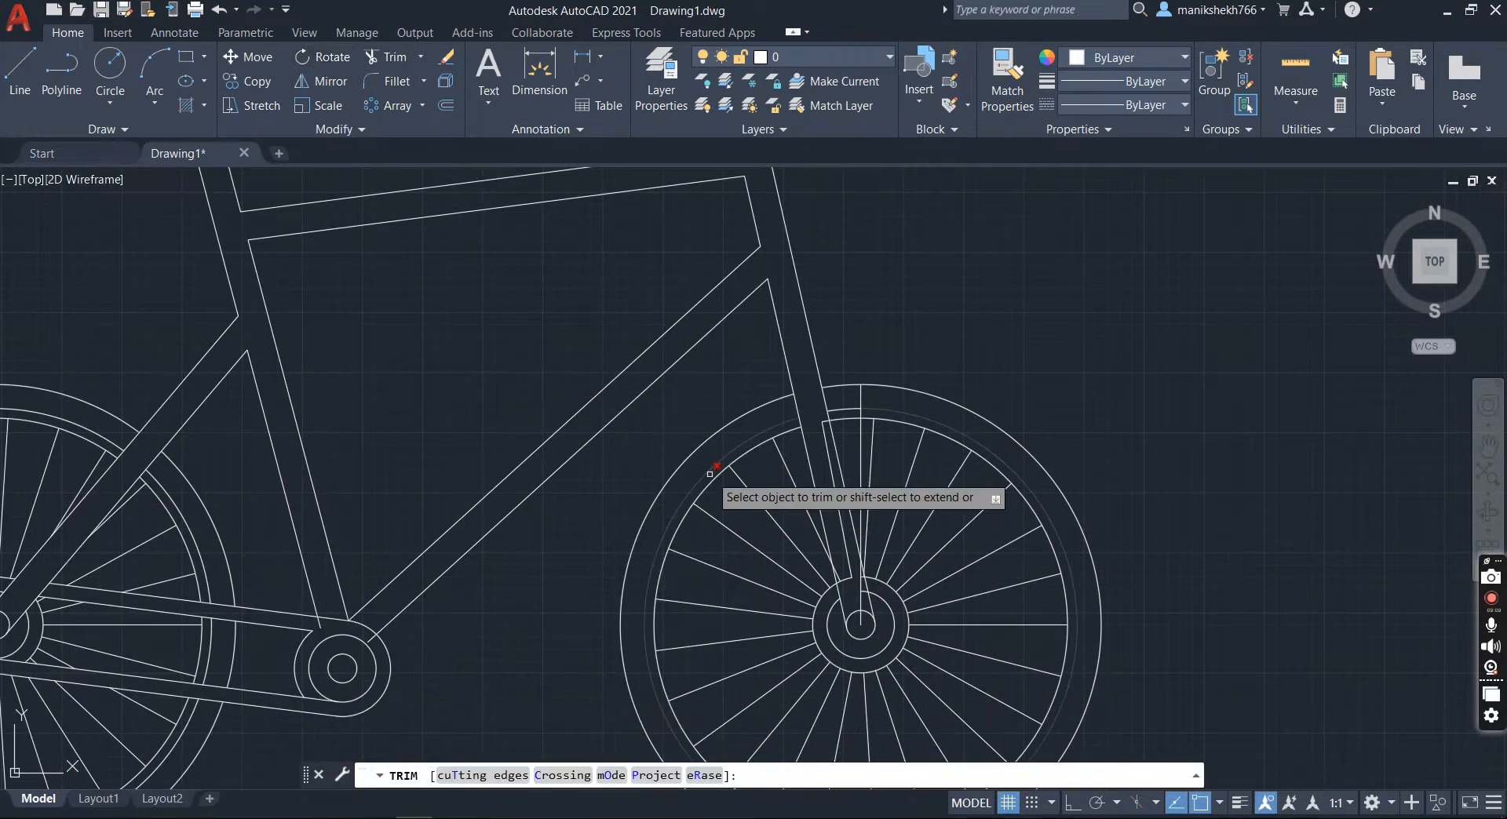
scroll(824, 463, up, 3)
drag(824, 324, 854, 458)
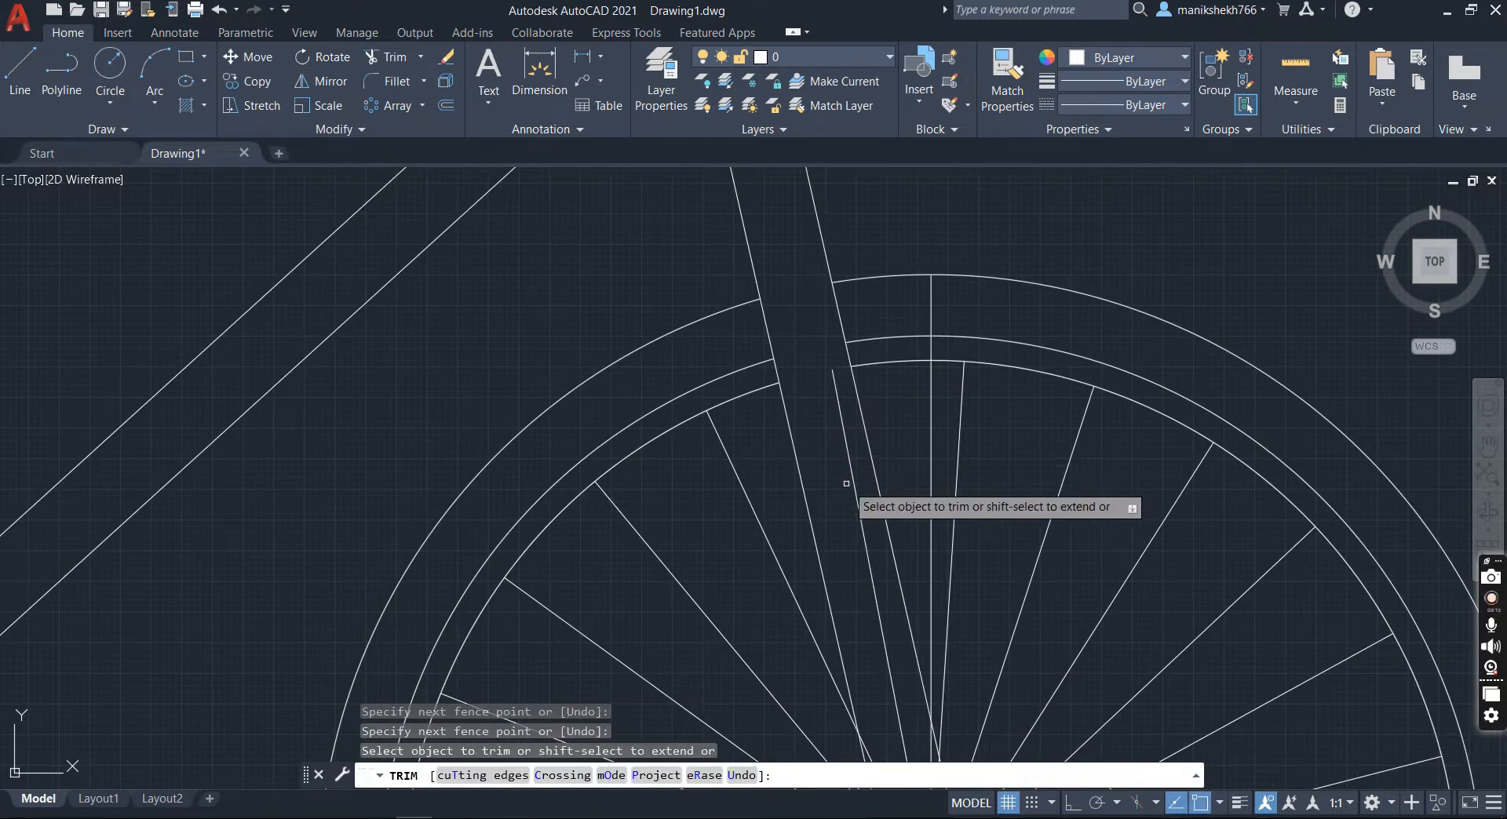
key(Return)
scroll(815, 406, down, 4)
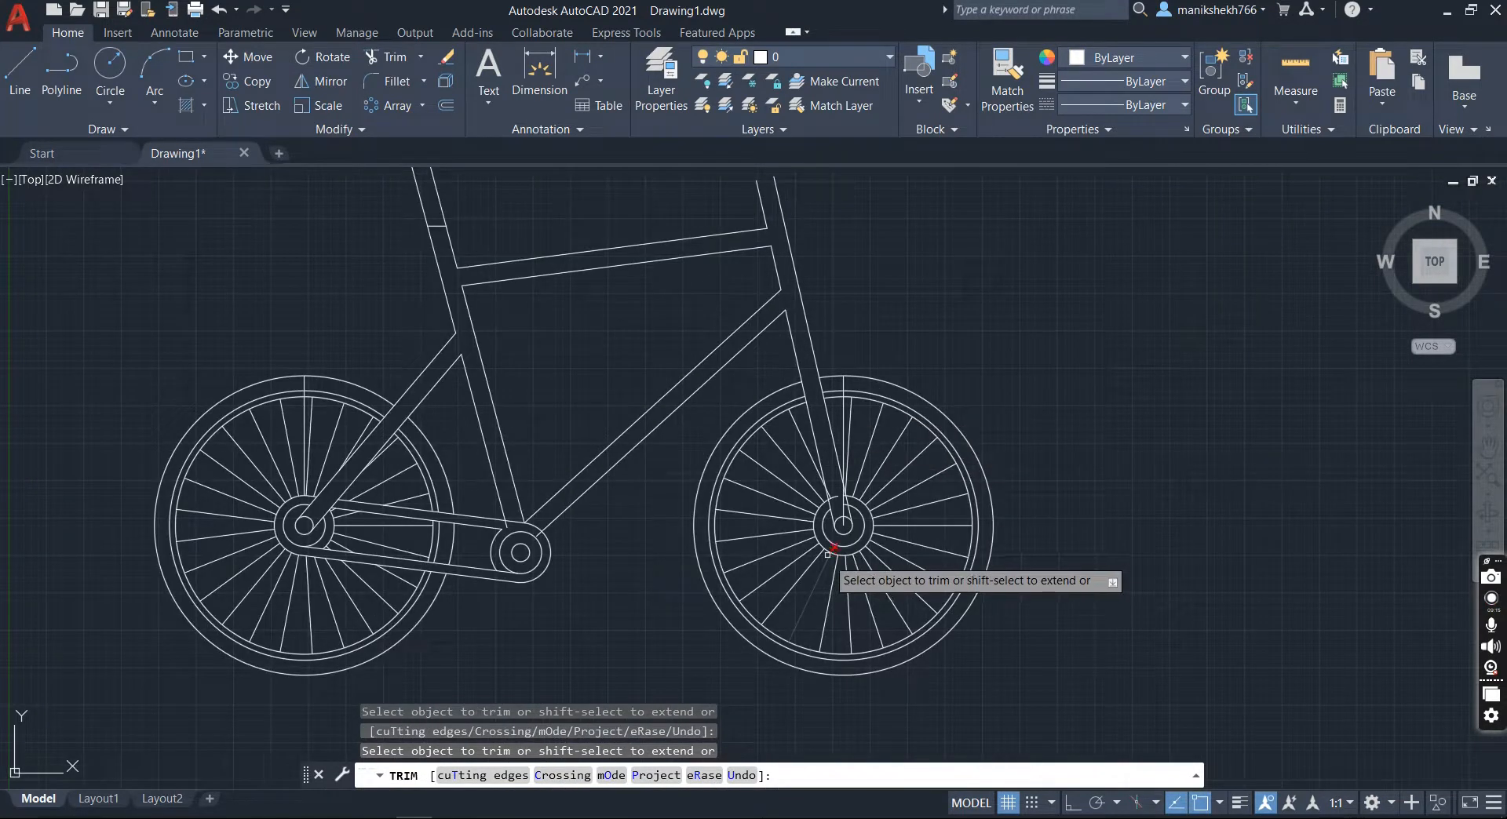
Step: Trim the spoke end and outer hub arc inside the fork, along its left edge at the right wheel's hub
scroll(829, 550, up, 4)
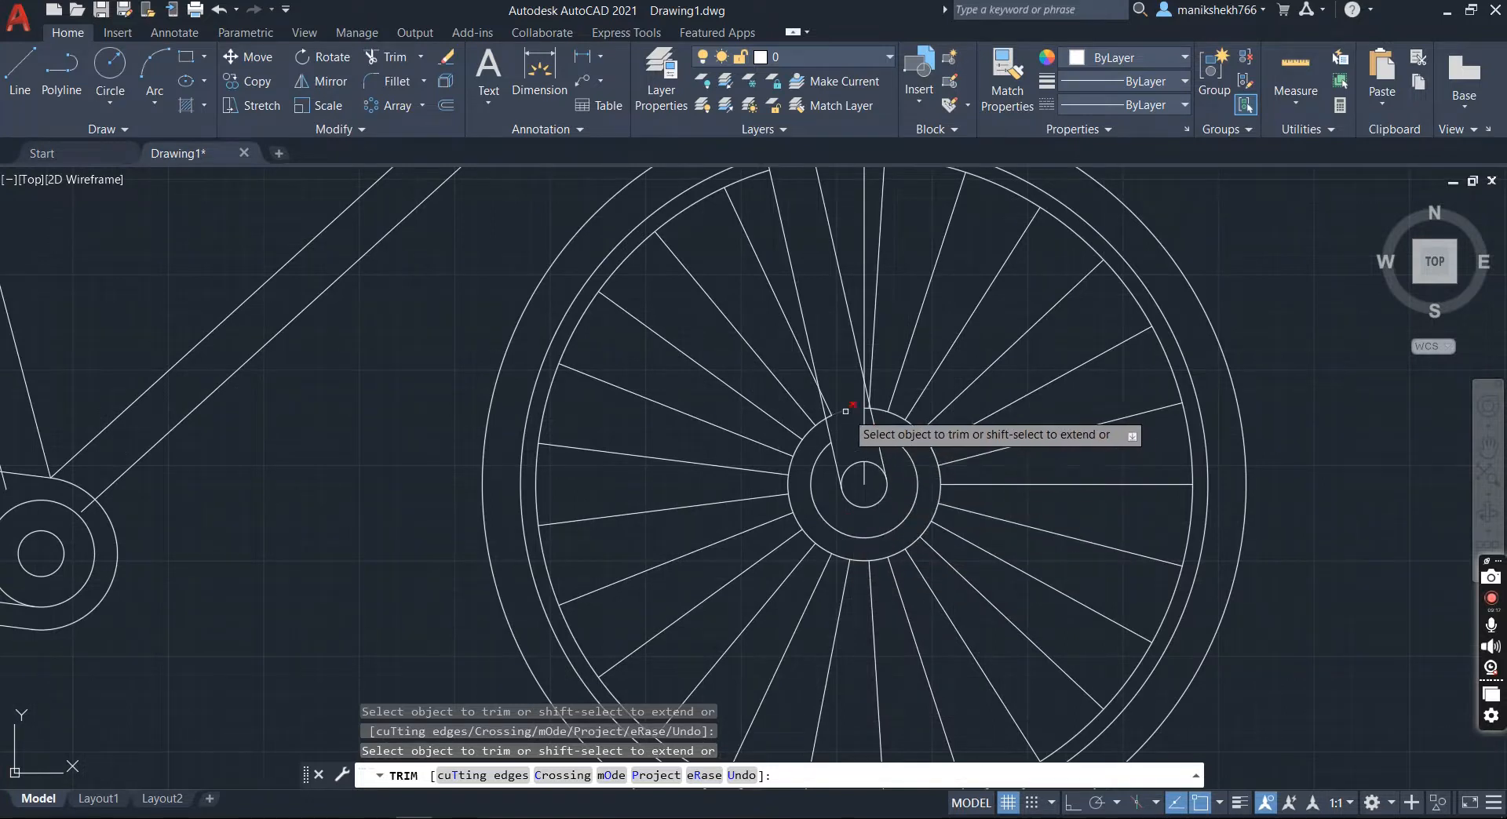
scroll(829, 424, up, 5)
click(825, 360)
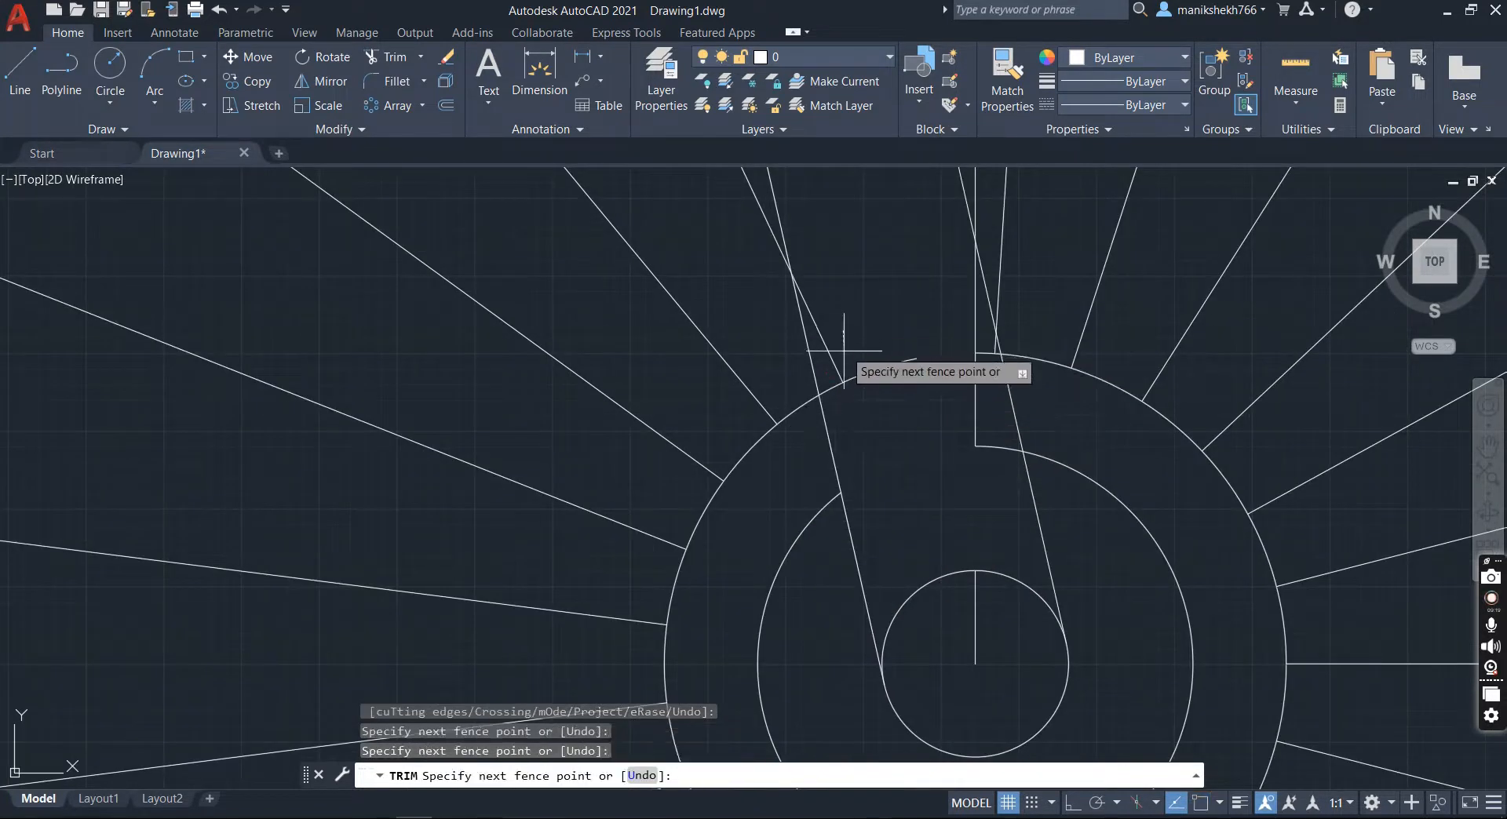
click(831, 397)
key(Return)
click(816, 307)
click(824, 397)
key(Return)
Step: Trim the vertical spoke, the neighbouring spoke end and the hub arcs inside the fork's right edge at the right wheel's hub
click(954, 255)
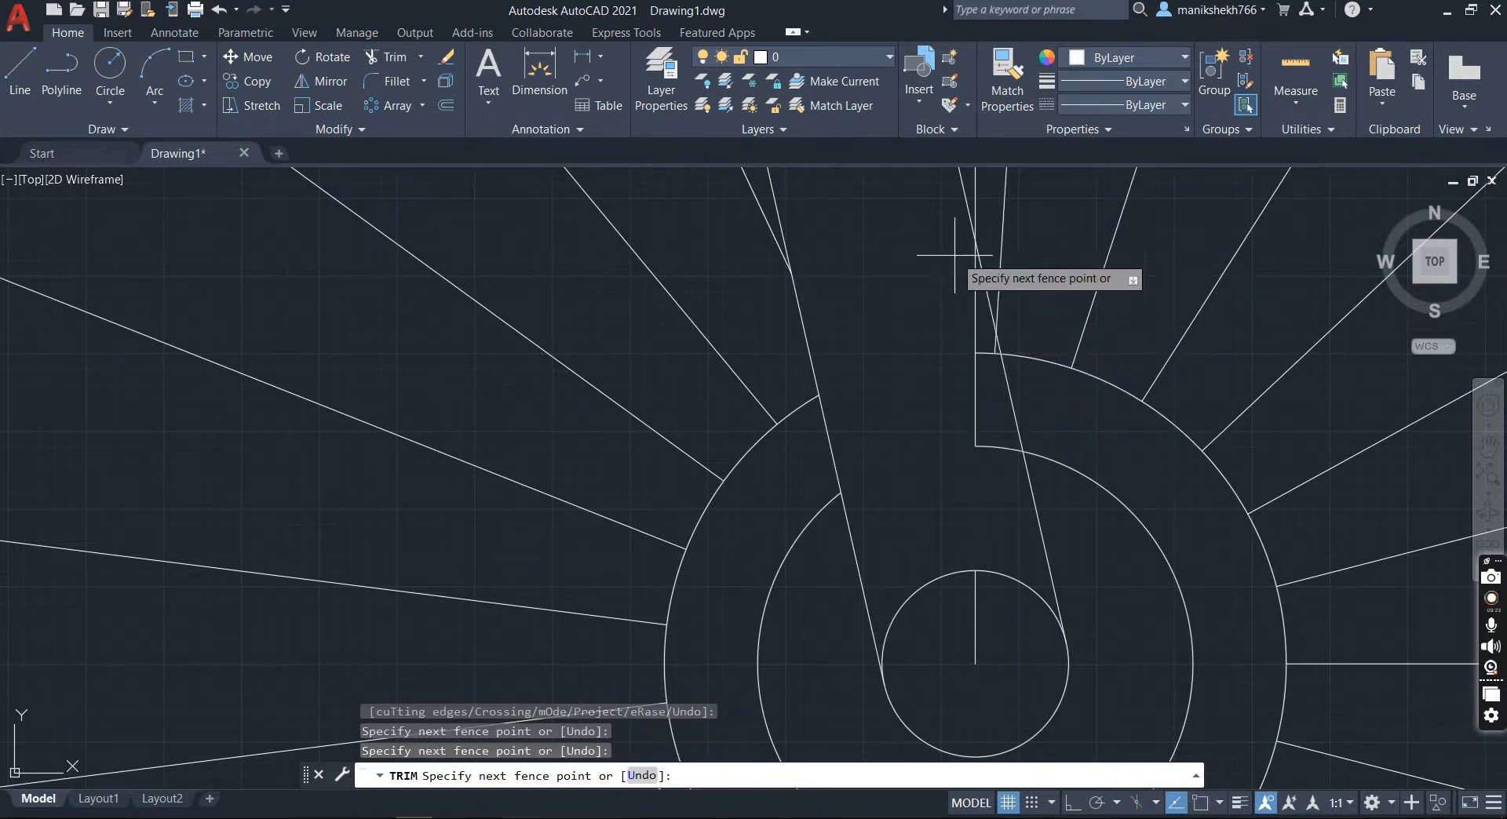
click(1005, 491)
click(995, 409)
click(952, 417)
scroll(970, 325, up, 4)
click(1093, 418)
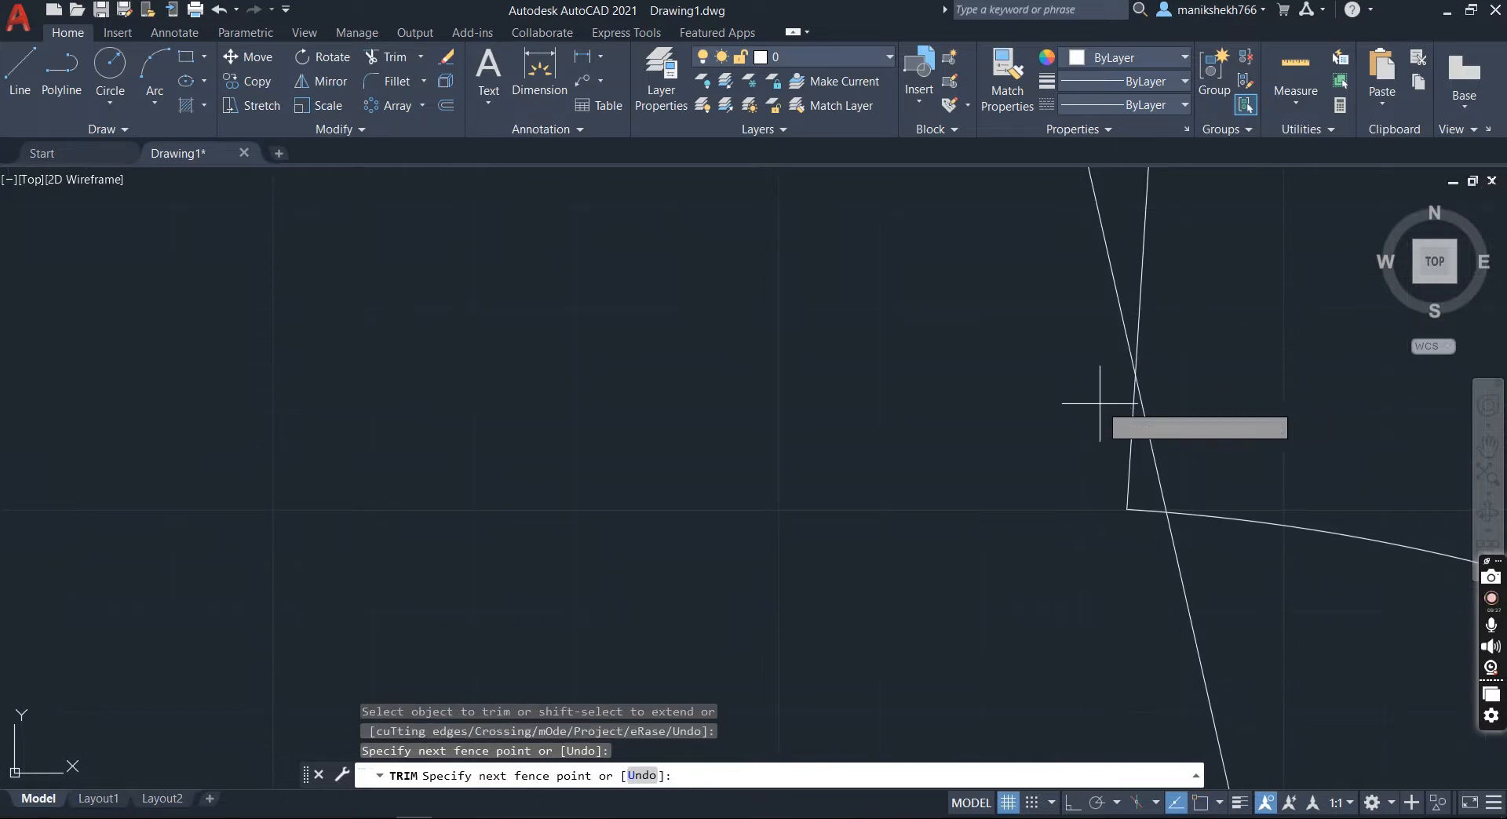
click(1143, 538)
key(Return)
Step: Trim the short vertical line inside the innermost circle of the right wheel's hub
scroll(855, 521, down, 4)
scroll(853, 515, down, 3)
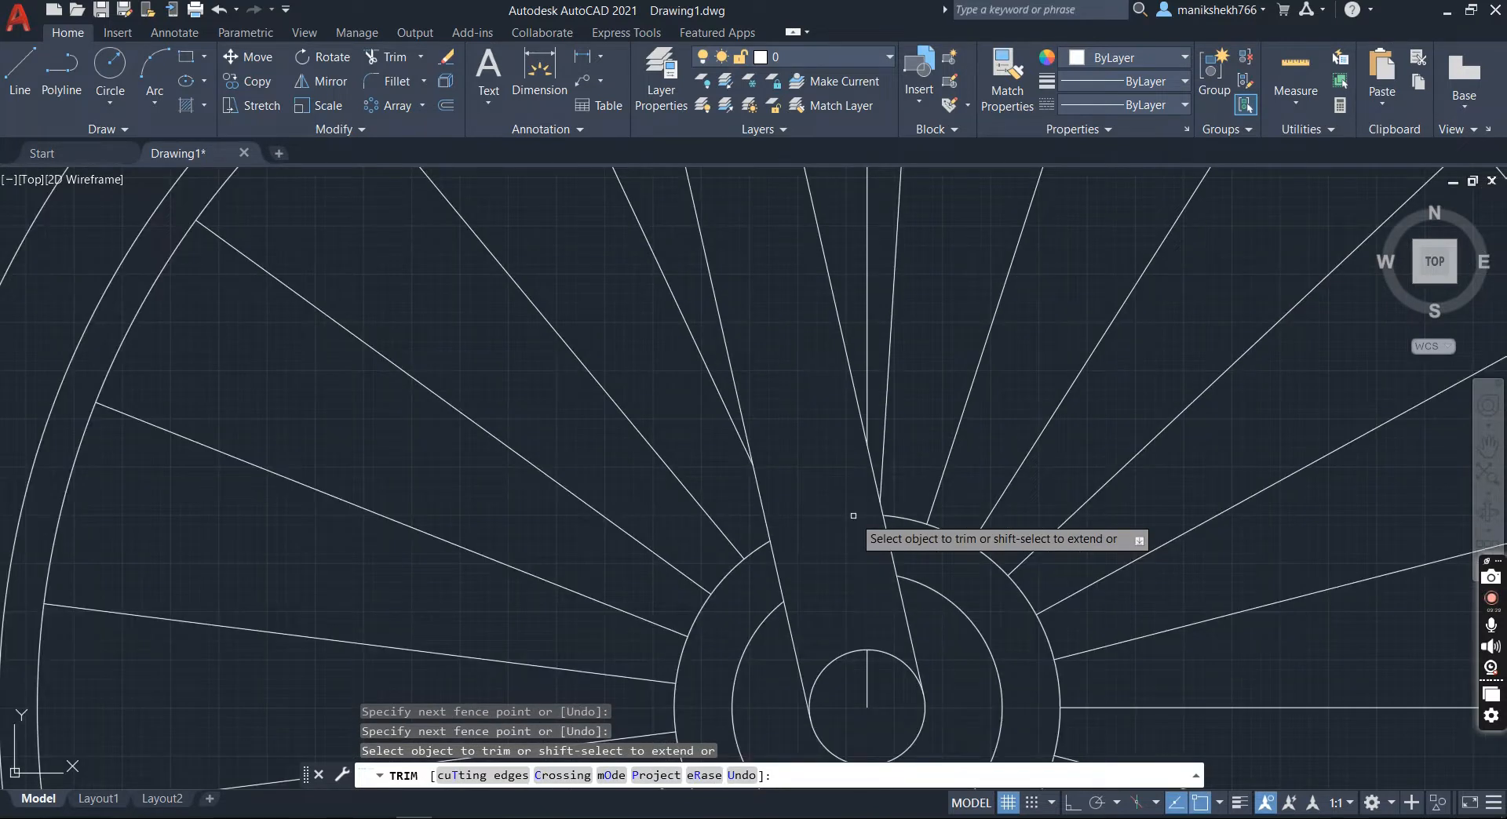
scroll(808, 615, down, 5)
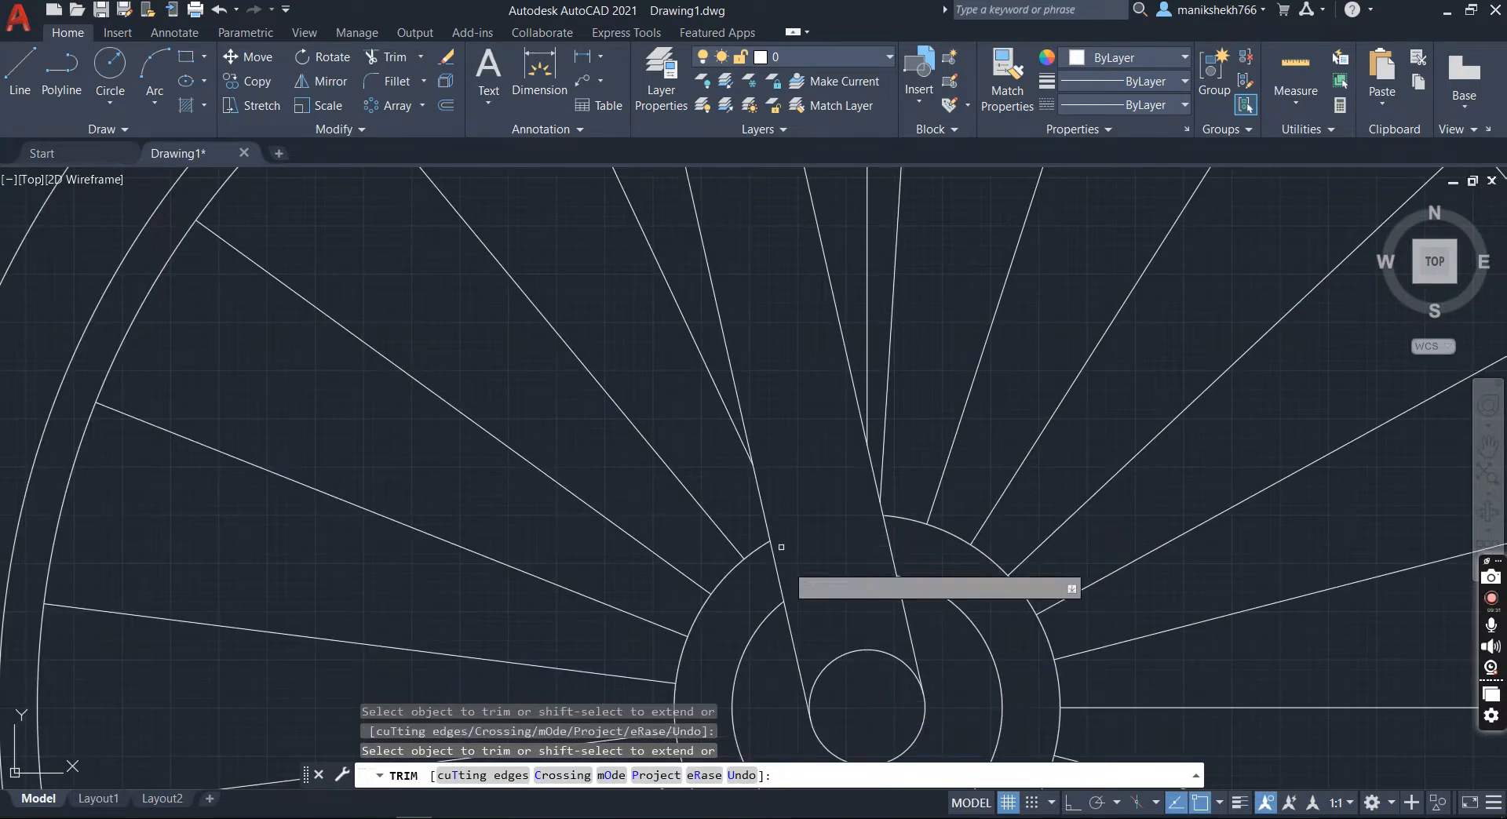
key(Return)
scroll(613, 566, down, 2)
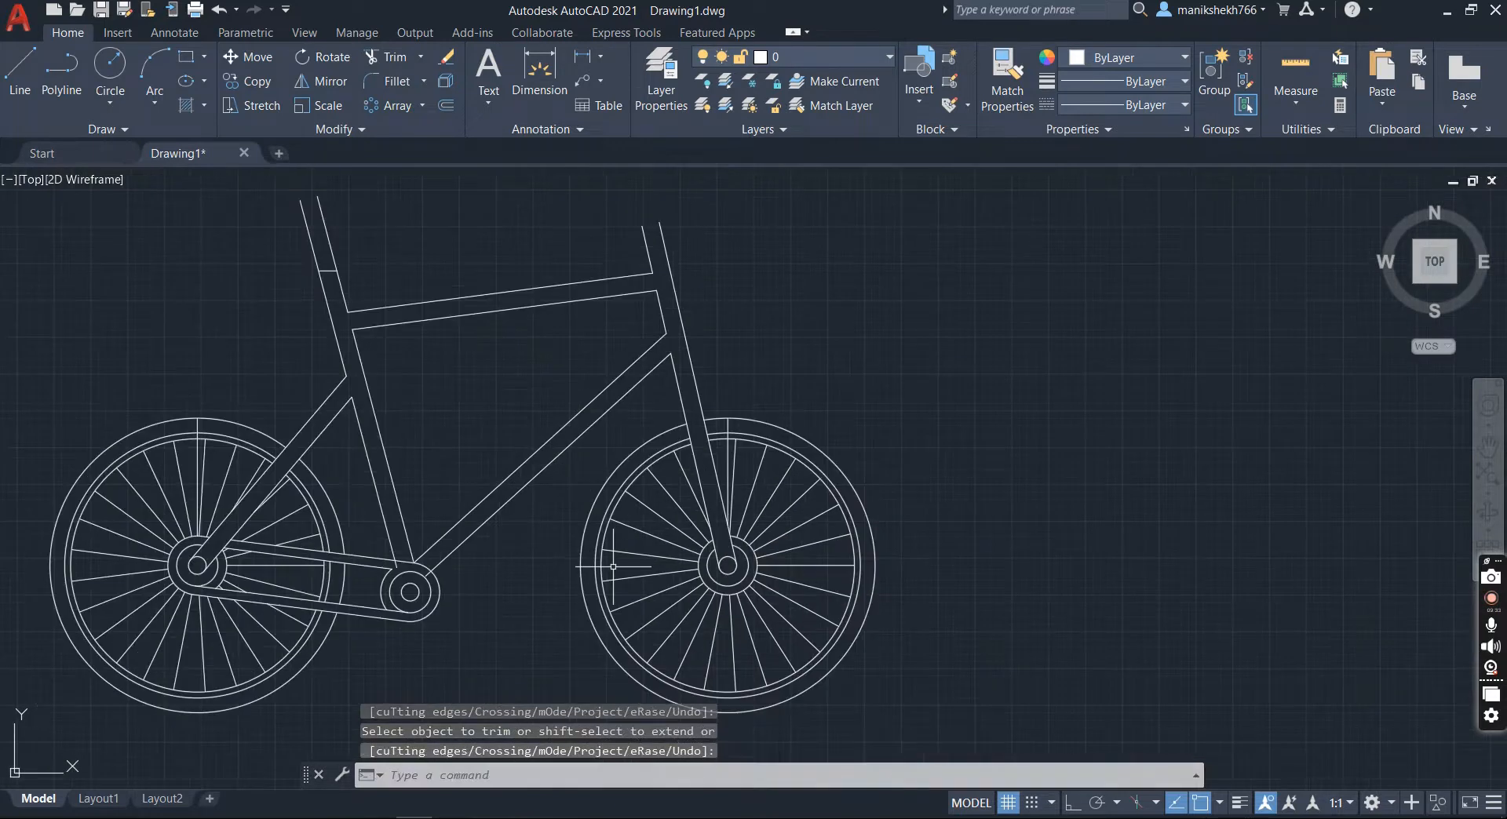
Step: Trim both seat tube lines above the short cross line
scroll(530, 456, down, 2)
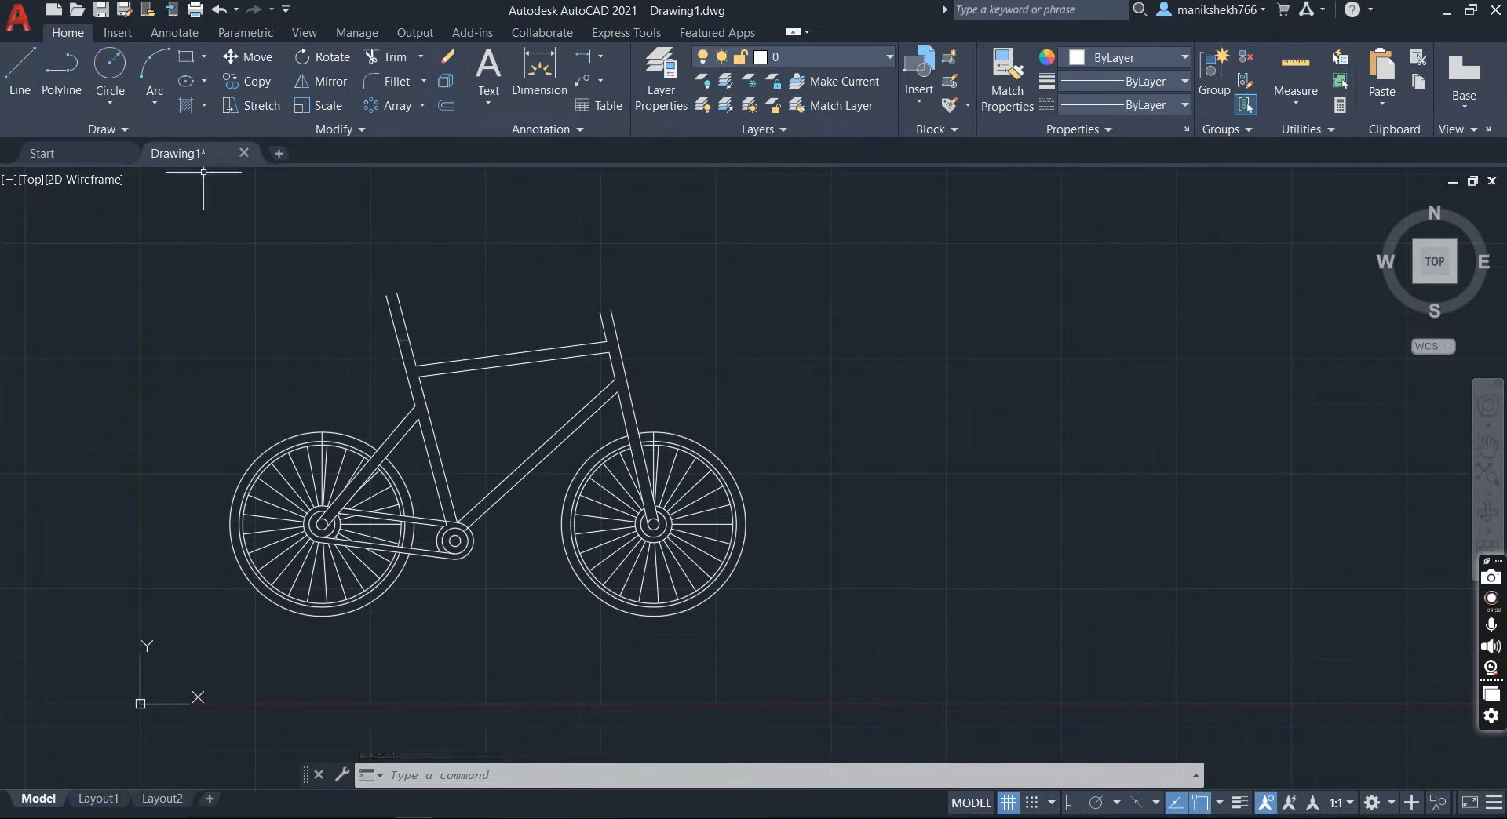
click(393, 63)
drag(427, 311, 319, 328)
key(Return)
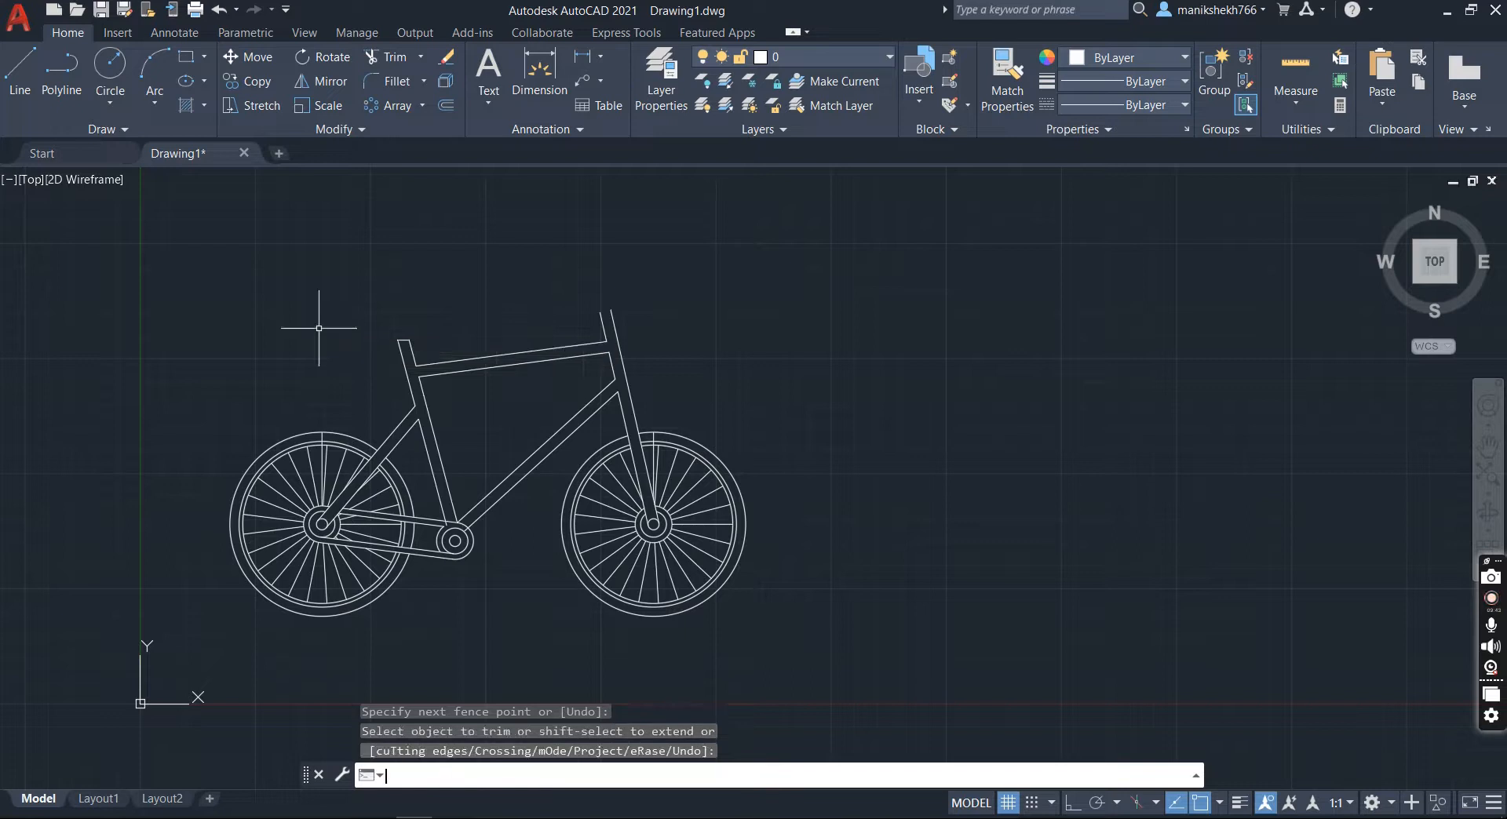
Step: Draw a 25 by 12 rectangle from separate lines in the empty space above the left wheel, with Ortho on
click(22, 71)
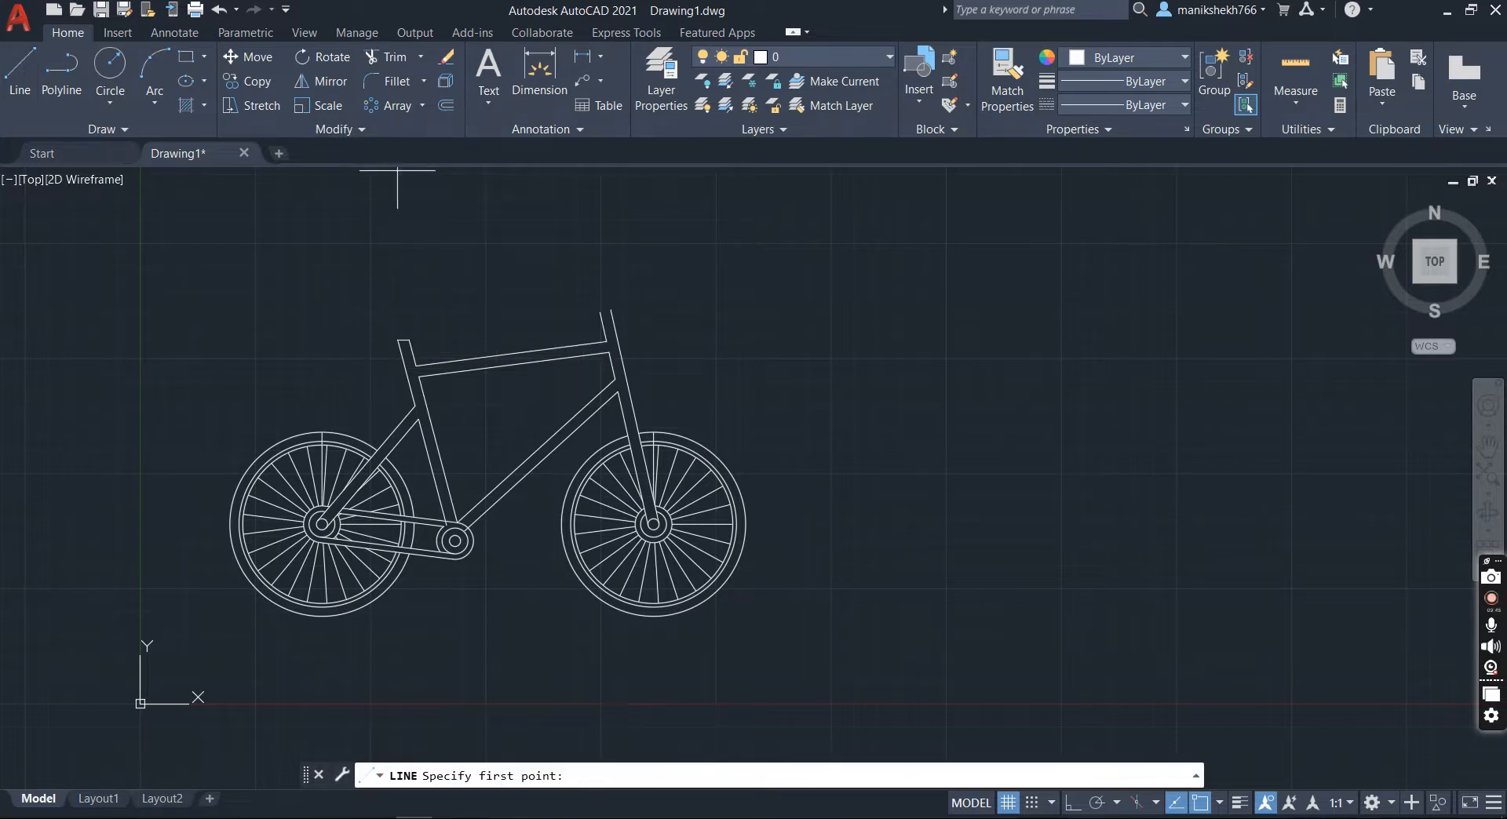
click(235, 264)
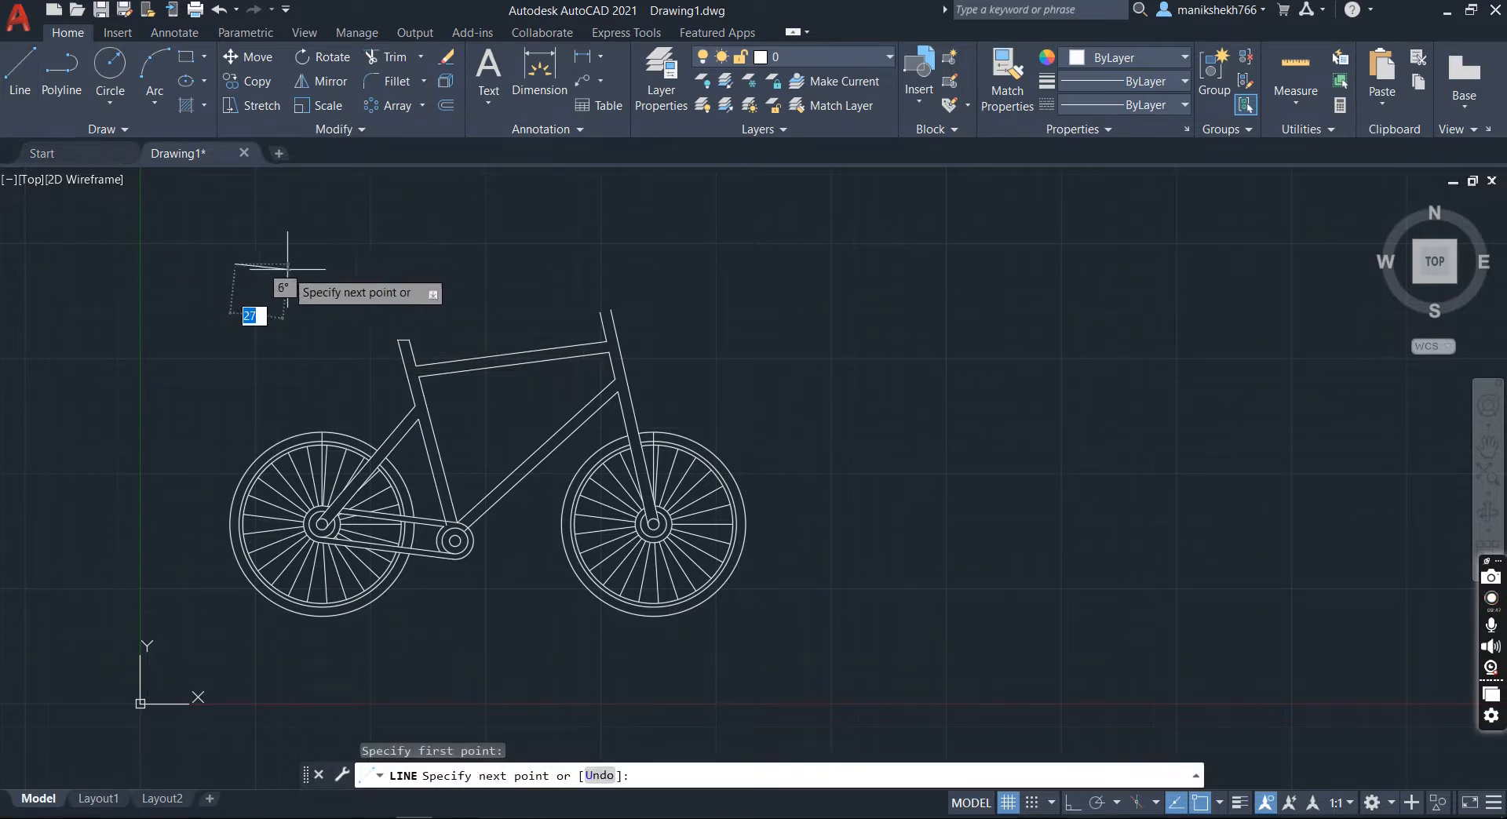
click(1075, 803)
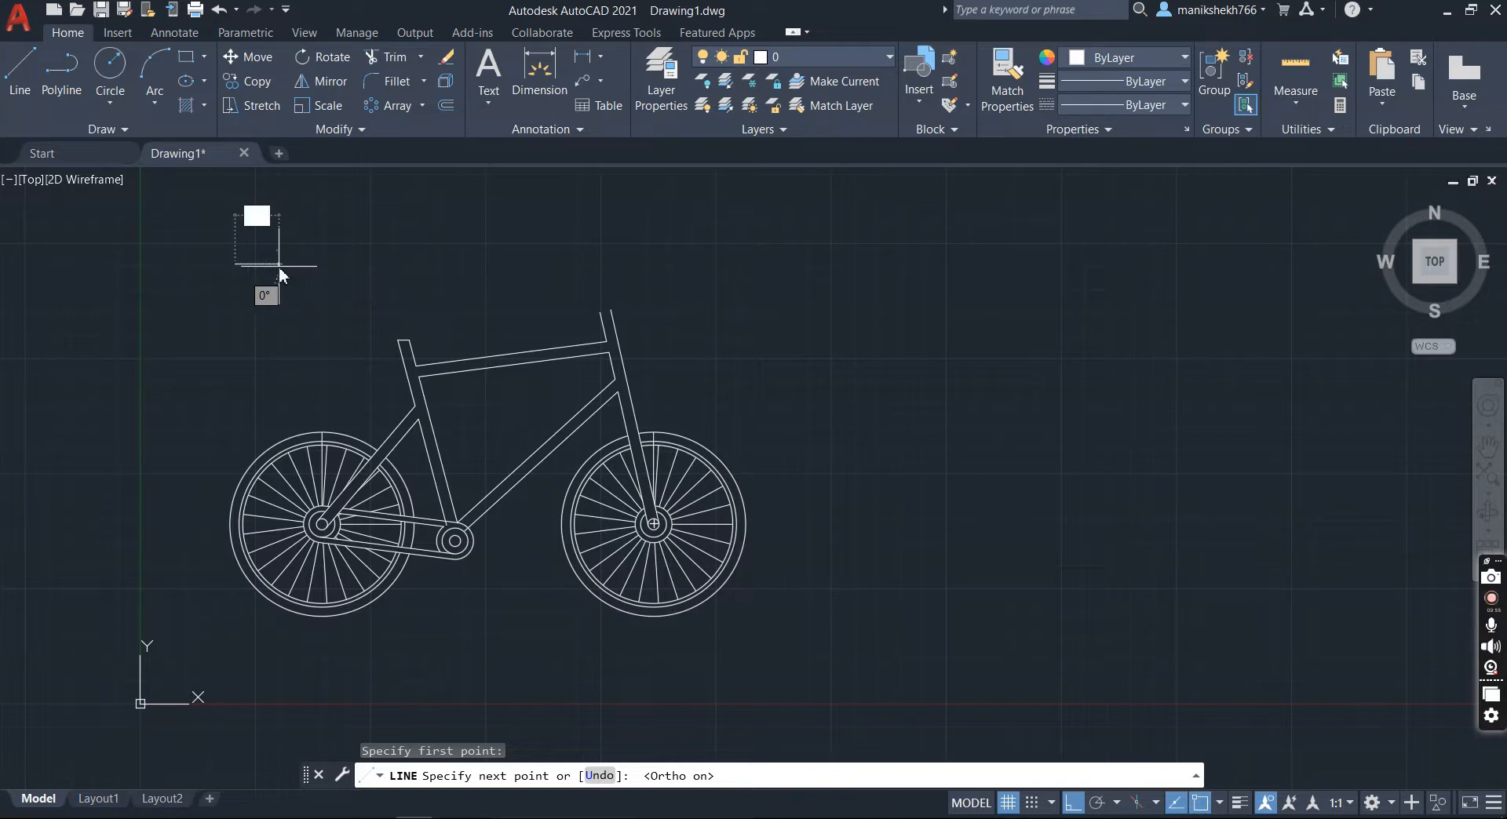
text(25)
key(Return)
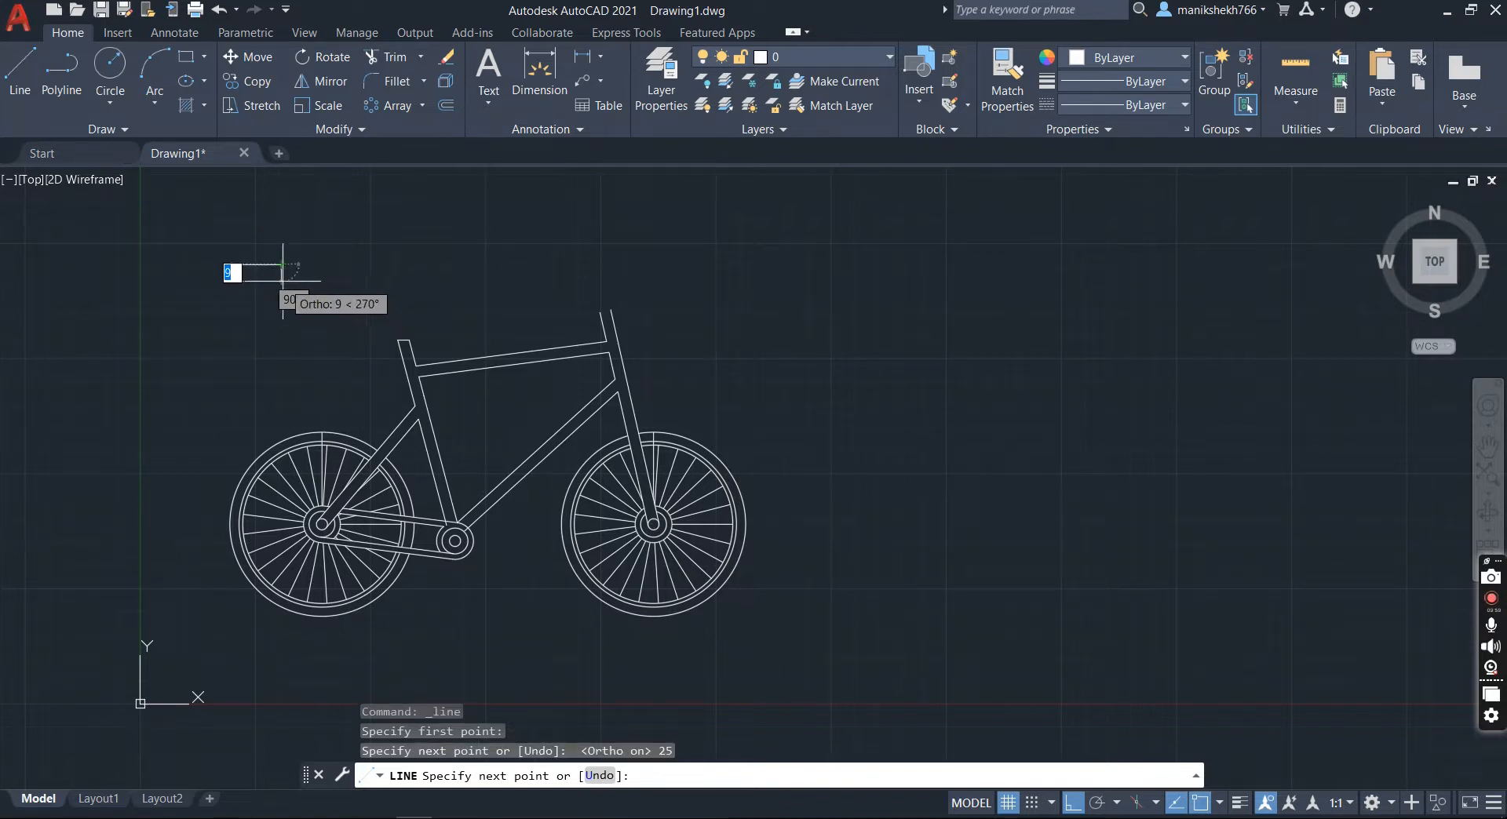
text(12)
key(Return)
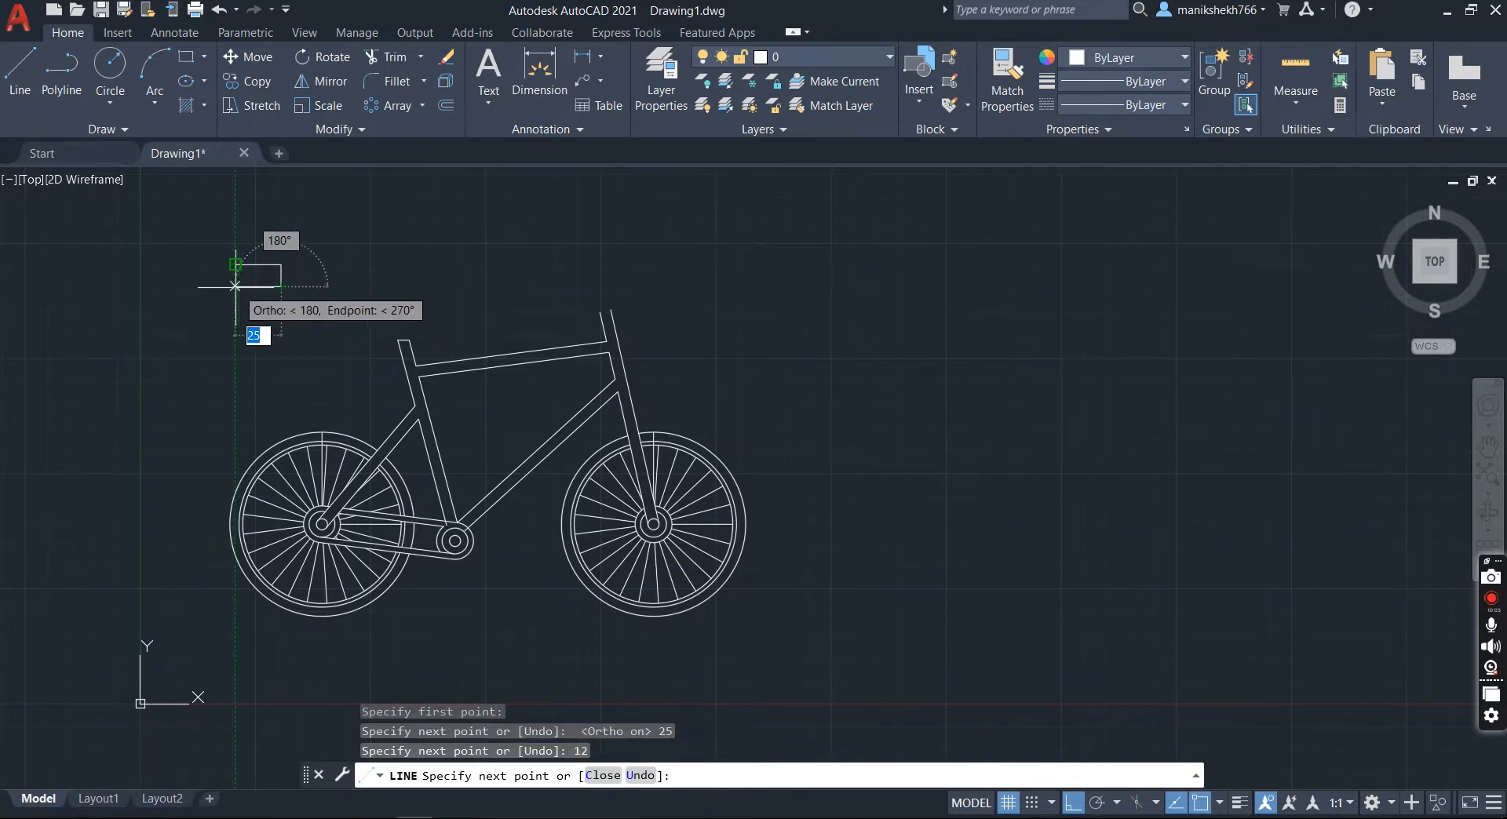
click(235, 286)
click(235, 265)
click(282, 265)
key(Return)
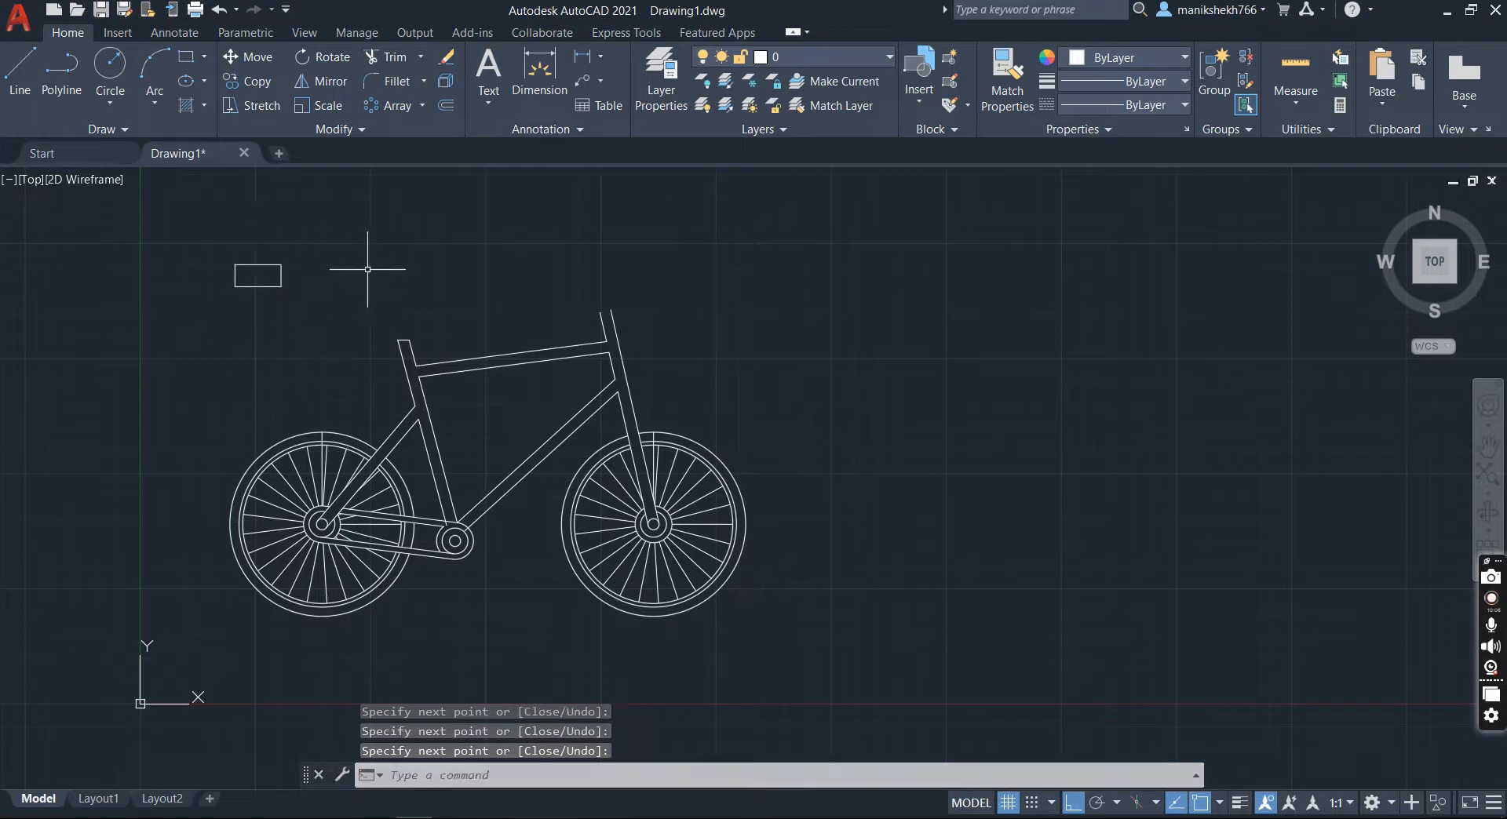
Step: Fillet the upper-right corner of the small rectangle with a radius of 5
click(398, 82)
click(252, 264)
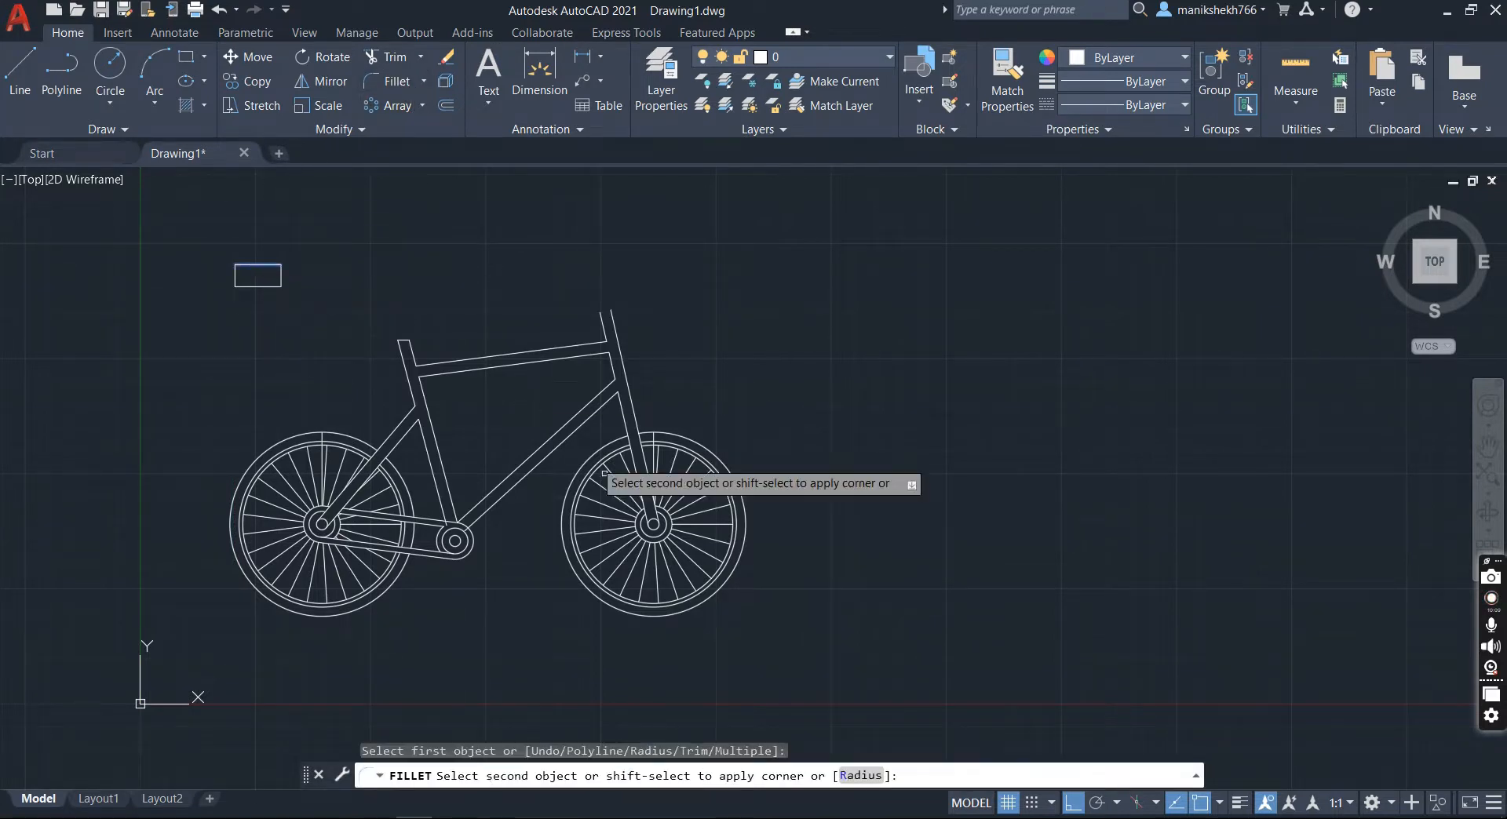
click(859, 776)
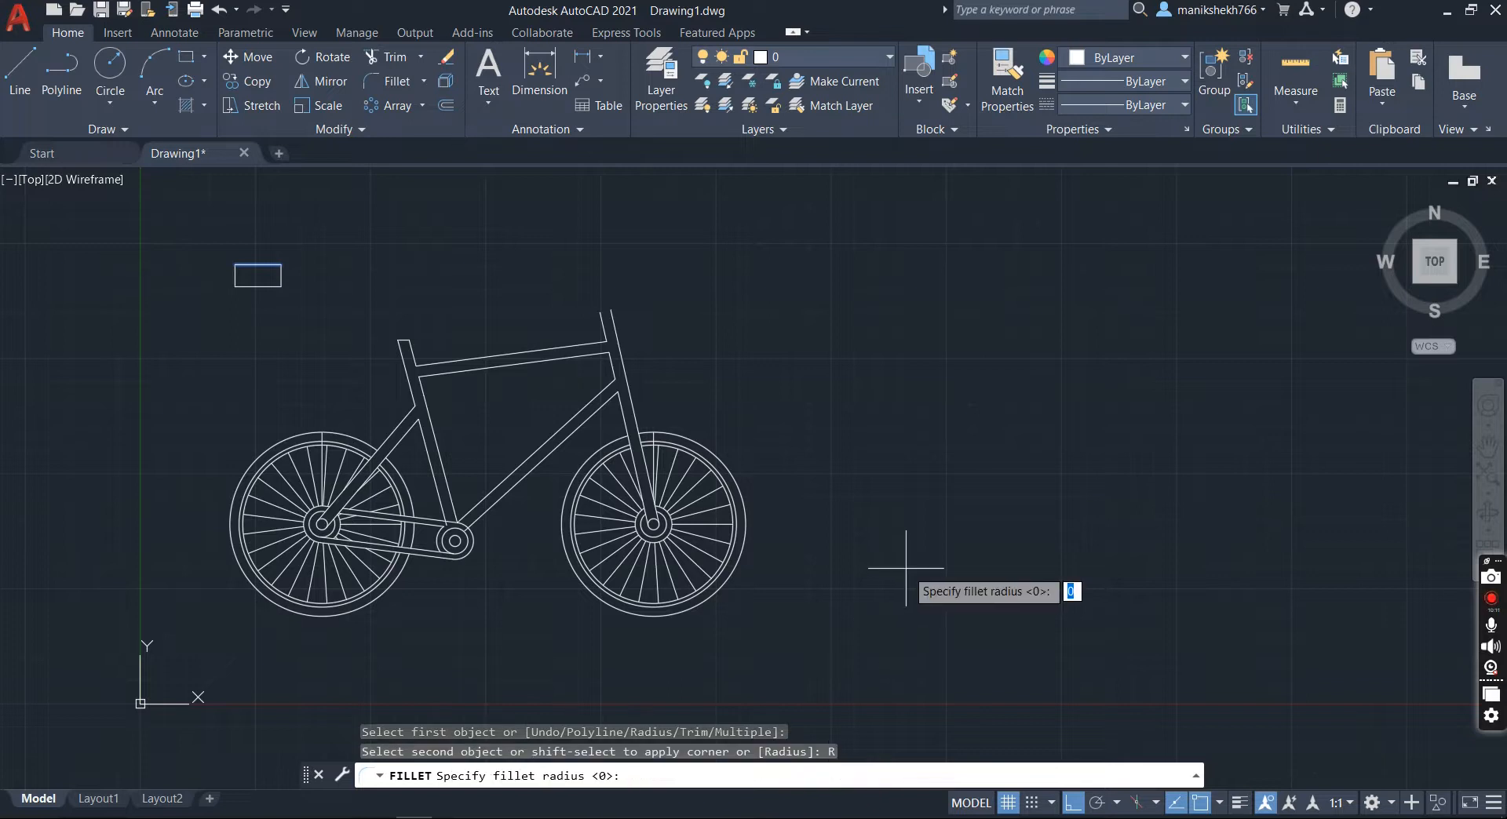
text(5)
key(Return)
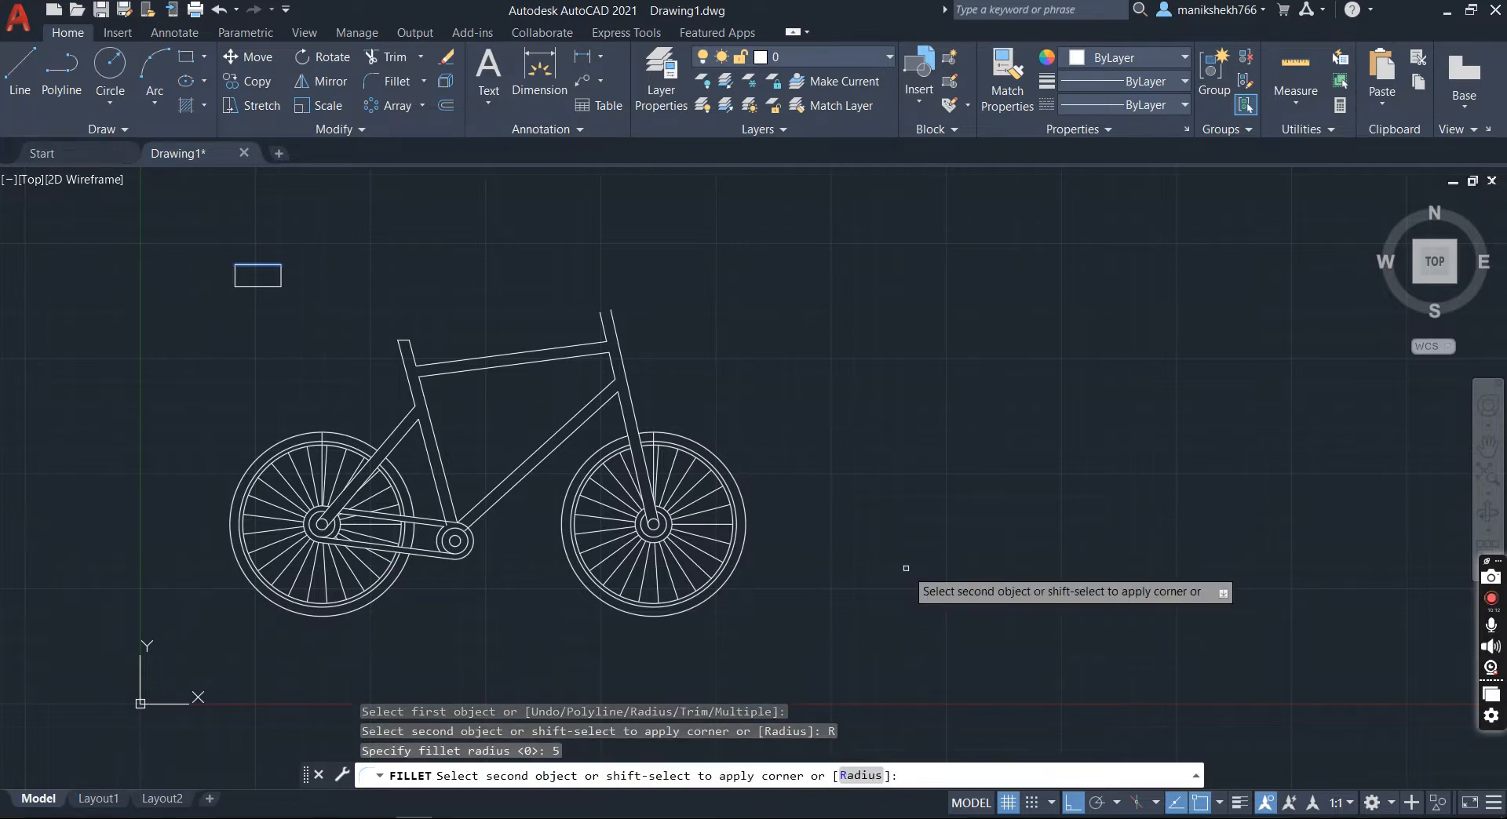
click(281, 275)
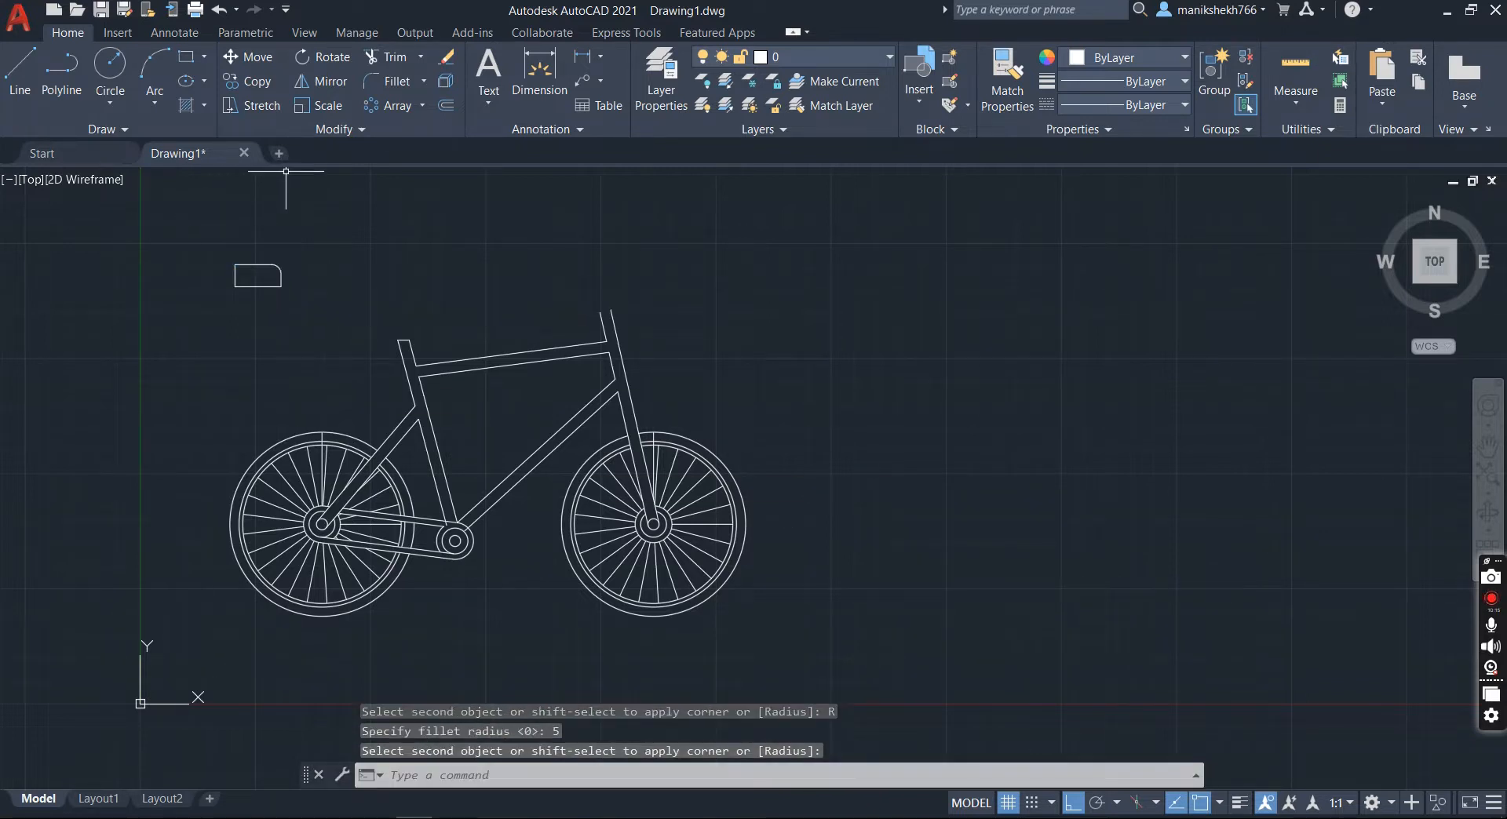
Step: Fillet the upper-left corner of the small rectangle with the same radius of 5
key(Return)
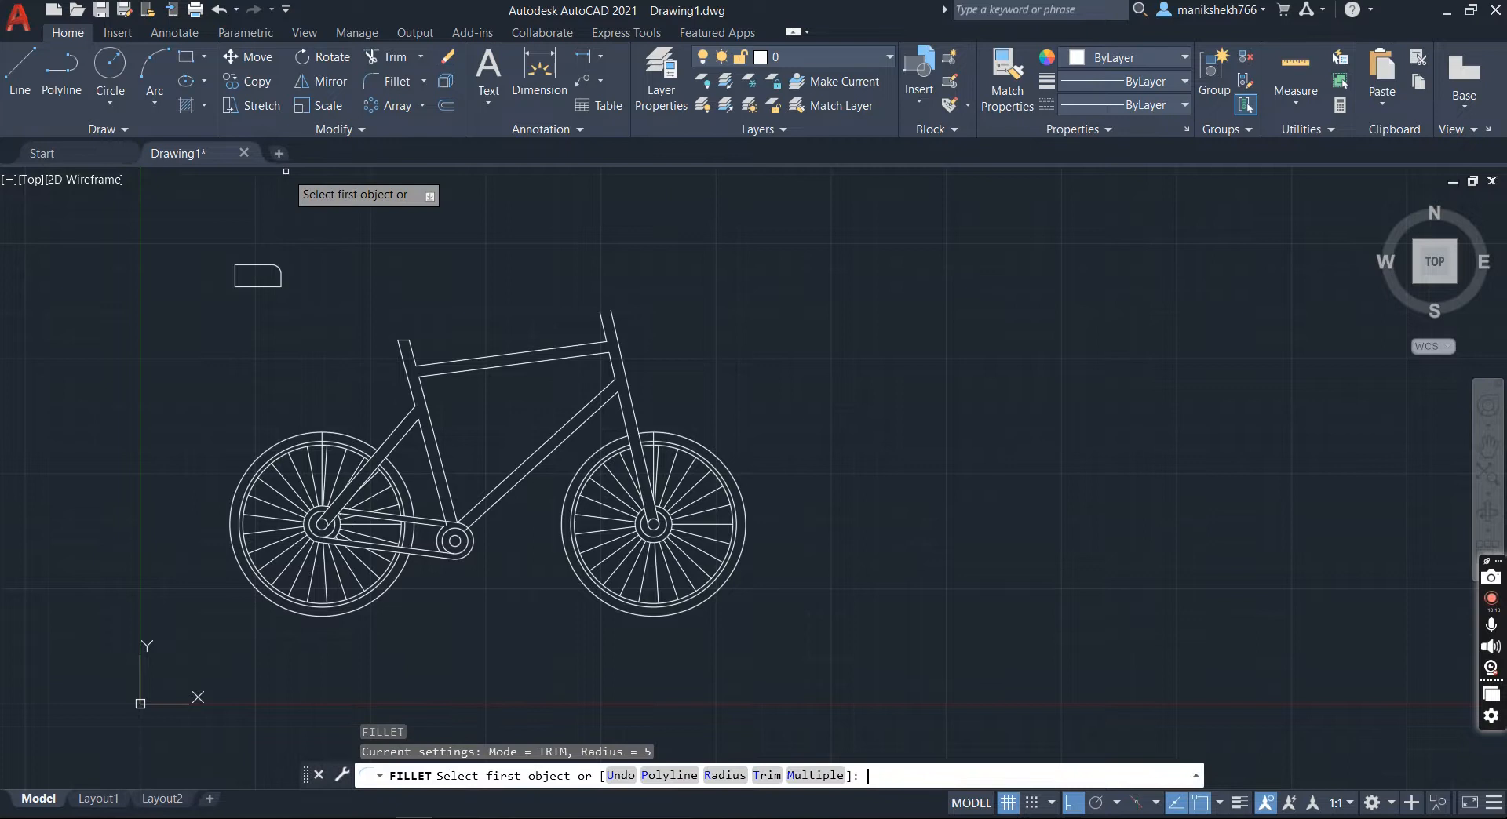
click(252, 267)
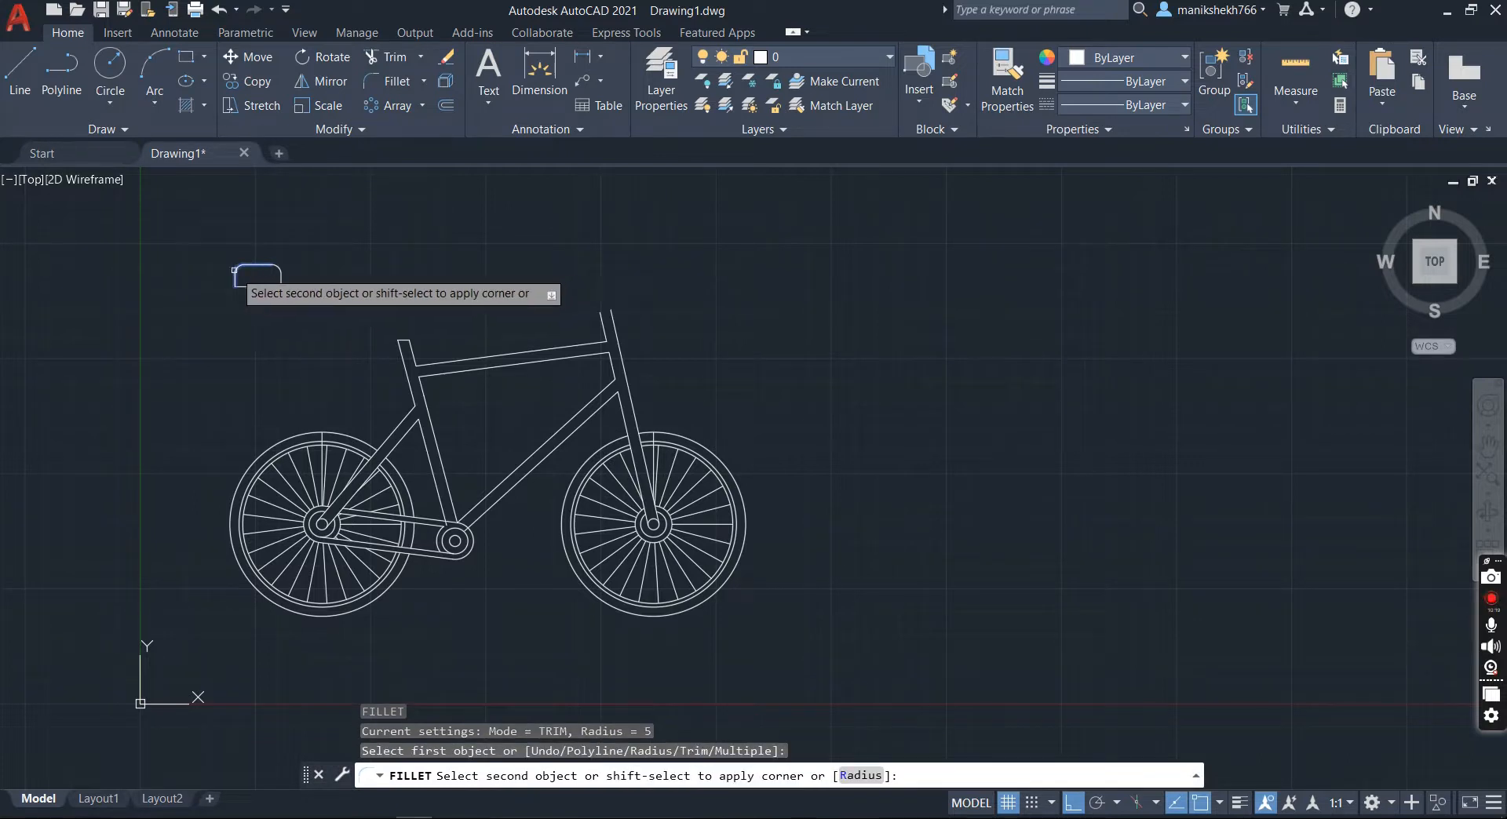
click(234, 270)
key(Return)
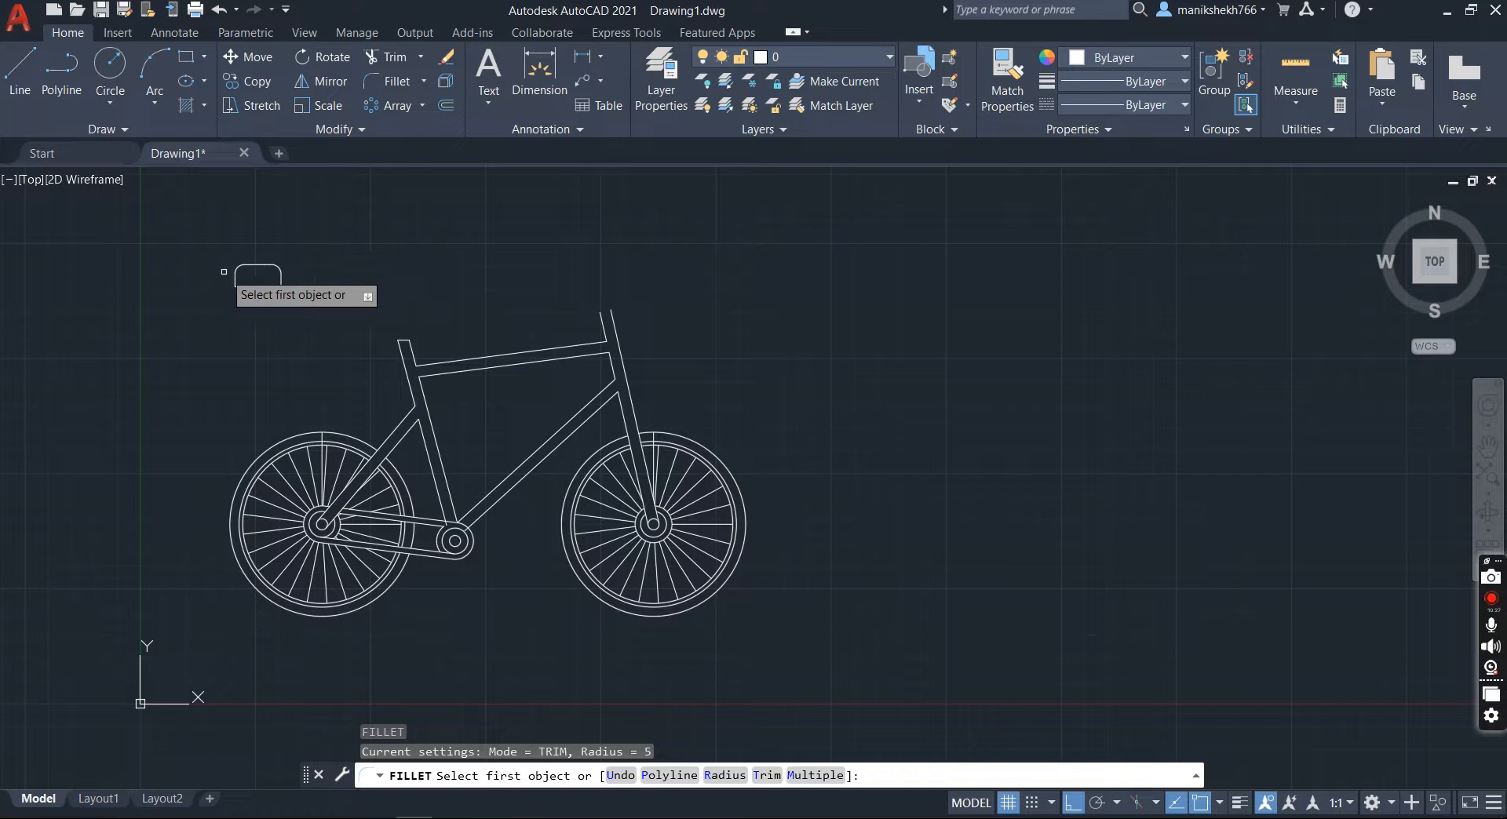
text(m)
key(Return)
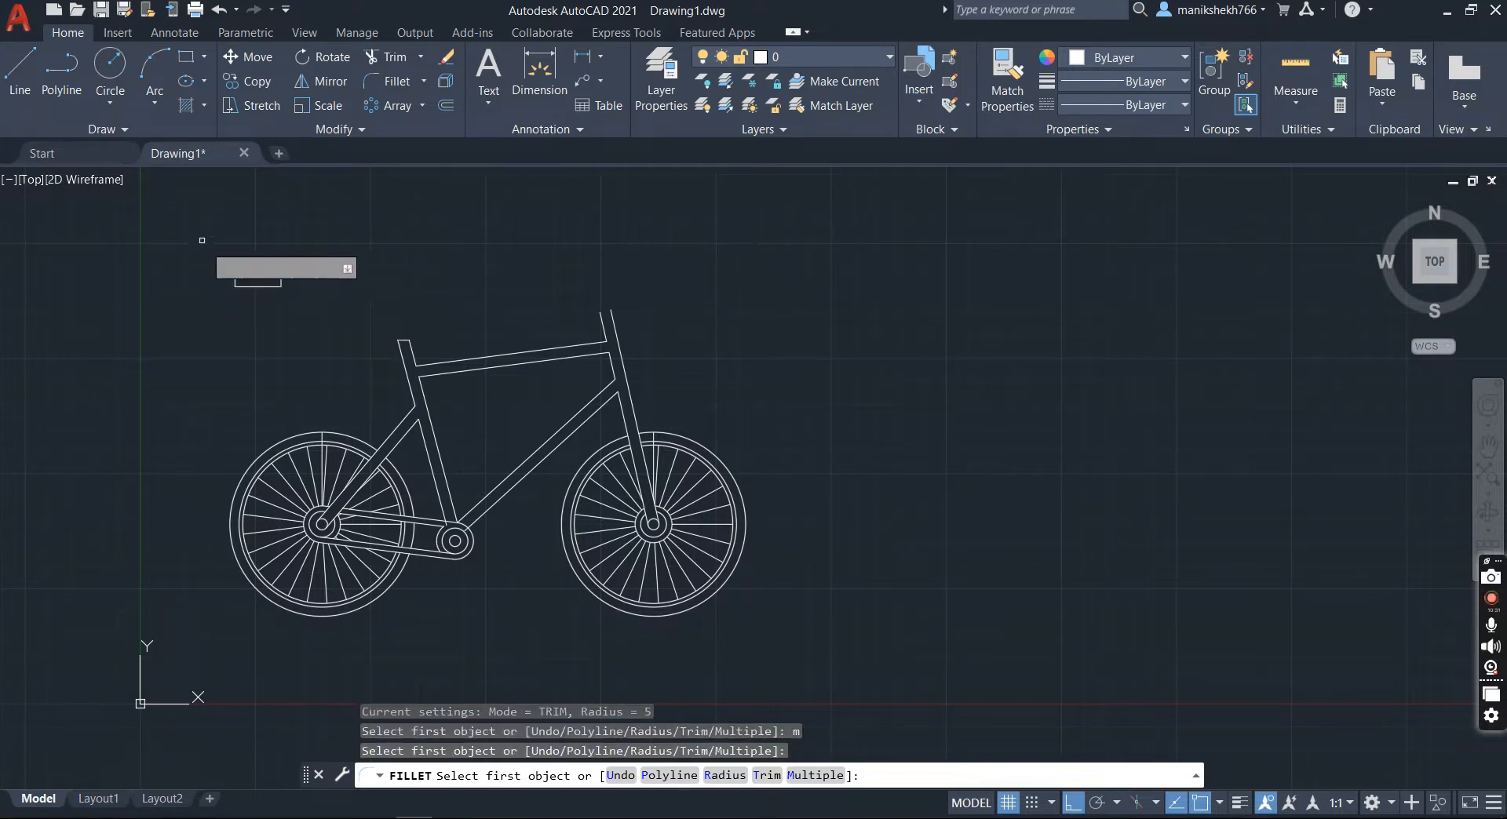
click(272, 287)
click(310, 322)
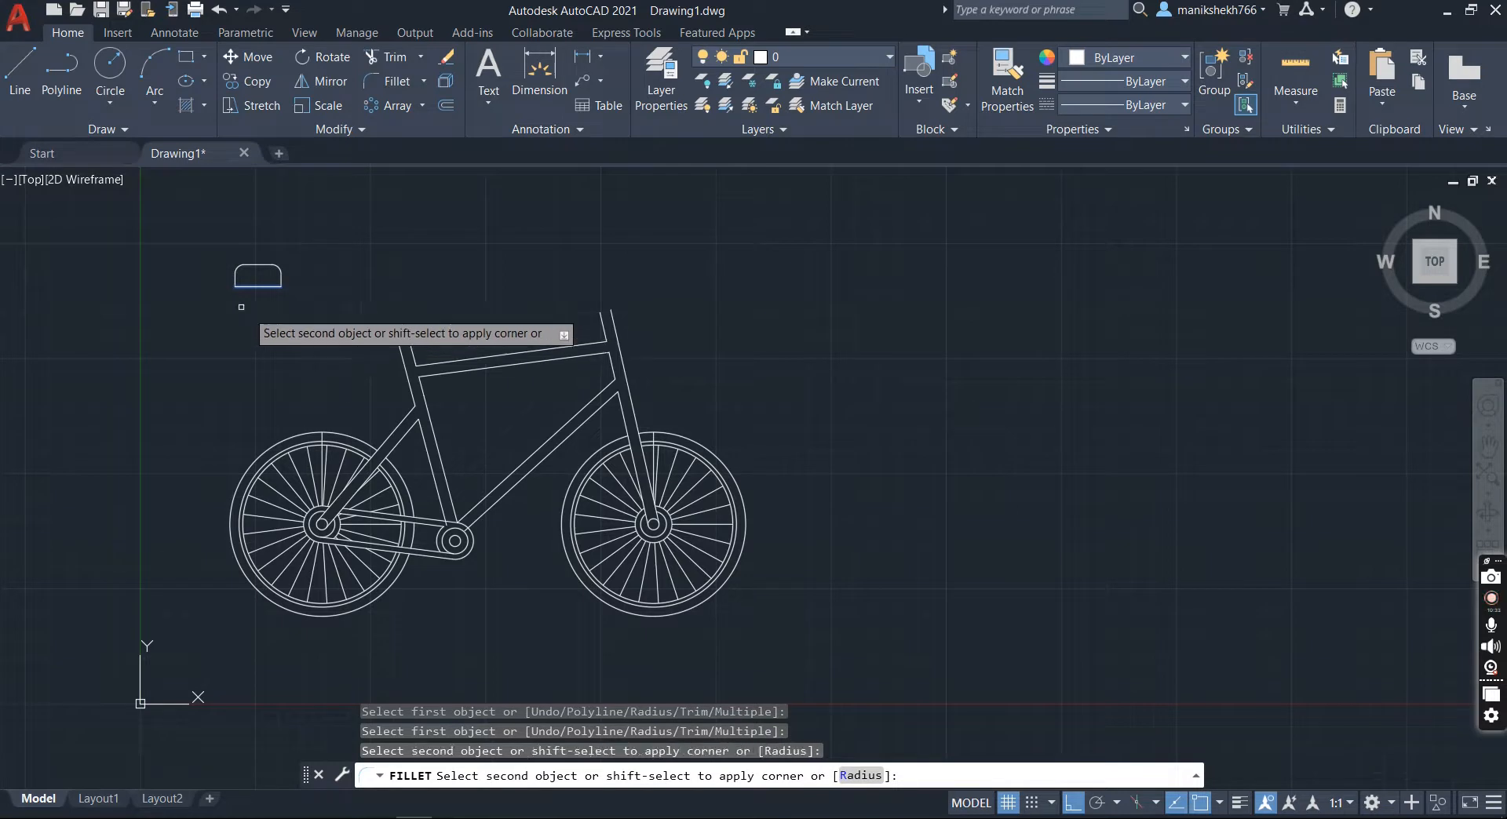
Step: Draw a short vertical line in the empty space to the left of the small rounded rectangle
click(14, 74)
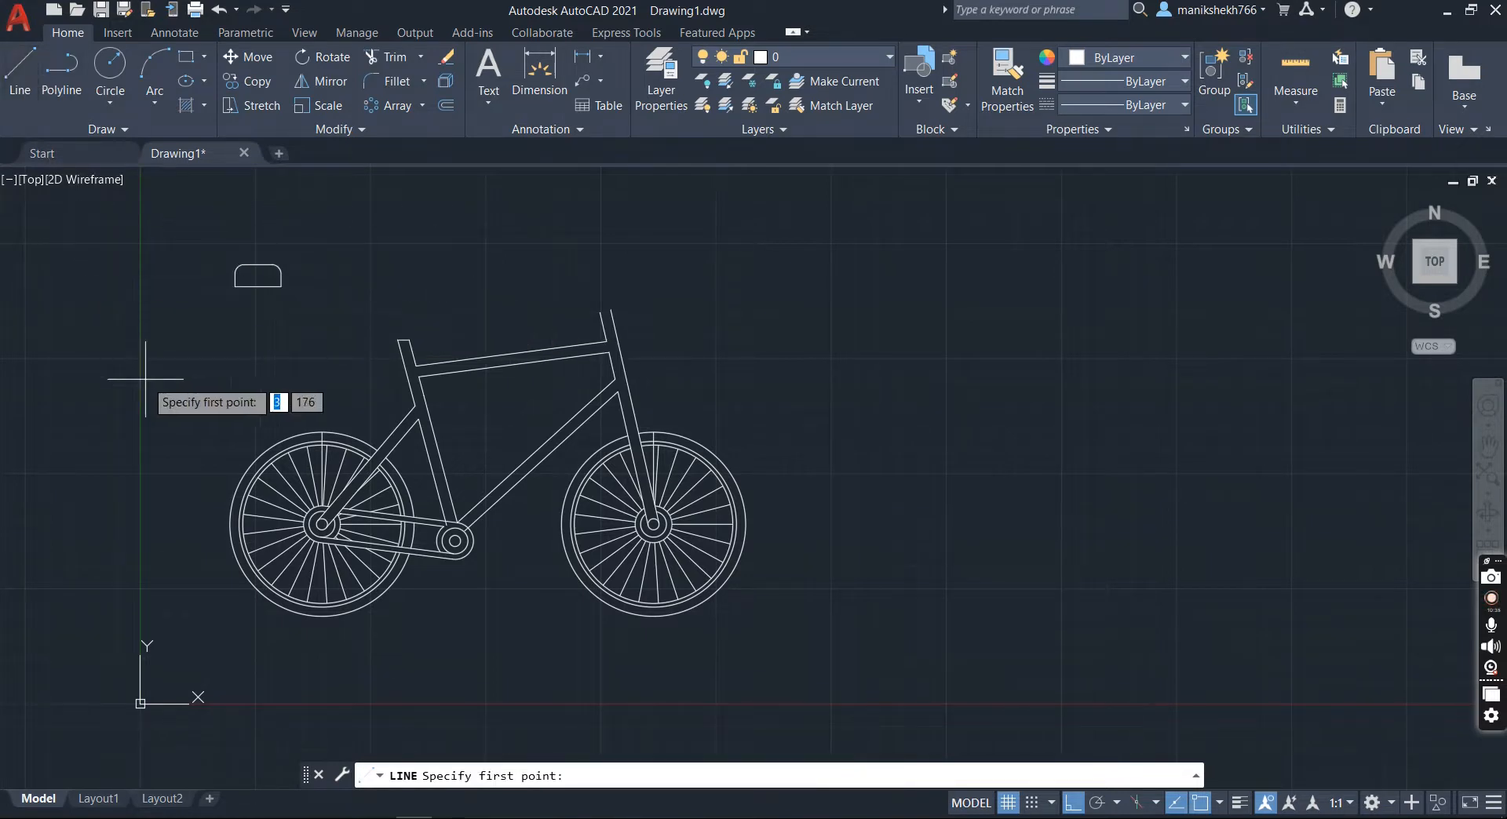
click(66, 298)
click(66, 284)
key(Return)
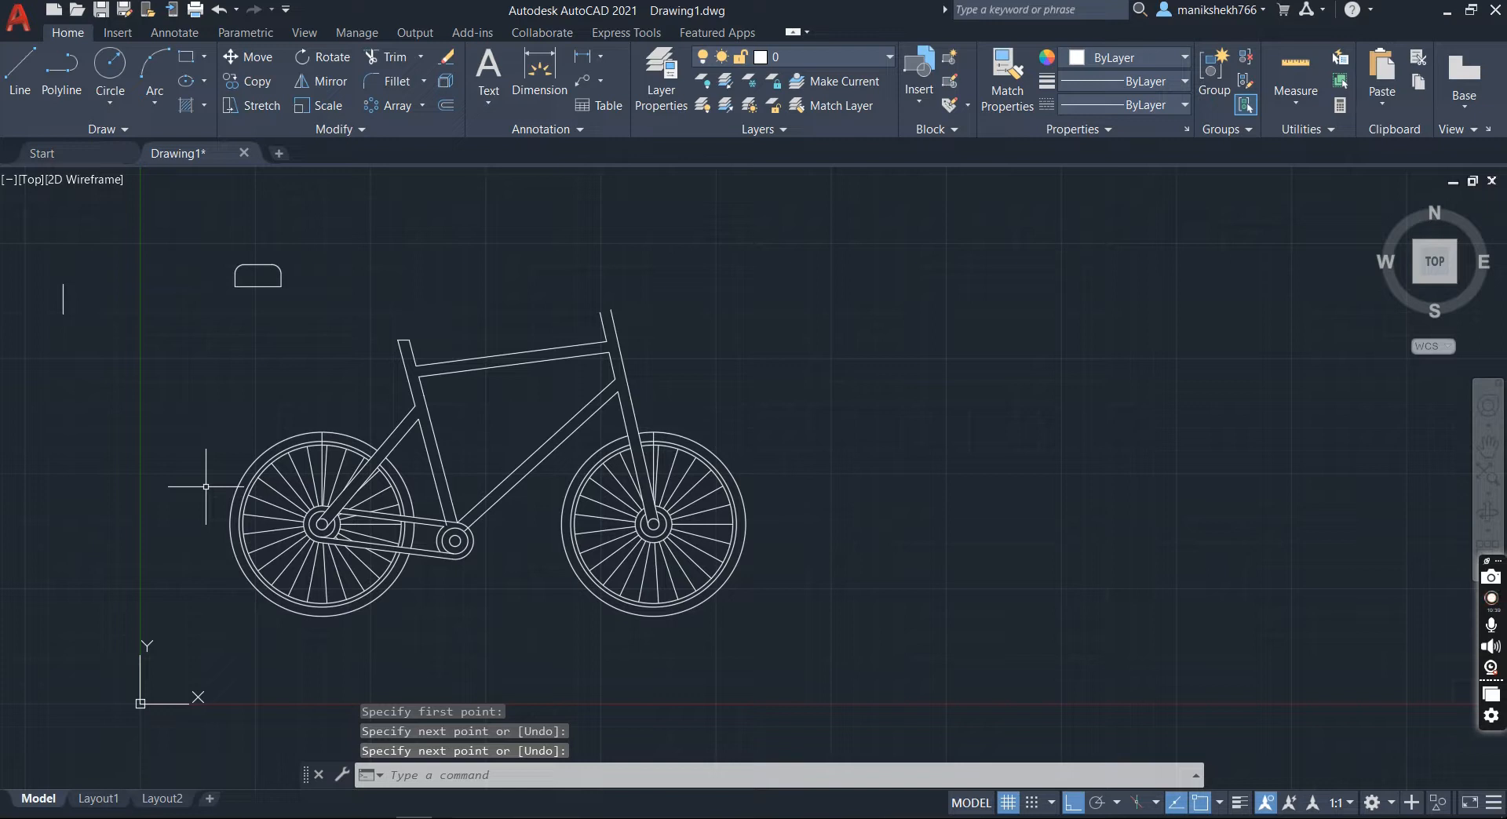
Step: Move the small rounded rectangle from its bottom midpoint onto the midpoint of the seat tube's top line to form the saddle
text(m)
key(Return)
click(203, 224)
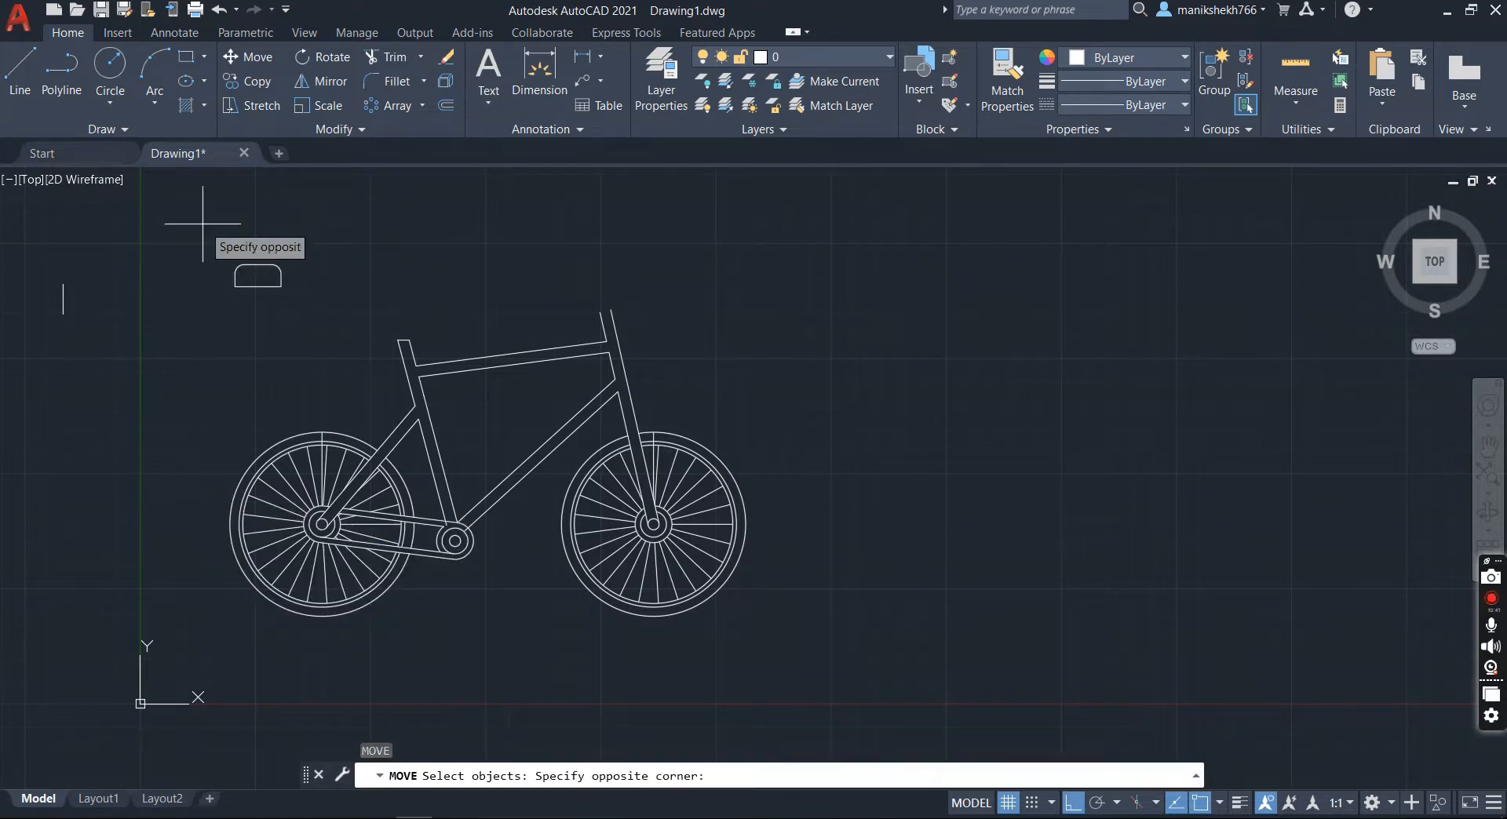
click(306, 314)
key(Return)
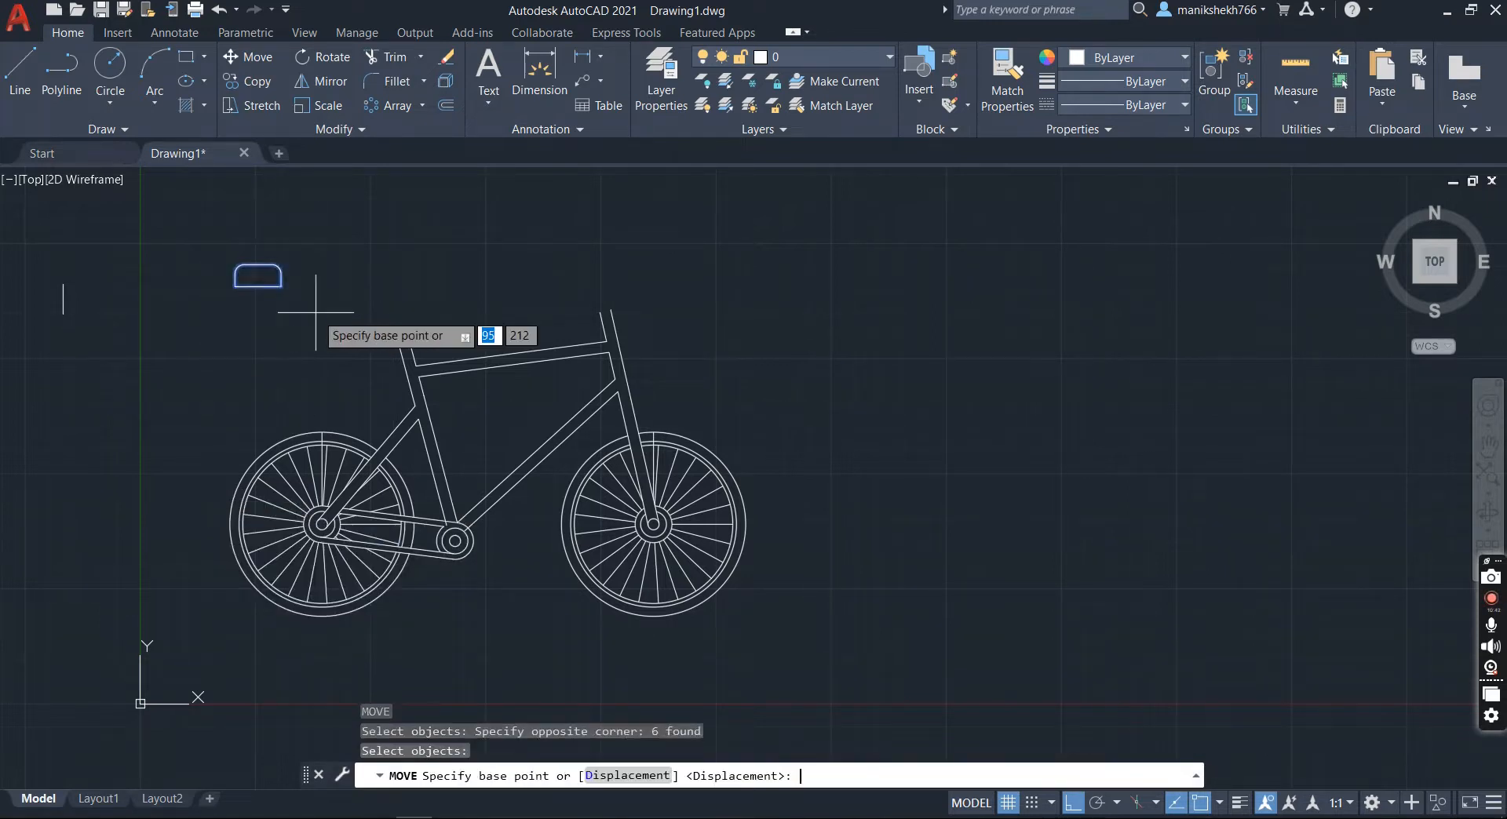
click(259, 285)
scroll(435, 329, up, 5)
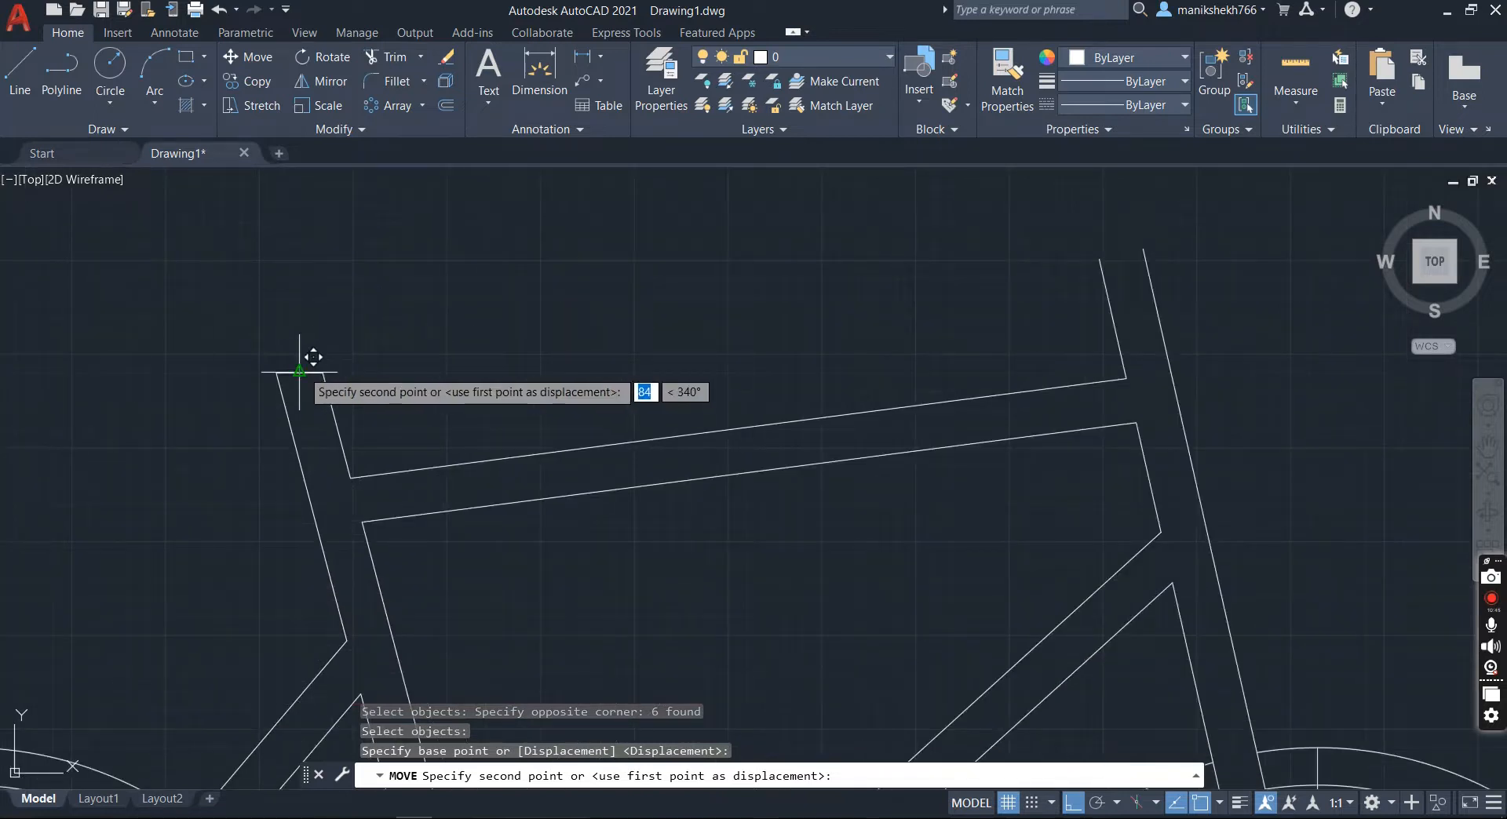
click(302, 369)
scroll(377, 329, down, 5)
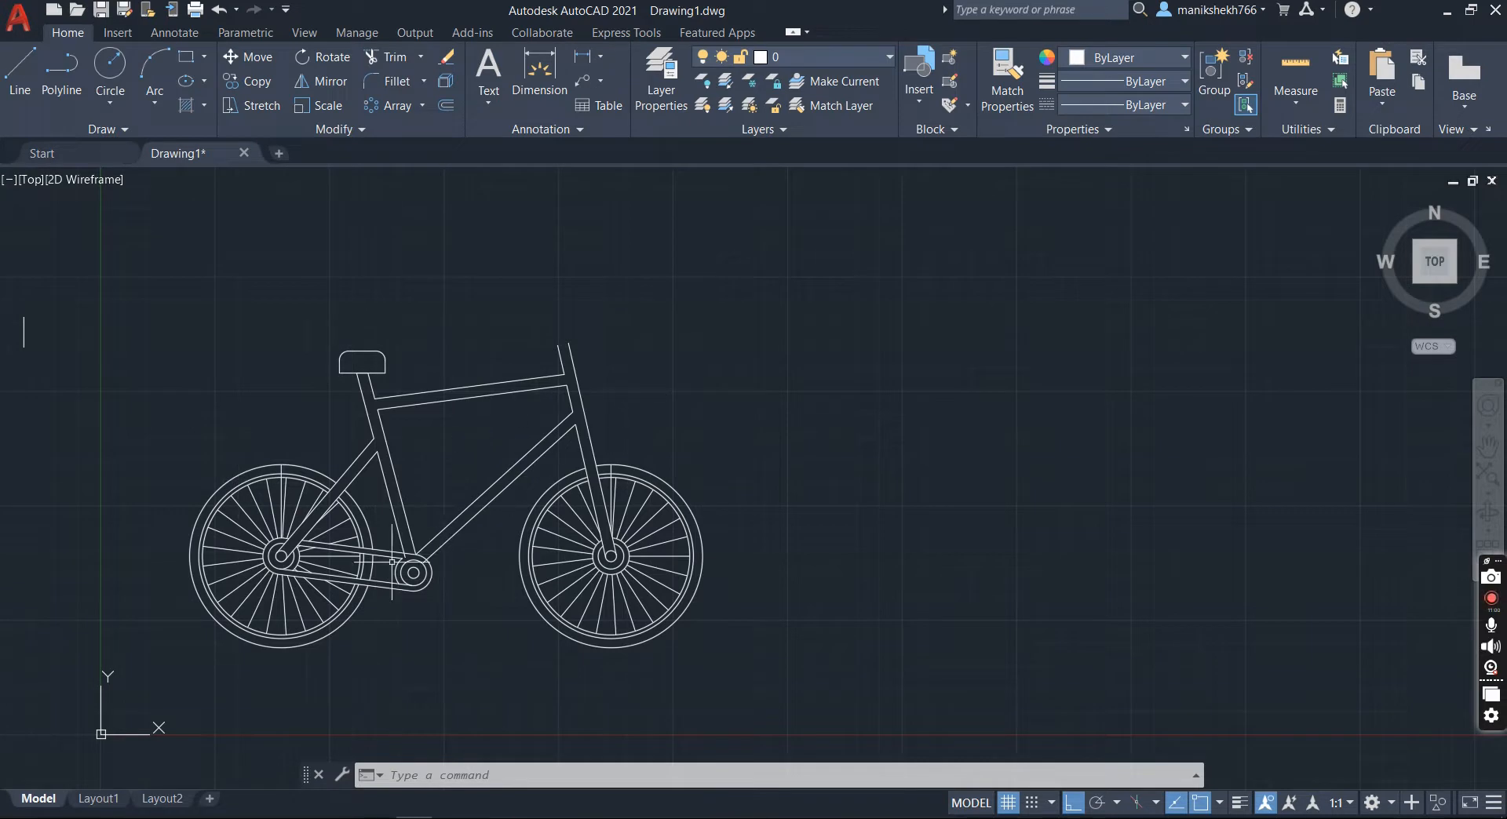
Step: Trim the overlaps where the frame and upper chain meet the left hub and crank, including the down tube's end inside the crank circle
click(400, 55)
scroll(365, 552, up, 4)
drag(177, 536, 222, 540)
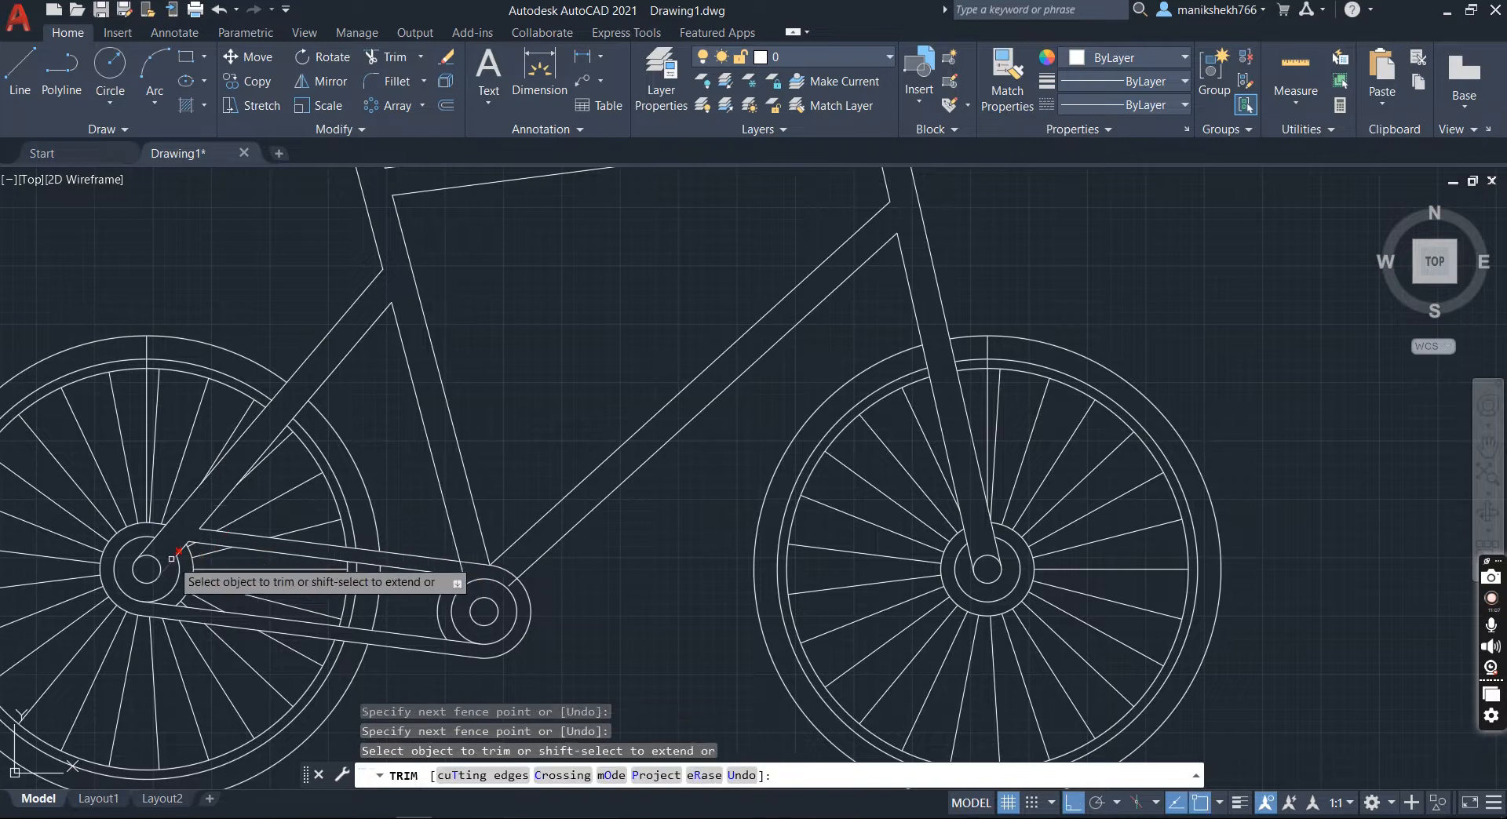
scroll(463, 563, up, 5)
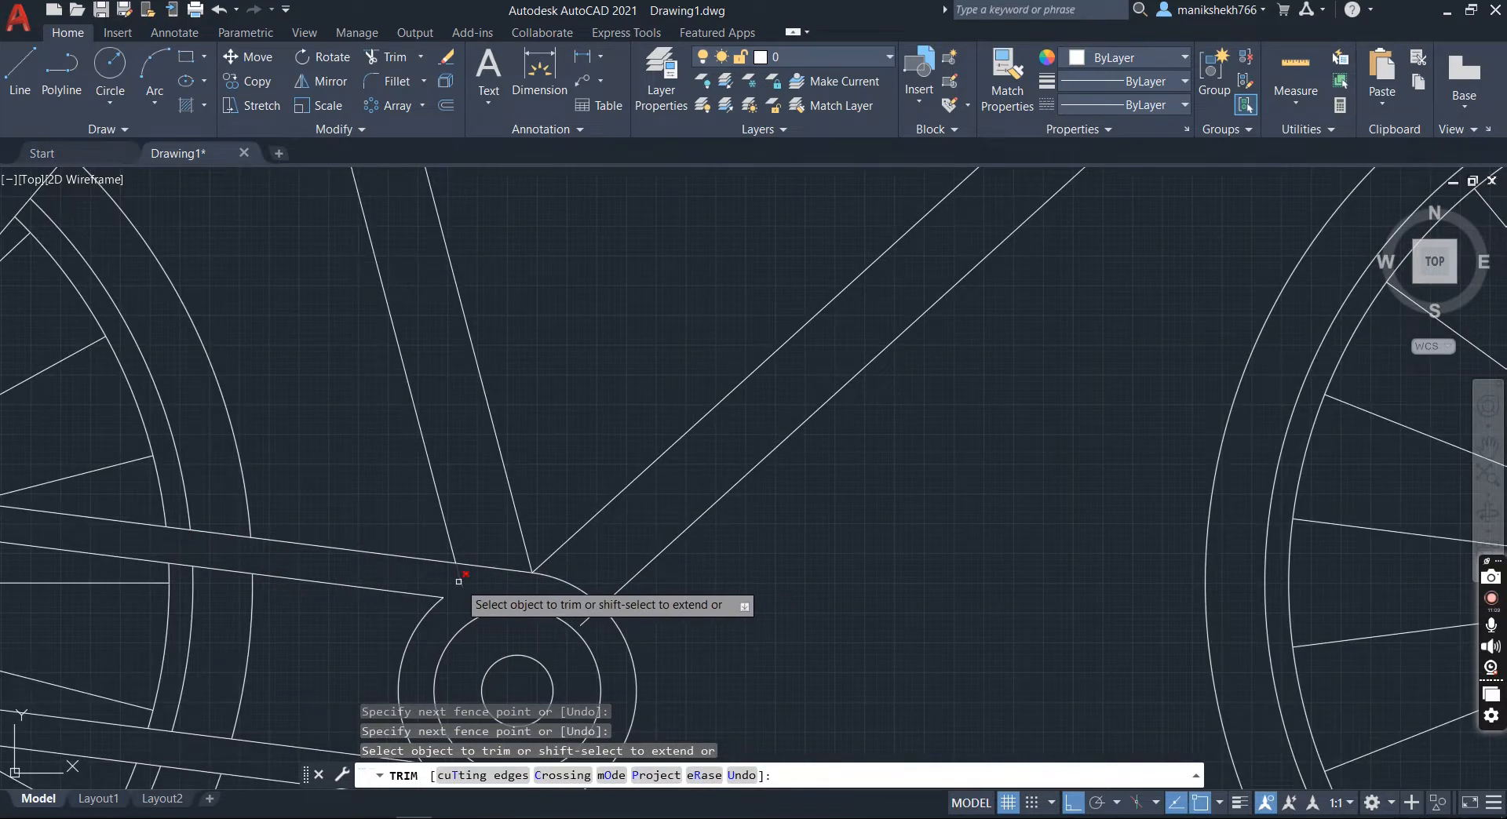
mouse_move(578, 615)
mouse_down()
mouse_move(592, 626)
mouse_move(585, 612)
mouse_up()
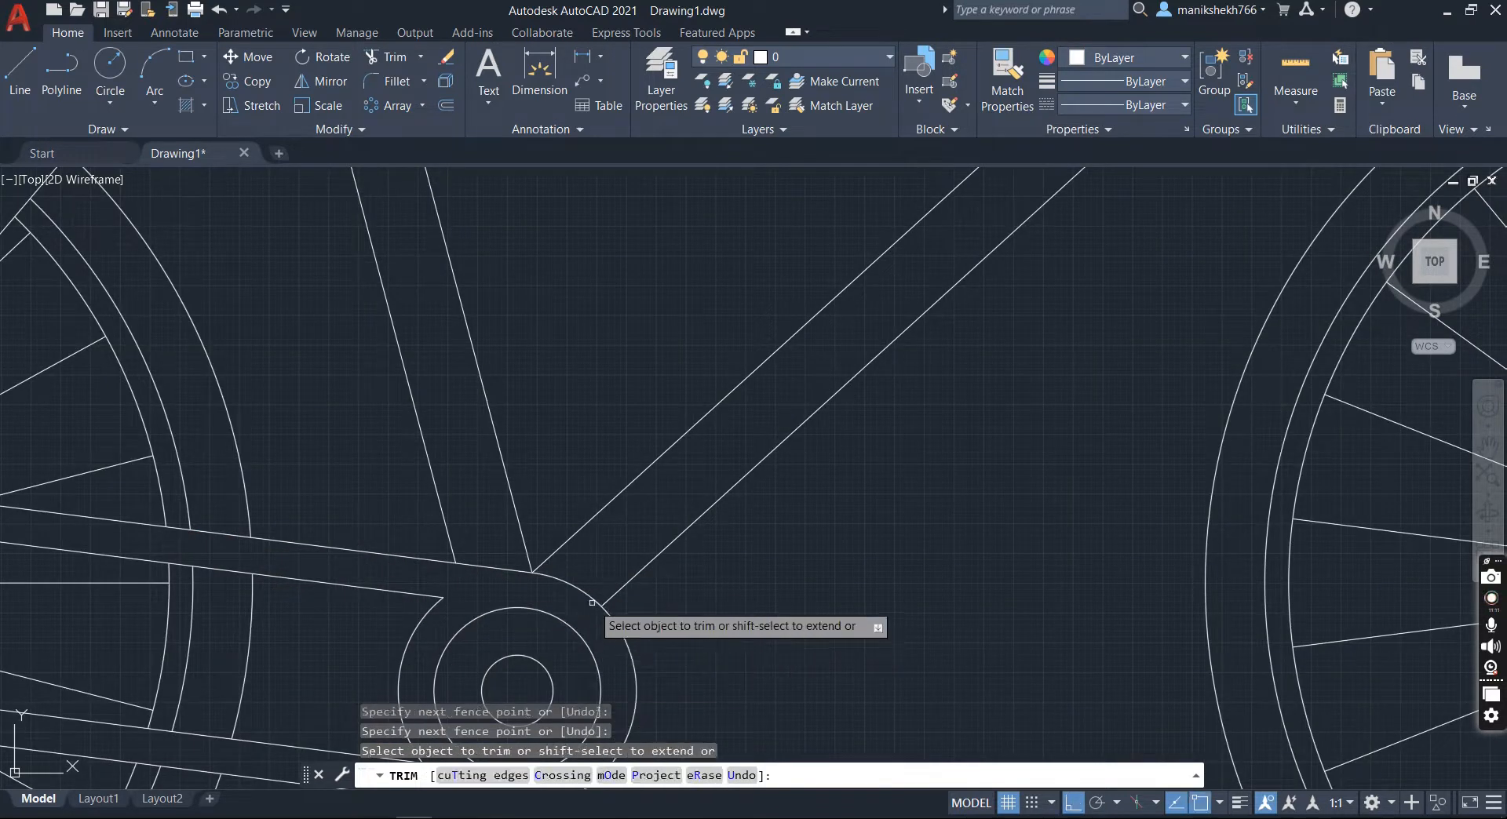
Step: Trim the overlaps of the lower chain lines at the crank circle and at the left wheel's hub
scroll(580, 628, down, 5)
scroll(569, 663, up, 3)
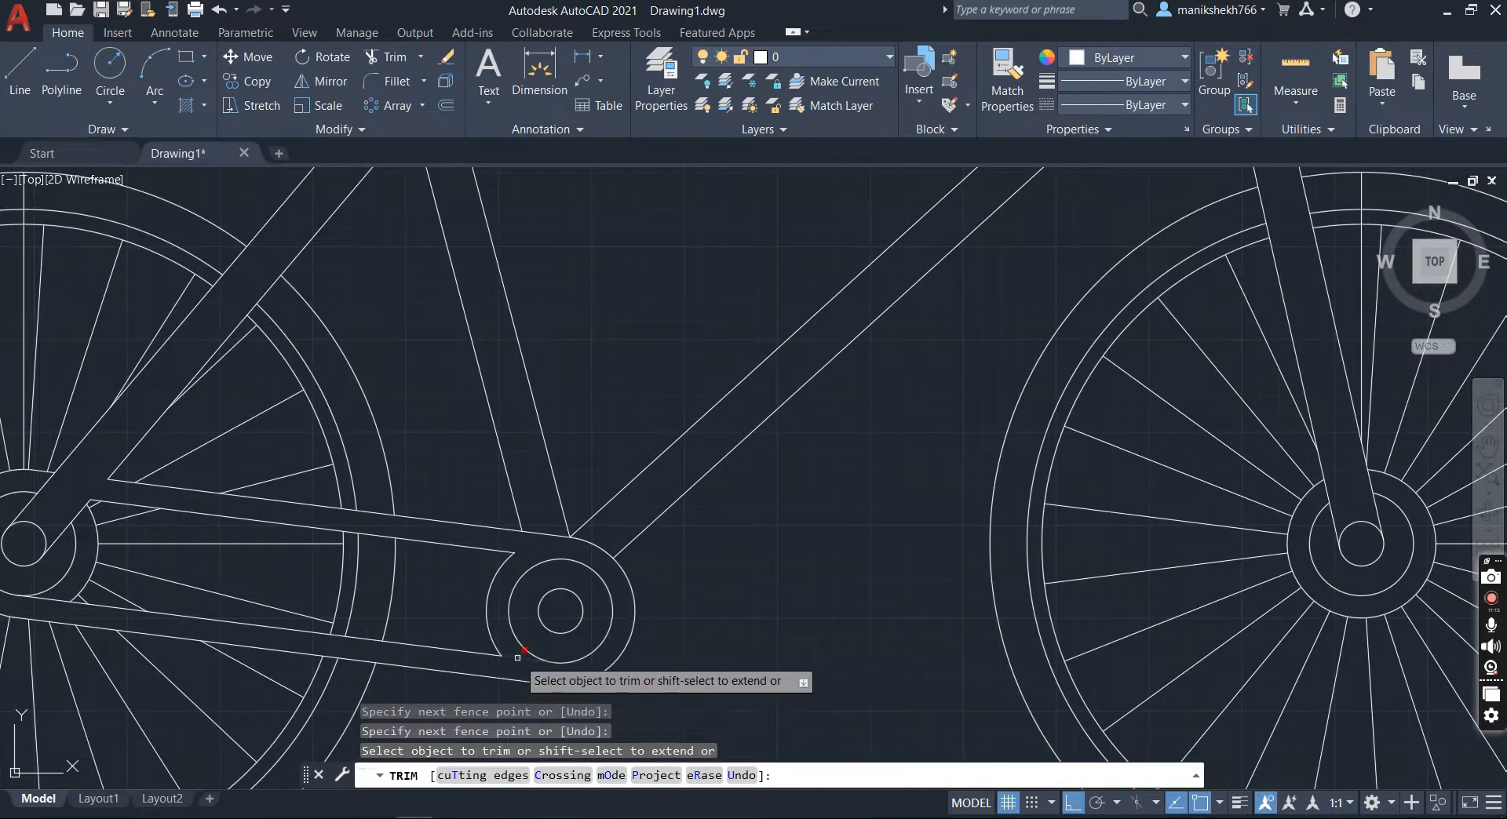
scroll(659, 588, down, 5)
scroll(459, 590, up, 5)
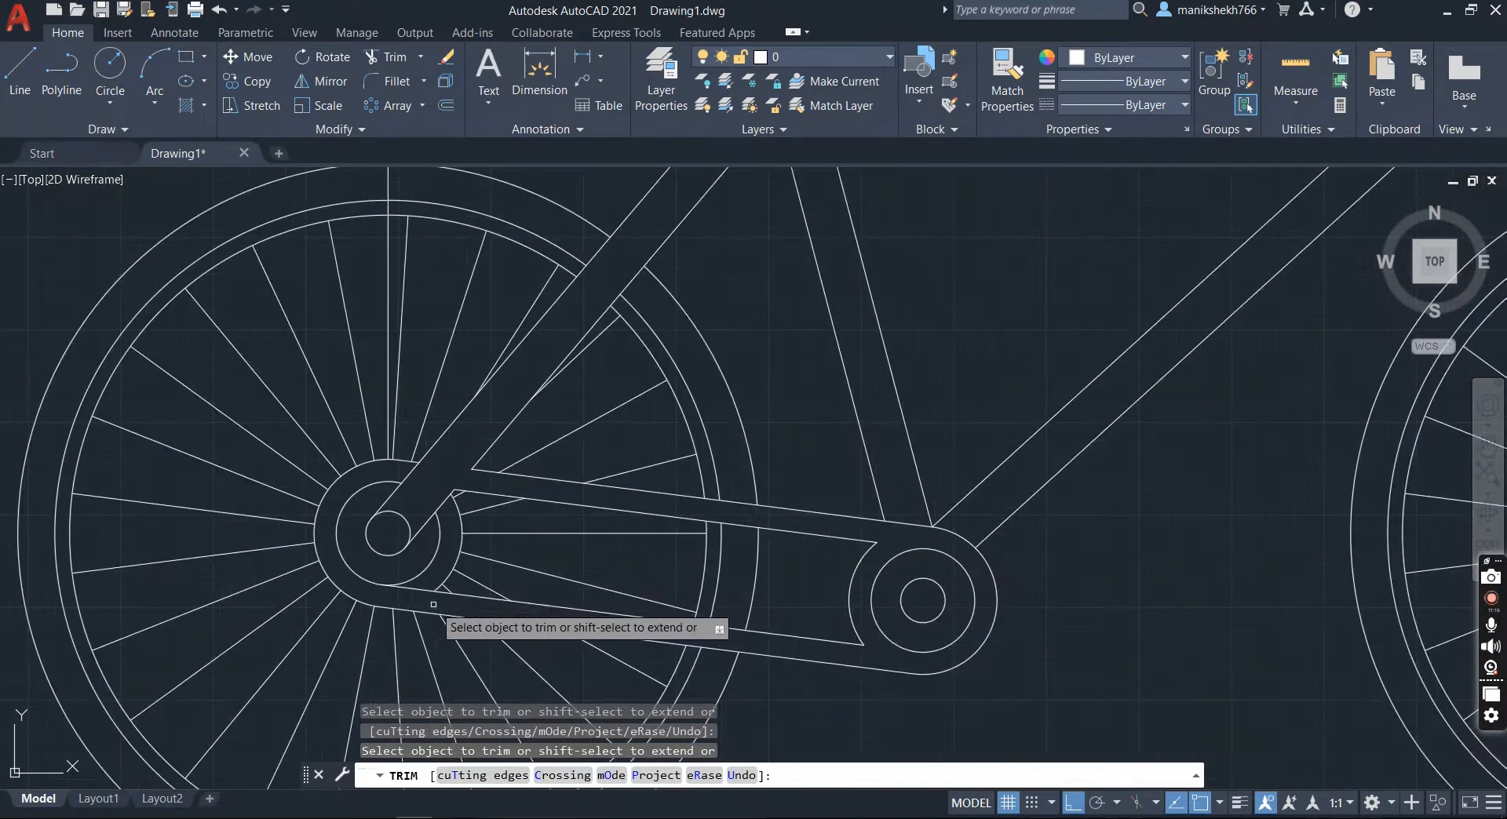
scroll(236, 608, down, 3)
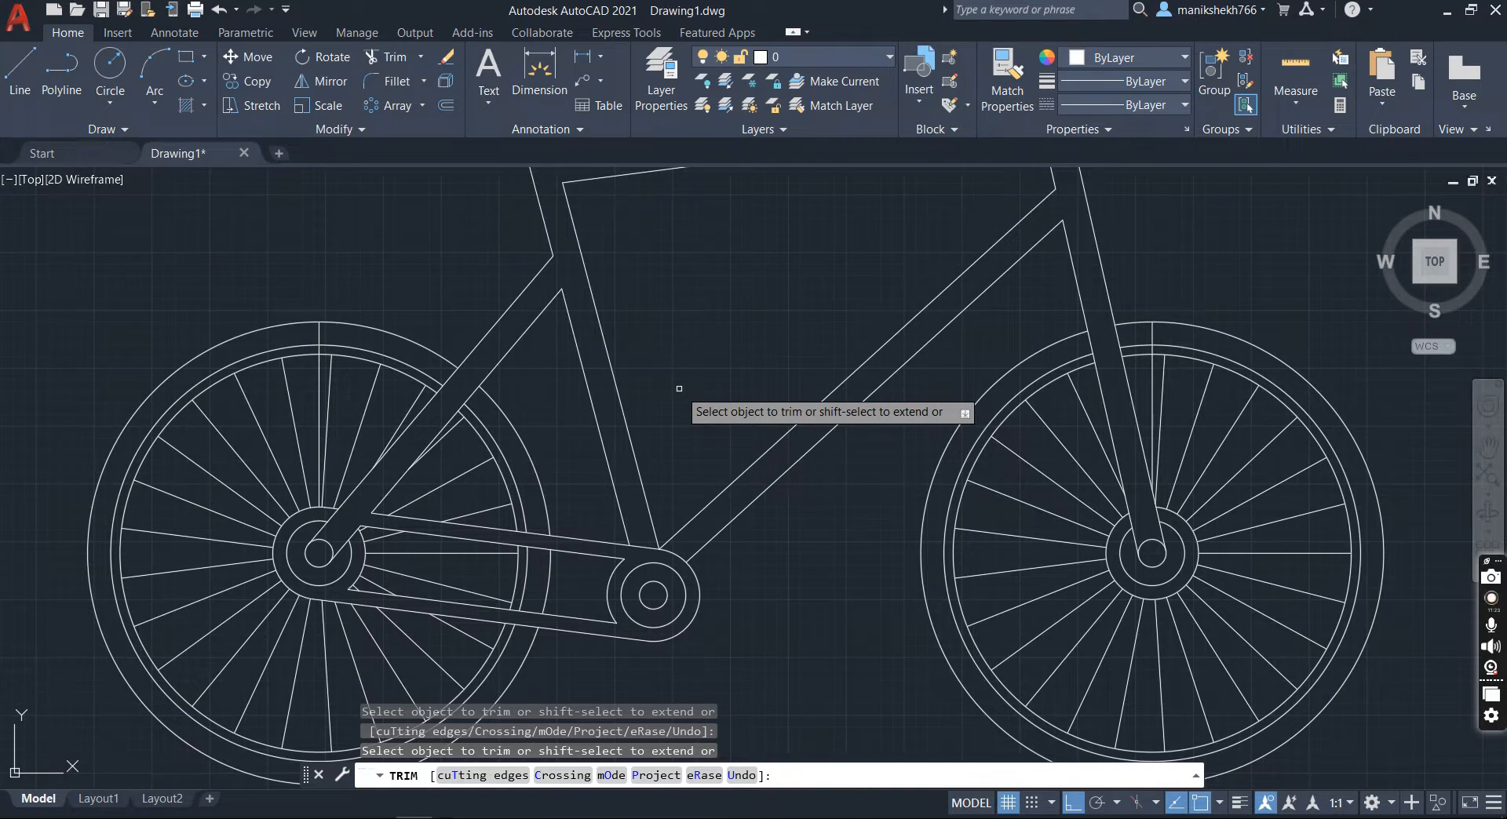
key(Return)
Step: Draw two end-to-end horizontal lines, 50 and 70 long, in the empty space above the head tube
scroll(679, 388, down, 4)
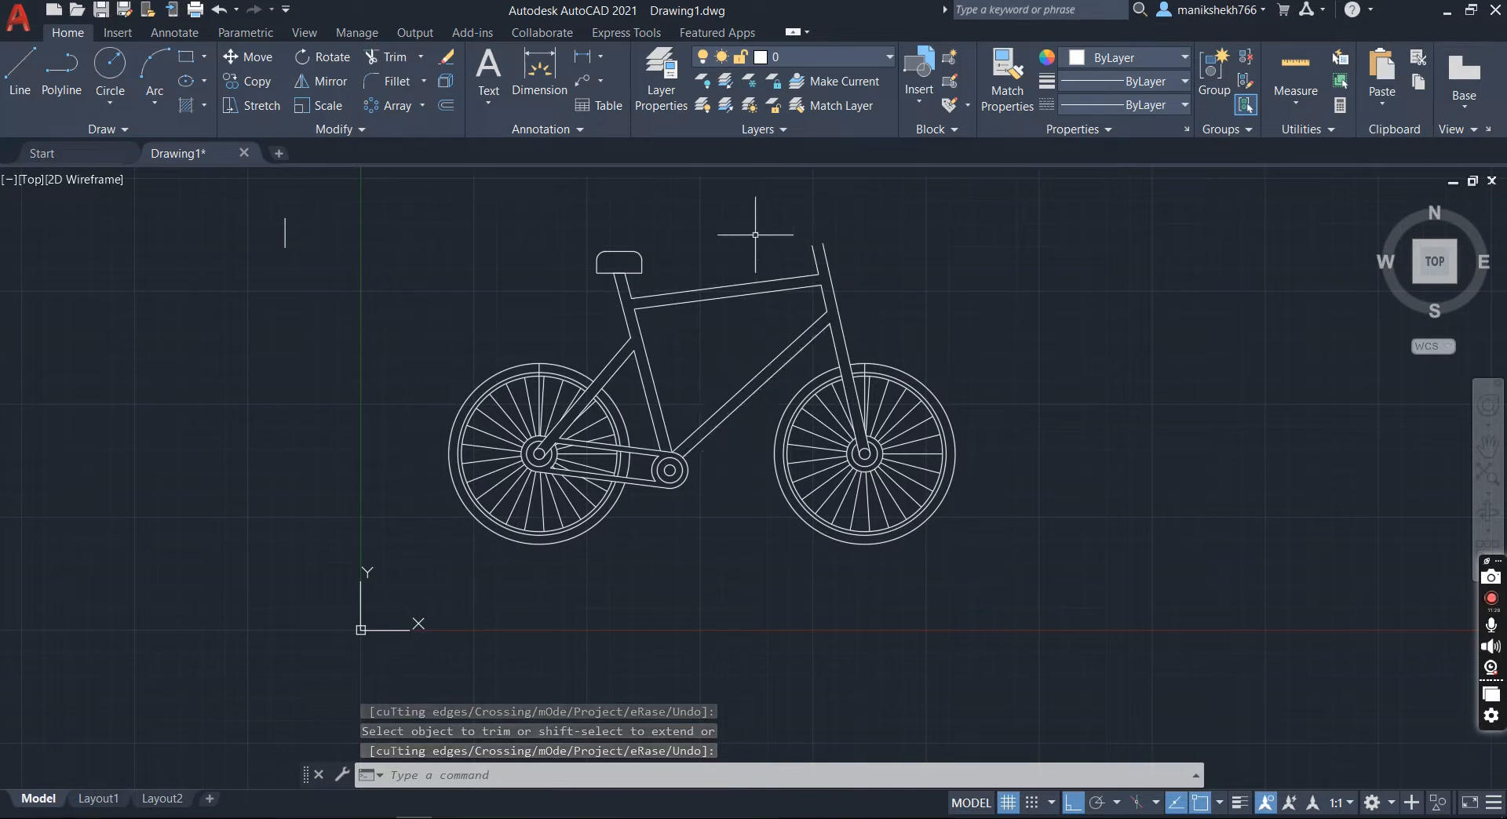
scroll(730, 369, down, 1)
scroll(788, 275, up, 1)
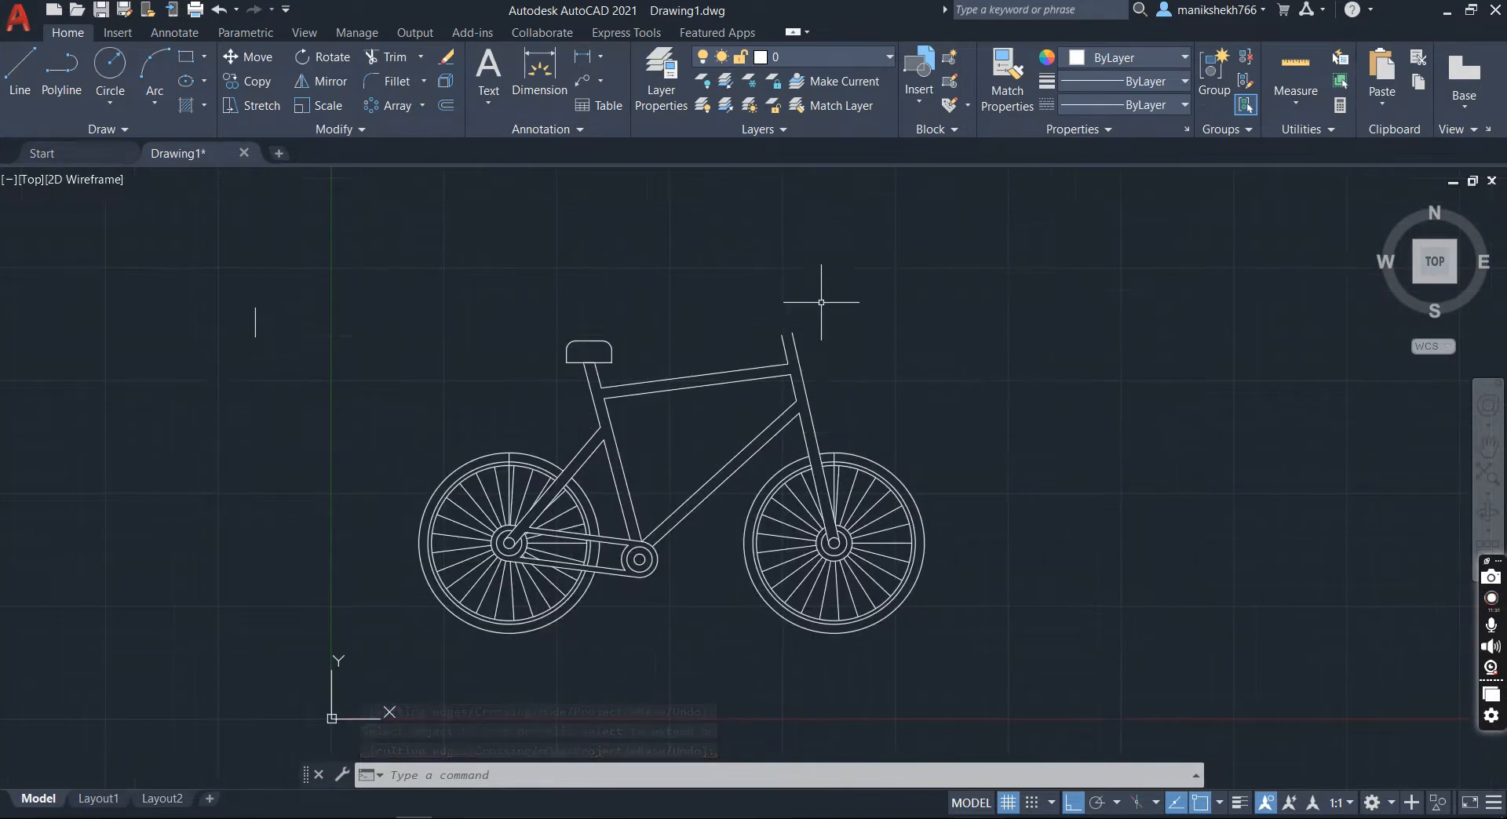
click(20, 71)
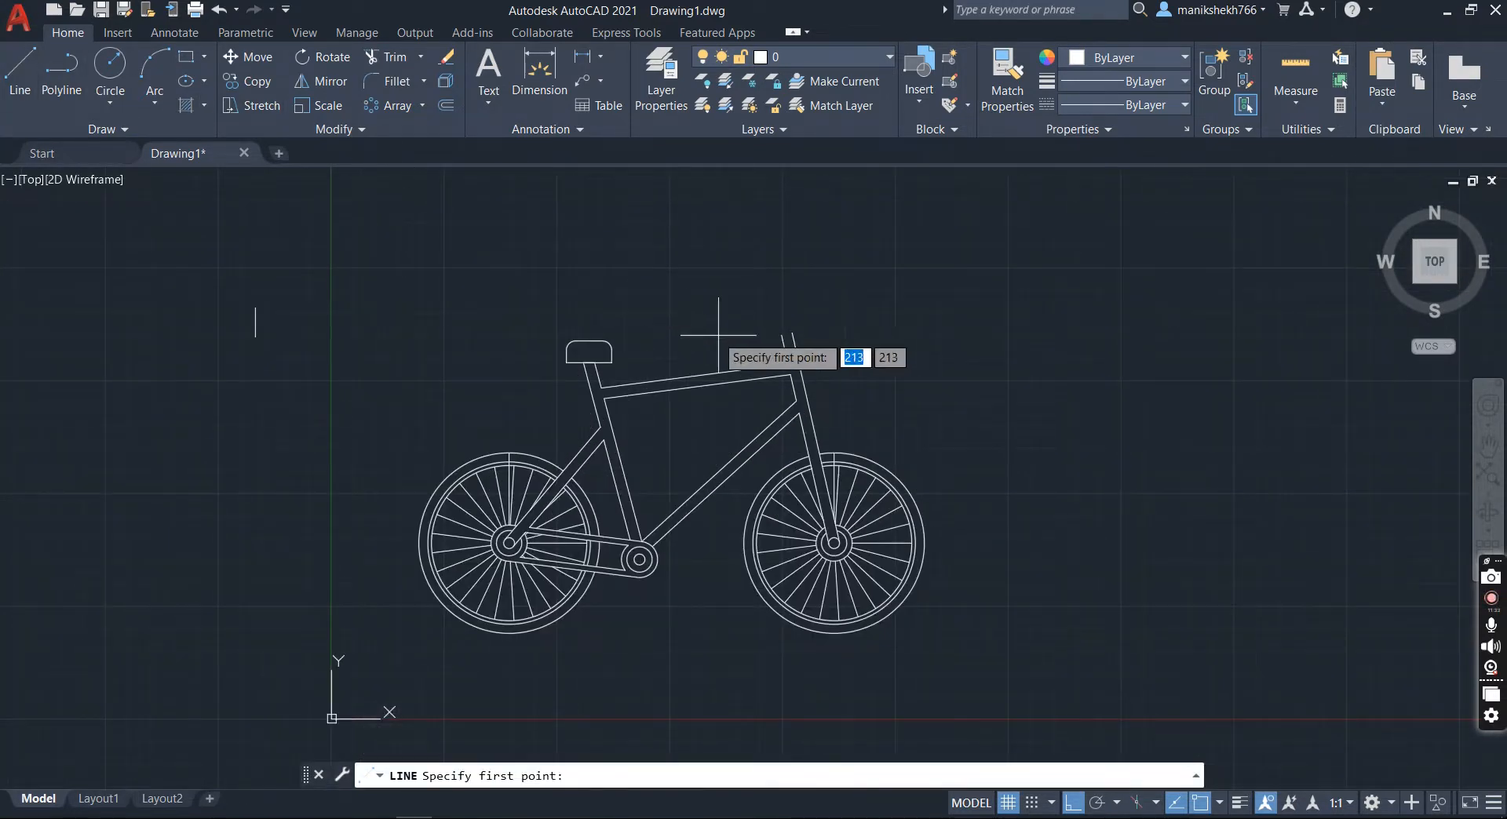
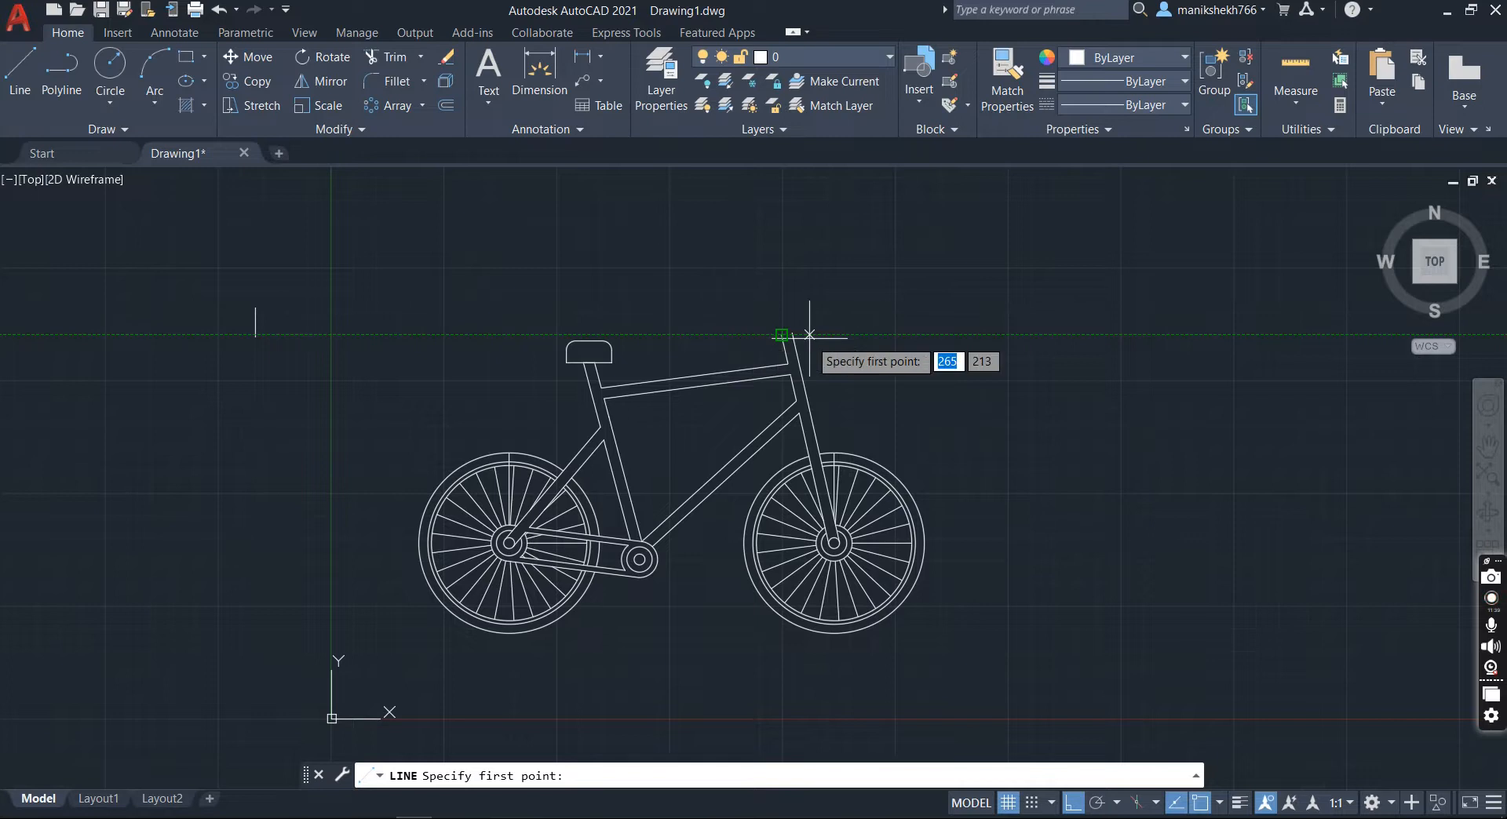
click(21, 84)
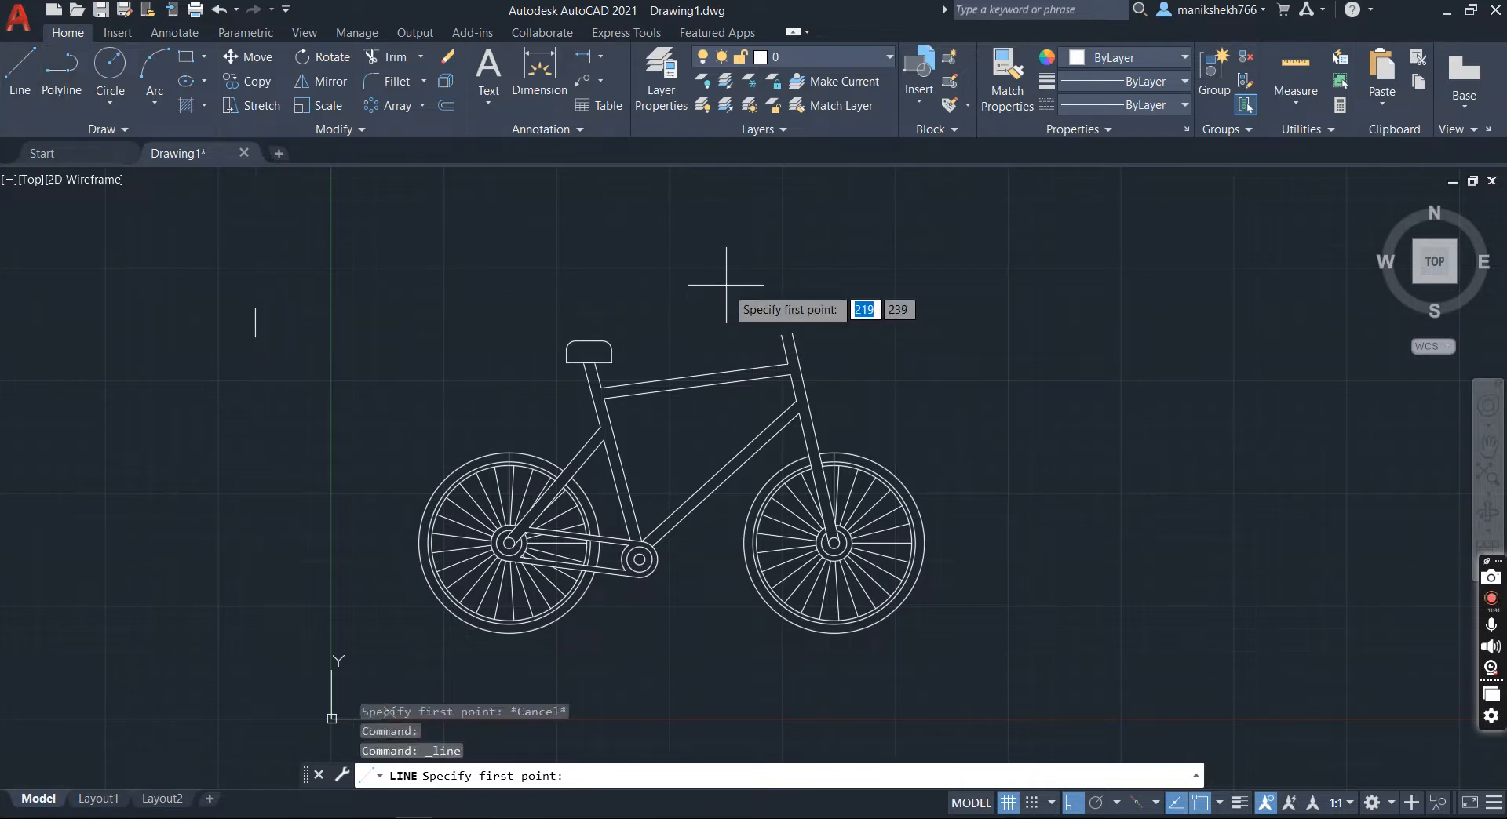
click(686, 260)
text(50)
key(Return)
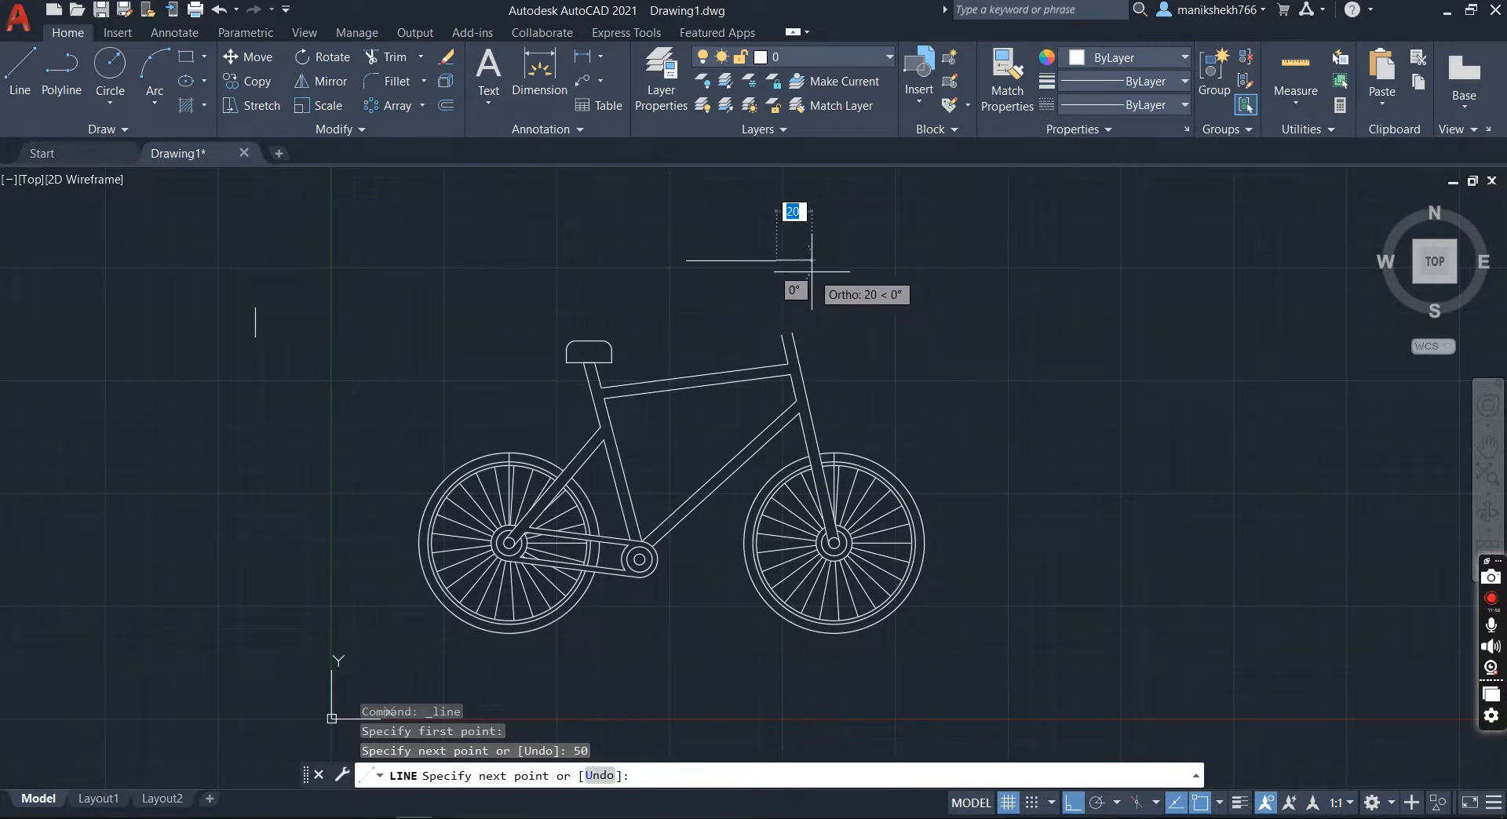
text(70)
key(Return)
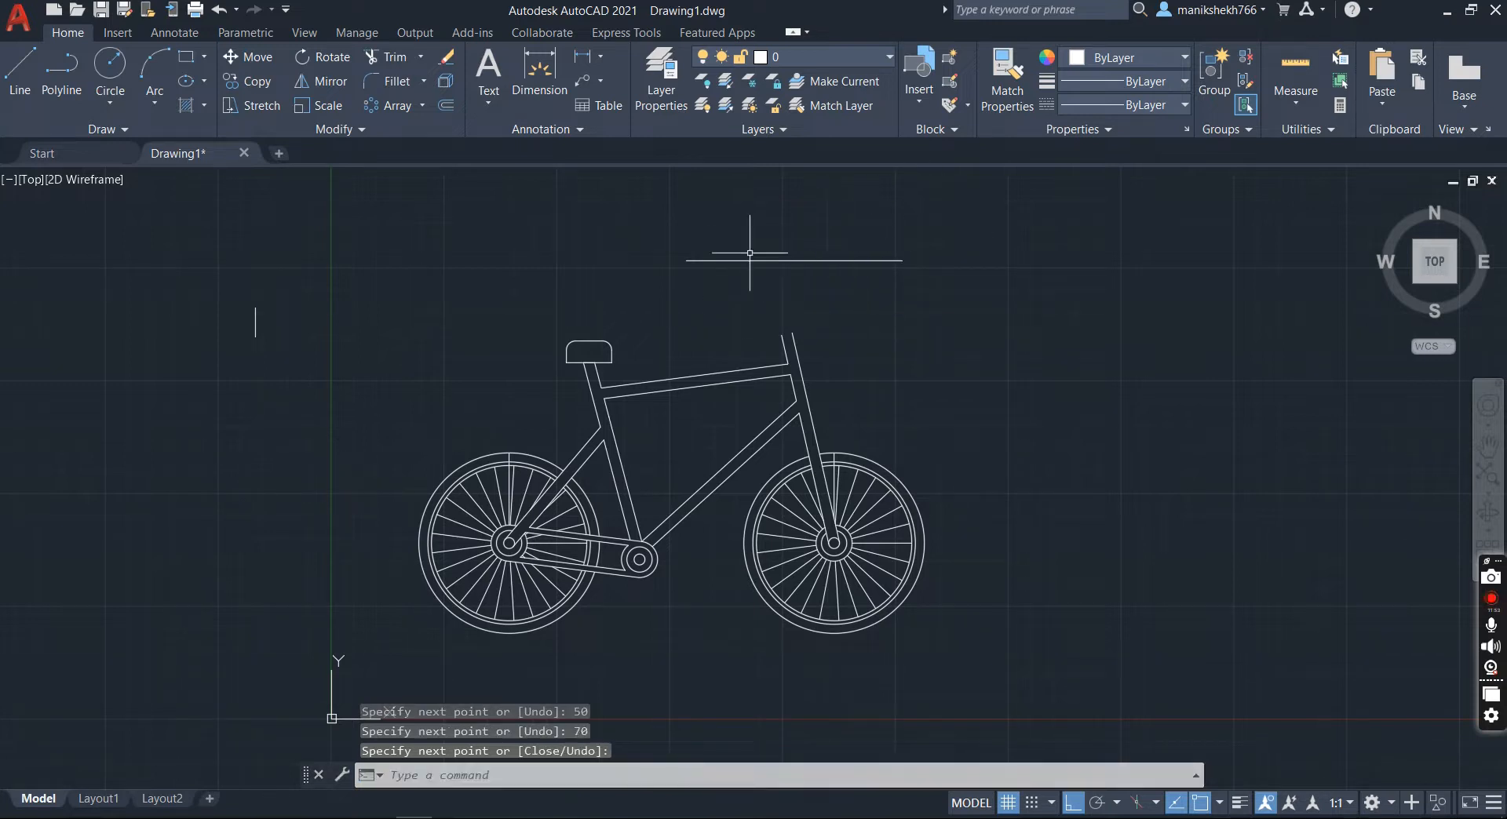
Step: Offset both horizontal lines above the head tube downward by 6
click(19, 67)
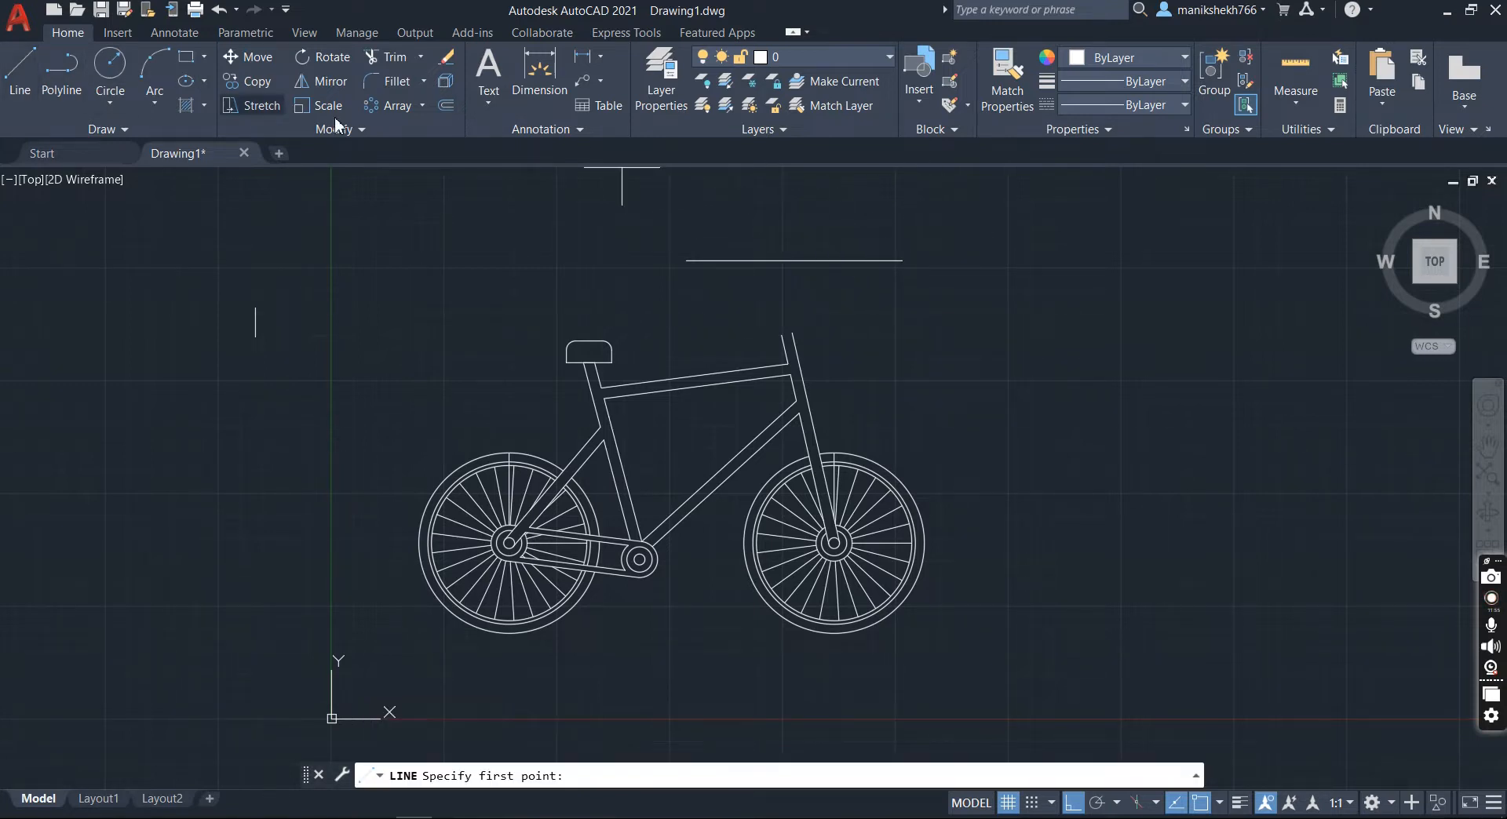
click(446, 106)
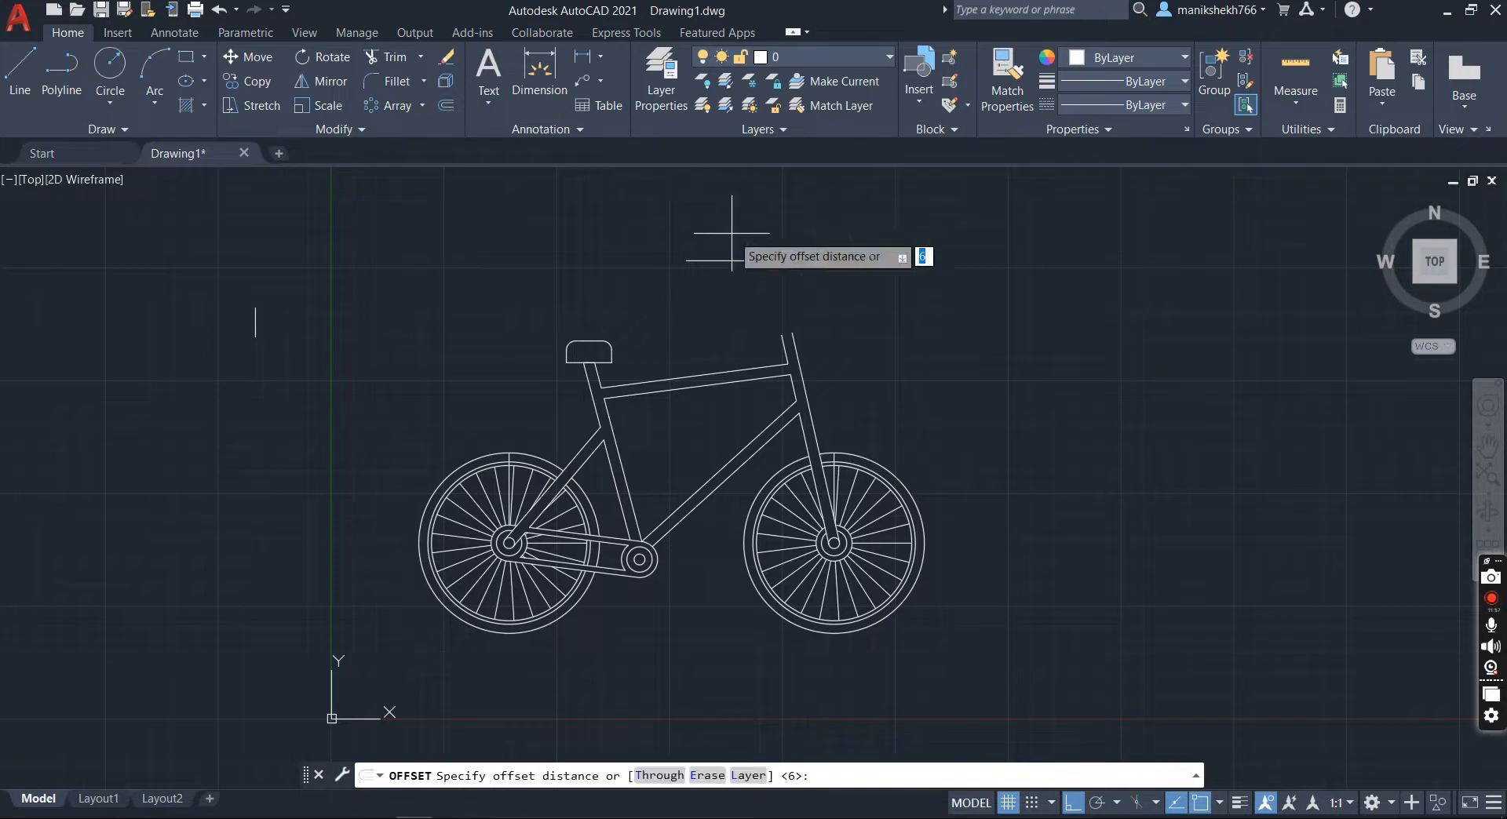
key(Return)
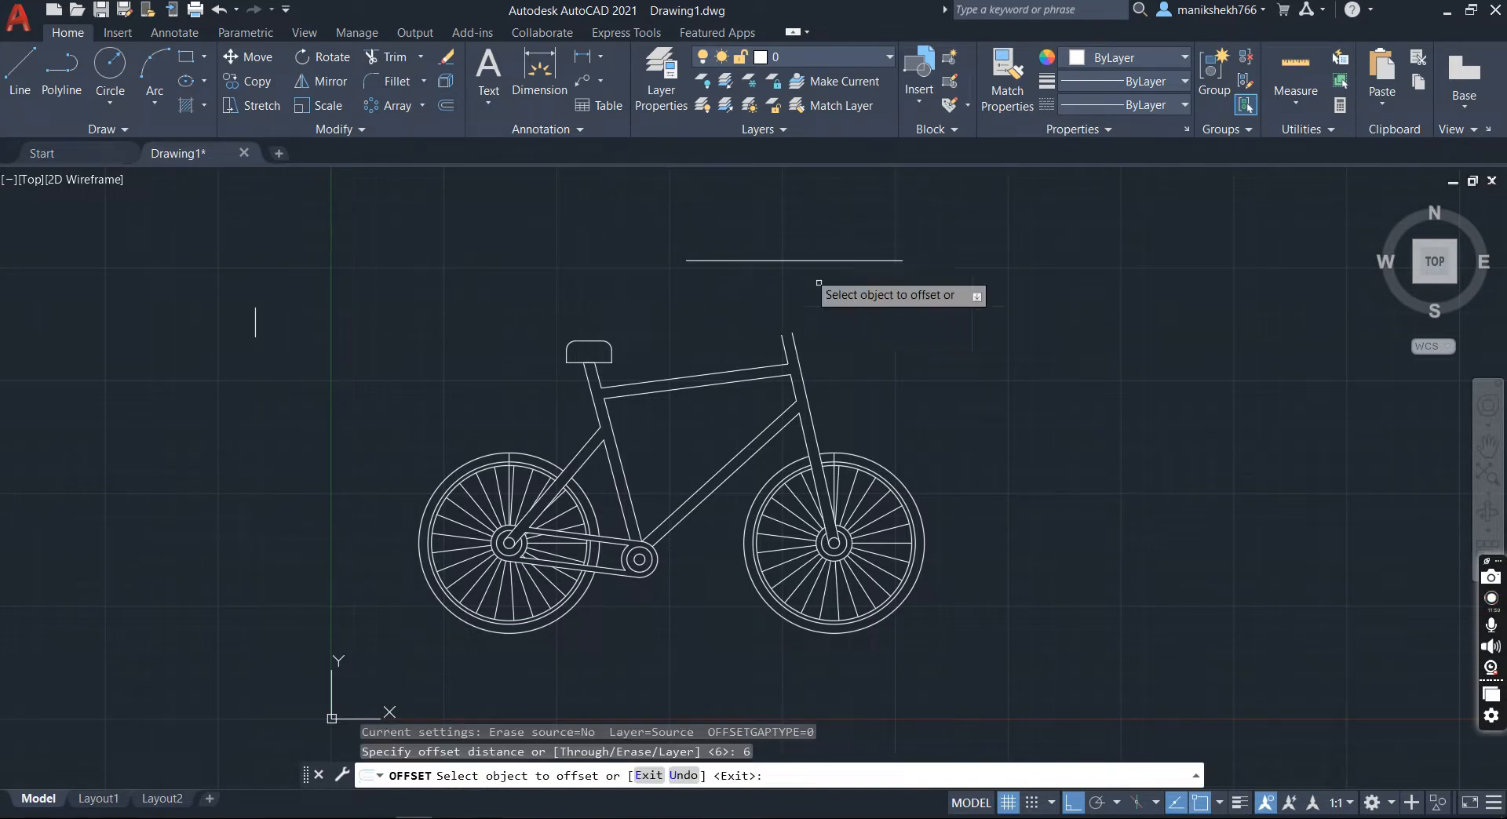
click(824, 259)
click(828, 276)
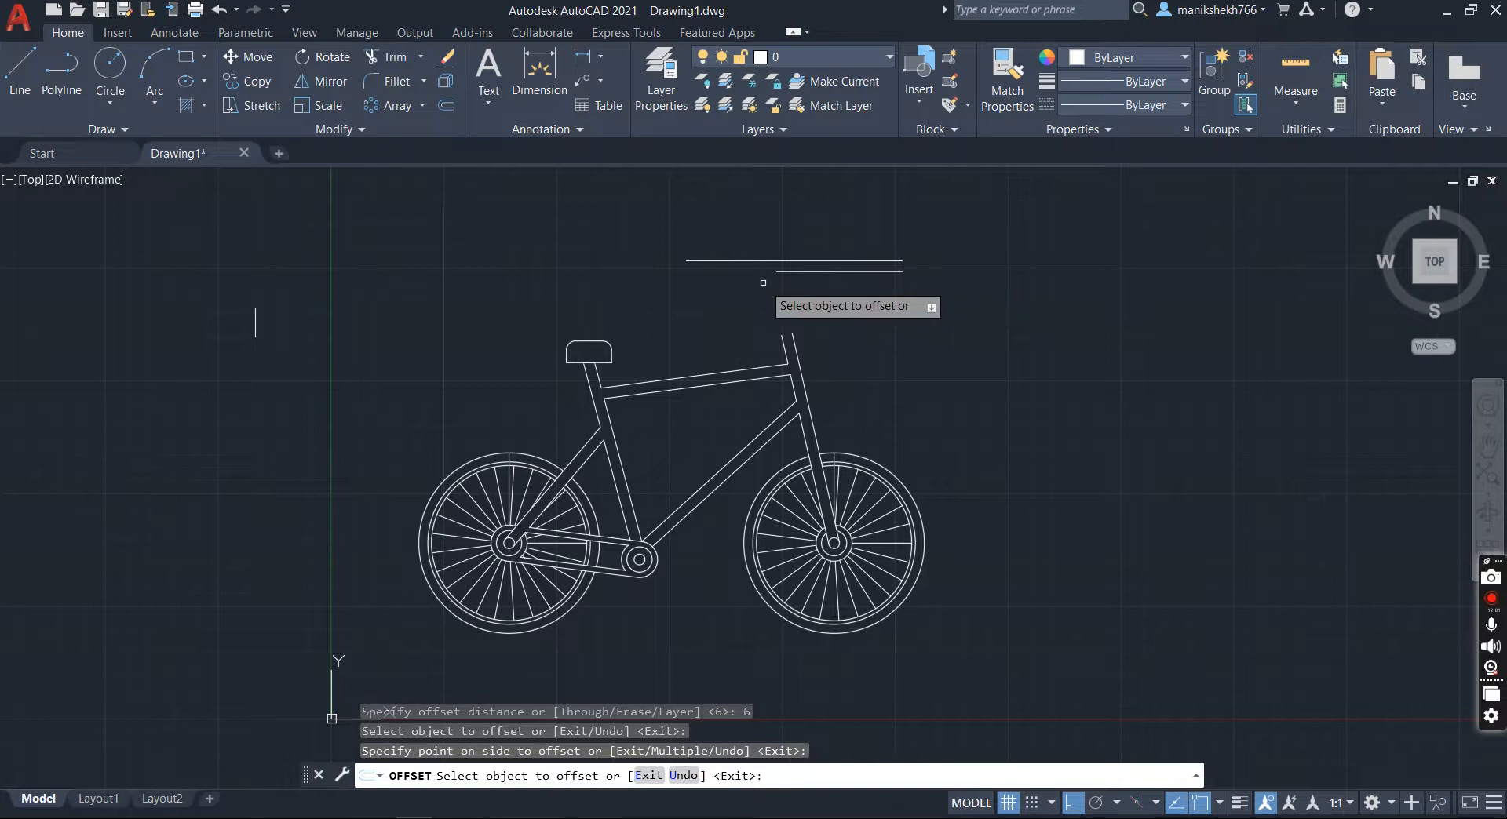
click(746, 260)
click(747, 280)
key(Return)
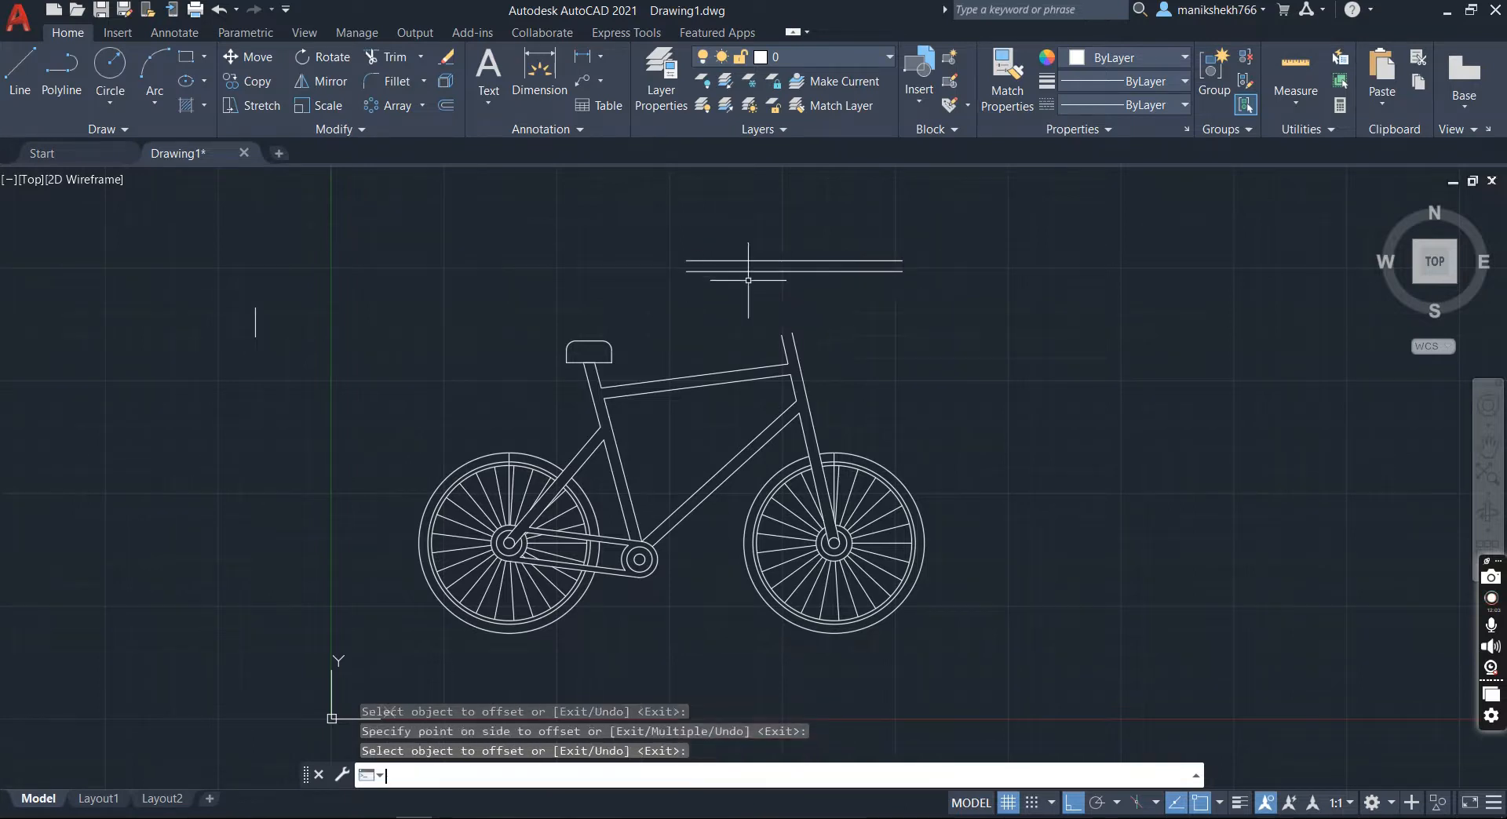
Step: Draw a 20-long vertical line downward from the left end of the upper horizontal line
click(19, 80)
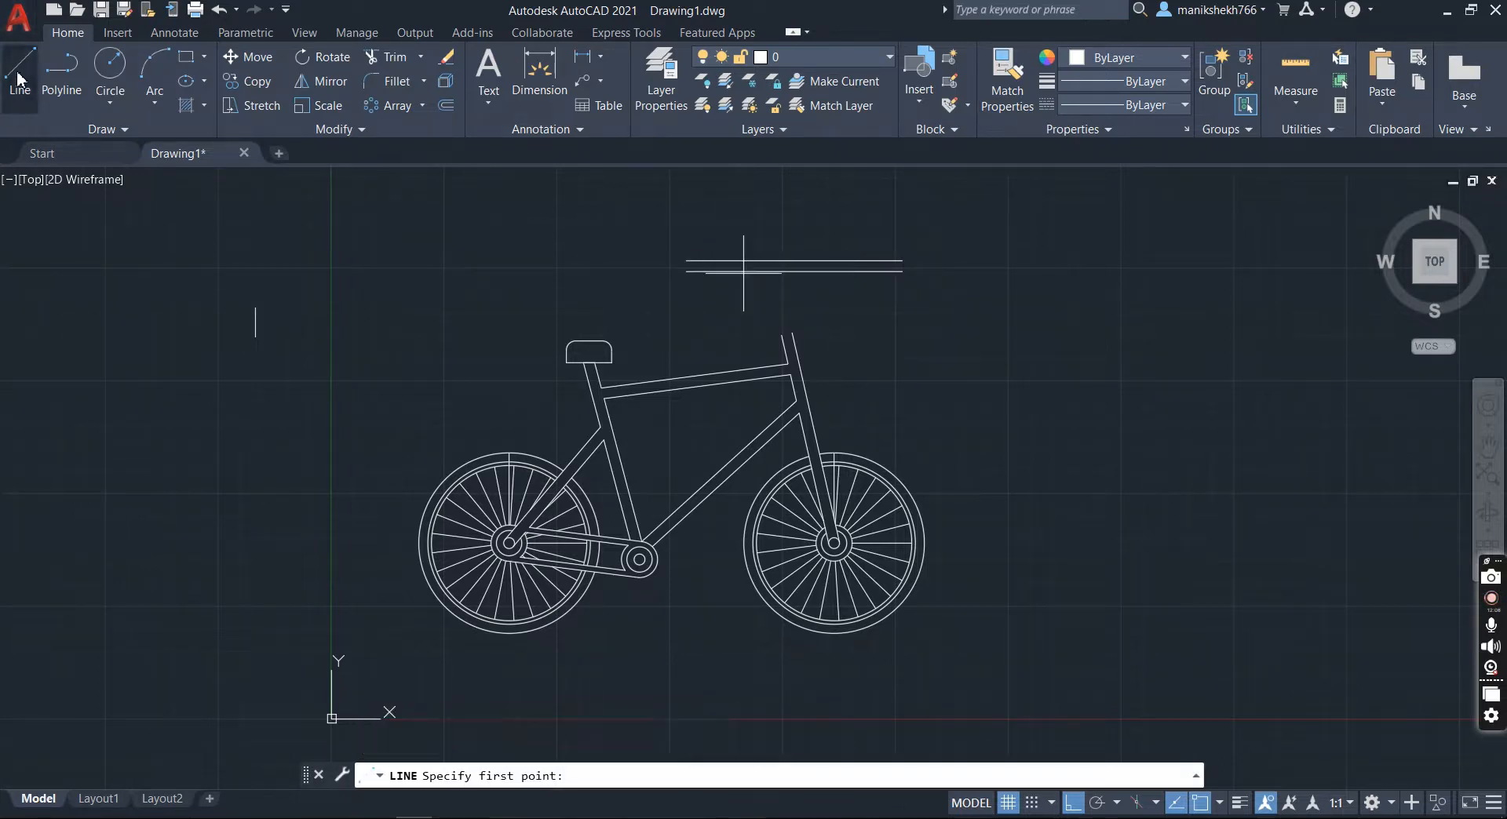
click(685, 259)
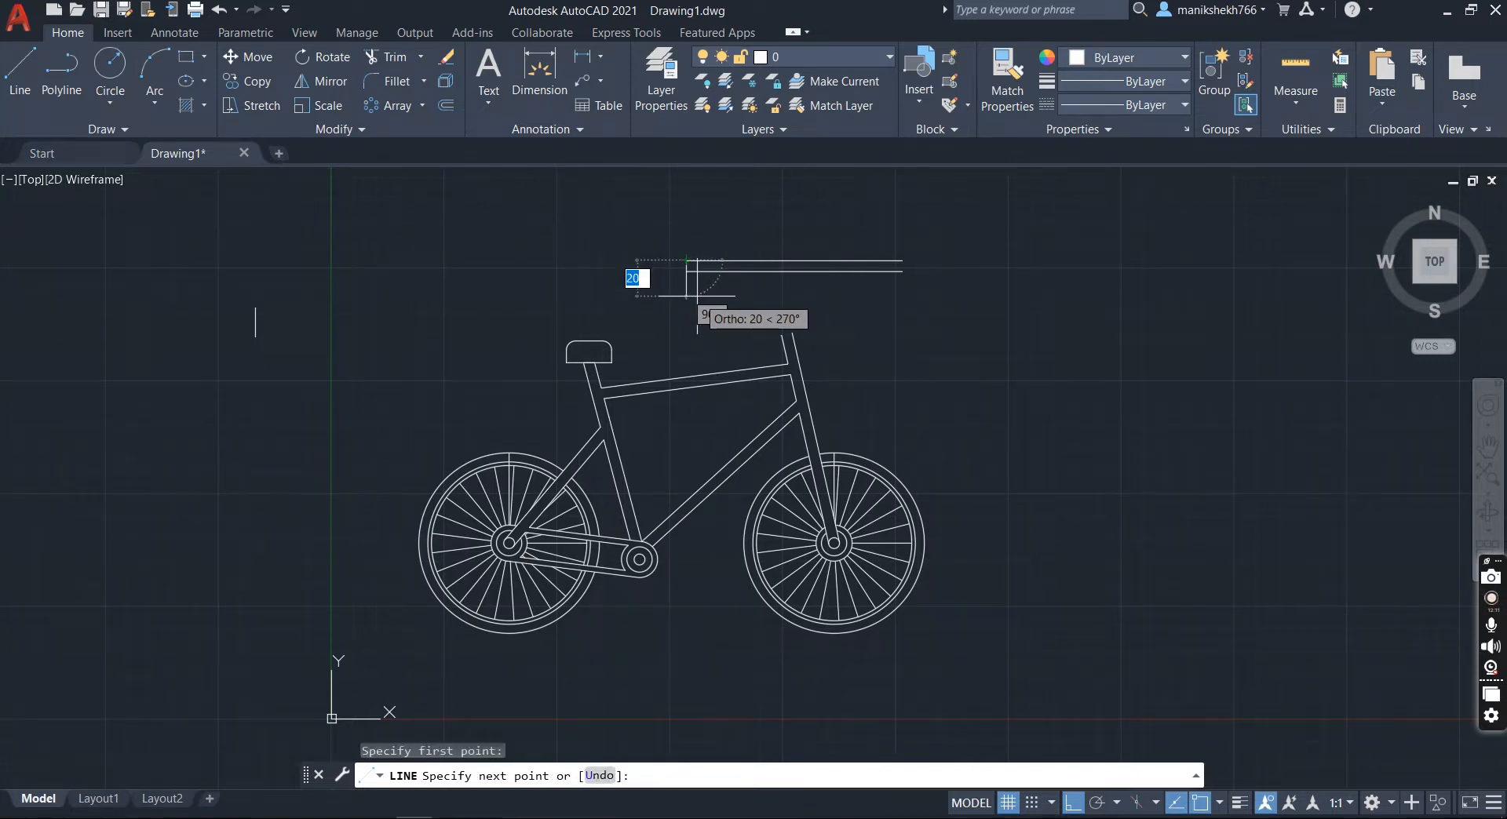
text(20)
key(Return)
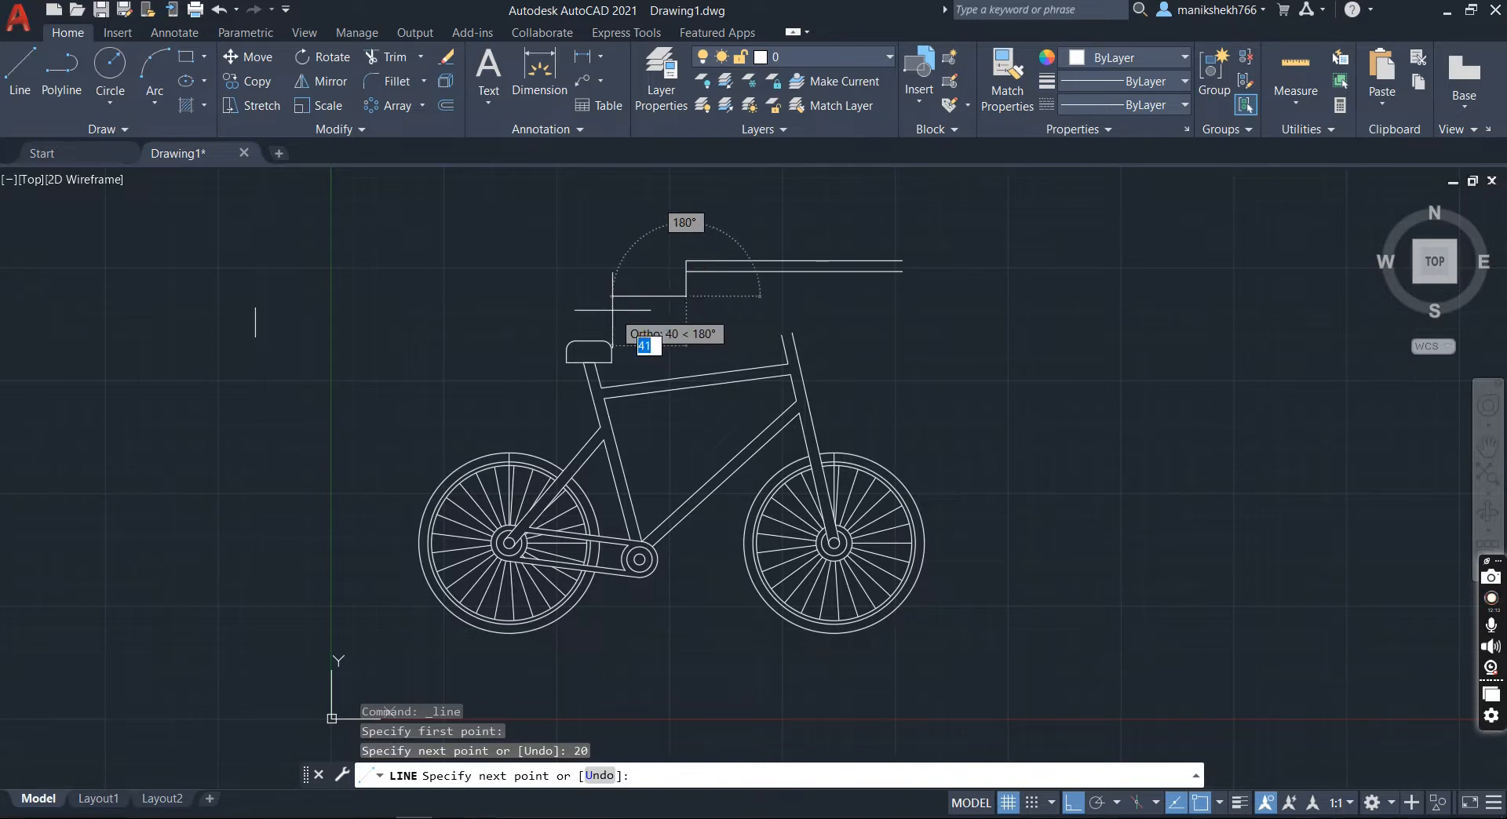
key(Escape)
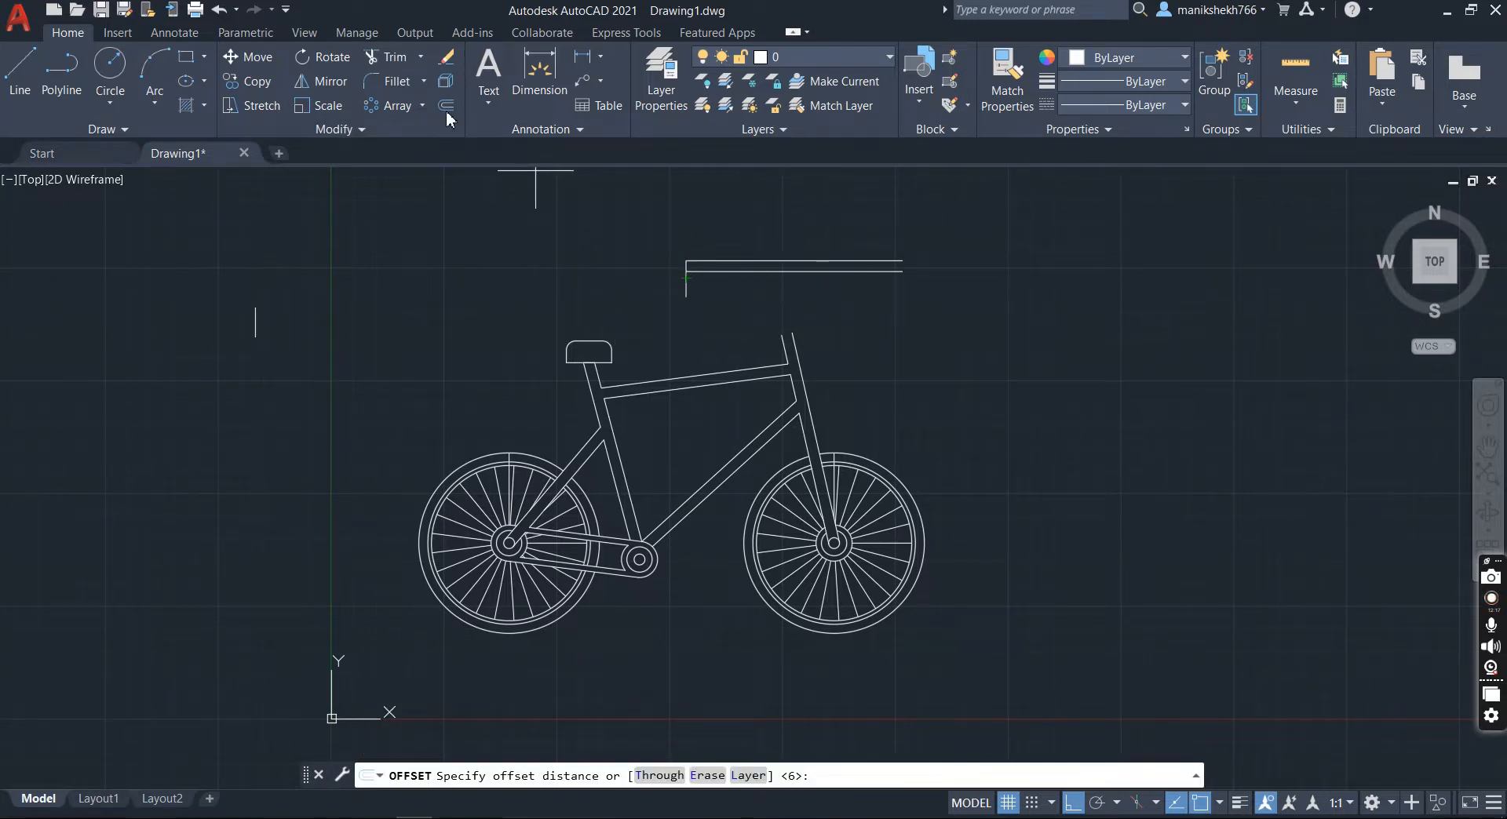
click(445, 105)
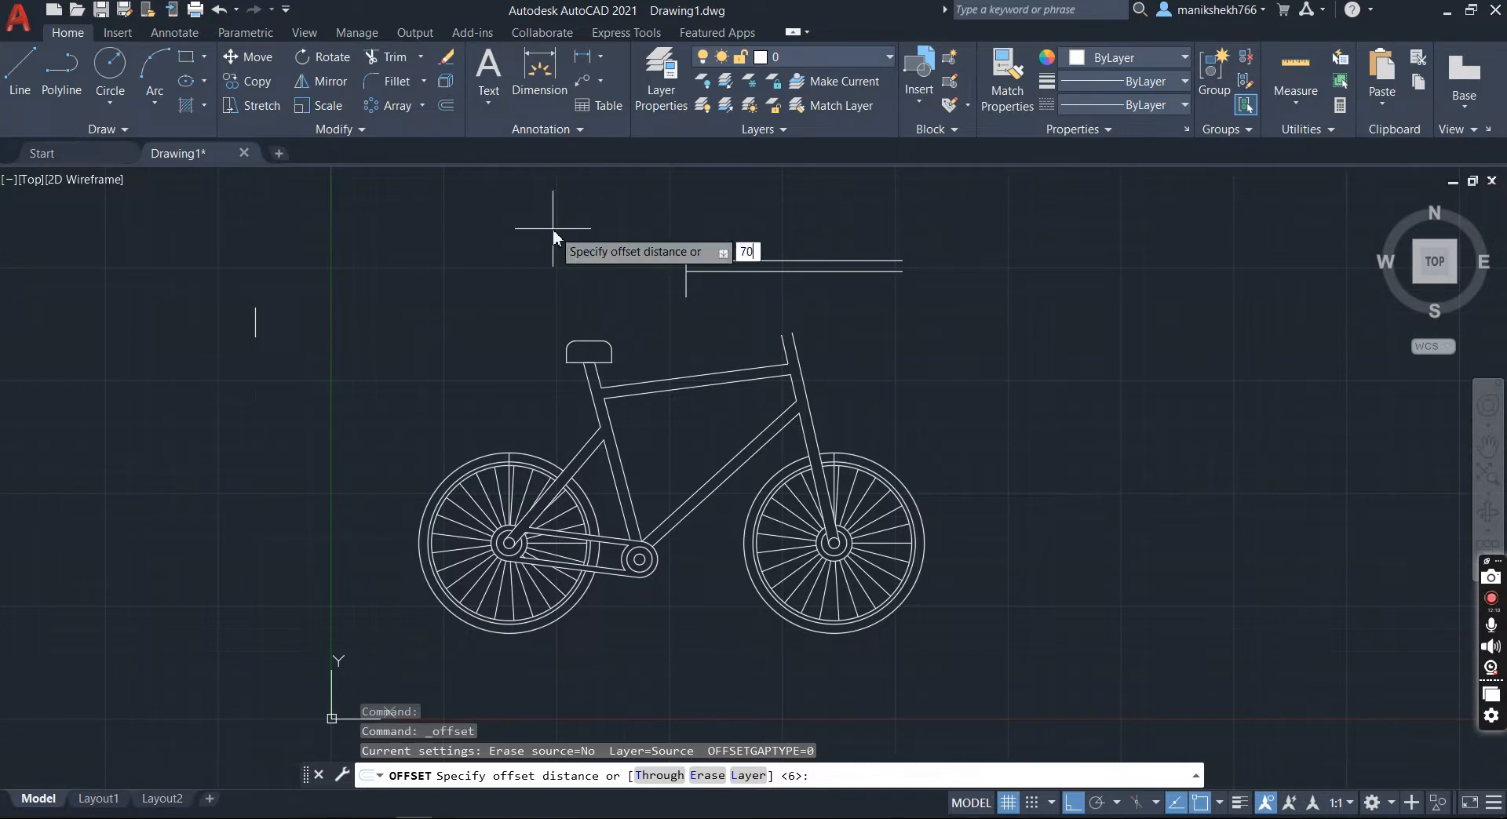
key(Return)
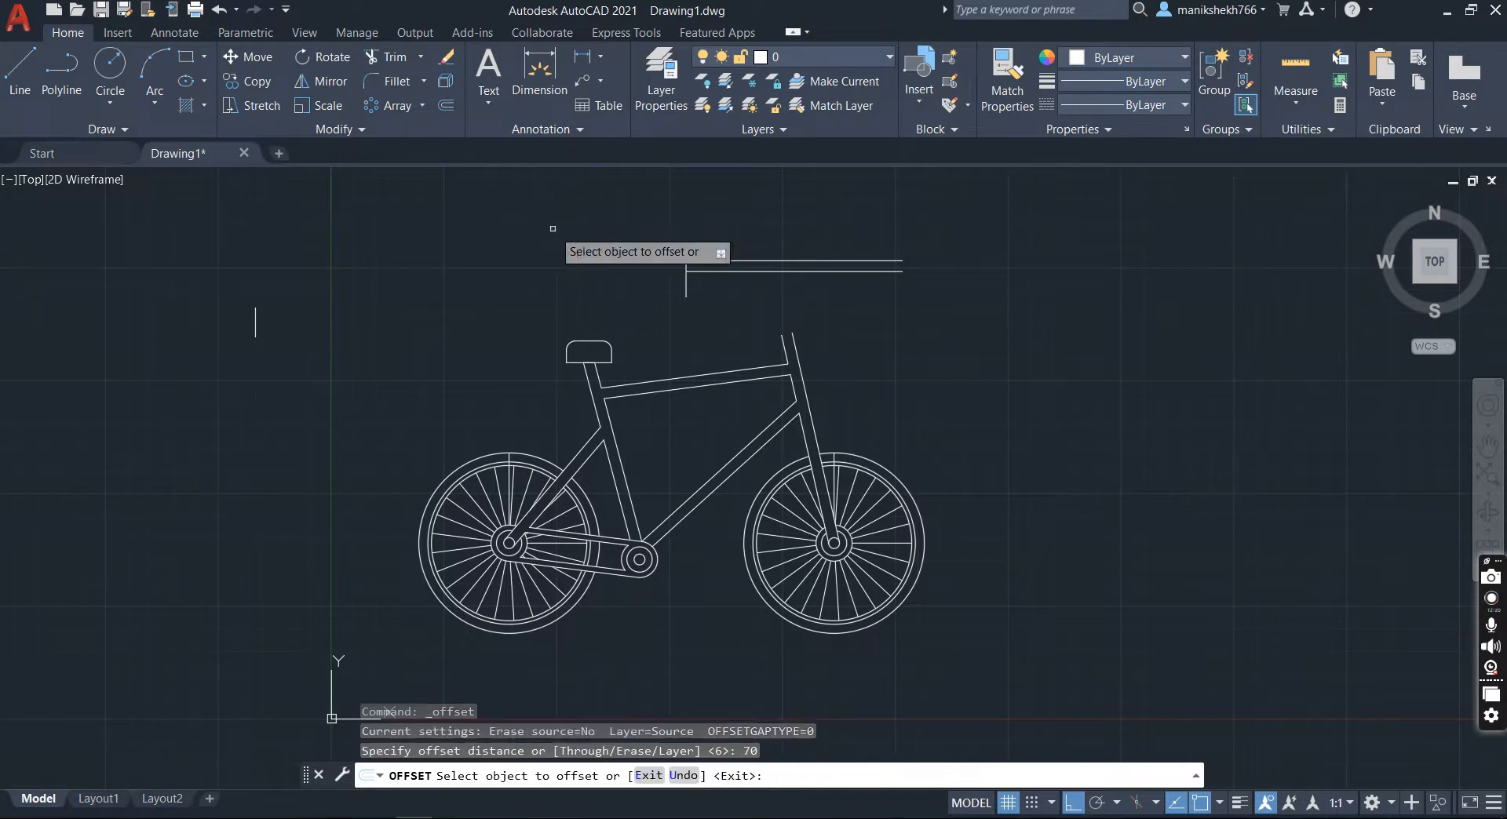
click(685, 289)
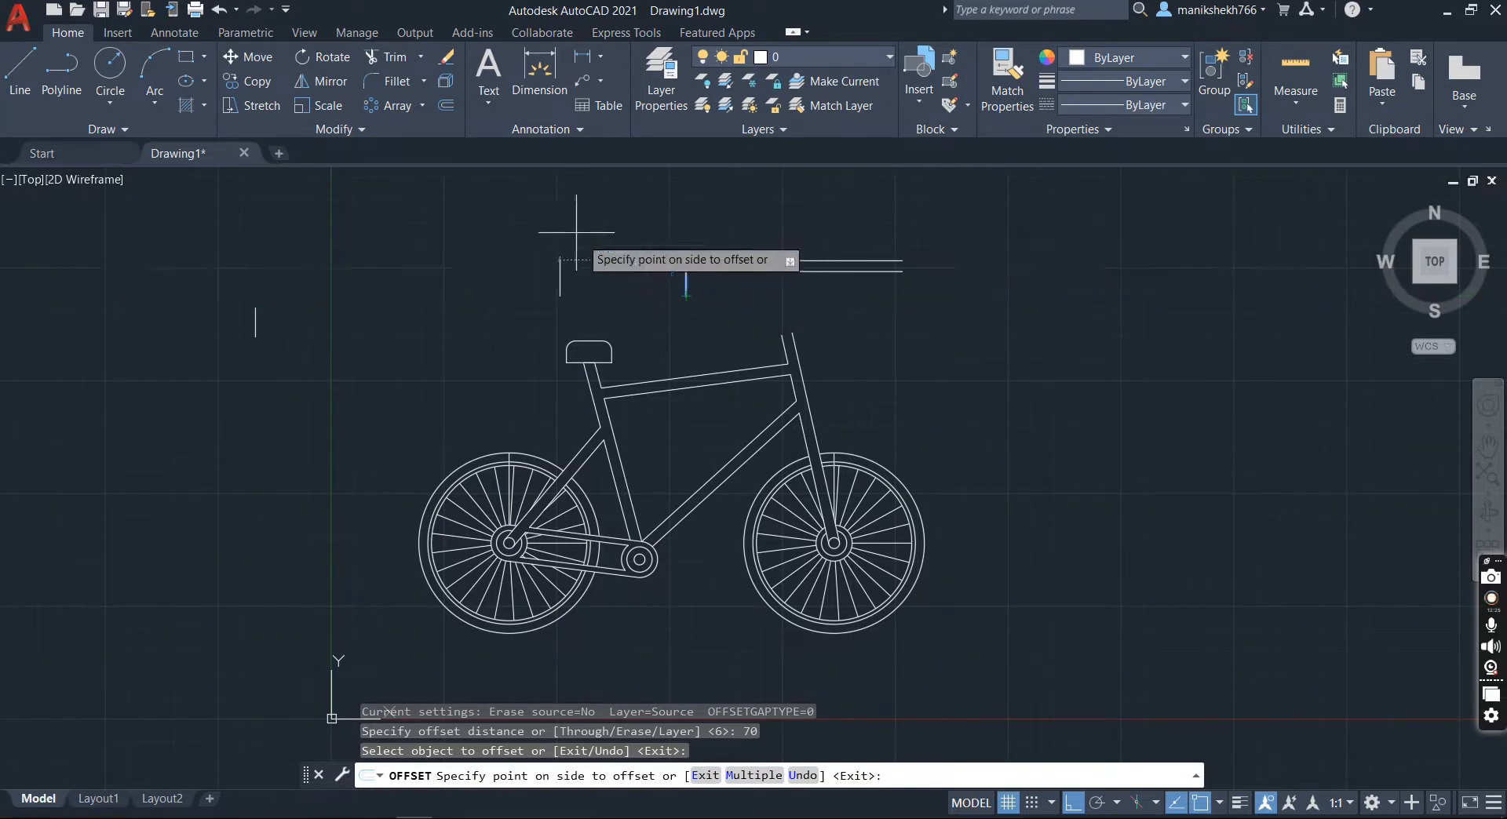
click(445, 108)
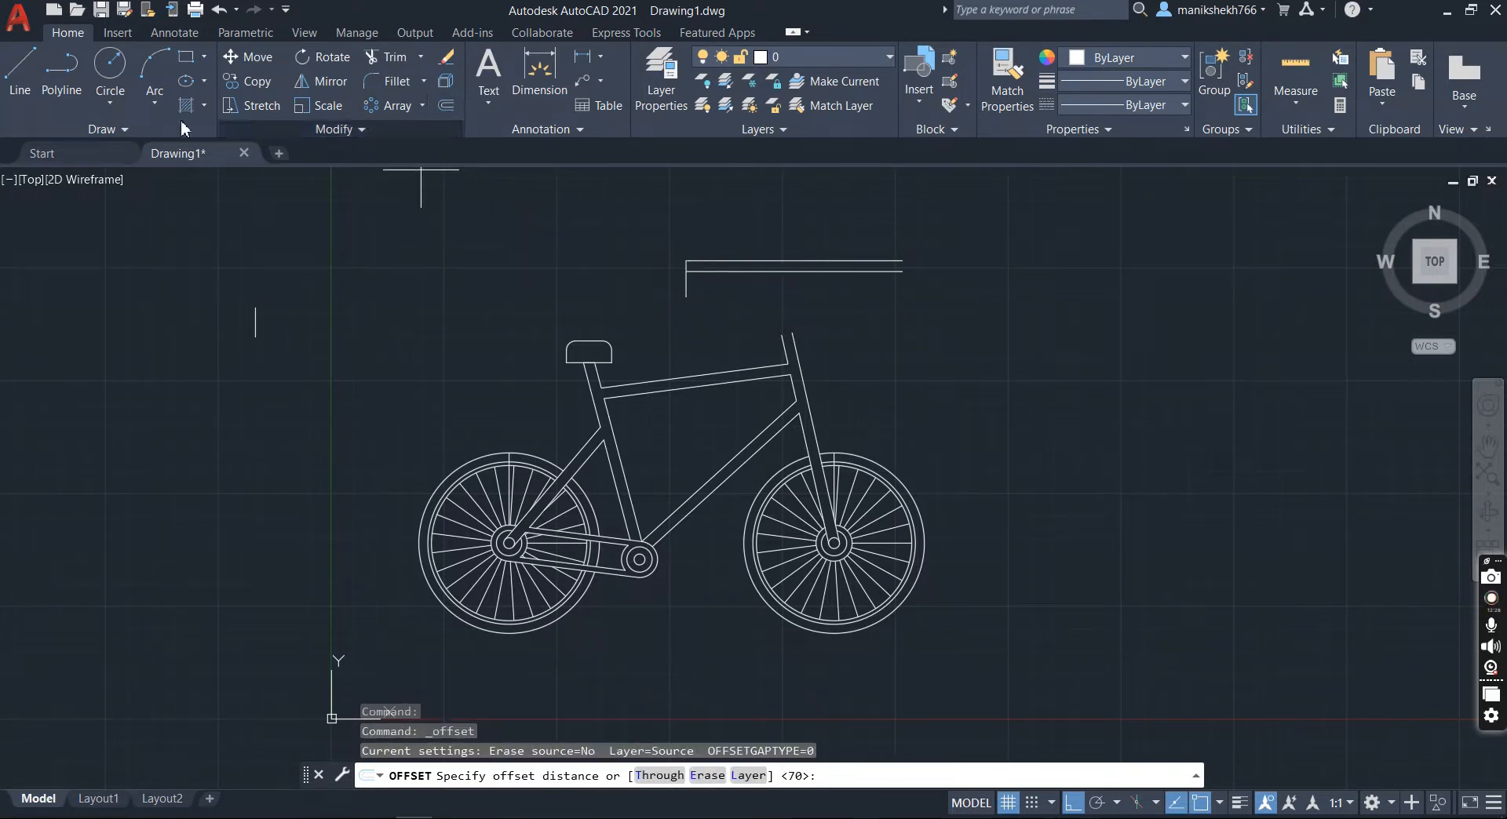
Step: Draw a 20-long vertical line downward from the right end of the upper horizontal line above the head tube
click(20, 67)
click(904, 261)
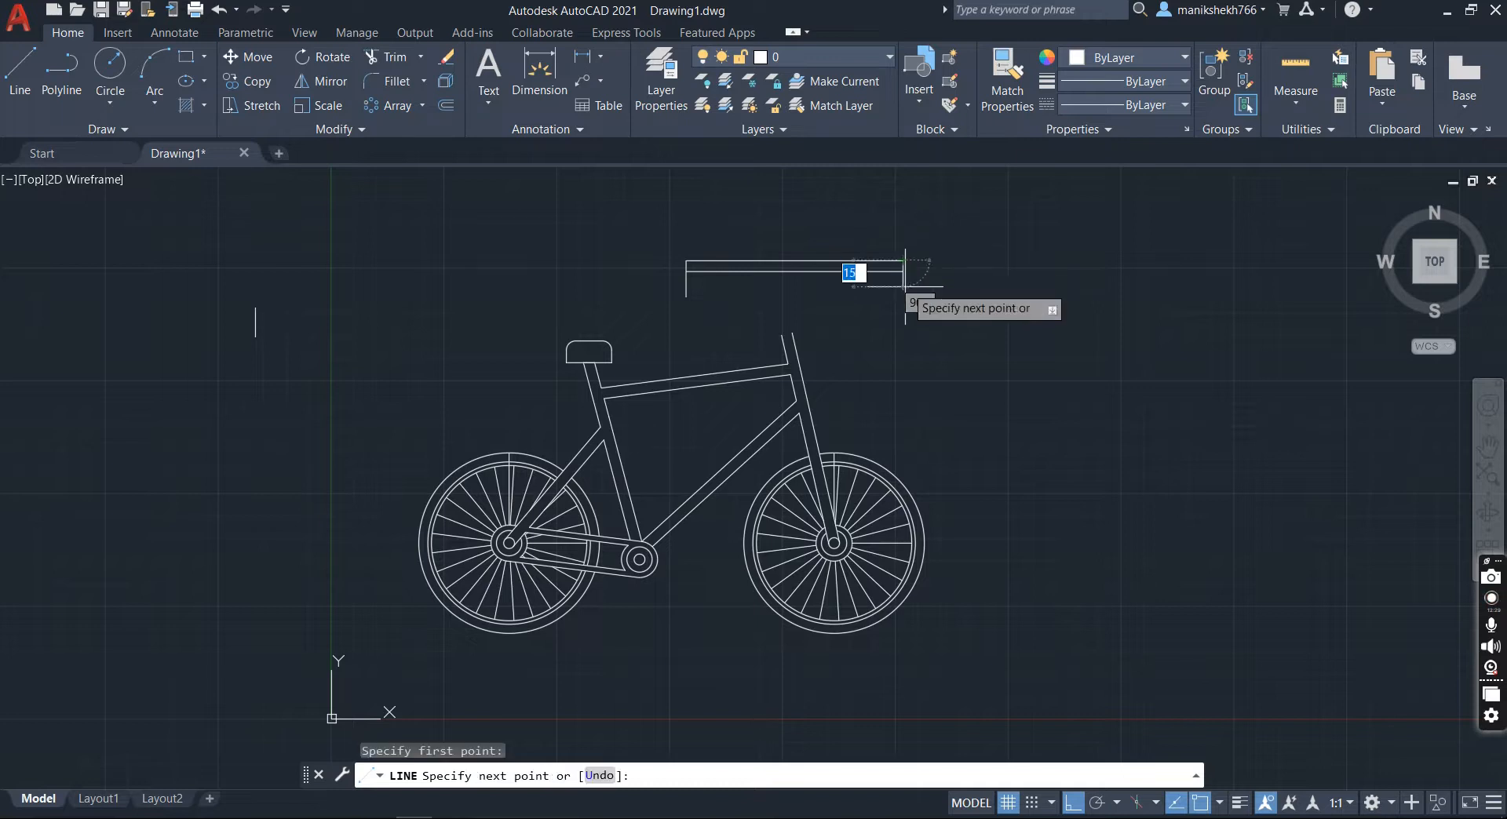
text(20)
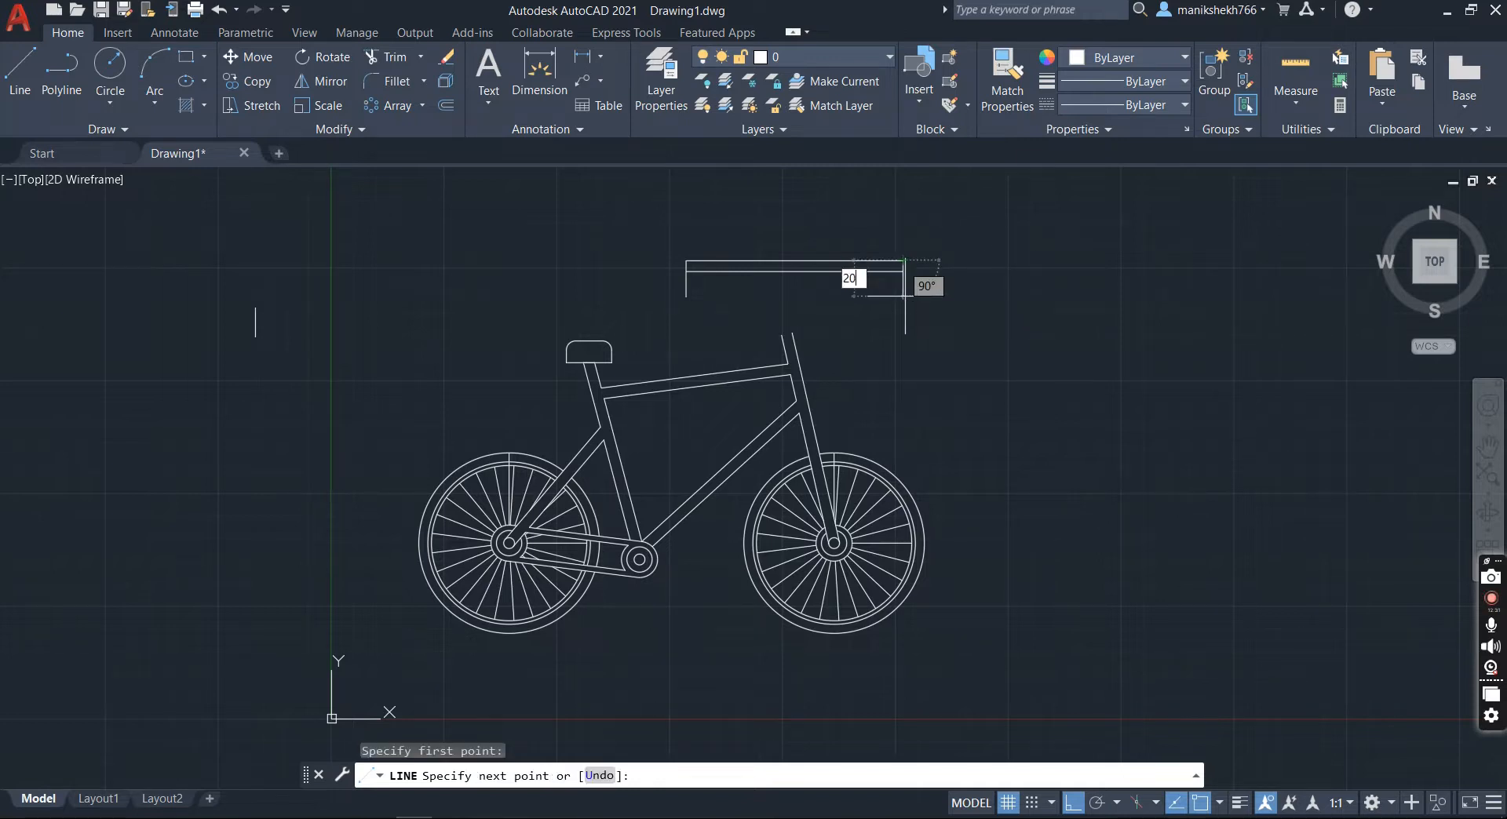
key(Return)
key(Escape)
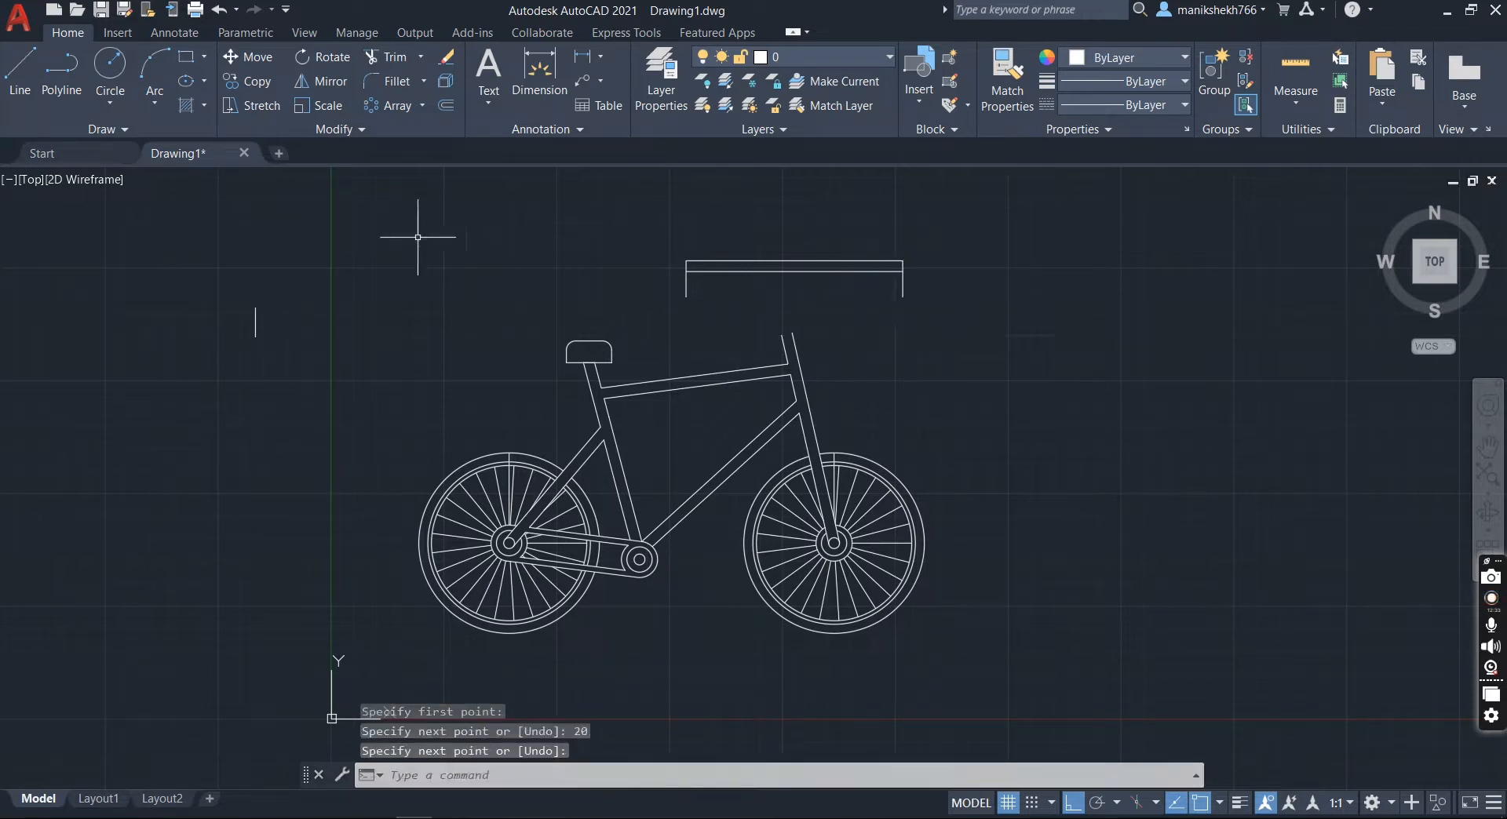
click(445, 105)
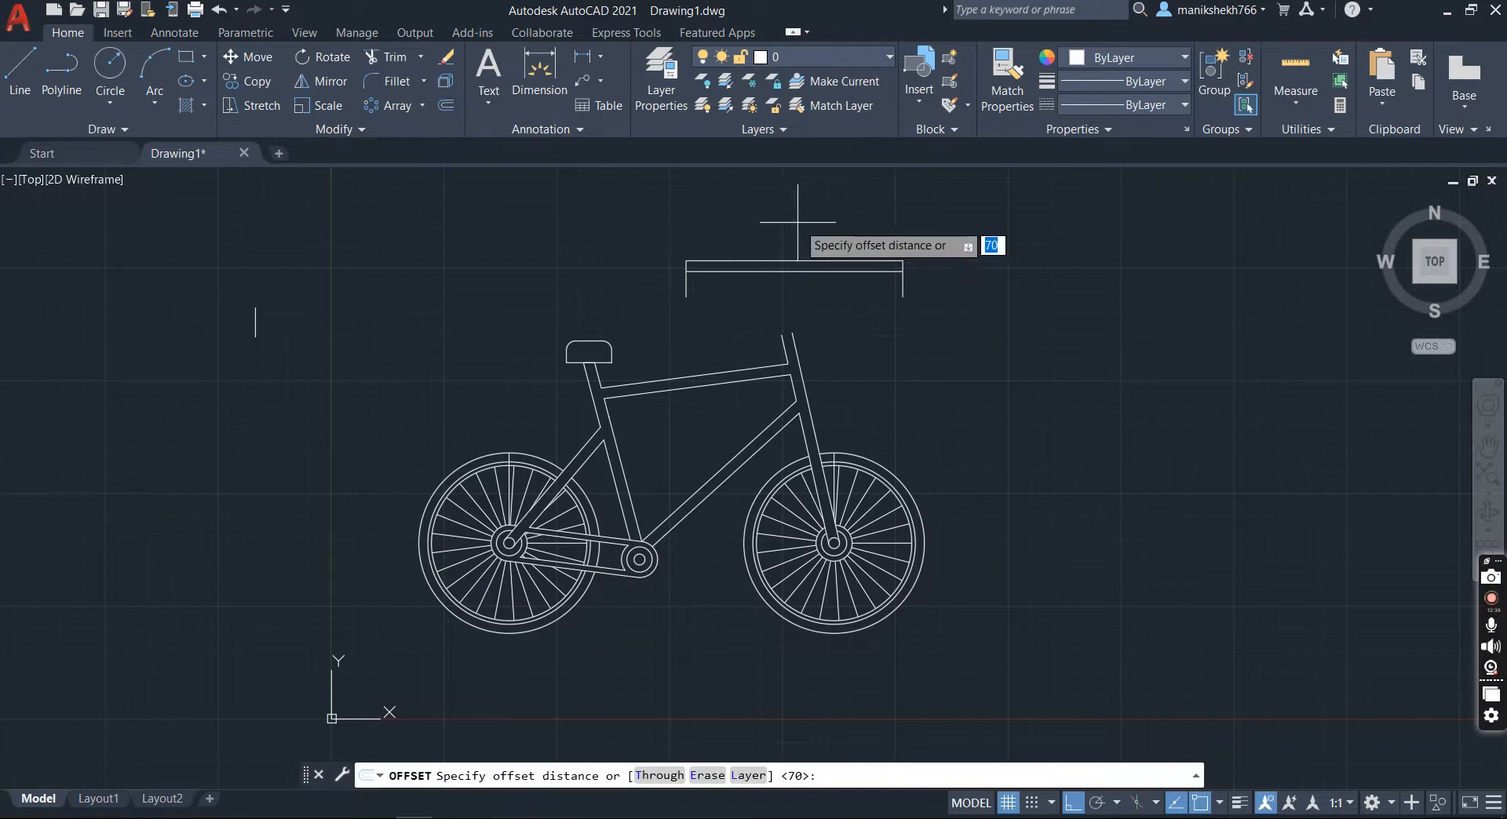
text(60)
key(Return)
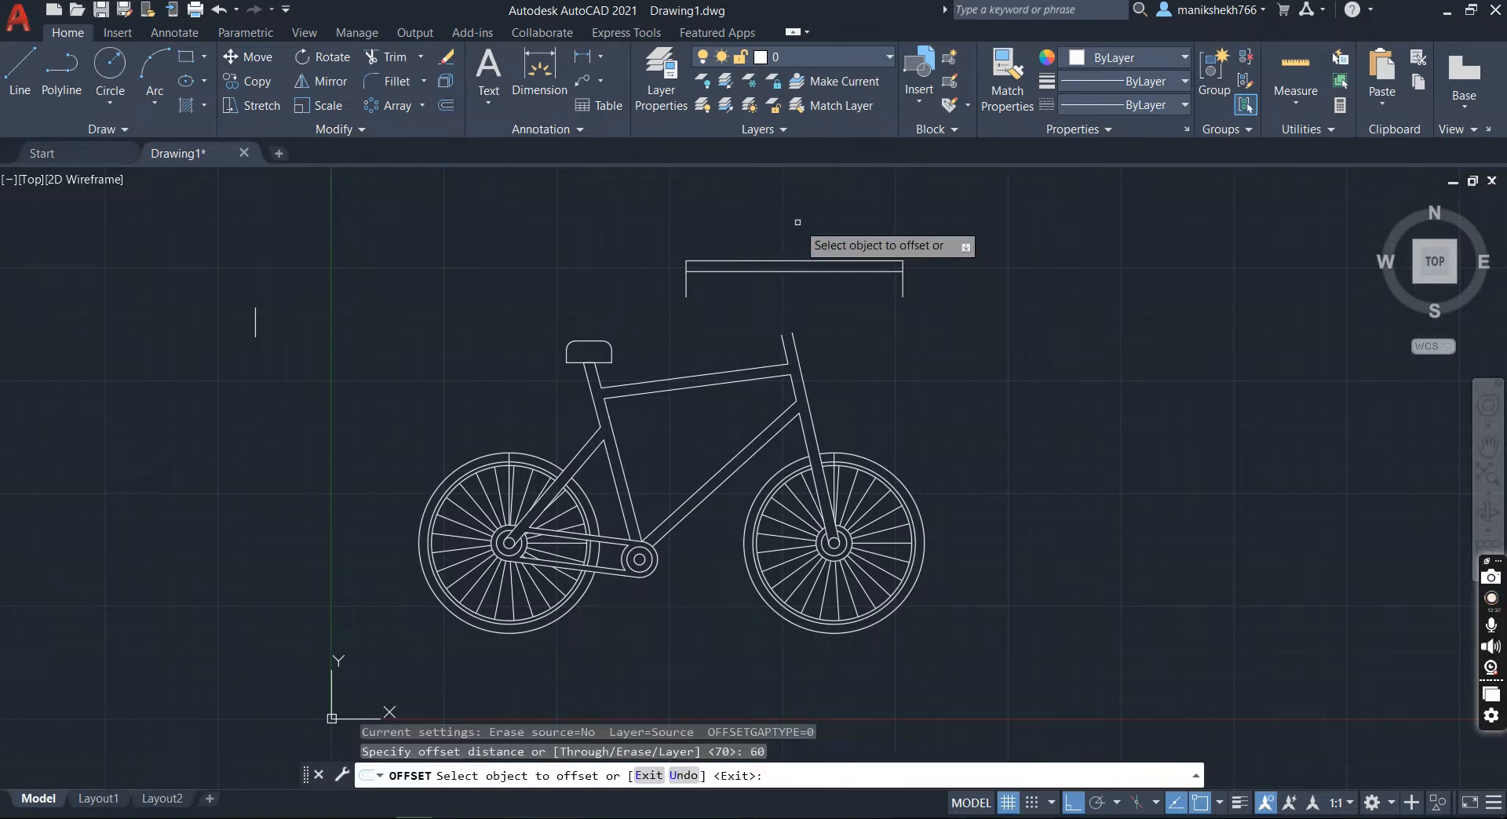
click(904, 285)
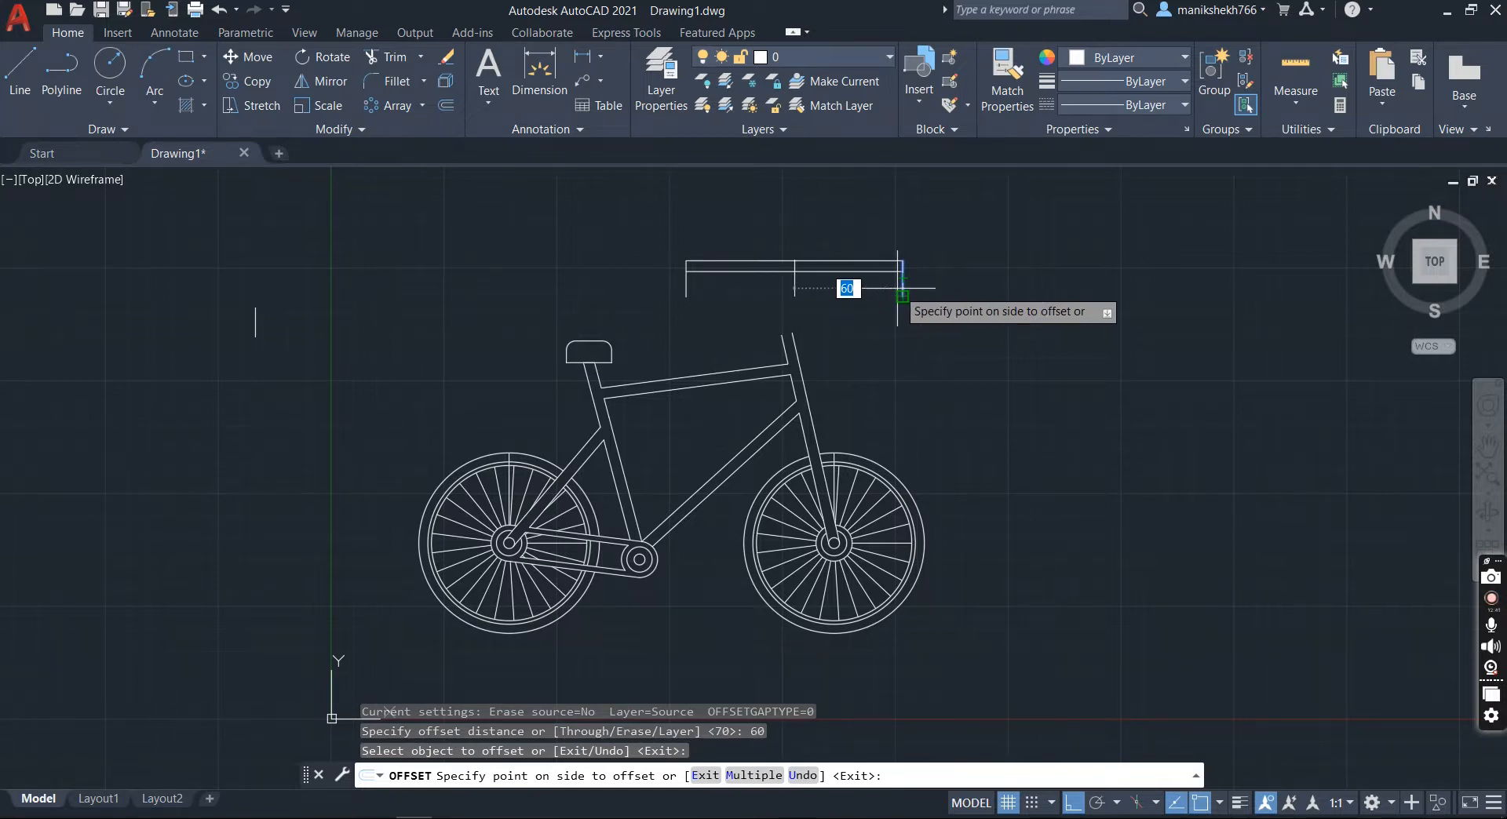
Step: Offset both vertical end lines of the handlebar inward by 6
click(445, 107)
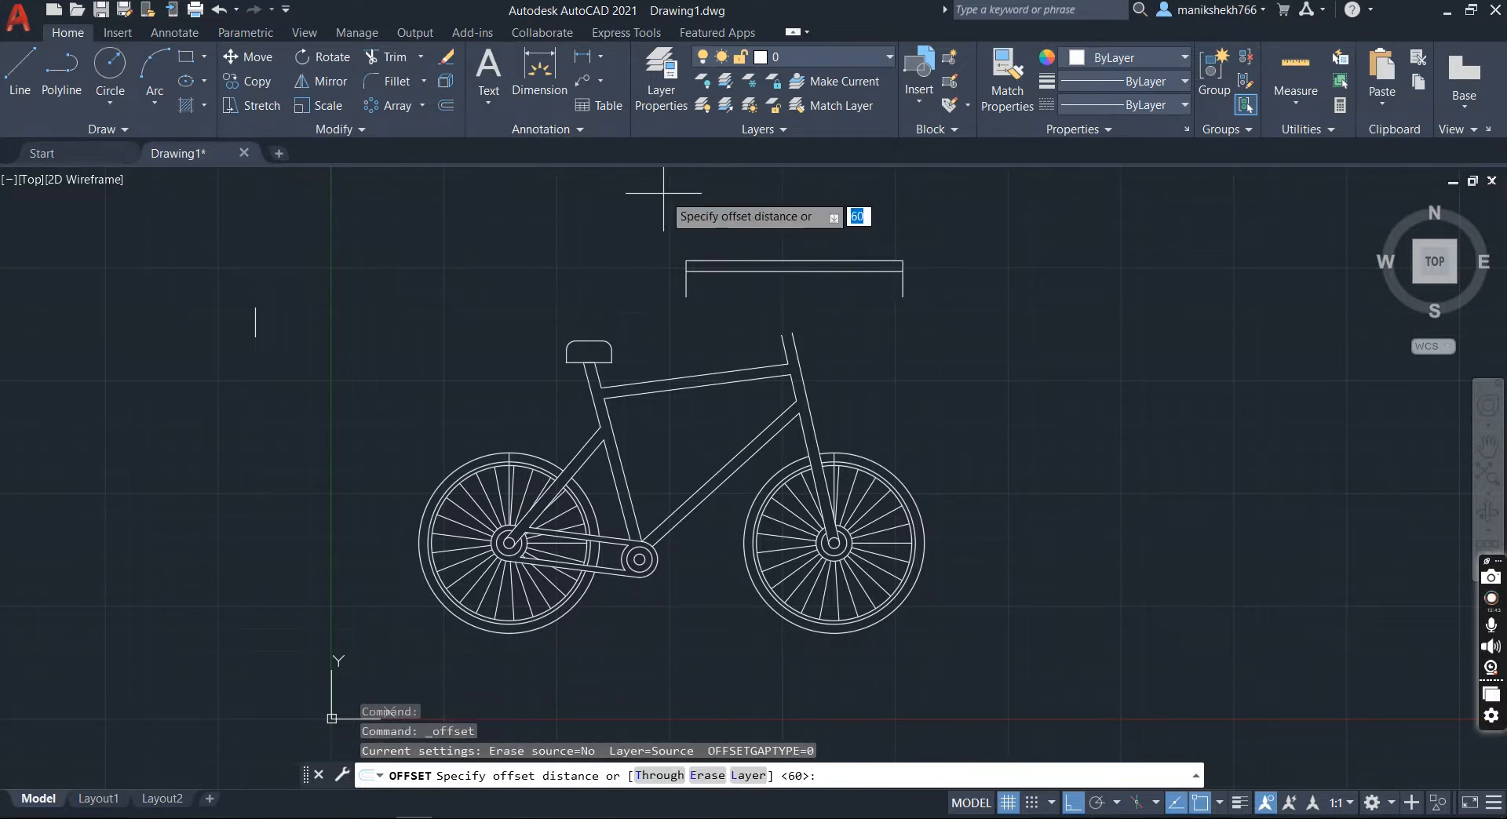
key(Return)
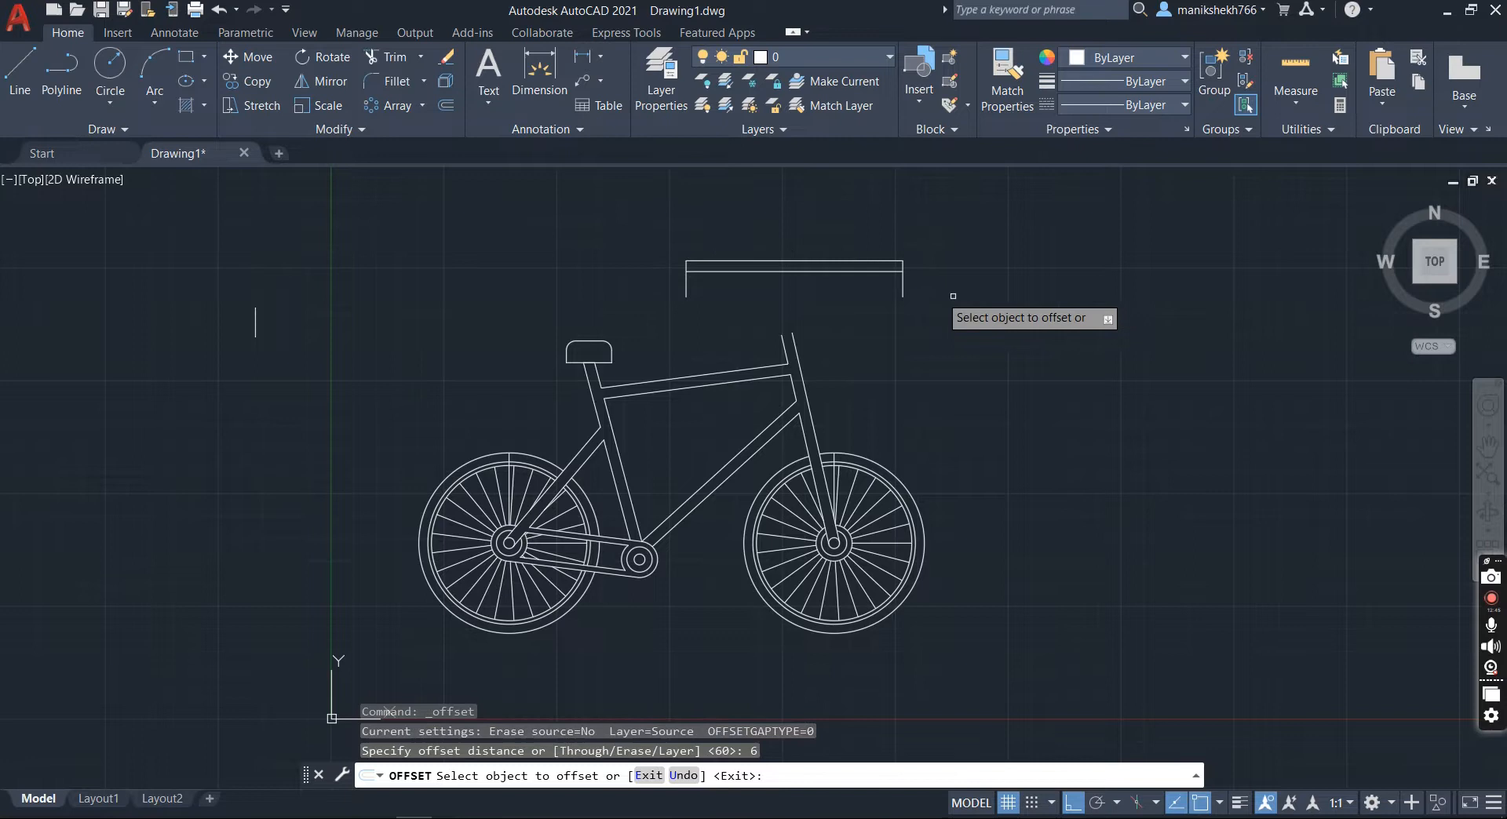
click(903, 290)
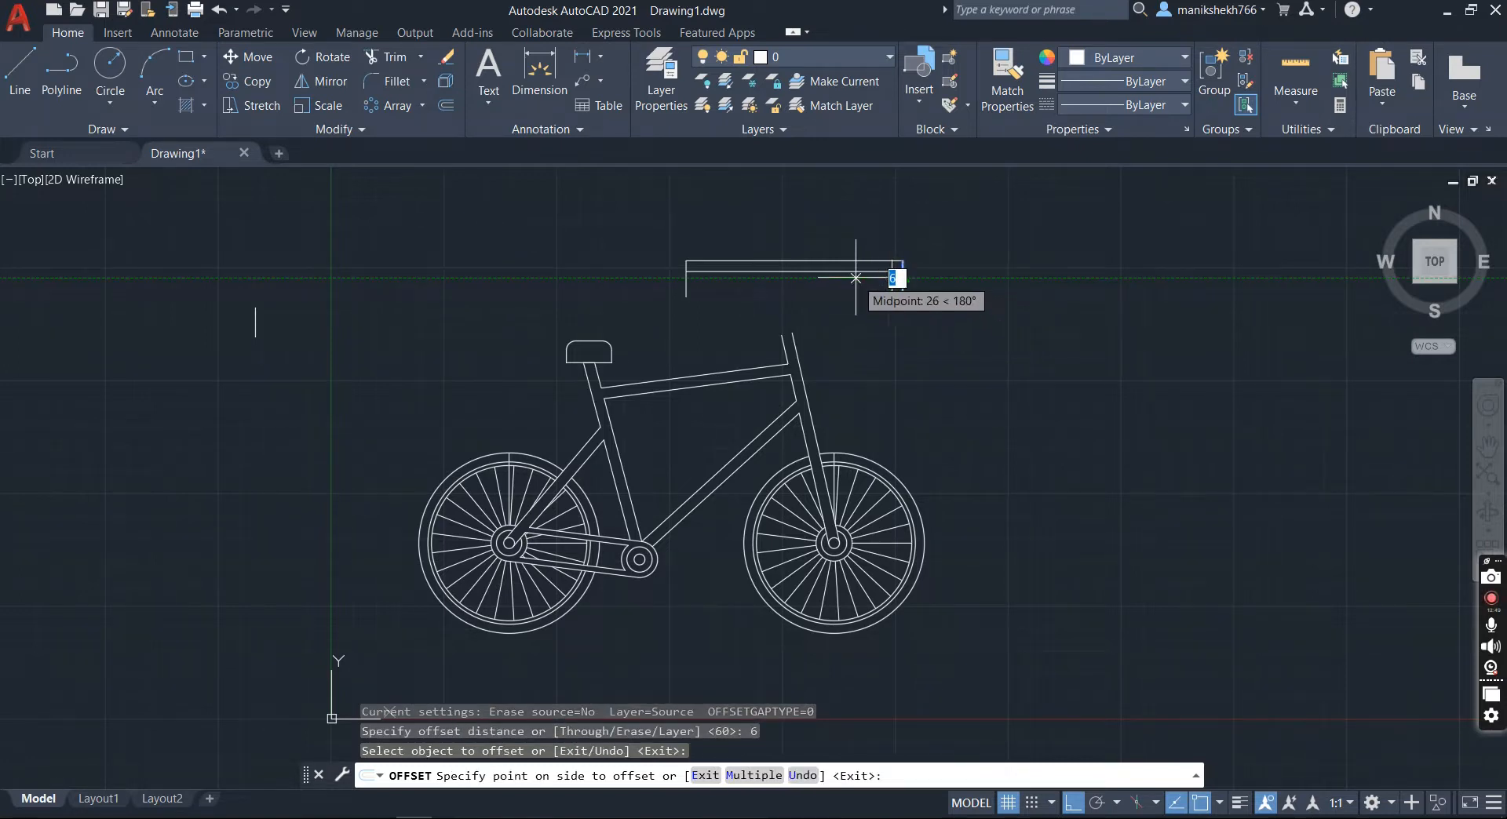
click(891, 284)
click(685, 271)
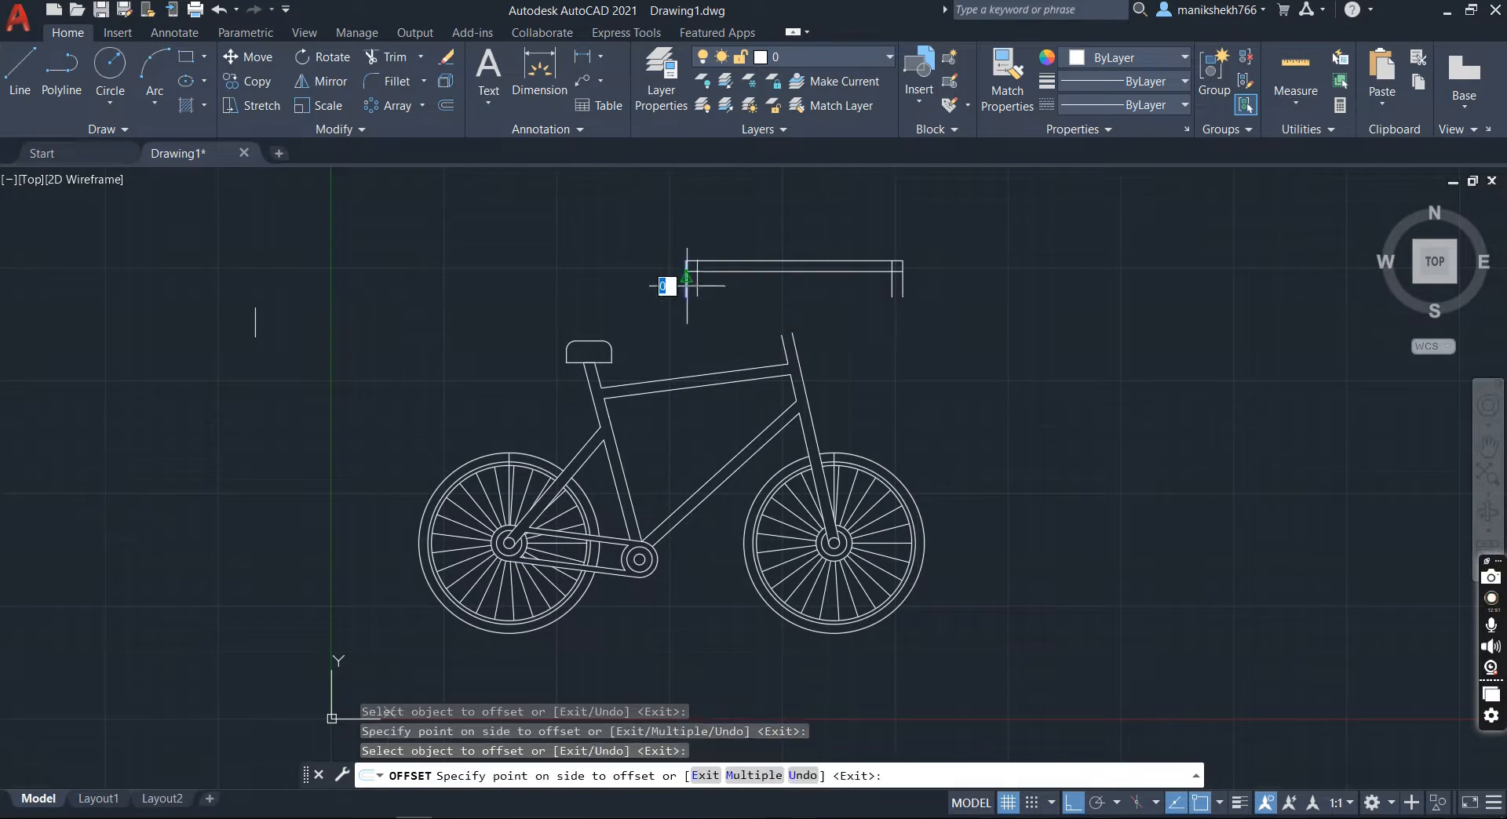
click(692, 278)
Step: Close the open lower ends of both handlebar grips with short horizontal lines
click(19, 70)
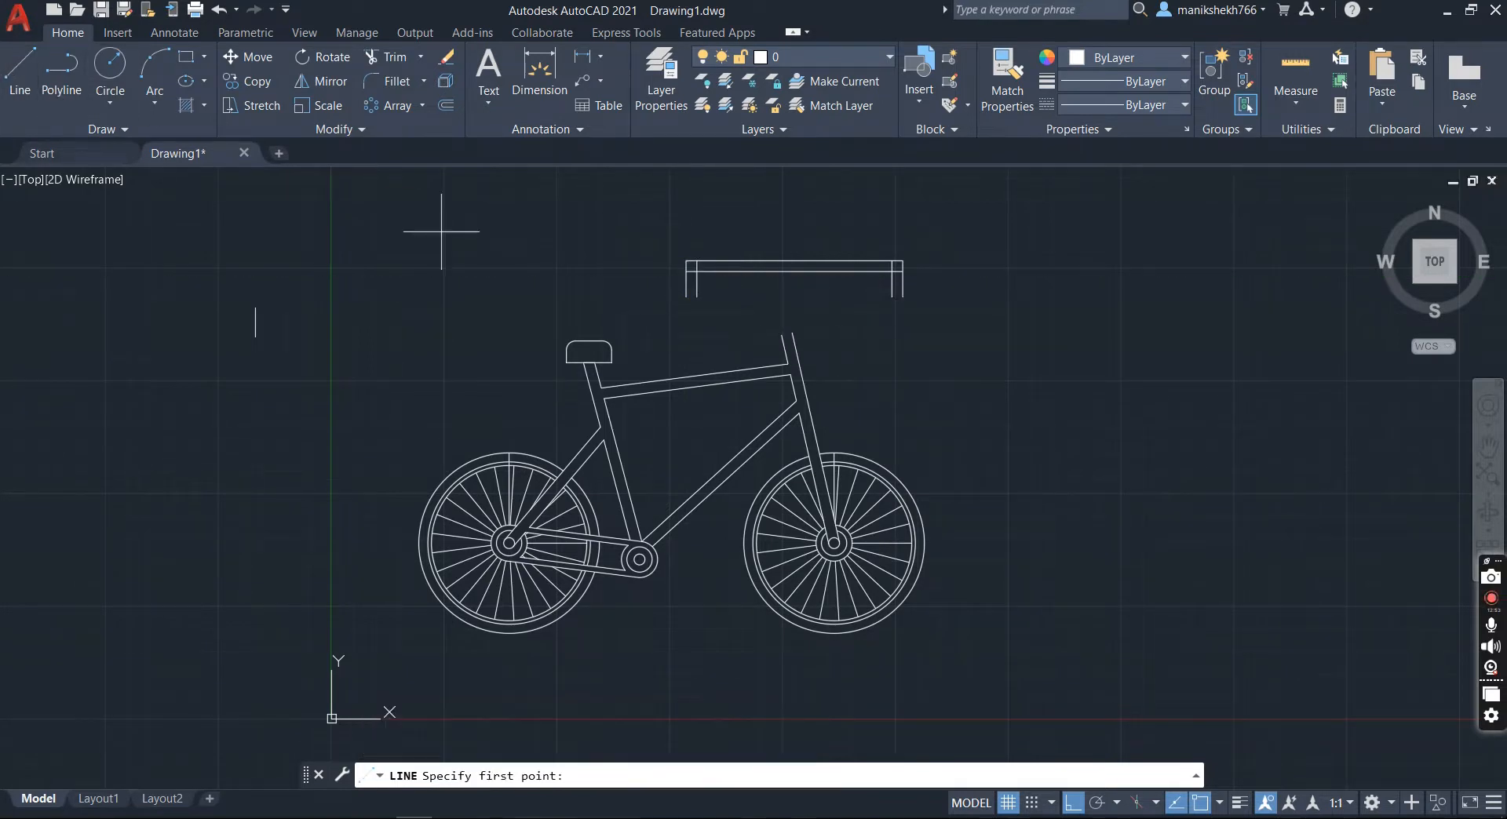
scroll(707, 346, up, 4)
click(645, 216)
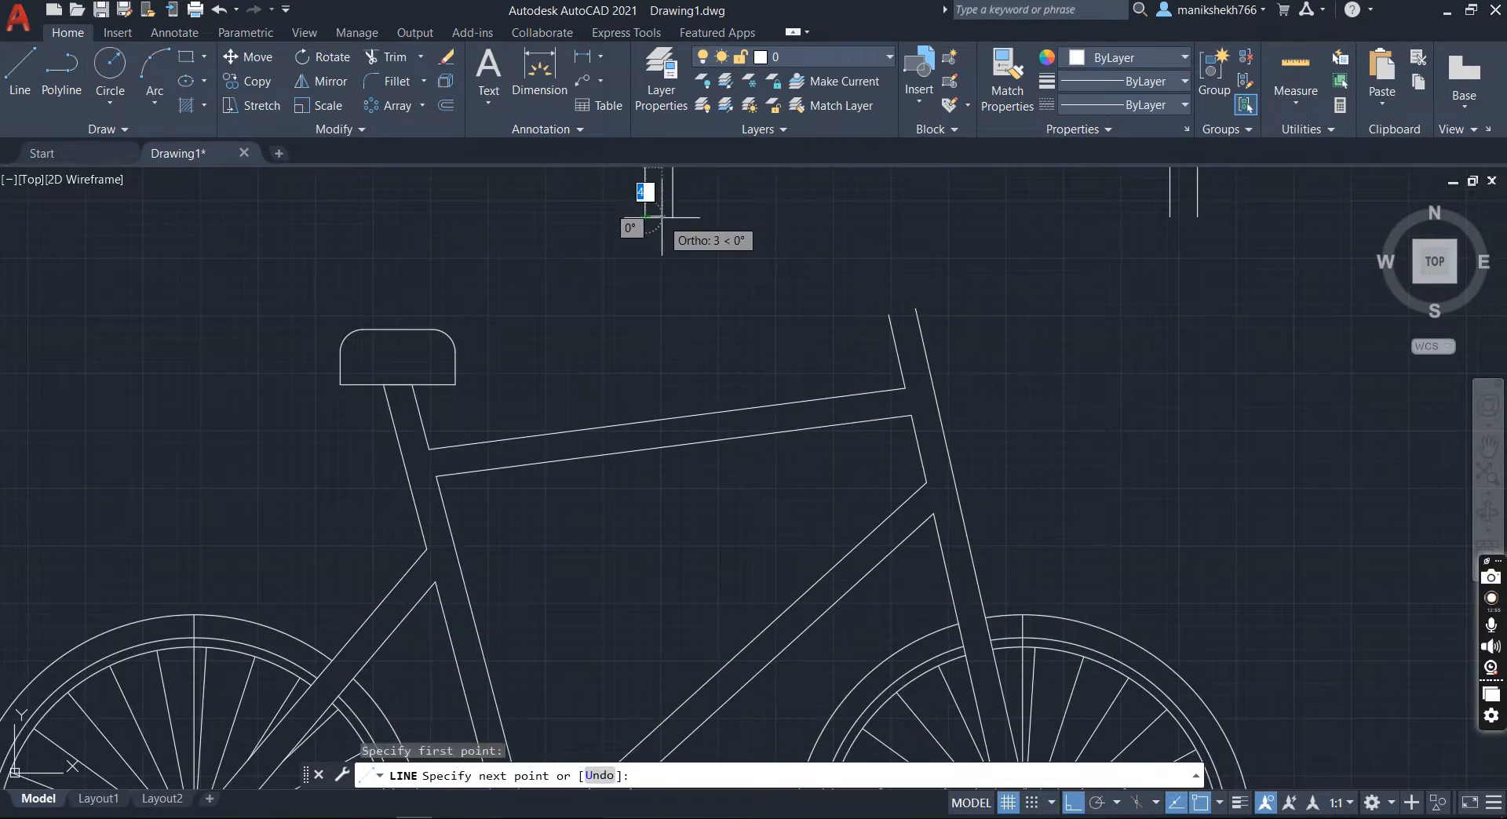
click(20, 71)
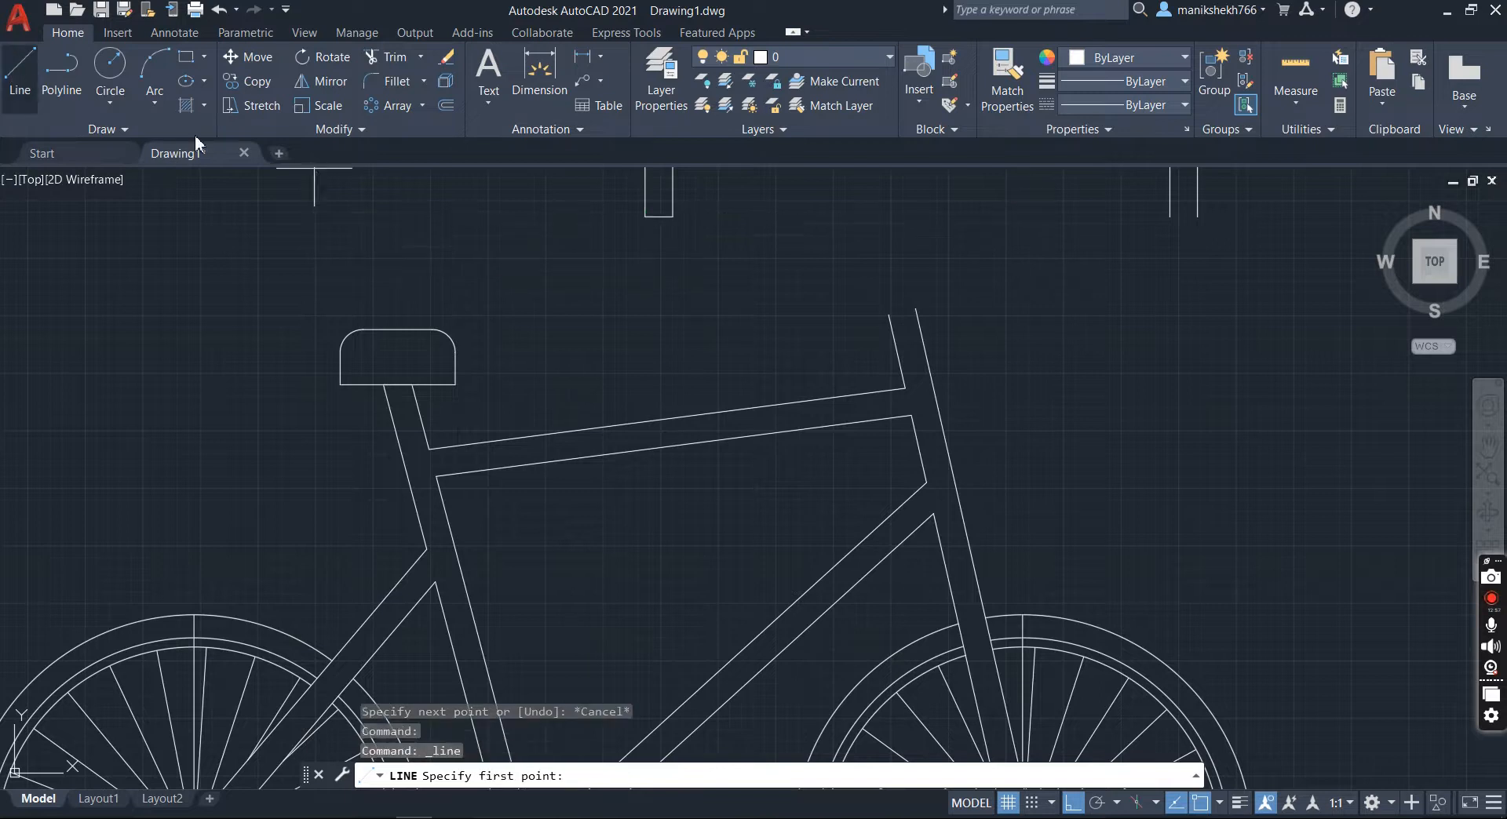
click(1197, 215)
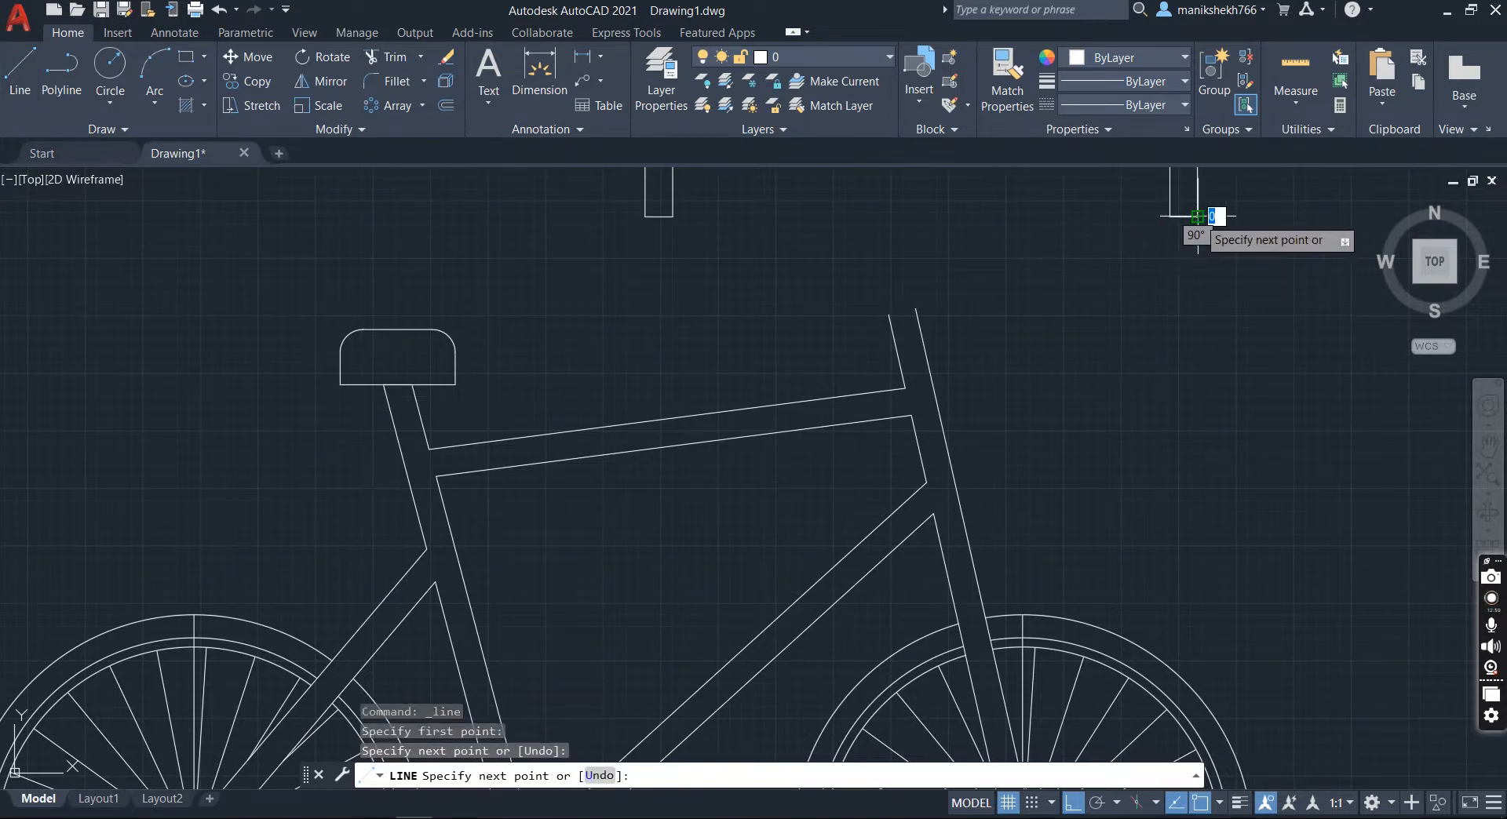
key(Return)
Step: Move the whole handlebar from its lower bar line down onto the top of the head tube
scroll(1029, 464, down, 2)
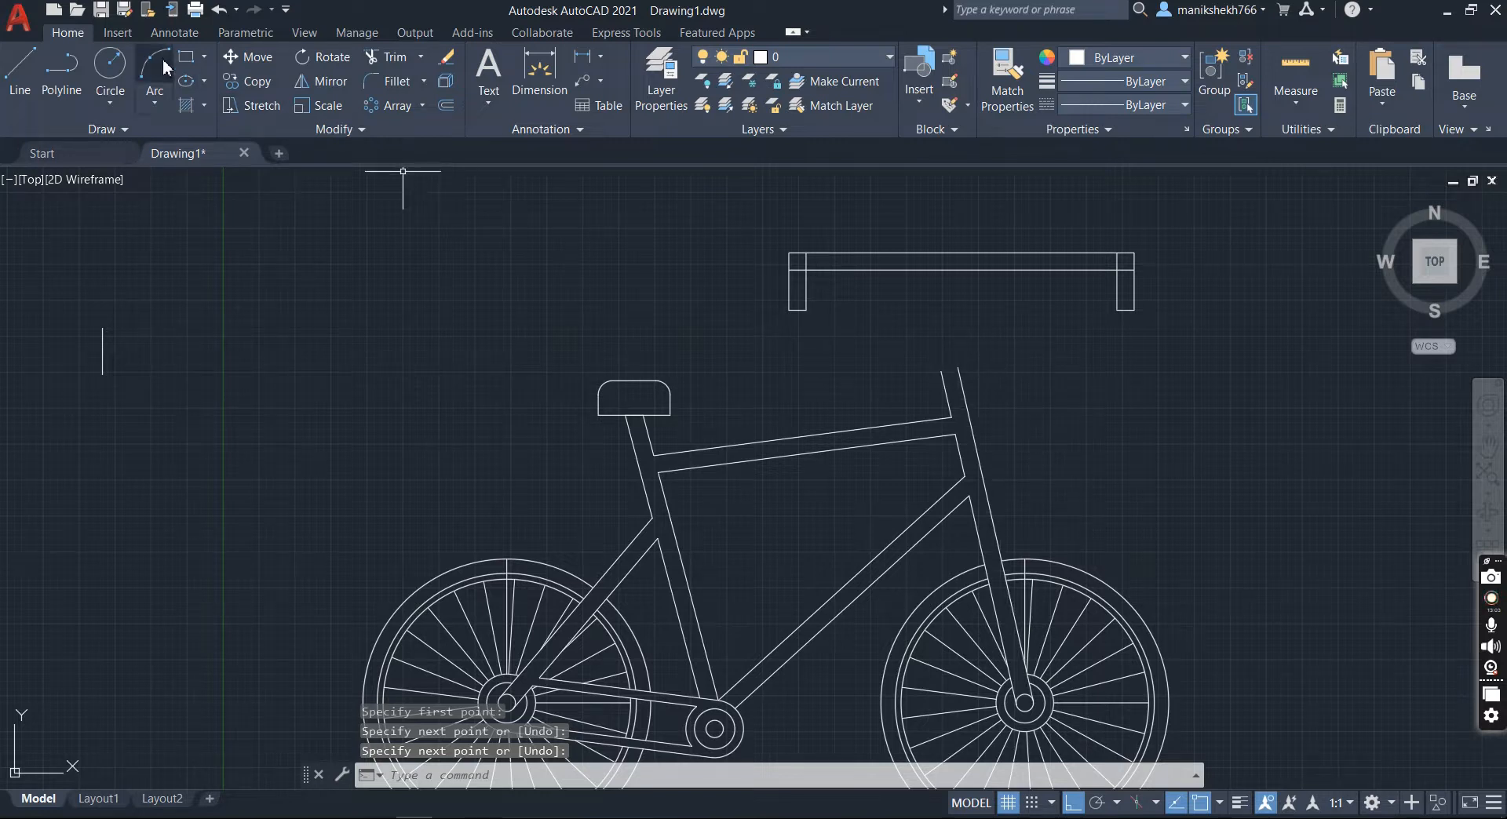
text(m)
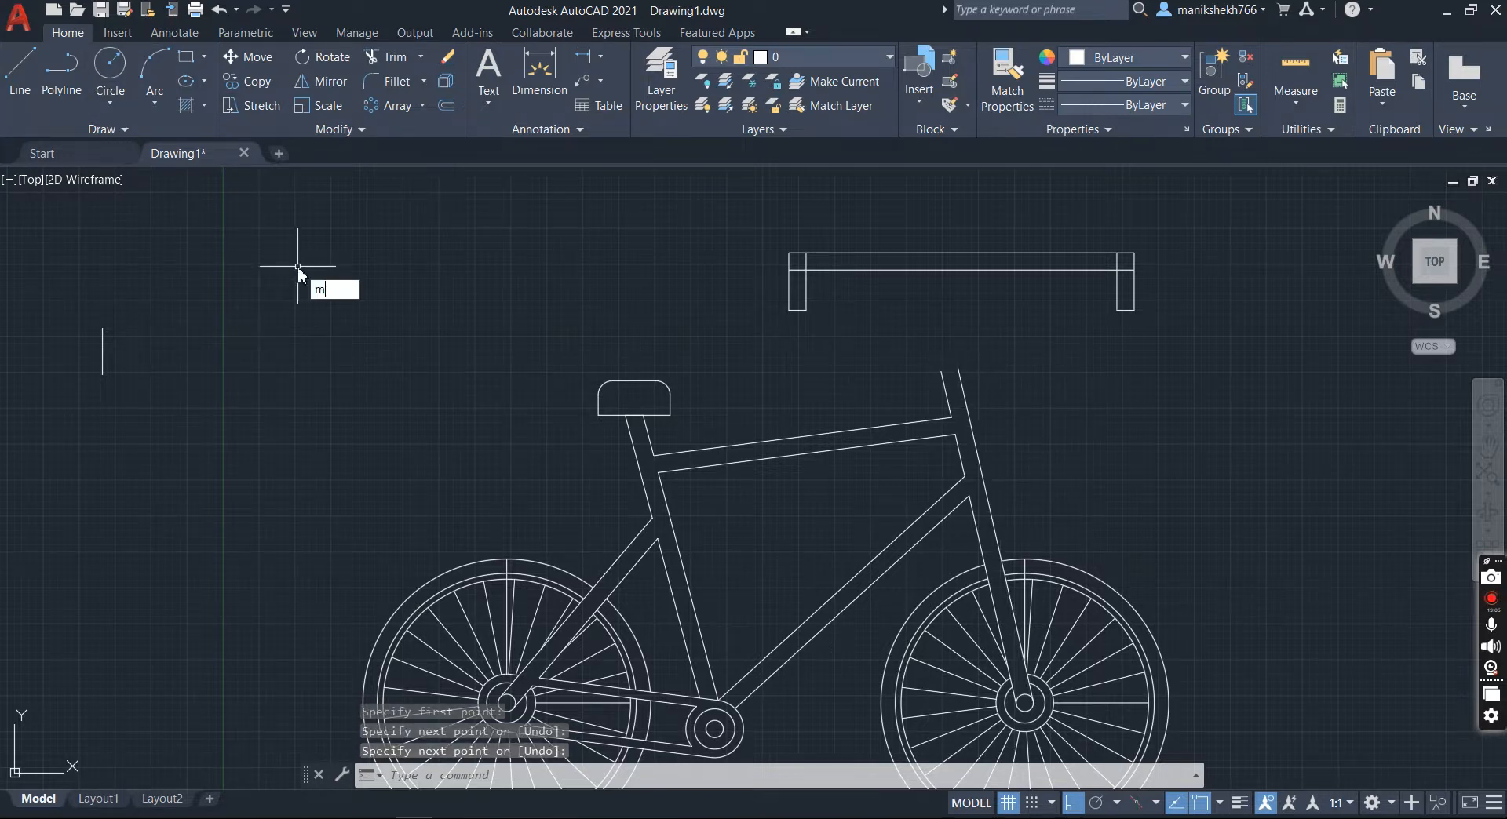
key(Return)
click(734, 186)
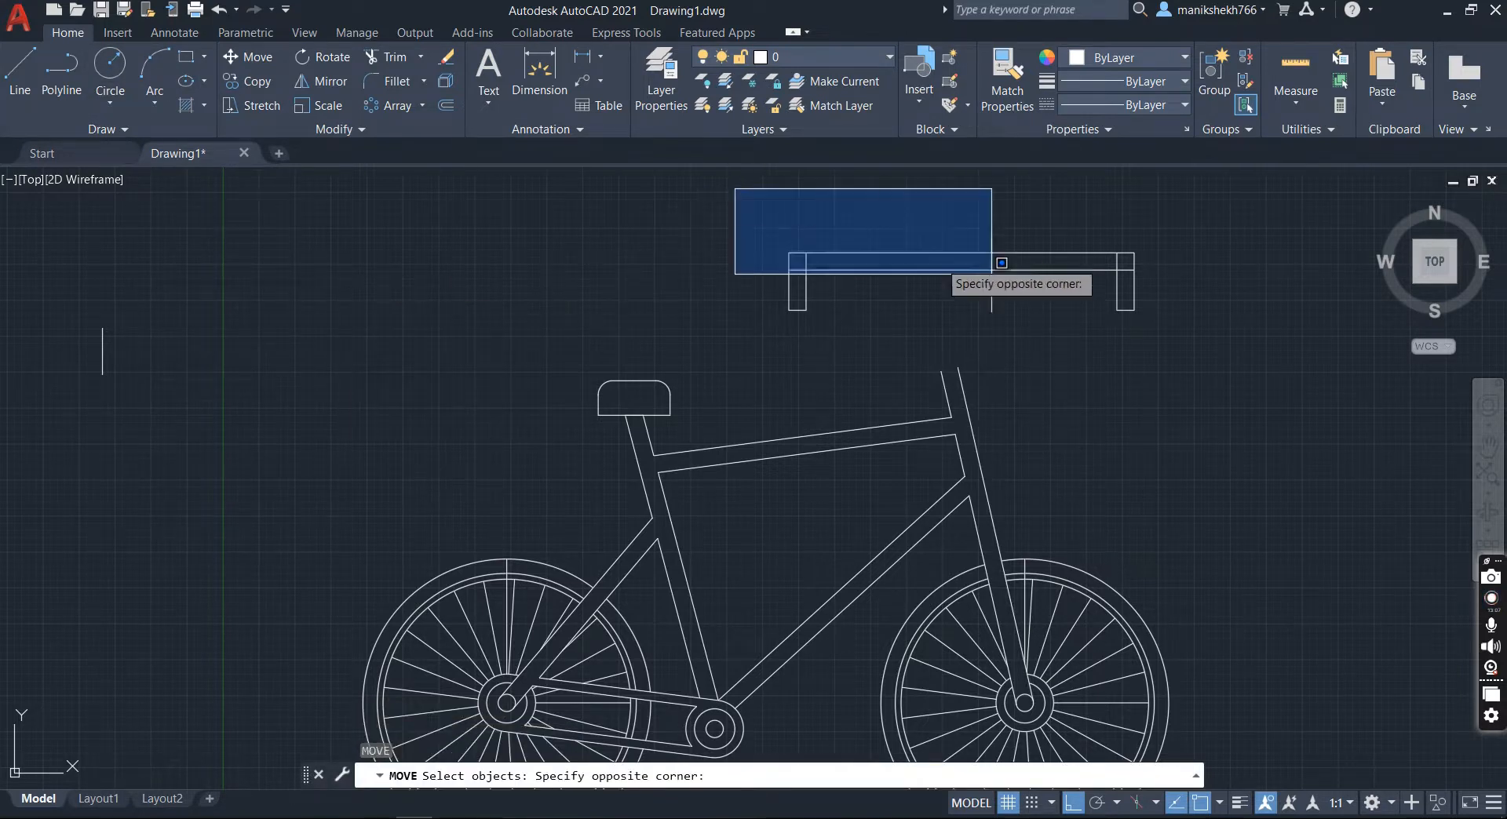
click(1269, 383)
key(Return)
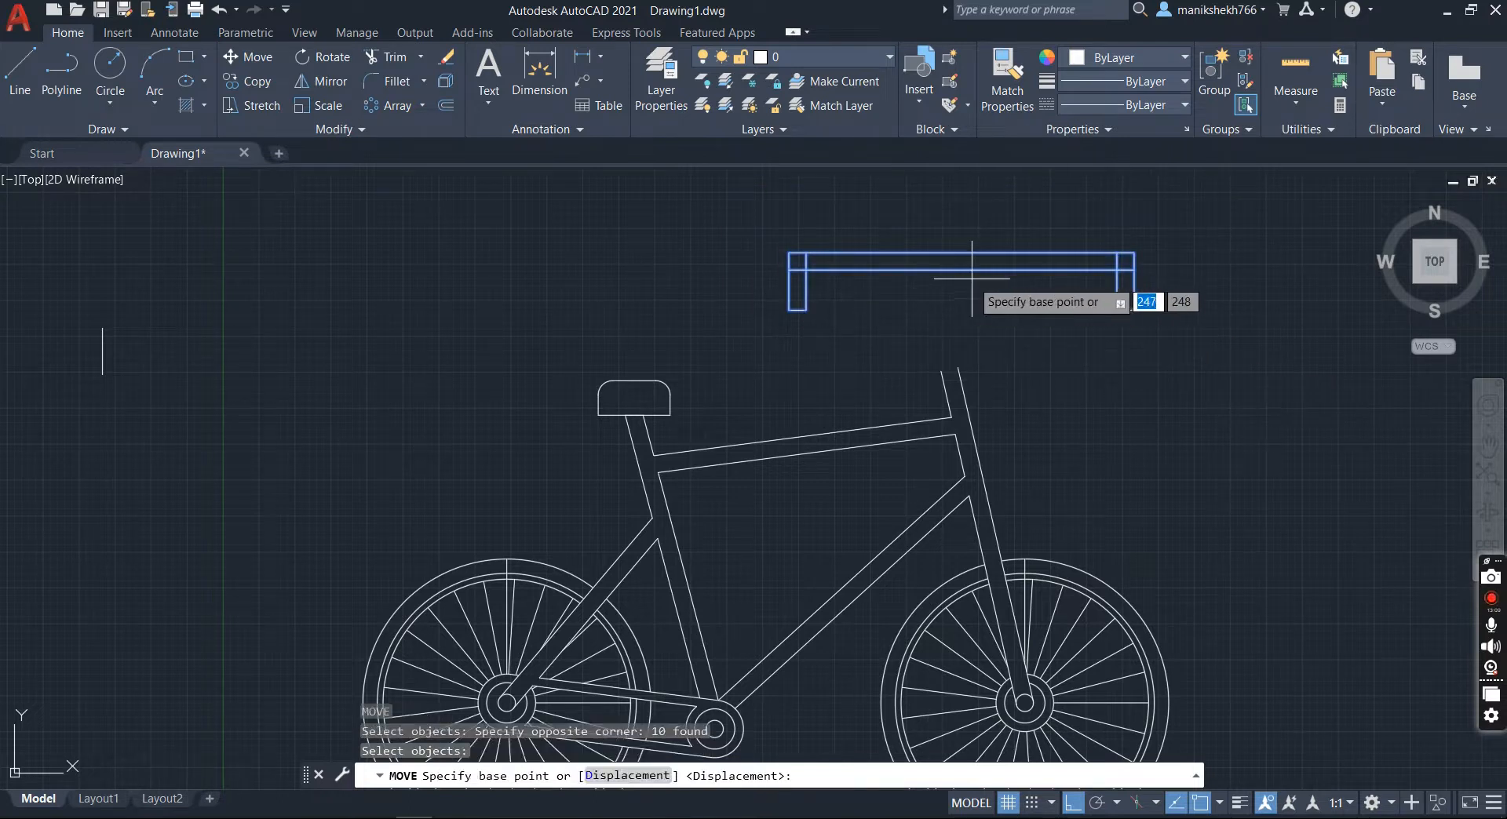
click(932, 269)
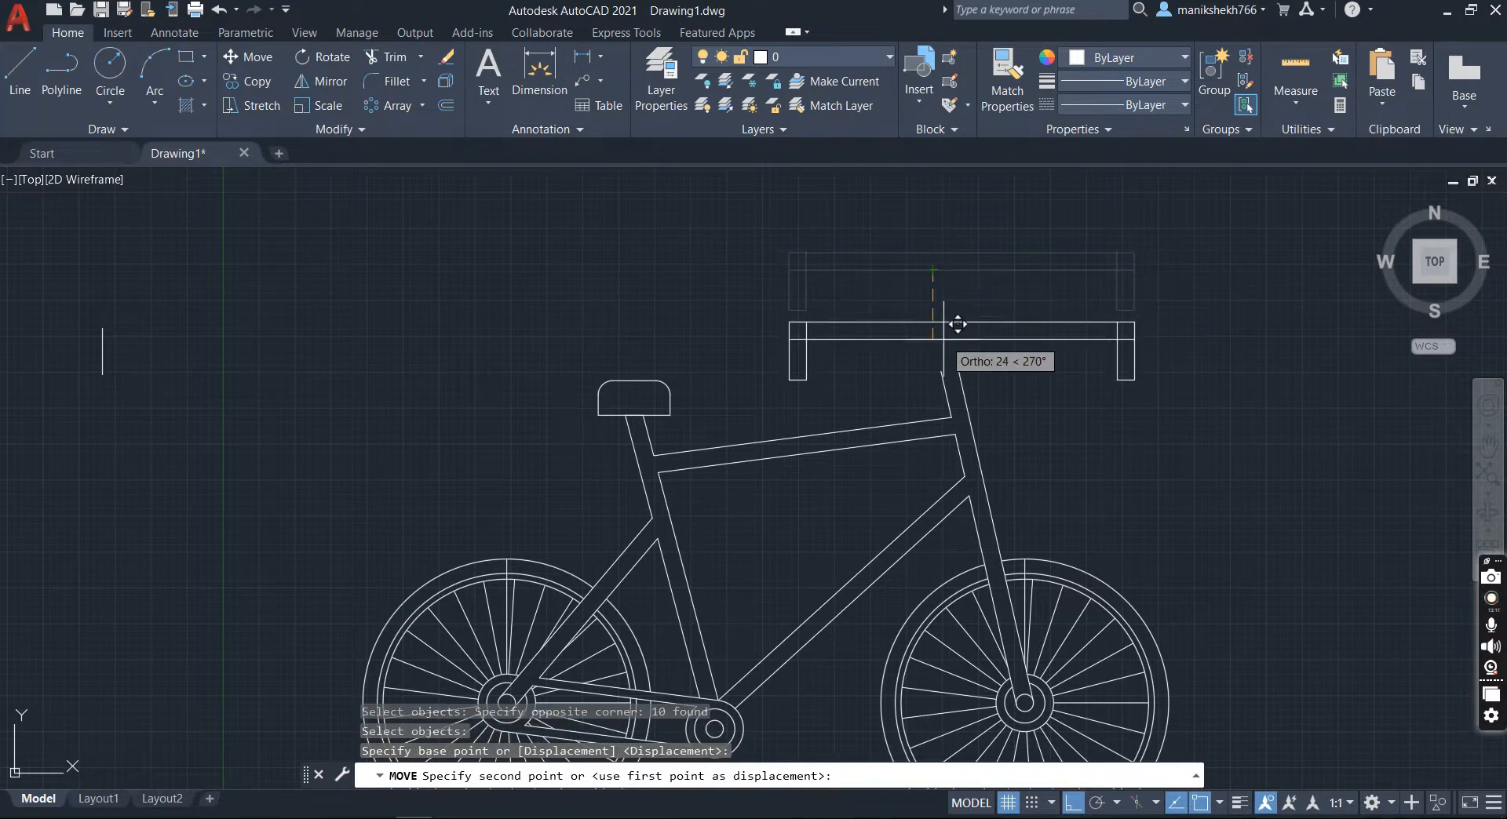
click(955, 356)
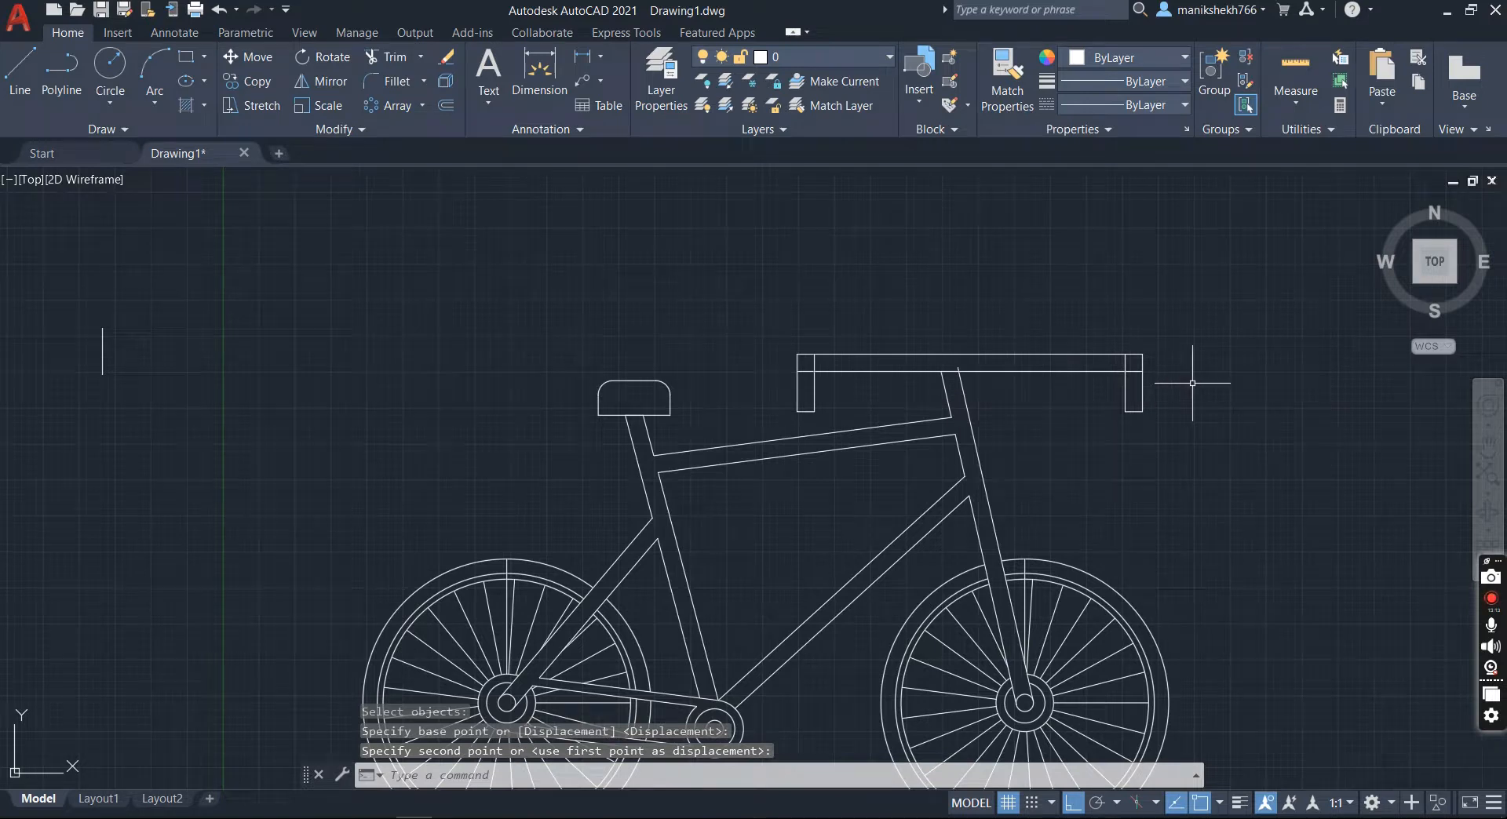
Step: Use Stretch to shift the handlebar's right grip about 29 to the left, toward the head tube
scroll(1193, 383, down, 2)
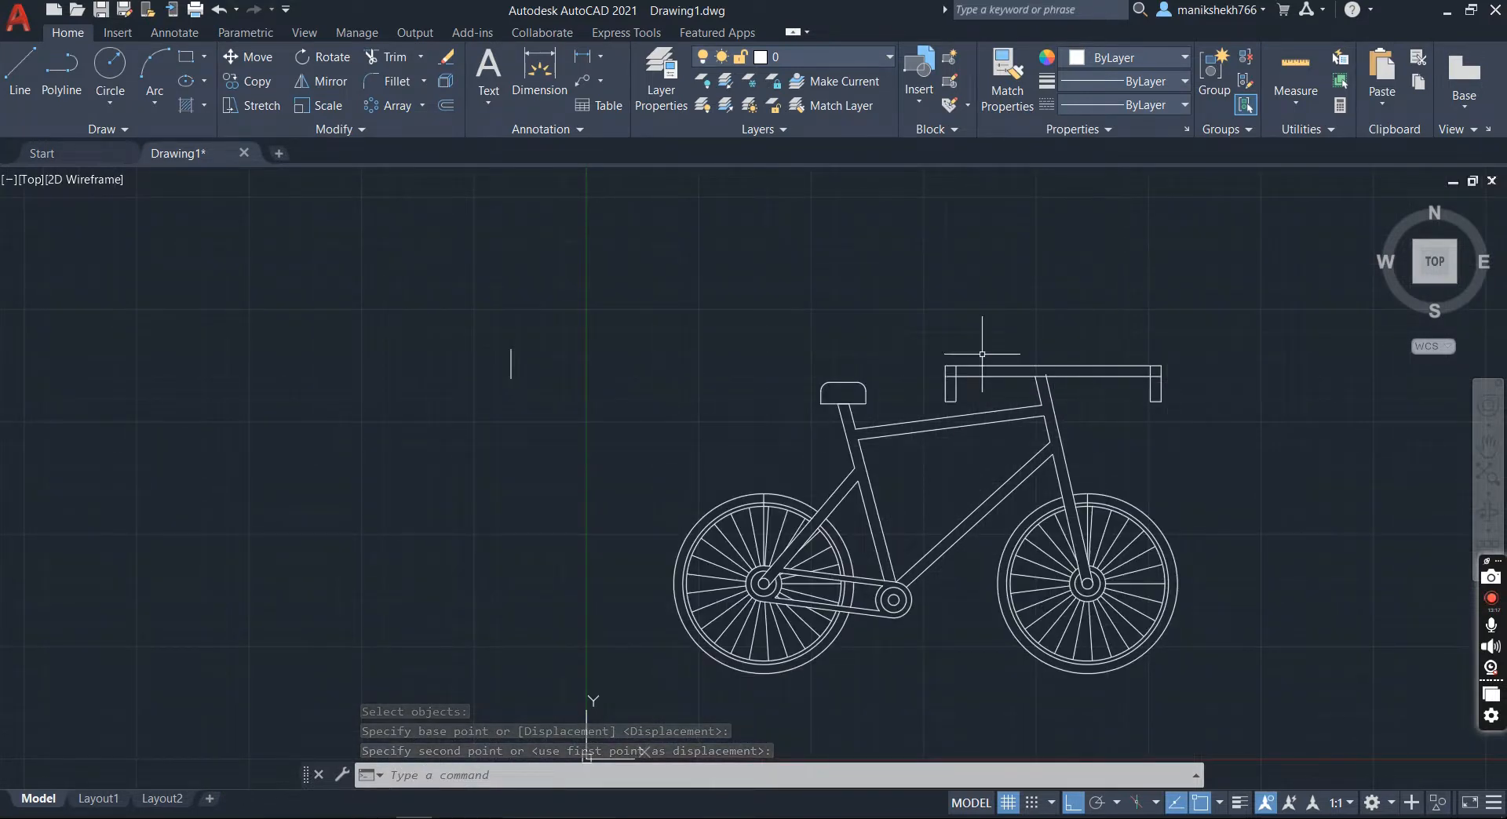
click(237, 108)
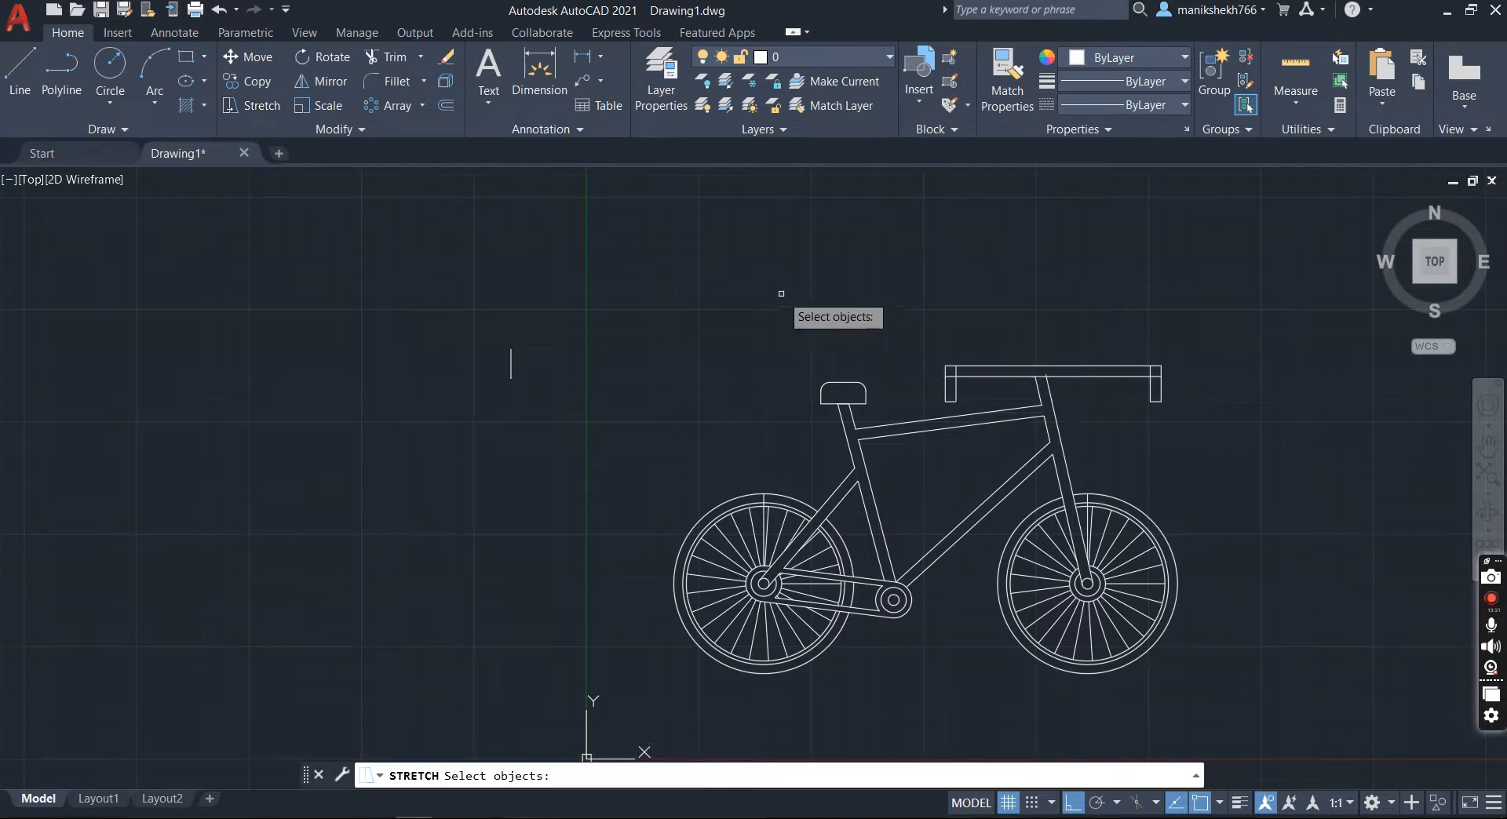
click(1098, 330)
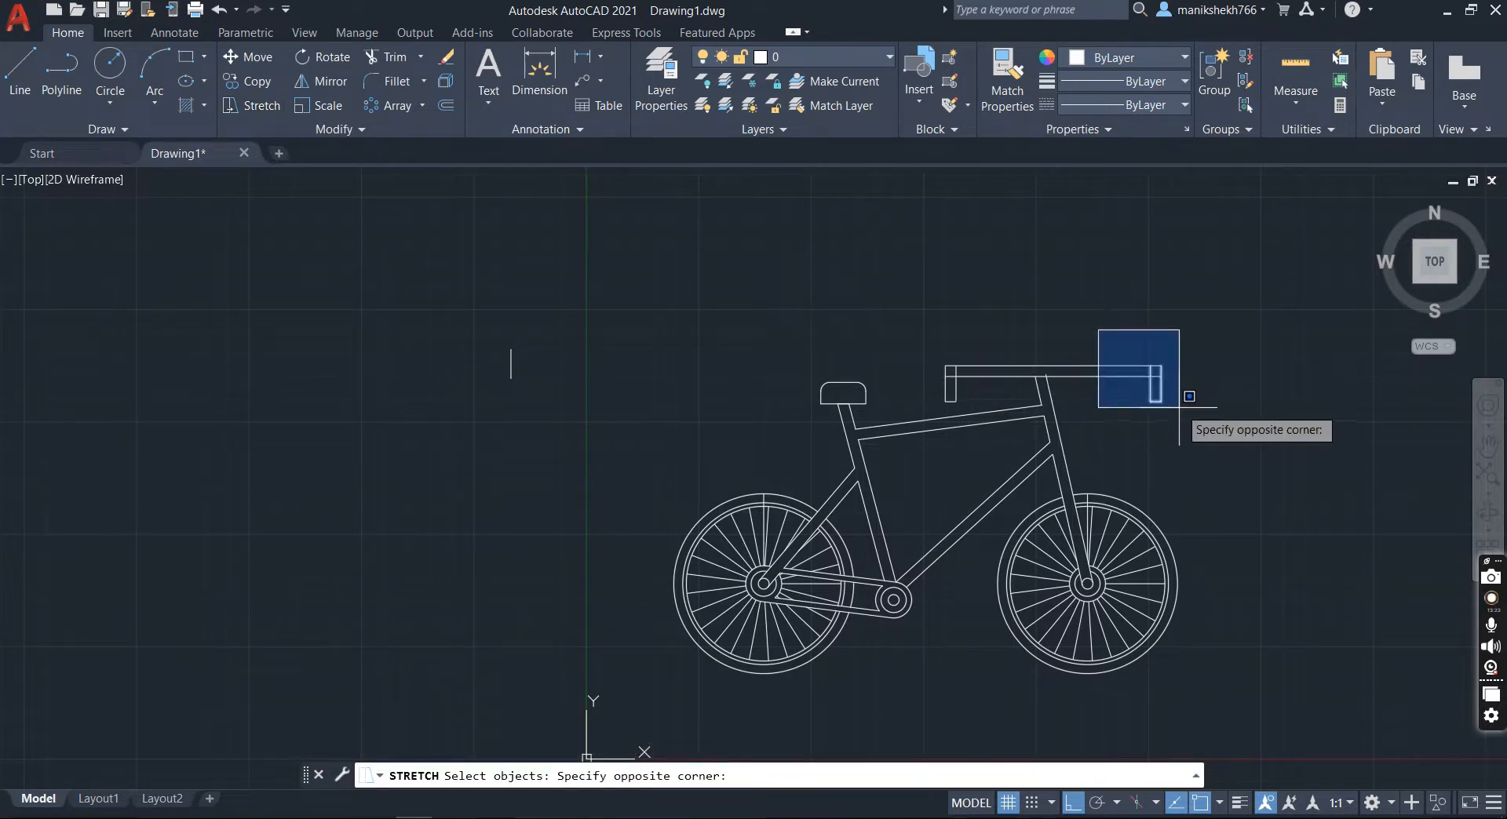
click(1181, 413)
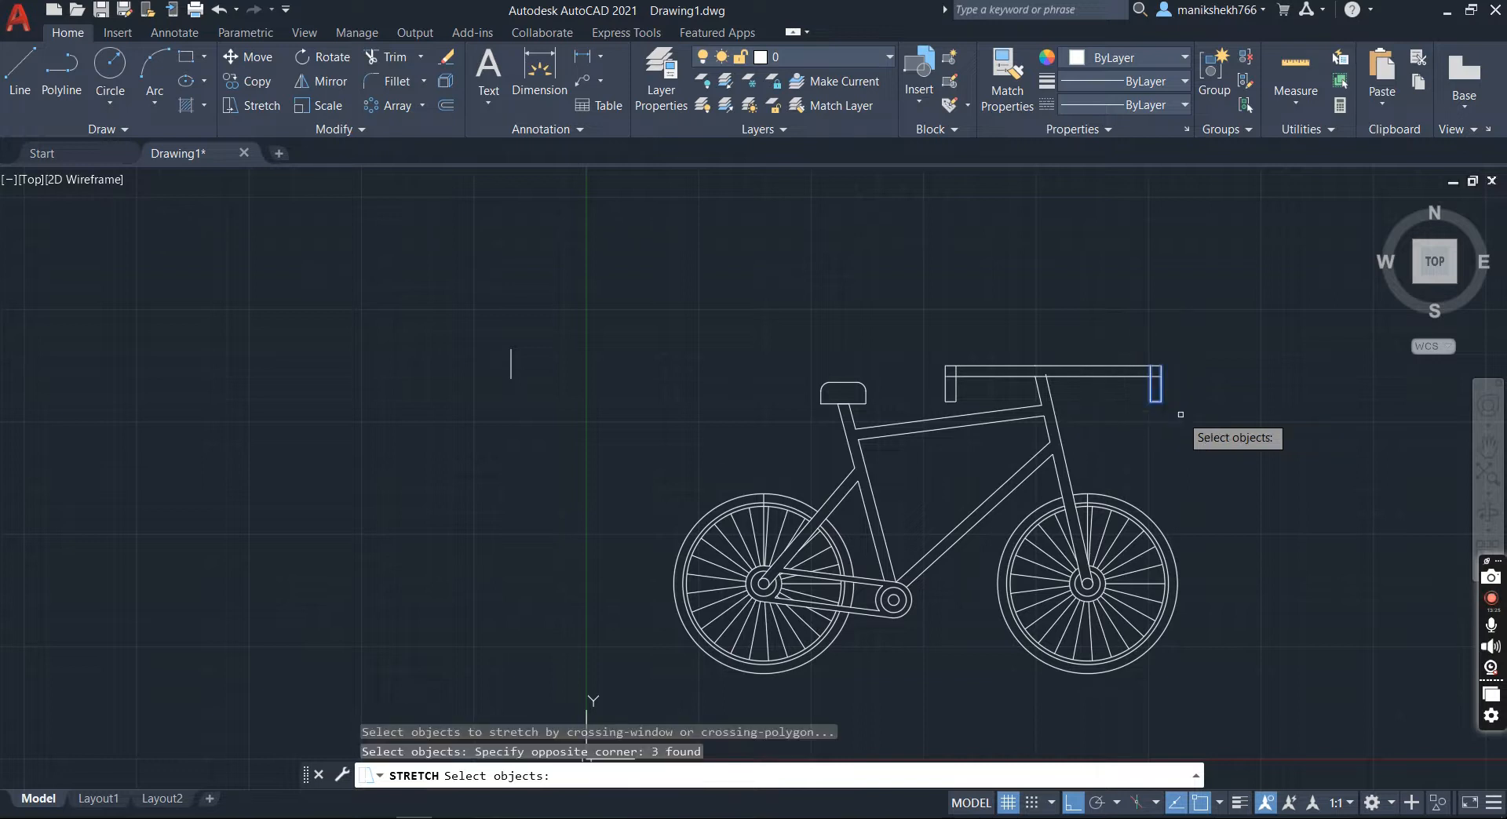
key(Return)
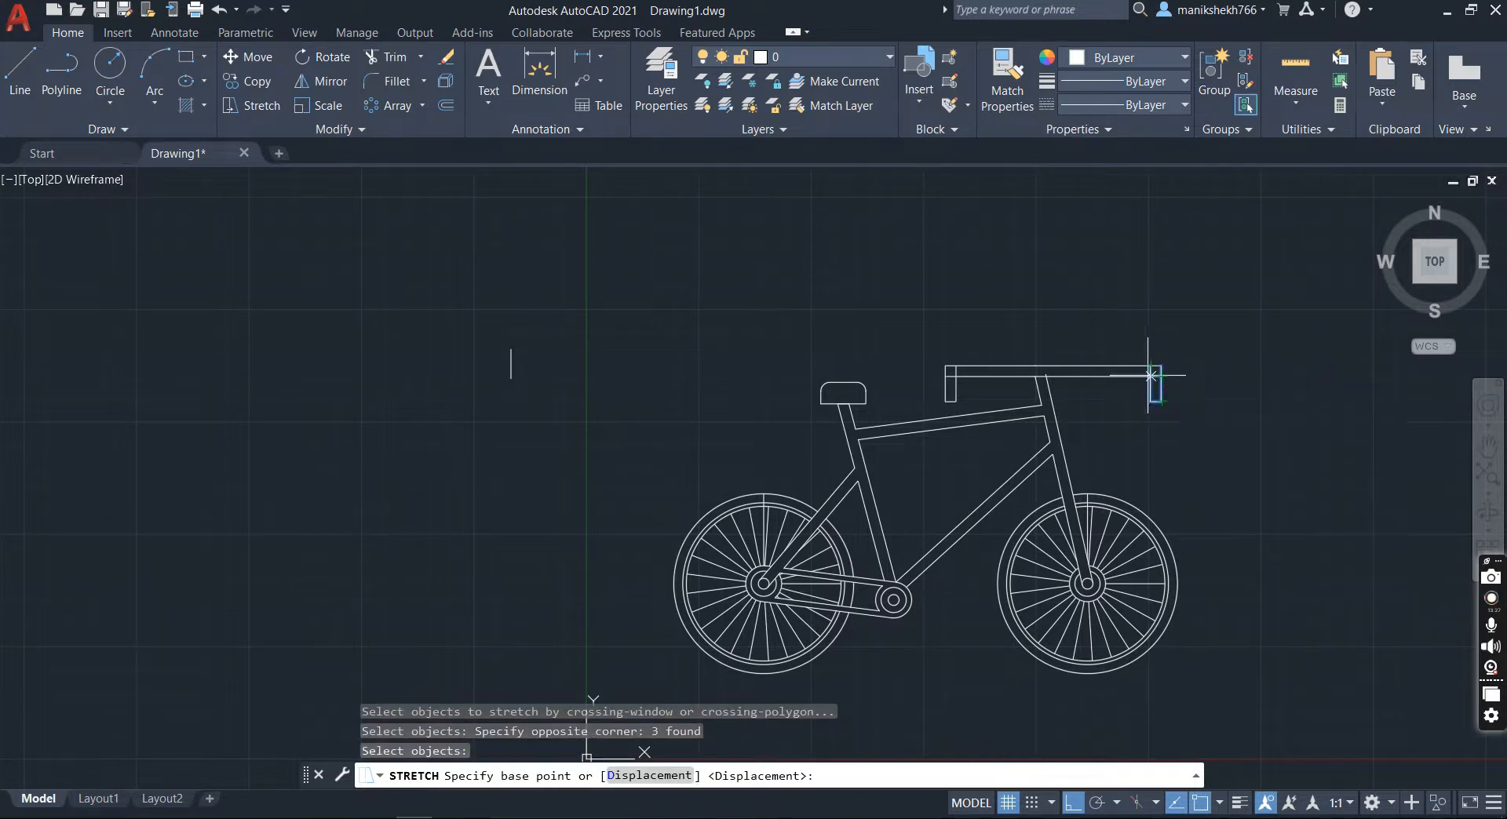
click(1150, 376)
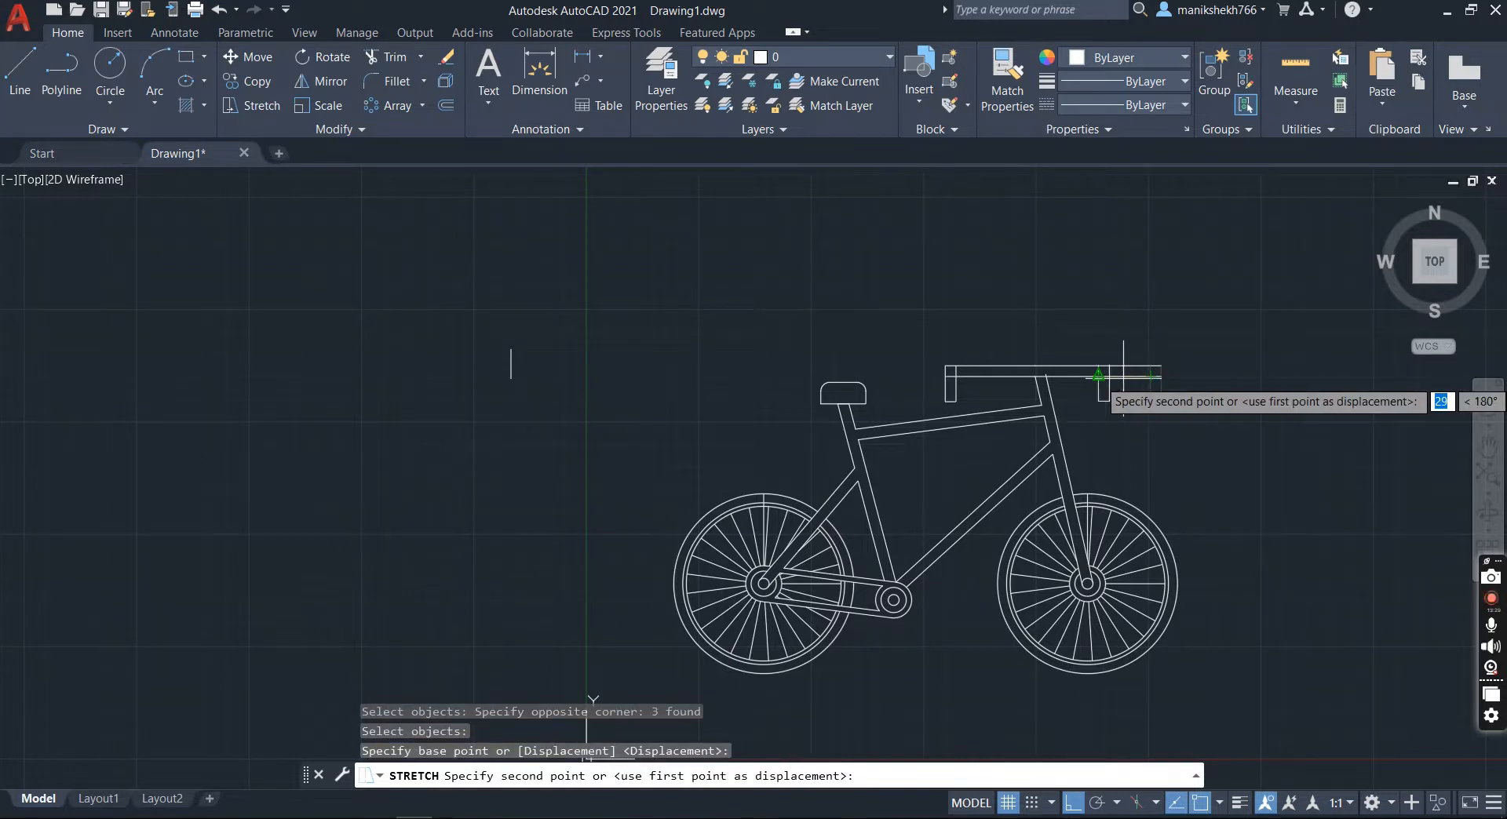
key(Return)
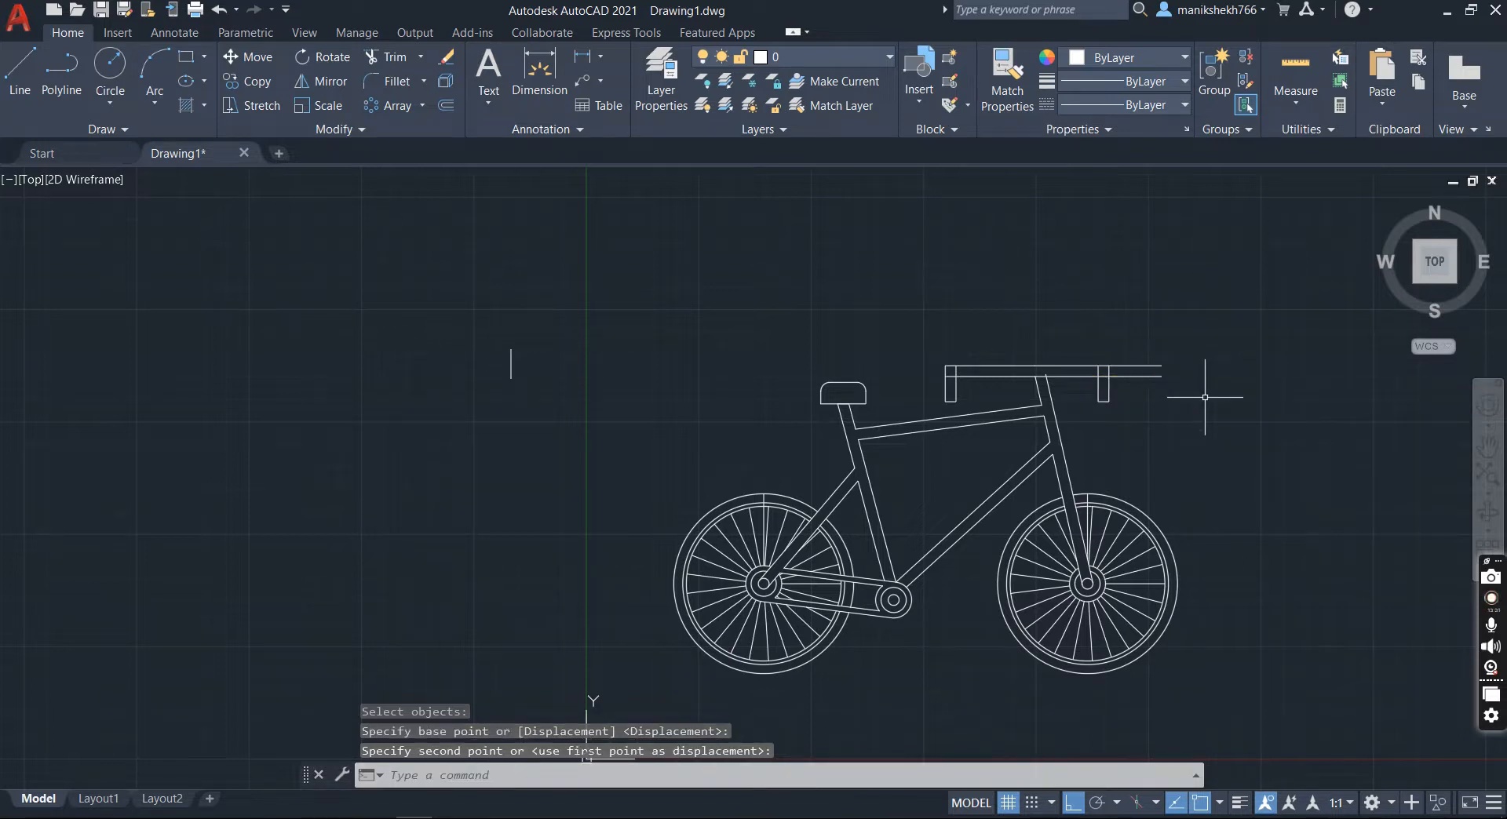
Step: Trim the two horizontal handlebar lines where they extend beyond the right grip
key(Return)
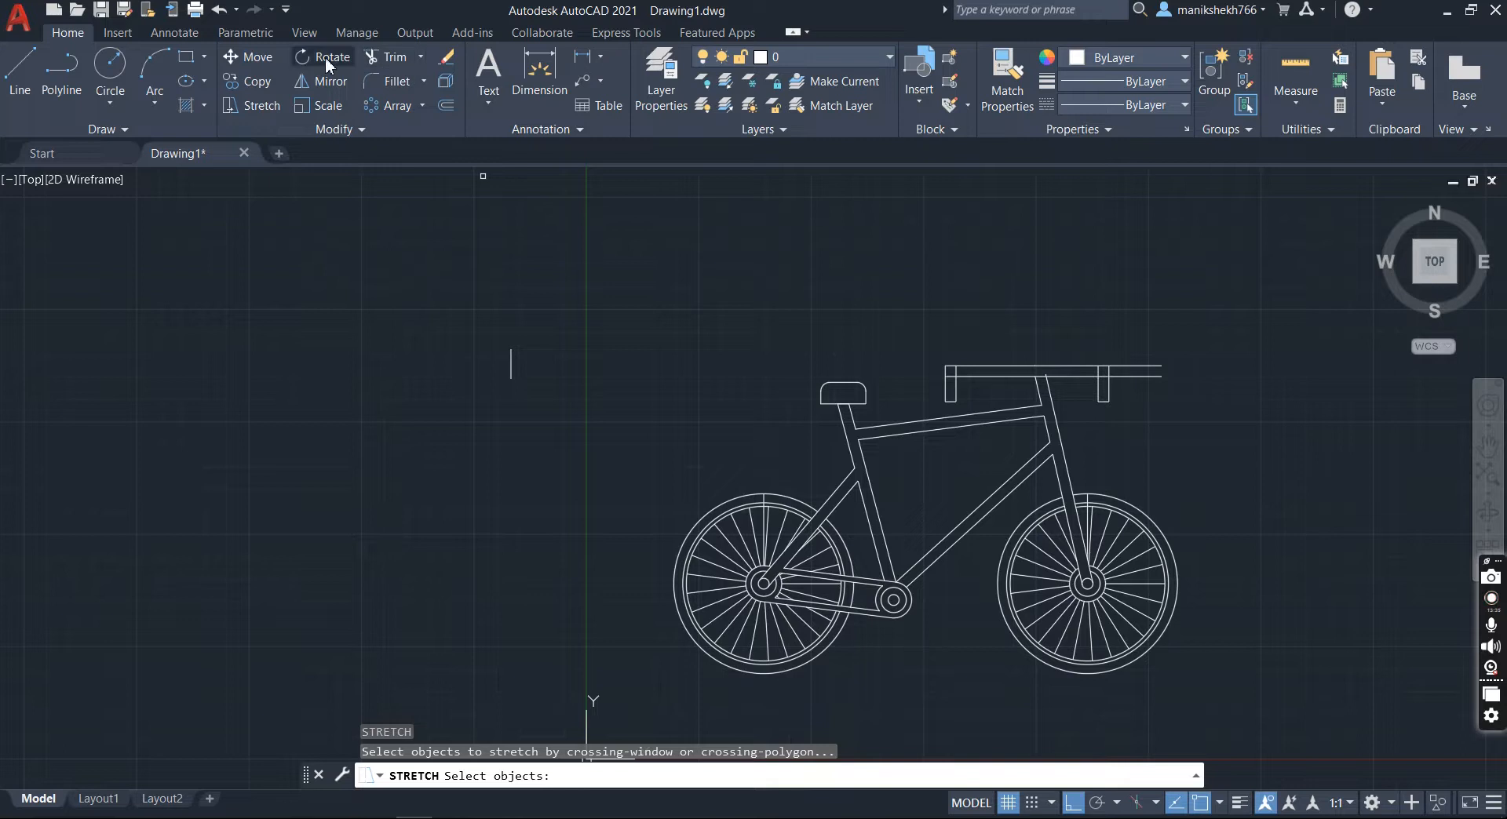
click(399, 57)
mouse_move(1108, 346)
mouse_down()
mouse_move(1130, 359)
mouse_move(1150, 427)
mouse_up()
key(Return)
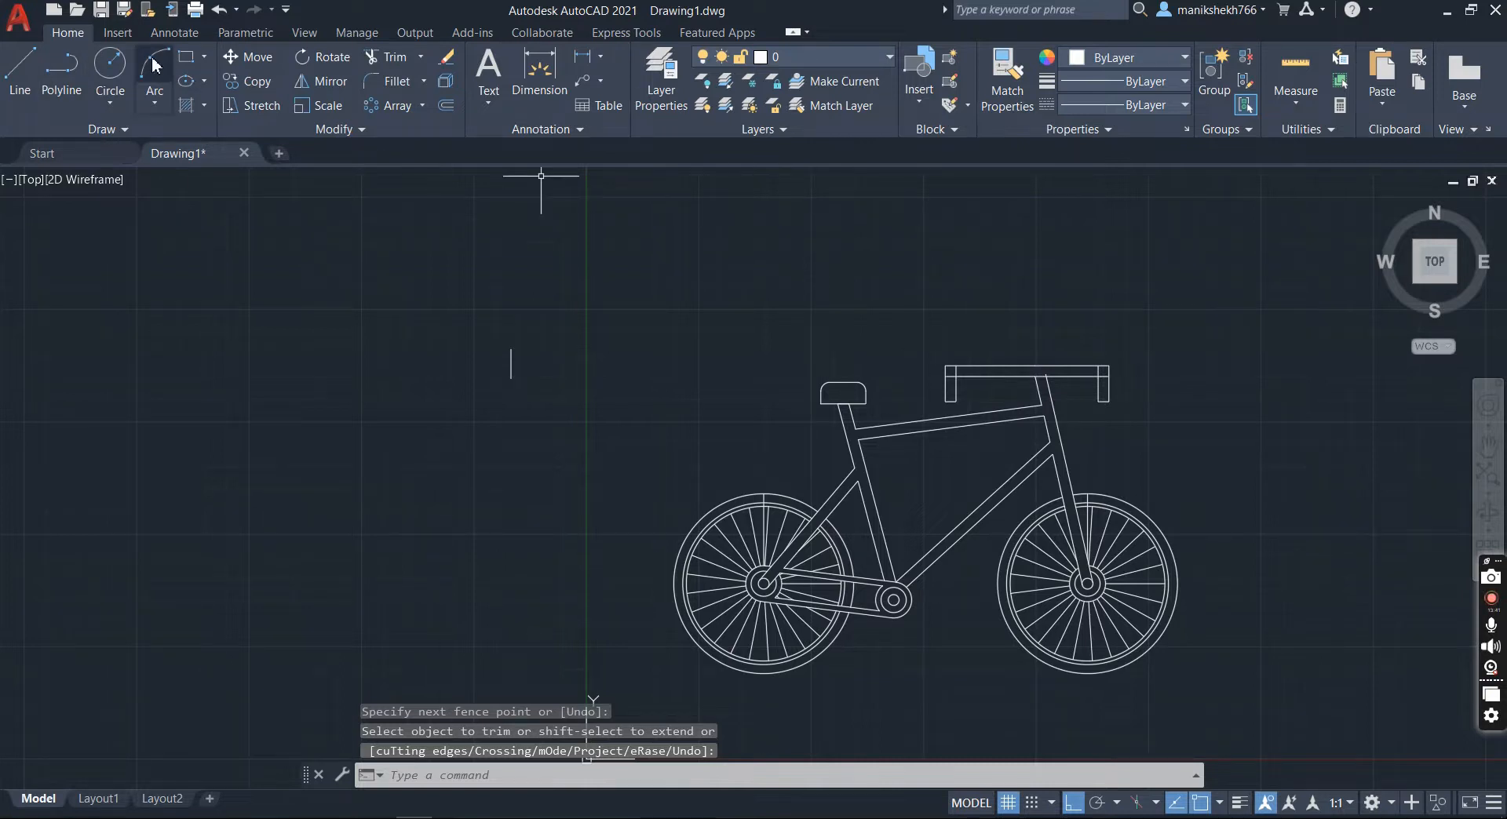
Step: Move the handlebar together with its short stem line horizontally about 10 to the right
click(243, 58)
click(923, 333)
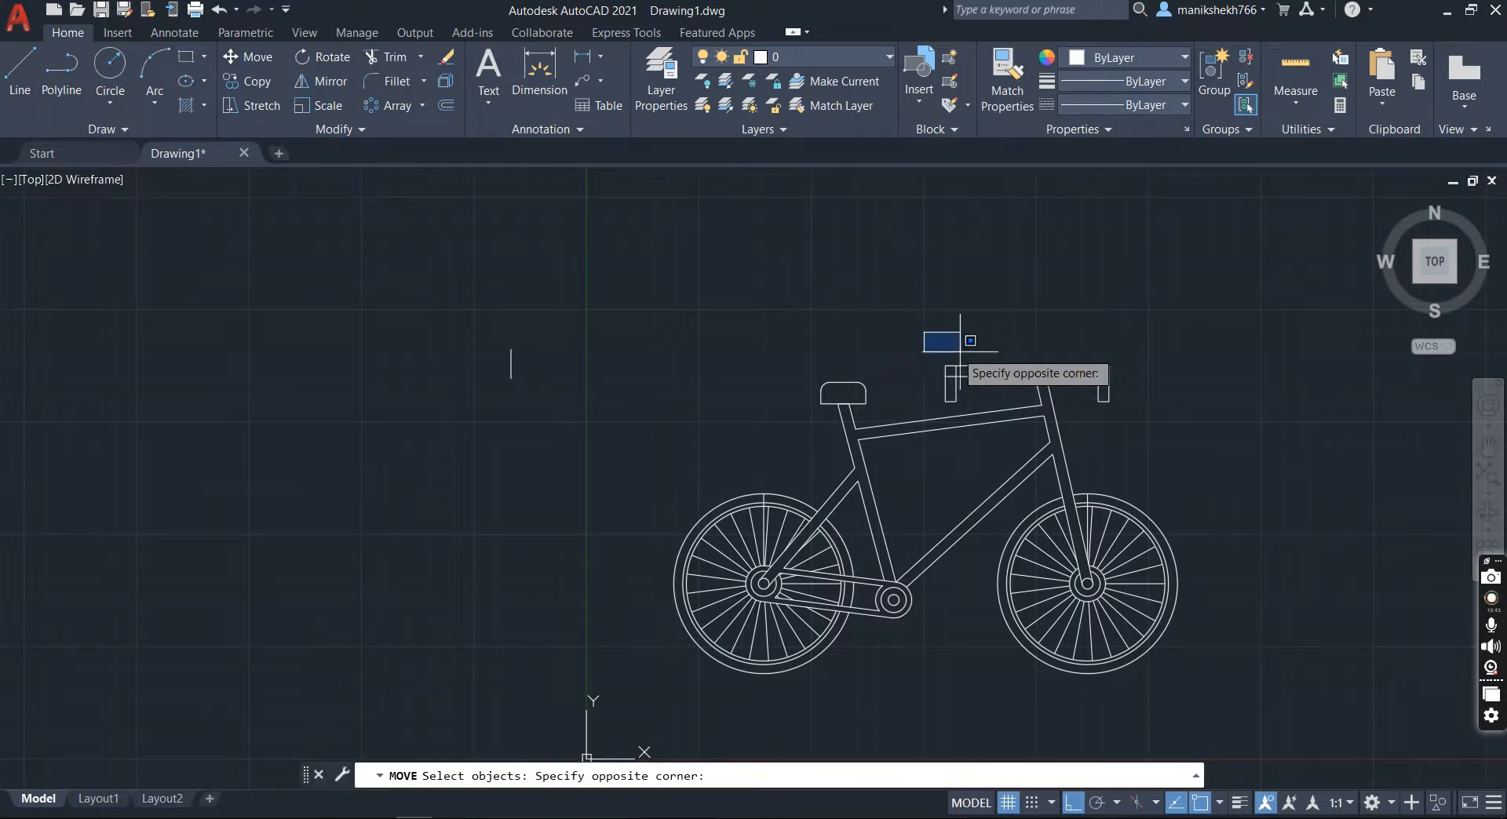
click(1131, 406)
key(Return)
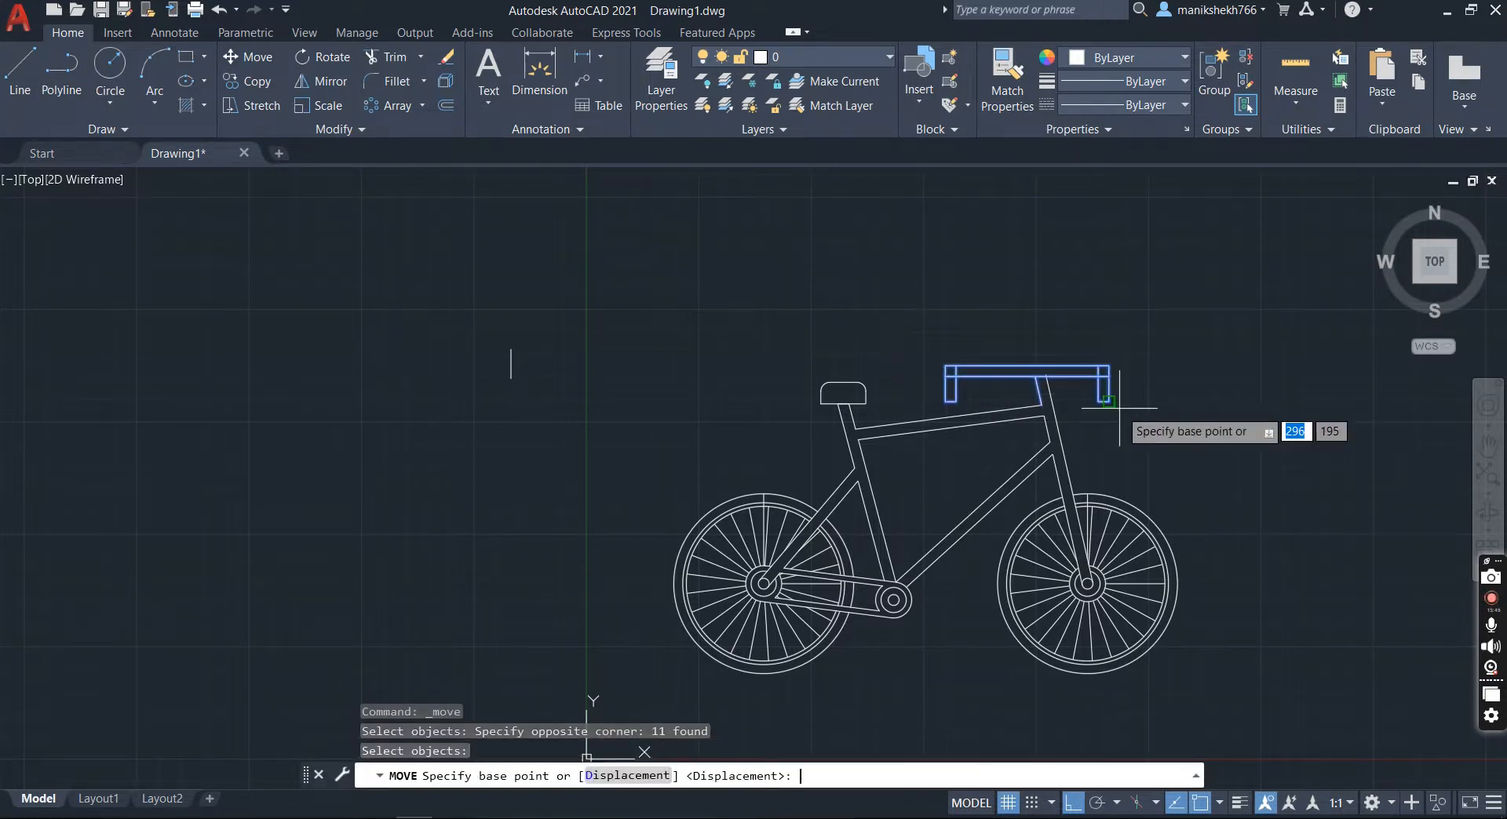
click(1017, 376)
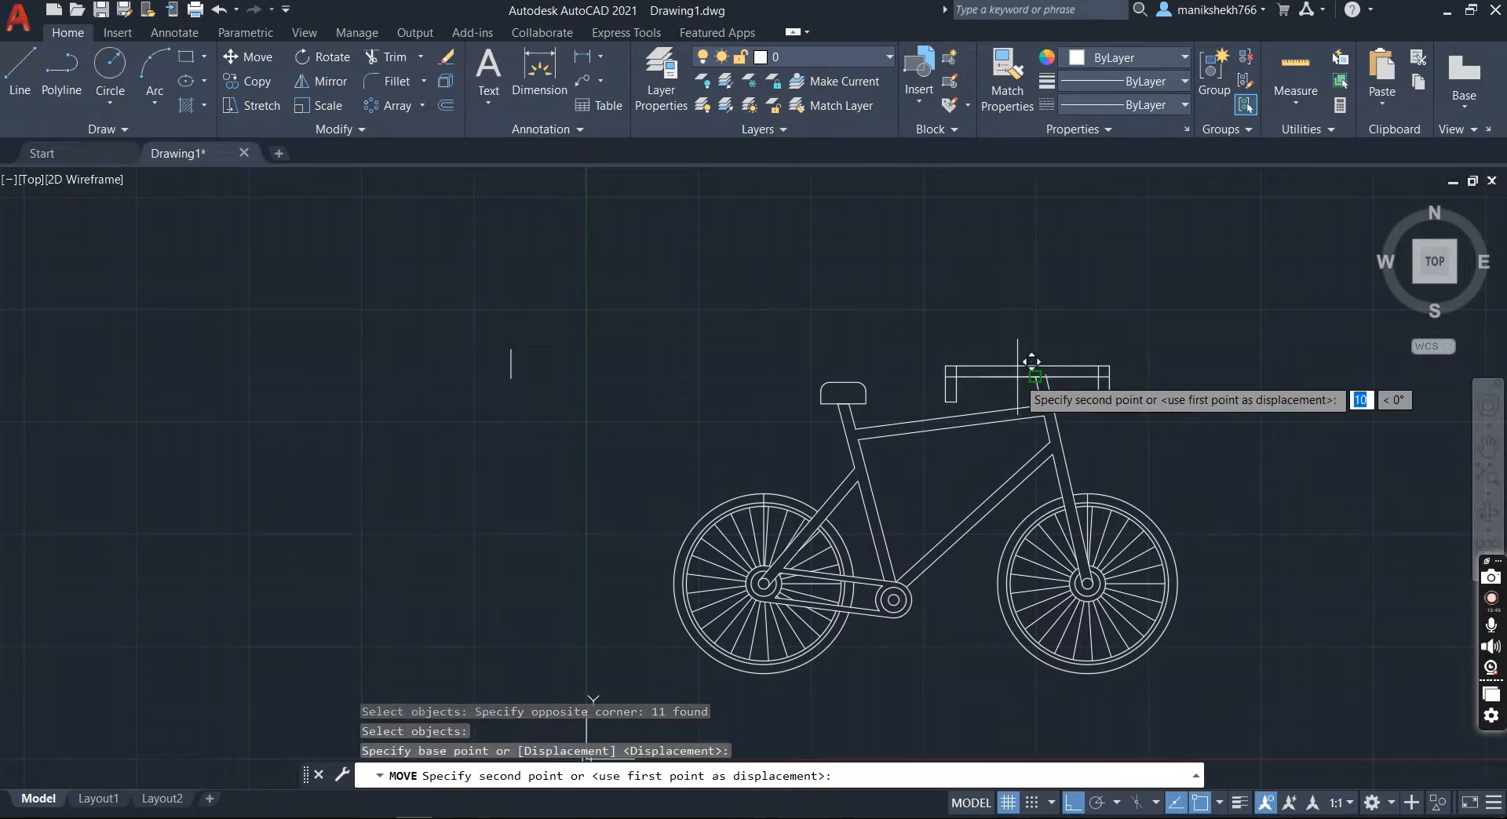
click(1032, 376)
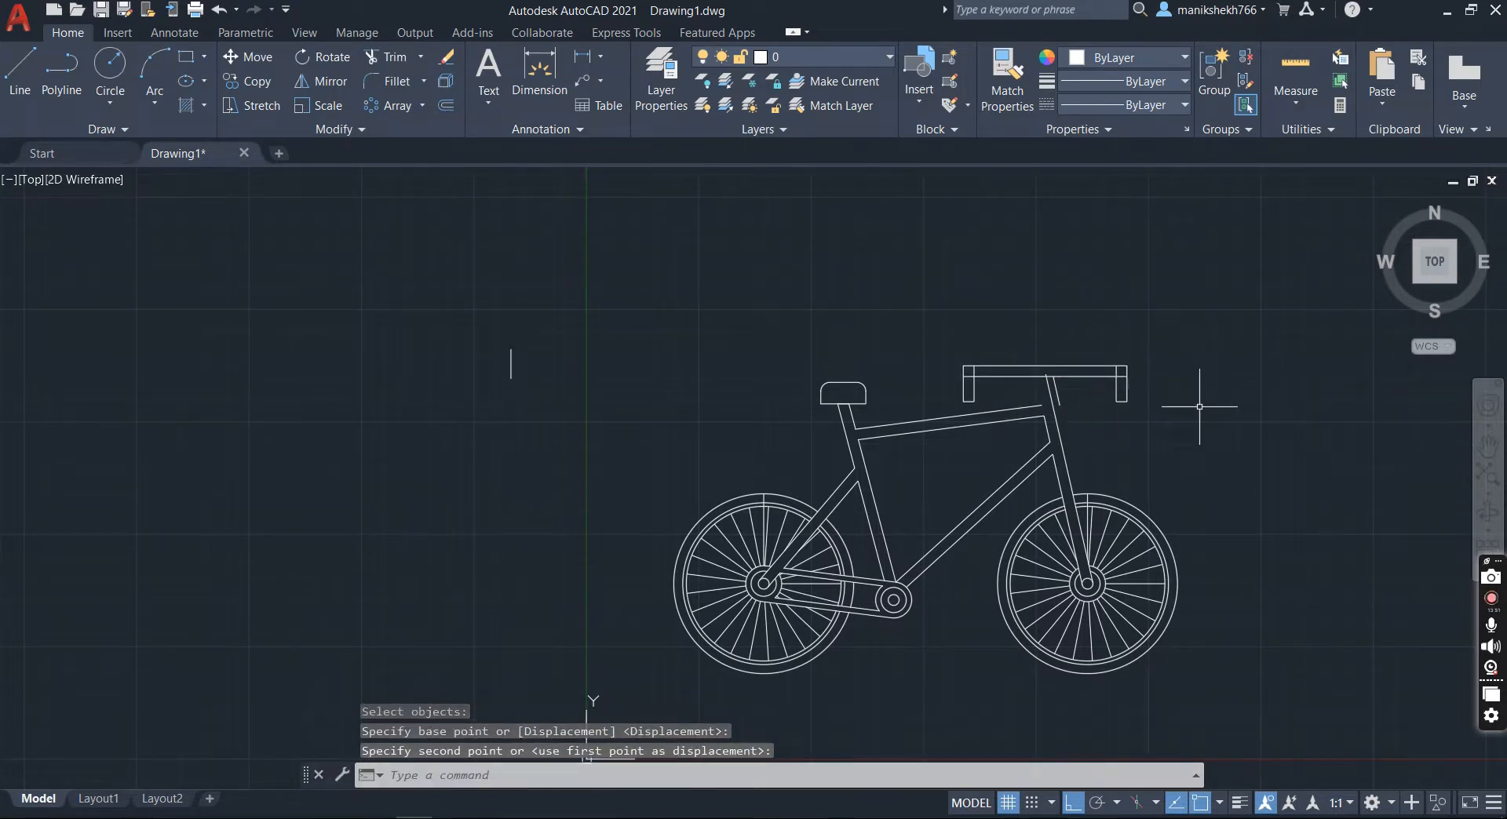
Step: Extend the head tube's left line up to the lower handlebar line
key(Return)
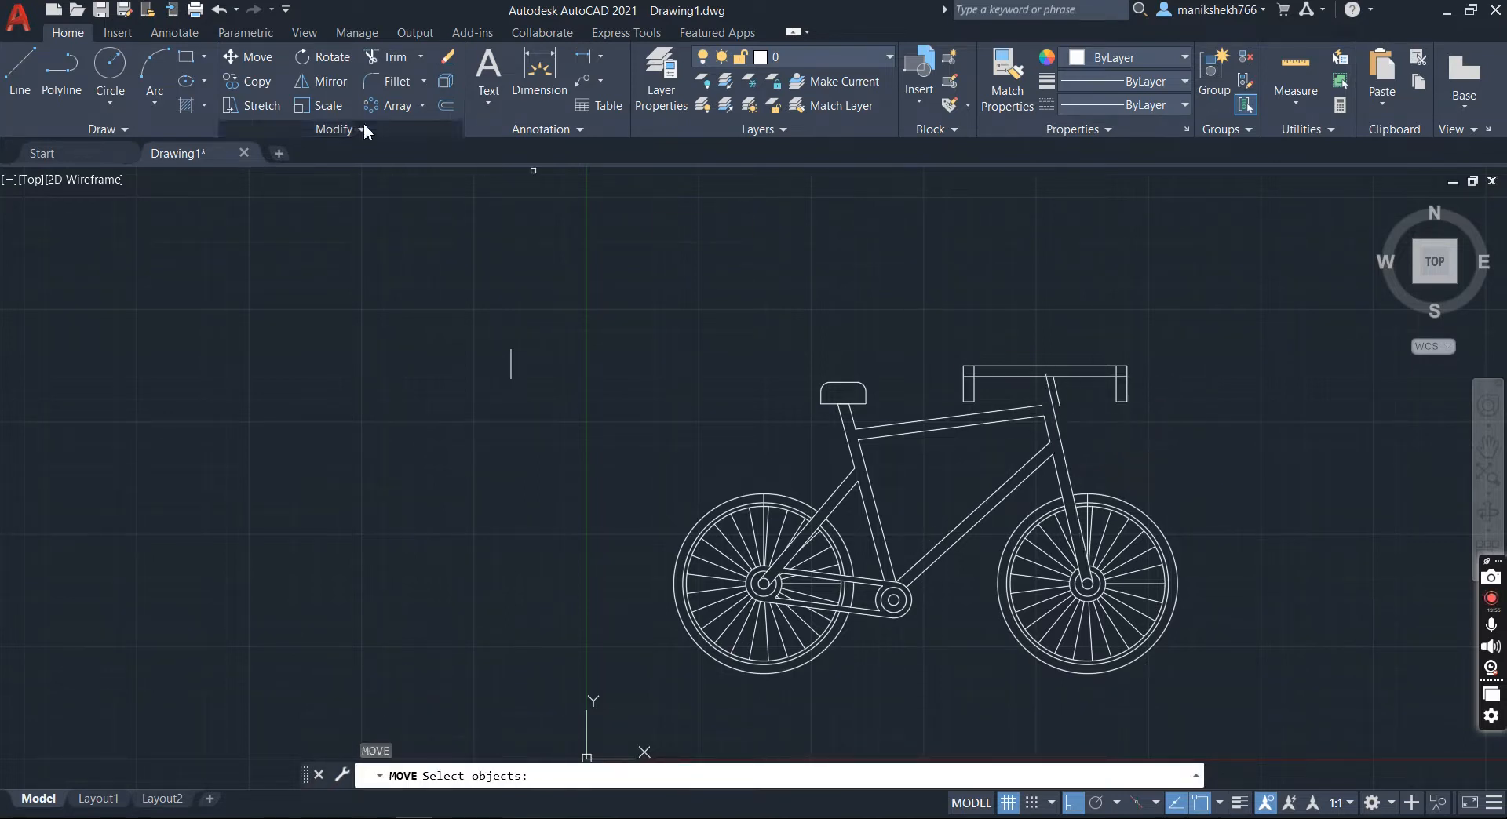
click(405, 58)
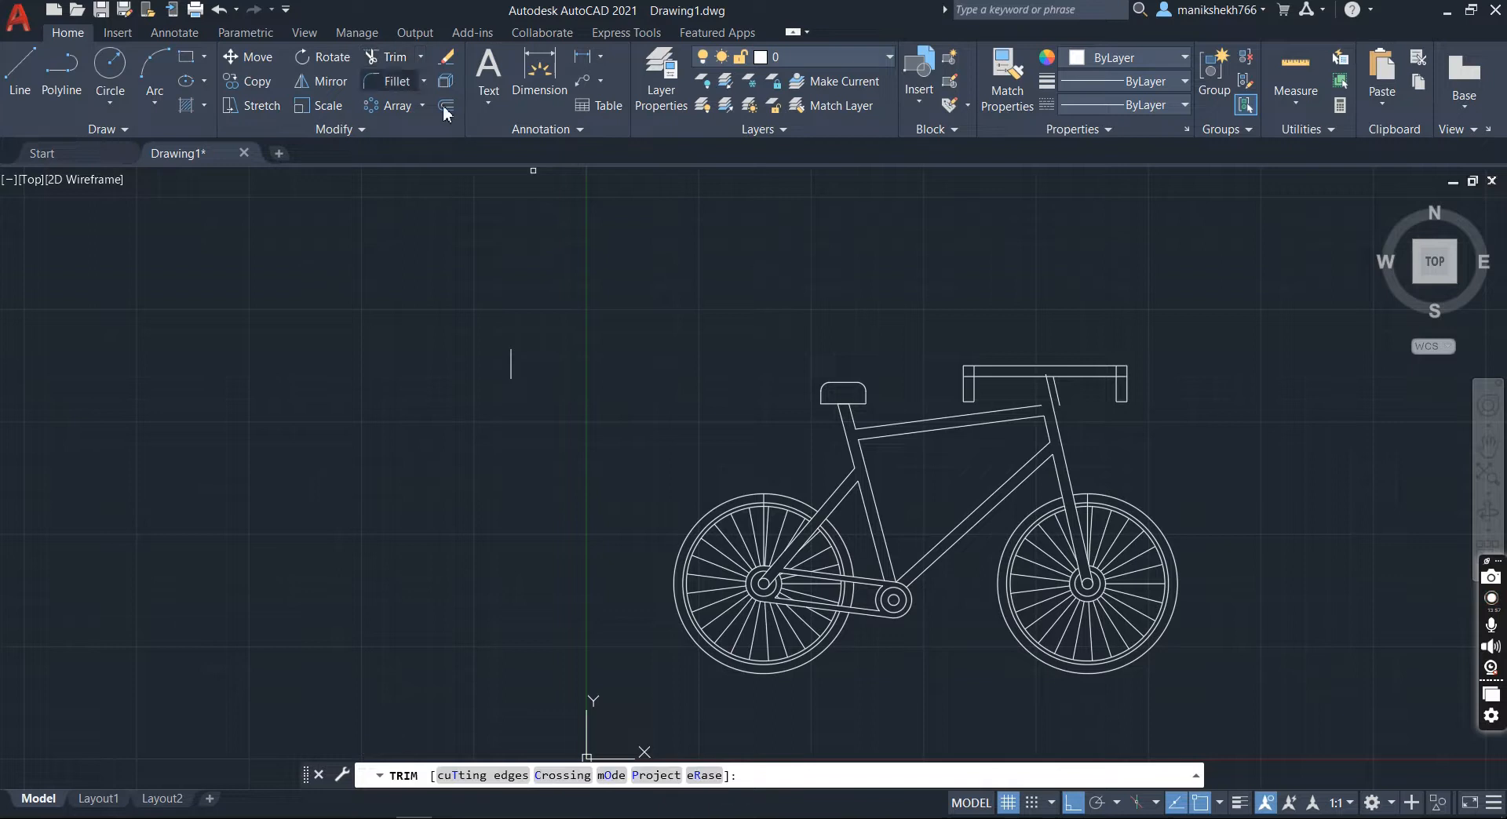
click(1045, 433)
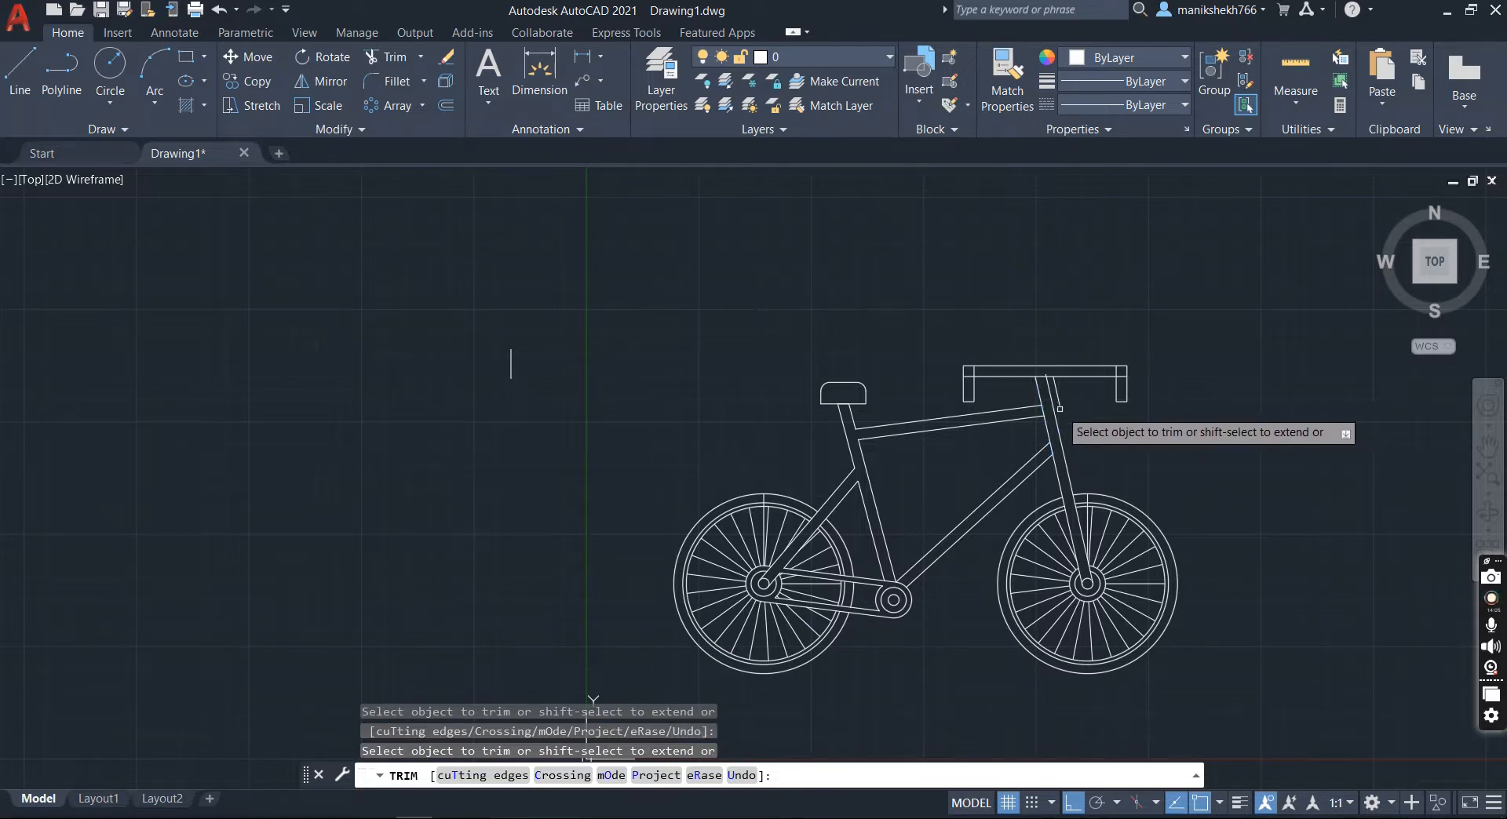
key(Return)
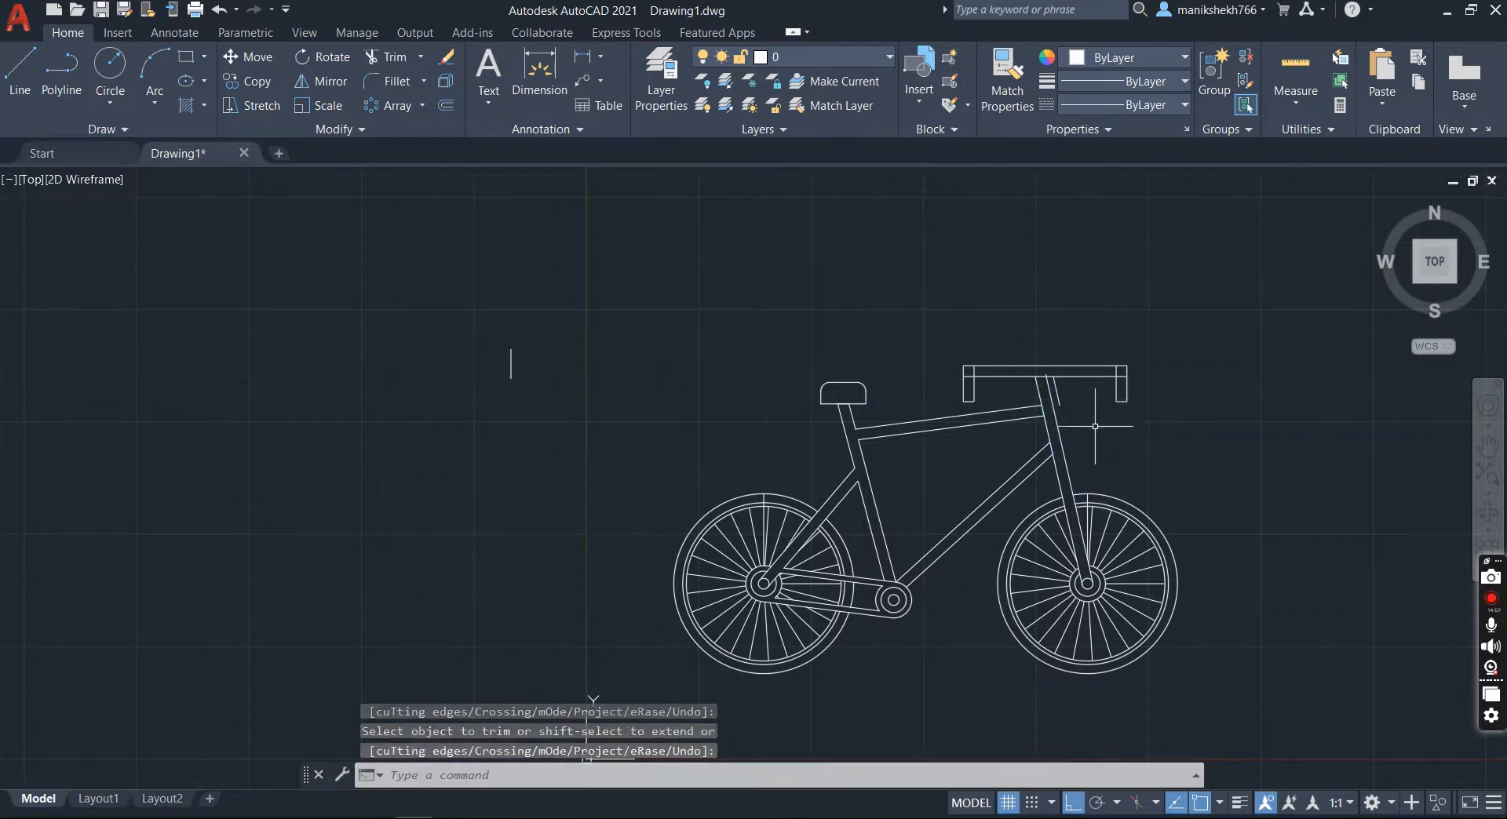
Step: Trim away the stray short stem line to the right of the head tube, below the handlebar
click(395, 59)
scroll(1080, 416, up, 2)
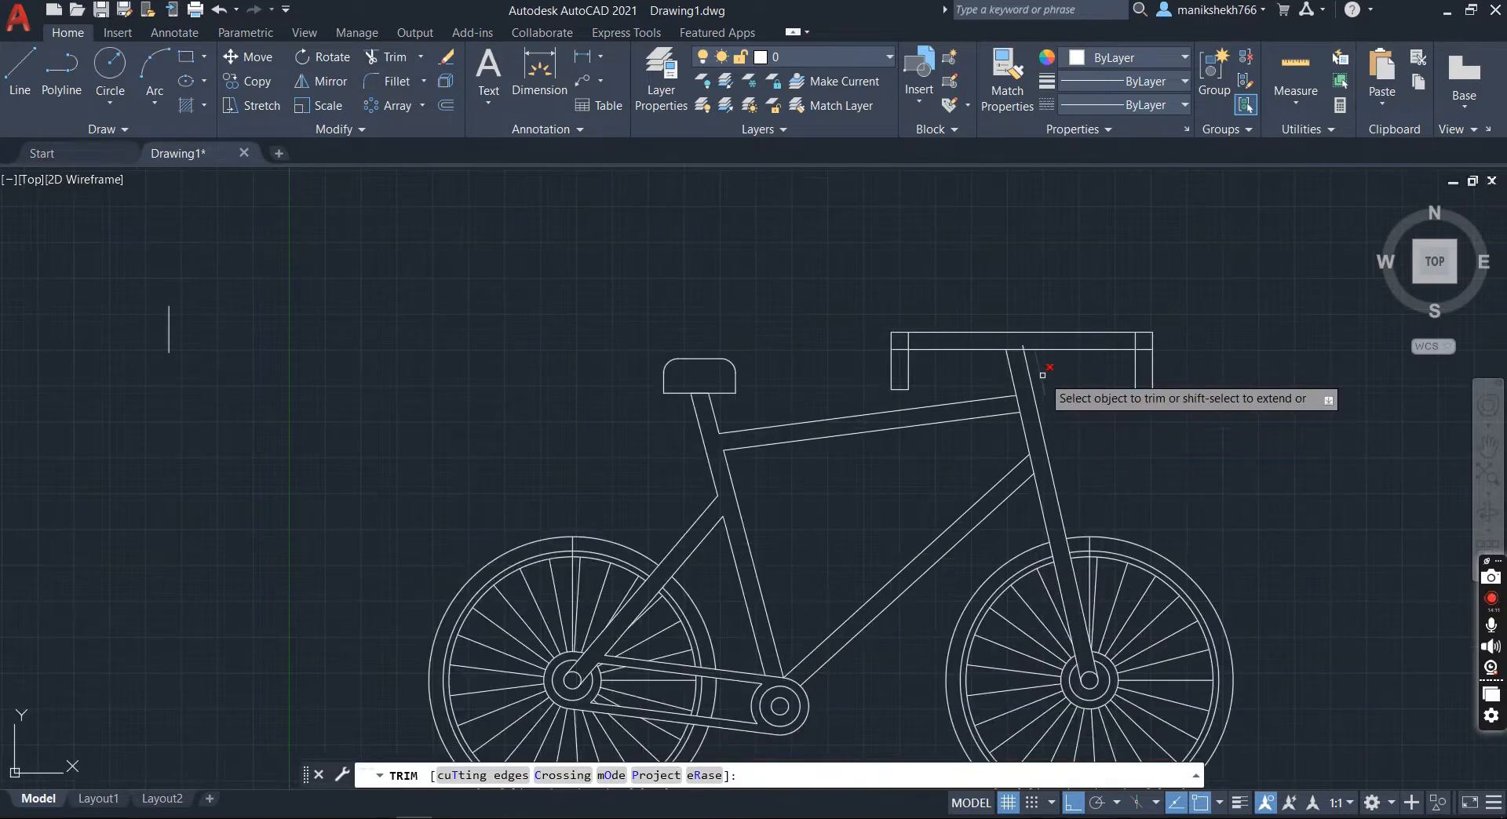
click(1042, 375)
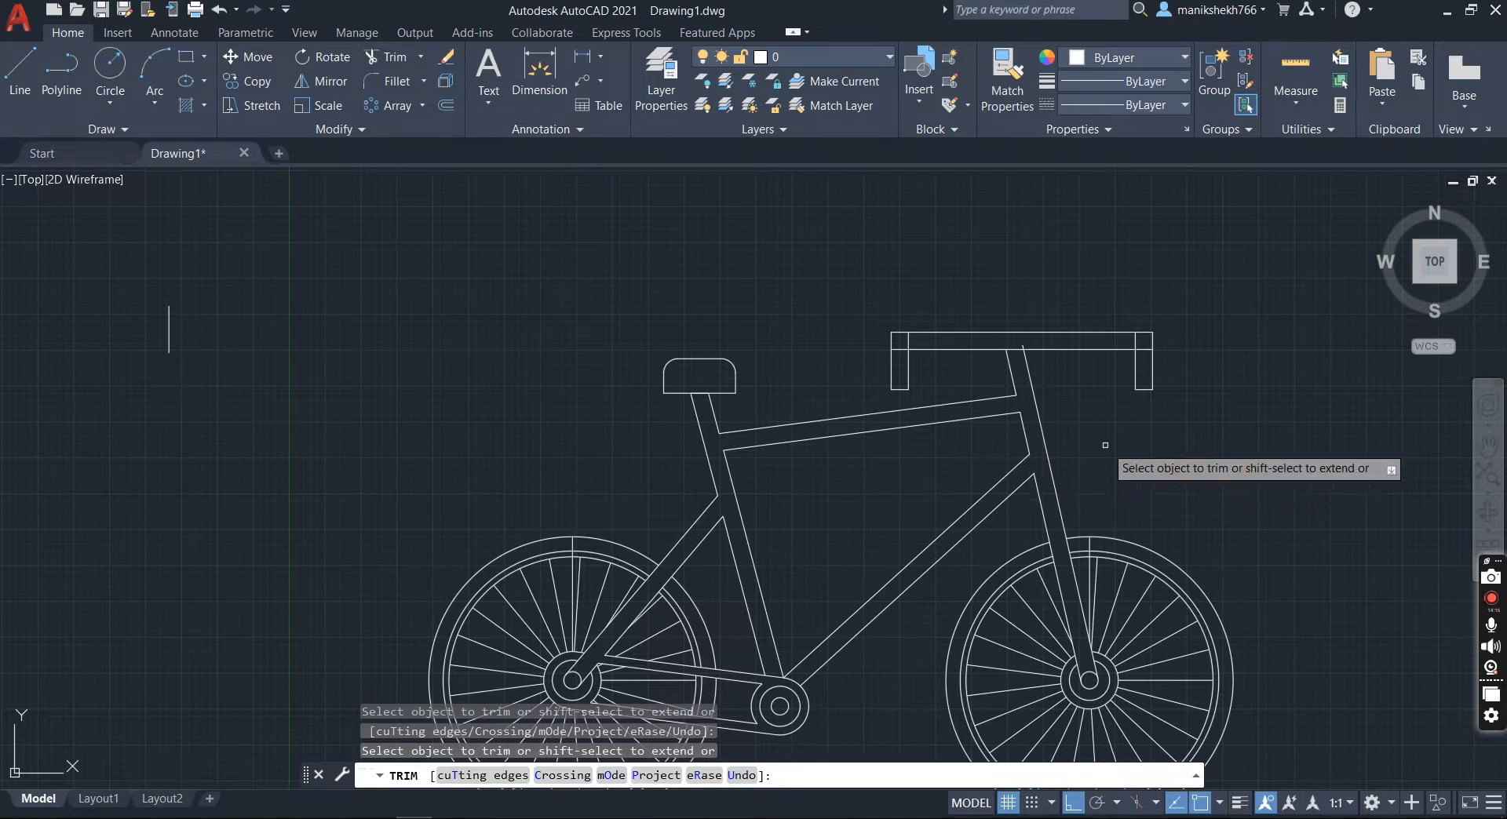
key(Return)
scroll(1105, 445, down, 2)
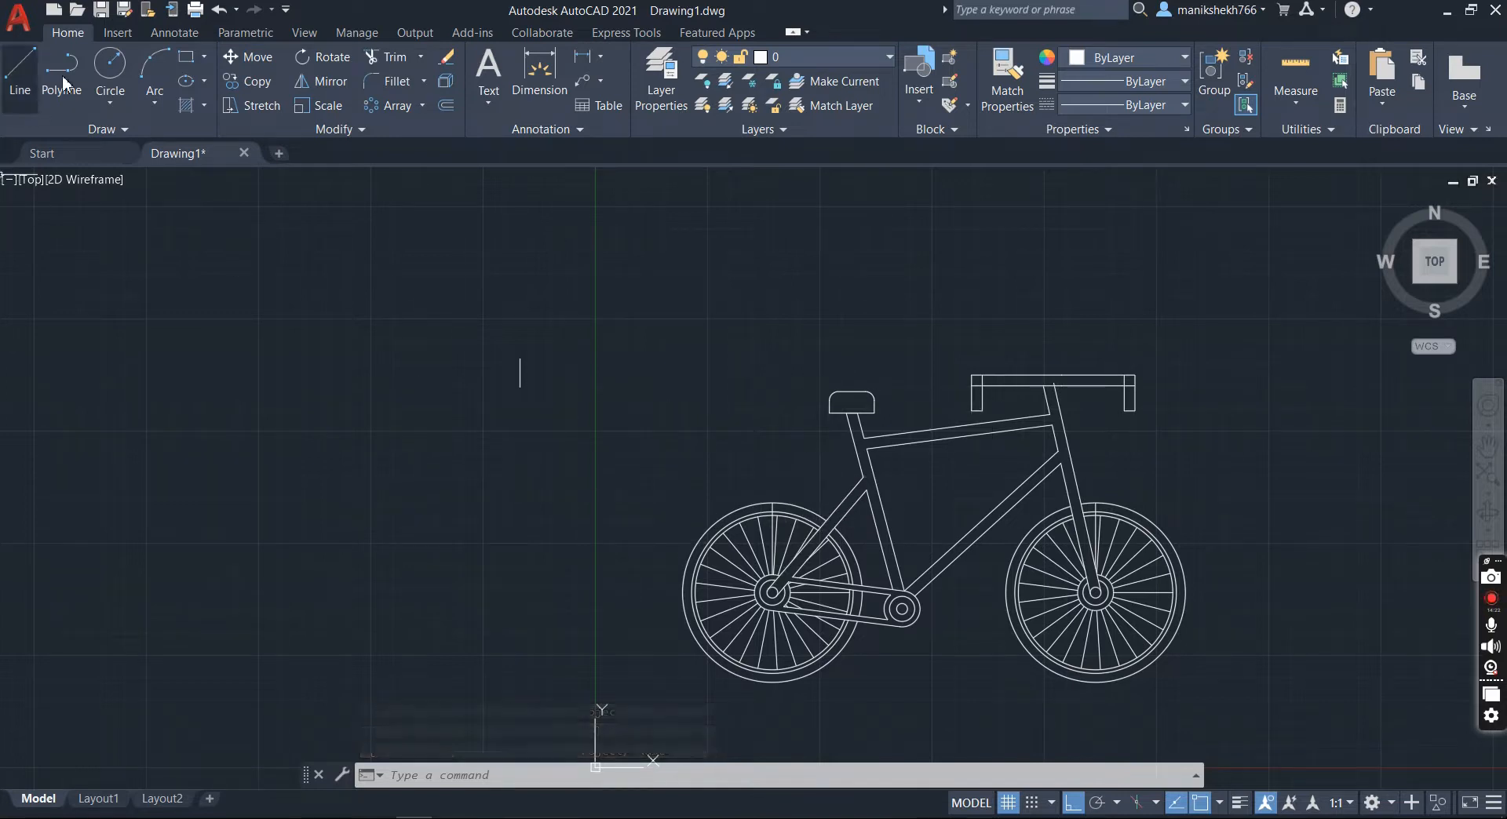
click(146, 76)
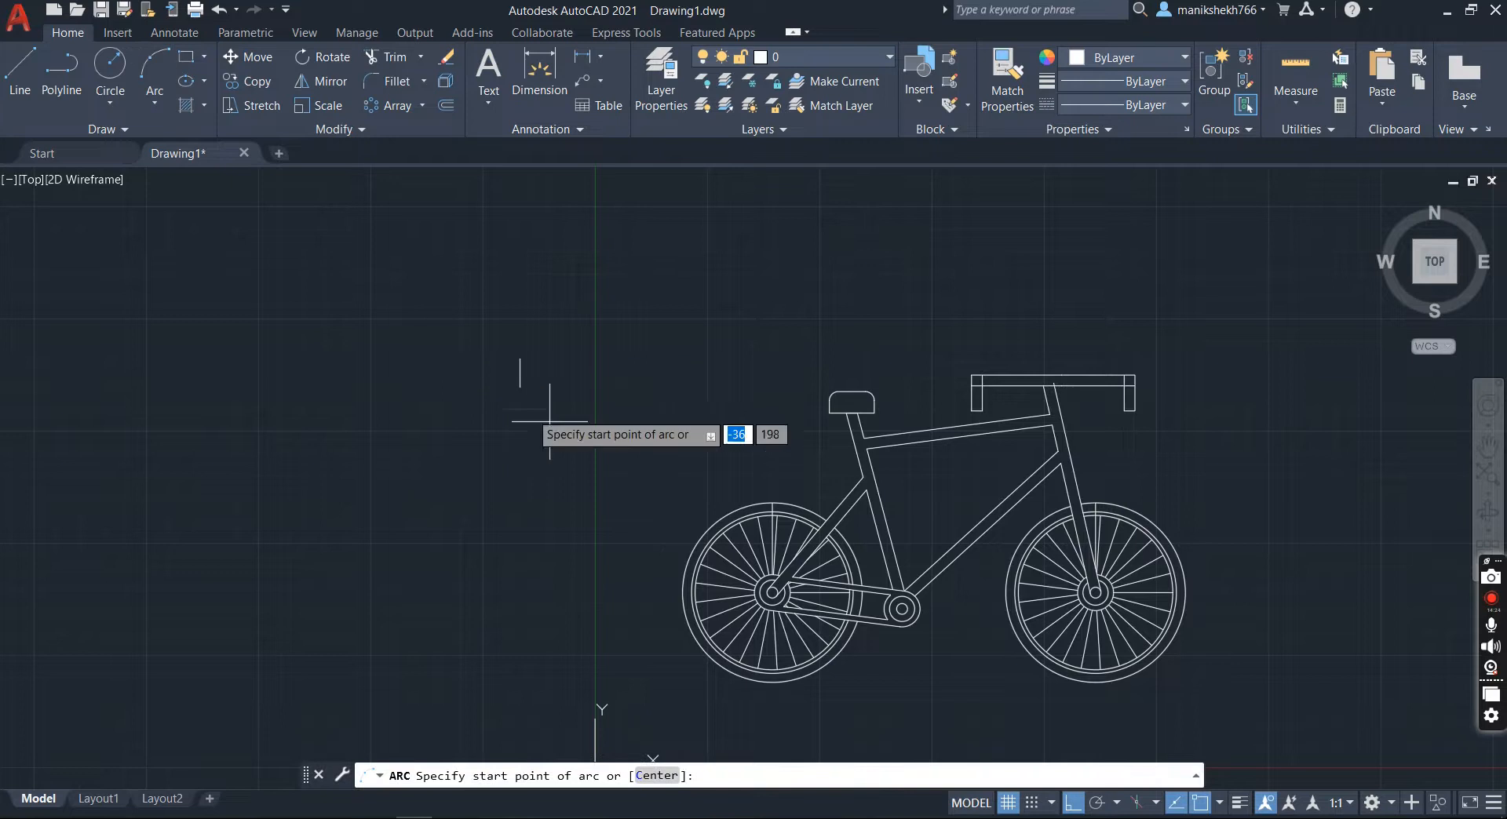
click(829, 506)
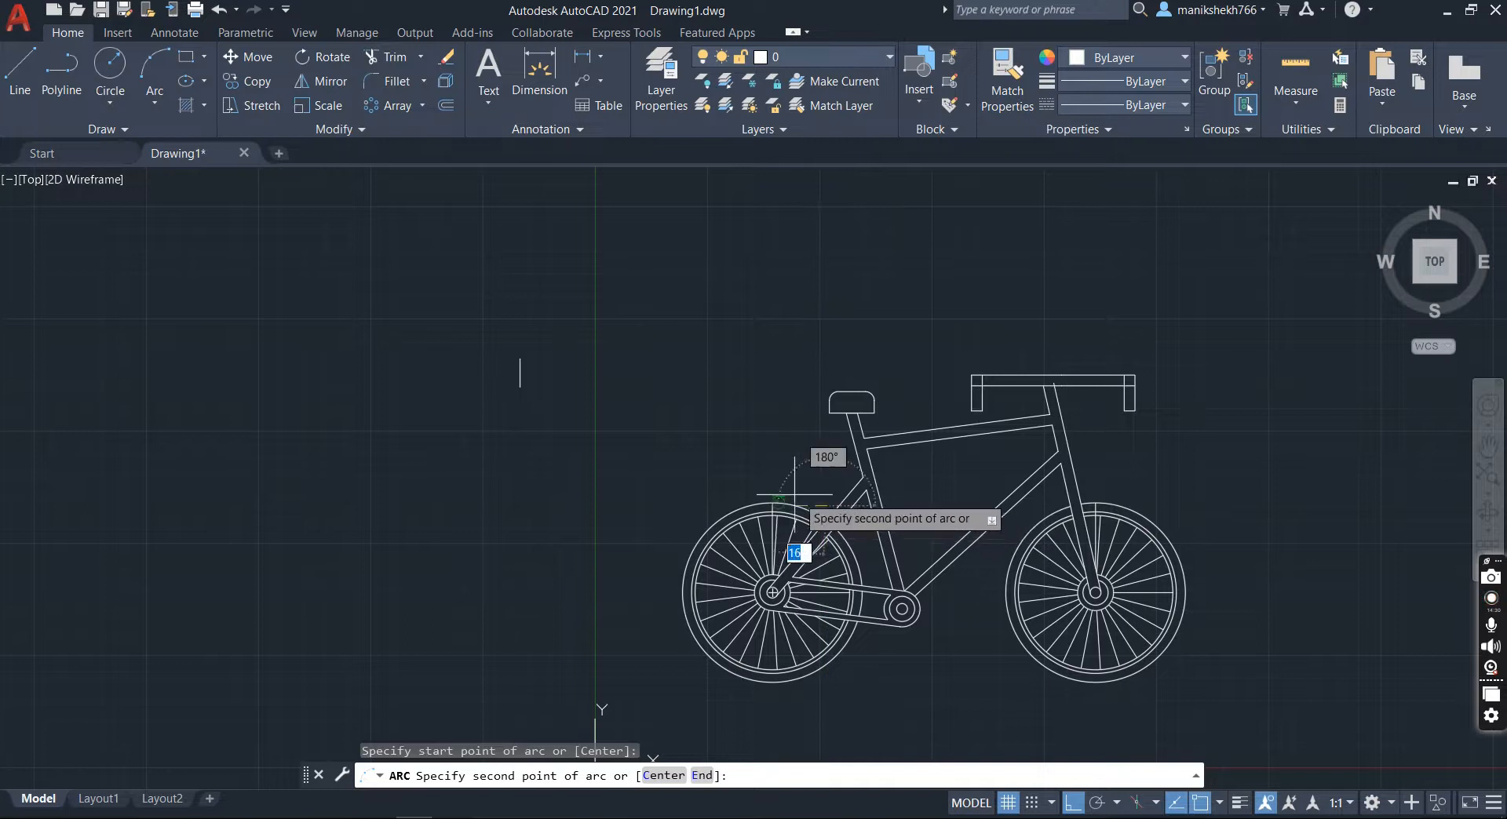
click(727, 502)
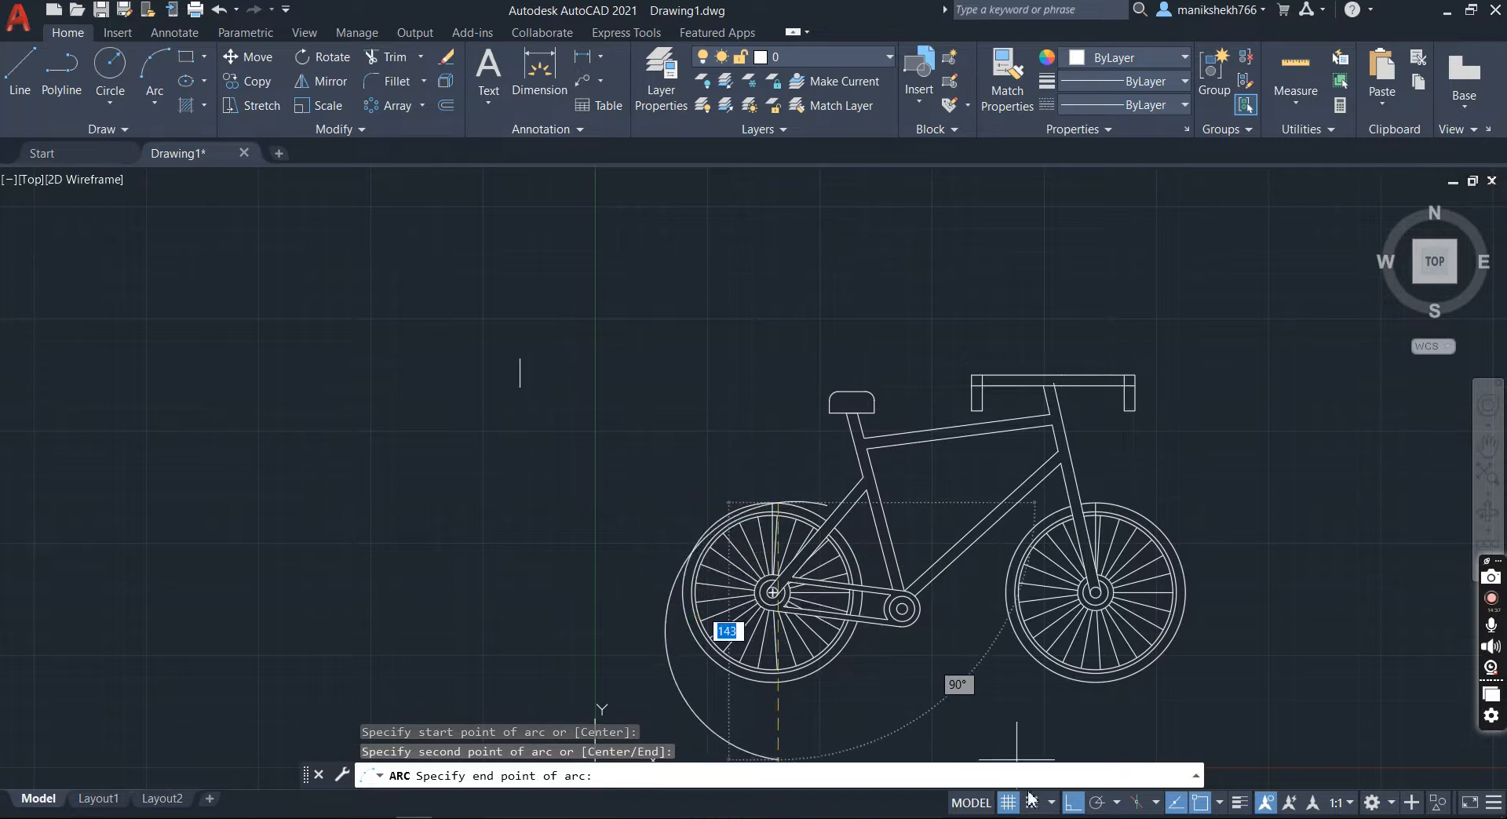
click(1072, 802)
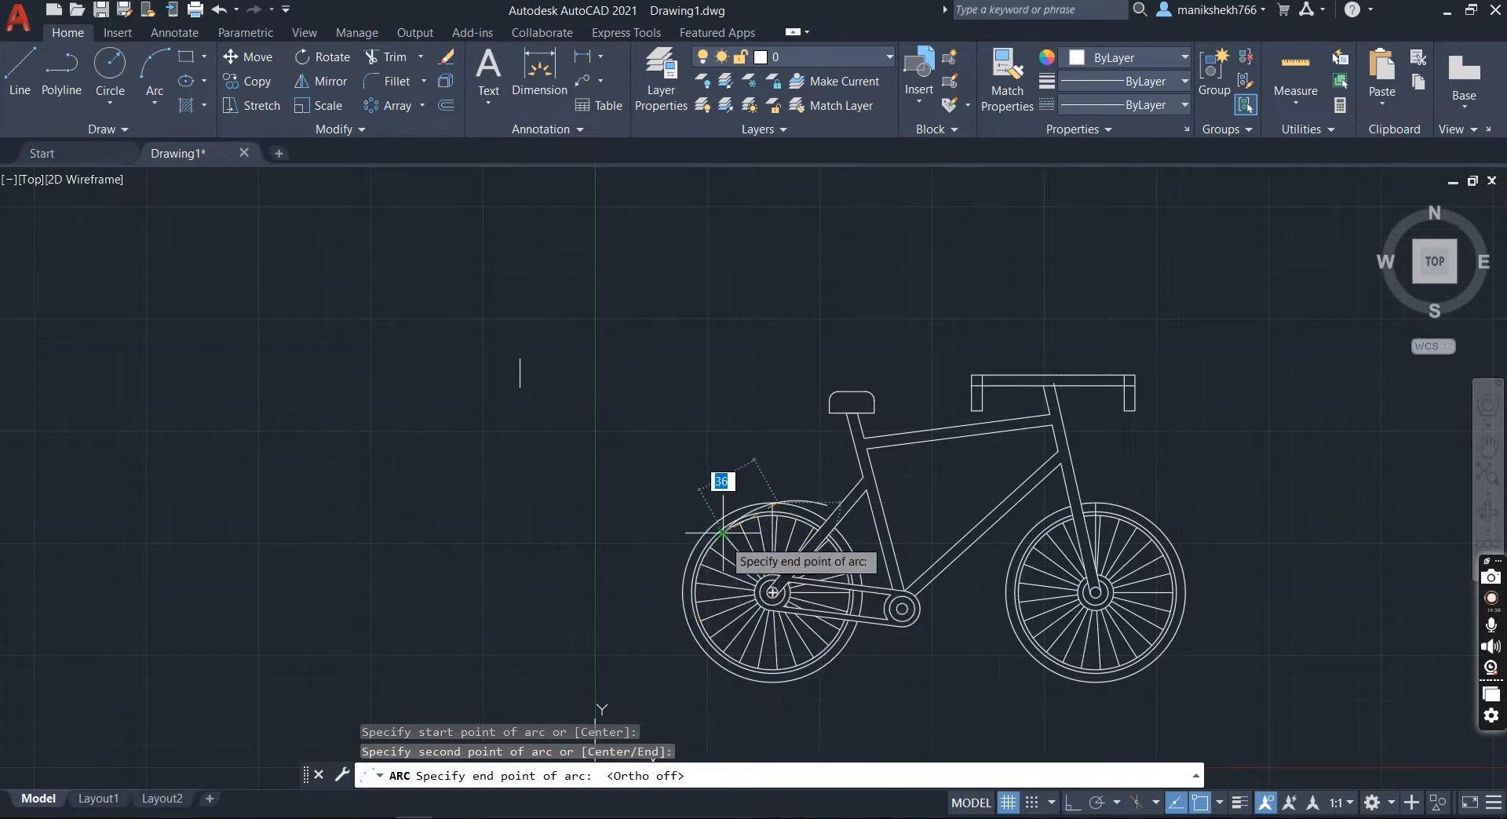
key(ctrl+z)
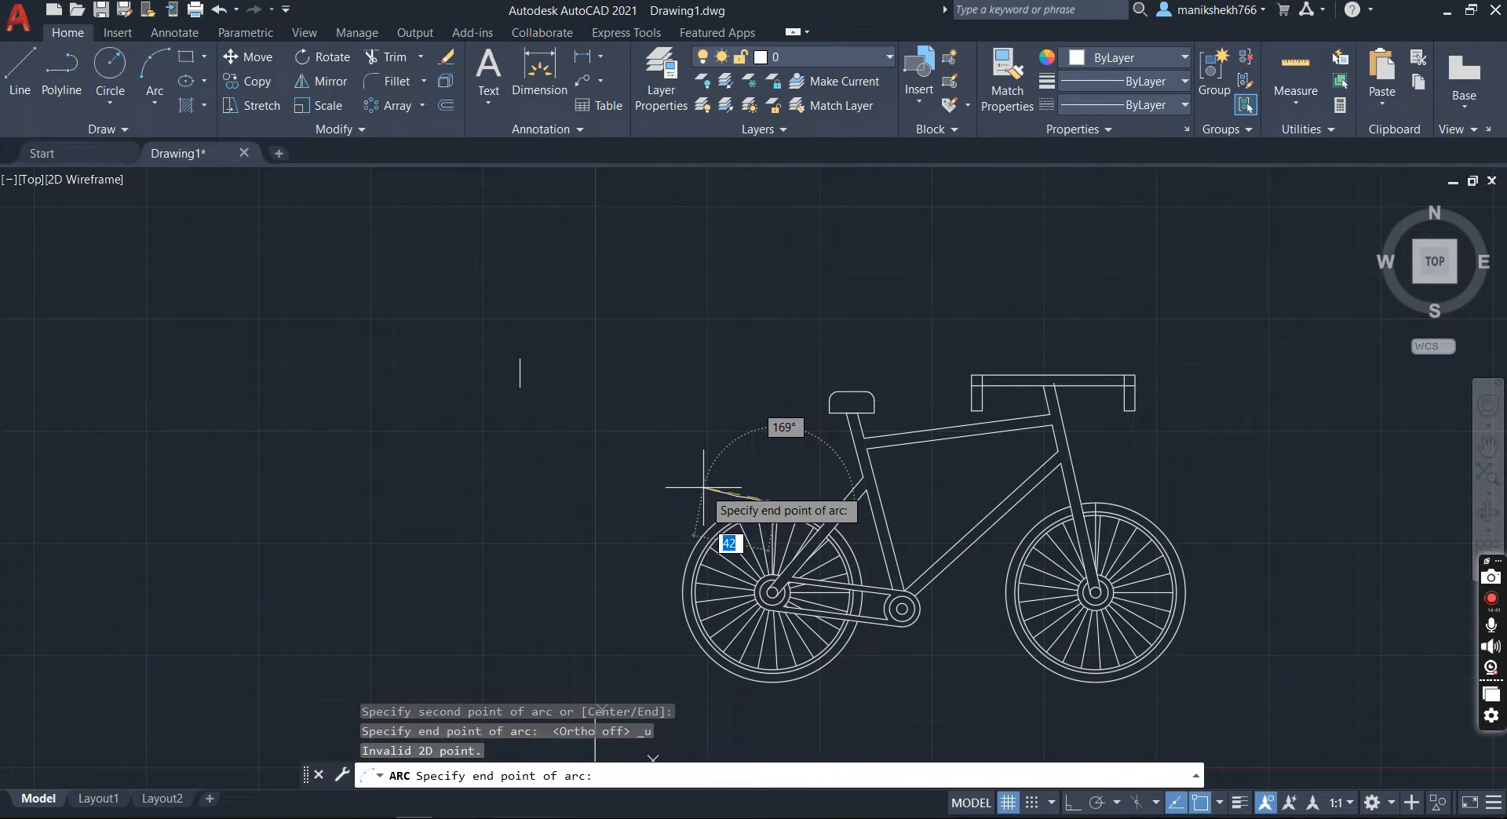
click(700, 442)
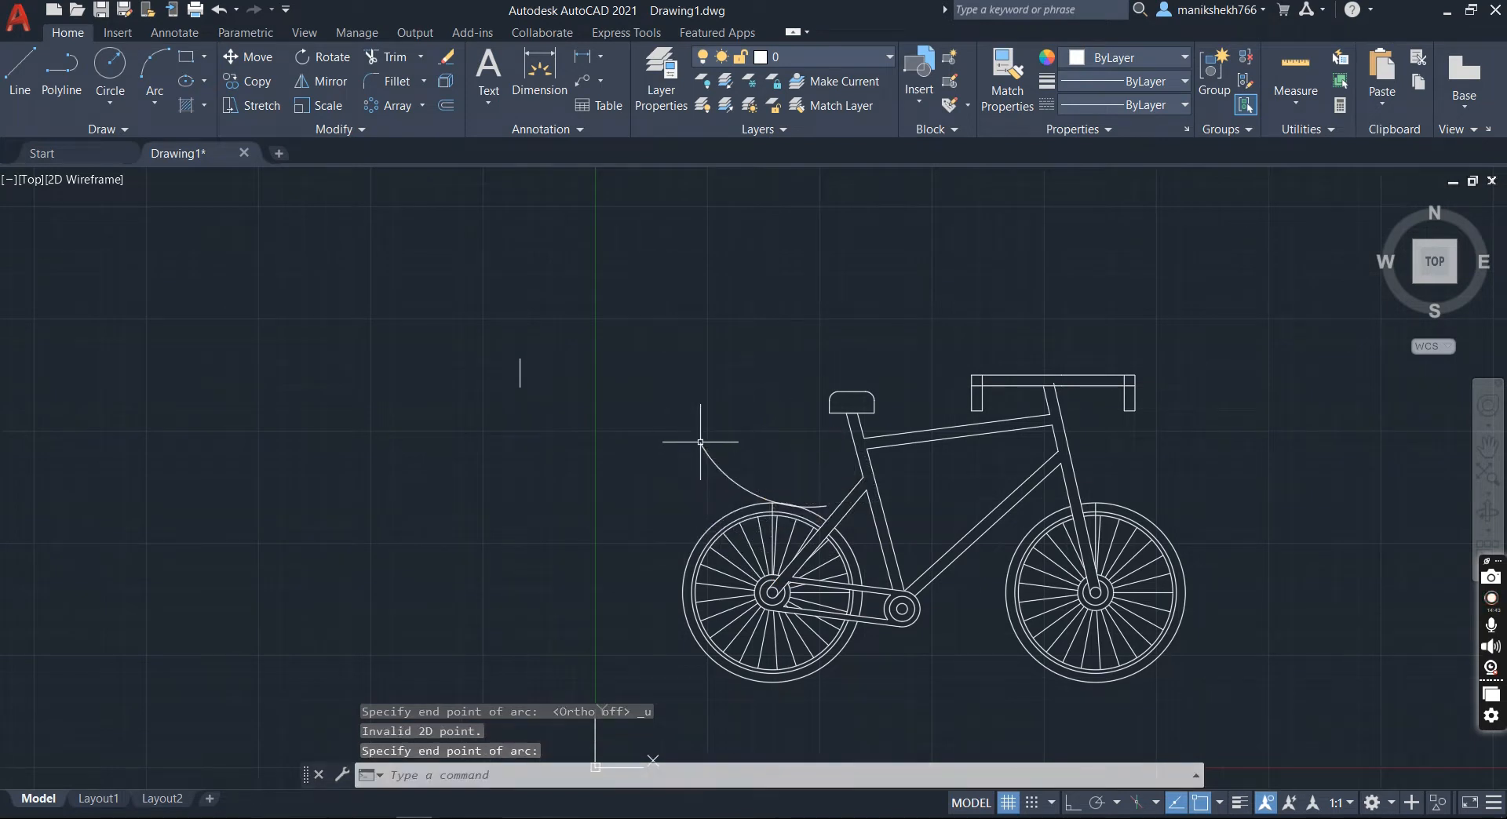
key(ctrl+z)
click(153, 62)
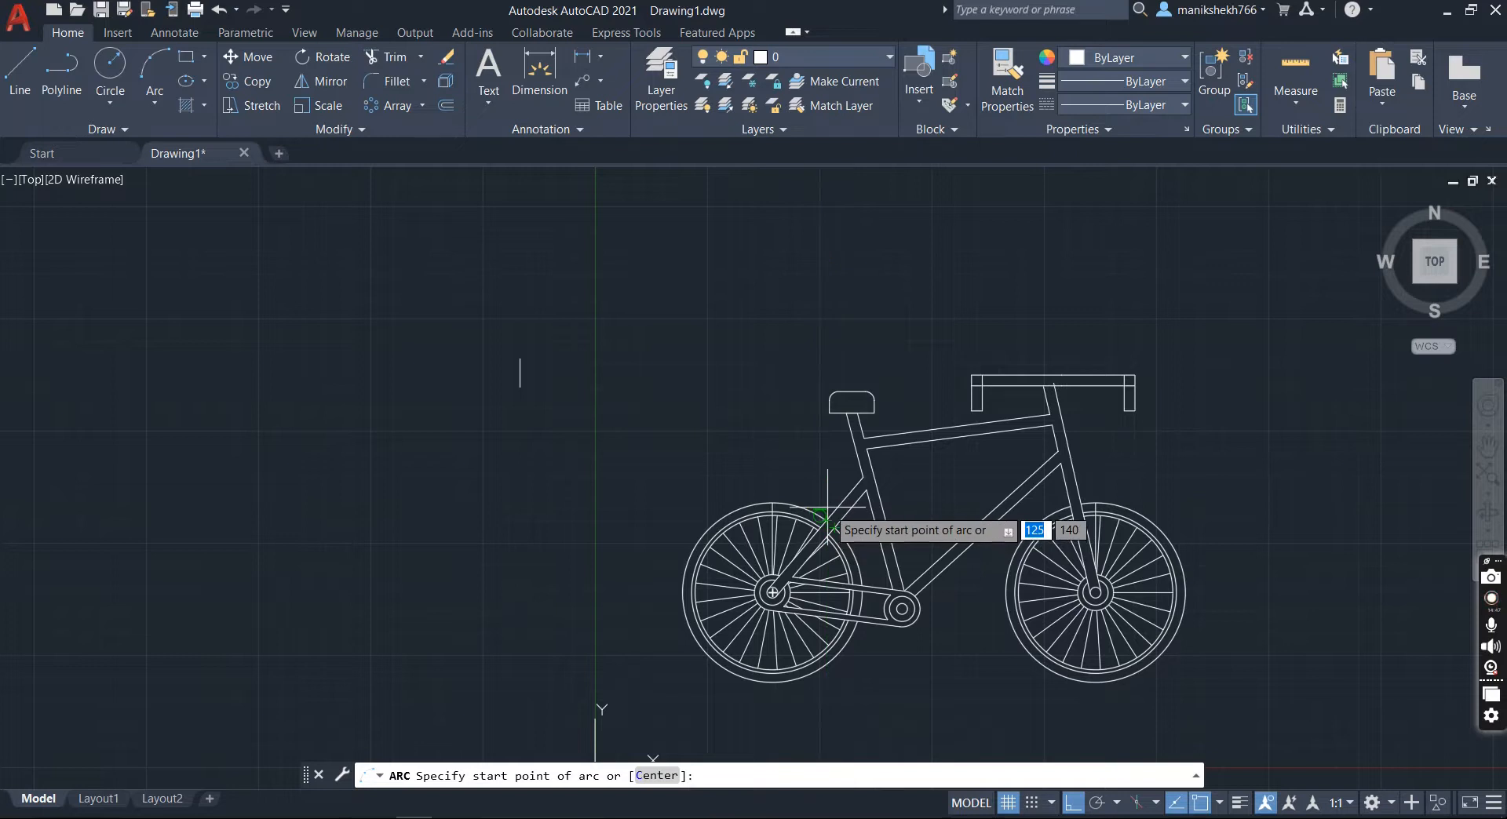
click(824, 511)
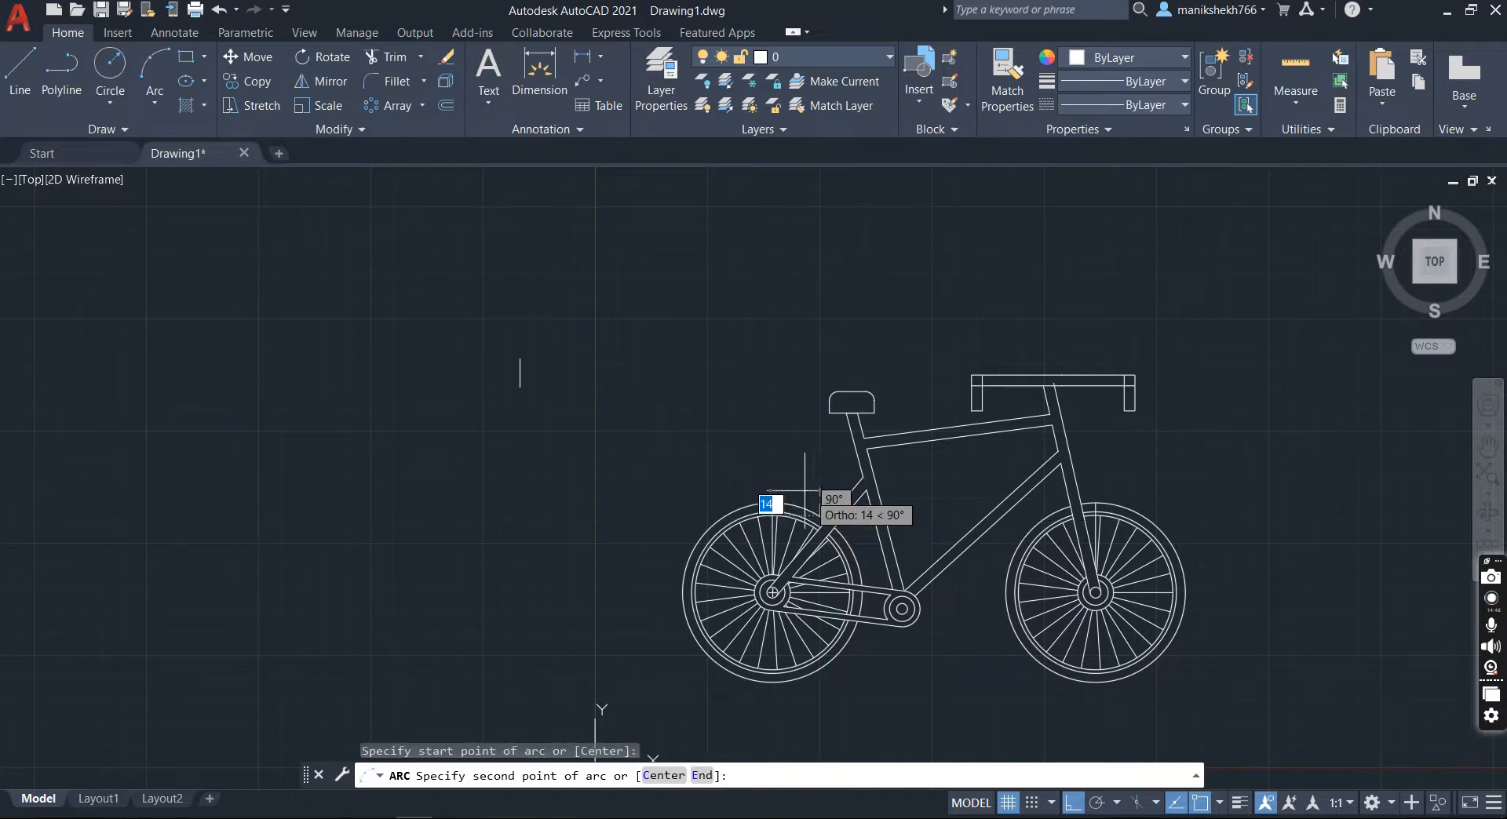
click(734, 498)
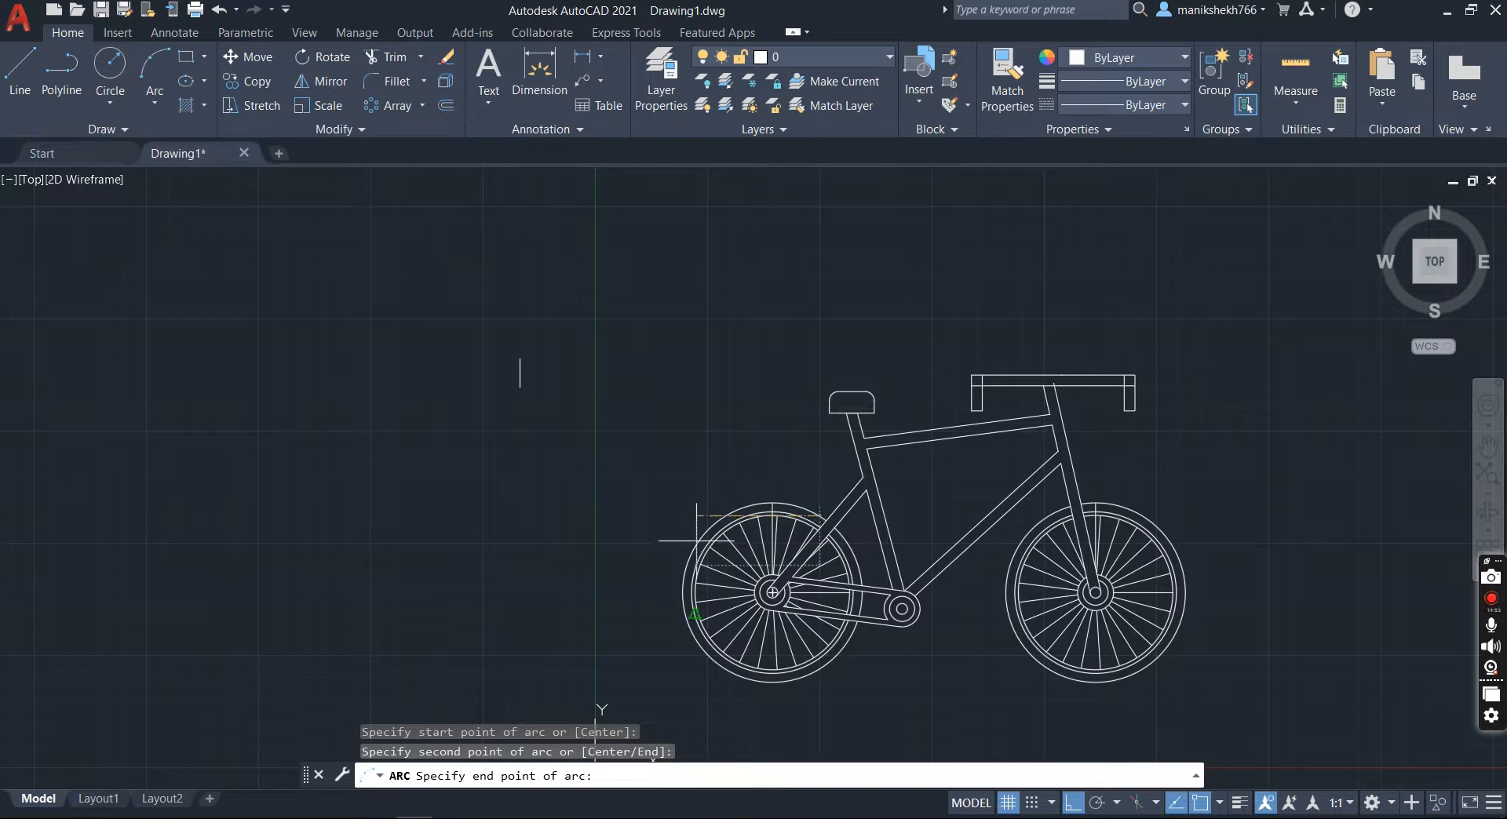
key(ctrl+z)
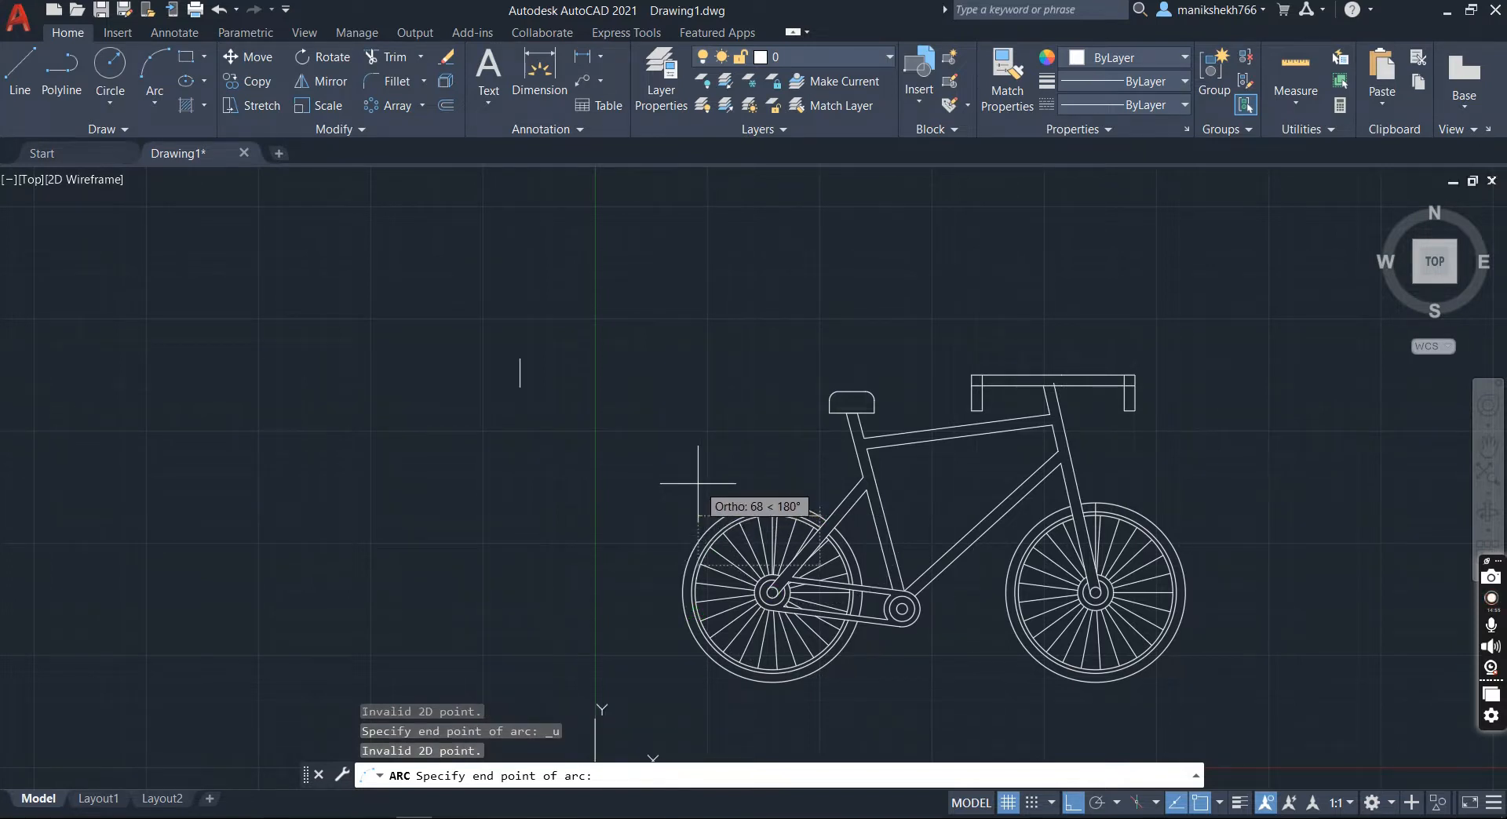
key(Return)
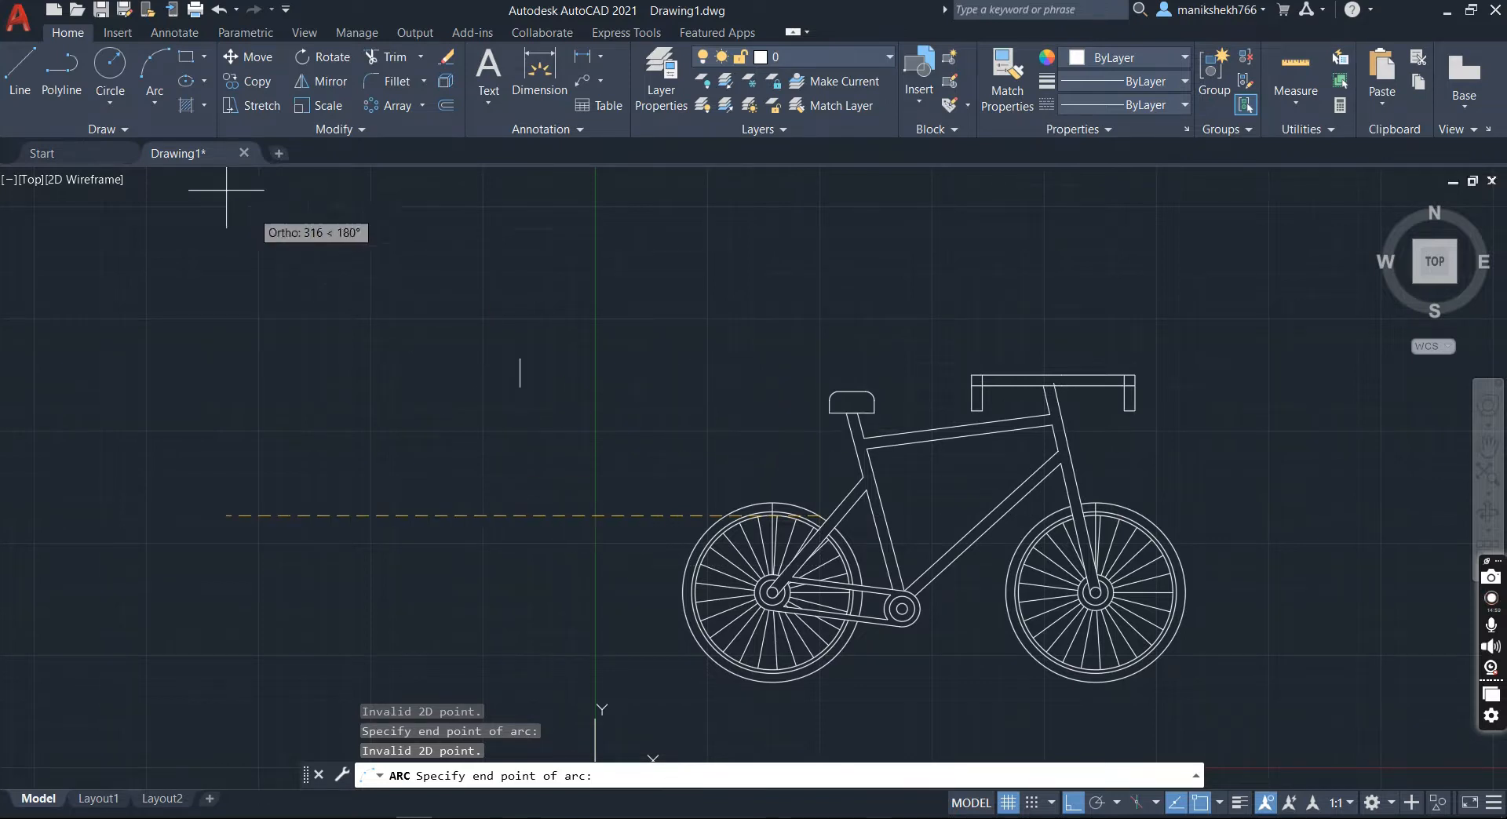
Step: With ortho off, draw a three-point mudguard arc over the rear wheel's upper left and extend its front end to the seat stay
click(155, 79)
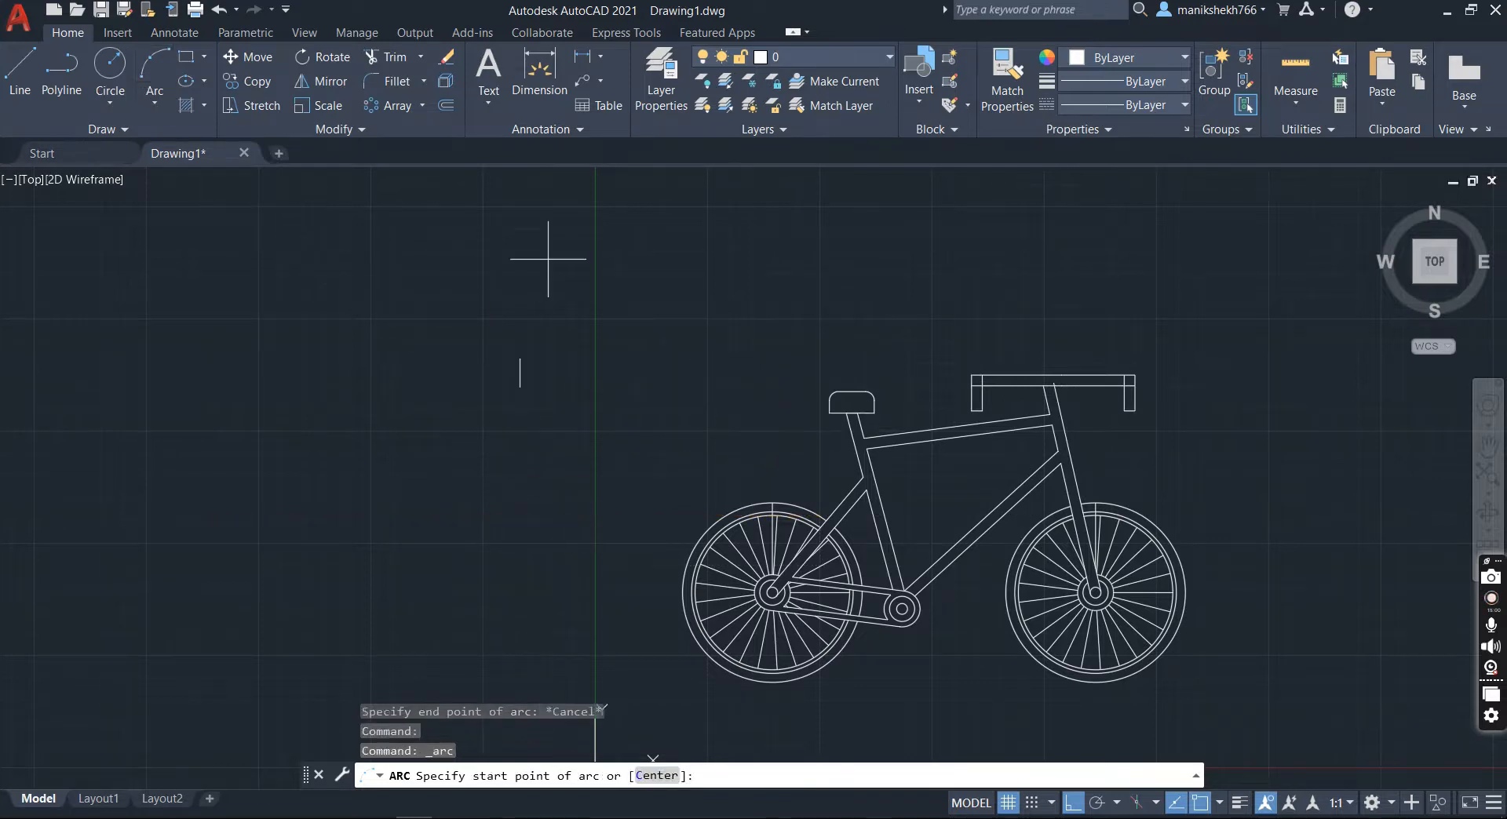
click(827, 505)
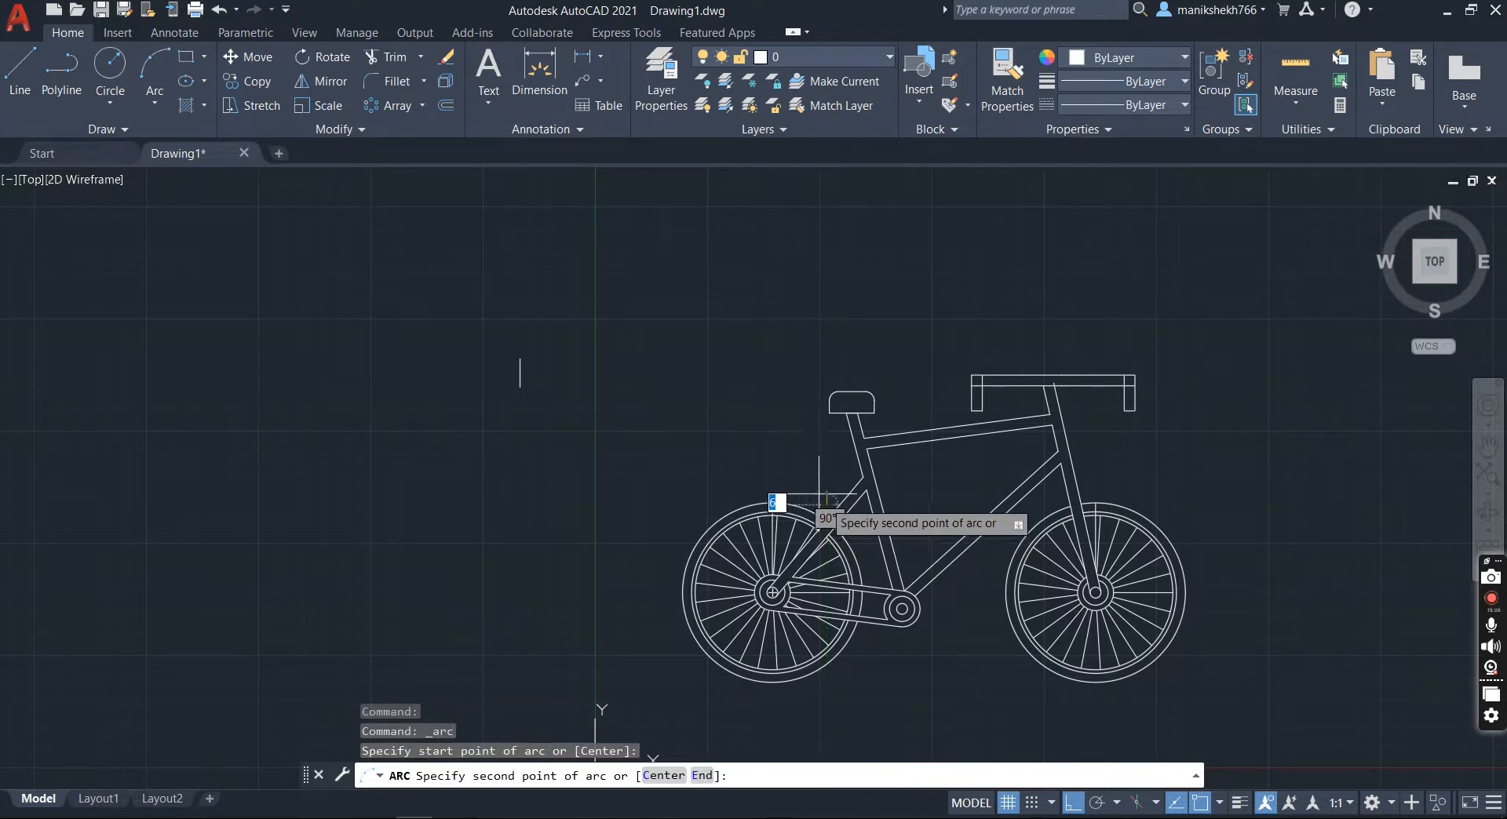
click(1074, 803)
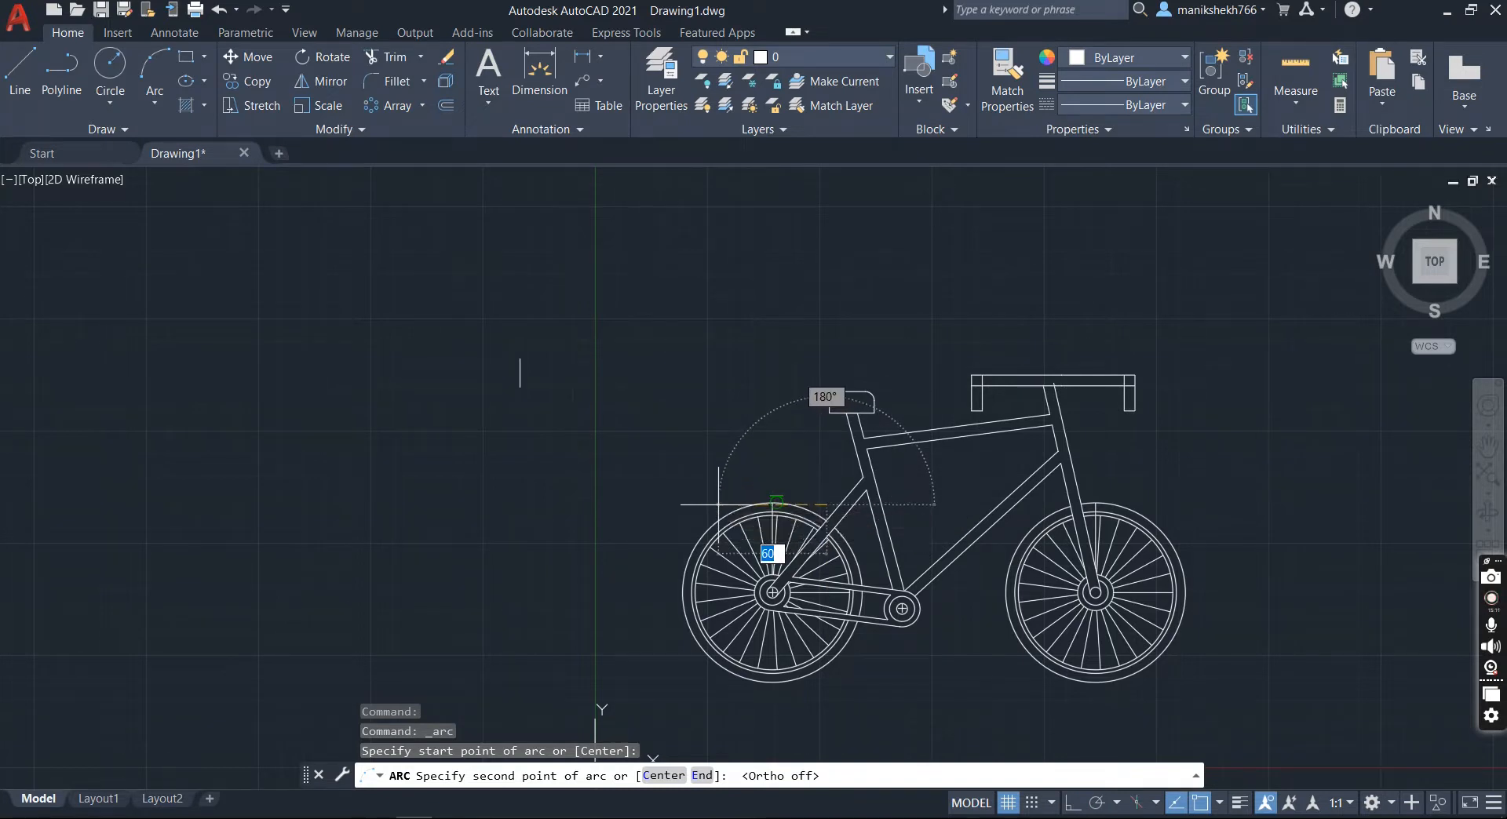
click(728, 495)
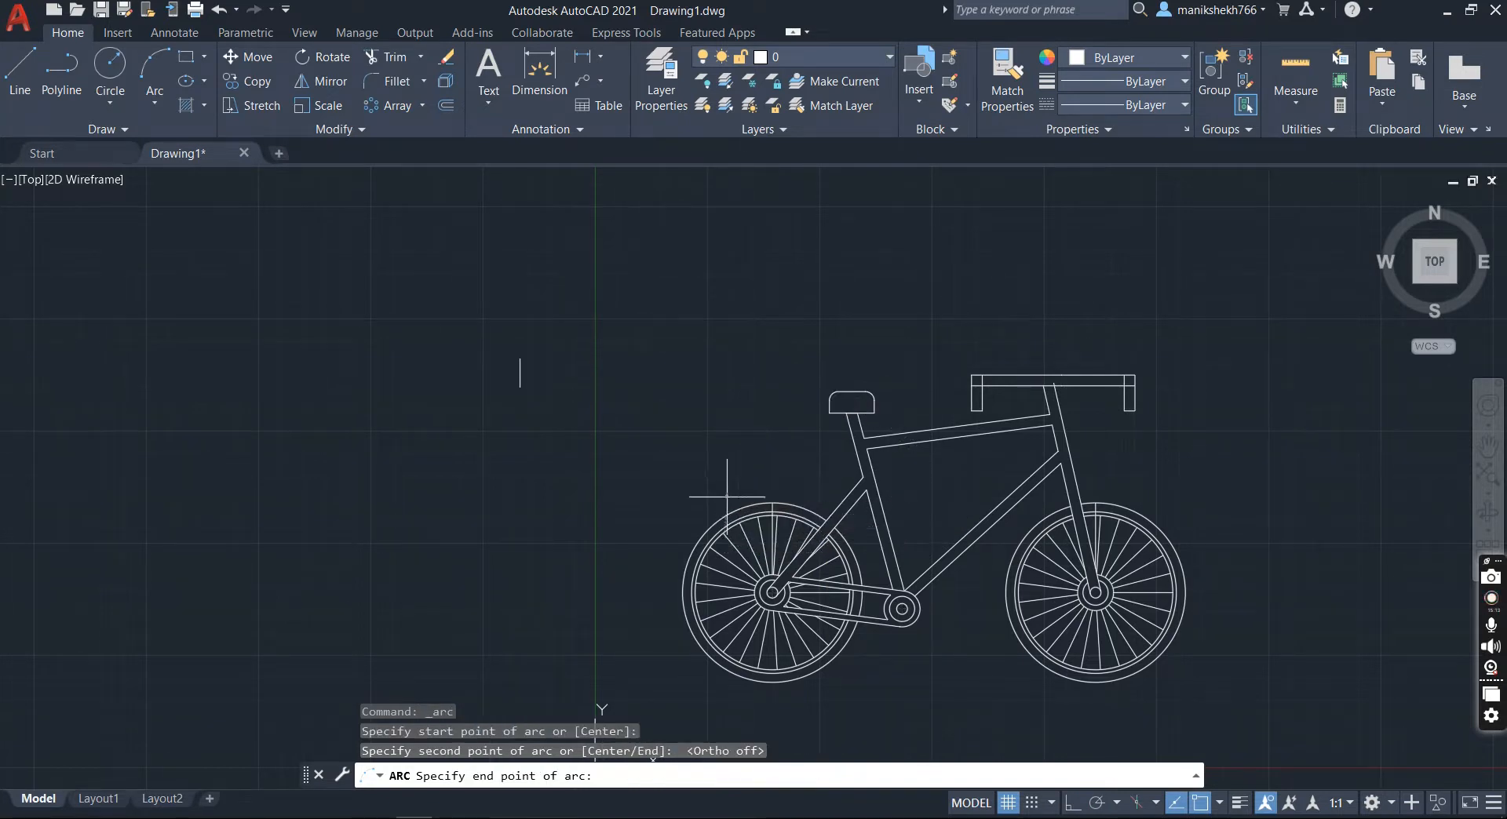
click(667, 593)
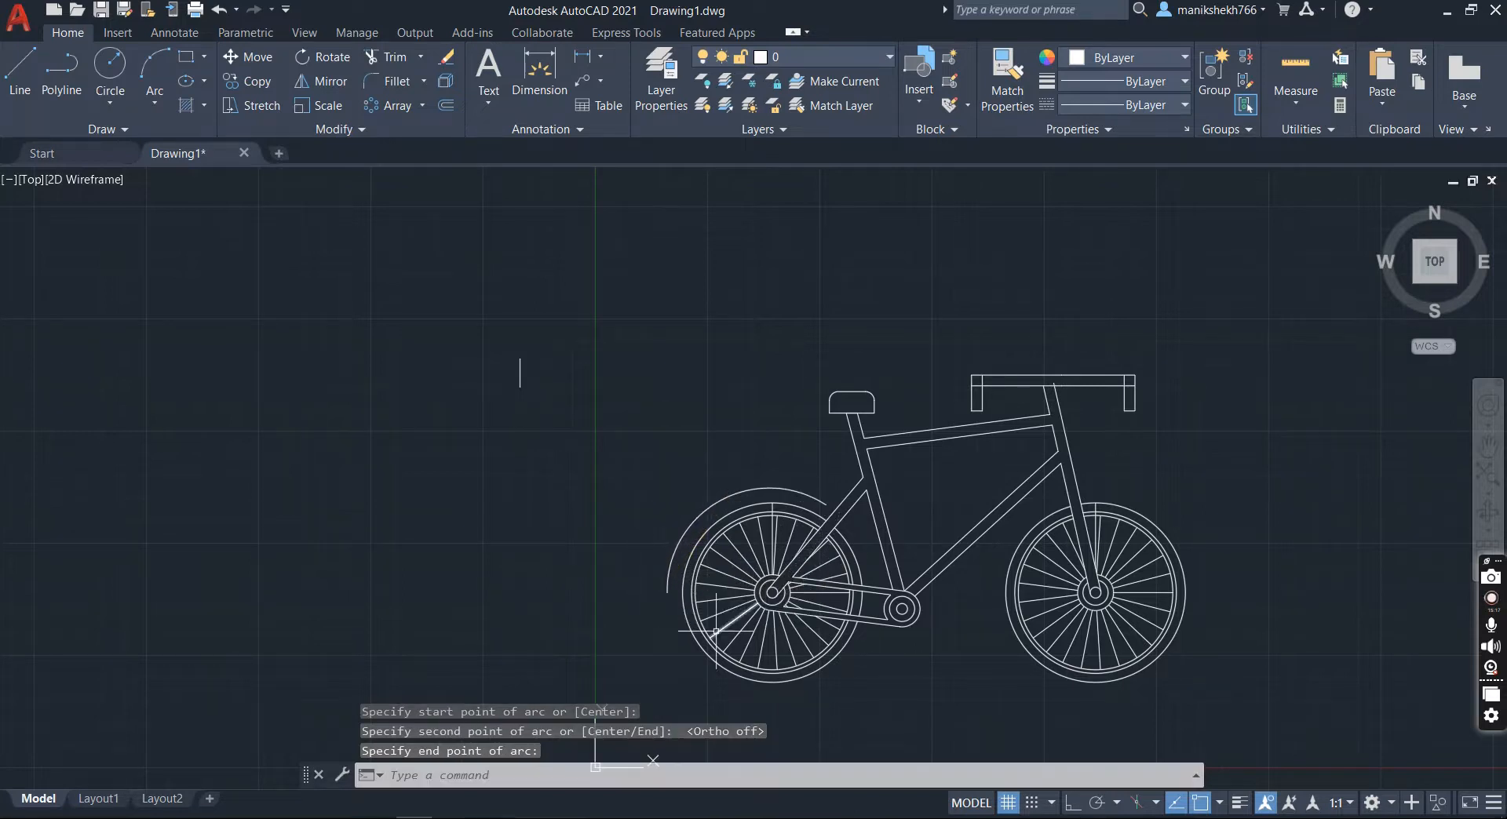
click(385, 57)
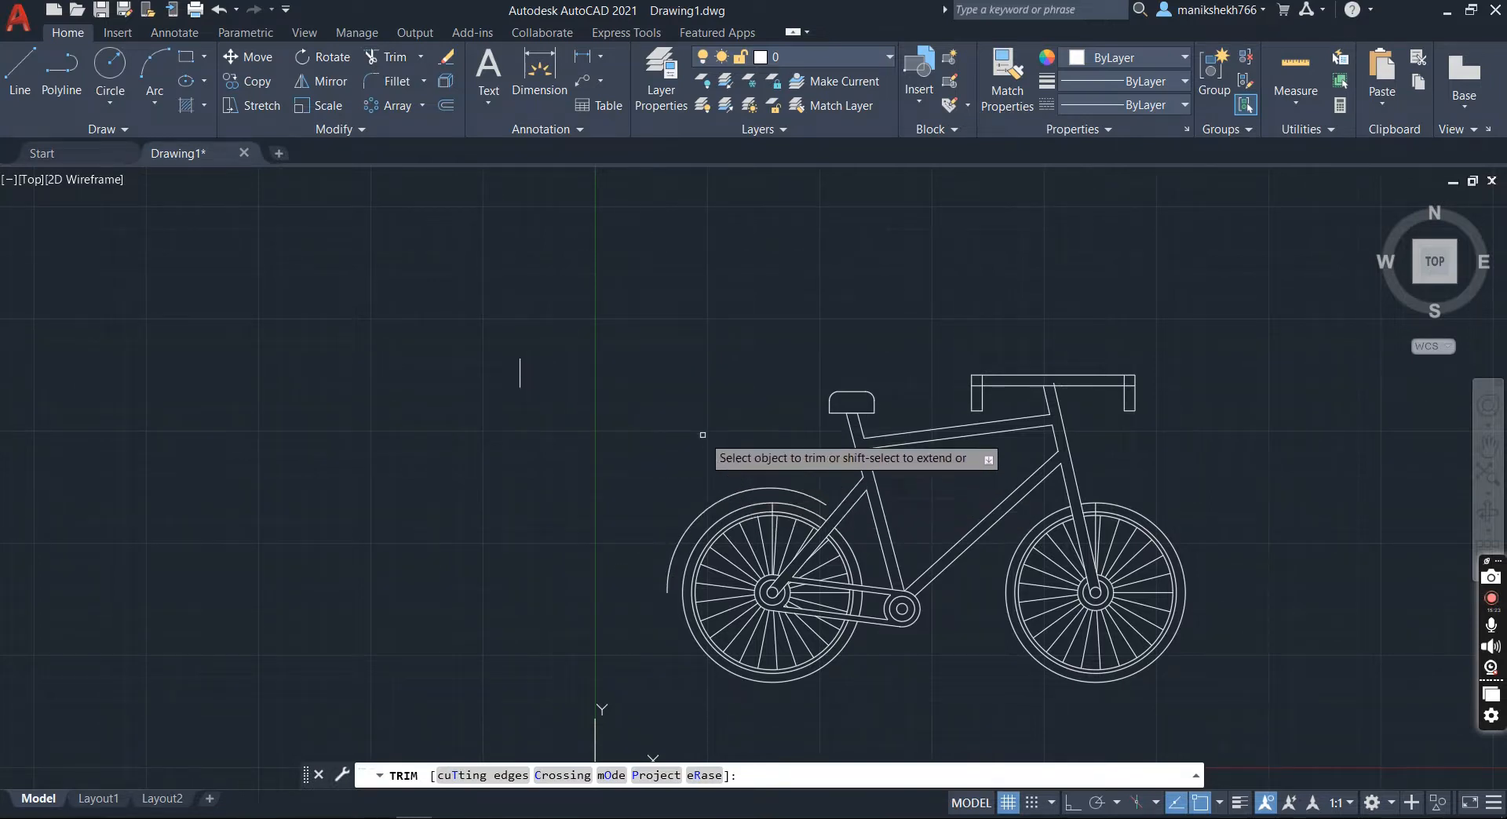
click(741, 494)
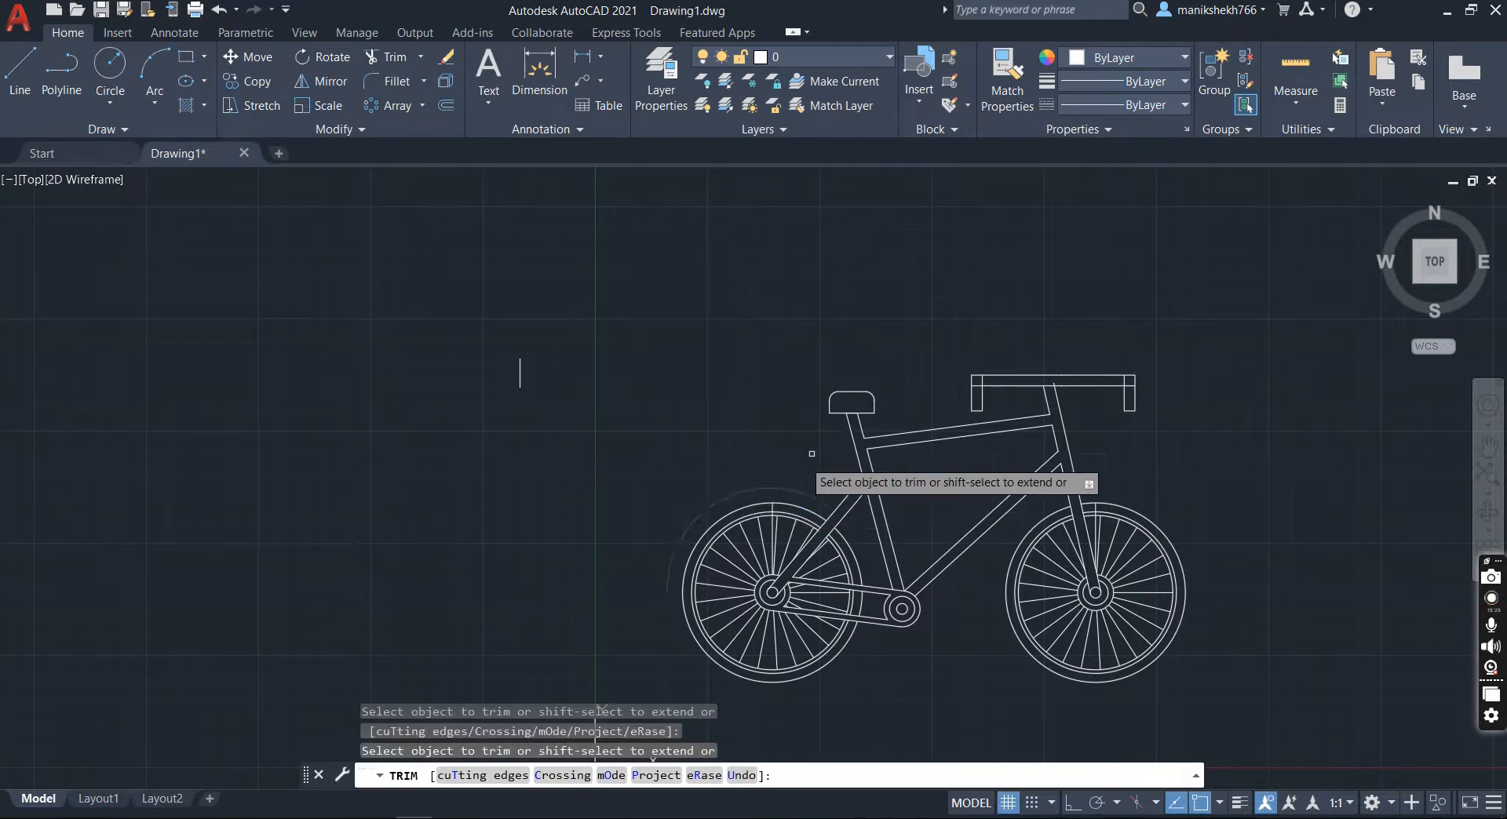
Step: Offset the rear mudguard arc outward by 6
click(446, 105)
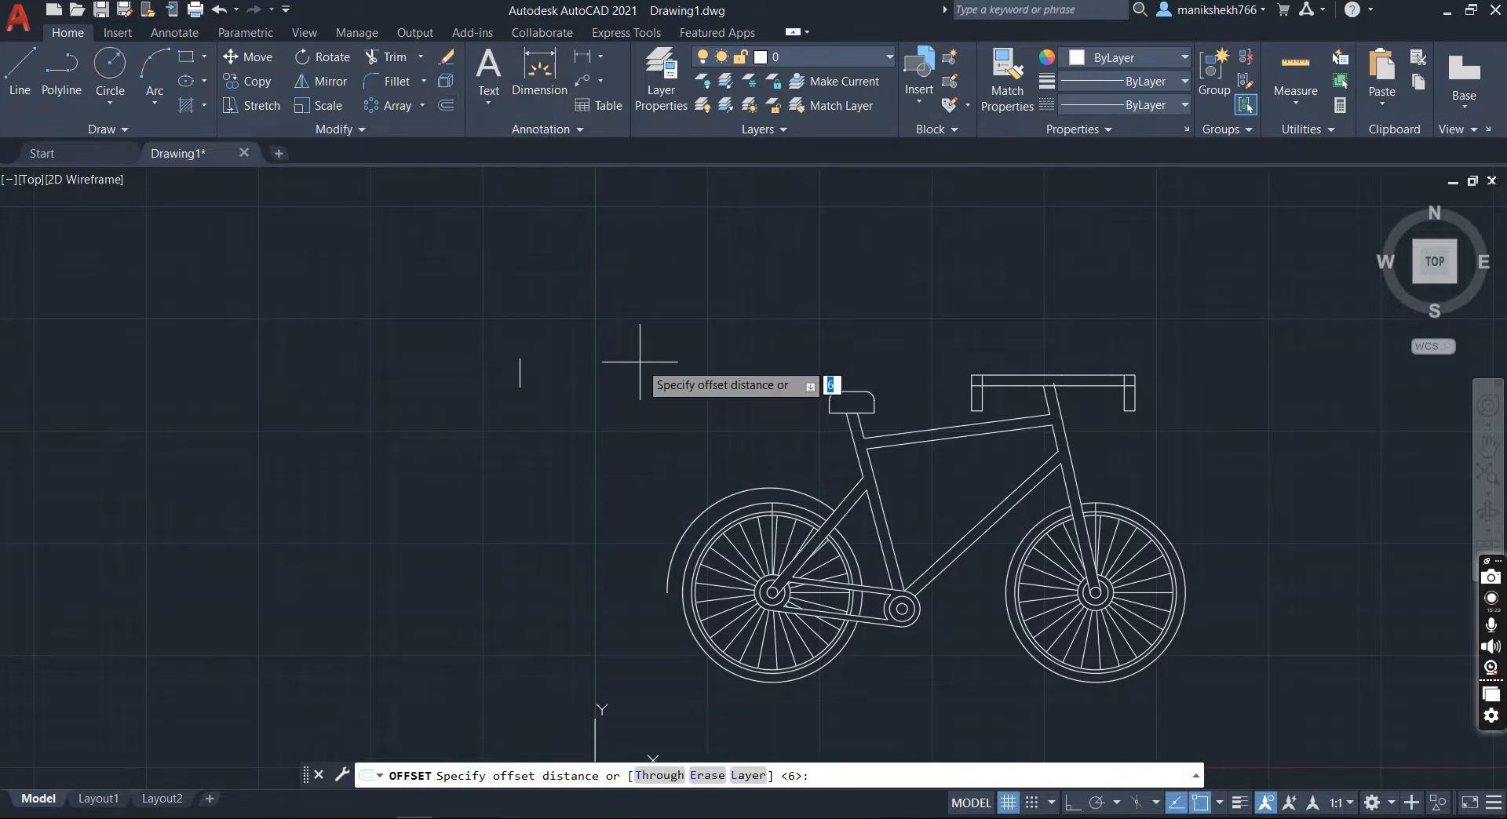
key(Return)
click(734, 491)
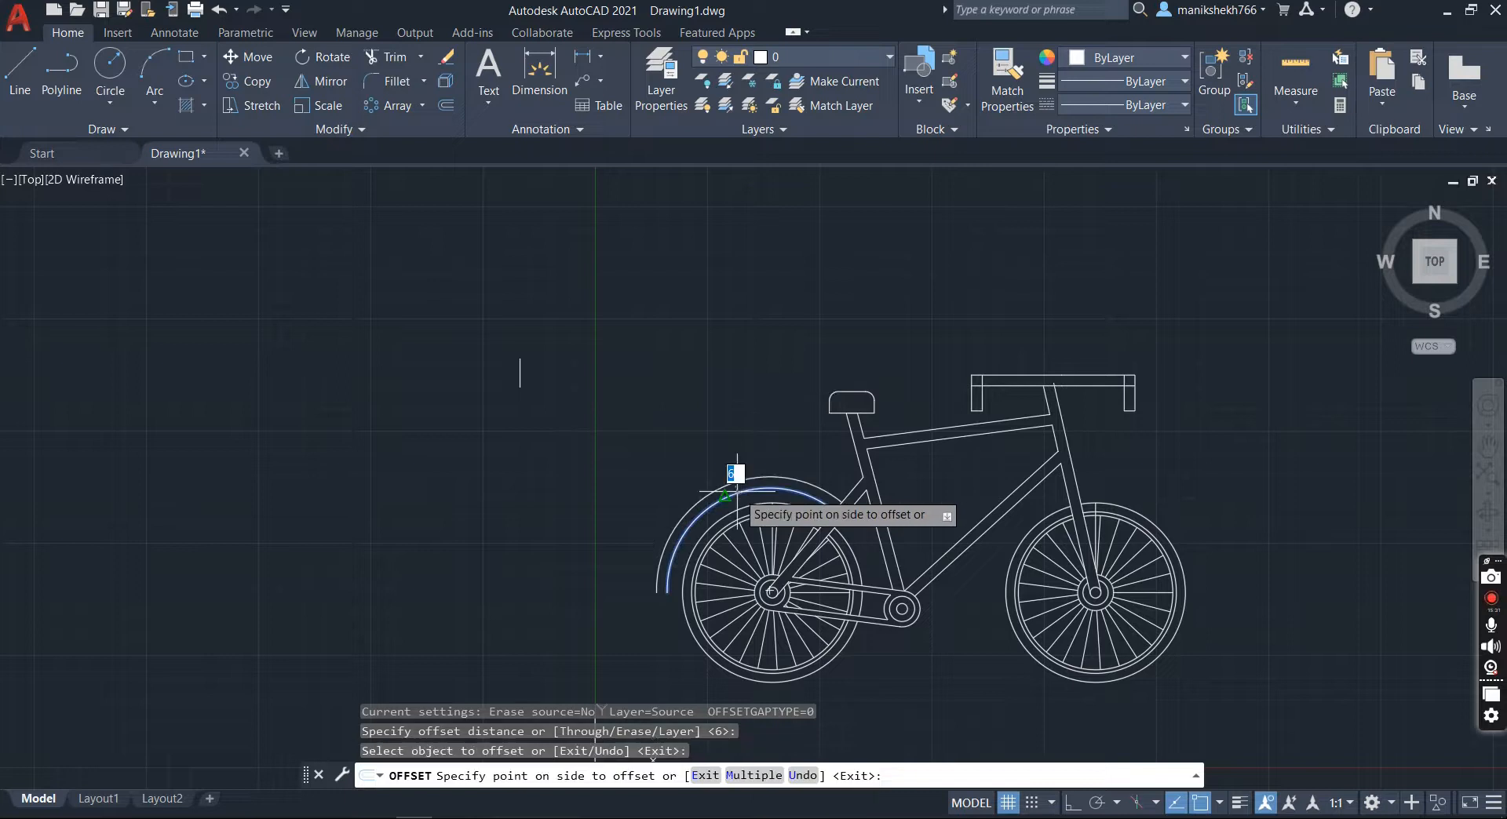
click(717, 481)
Step: Try to draw a three-point mudguard arc over the front wheel, passing through a point at the fork
click(139, 66)
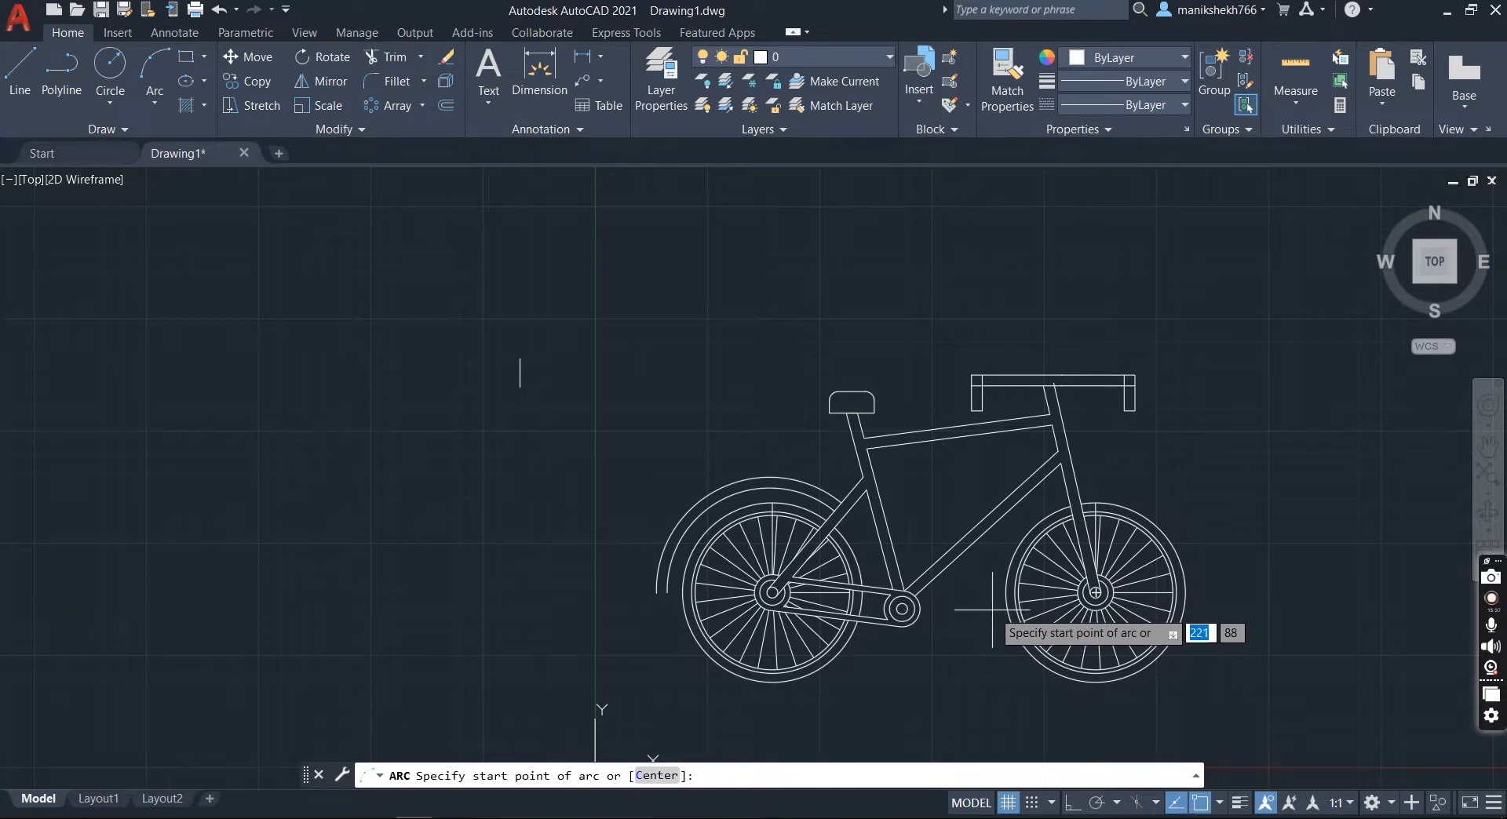
scroll(998, 610, up, 4)
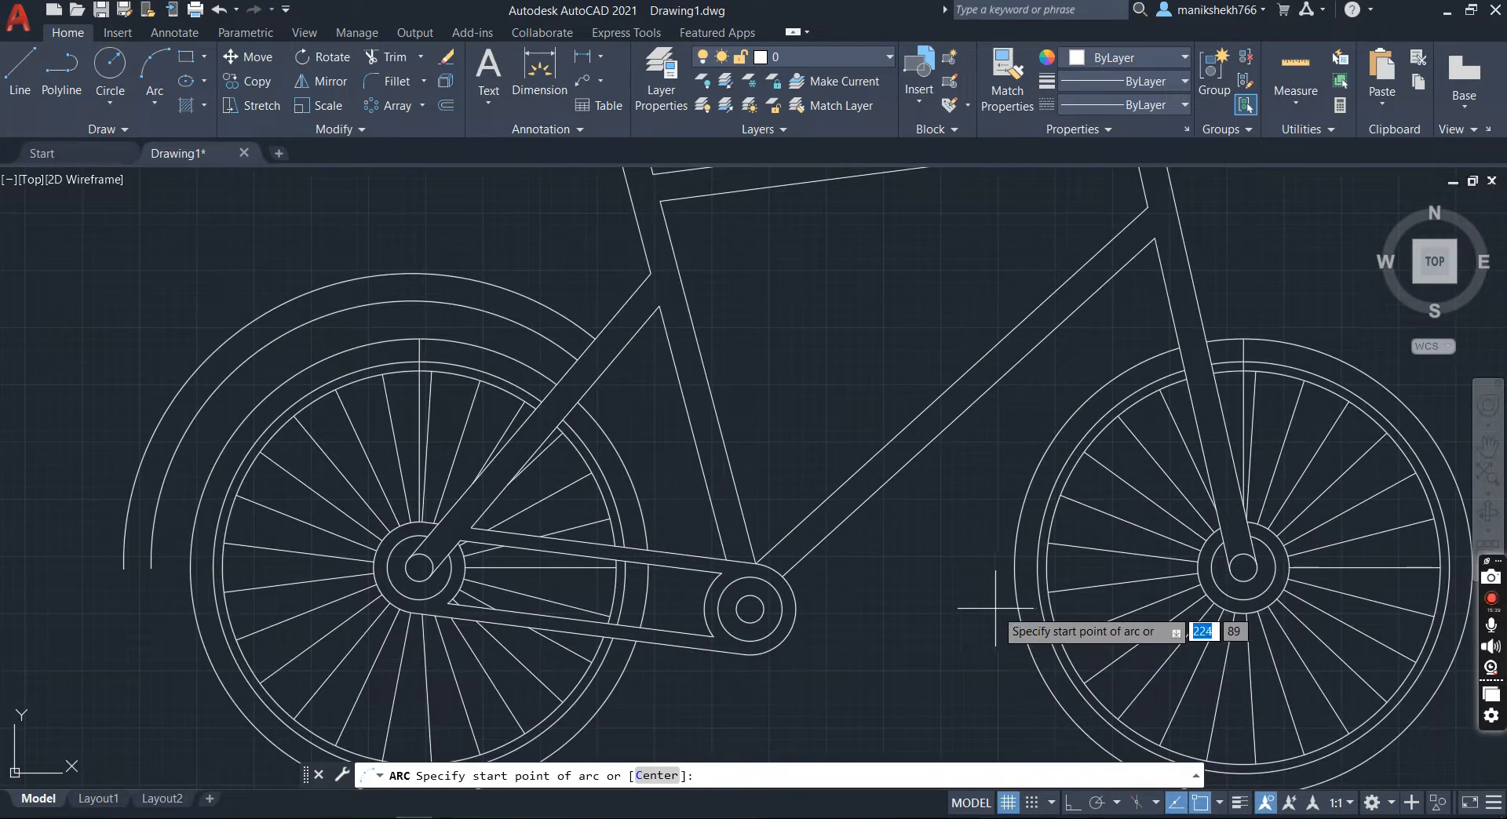
click(995, 607)
scroll(995, 607, down, 2)
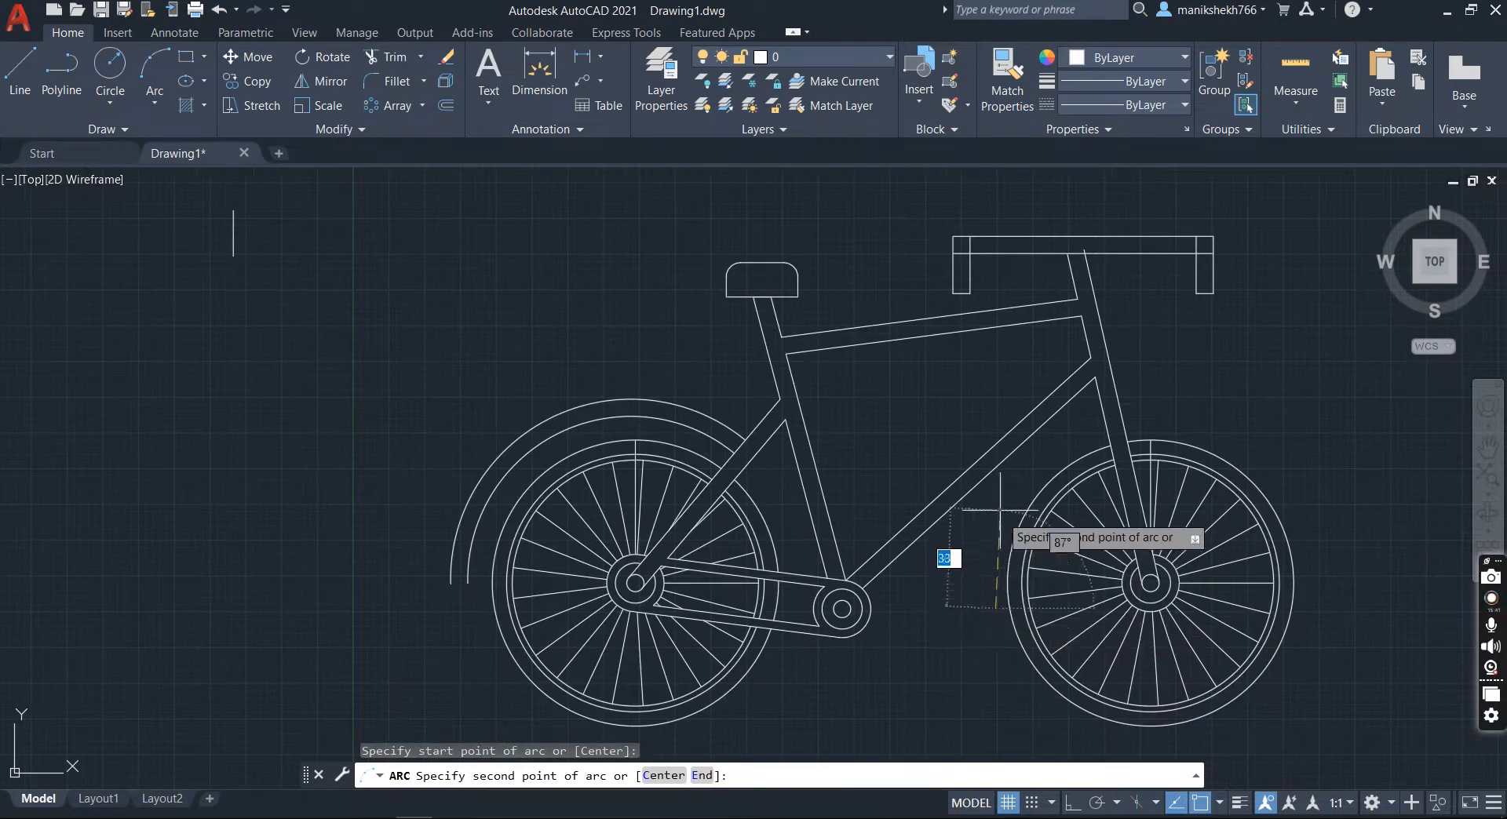
scroll(1111, 434, up, 3)
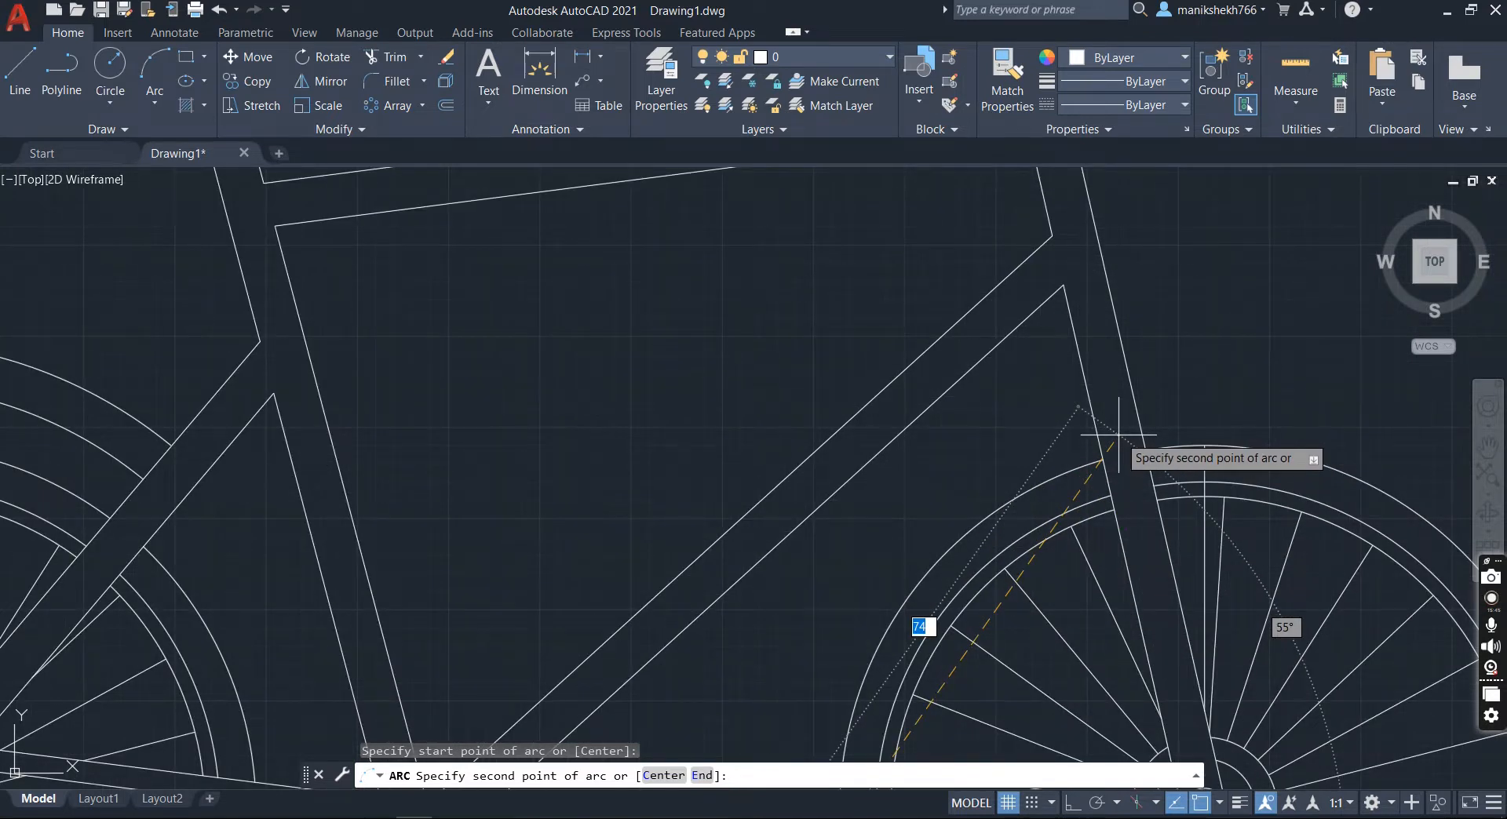
click(1117, 427)
scroll(1118, 420, down, 2)
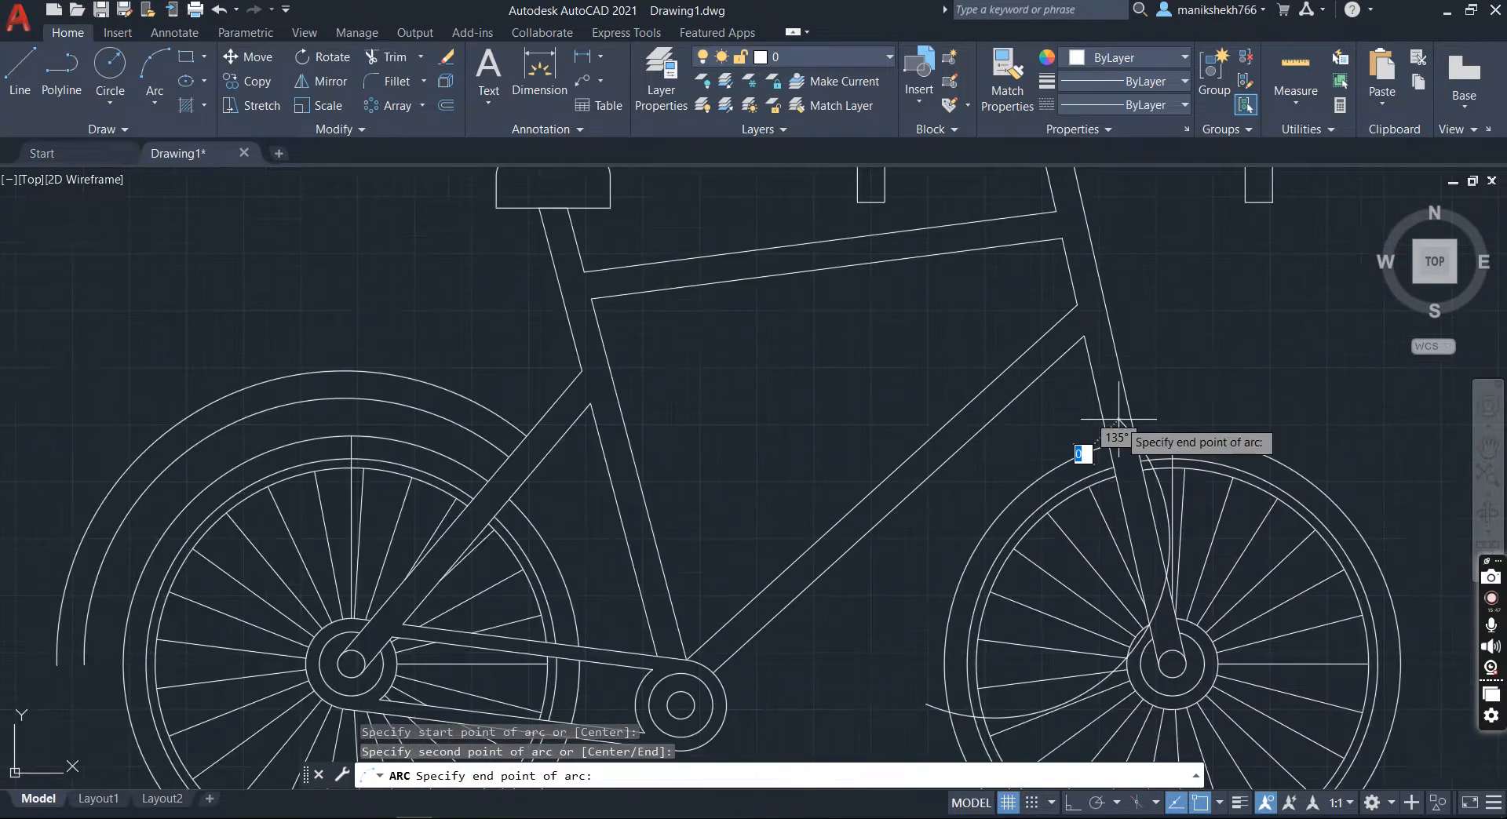
scroll(1318, 459, down, 2)
scroll(1151, 509, down, 3)
scroll(1230, 549, up, 2)
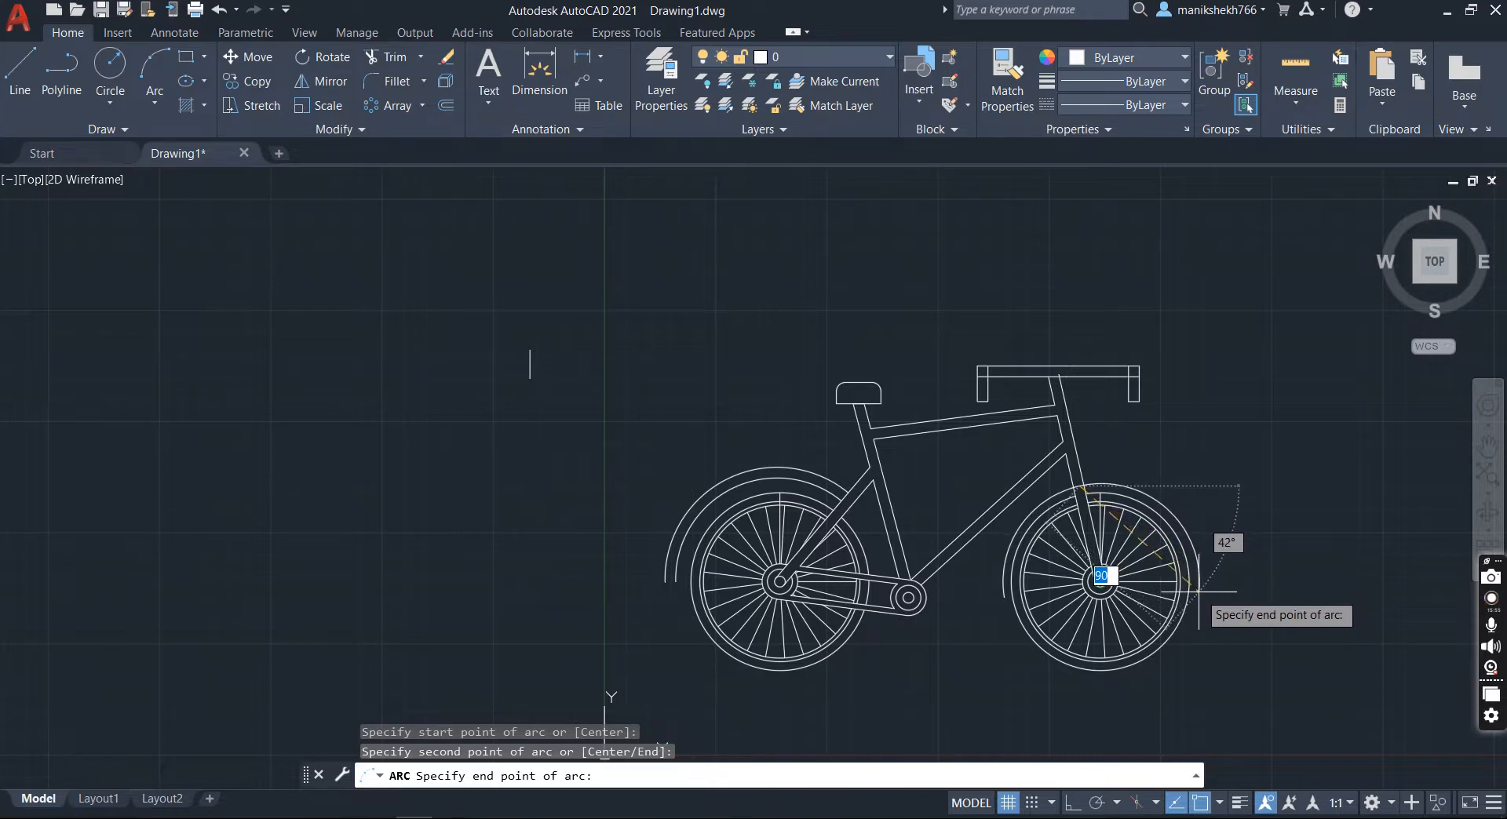
click(1198, 592)
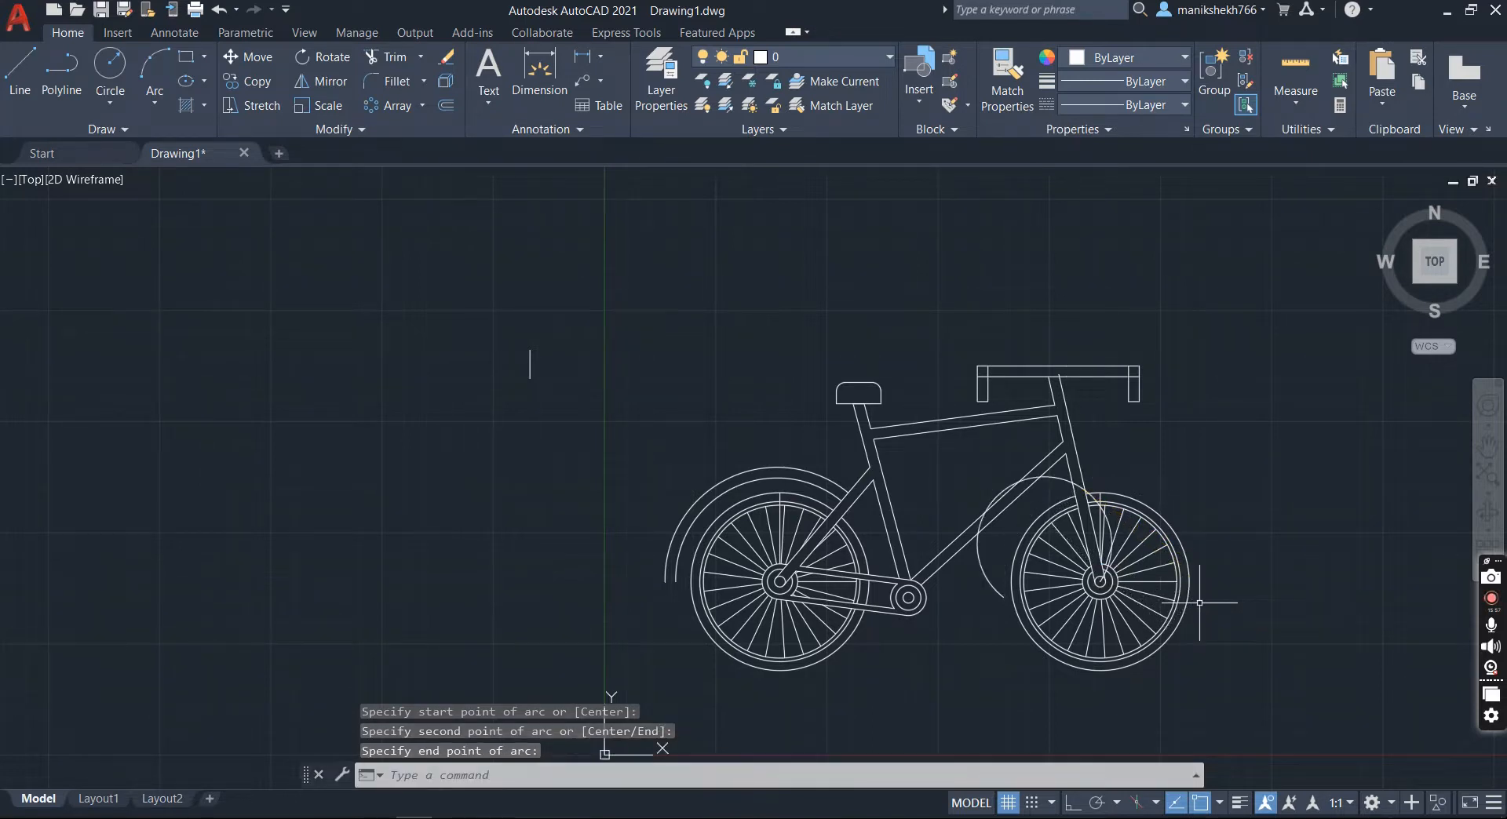
key(ctrl+z)
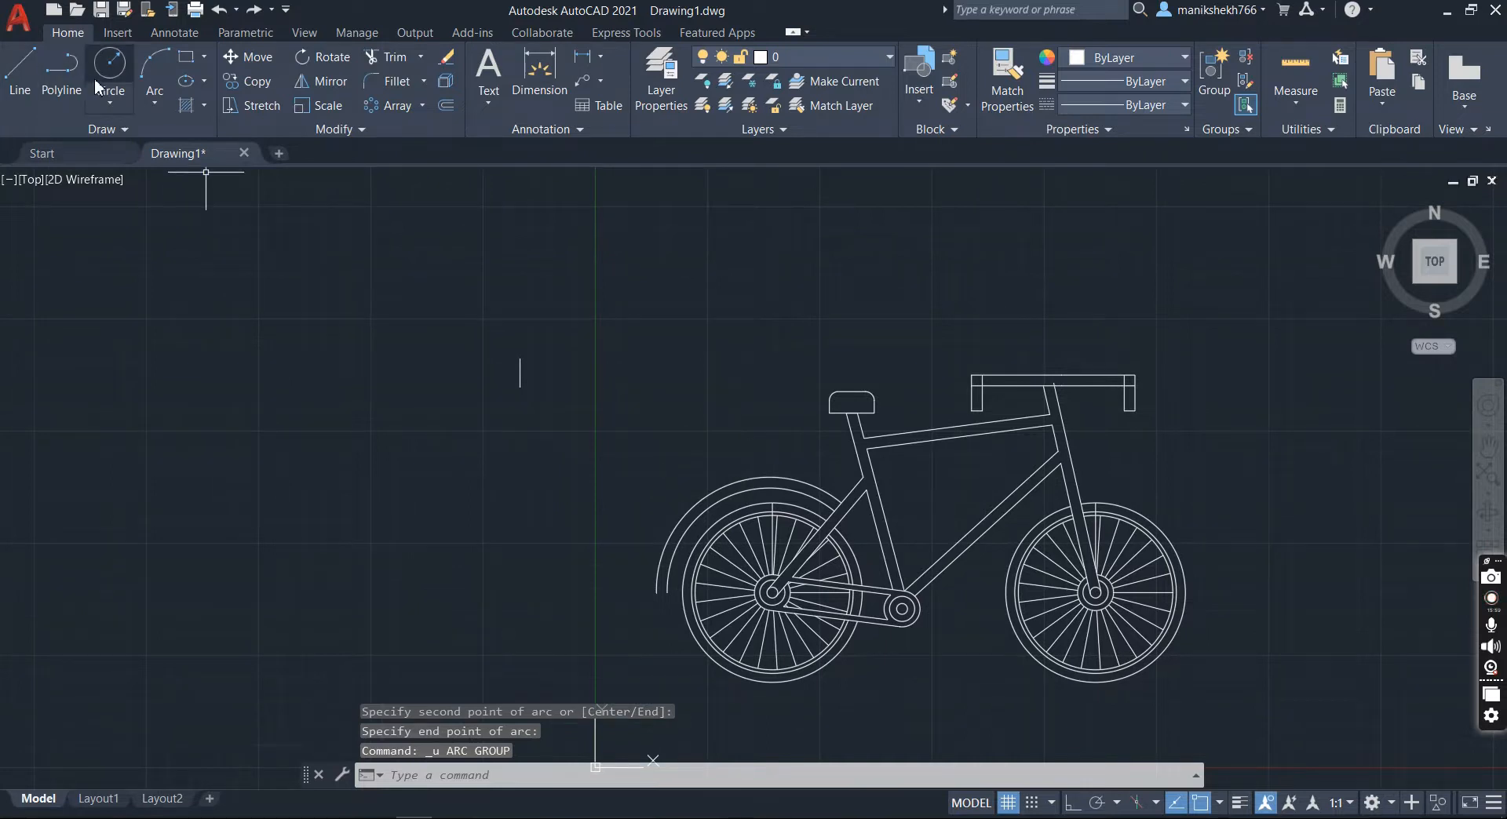
Step: Draw a three-point mudguard arc over the front wheel, starting behind the wheel, crossing the fork and ending just ahead of the tire
click(155, 79)
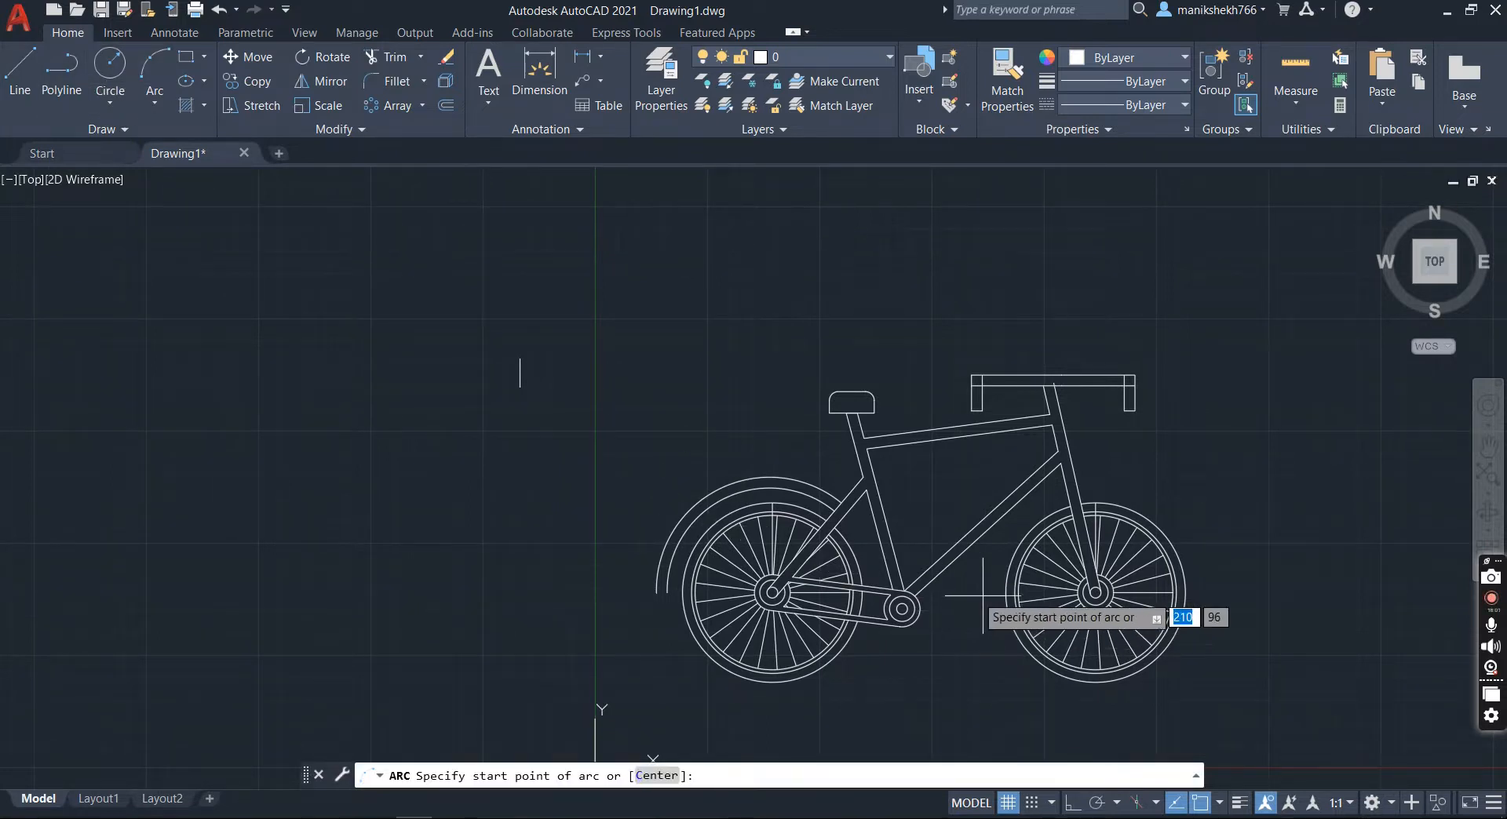
scroll(970, 594, up, 5)
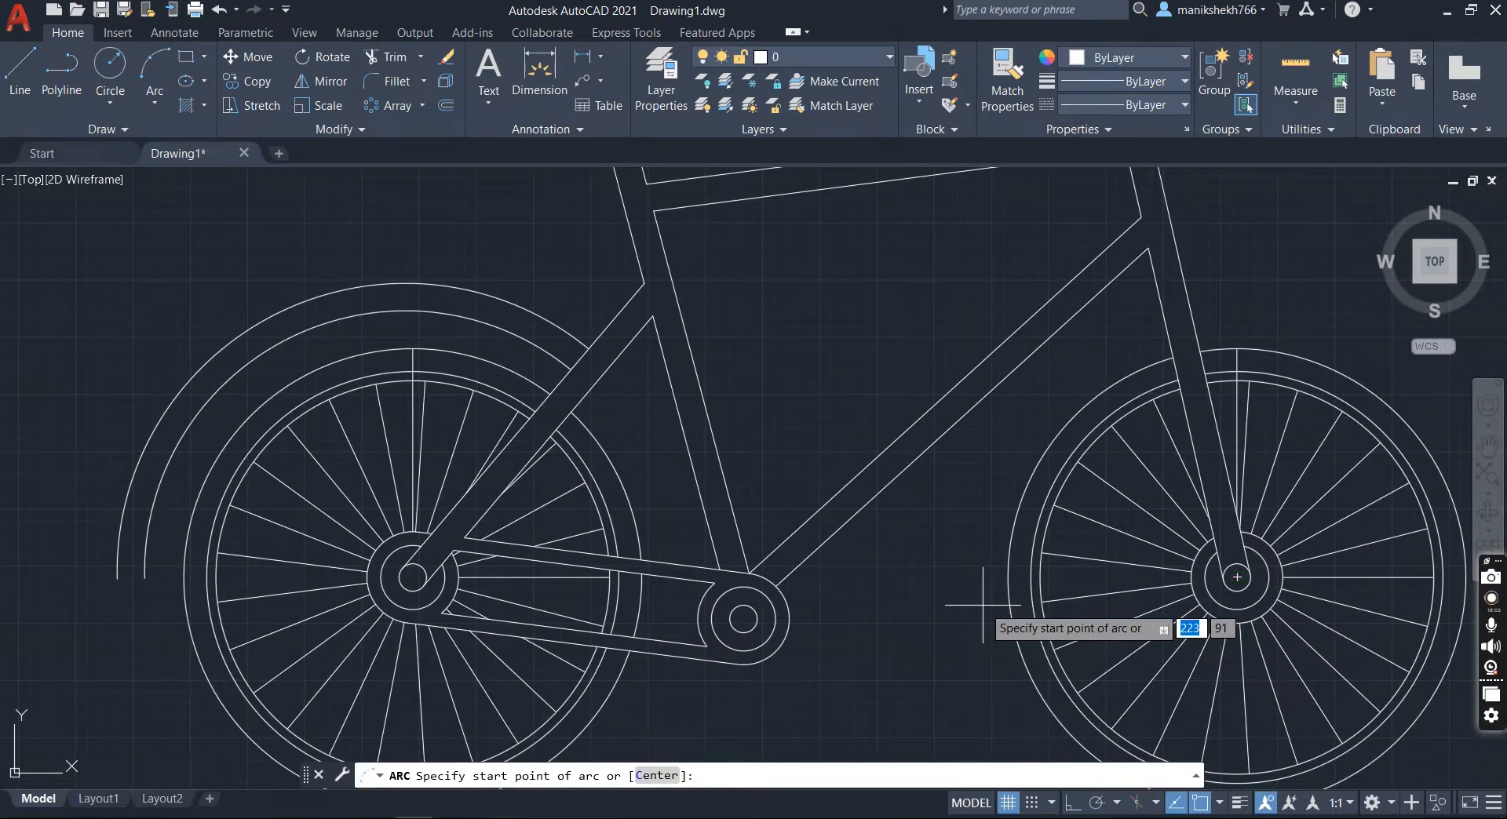
click(984, 605)
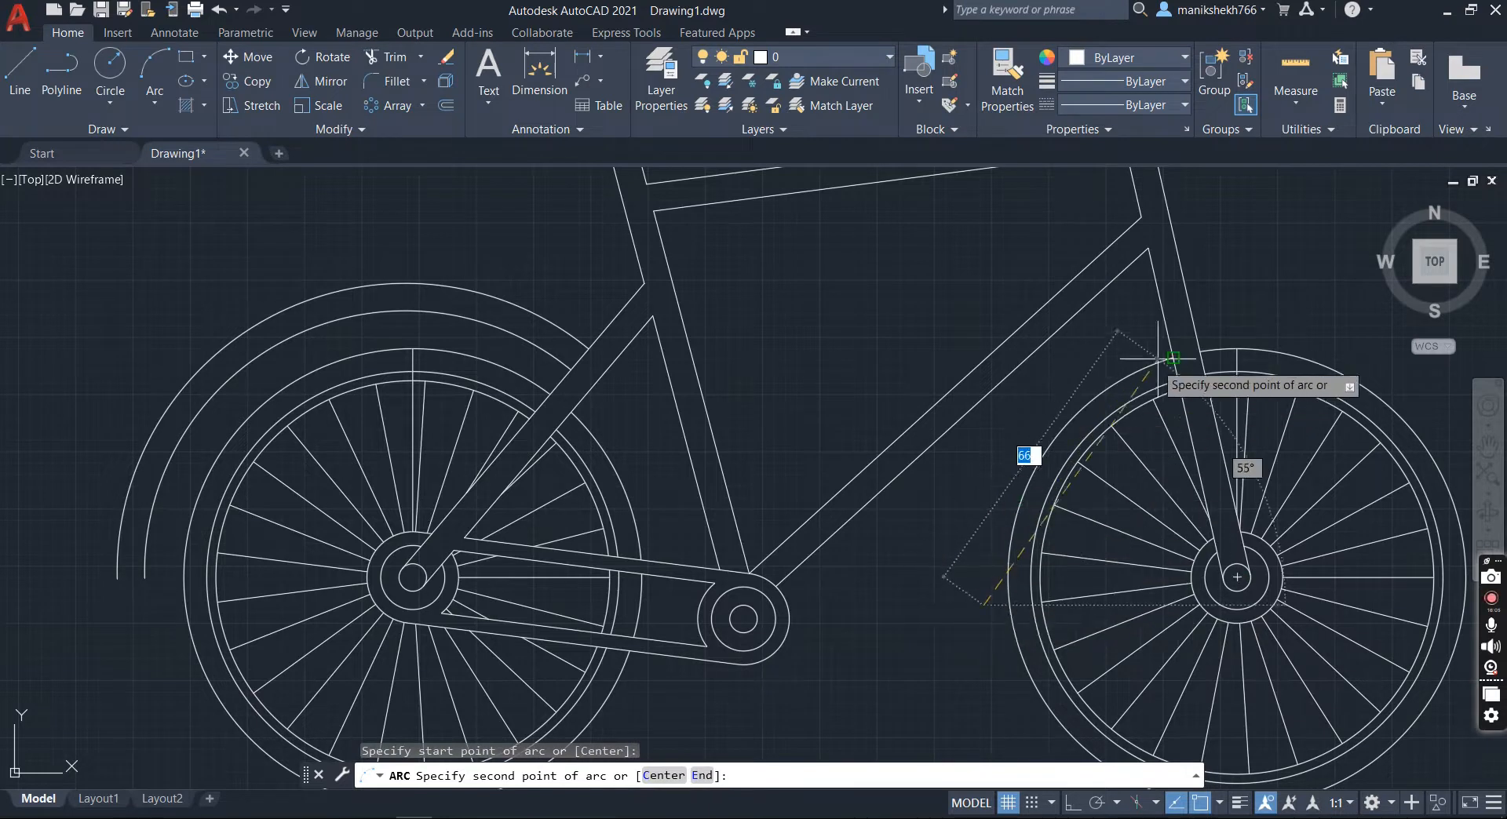
scroll(1175, 338, up, 2)
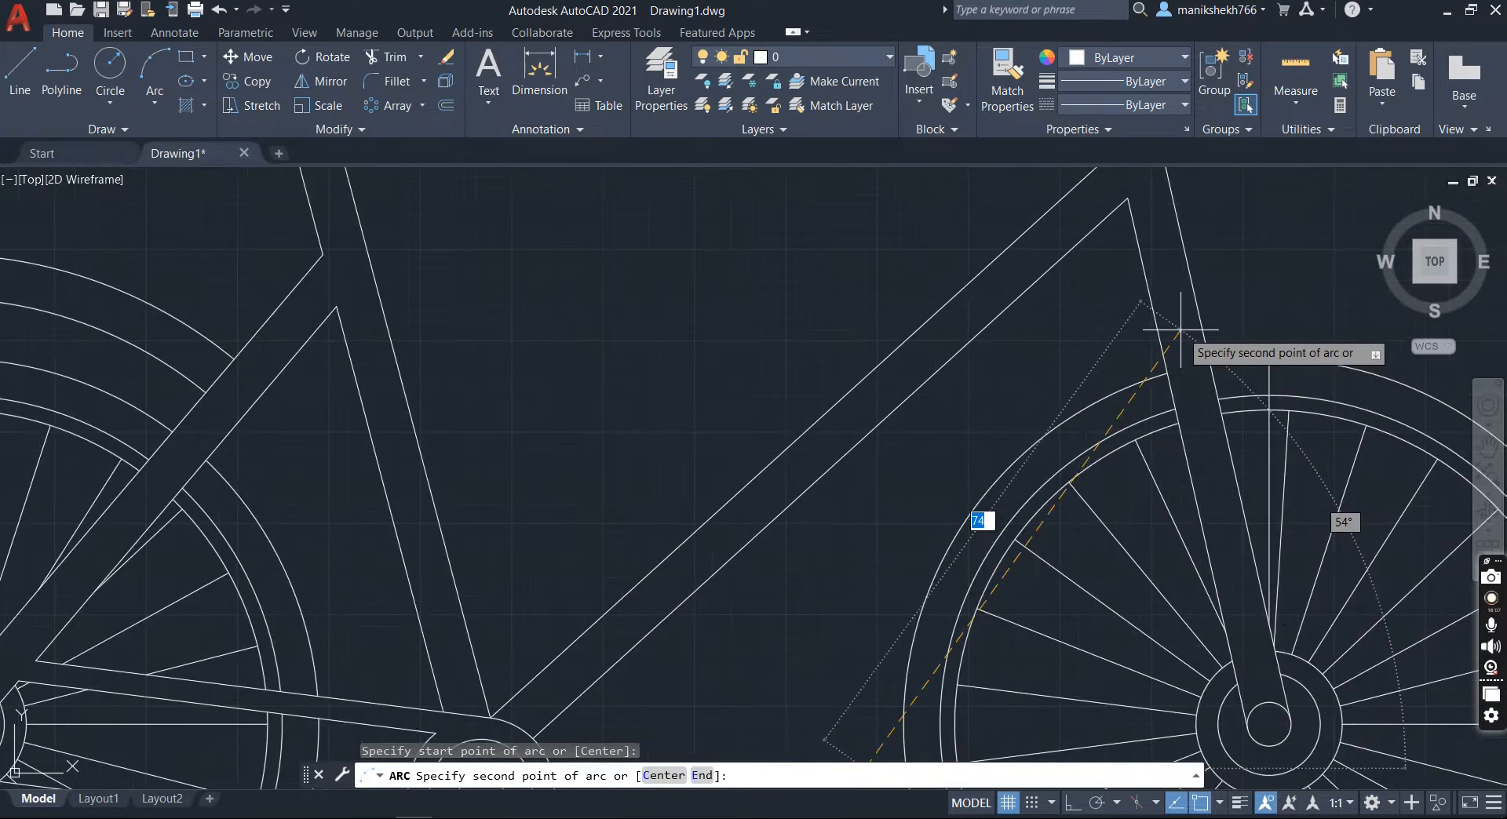
click(1180, 329)
scroll(1180, 329, down, 5)
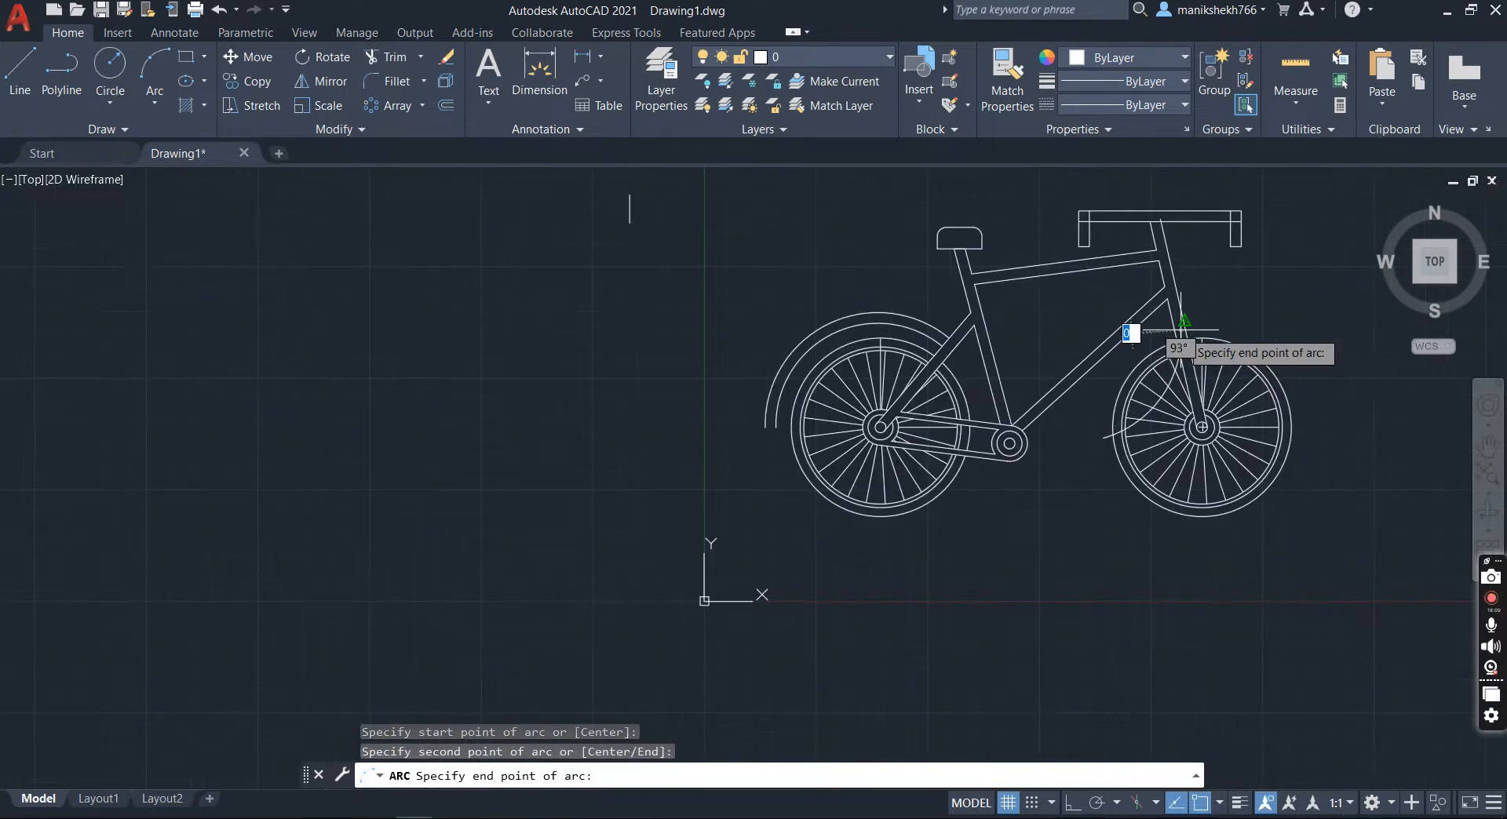
scroll(698, 596, down, 1)
scroll(1125, 474, up, 3)
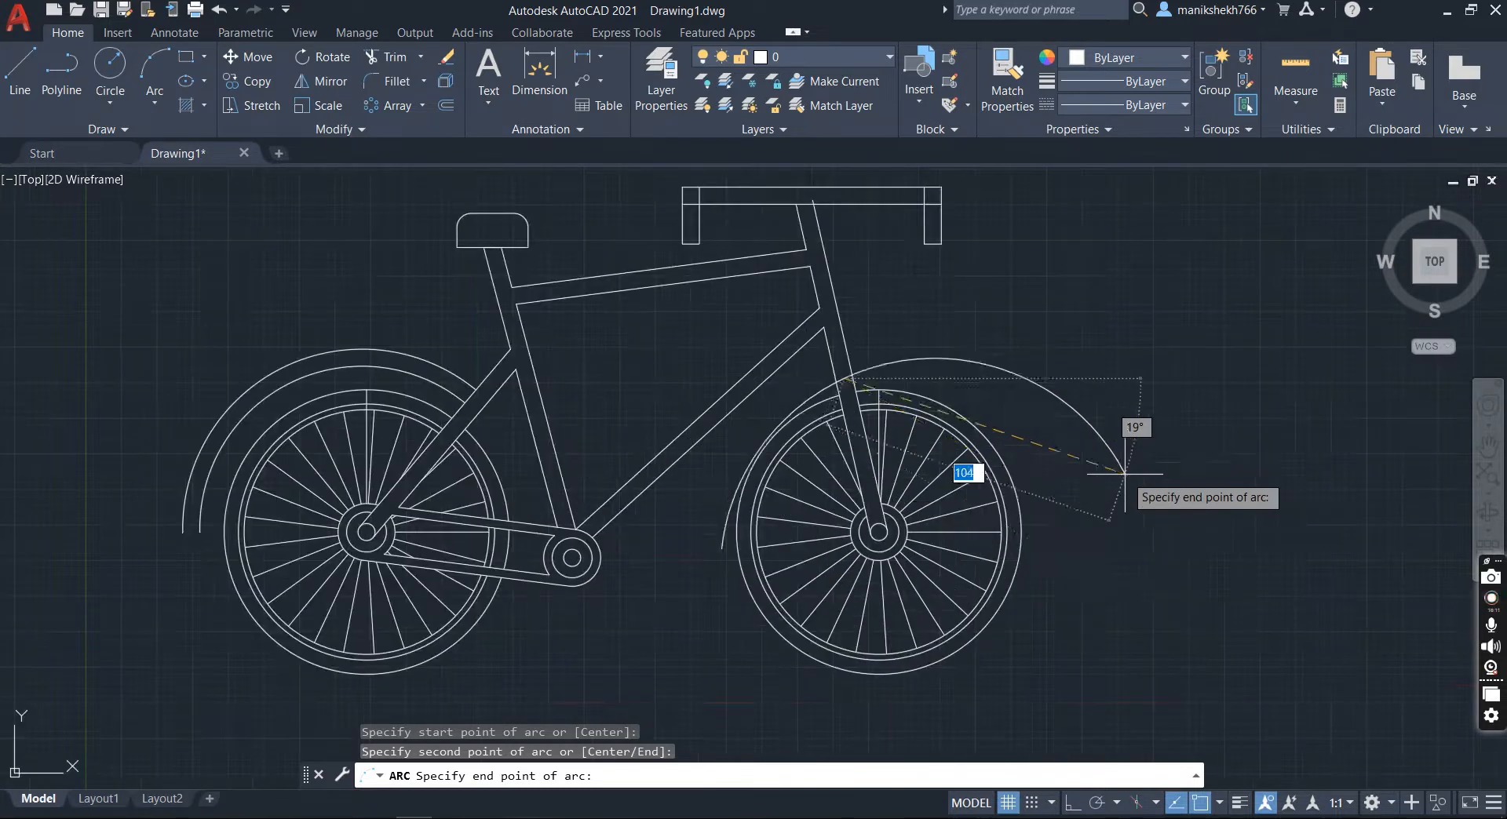
click(1032, 538)
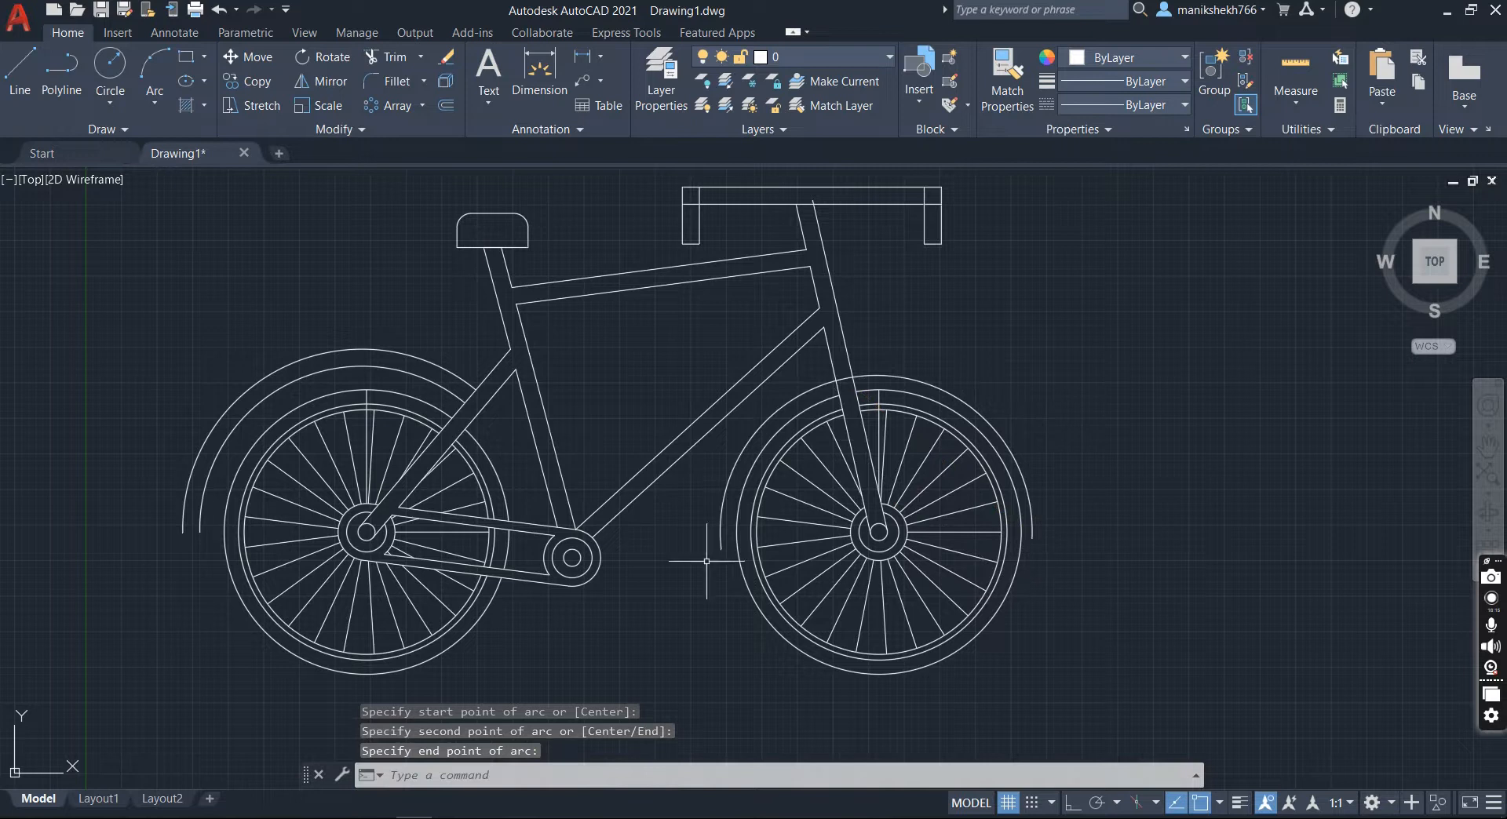
Step: Offset the front mudguard arc outward by 6
click(444, 108)
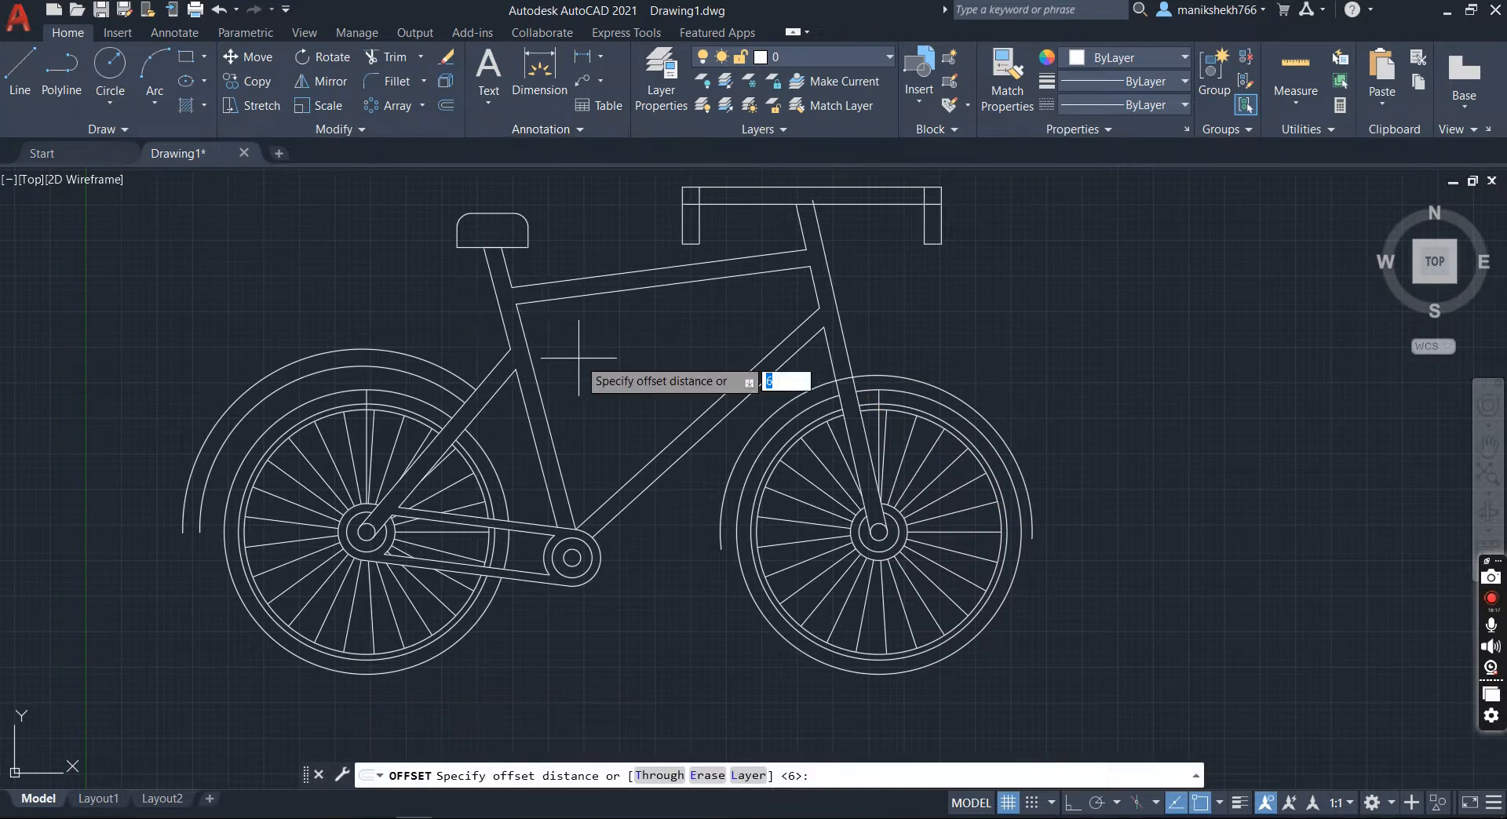
key(Return)
click(873, 376)
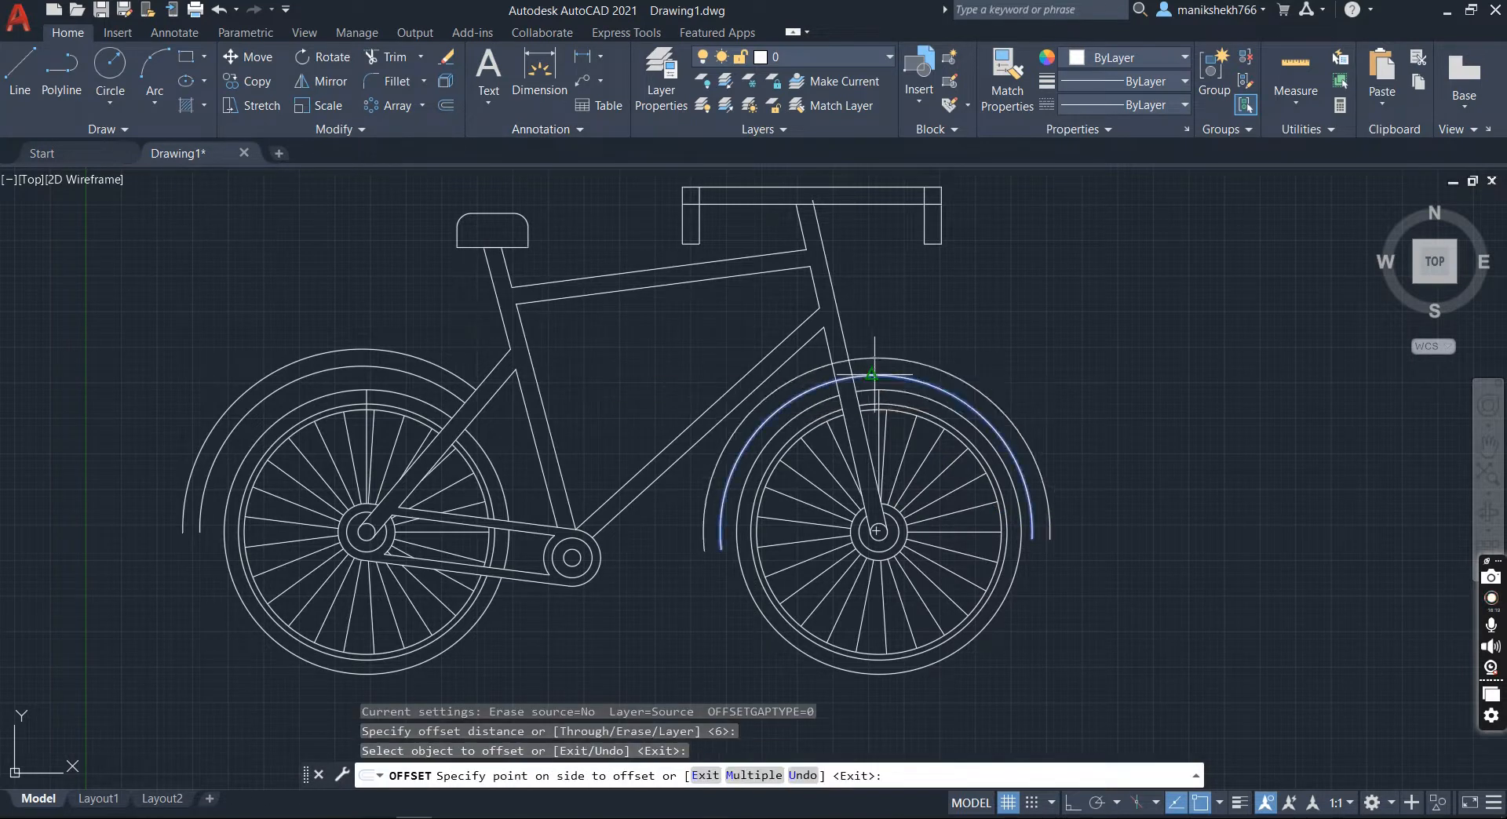
click(875, 365)
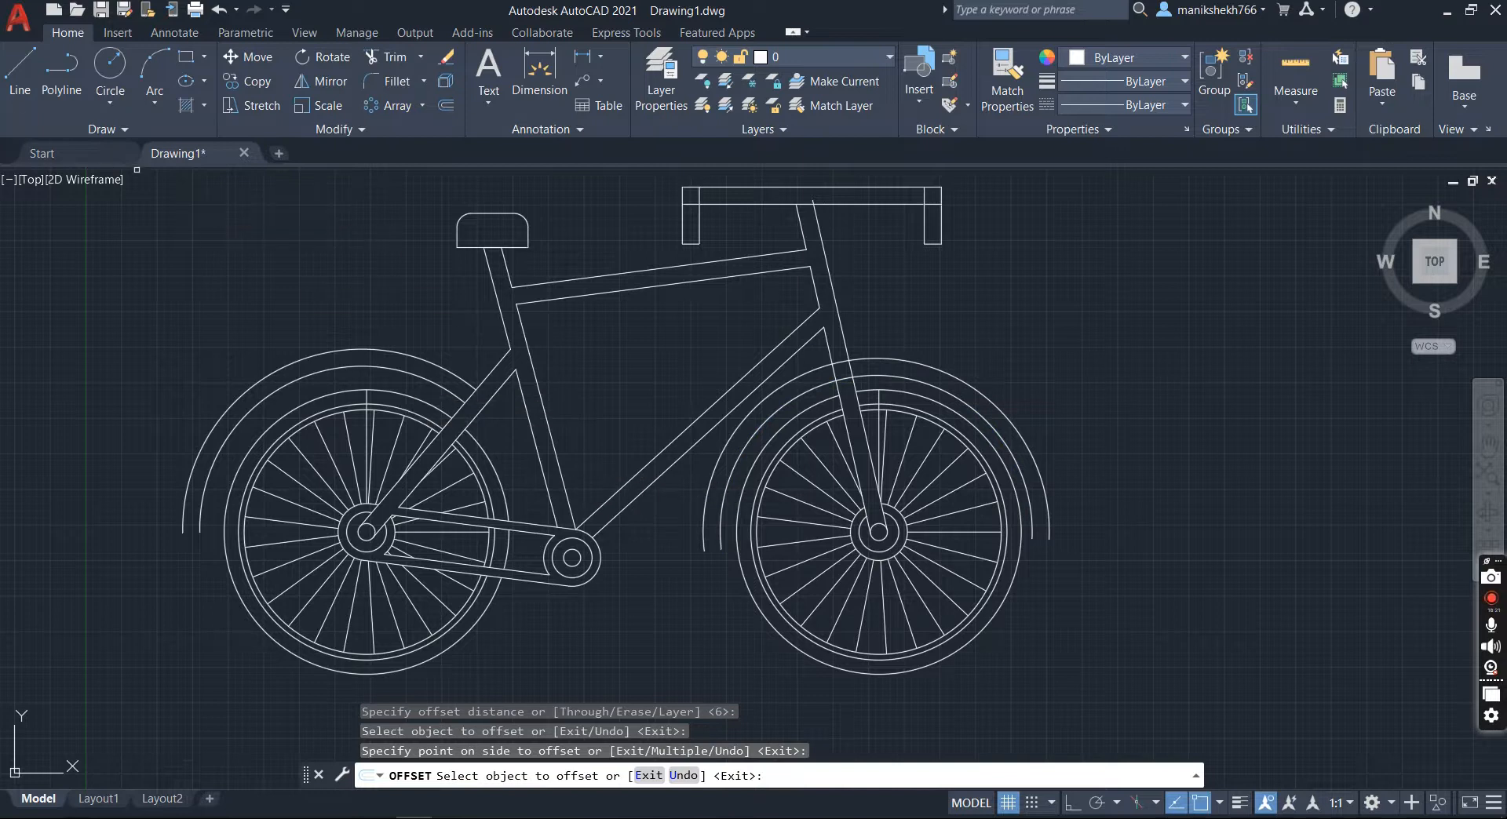
Step: Close the rear mudguard's lower end with a short line joining its inner and outer arcs
click(24, 81)
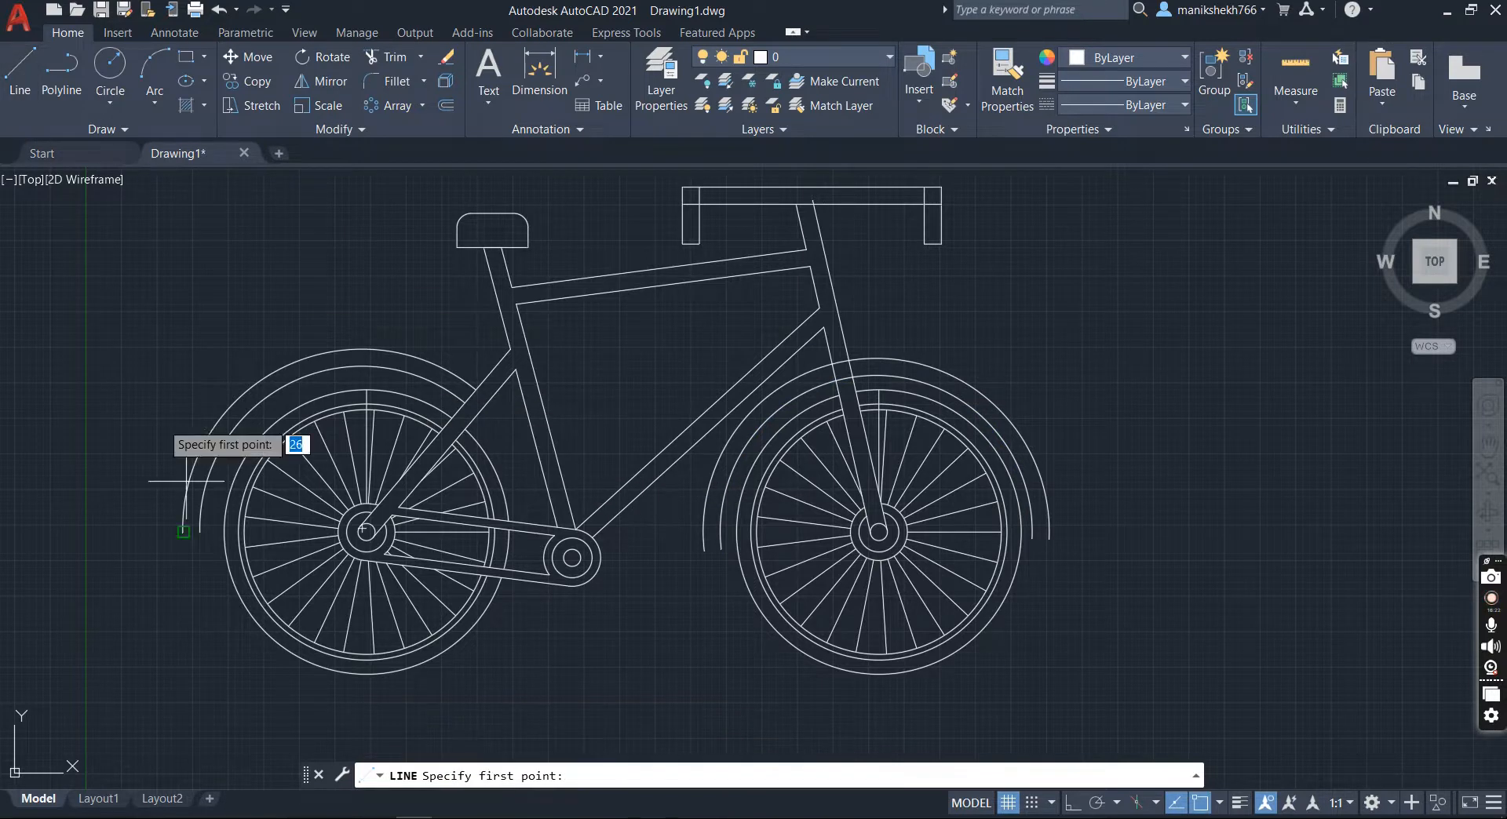
click(183, 532)
click(201, 532)
key(Return)
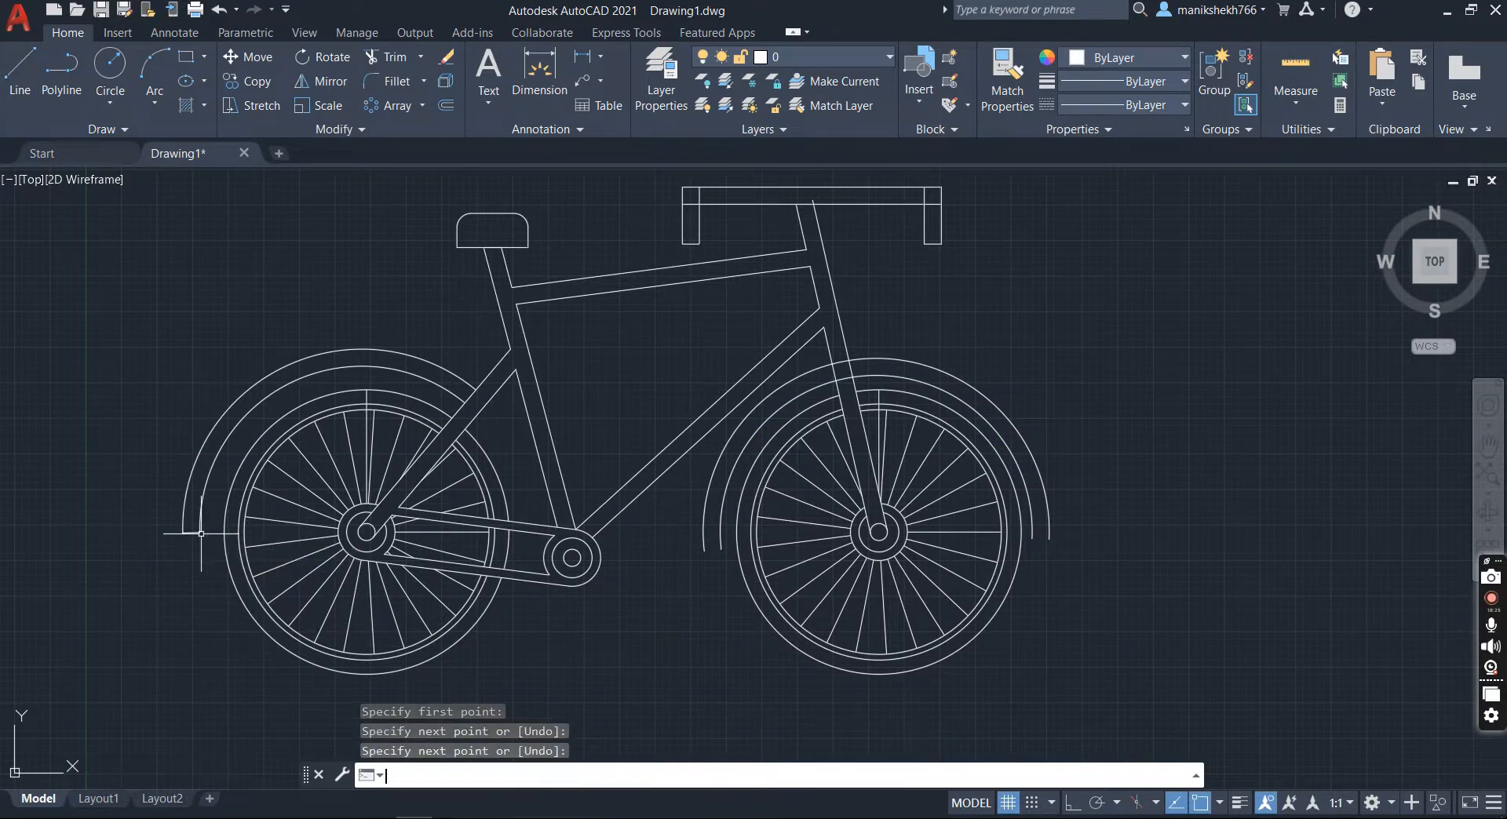
Step: Close both lower ends of the front mudguard with short lines joining its inner and outer arcs
click(9, 86)
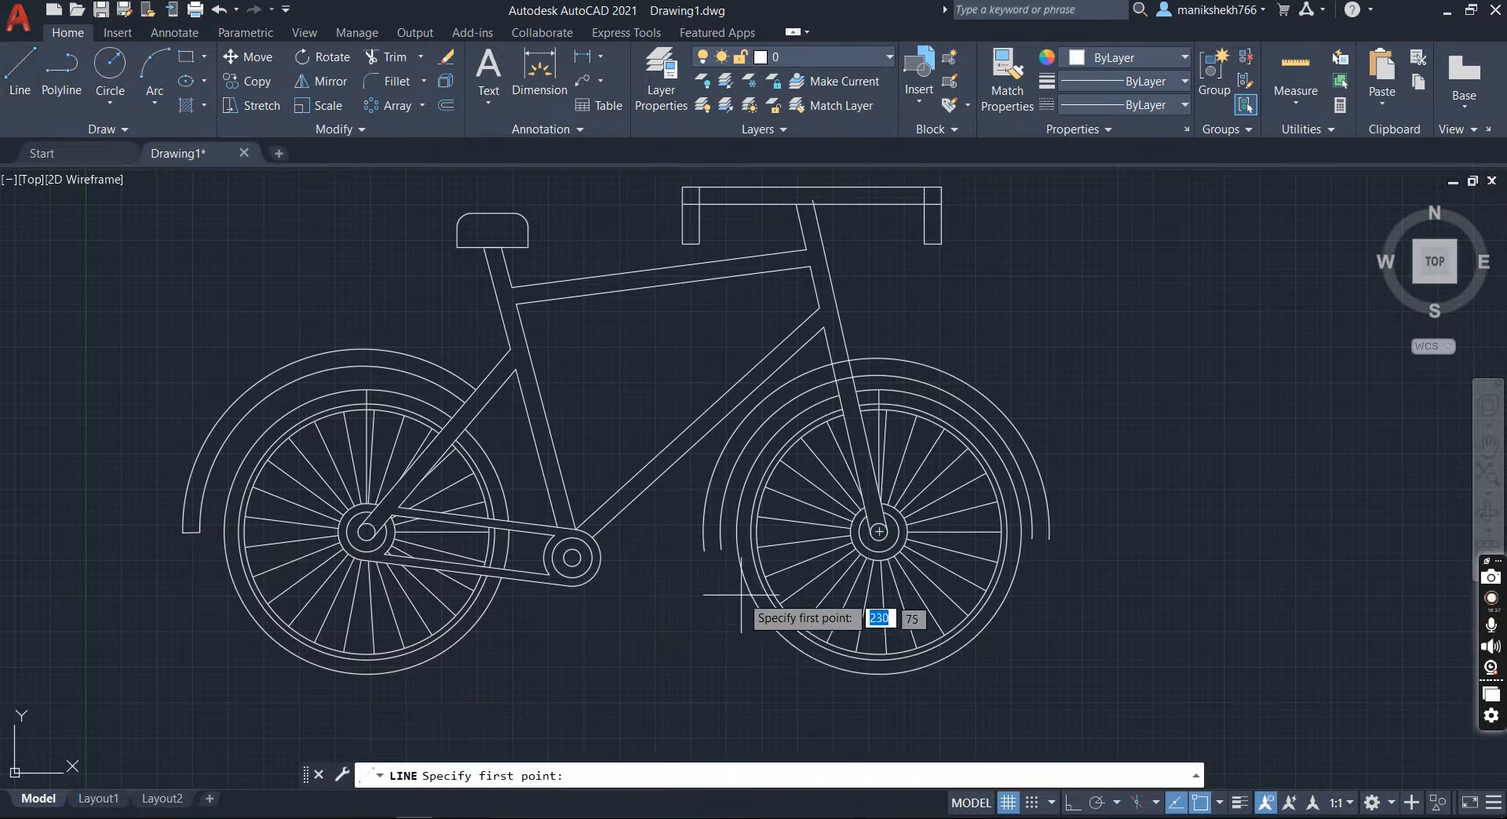
click(706, 551)
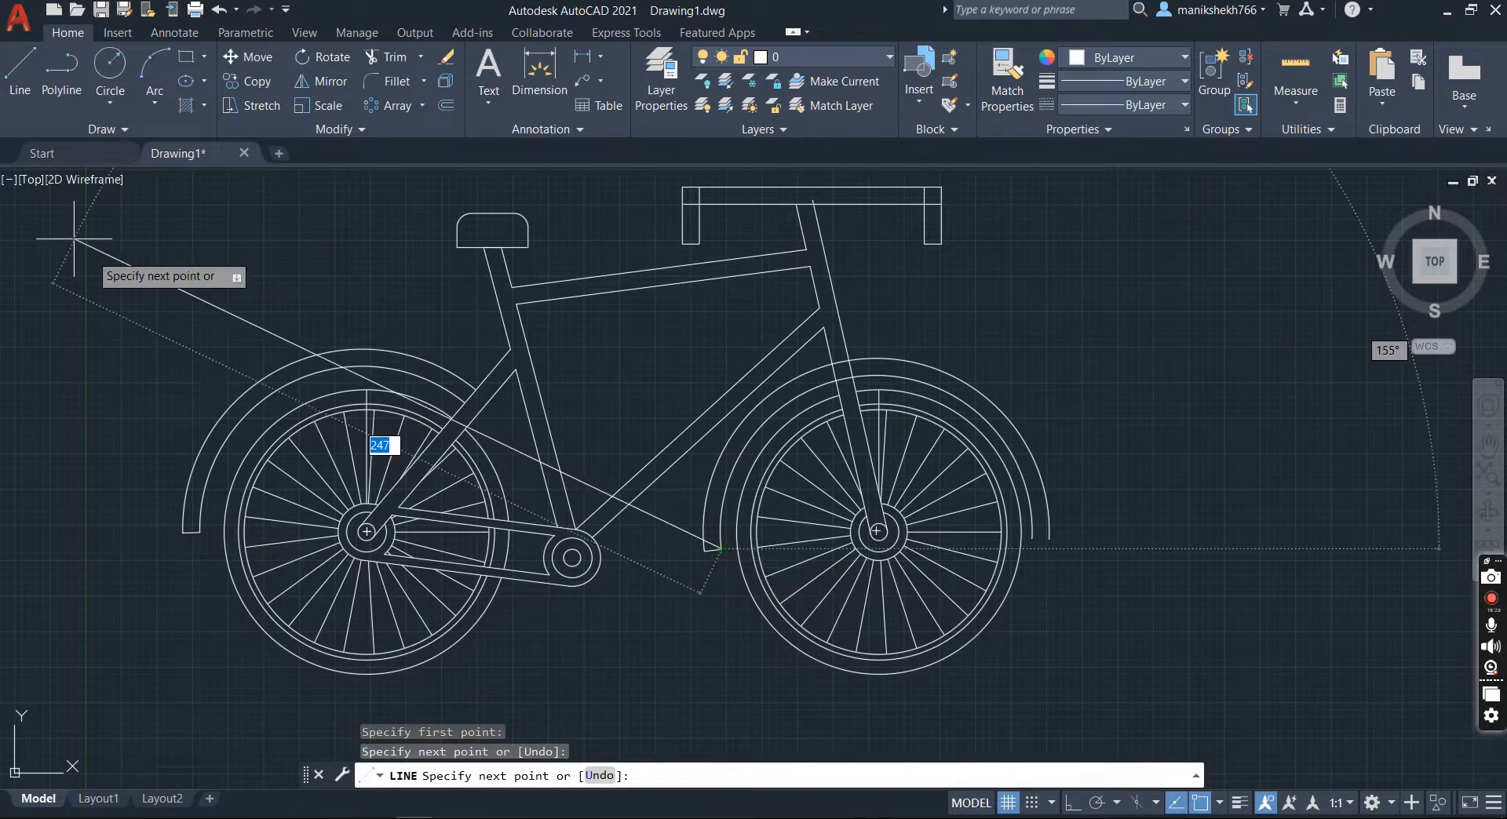
click(20, 74)
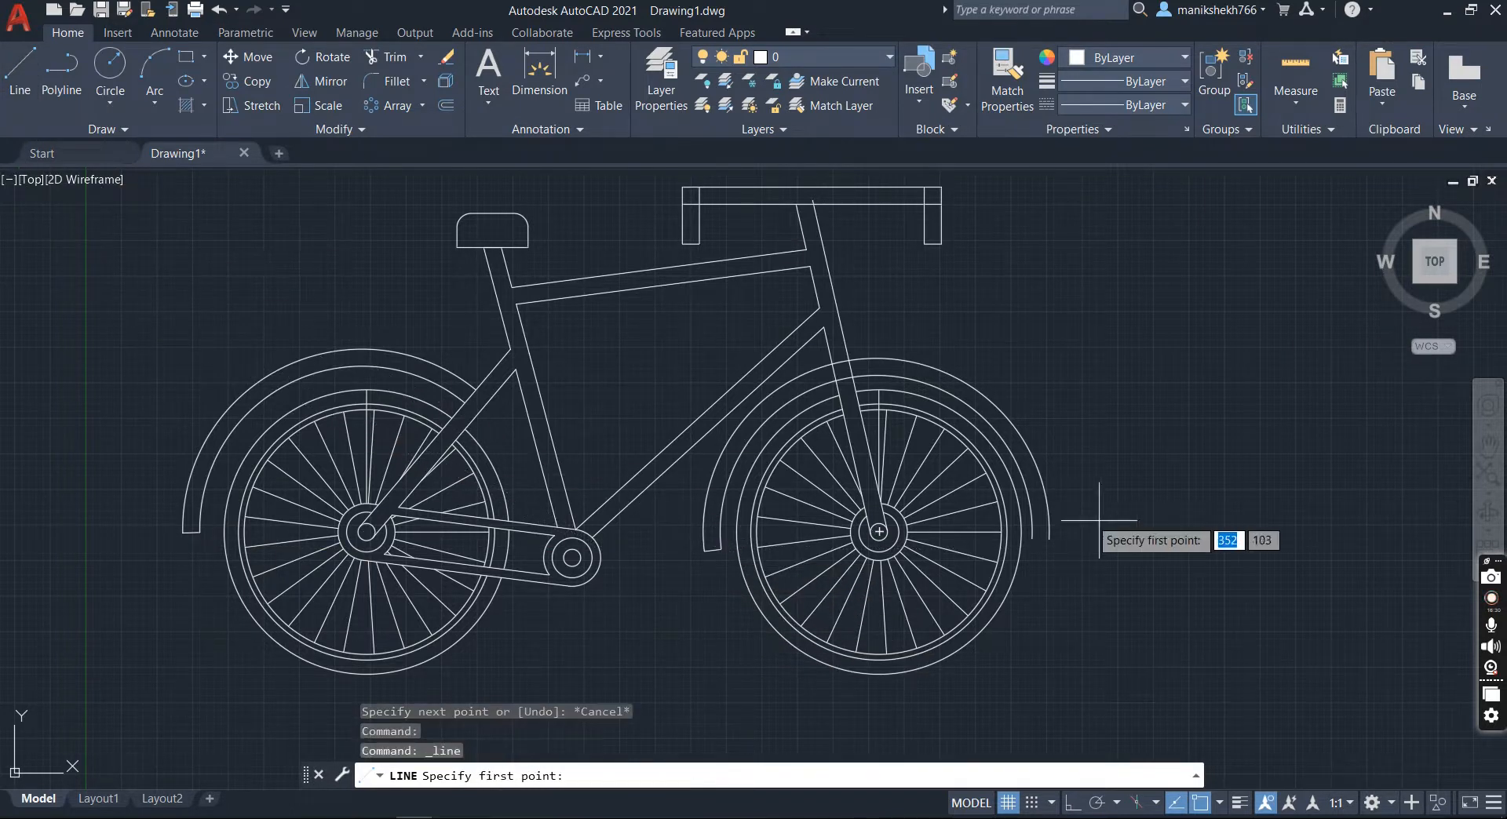
click(1032, 538)
click(1049, 539)
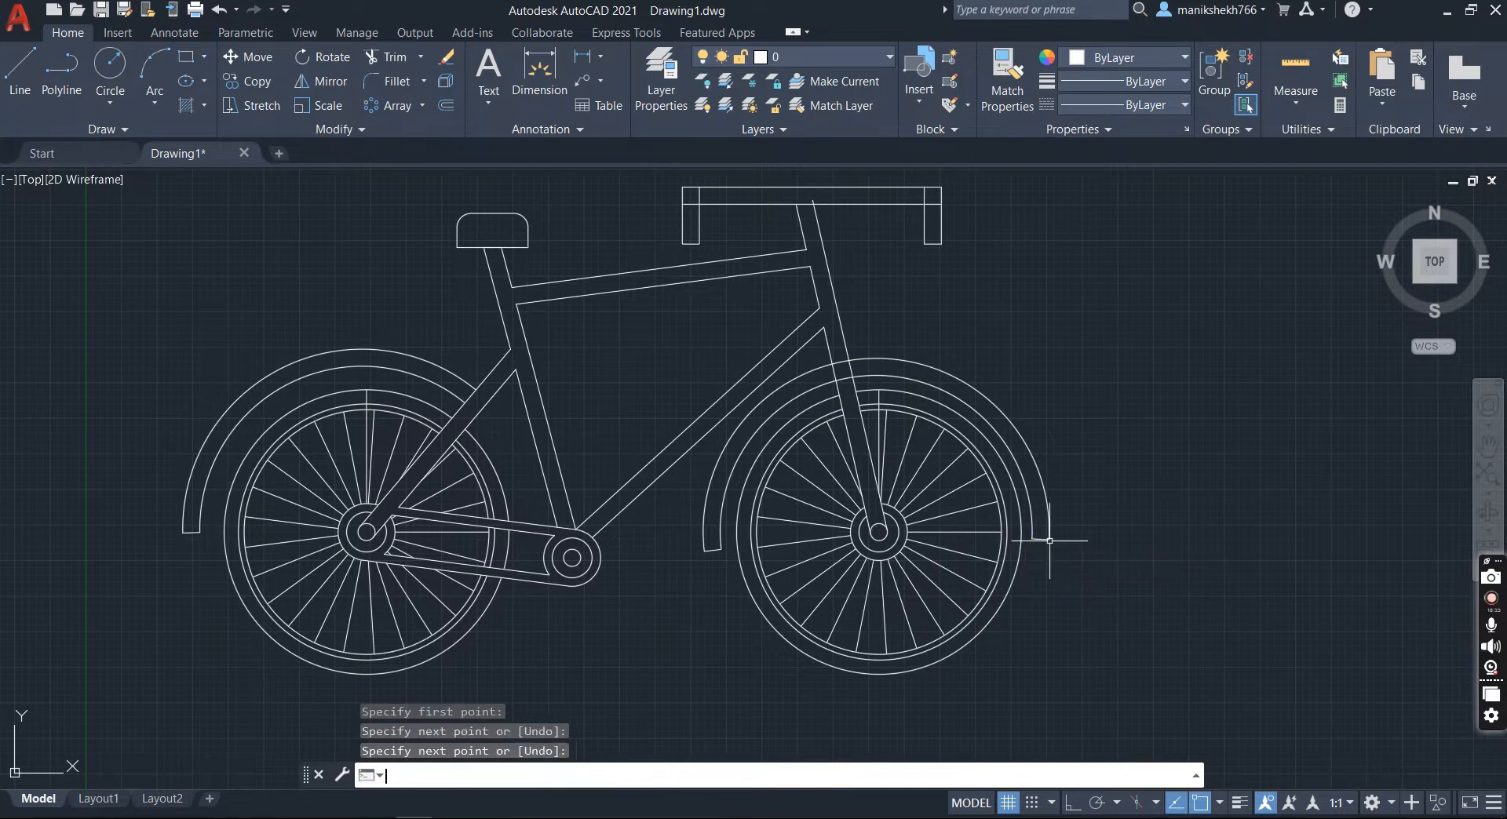
key(Return)
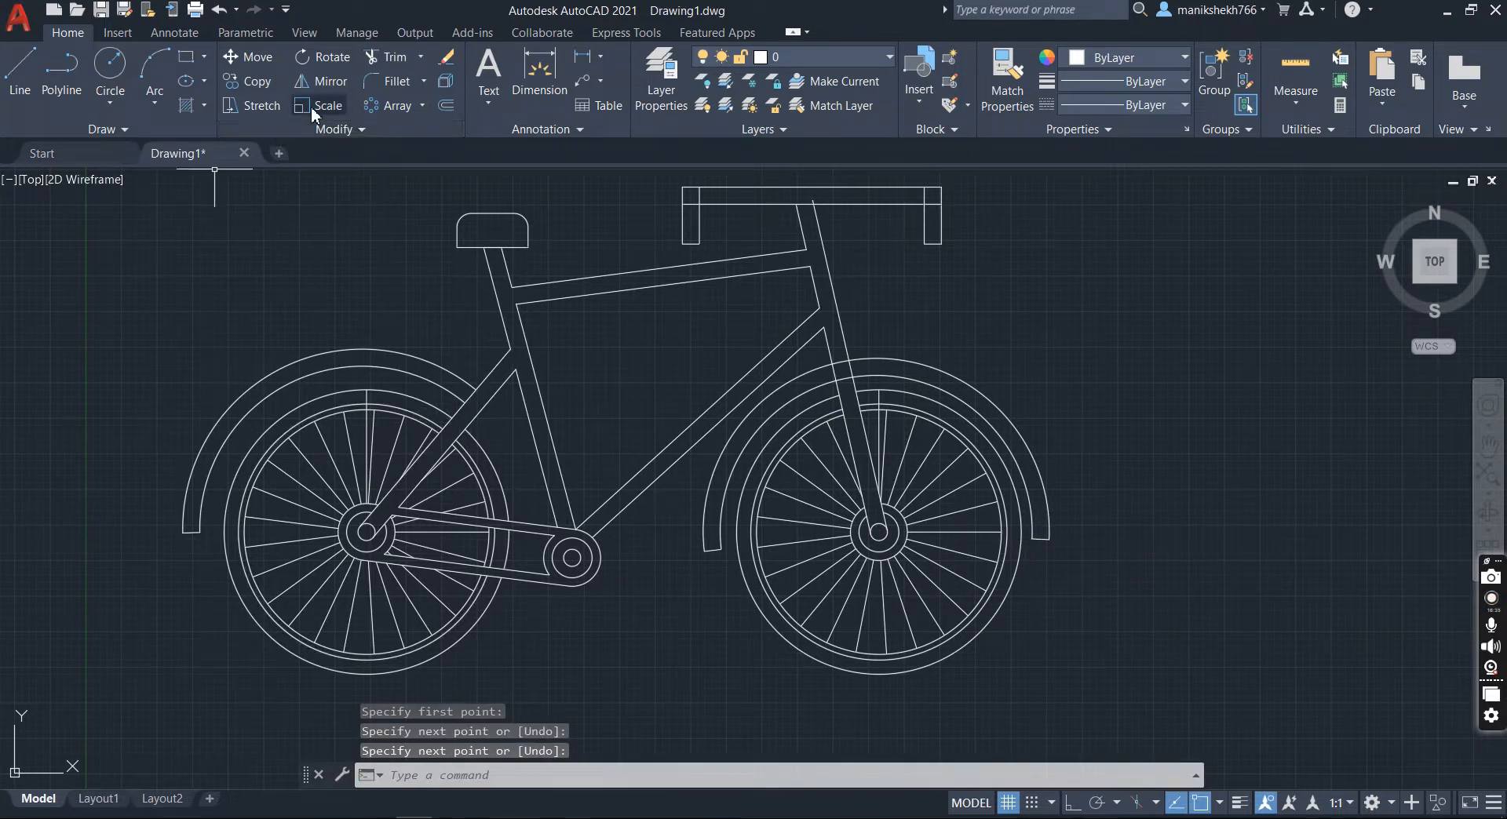
Step: Trim away the front mudguard and wheel arc segments that cross between the two fork lines
click(374, 52)
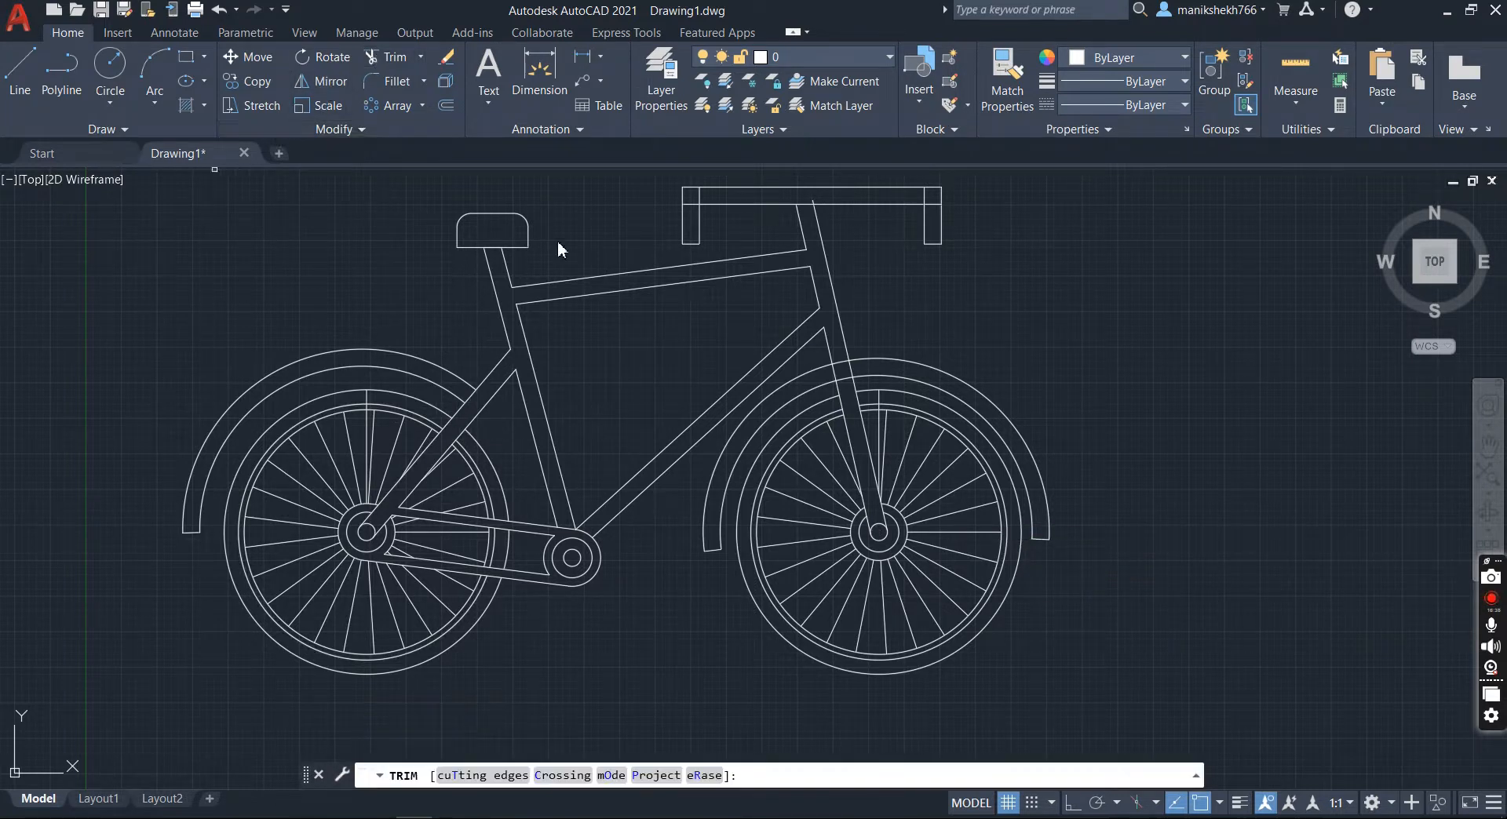
click(840, 349)
click(854, 414)
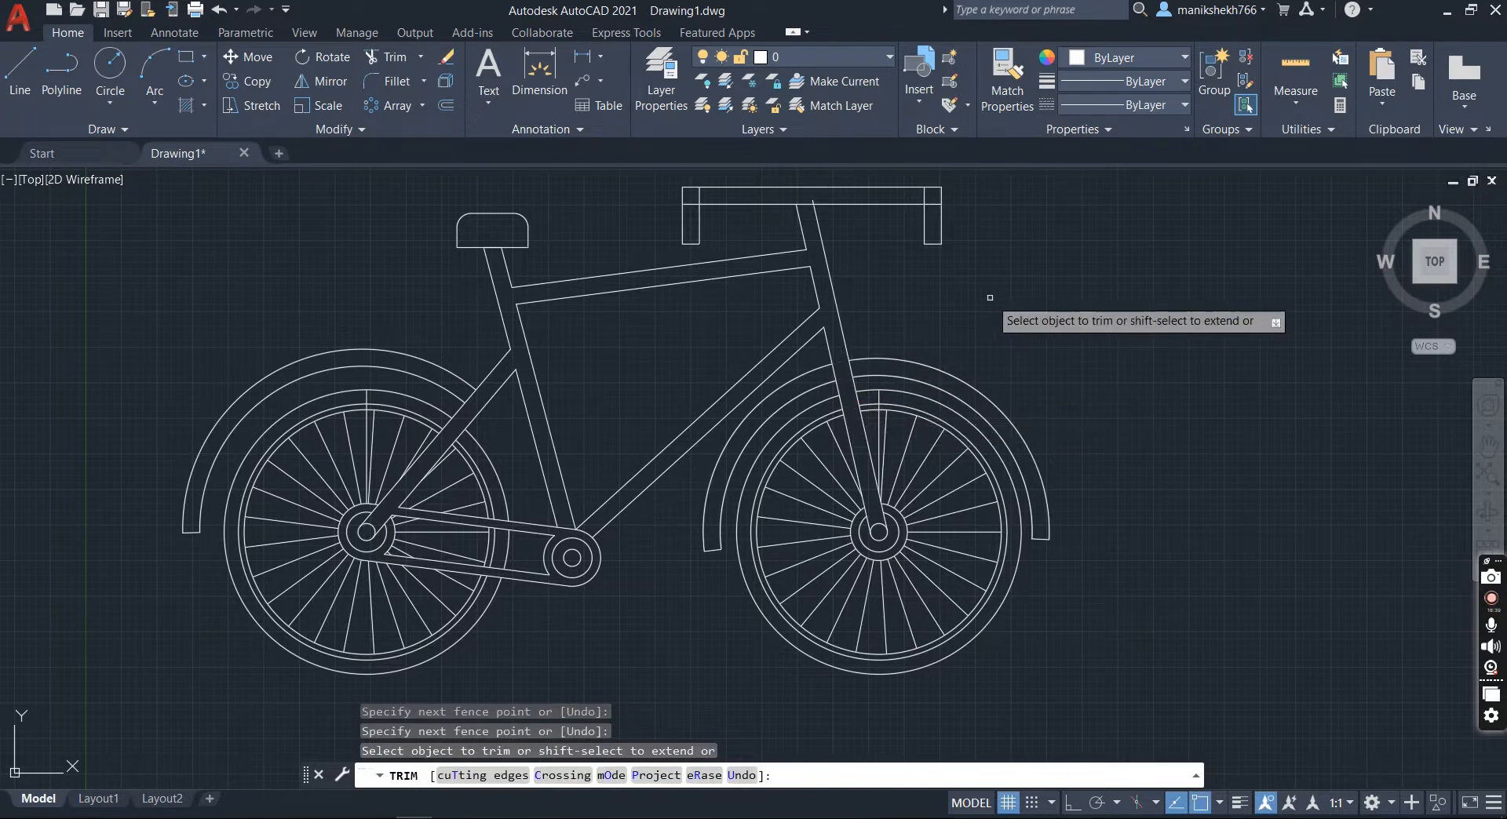
scroll(552, 602, down, 2)
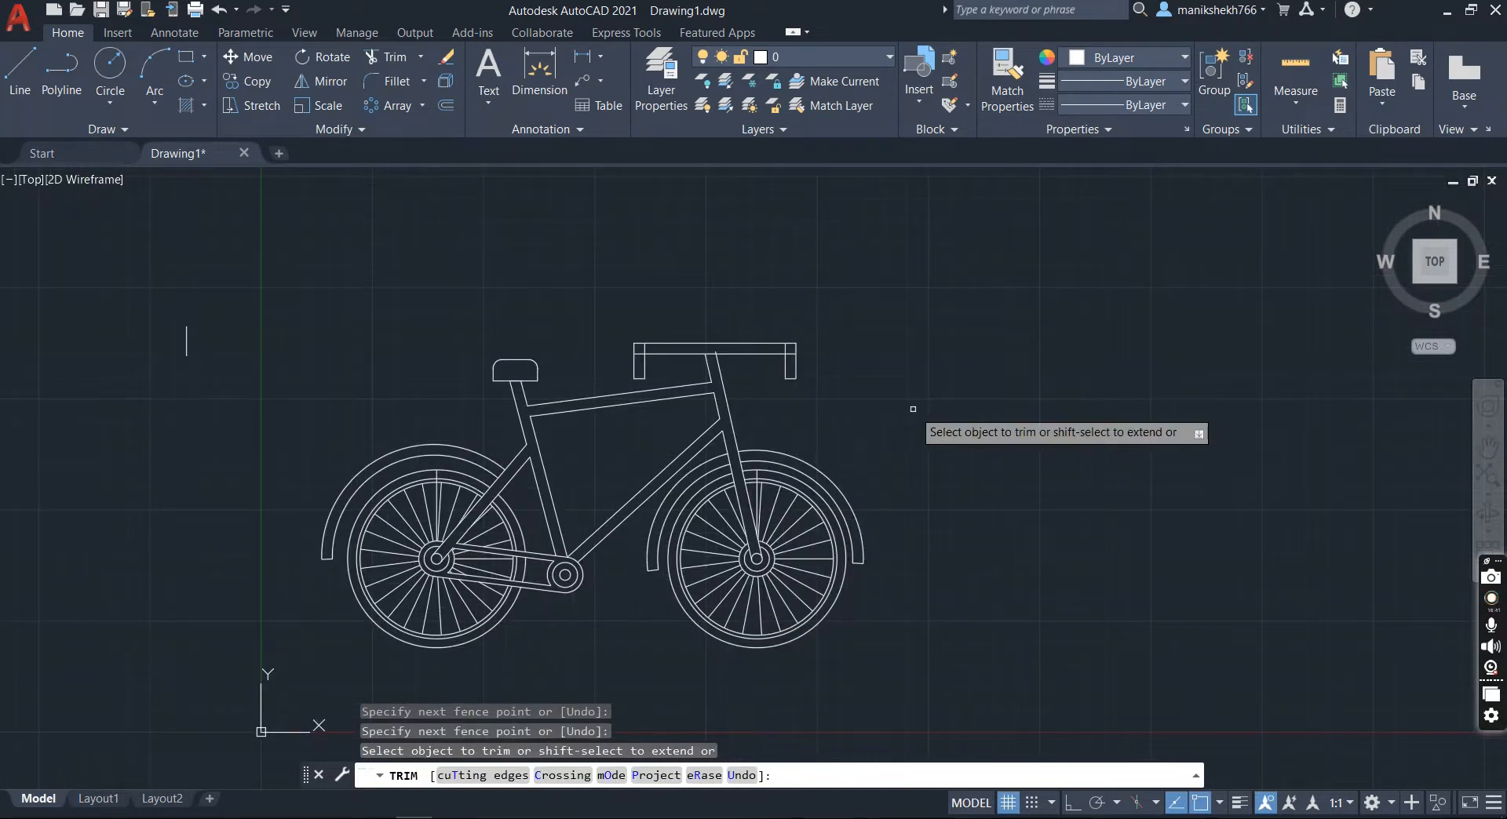
key(Return)
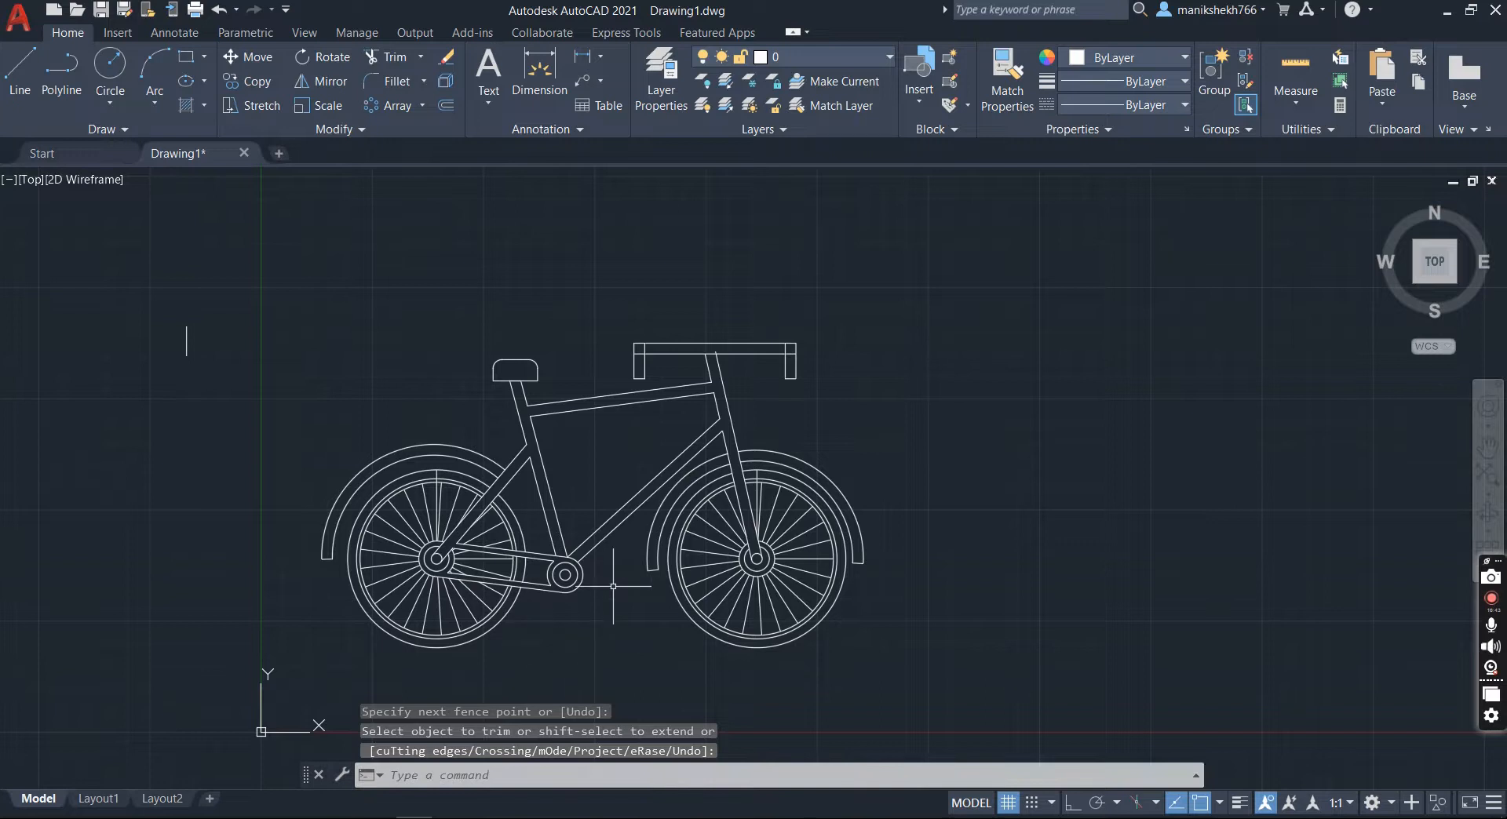
Step: Draw a crank arm line from a tangent point on the small inner crank circle, sloping up and forward past the chainring
click(14, 63)
scroll(546, 611, up, 2)
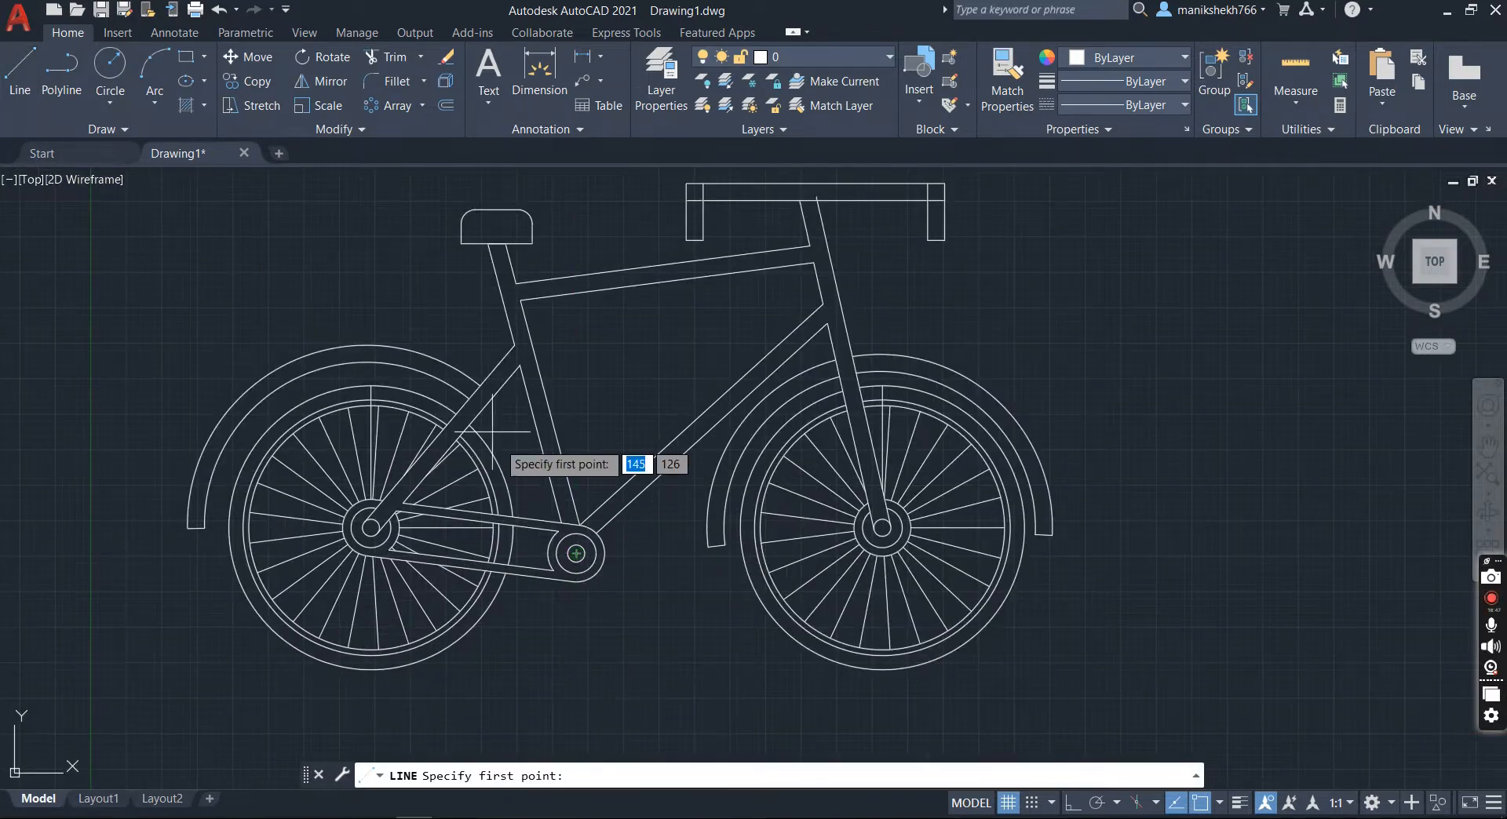
shift+right_click(287, 285)
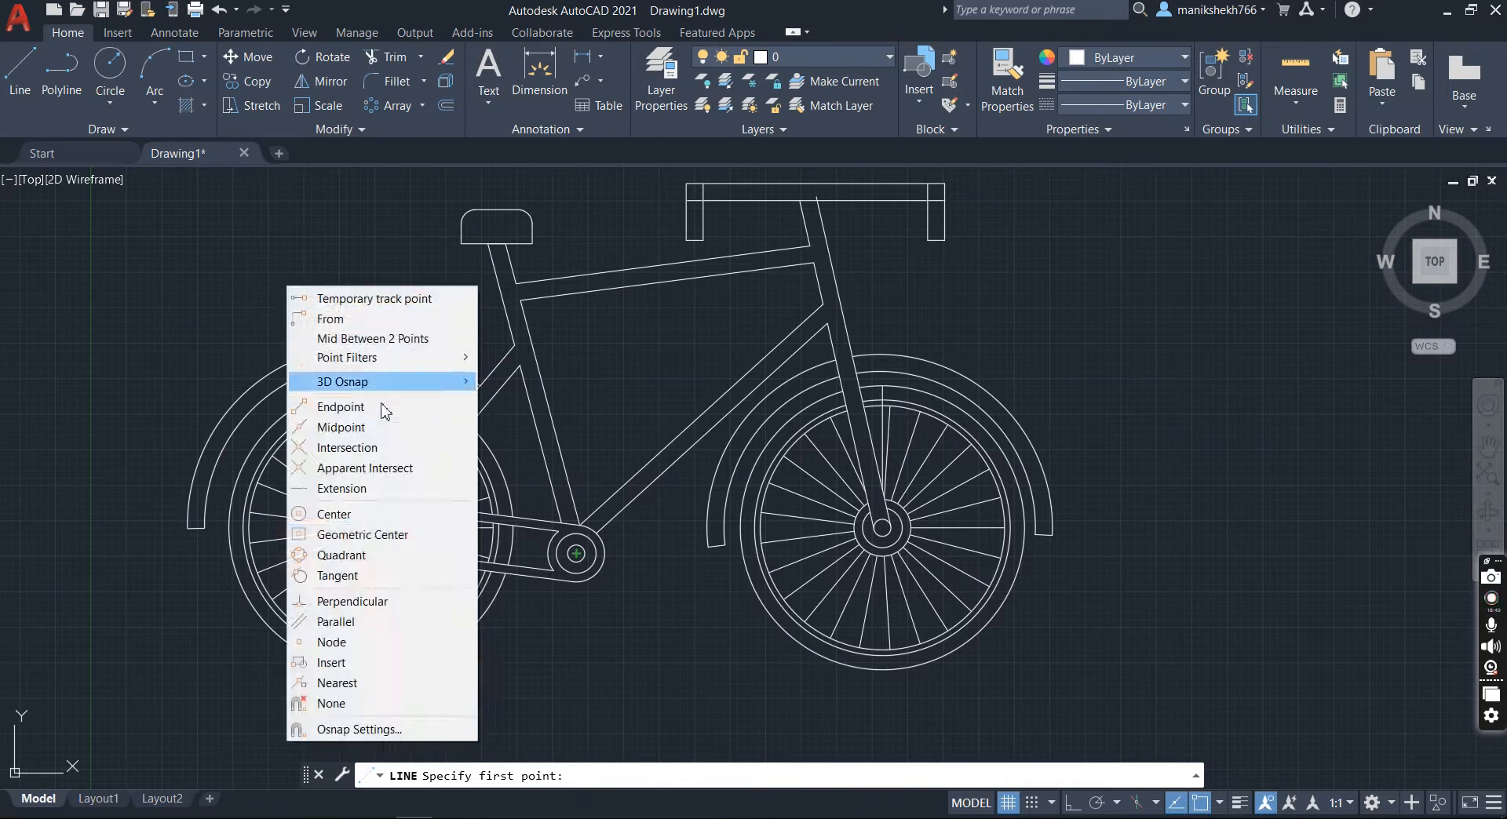
click(381, 586)
scroll(575, 554, up, 4)
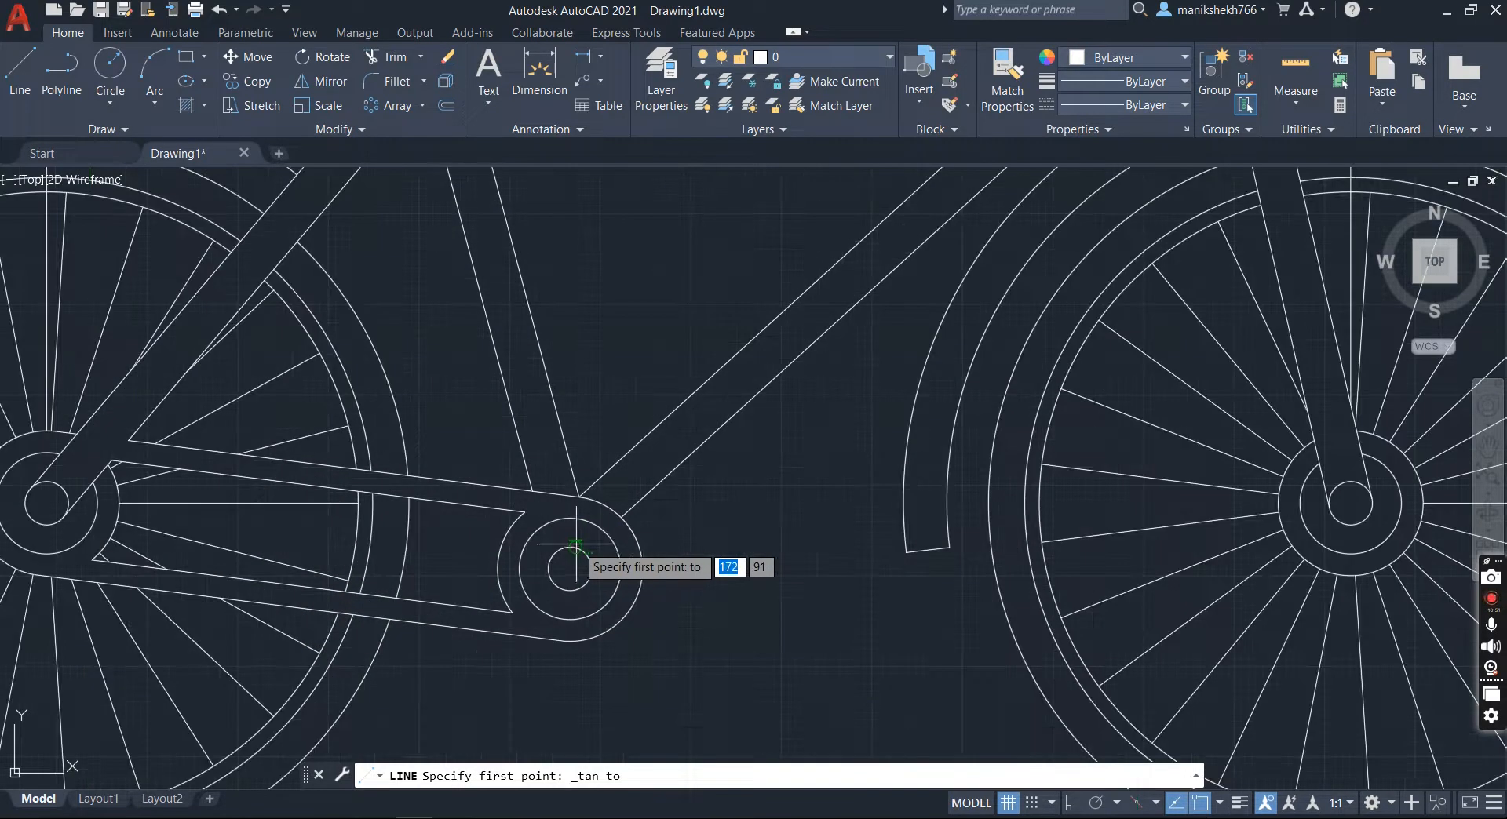
click(572, 564)
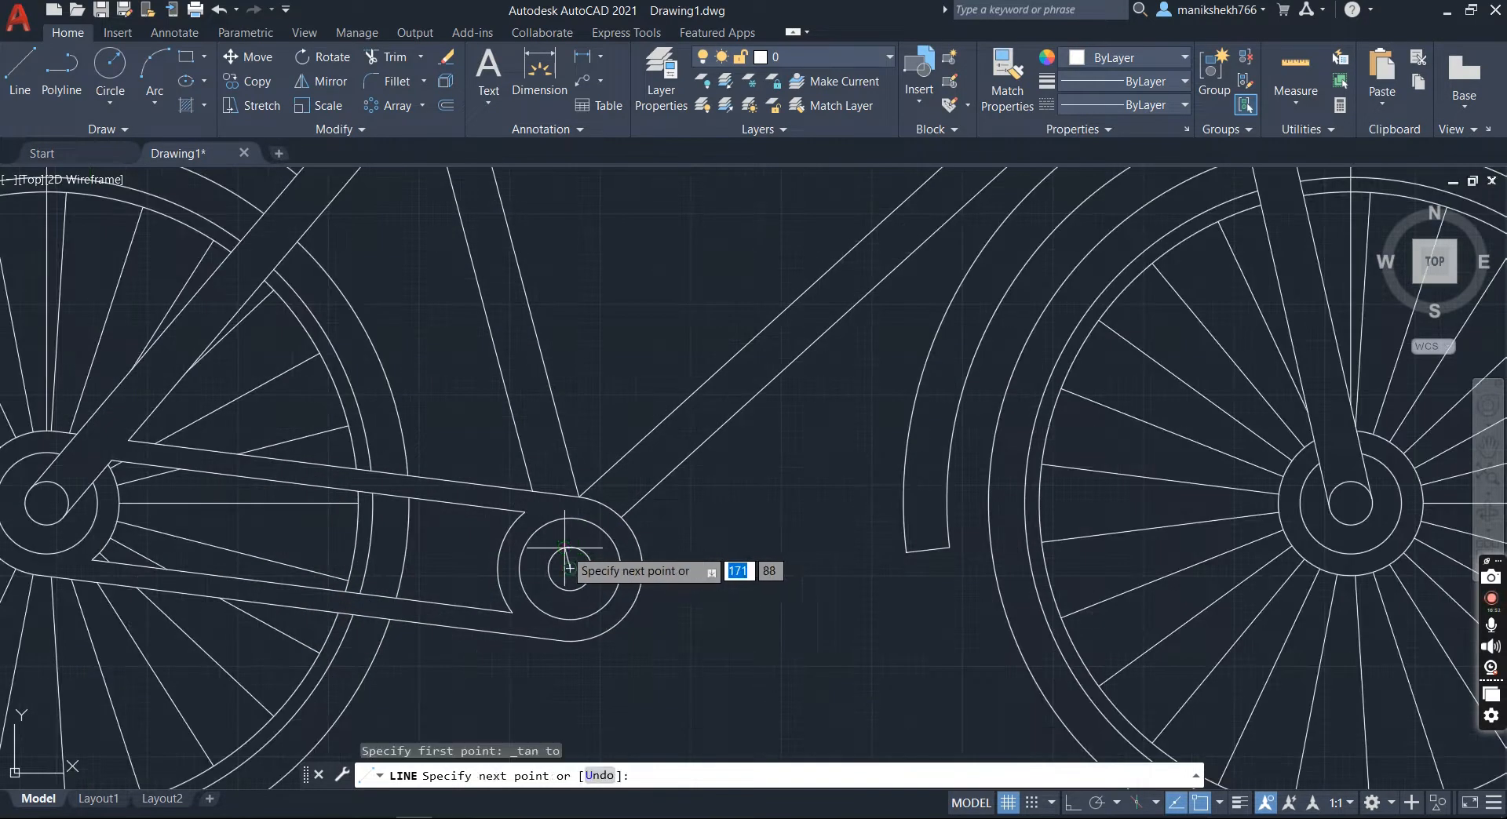
click(736, 477)
key(Return)
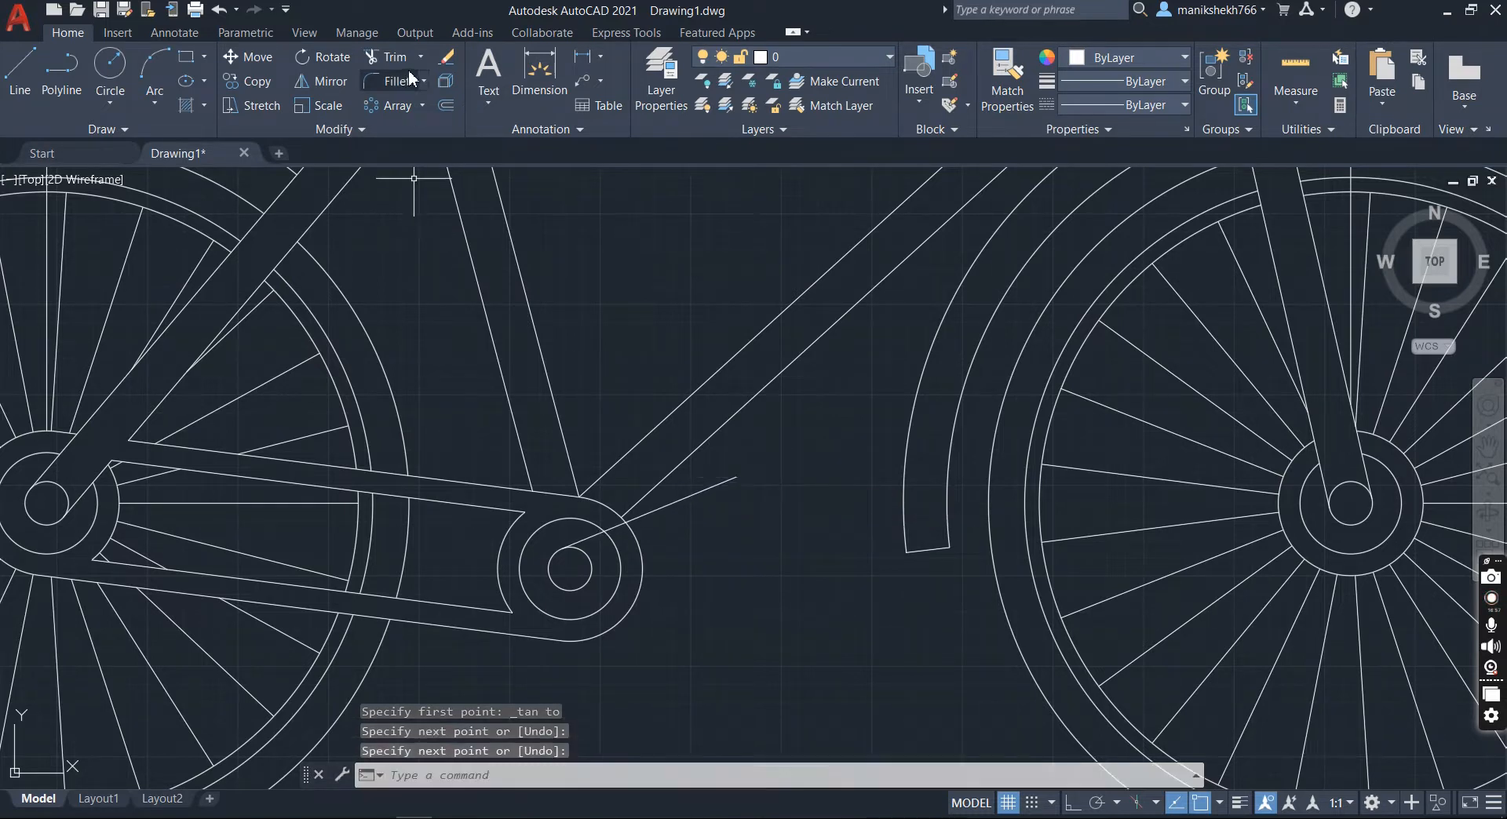
click(447, 105)
key(Return)
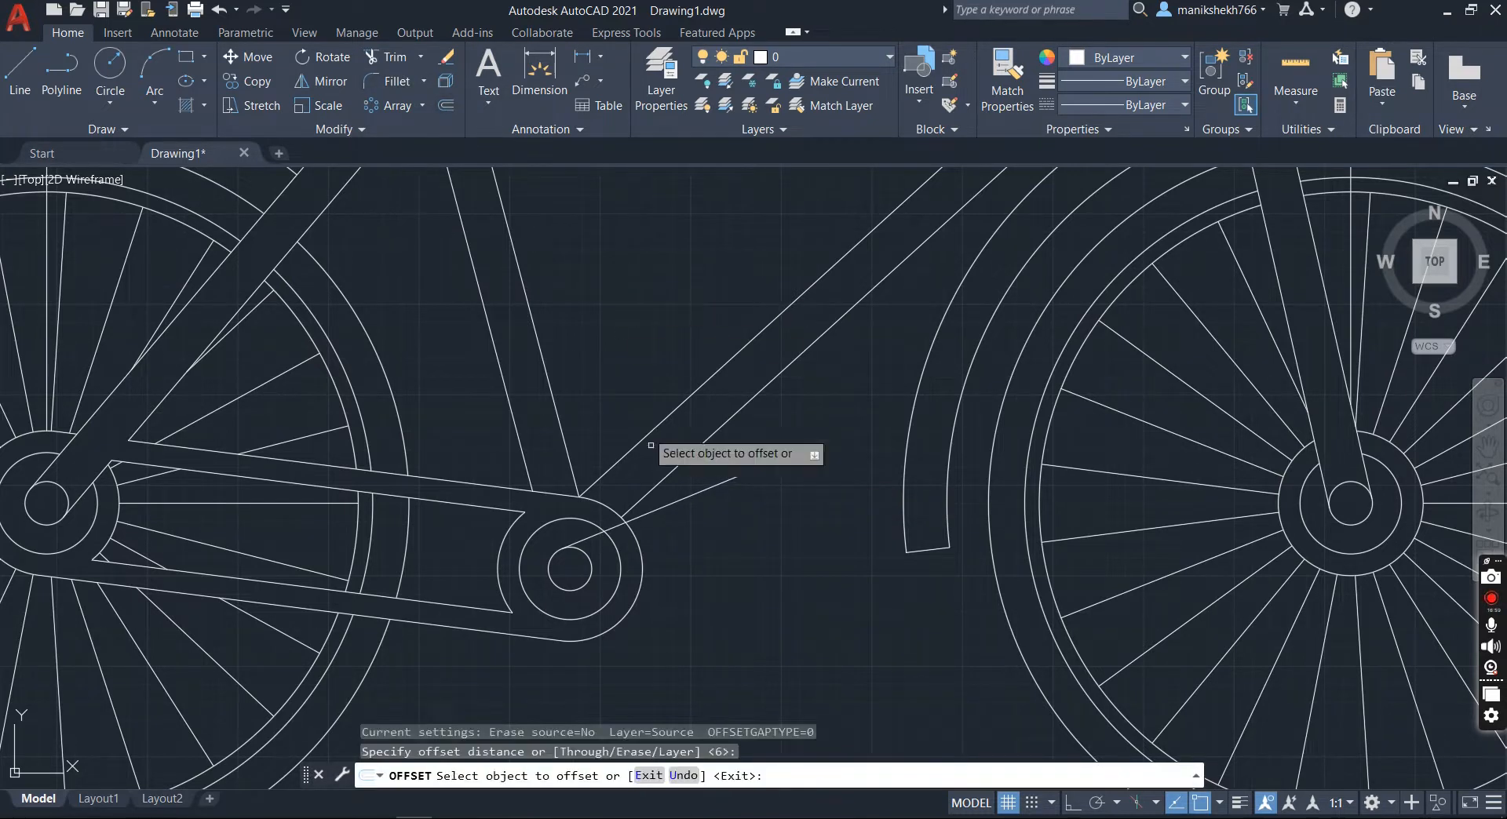
click(674, 497)
key(Return)
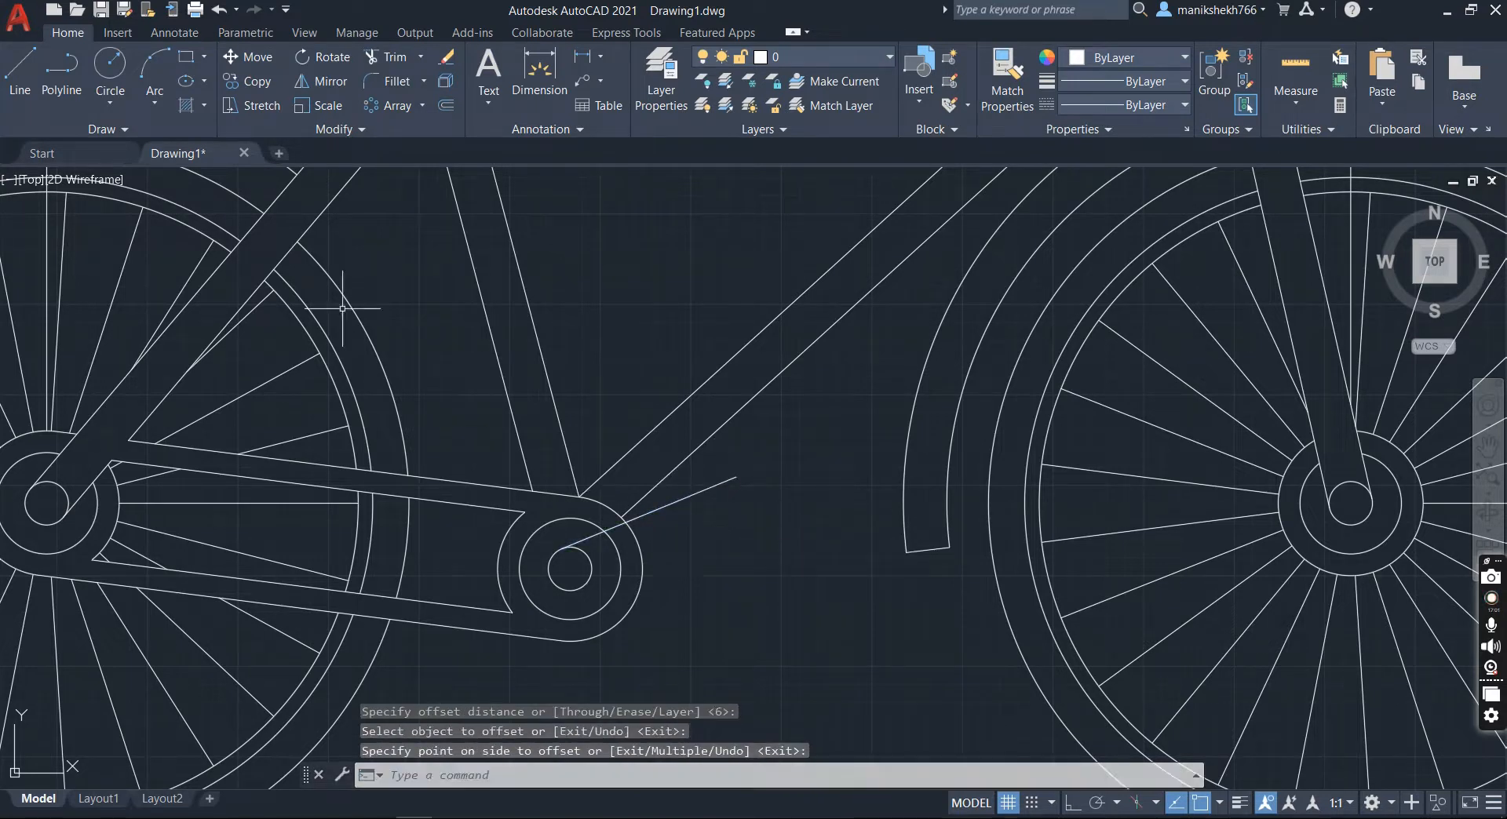
Step: Offset the forward crank arm line 6 units to its lower side
click(445, 106)
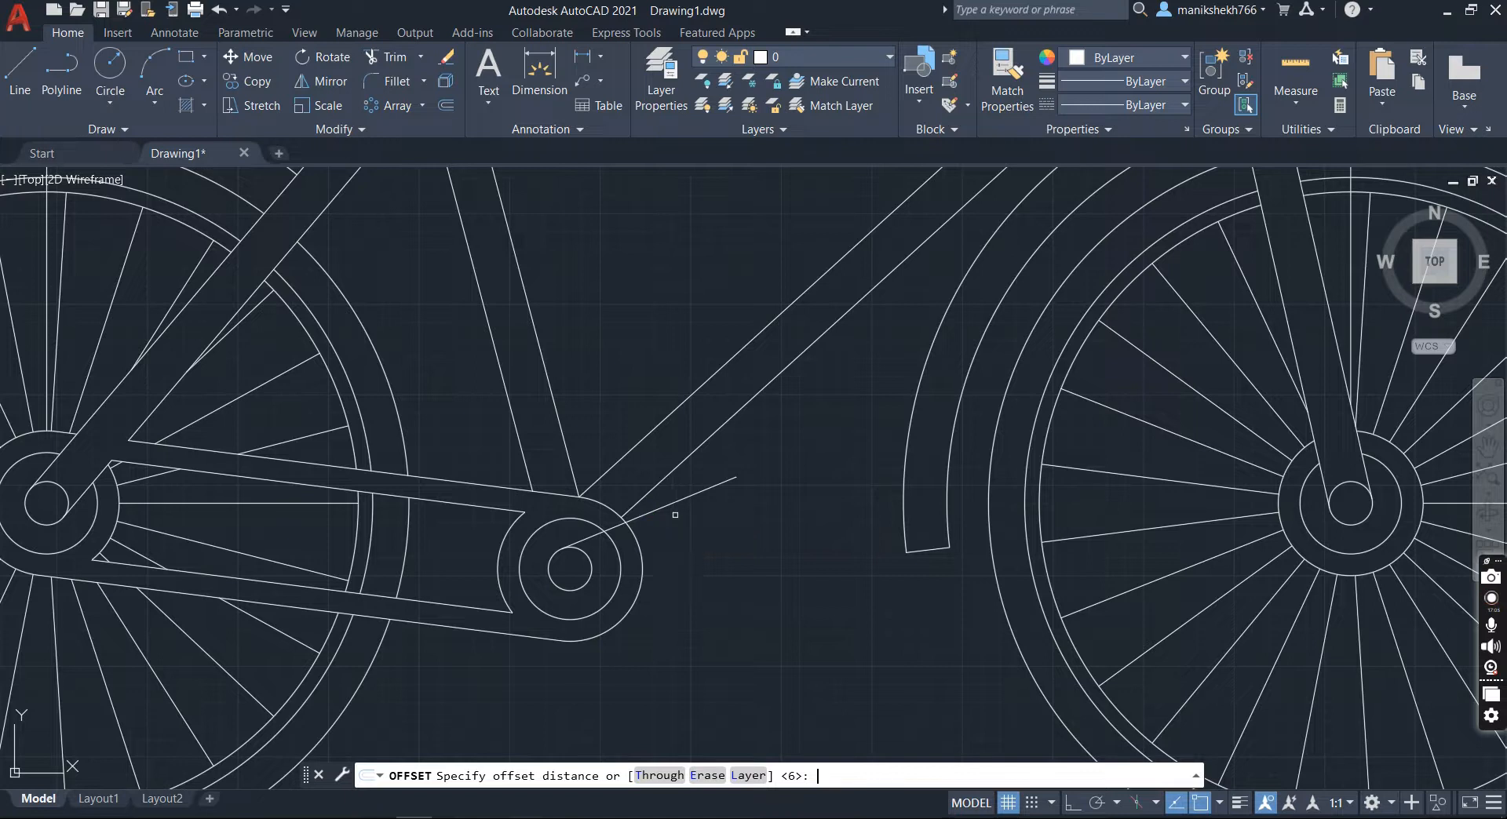
key(Return)
click(676, 504)
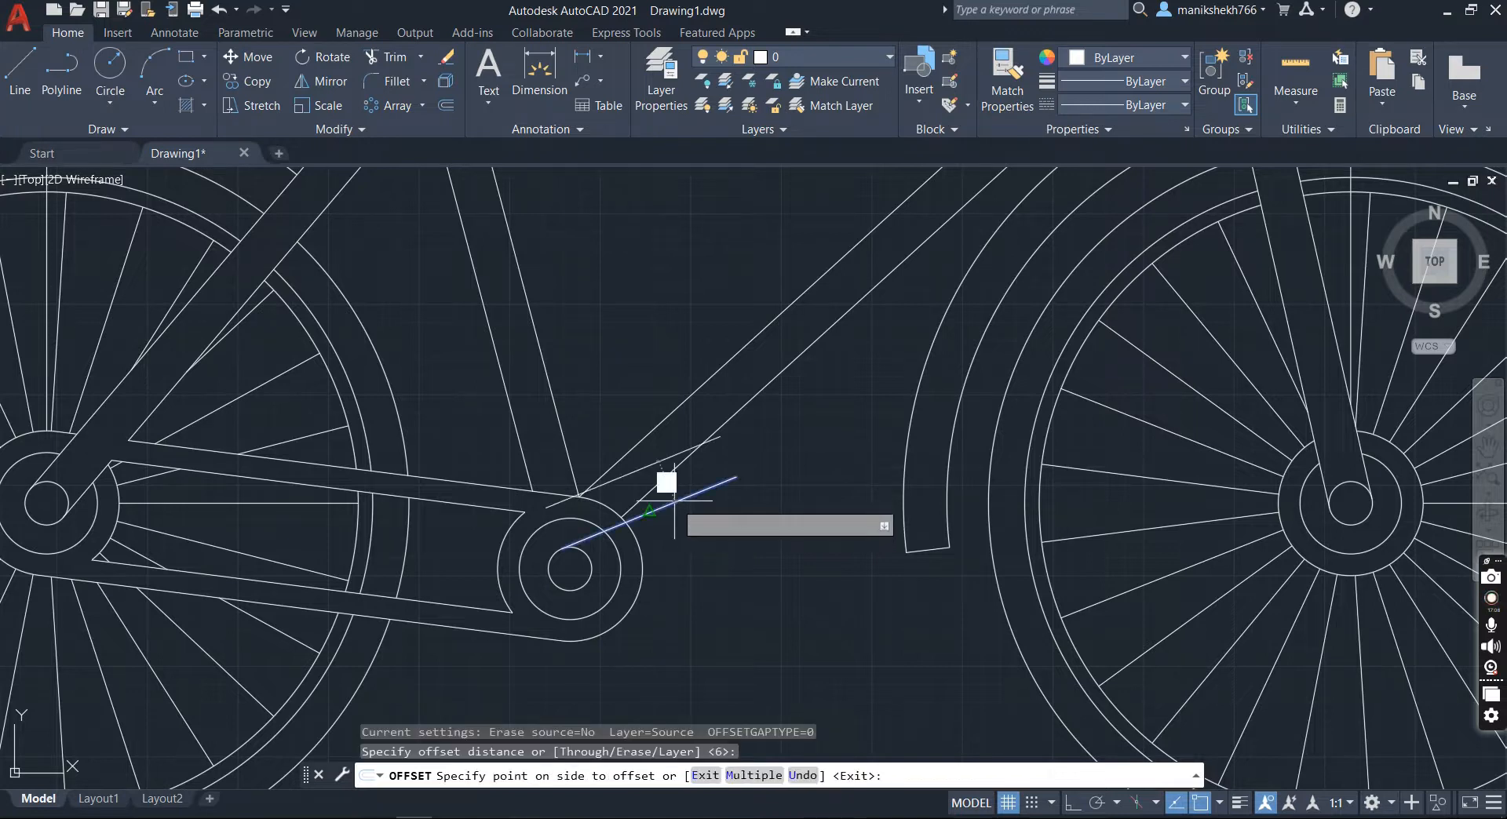
click(695, 551)
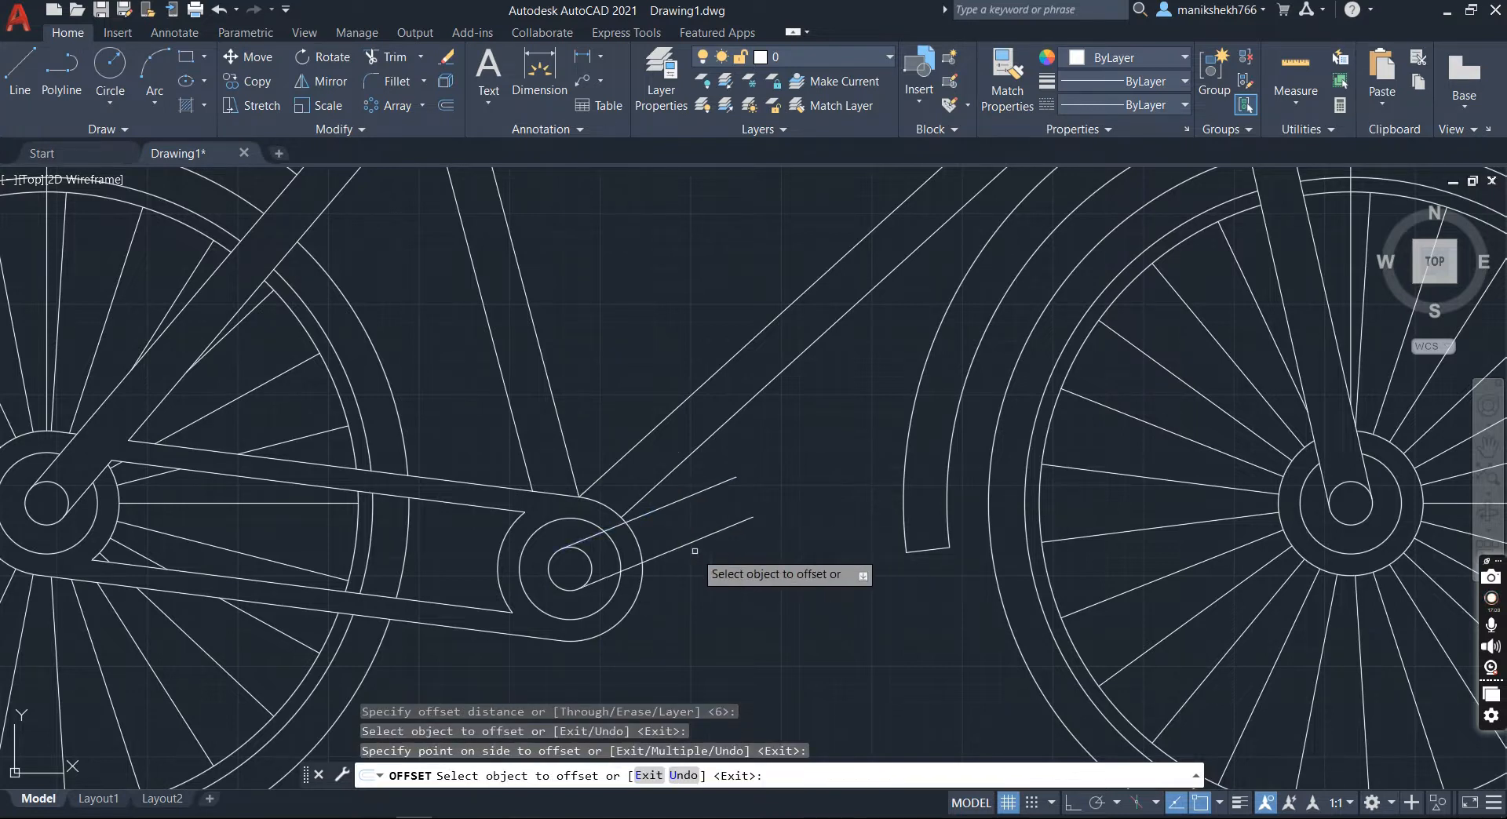
Step: Draw a pedal rectangle about 12 units wide, extending up and forward from the outer end of the lower crank arm line
click(190, 61)
click(753, 516)
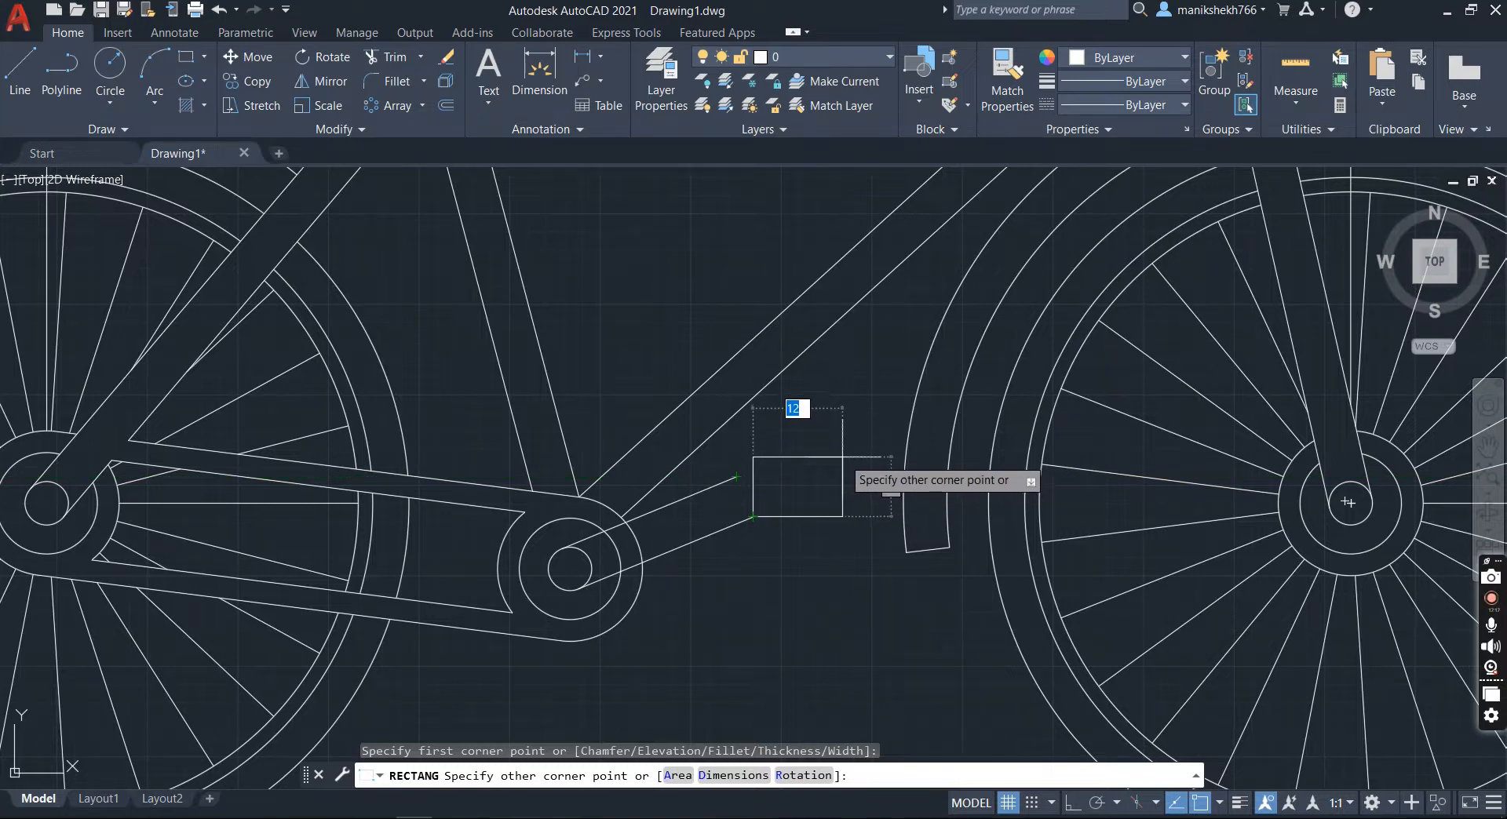
click(842, 455)
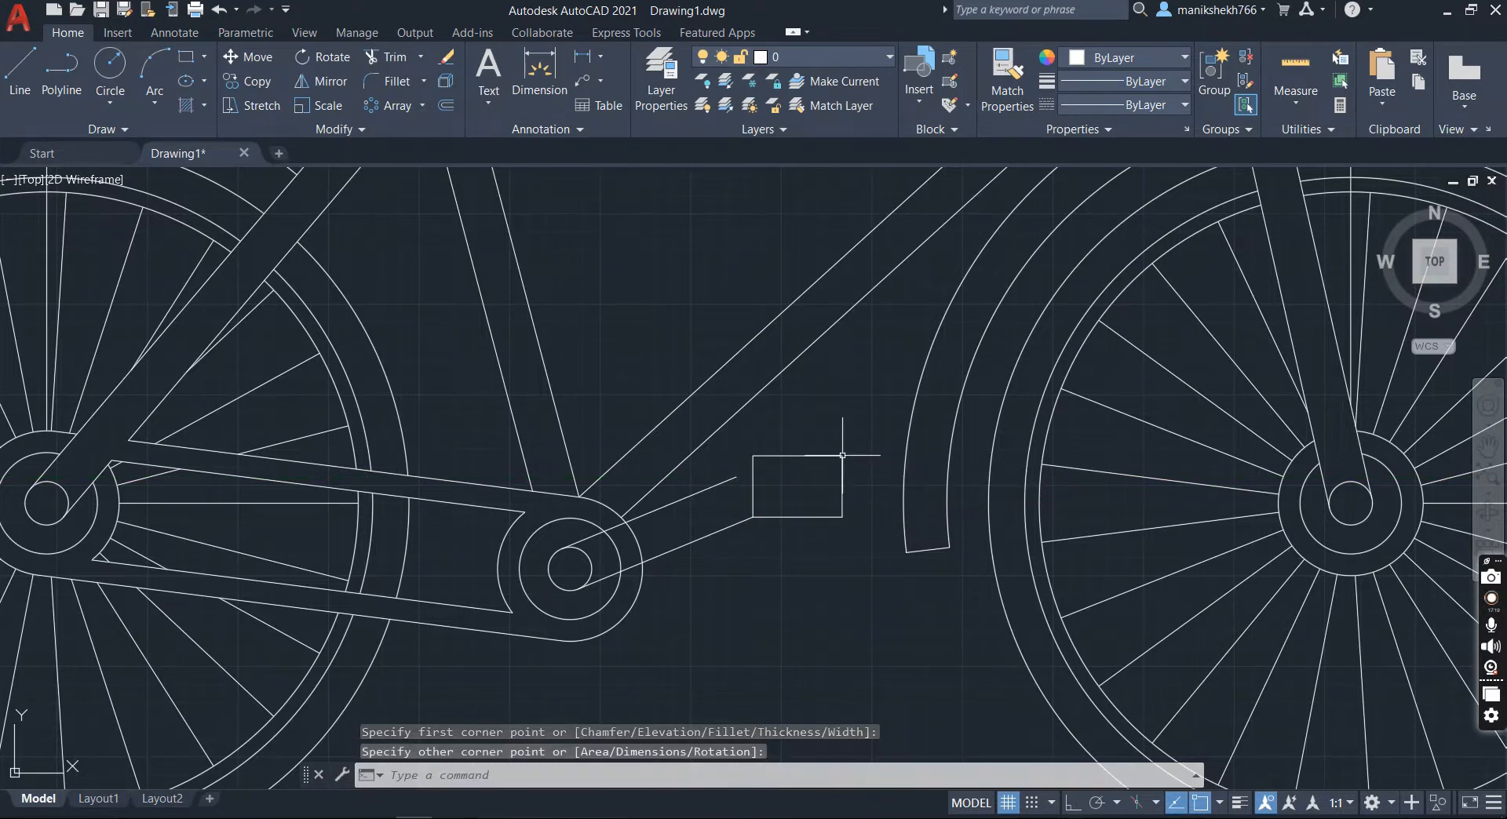
key(Return)
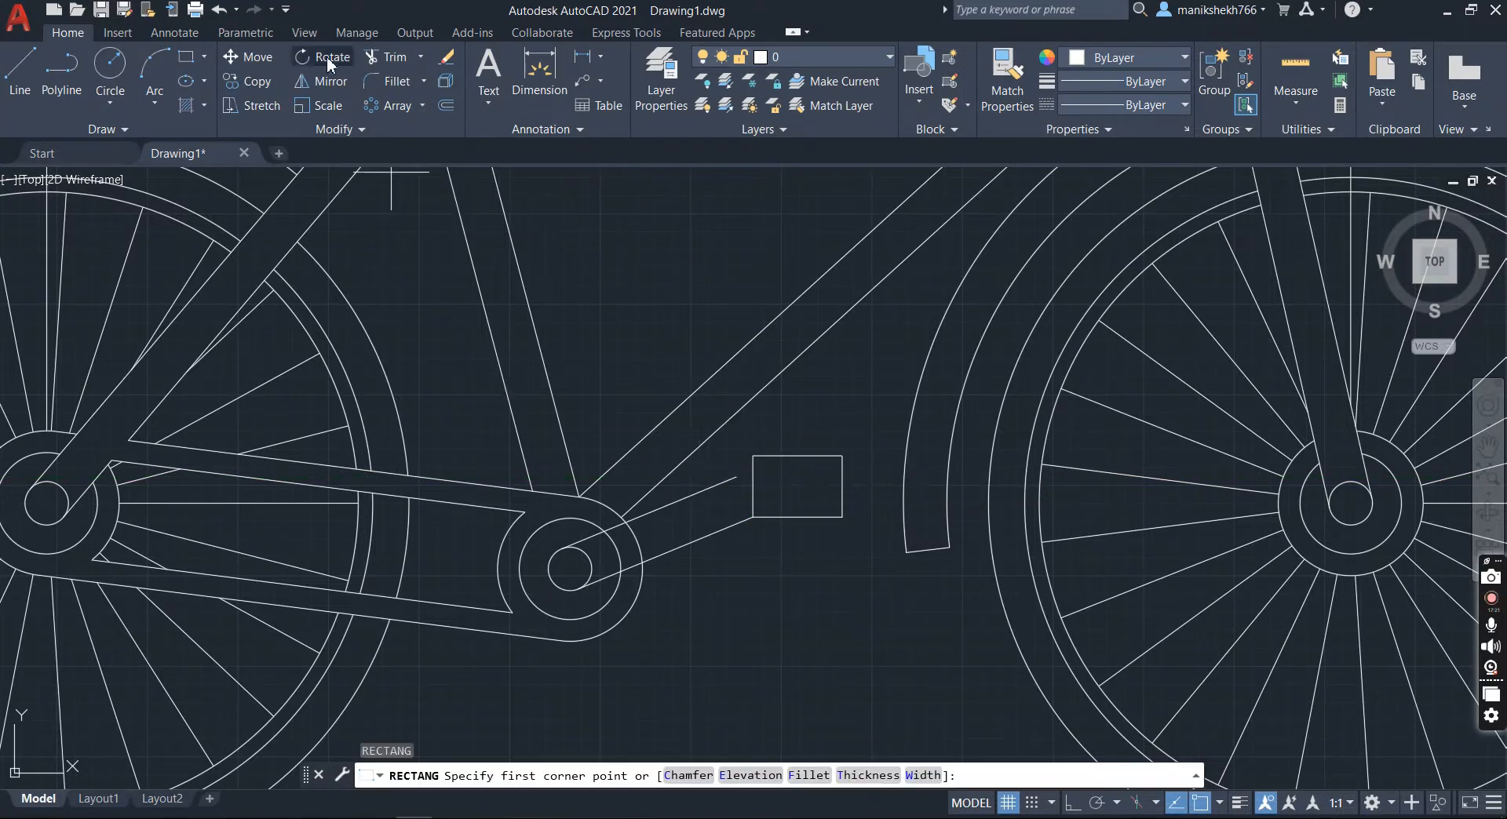
Step: Try to extend the upper crank arm line to the pedal rectangle with the Trim command
click(390, 66)
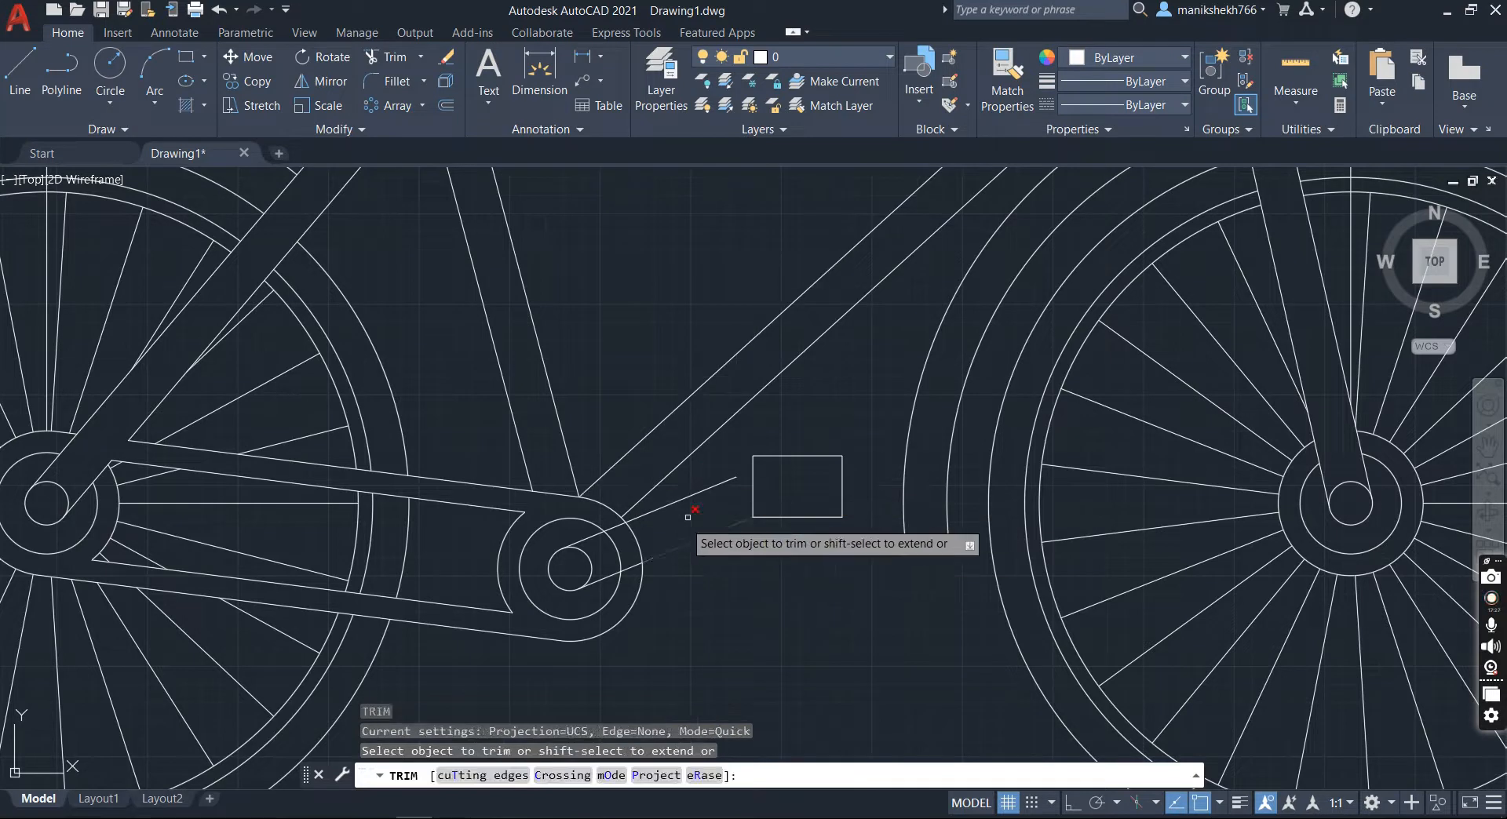
click(717, 496)
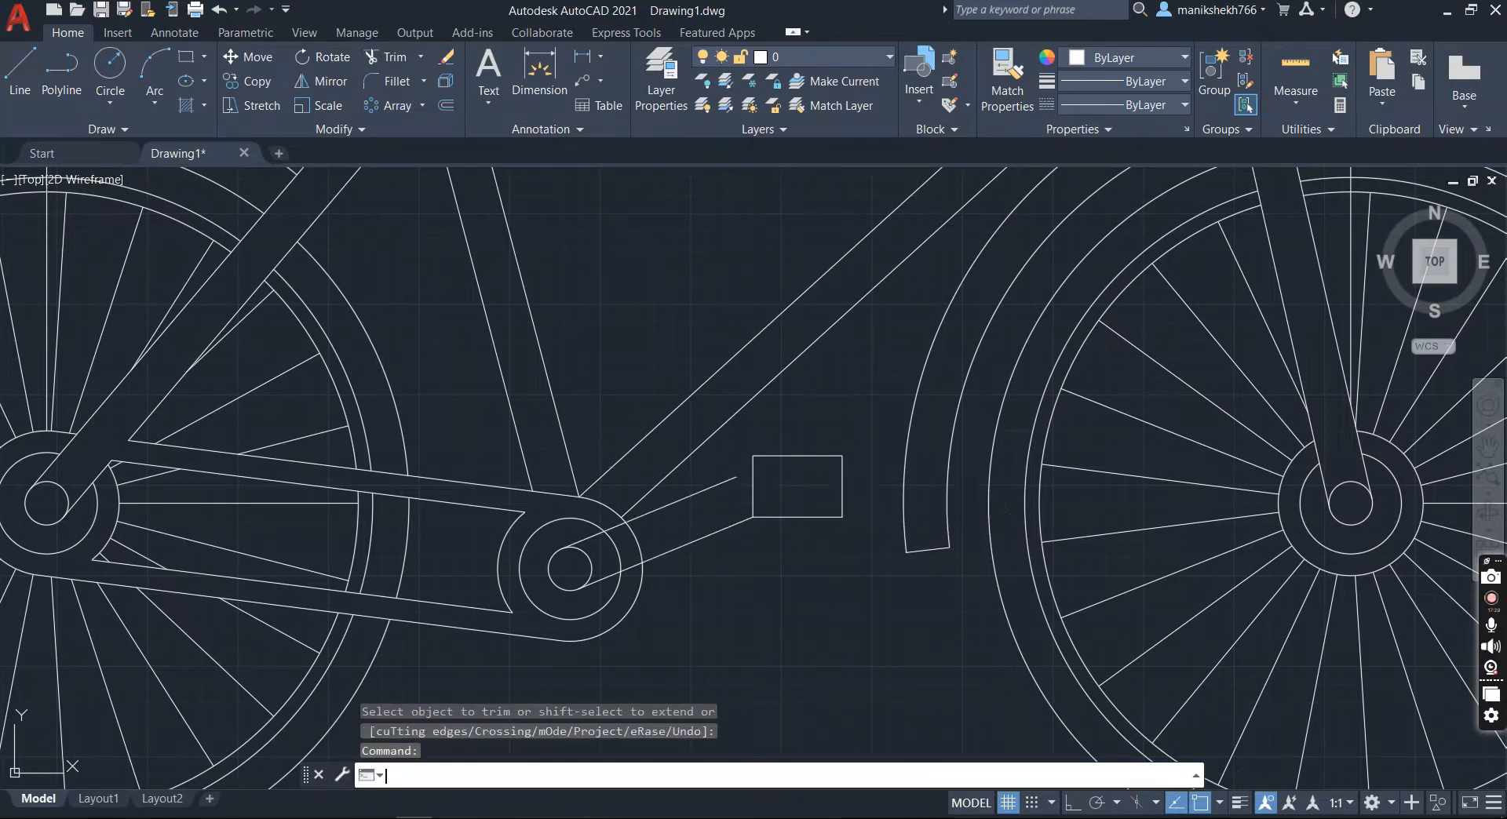
key(Return)
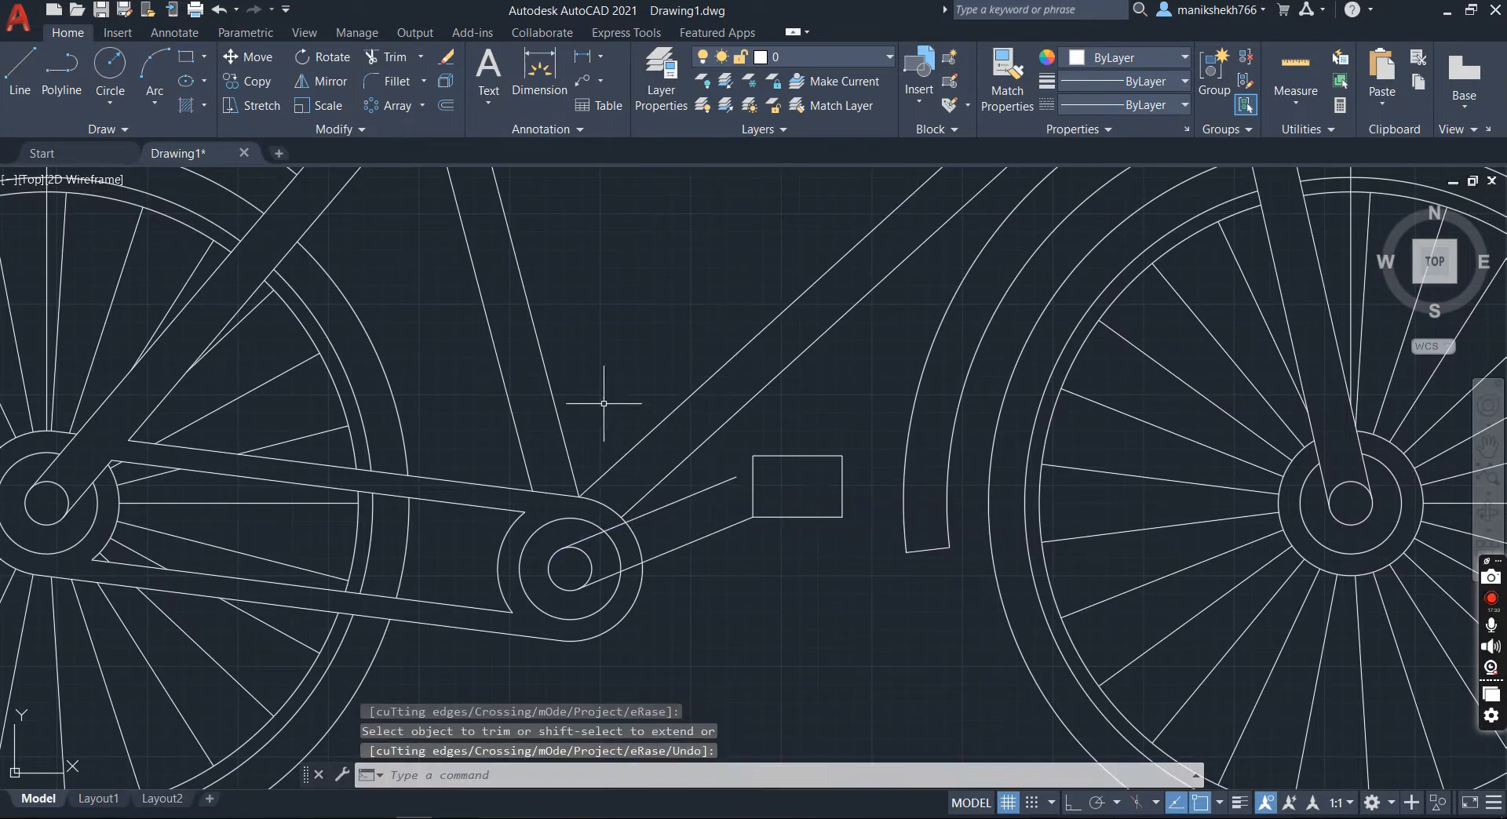
click(387, 61)
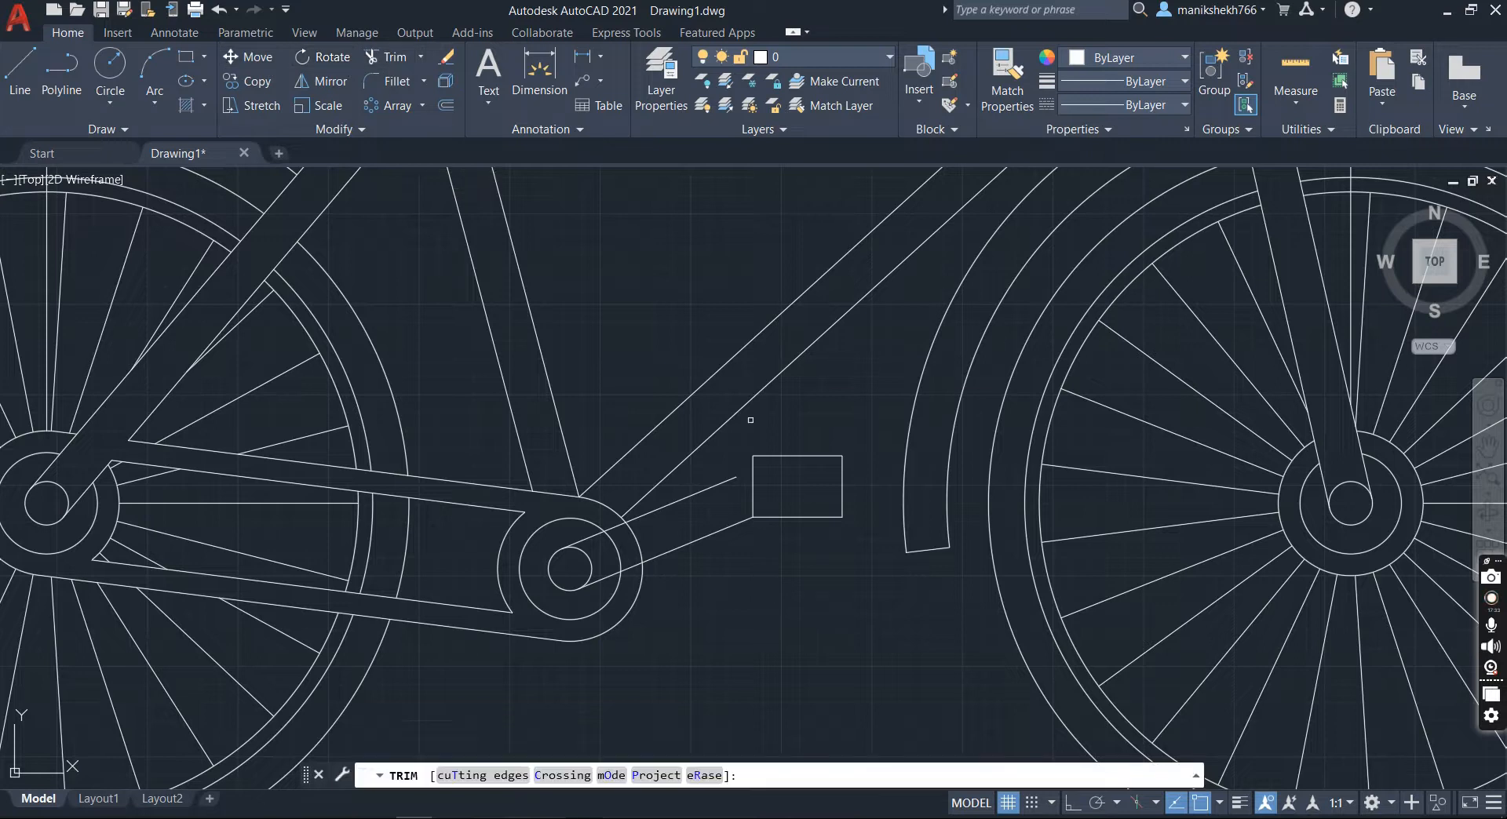
click(632, 372)
key(Return)
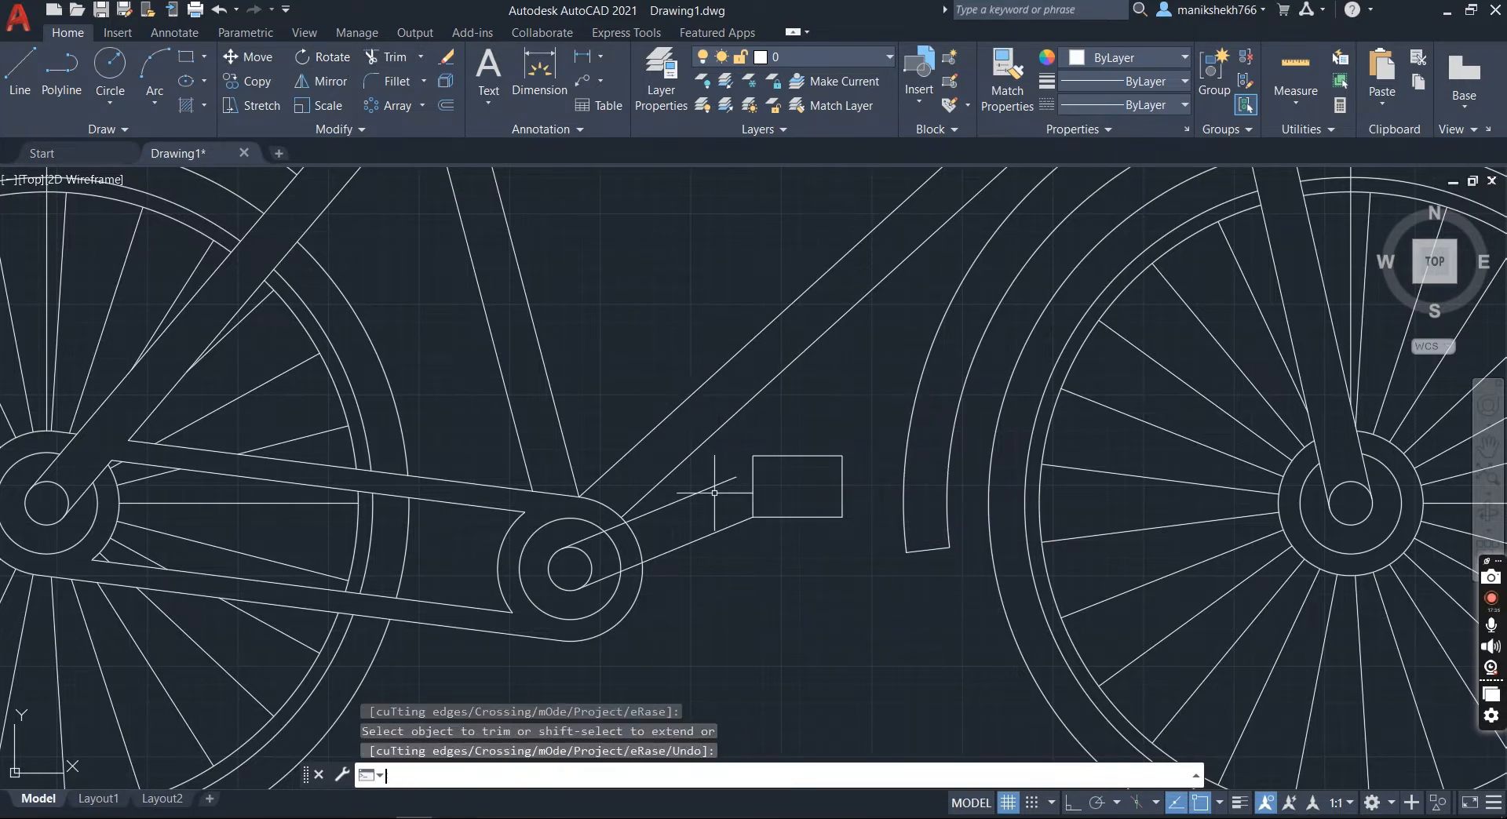
scroll(742, 471, down, 6)
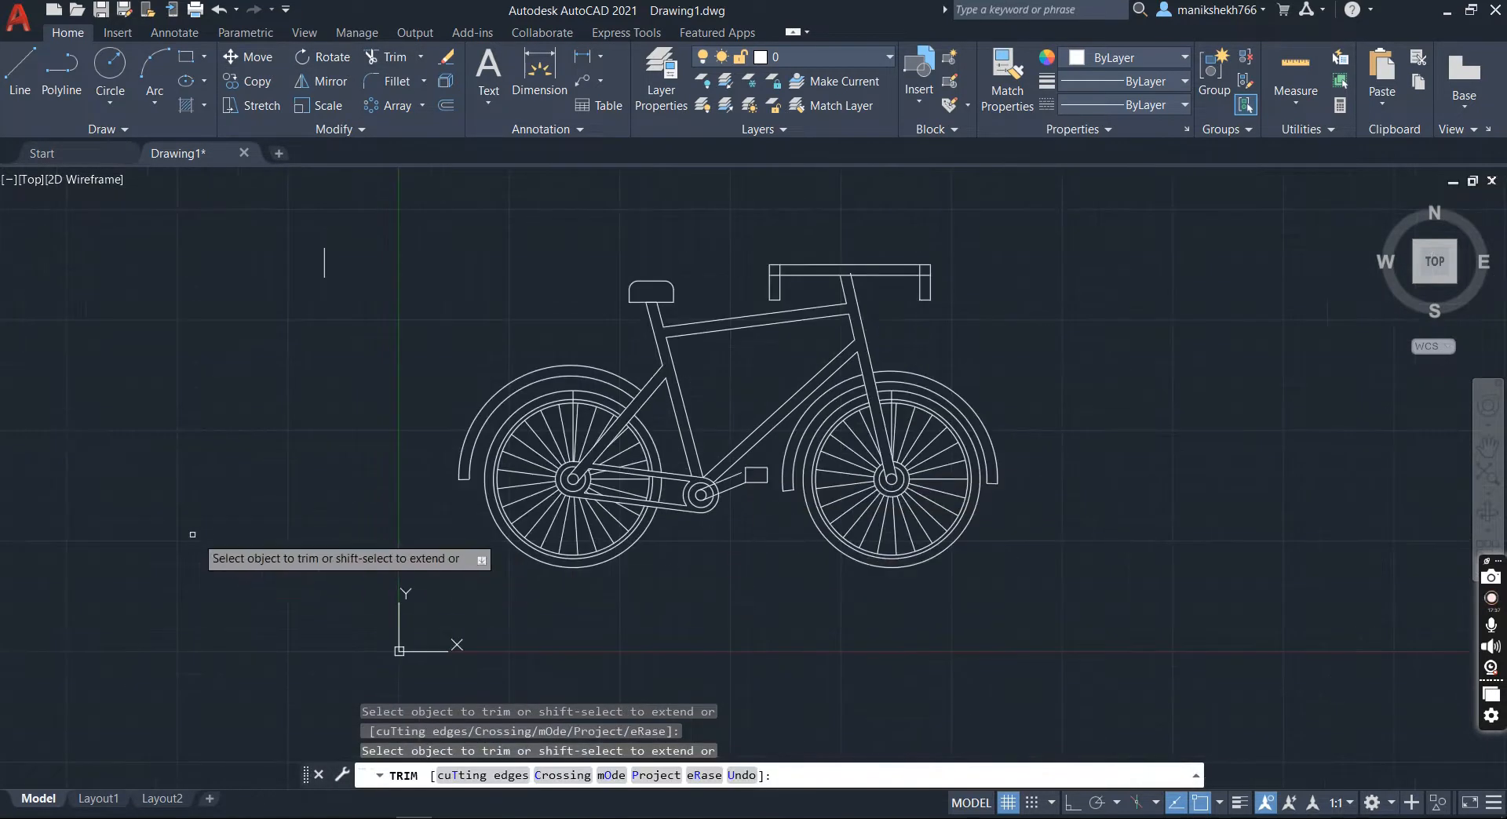
key(Return)
Step: Retry the Trim command on the free end of the upper crank arm line next to the pedal rectangle
scroll(126, 407, down, 2)
scroll(804, 412, up, 2)
scroll(849, 399, up, 2)
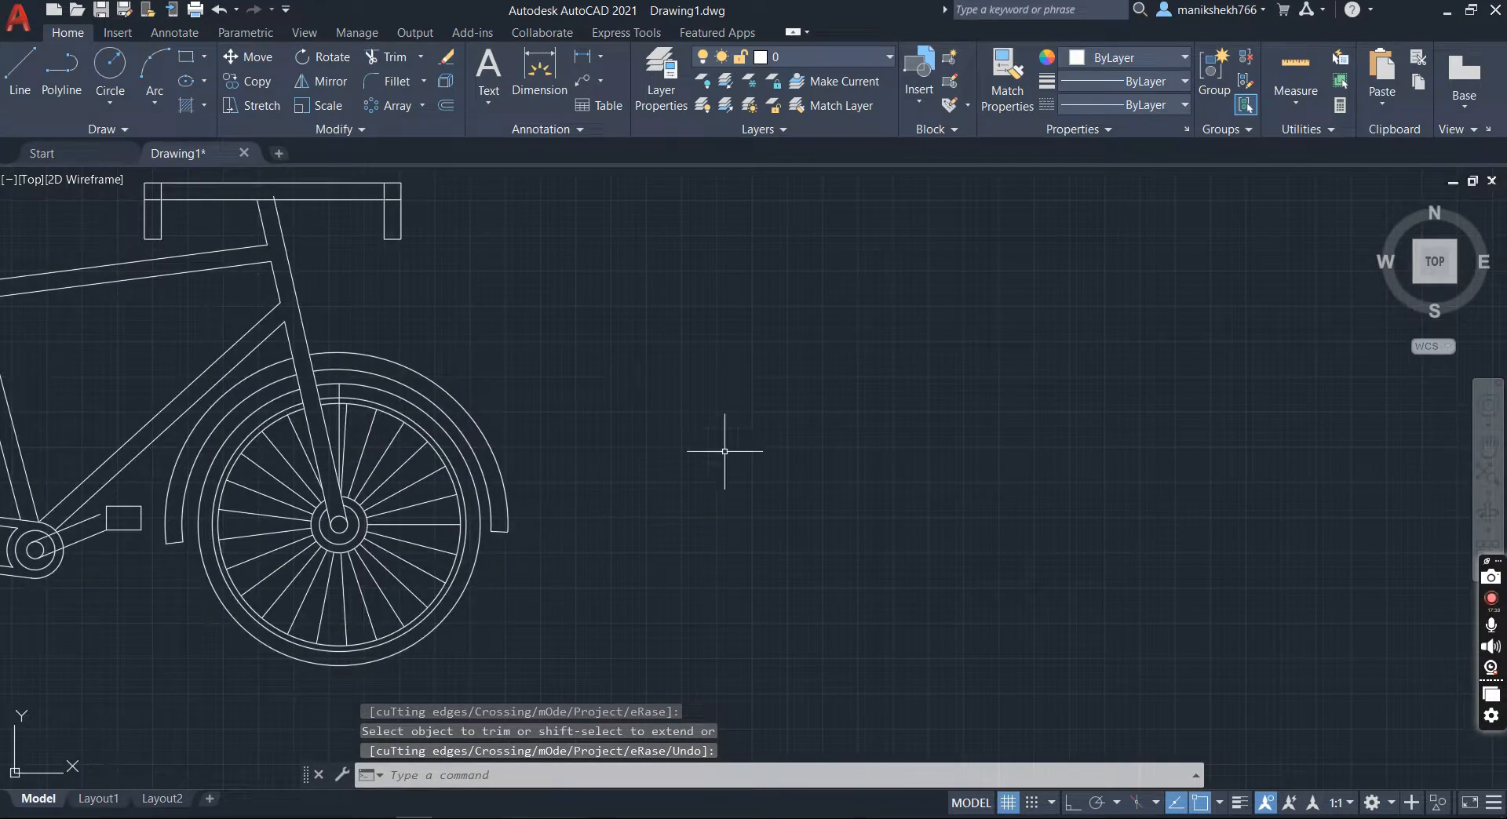
scroll(1263, 451, down, 4)
scroll(846, 486, up, 2)
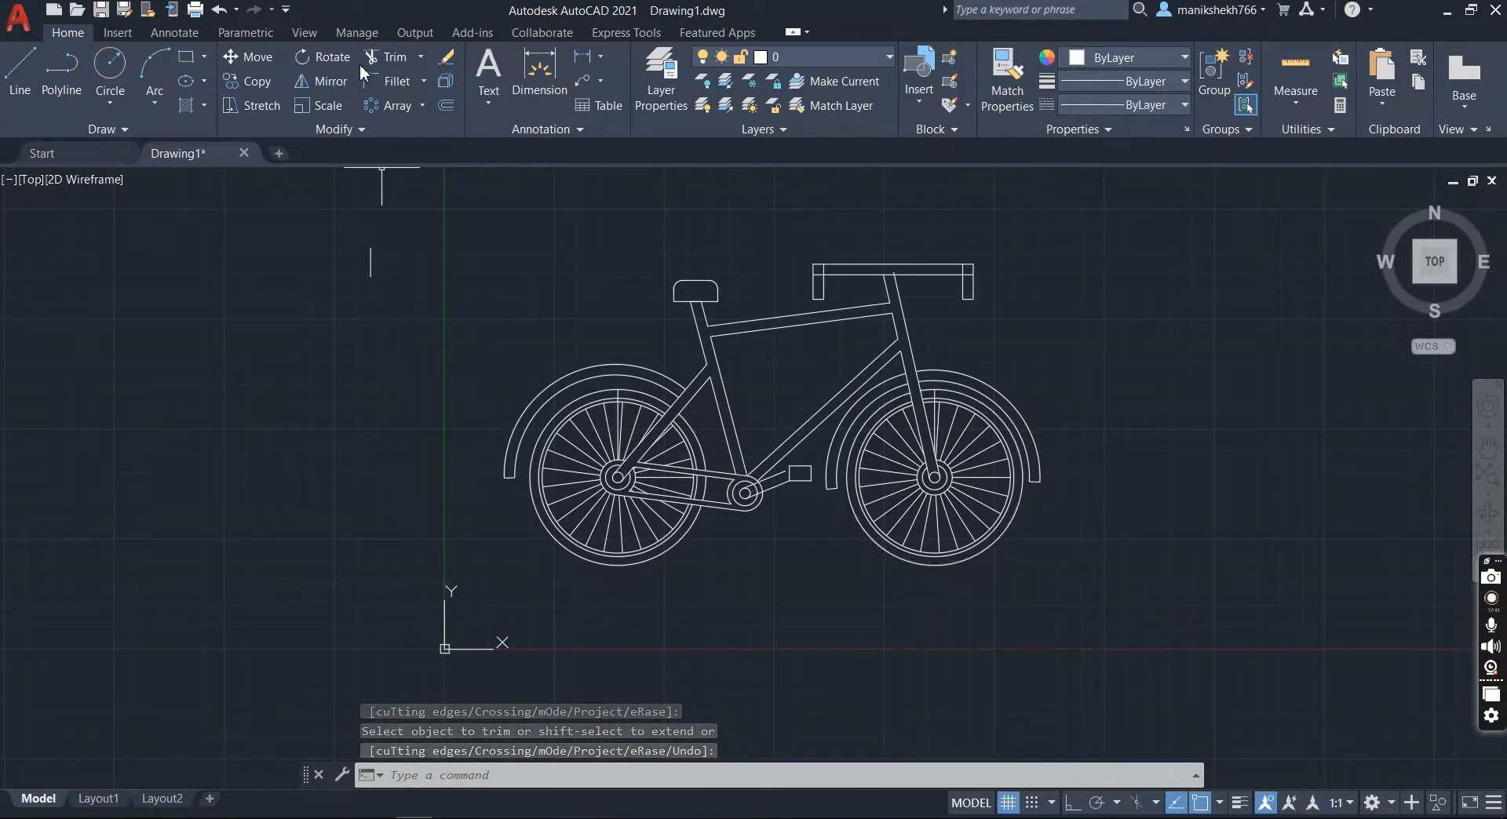
click(403, 56)
scroll(777, 490, up, 4)
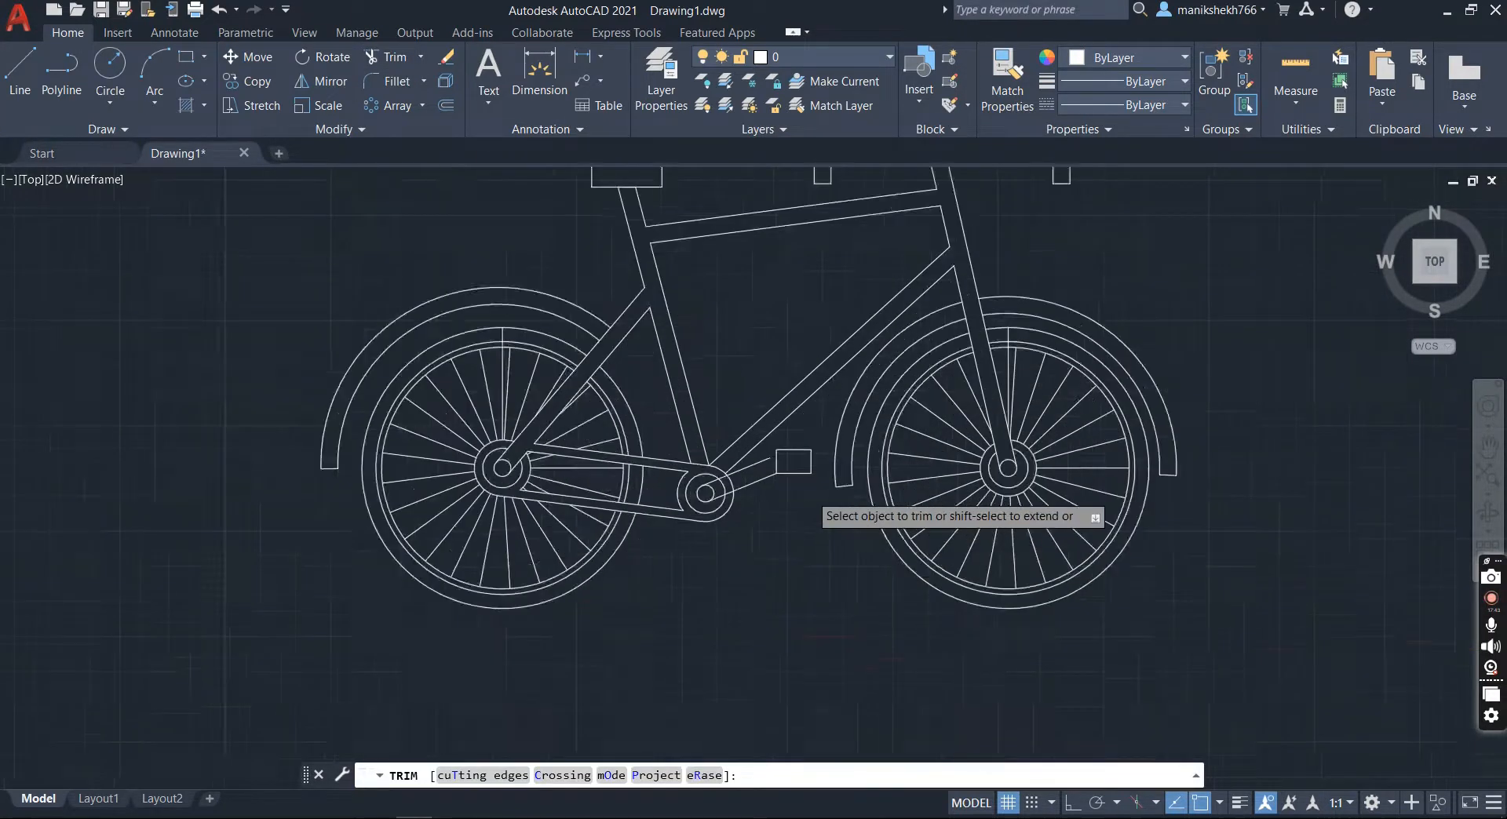
click(748, 466)
click(732, 448)
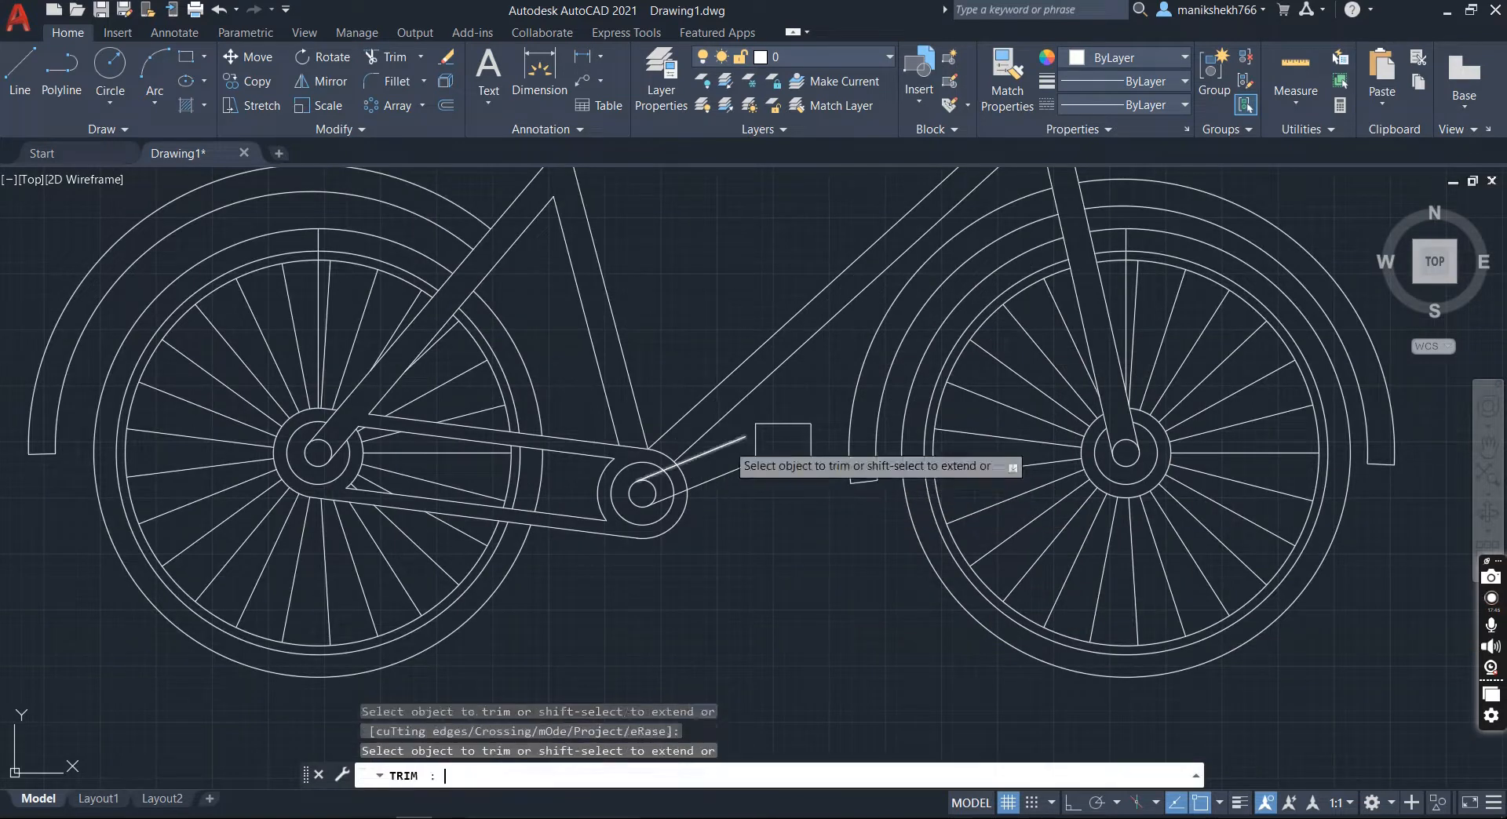
key(Return)
key(Return)
click(727, 441)
key(Return)
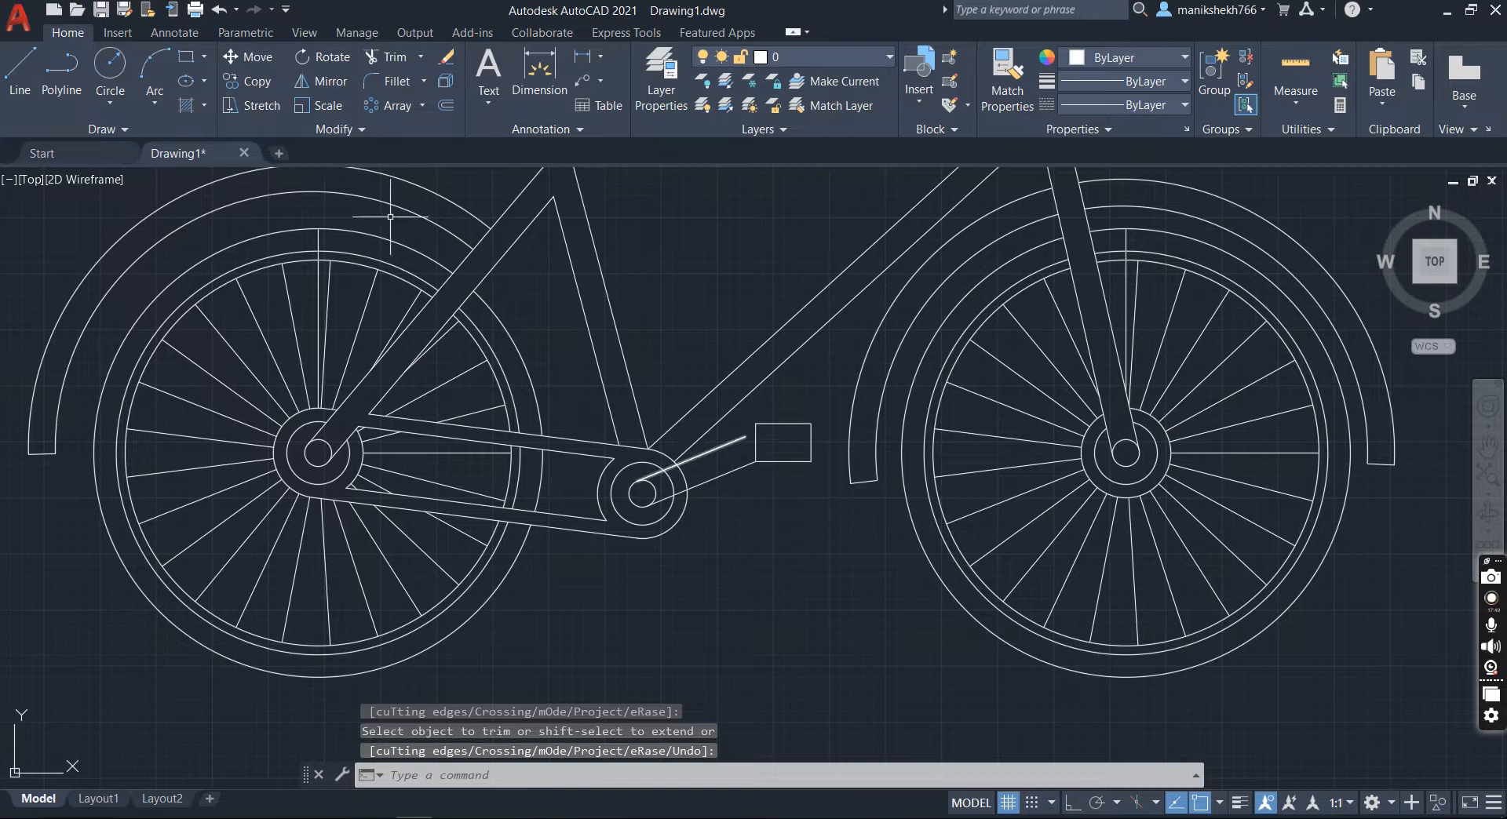
Step: Extend the upper forward crank arm line to meet the near side of the pedal rectangle
click(420, 57)
click(399, 110)
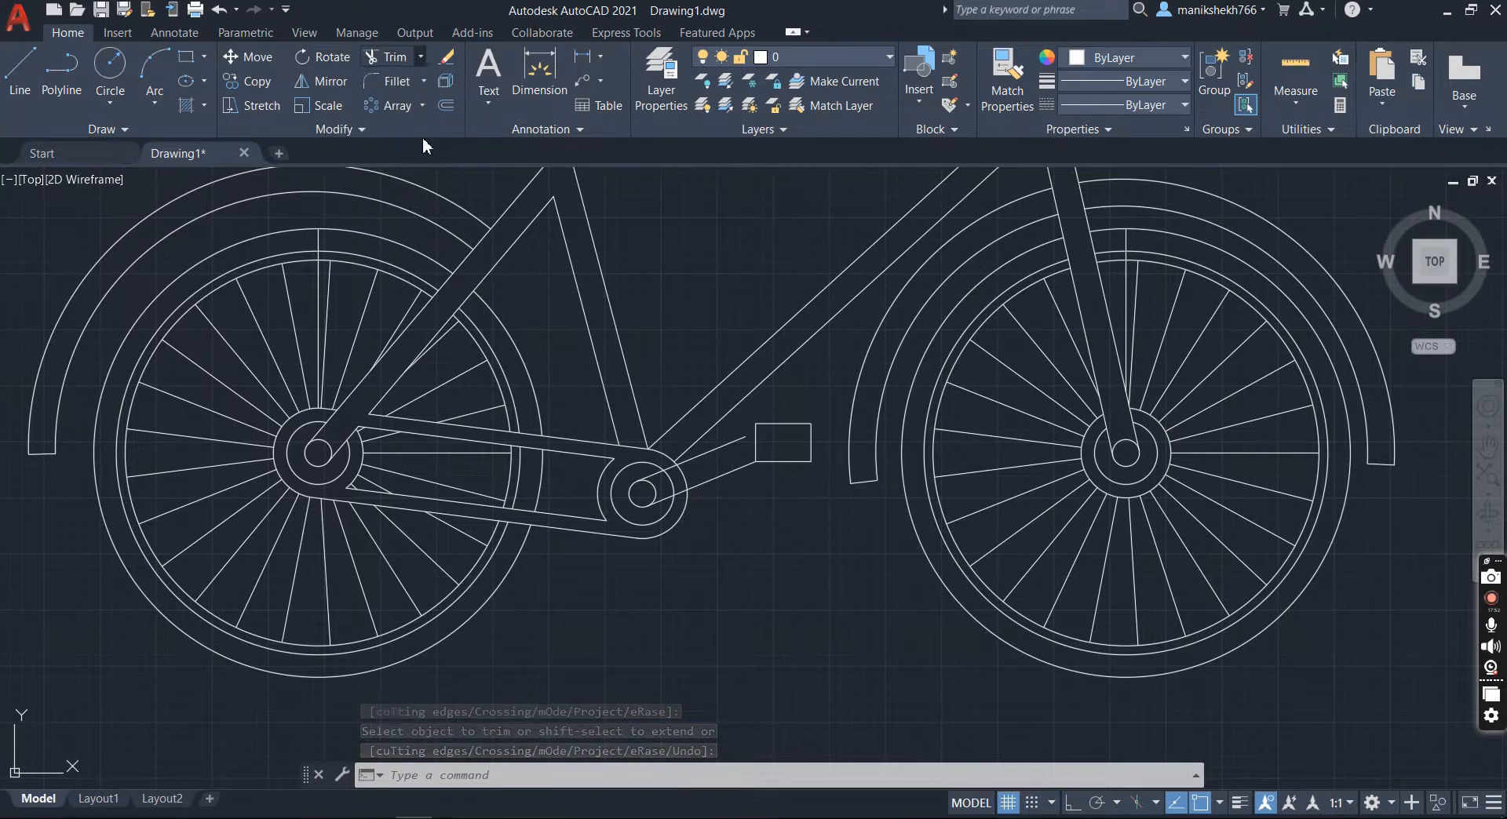
click(722, 457)
key(Return)
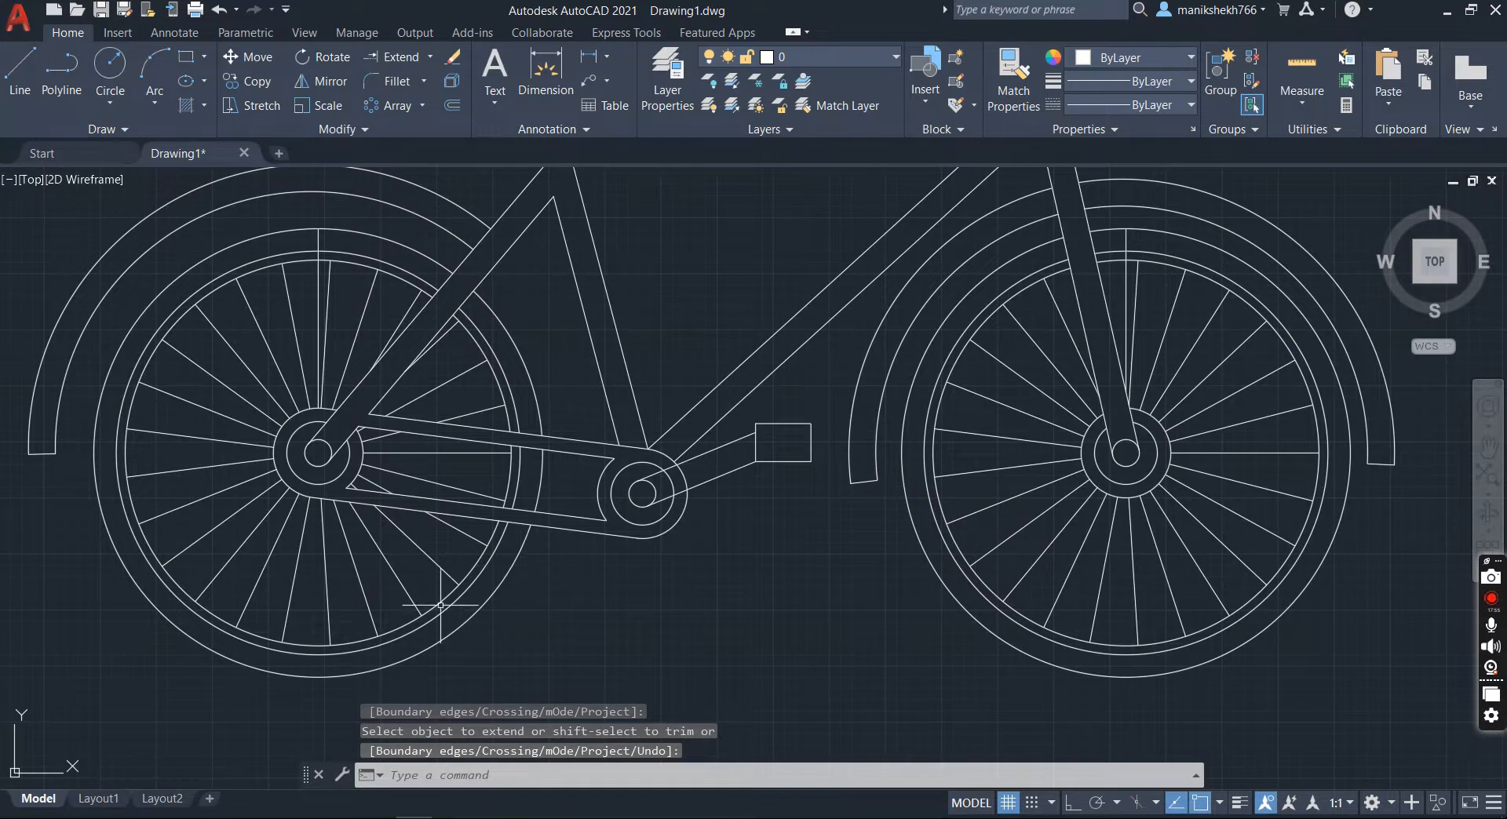
Step: Draw a rear crank arm line from the upper crank line's inner endpoint on the small crank circle, sloping down and backward past the chain
click(22, 83)
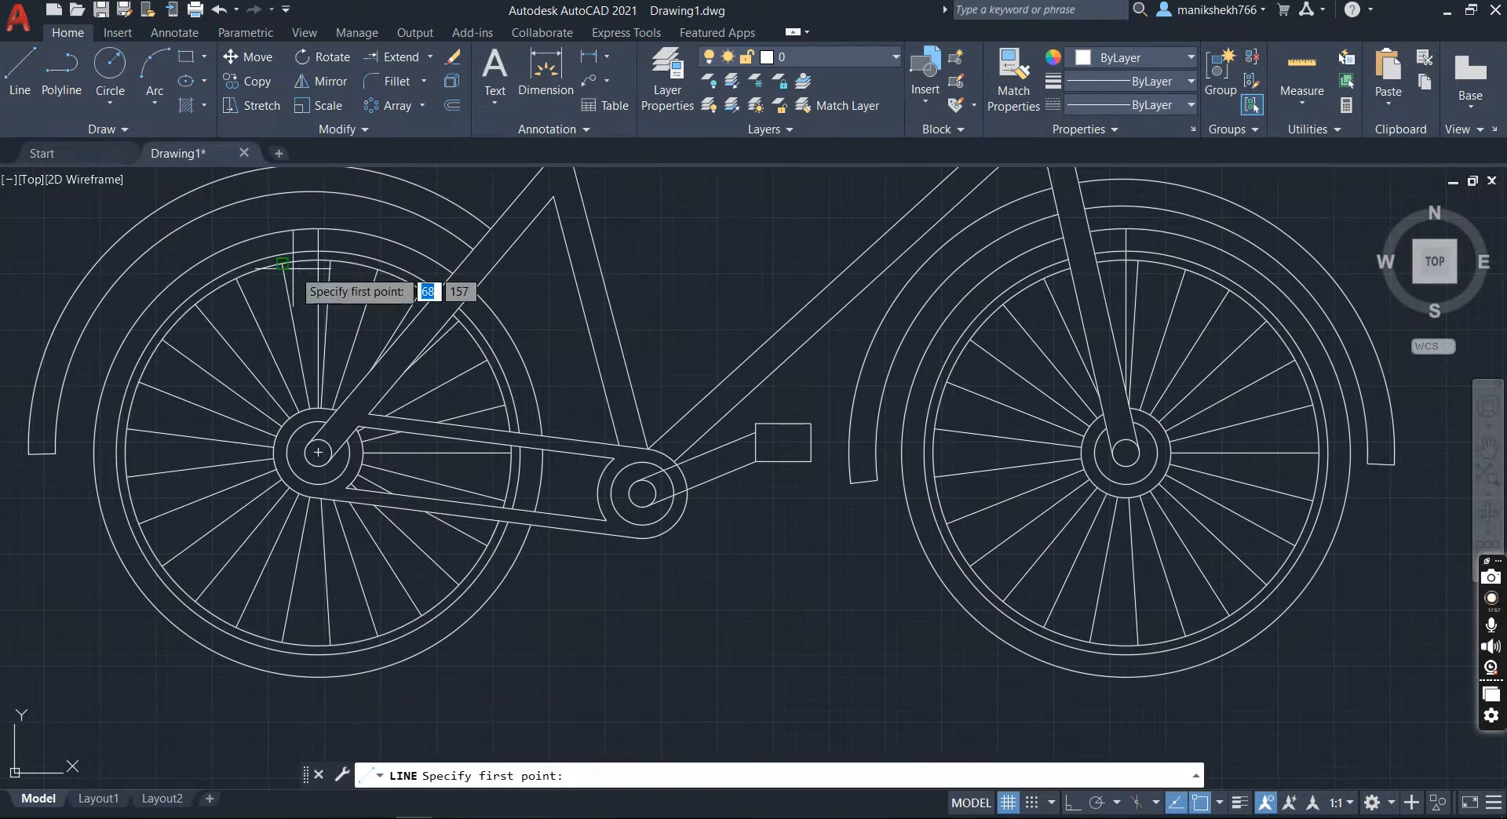
click(642, 493)
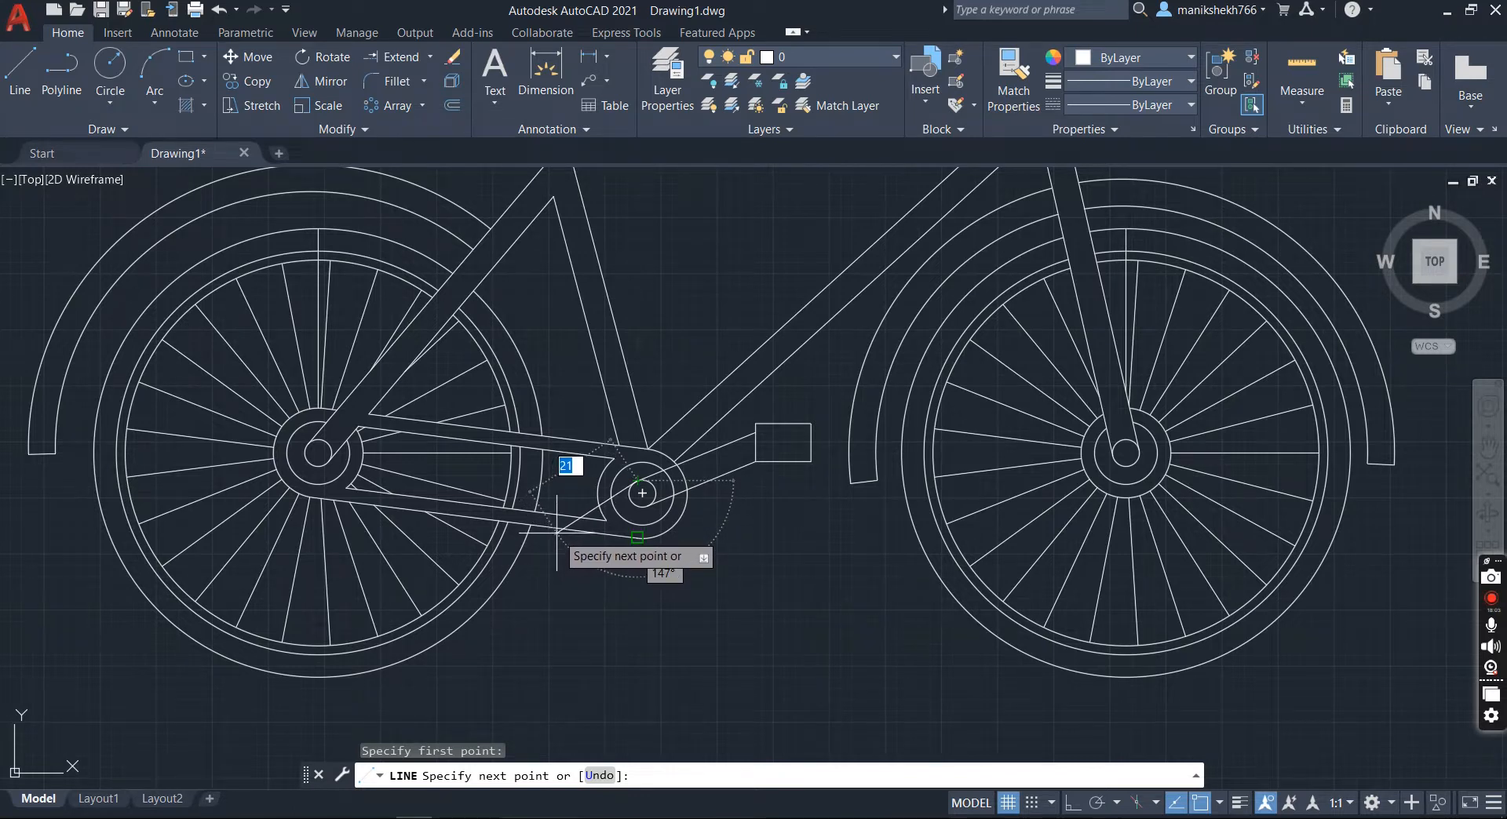
click(635, 538)
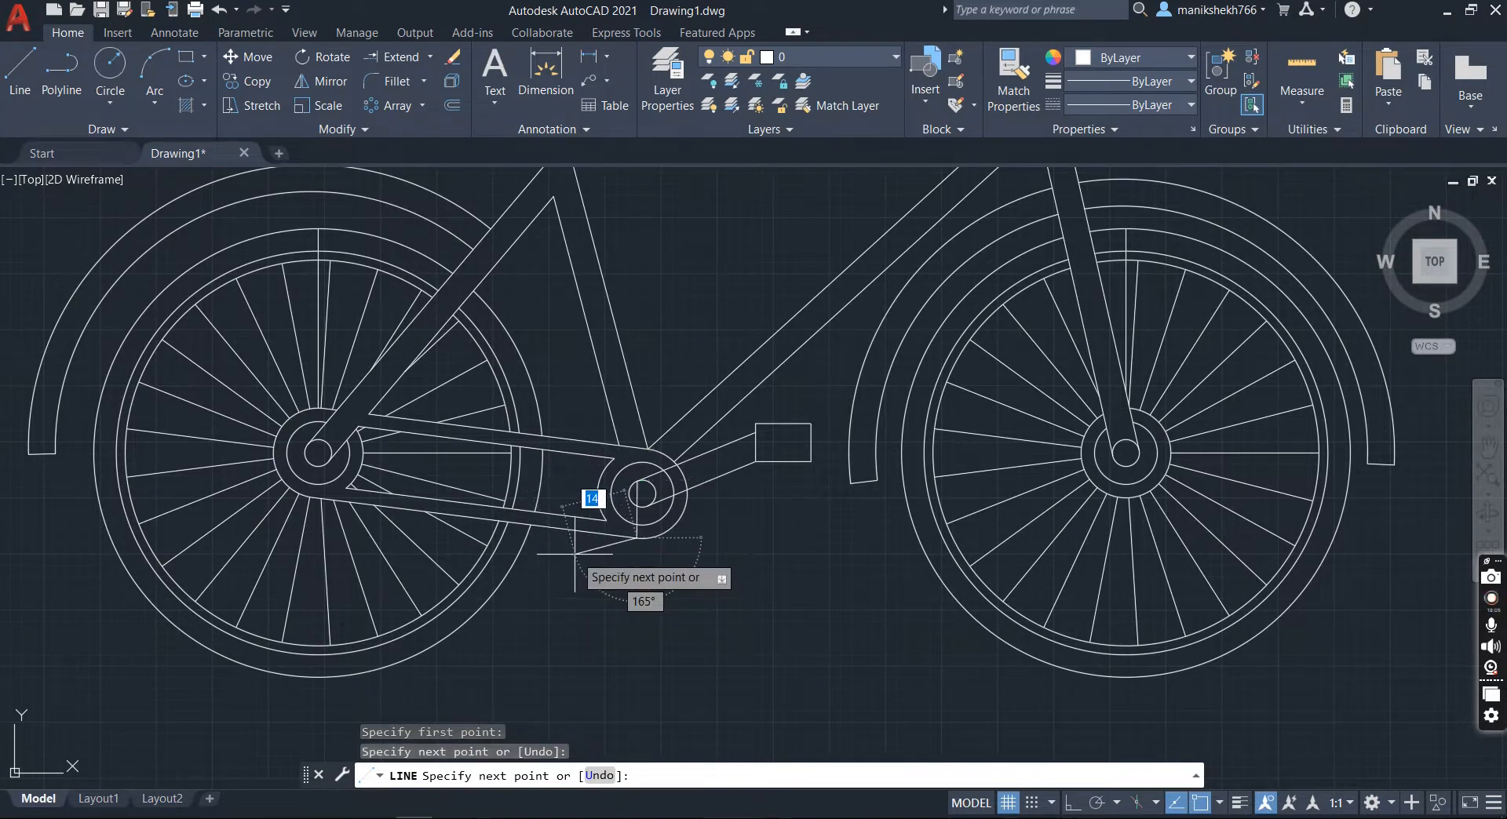
key(ctrl+z)
scroll(576, 549, up, 4)
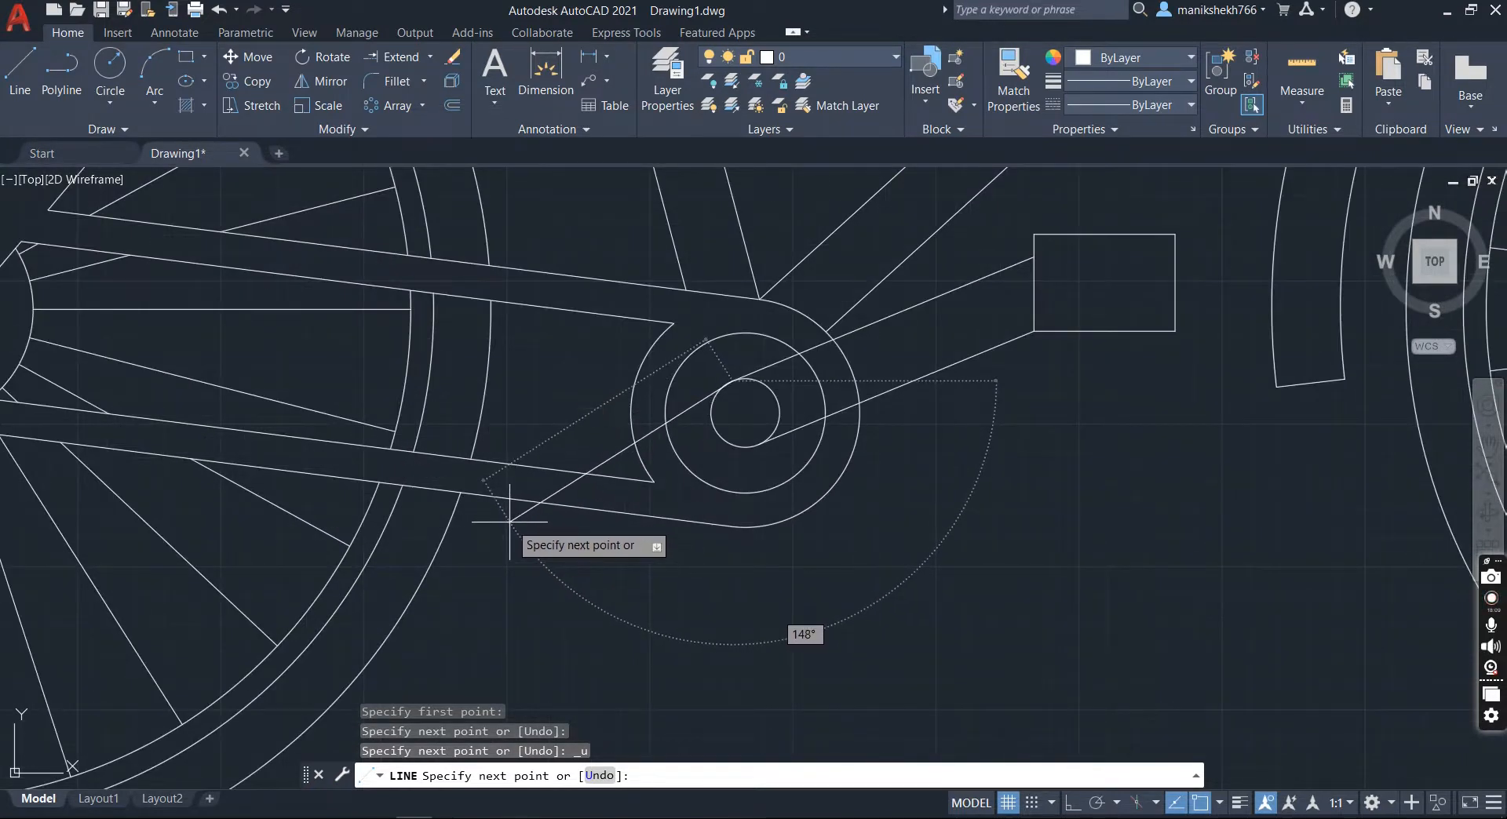
click(511, 520)
key(Return)
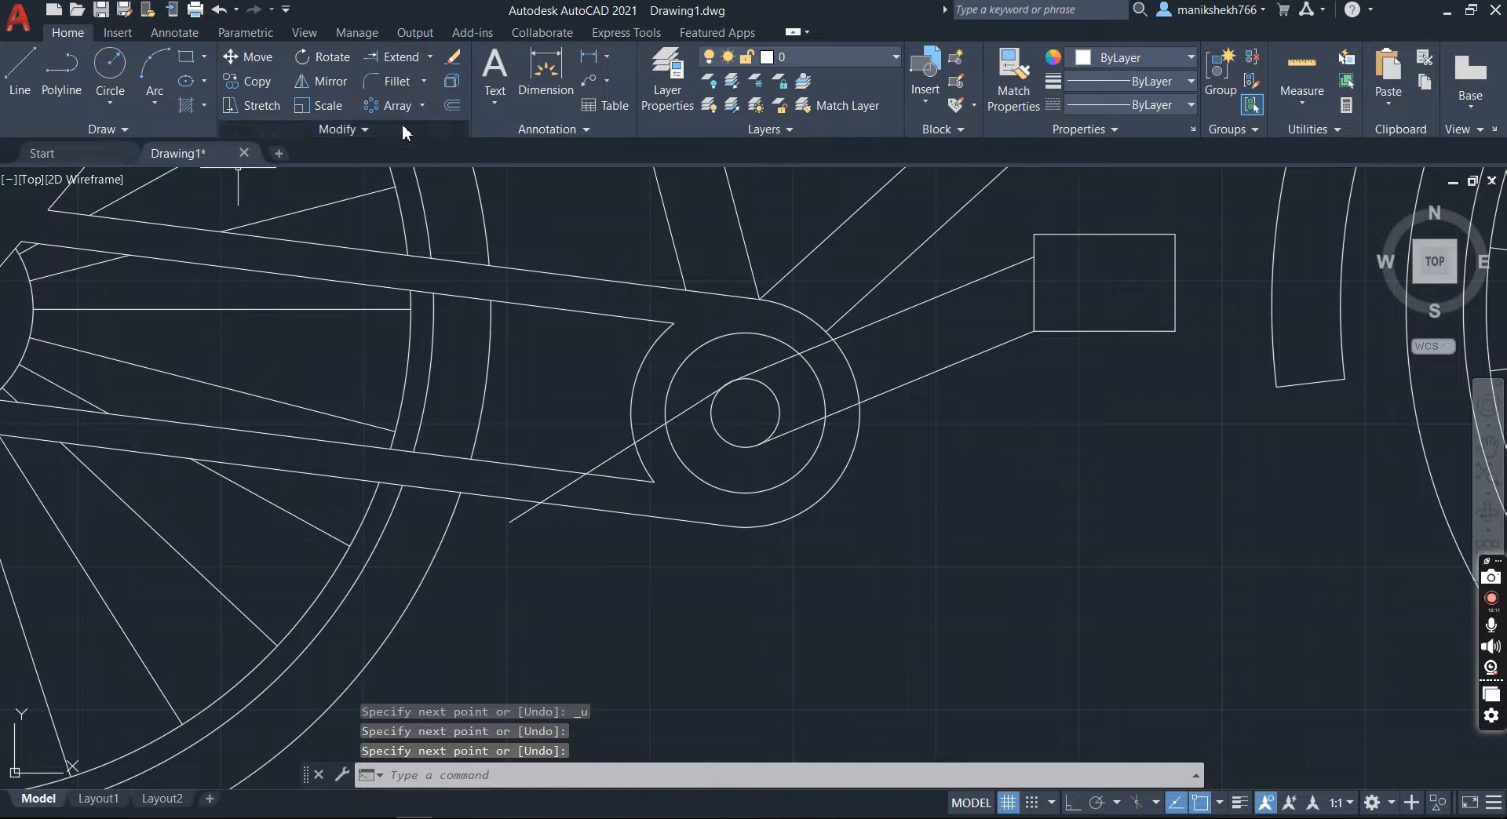
Step: Offset the rear crank arm line 6 units to its lower side
click(453, 105)
key(Return)
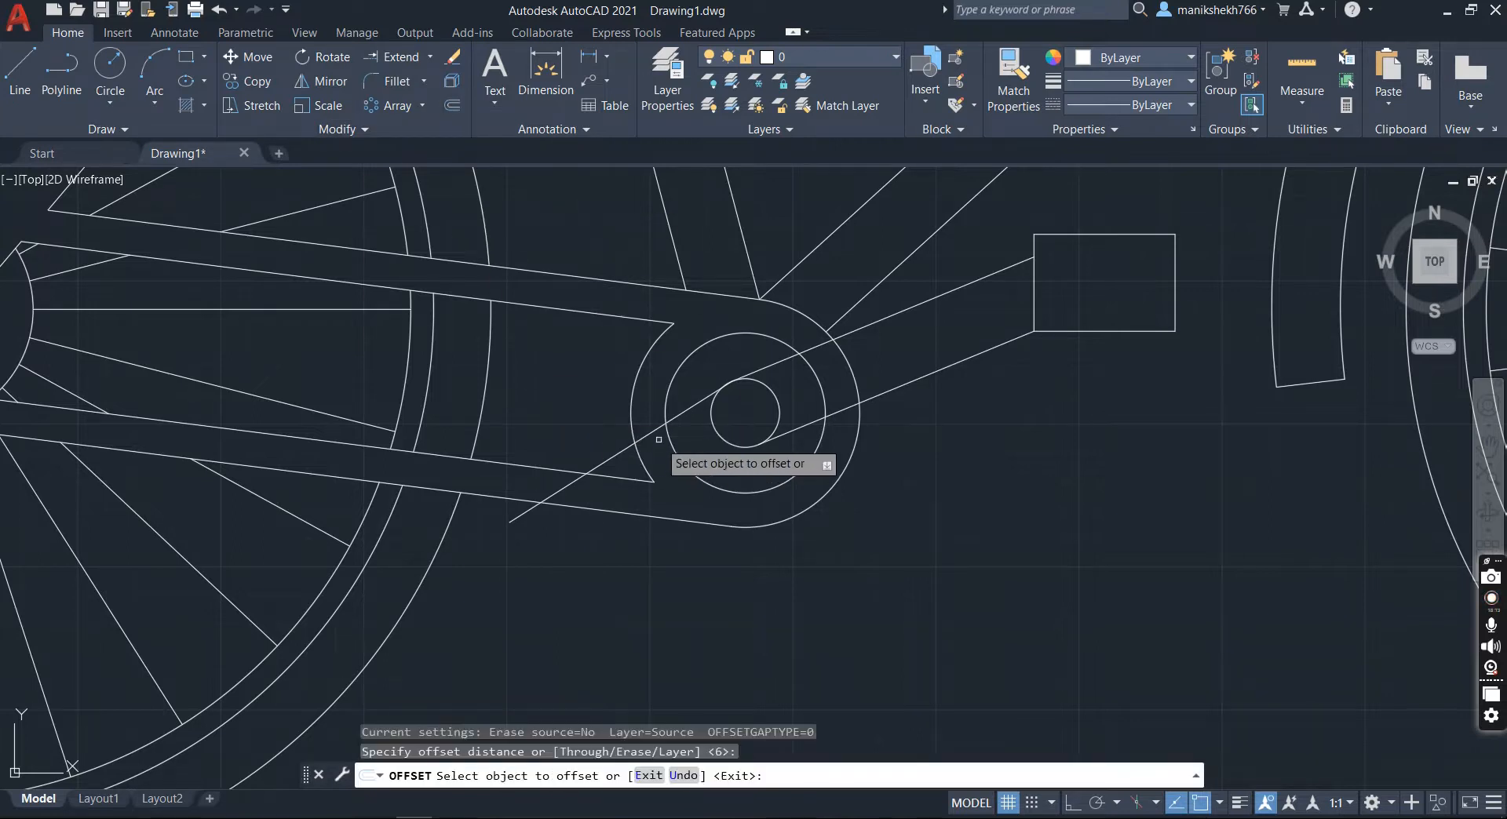
click(661, 447)
click(769, 575)
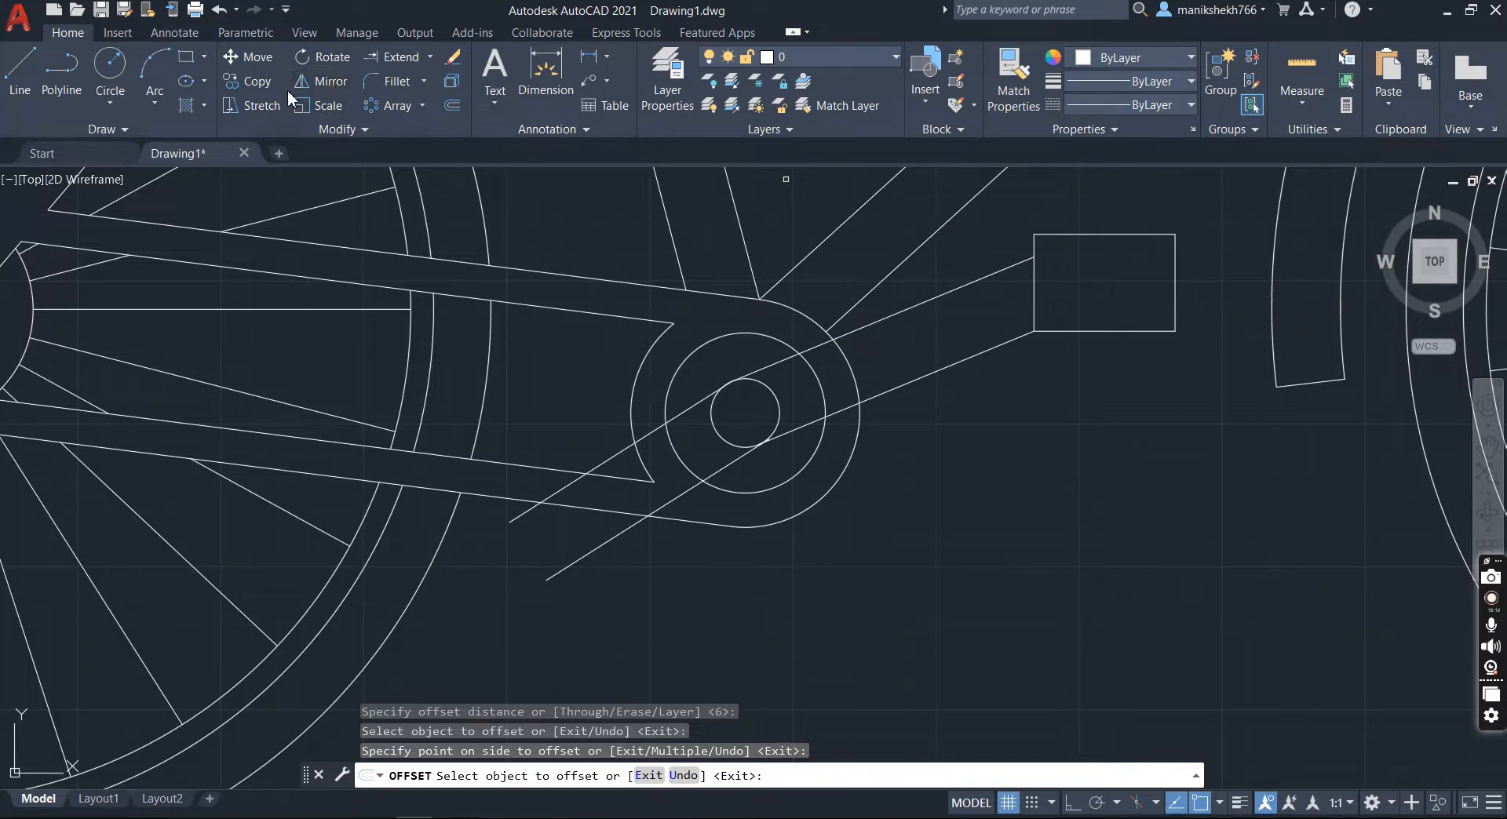
Step: Copy the pedal rectangle by its upper front corner to the lower end of the rear crank arm, covering both line ends
click(259, 81)
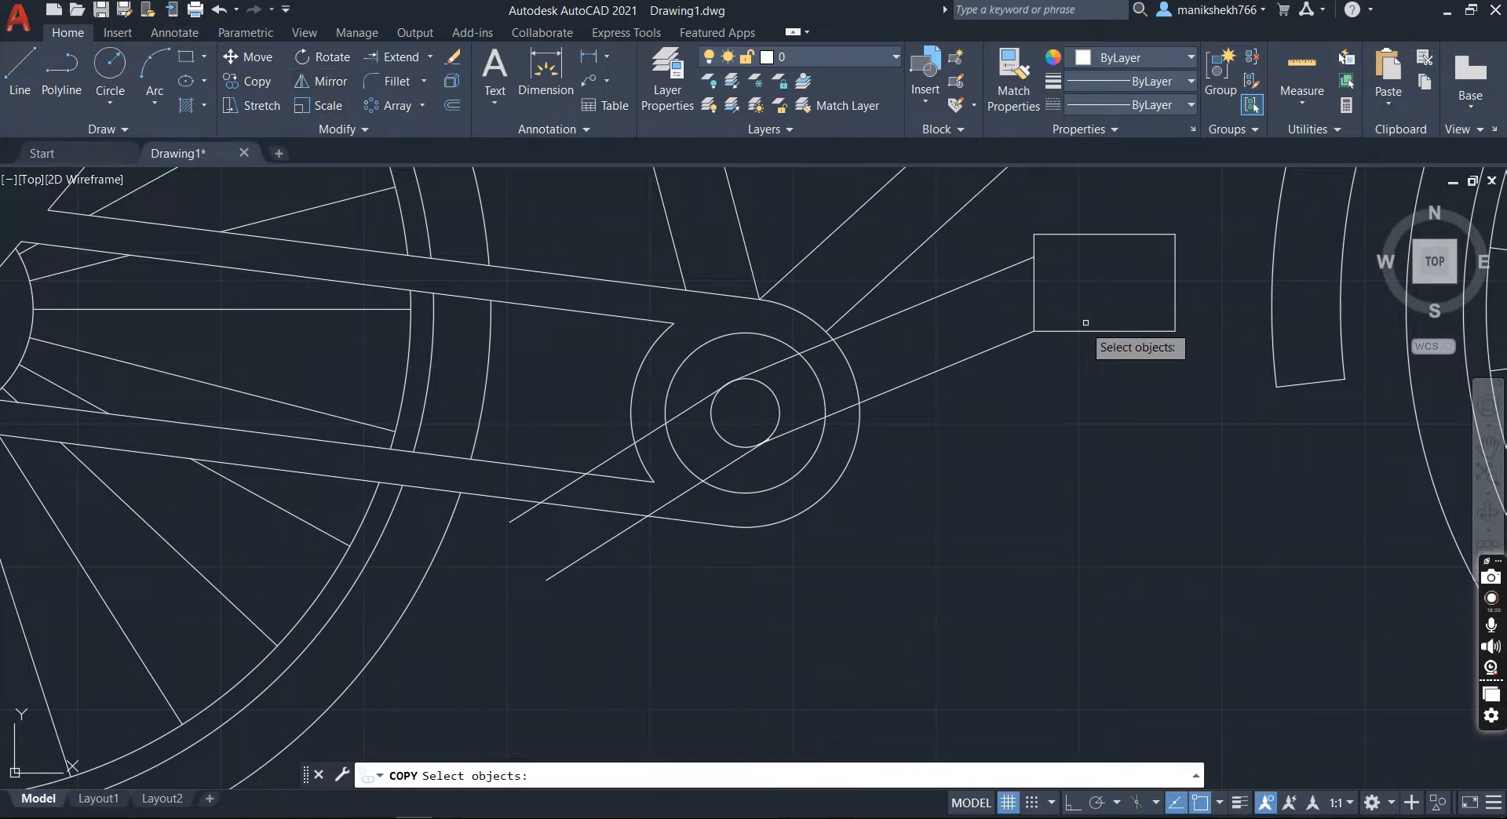
click(1065, 230)
key(Return)
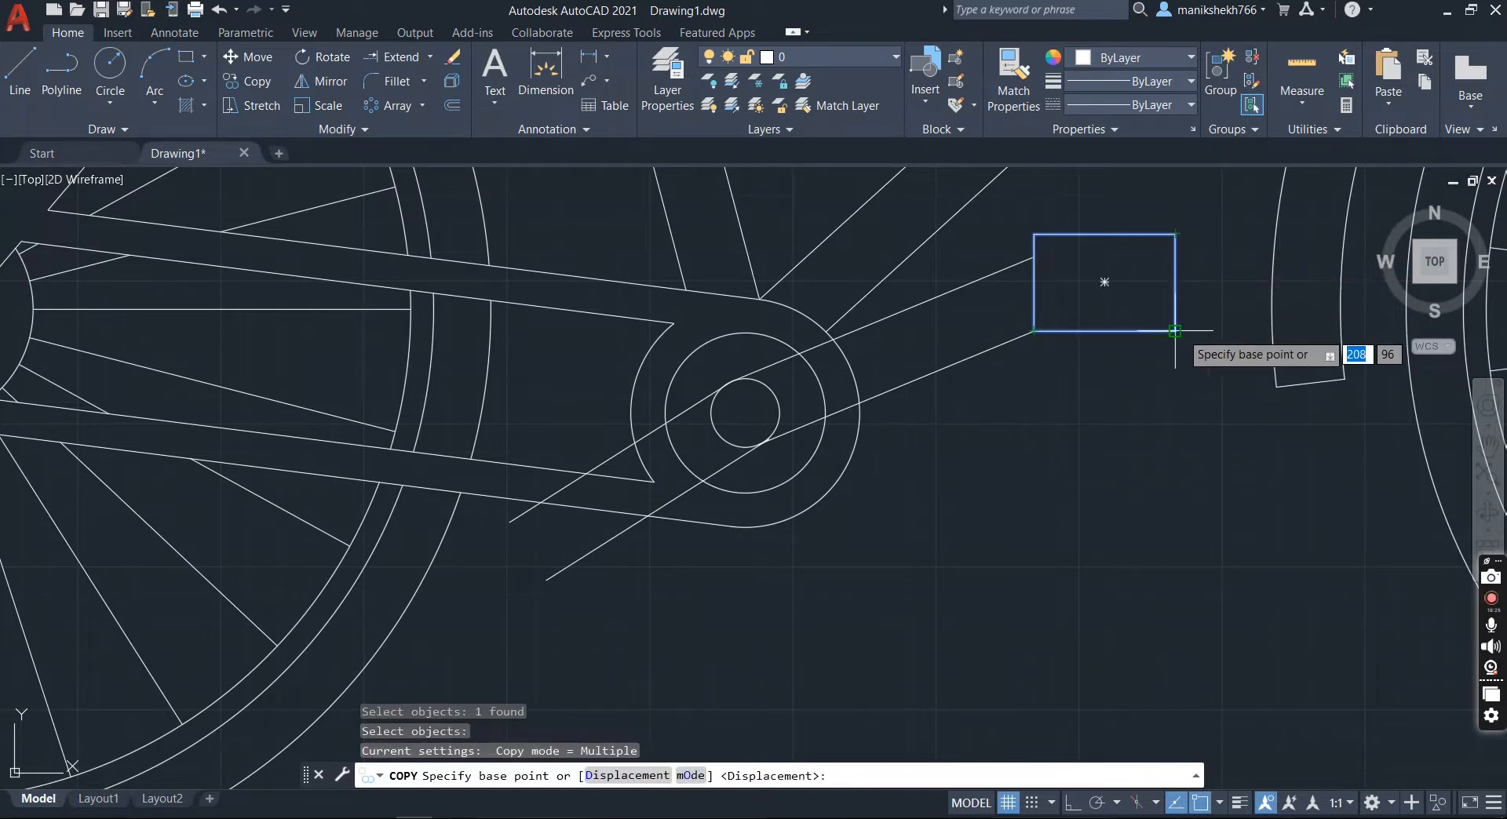
click(1175, 234)
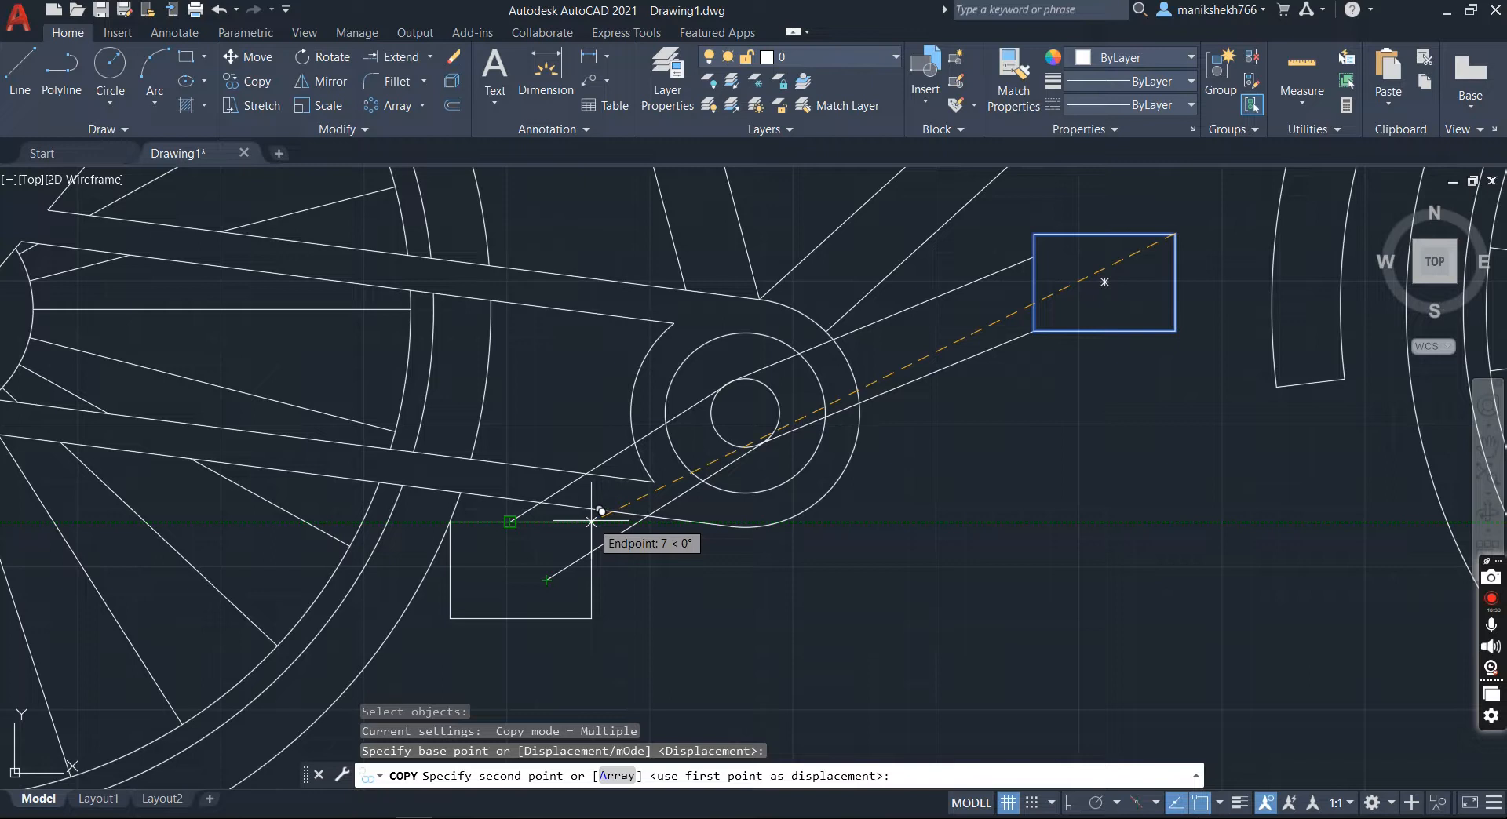
click(591, 522)
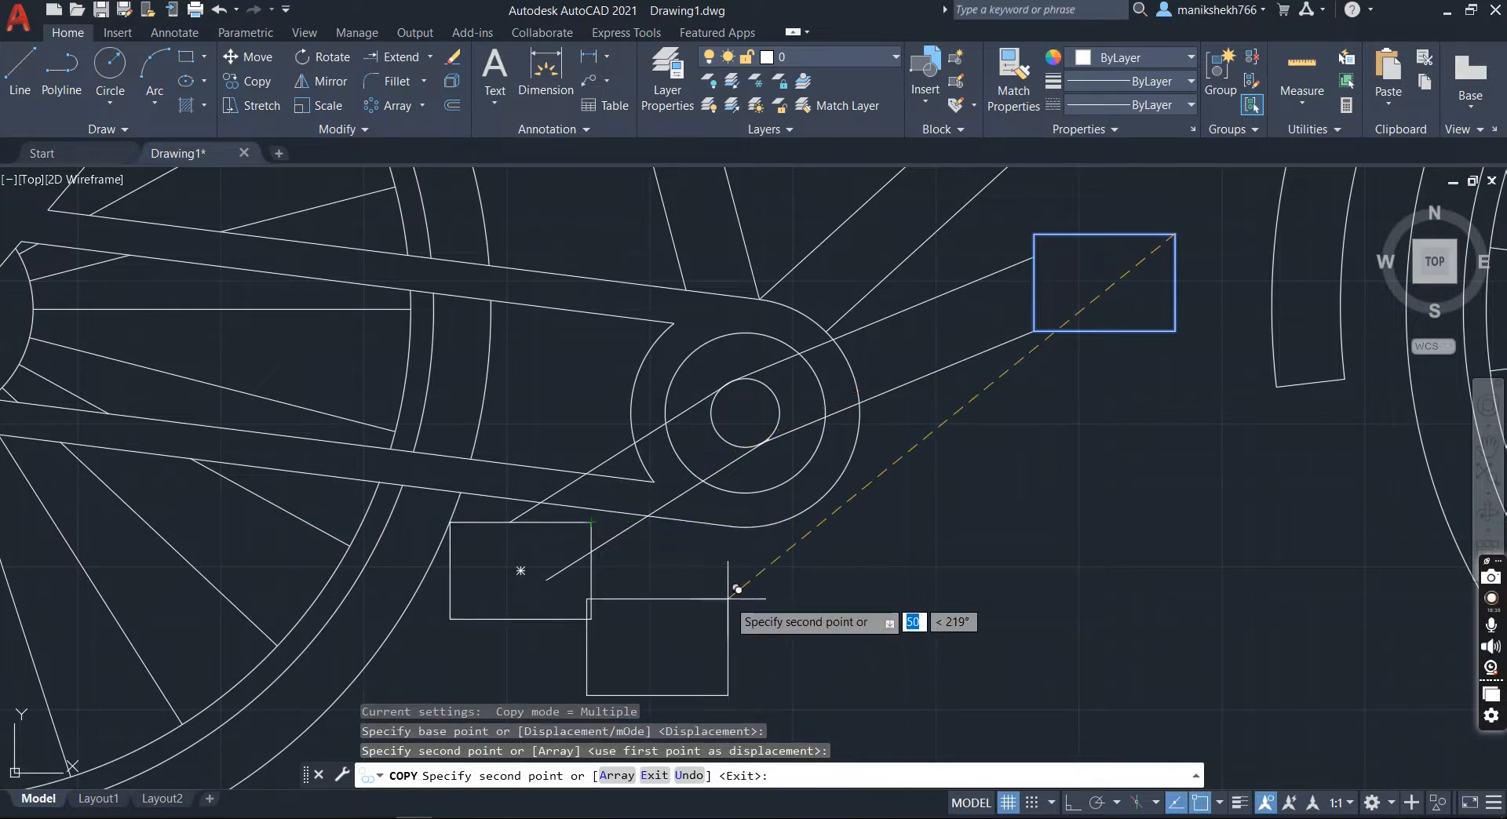
key(Return)
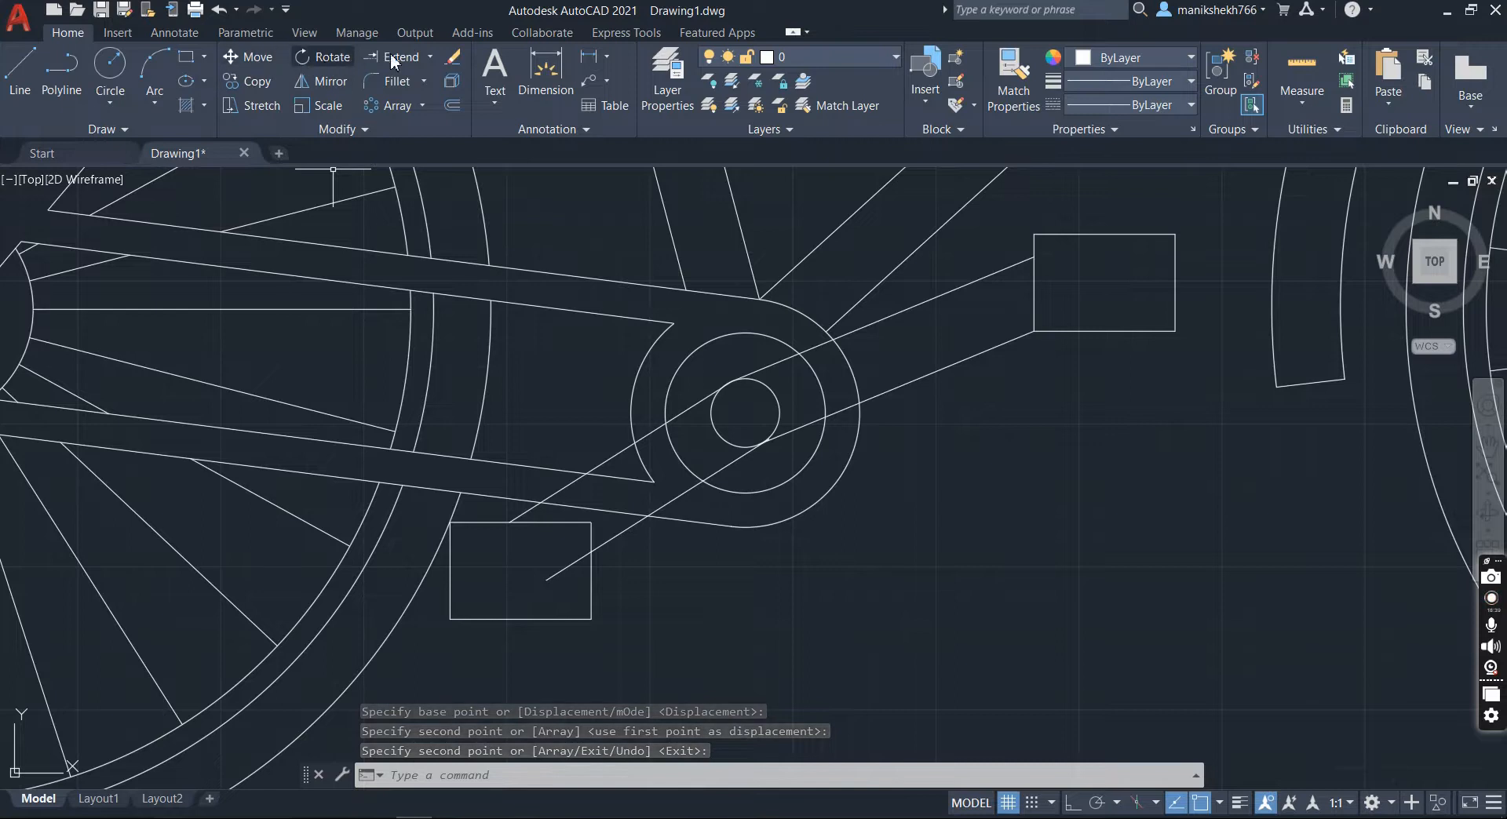
Step: Trim away the part of the rear crank arm line that lies inside the copied pedal rectangle
click(430, 59)
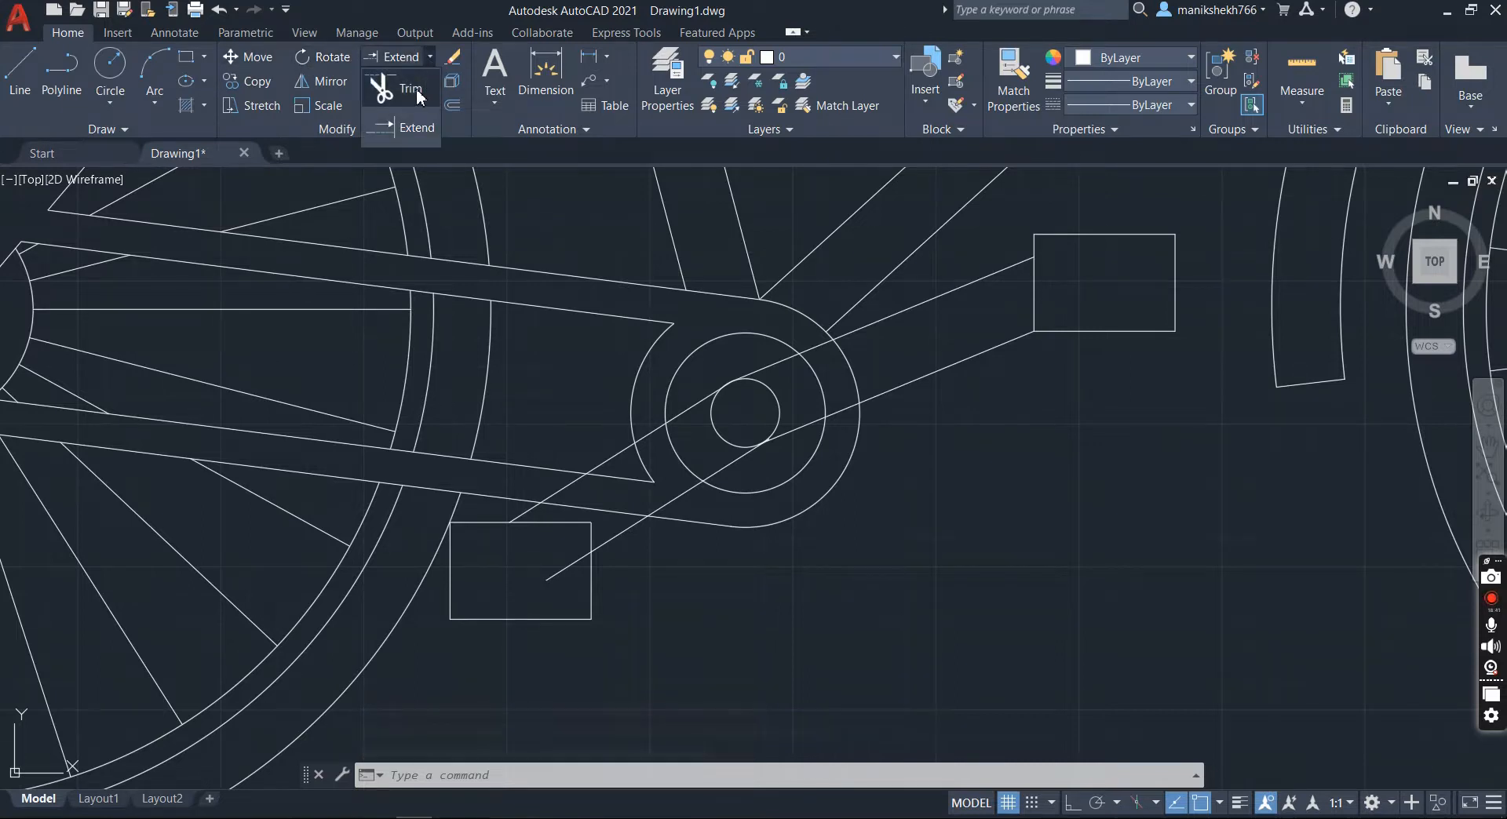
click(389, 80)
drag(557, 543, 580, 572)
key(Return)
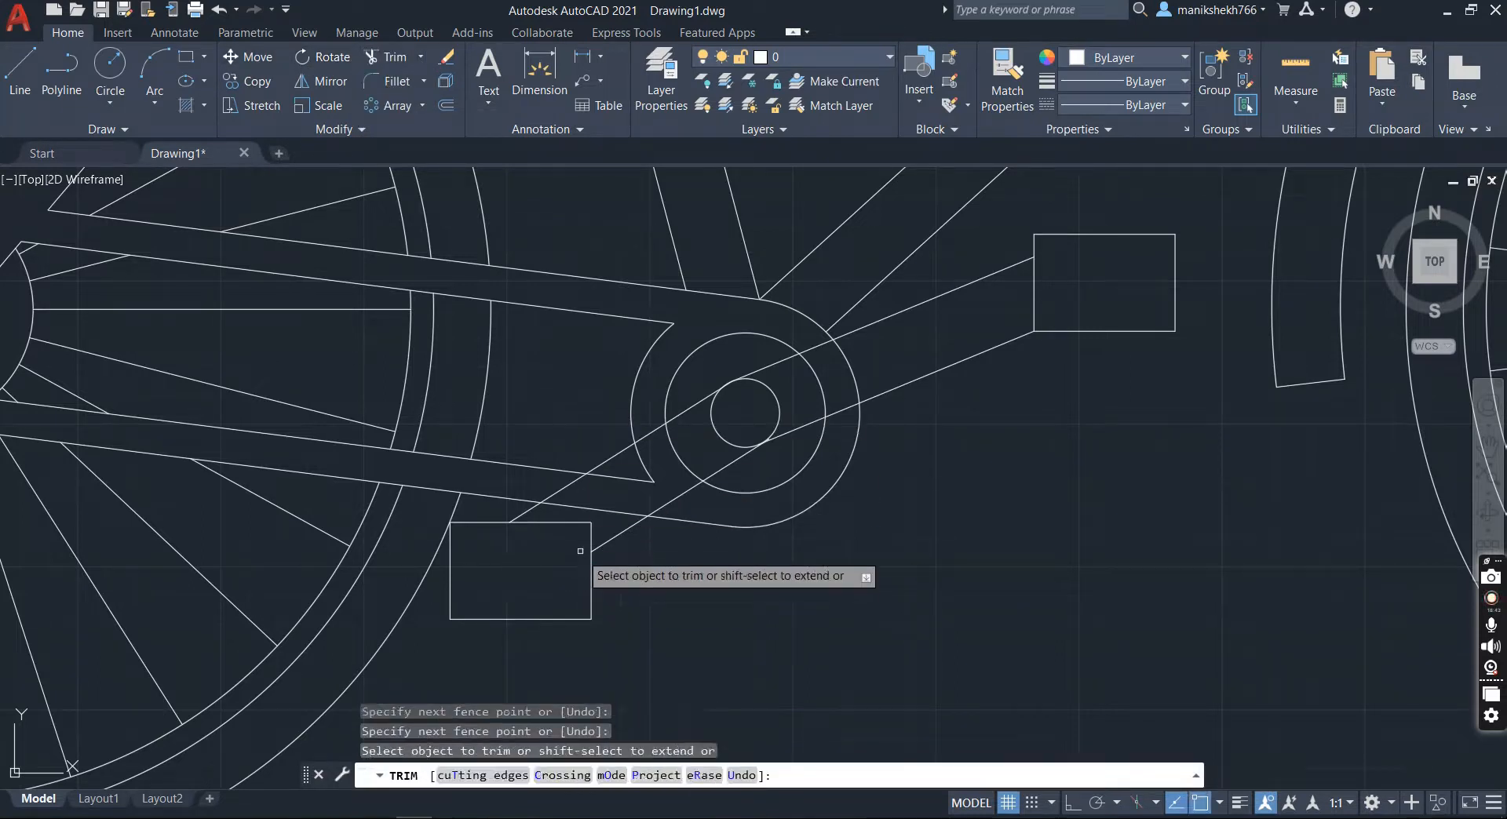
Step: Trim away the chainring and chain segments that lie between the crank arm lines
mouse_move(694, 441)
mouse_down()
mouse_move(555, 510)
mouse_move(576, 495)
mouse_move(635, 499)
mouse_move(746, 415)
mouse_move(910, 339)
mouse_up()
scroll(621, 593, down, 4)
scroll(580, 600, down, 2)
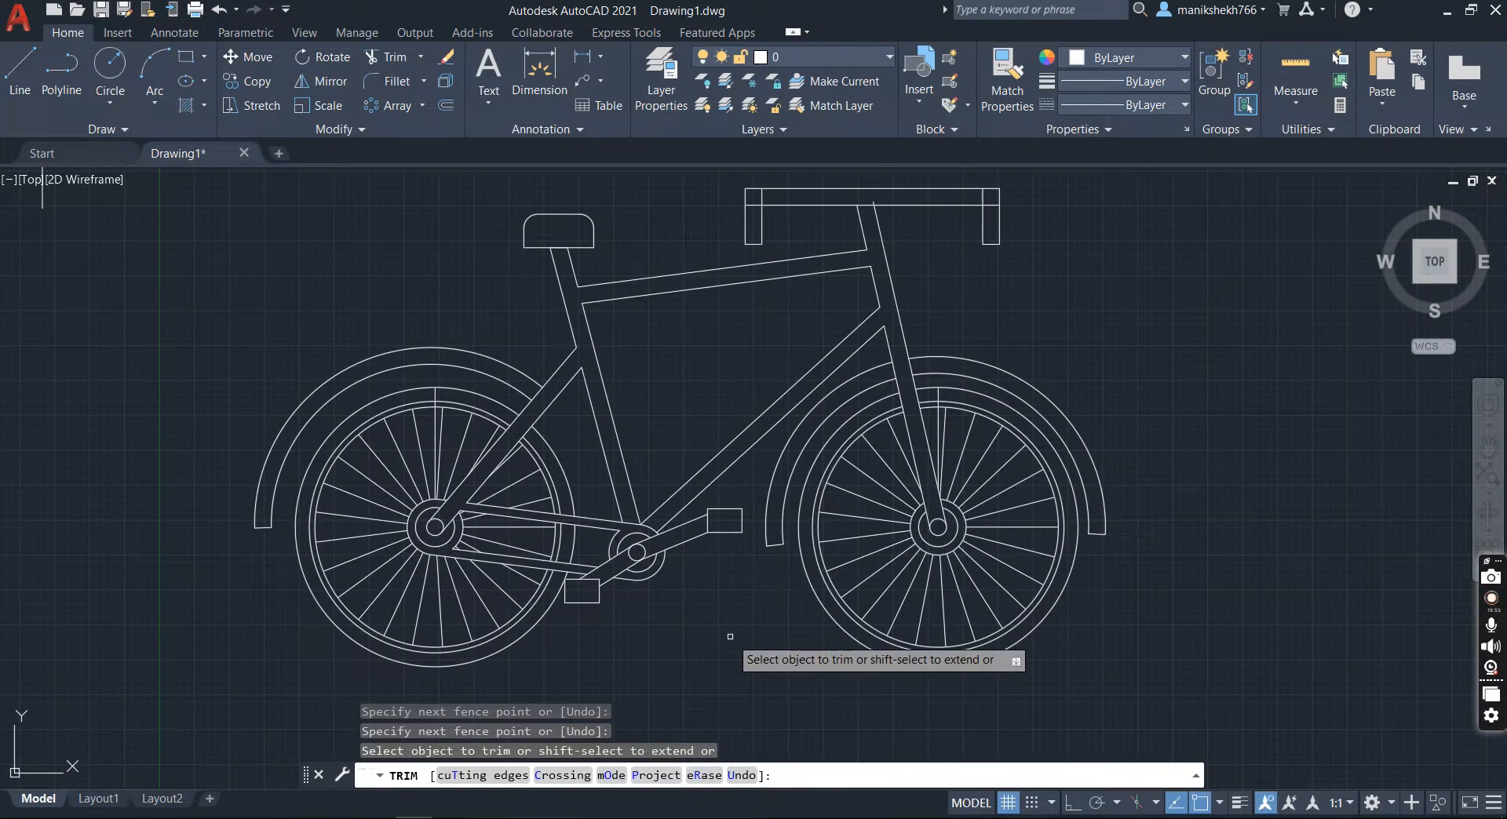
key(Return)
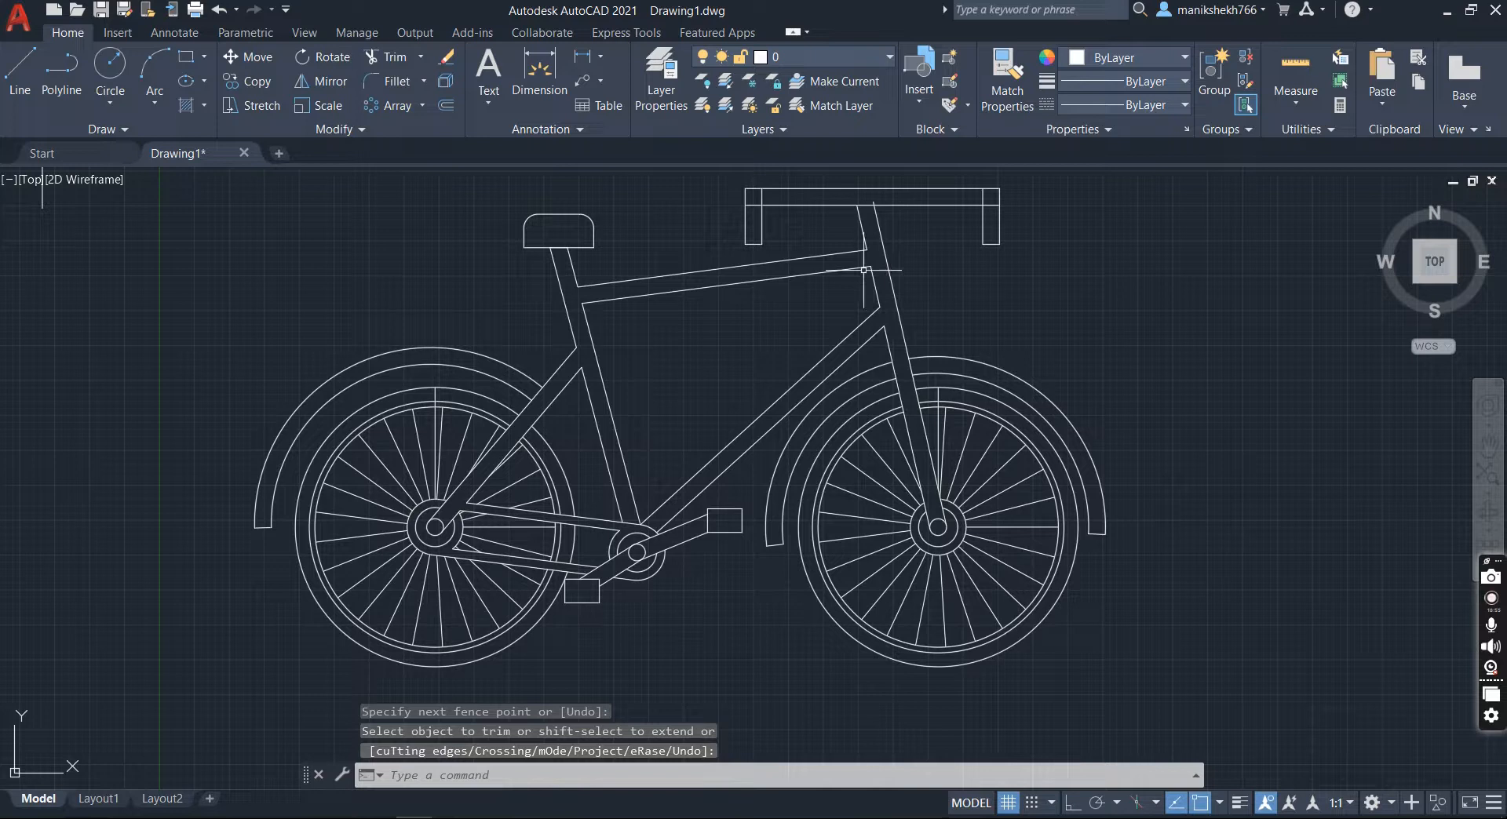
Step: Draw a three-line basket outline on the front of the head tube, about 15 units wide, with its outer side parallel to the tube
click(19, 73)
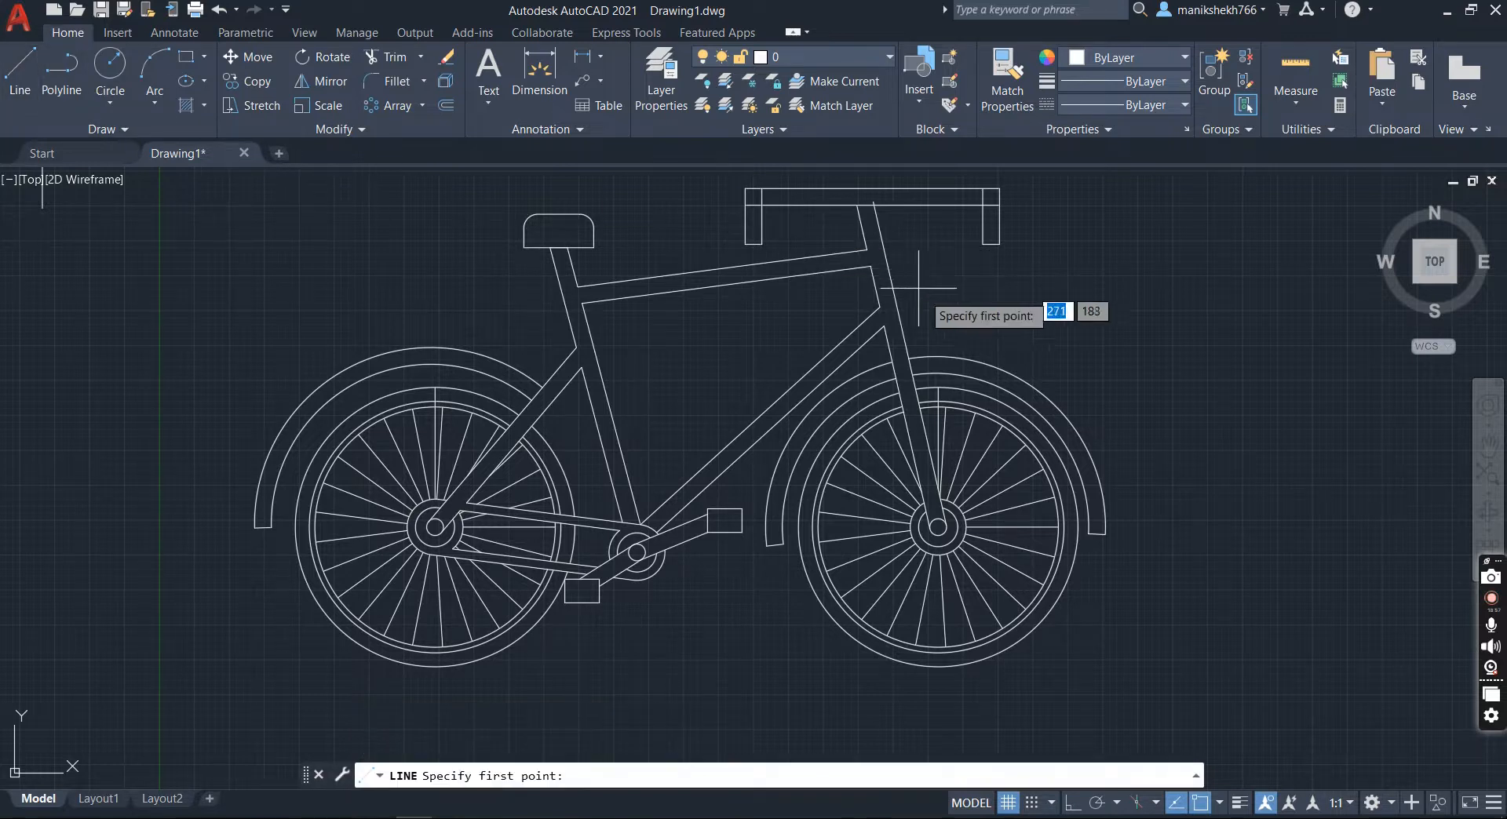
click(882, 247)
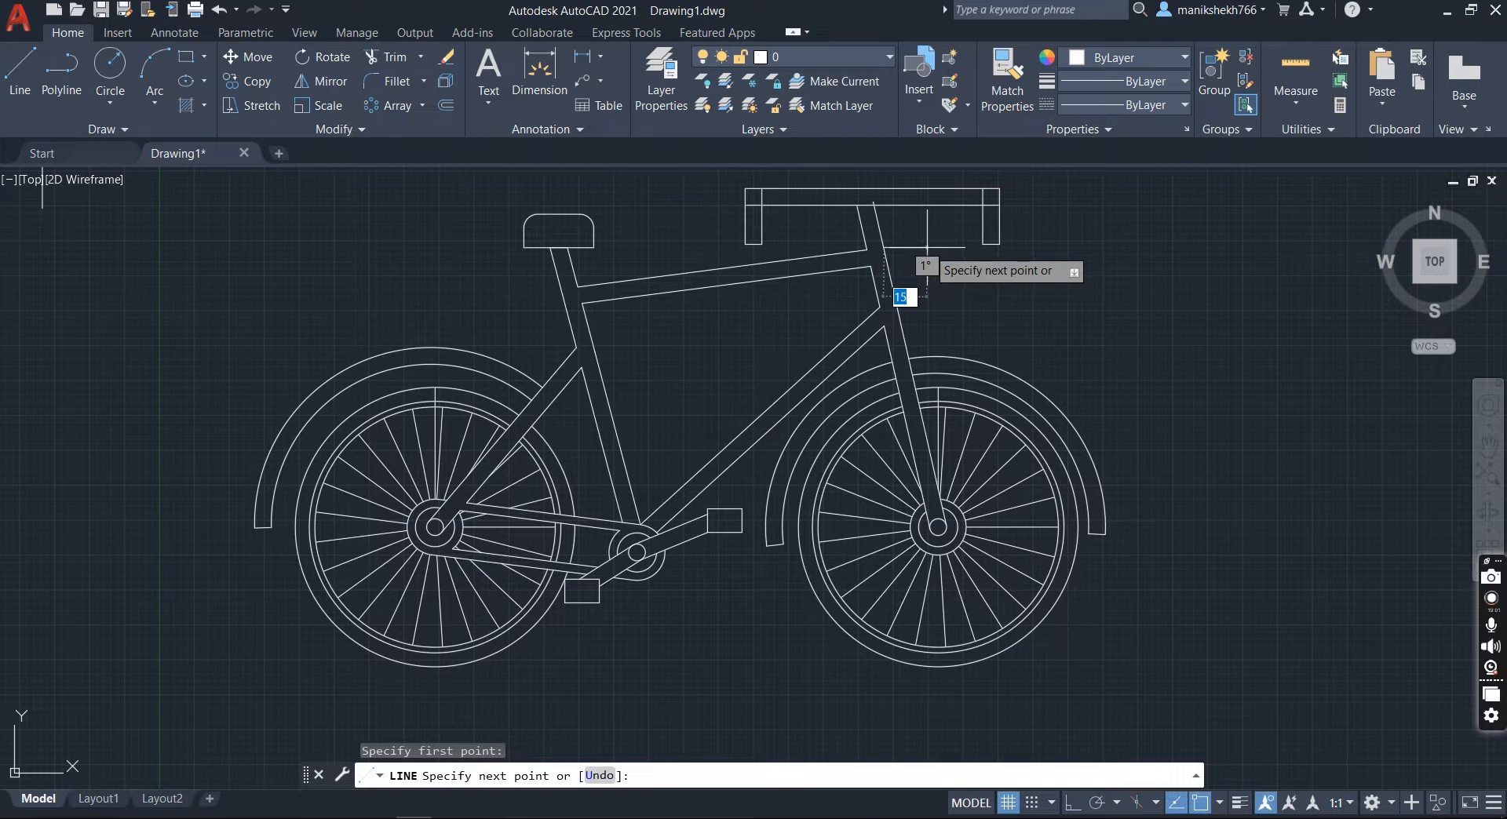
click(929, 246)
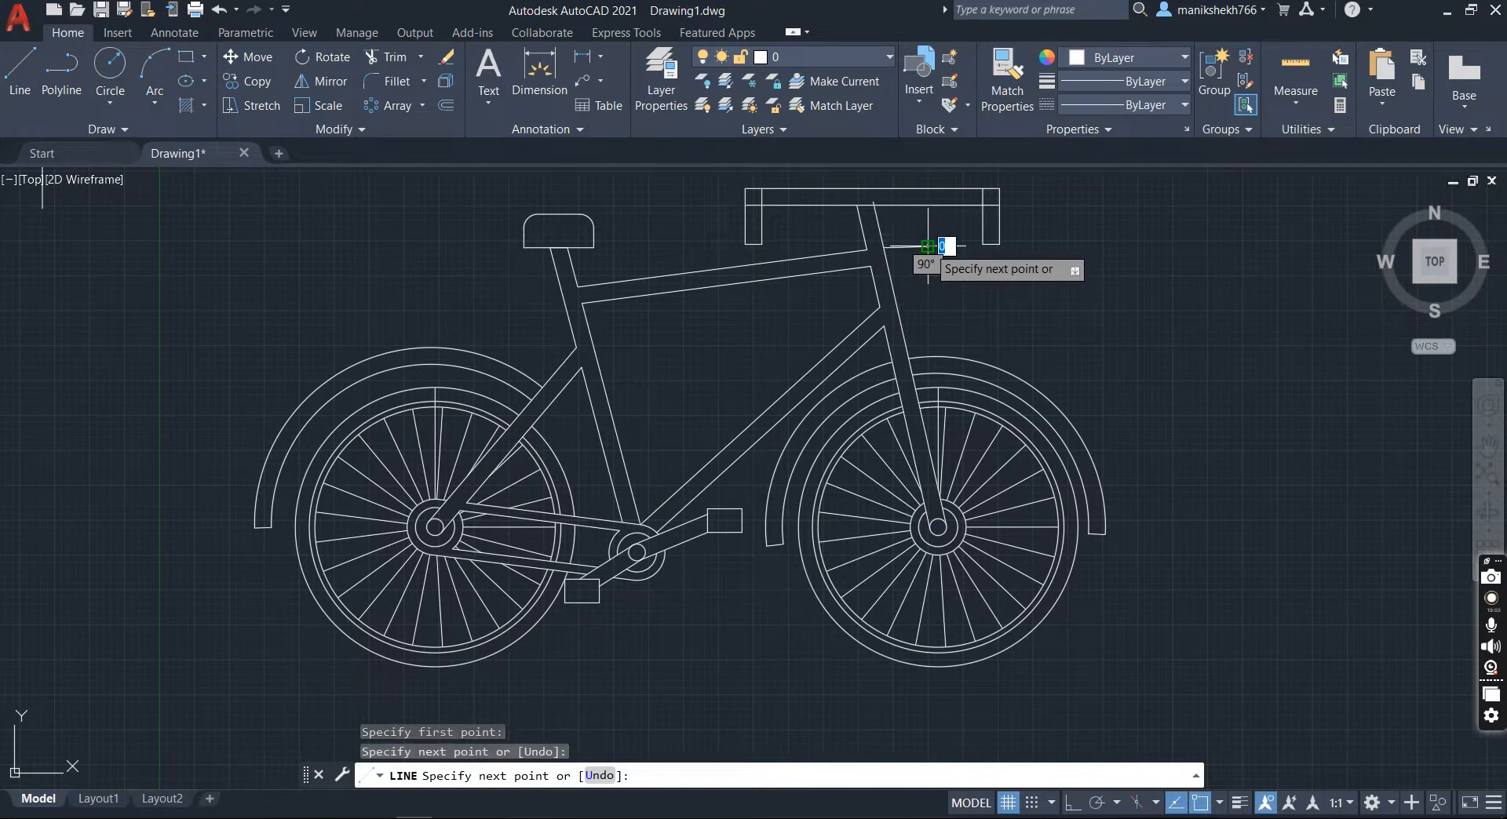
click(944, 312)
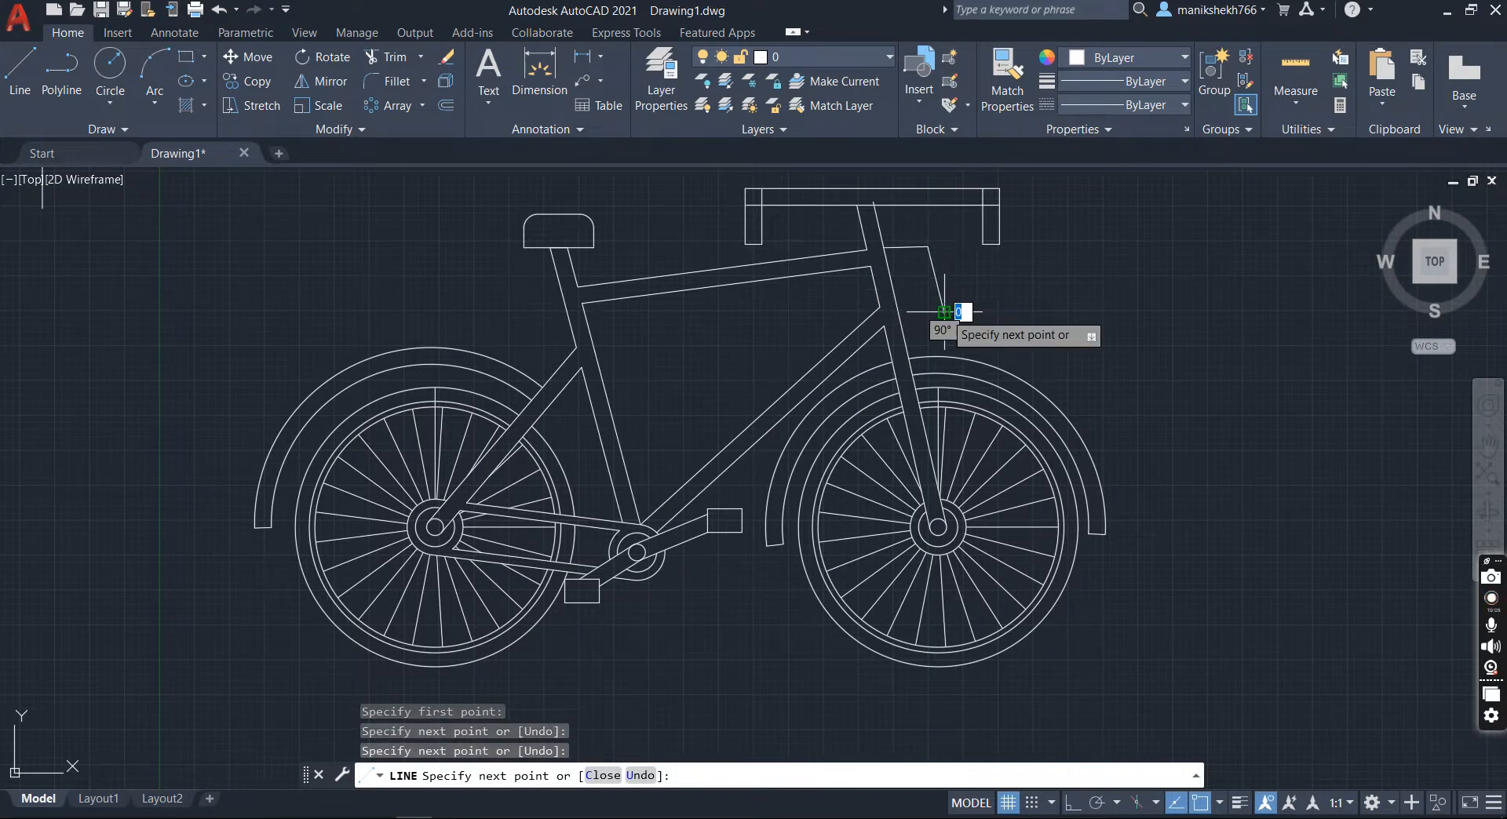
click(898, 312)
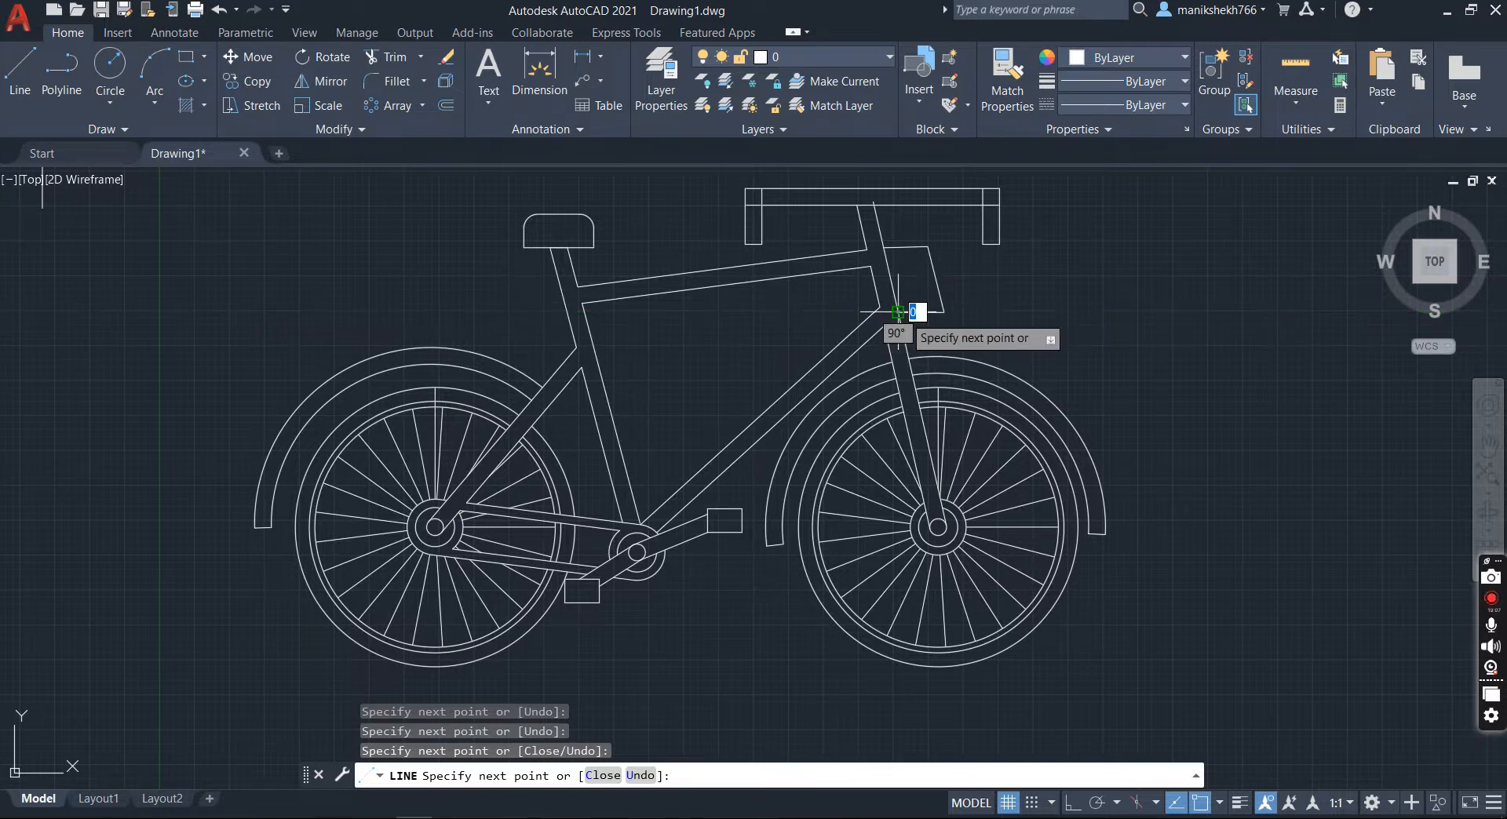
key(Return)
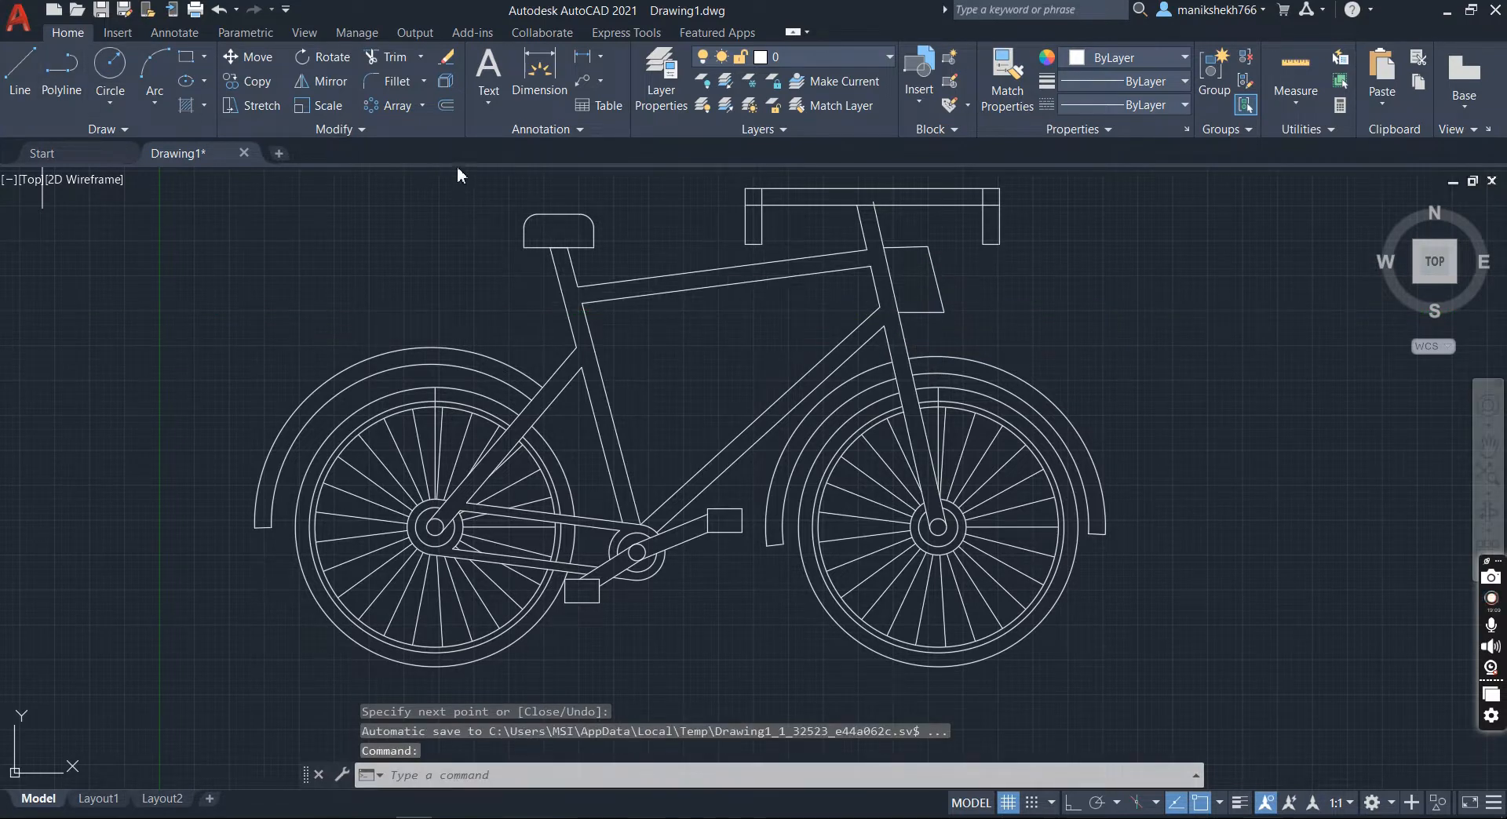
Step: Divide the basket into four with a horizontal line at mid-height and a sloping line about 24 units long between its upper and lower midpoints
click(8, 74)
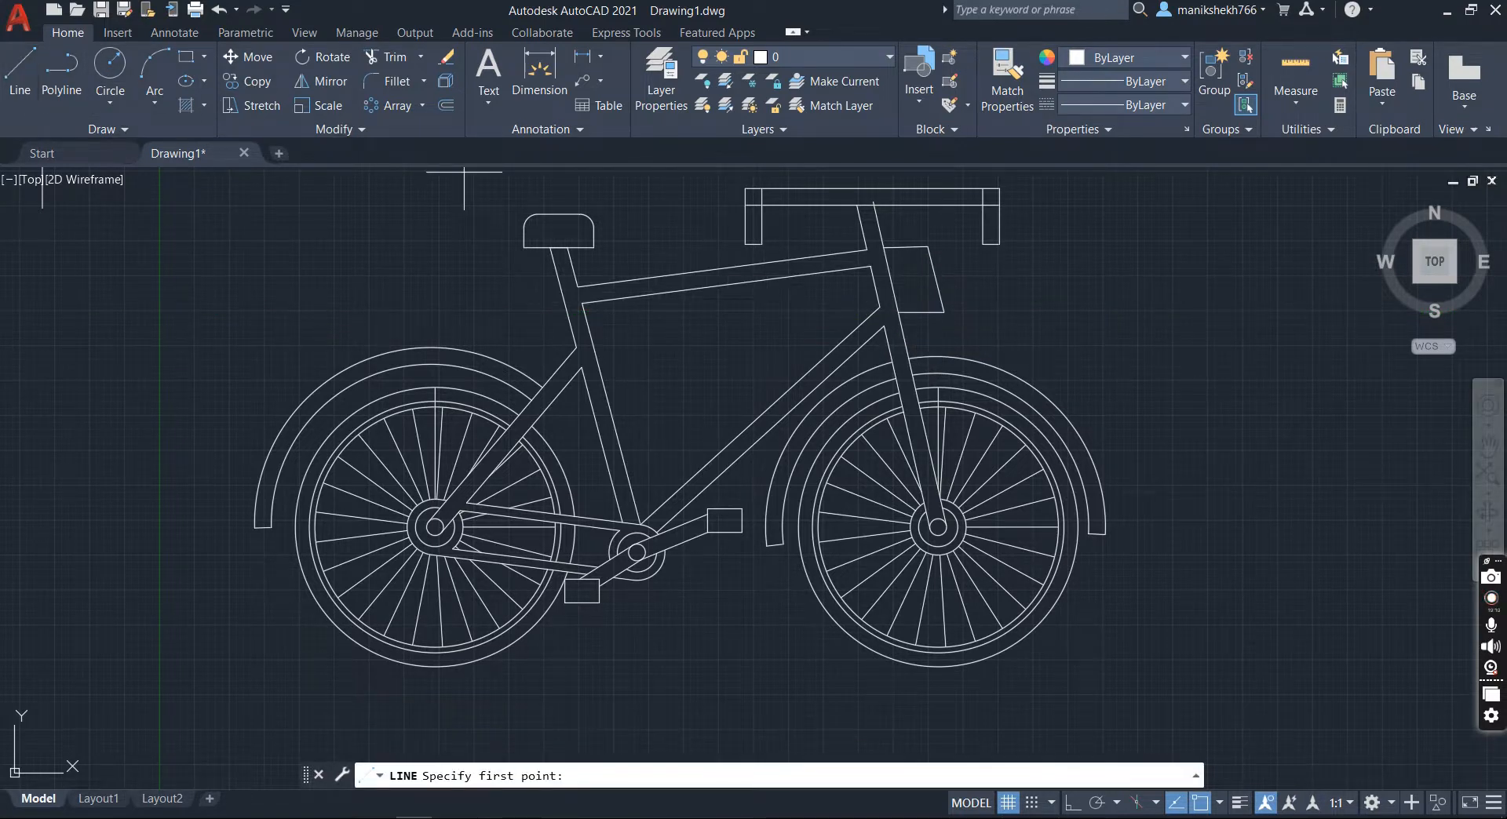
click(936, 278)
click(892, 277)
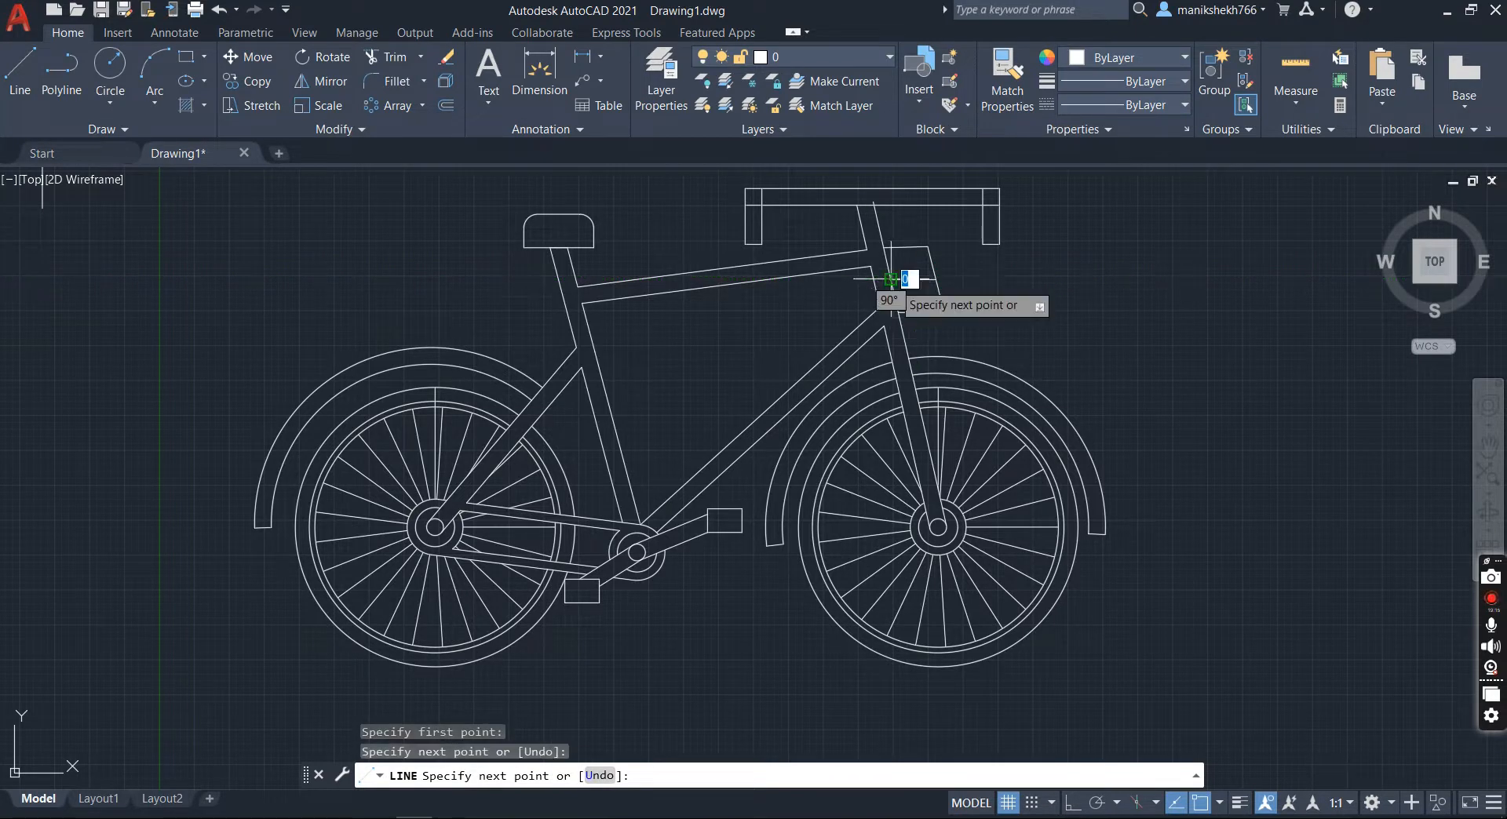
key(Return)
click(20, 70)
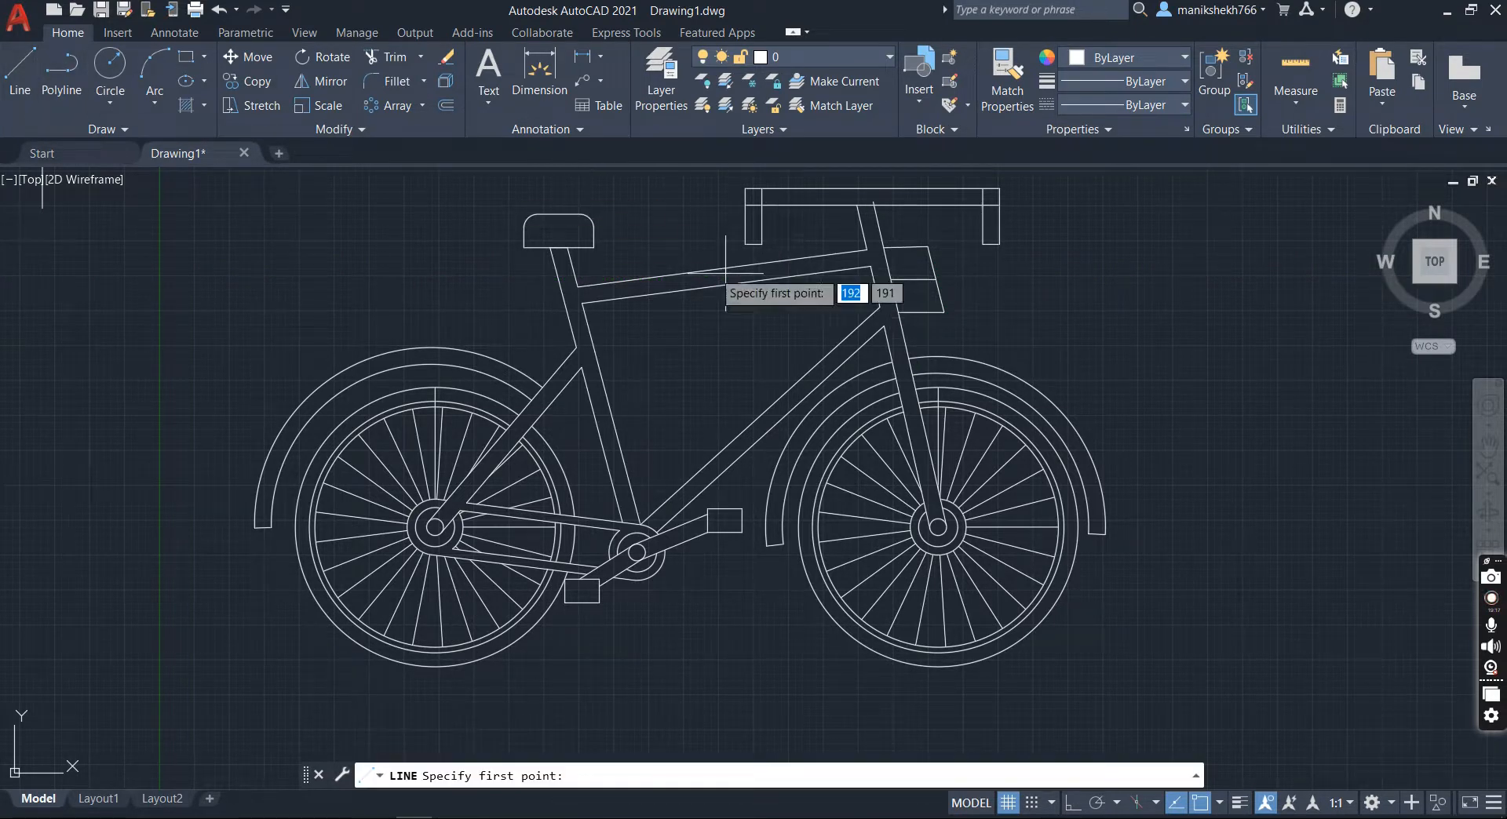
click(906, 245)
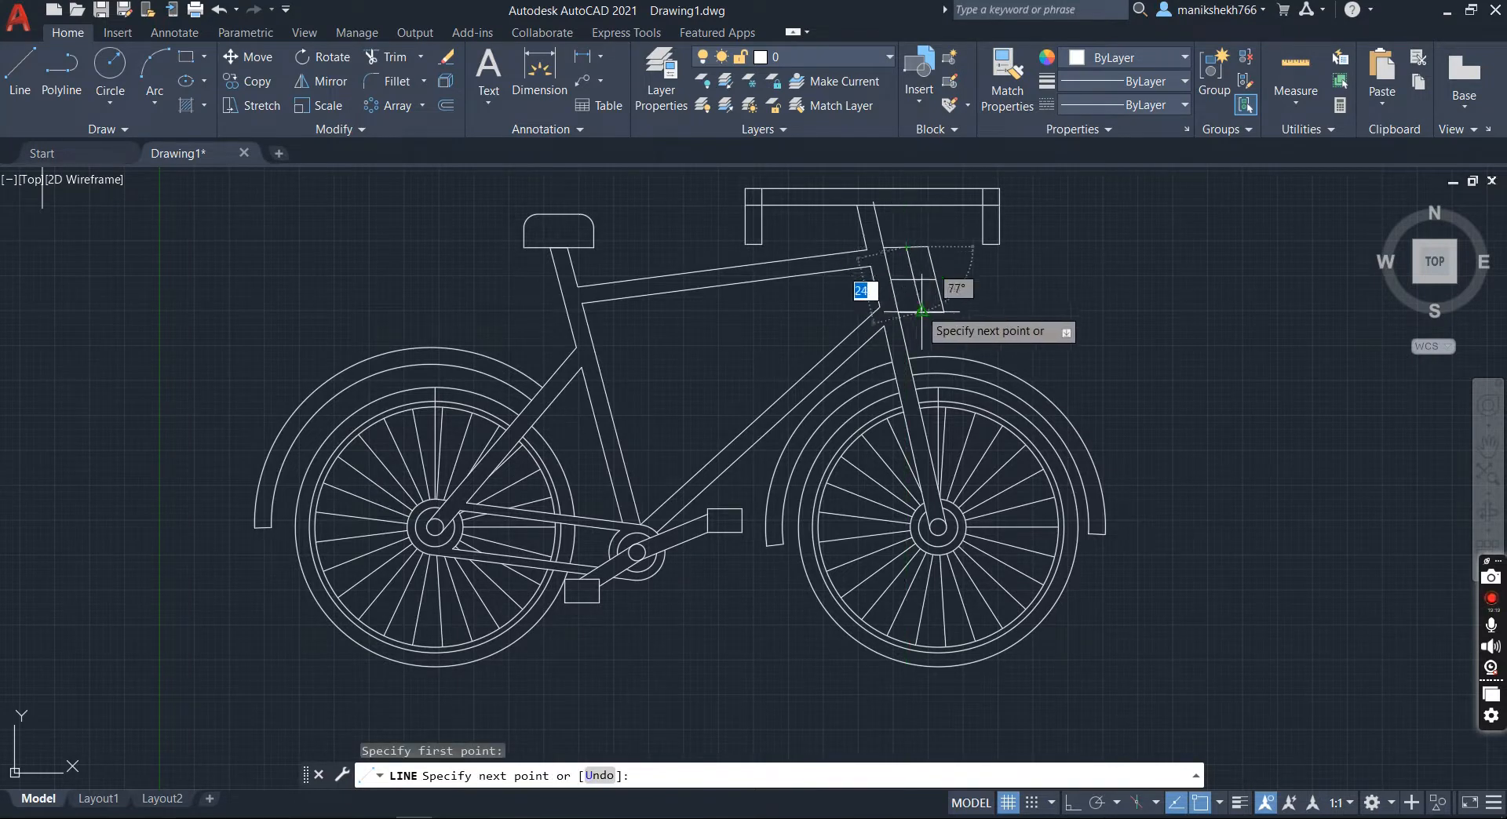
click(922, 312)
key(Return)
Step: Try to delete the stray short vertical line behind the bicycle
scroll(797, 463, down, 2)
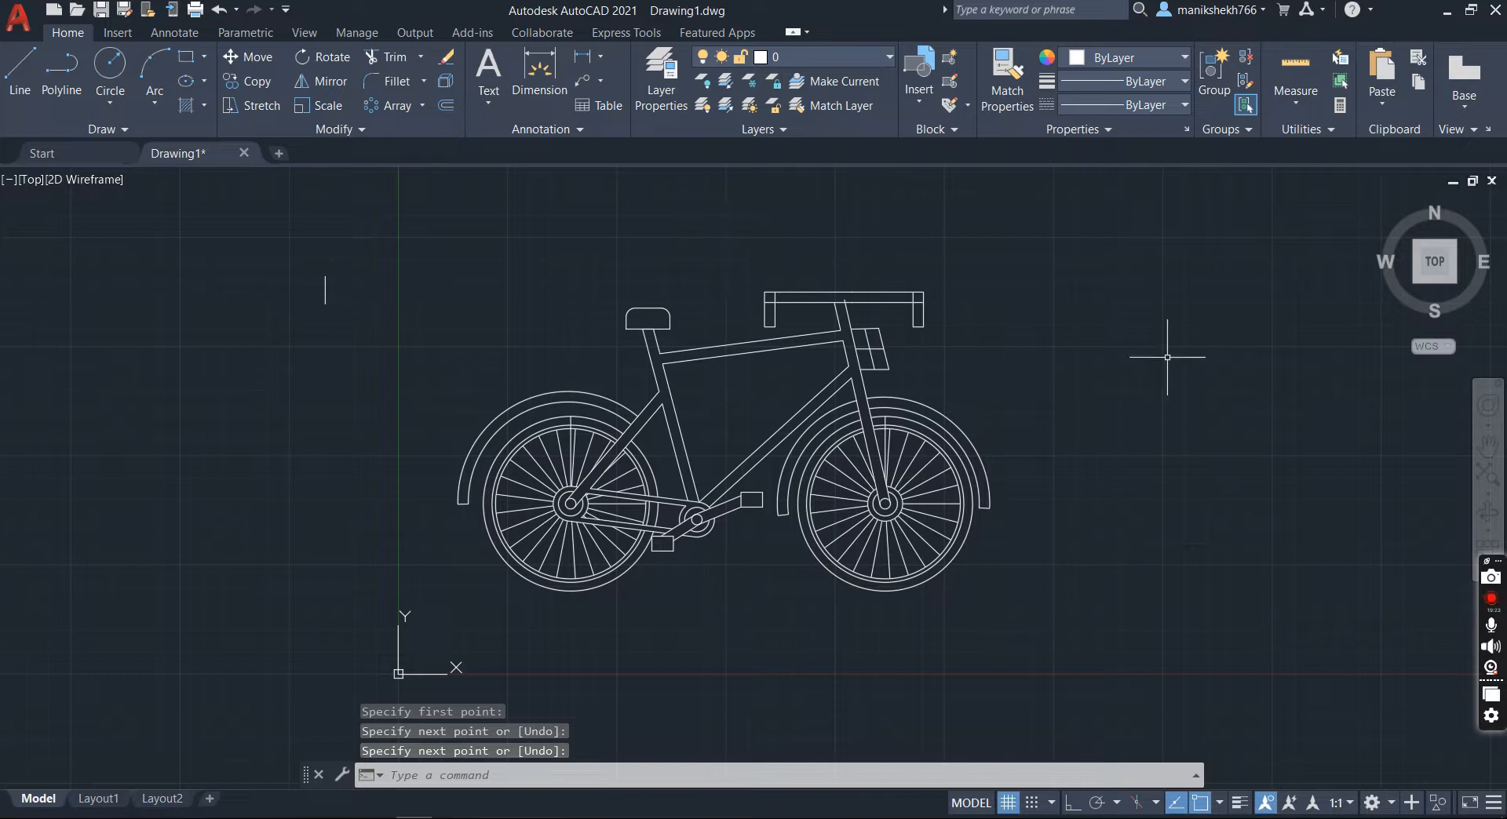
click(294, 234)
click(354, 332)
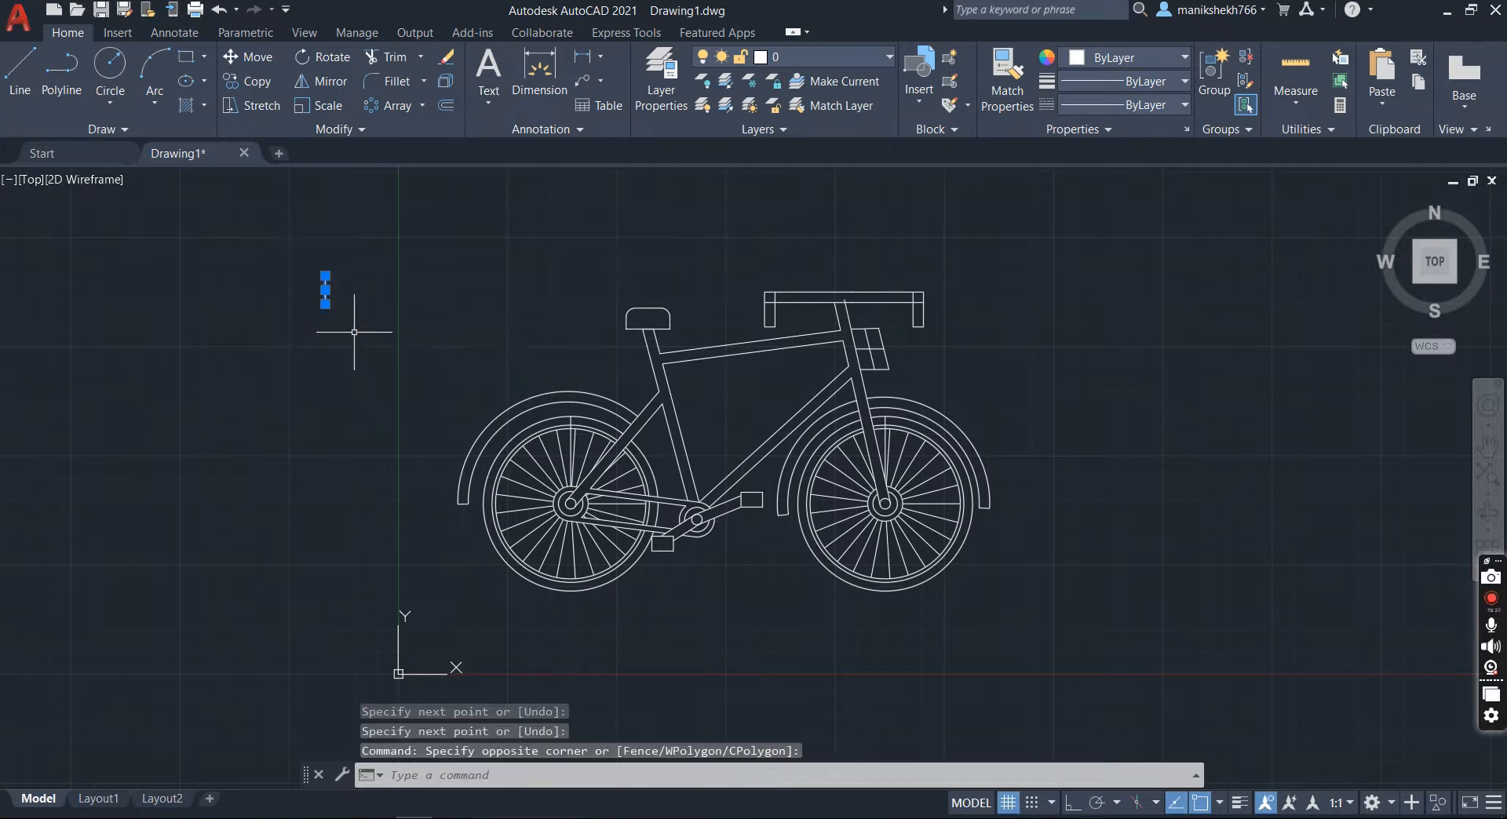
key(Return)
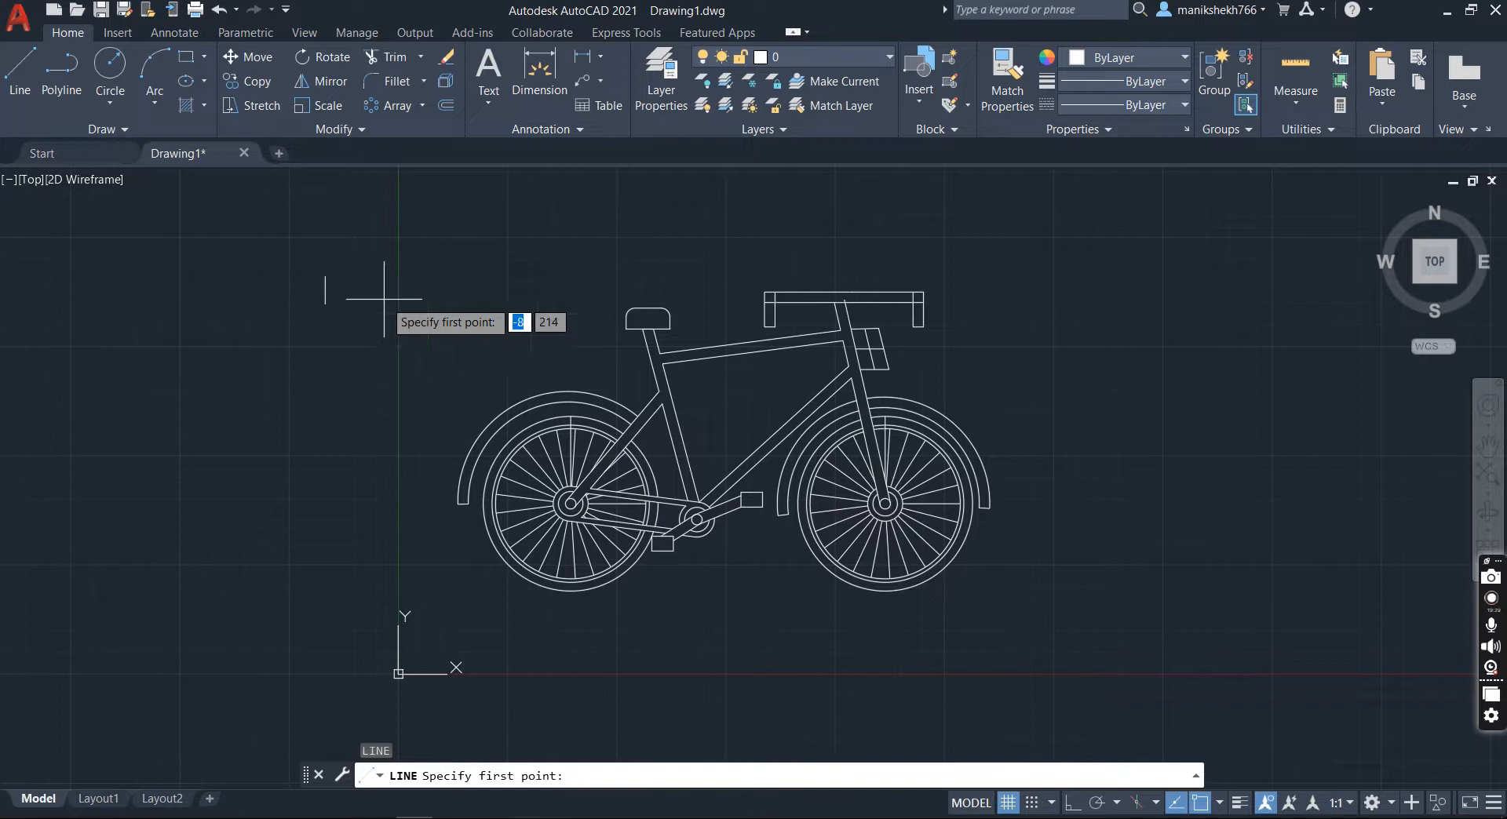